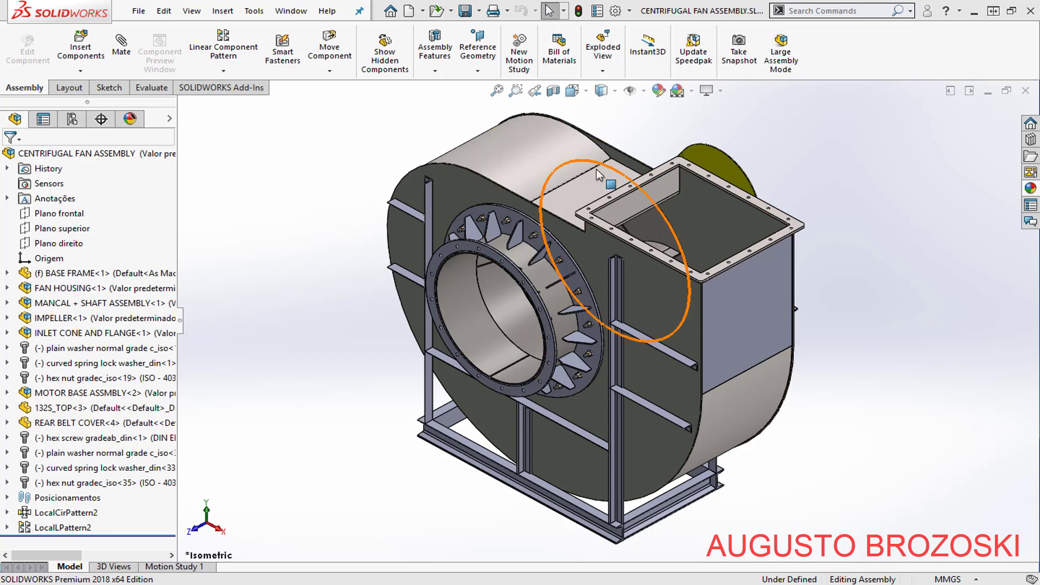
- Turn the centrifugal fan assembly to show its drive side and examine the shaft, rear belt cover and motor
left_click(583, 92)
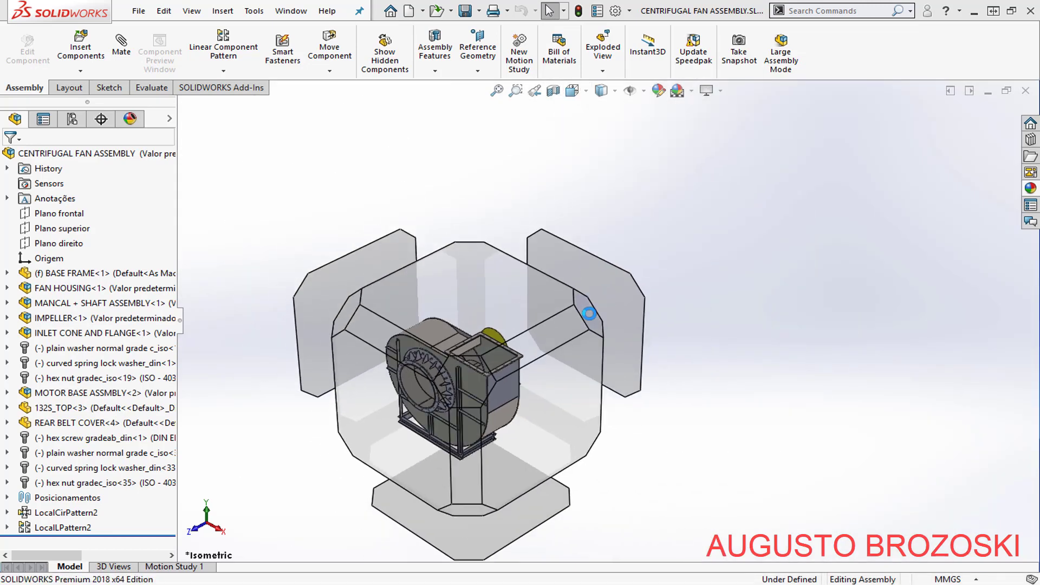
left_click(589, 313)
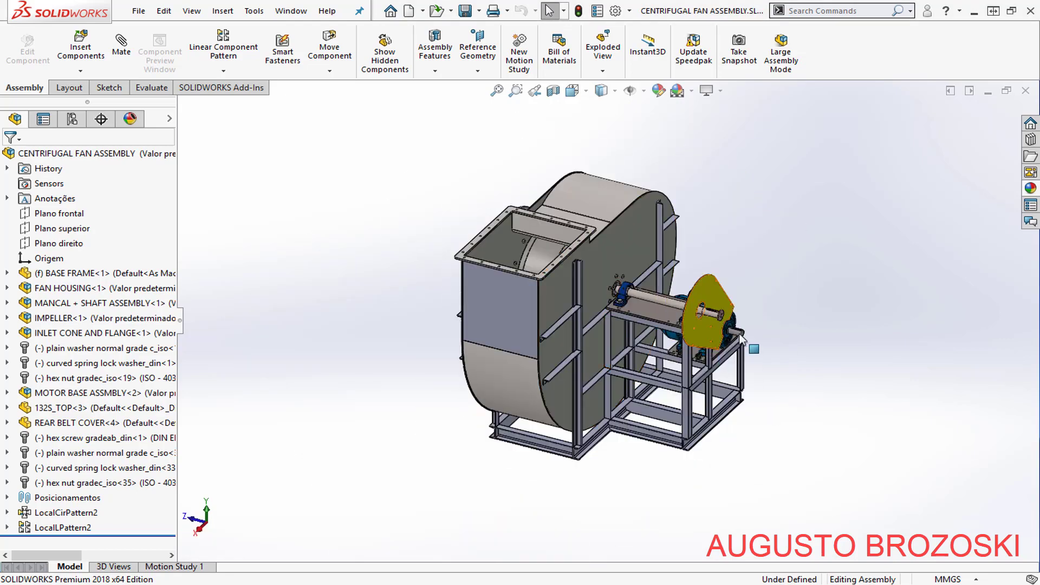
scroll(741, 335, "down", 5)
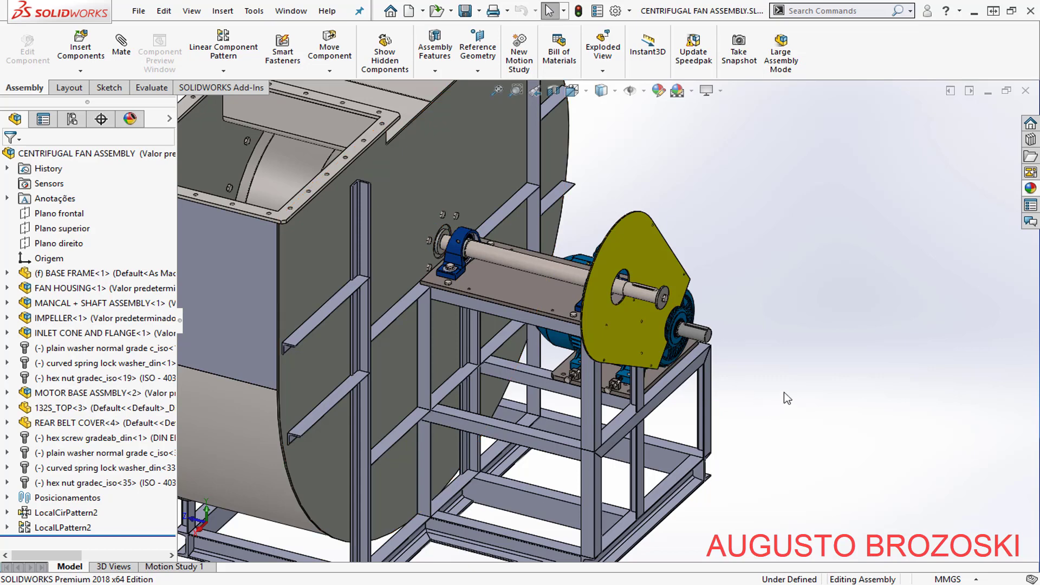
scroll(792, 410, "up", 2)
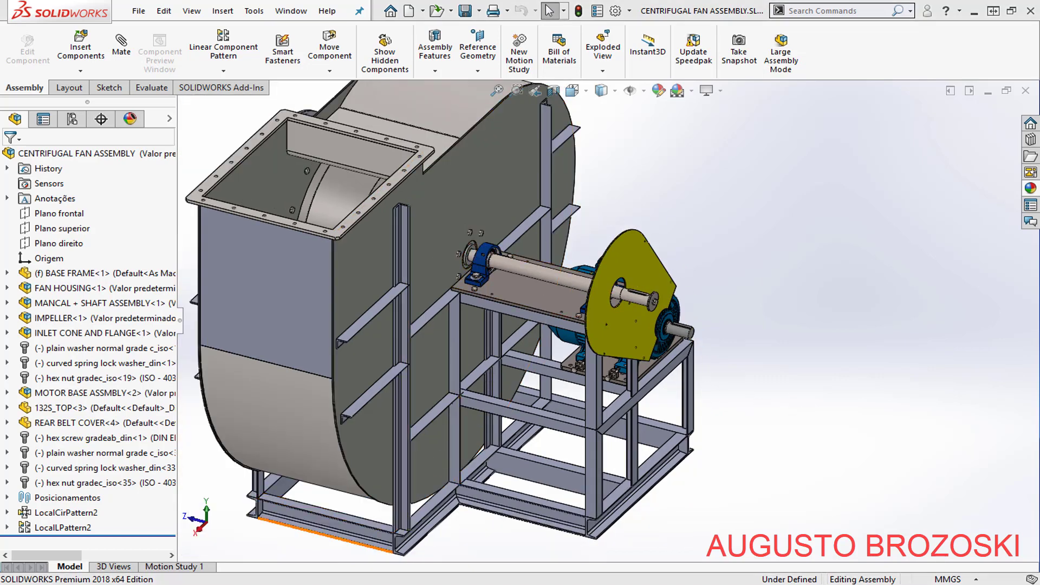
- Switch to the fan's PDF drawing in Adobe Acrobat Reader and review the sheets from the general assembly to the motor base
key("alt+Tab")
scroll(607, 365, "down", 1)
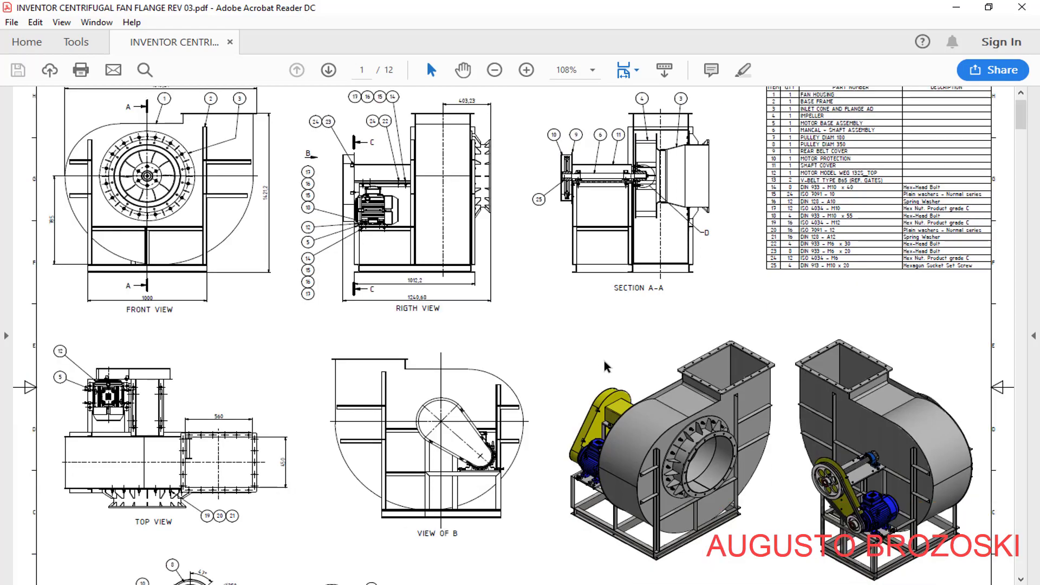
scroll(600, 368, "up", 1)
scroll(509, 349, "down", 15)
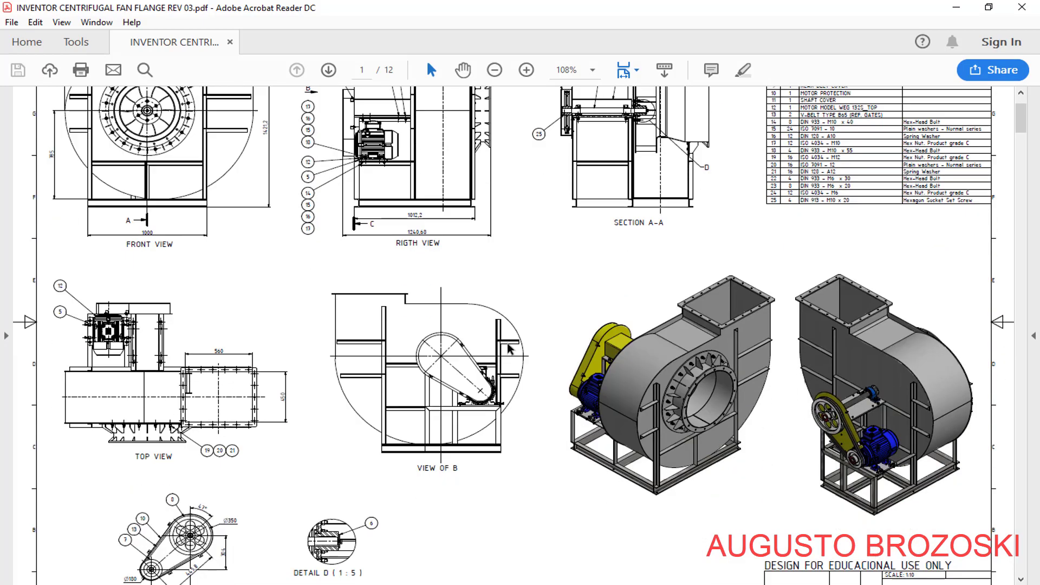
scroll(509, 349, "down", 15)
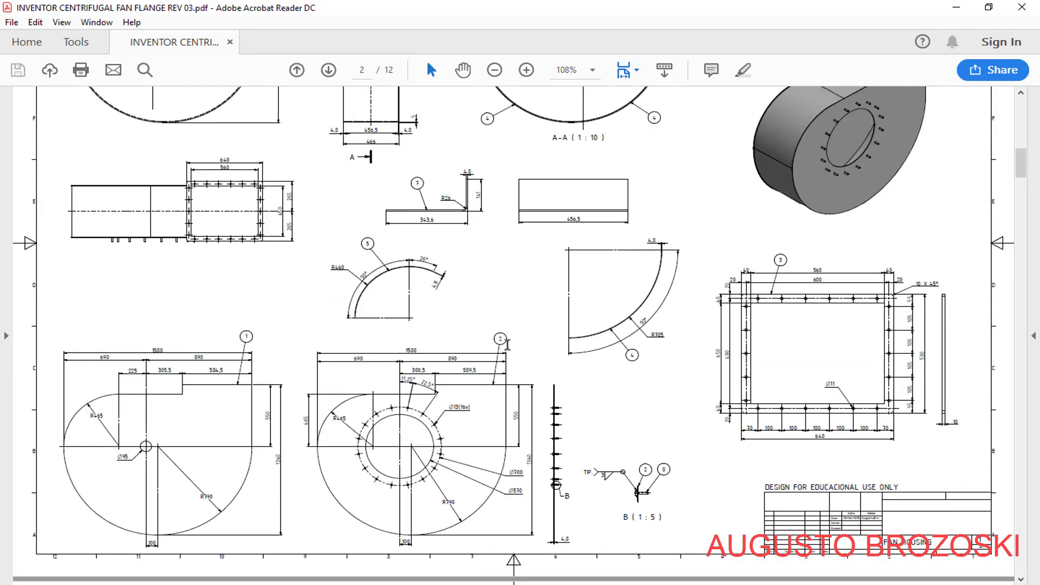
scroll(507, 368, "down", 15)
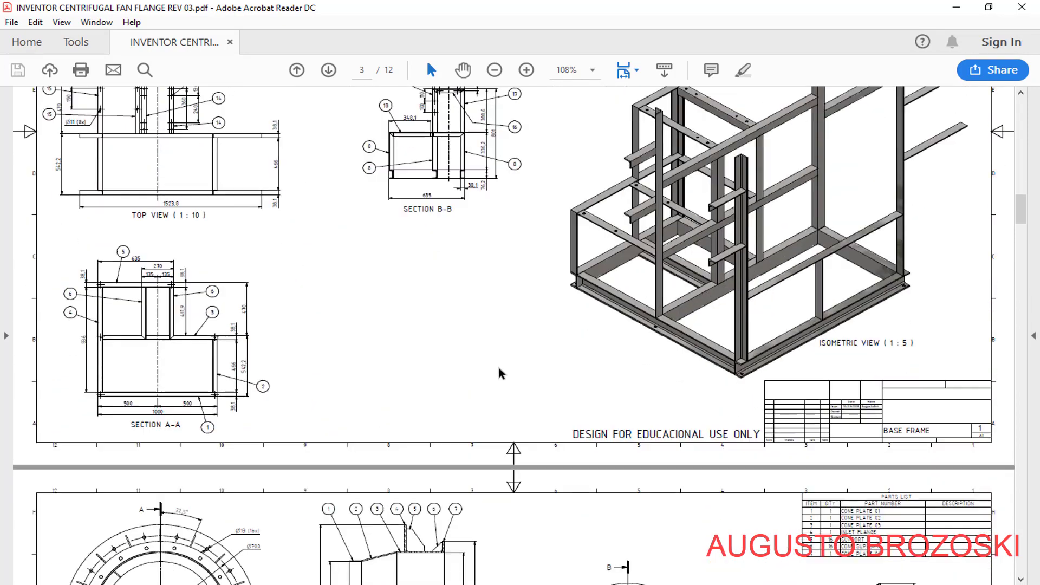
scroll(507, 374, "down", 20)
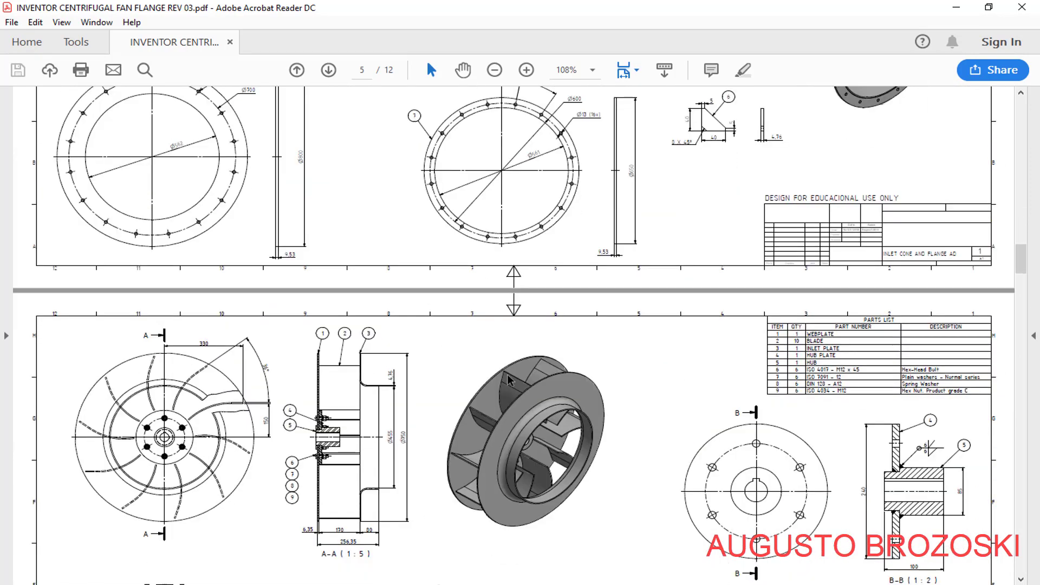
scroll(486, 389, "down", 15)
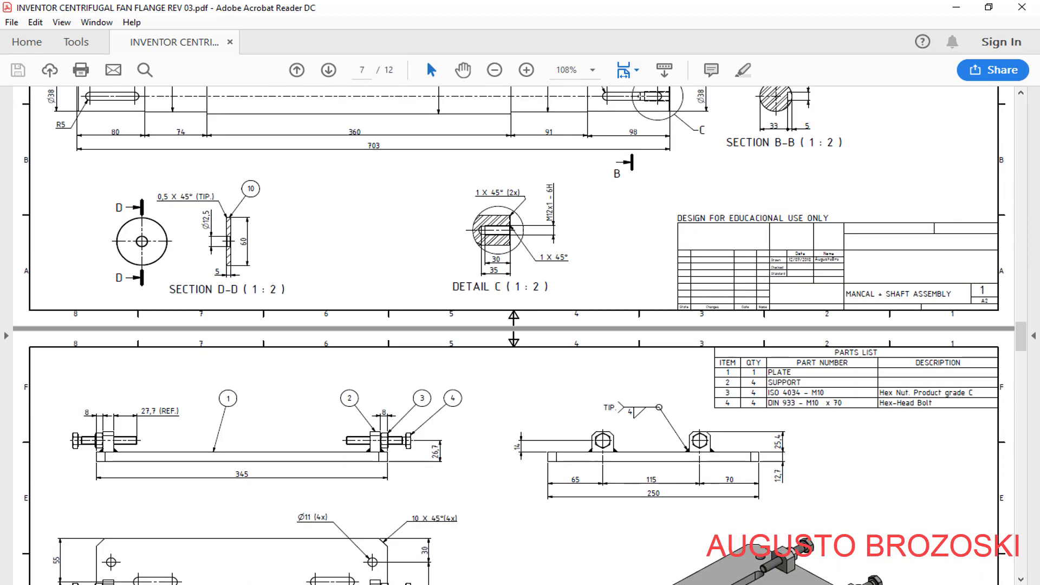
- Switch to the browser, expand the YouTube video's description to review its tutorial and download links, and return to the SOLIDWORKS assembly
left_click(461, 584)
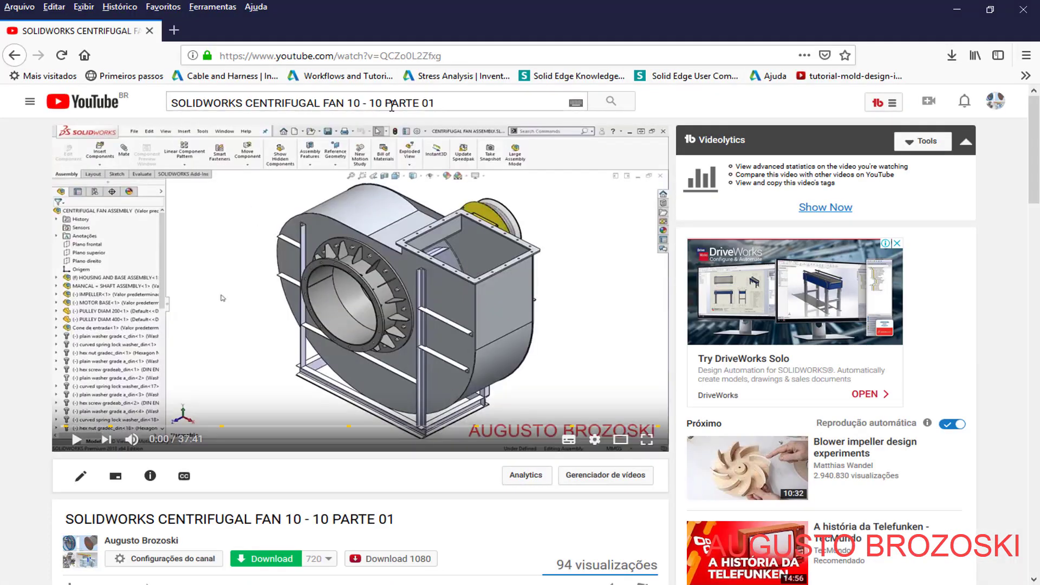
scroll(335, 359, "down", 5)
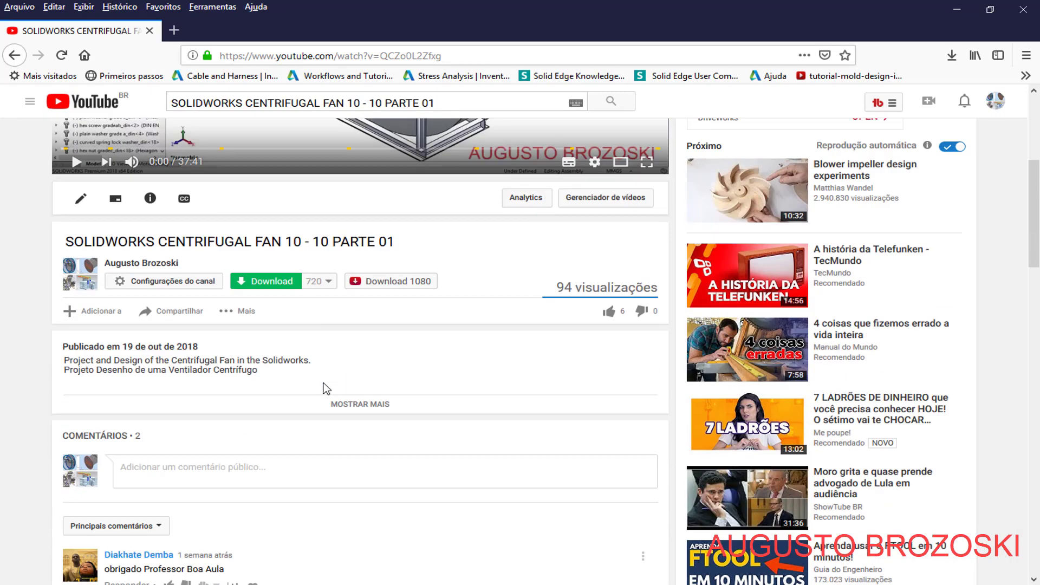
left_click(355, 406)
scroll(349, 404, "down", 6)
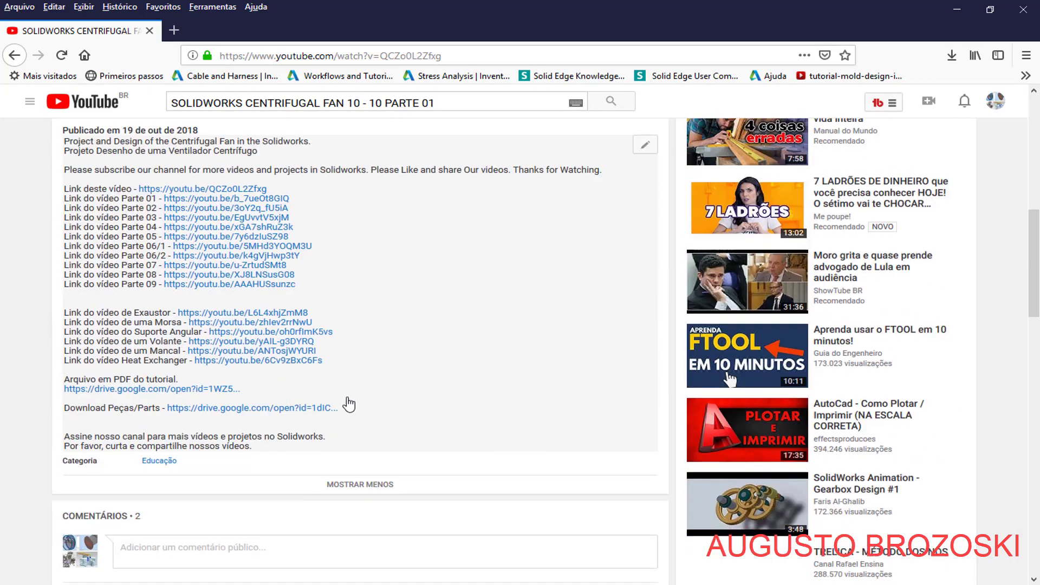
scroll(196, 357, "up", 2)
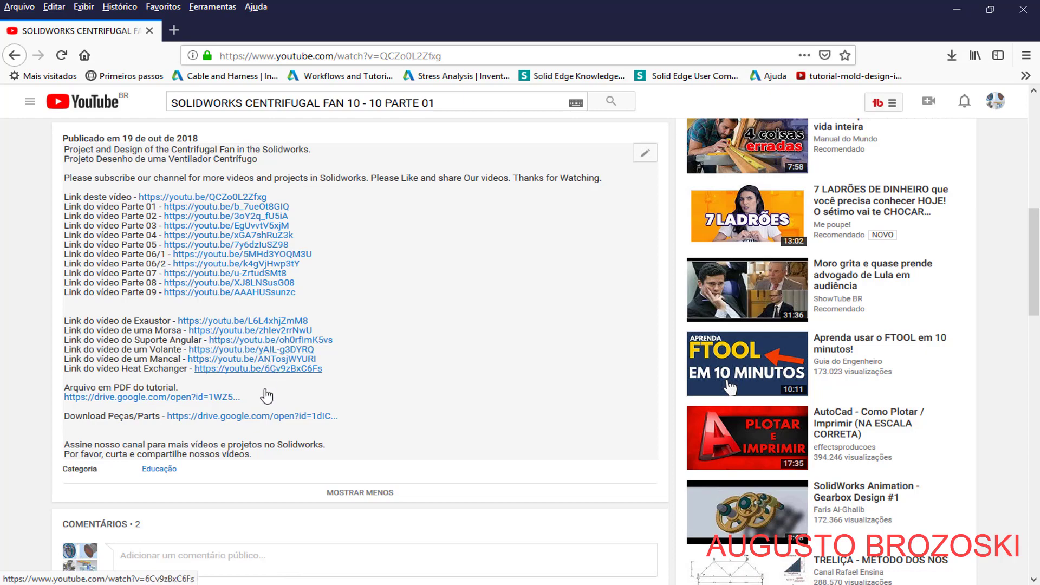
scroll(488, 417, "up", 5)
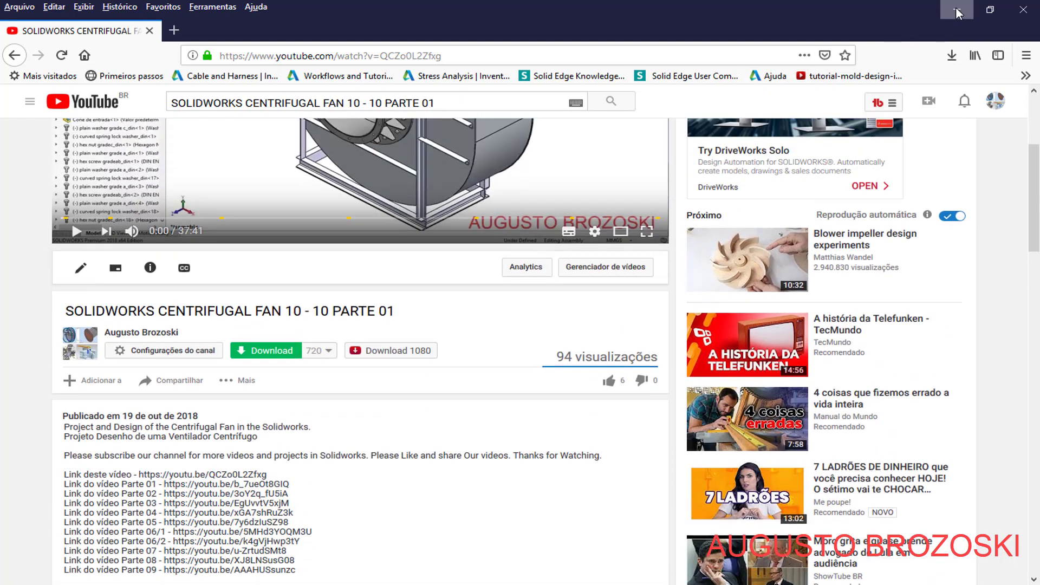
left_click(956, 10)
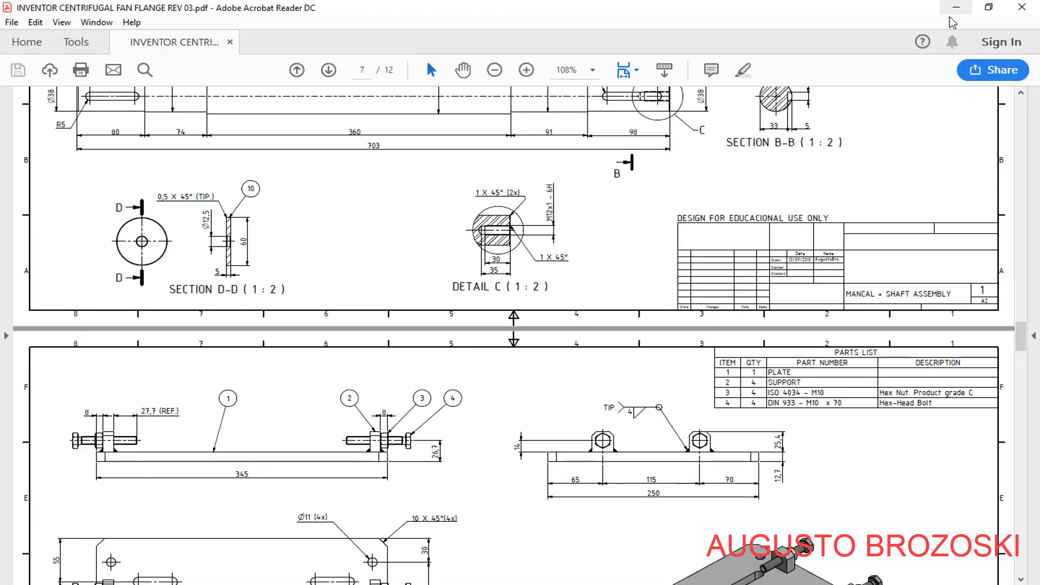
left_click(945, 8)
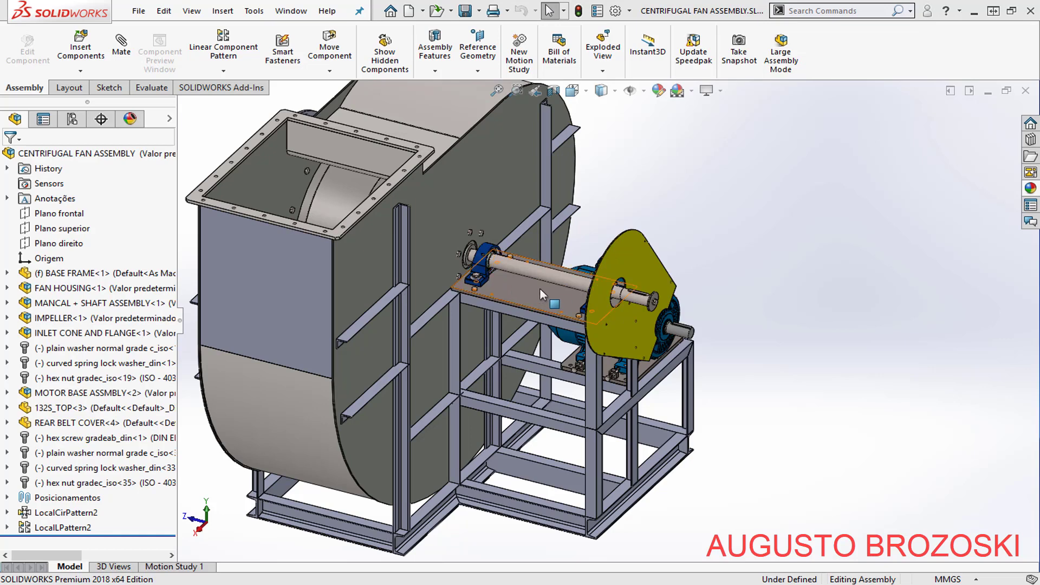
- Examine Detail D of the shaft end on the PDF's first sheet at 400% and return to the SOLIDWORKS assembly
scroll(540, 288, "down", 5)
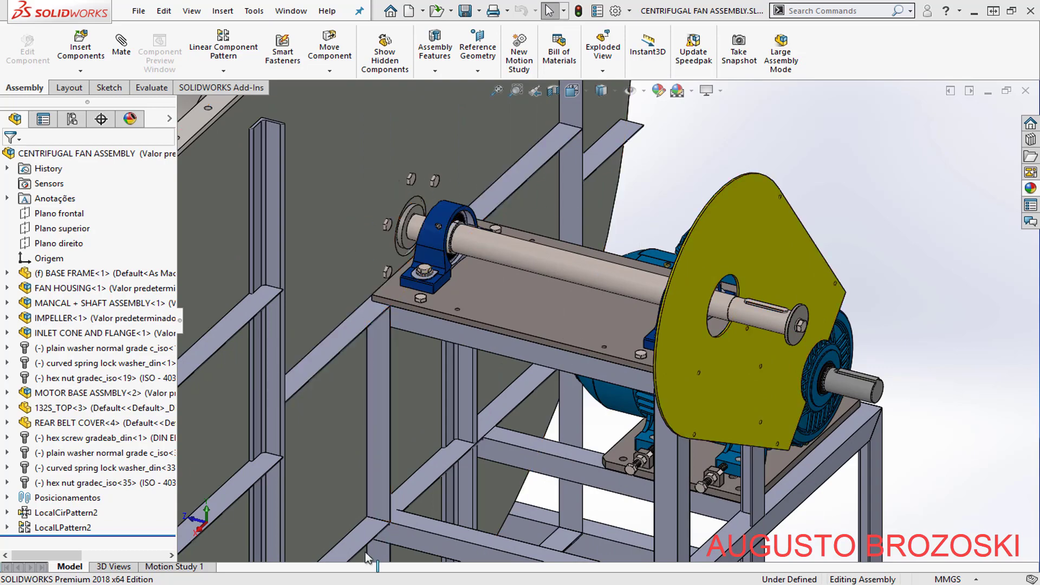
left_click(383, 582)
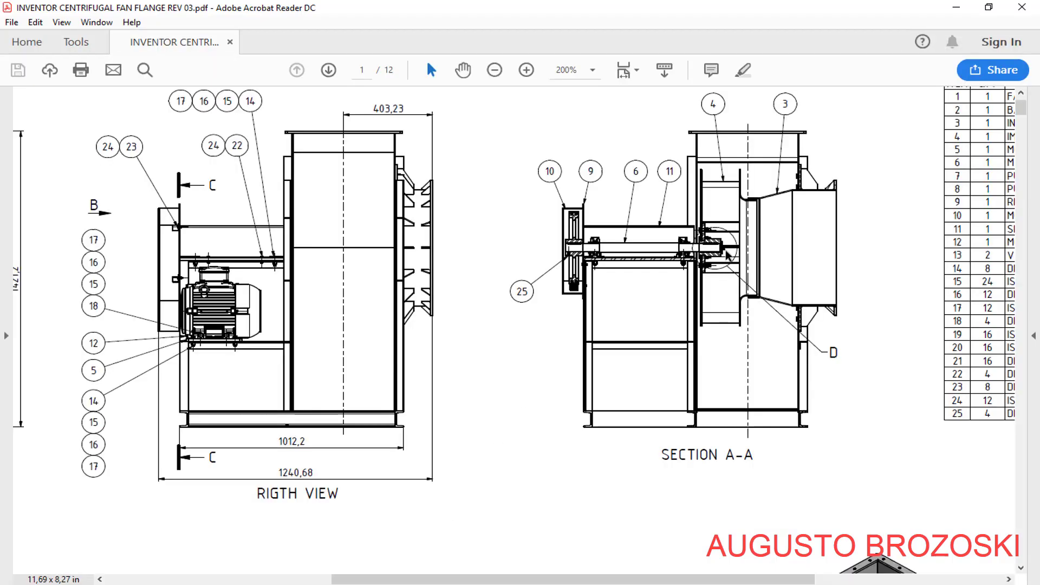
scroll(453, 379, "down", 10)
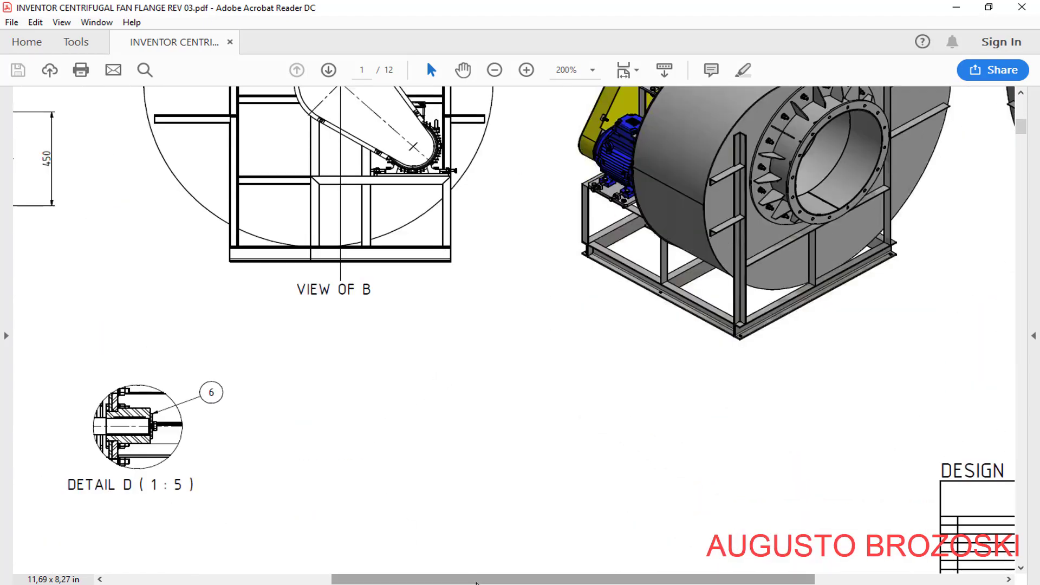
left_click_drag(476, 580, 385, 580)
left_click(524, 71)
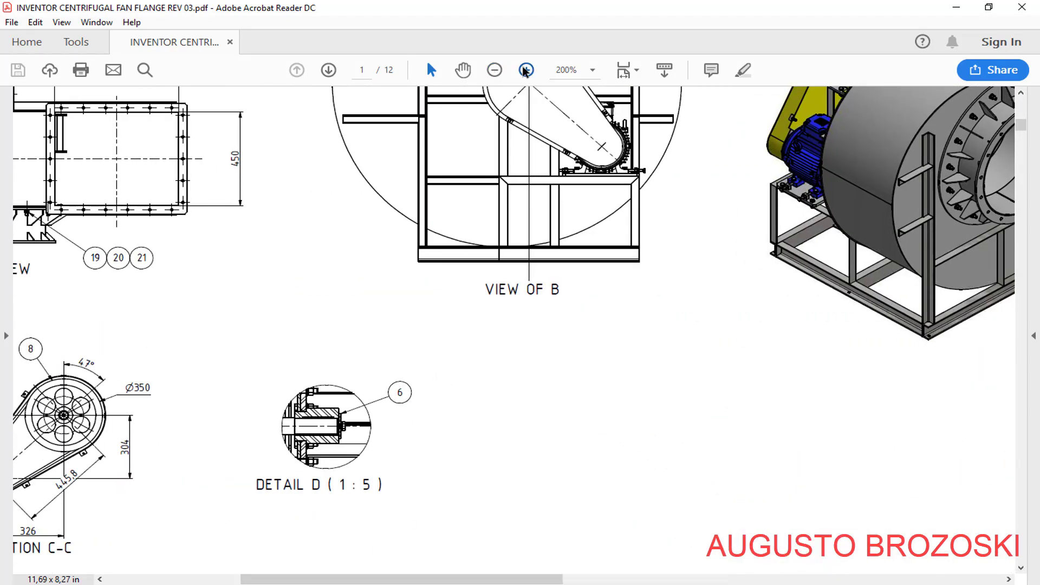
scroll(504, 348, "down", 8)
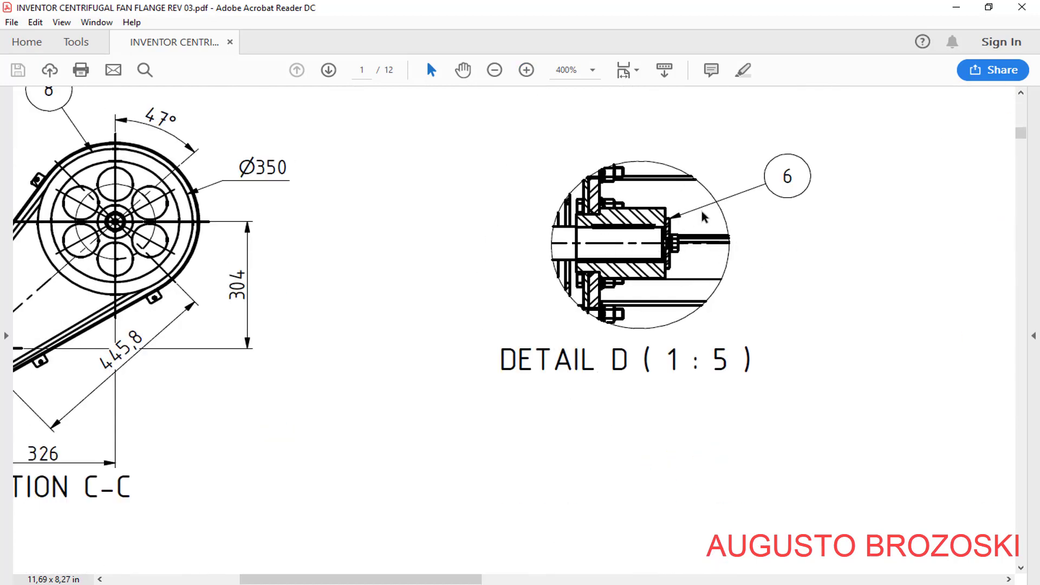
left_click(955, 8)
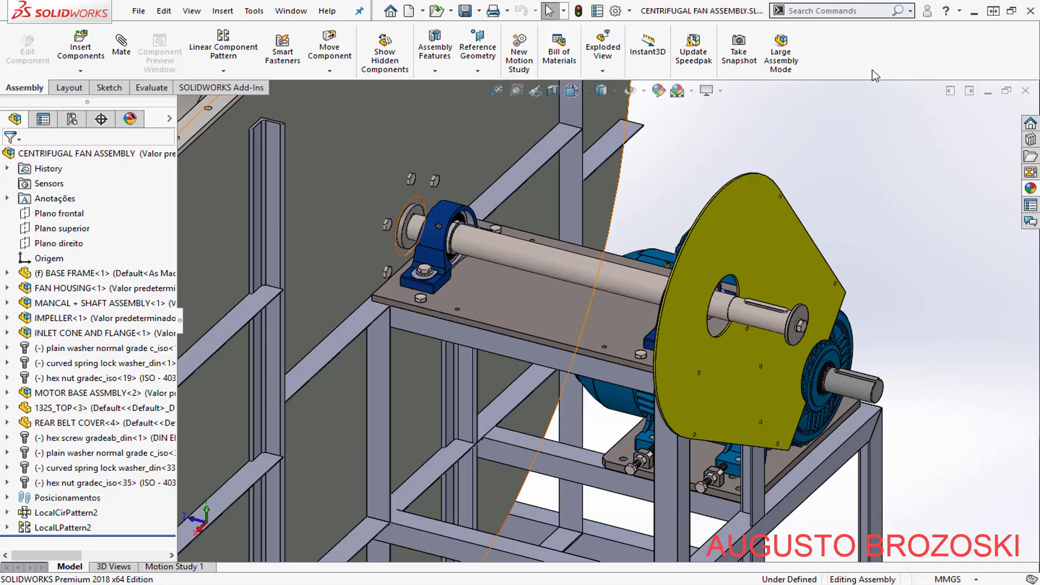
- Delete the Concentric1 mate between the MANCAL + SHAFT ASSEMBLY and the base frame
left_click(484, 292)
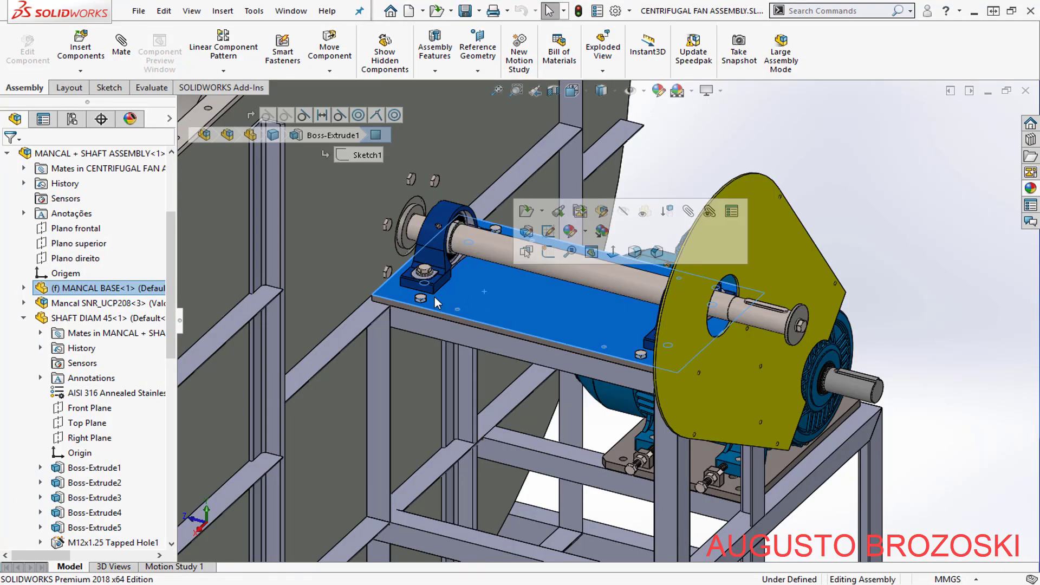
scroll(60, 303, "up", 2)
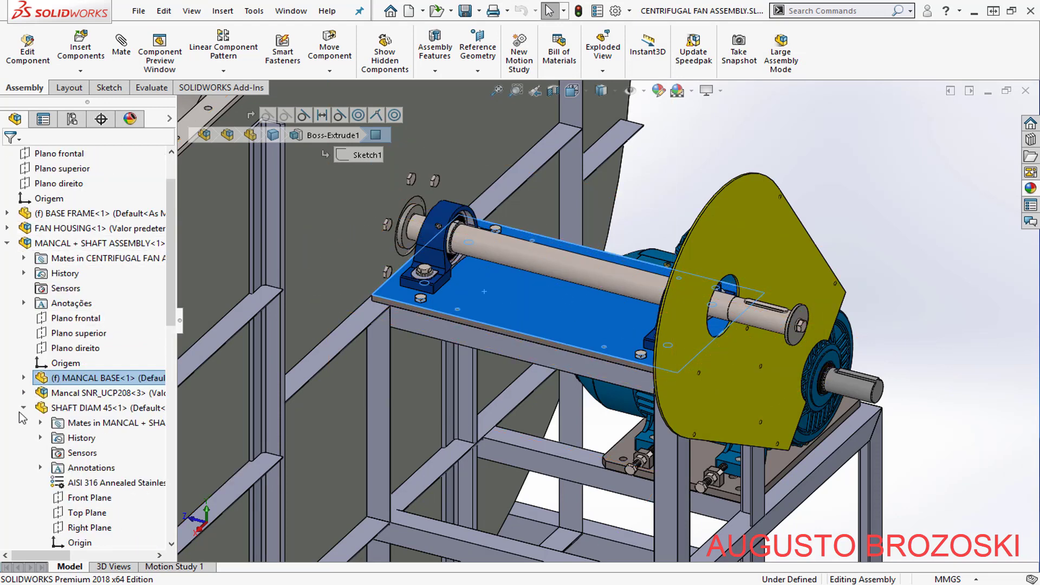
left_click(23, 408)
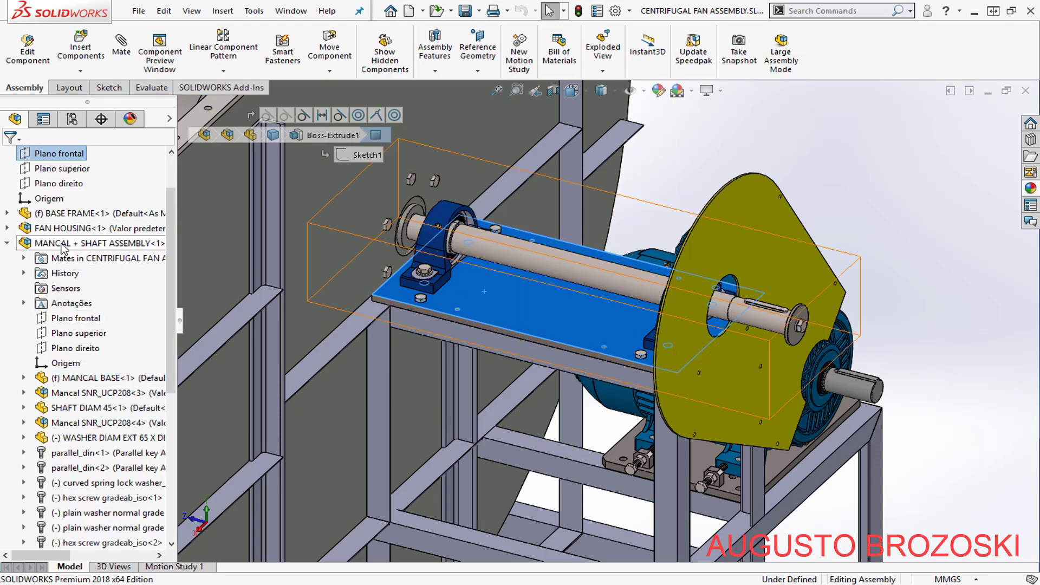
left_click(23, 259)
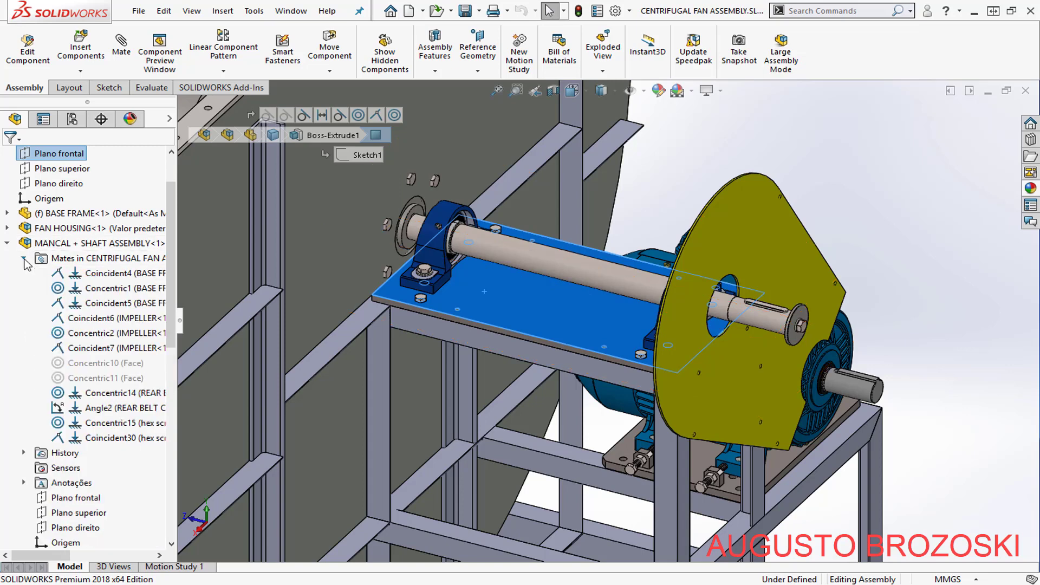
right_click(118, 292)
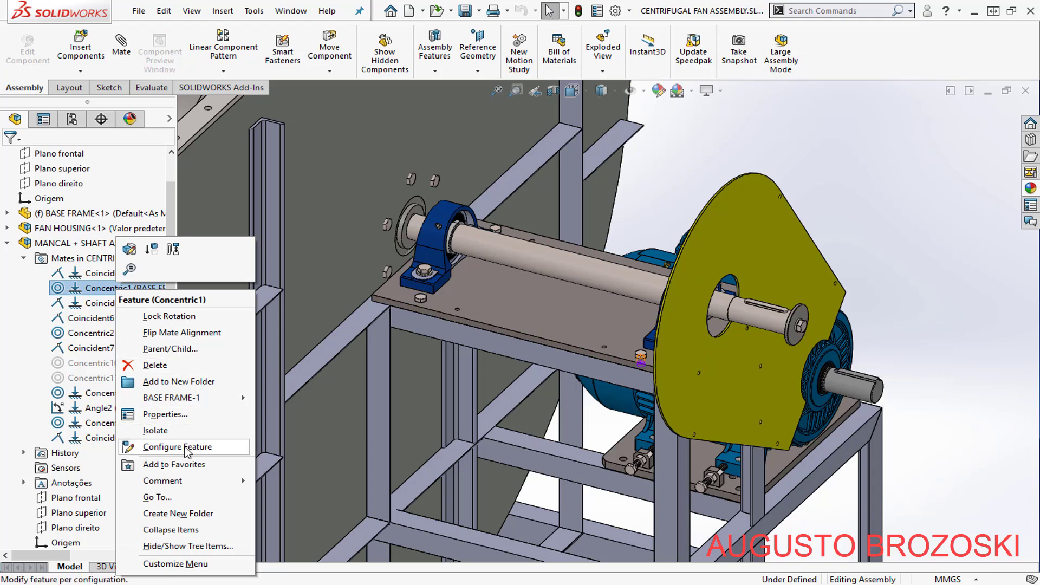
left_click(157, 367)
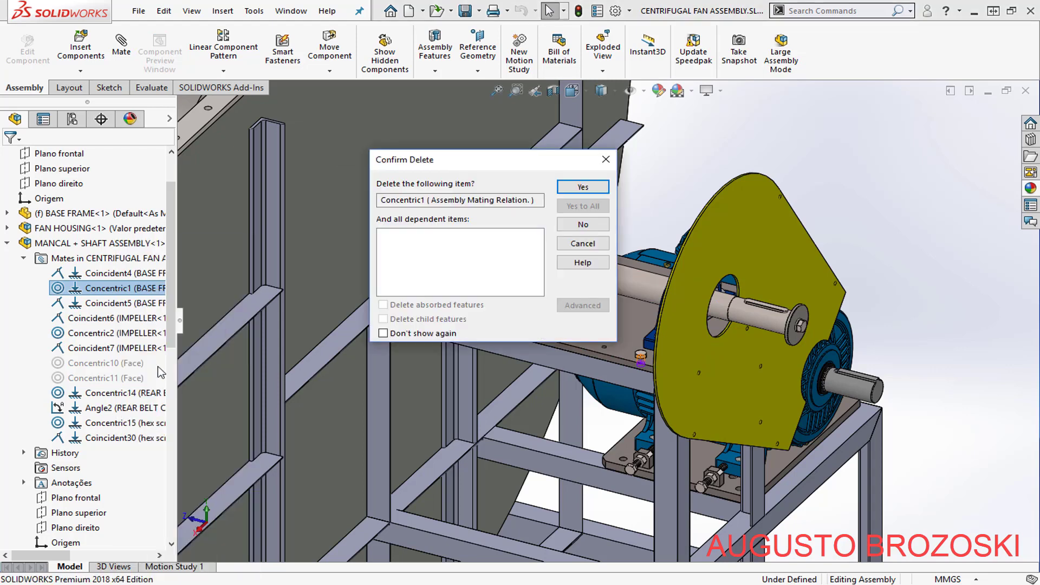
left_click(582, 187)
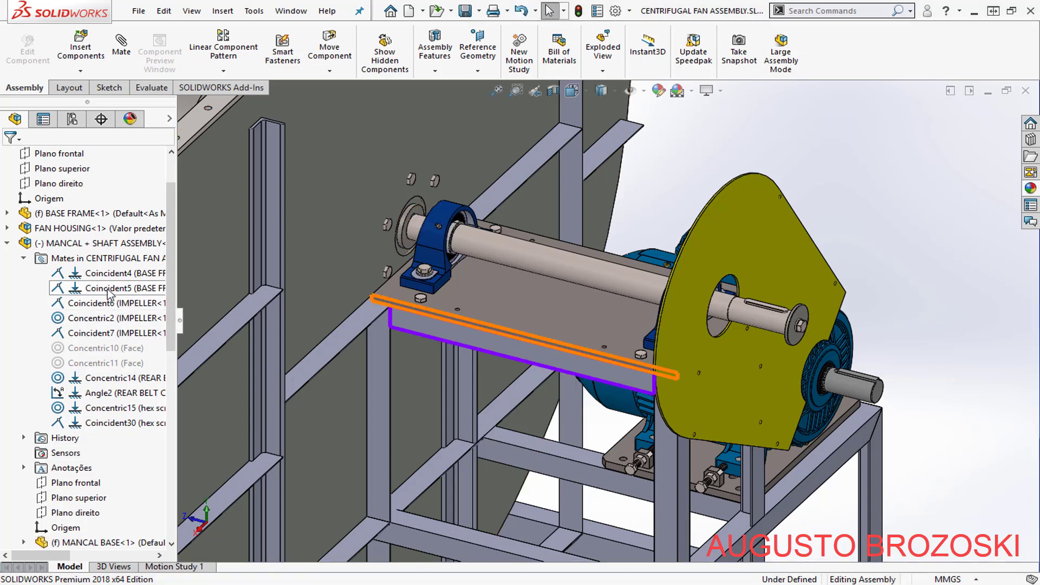
- Delete the Coincident5 mate with the base frame and move the MANCAL + SHAFT ASSEMBLY outward, away from the fan housing
right_click(108, 290)
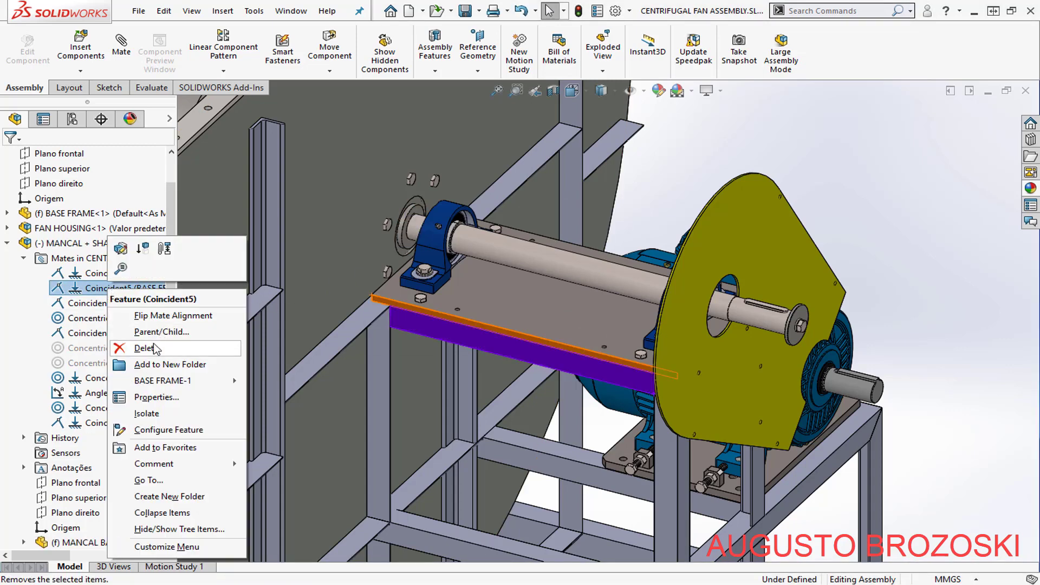
left_click(145, 348)
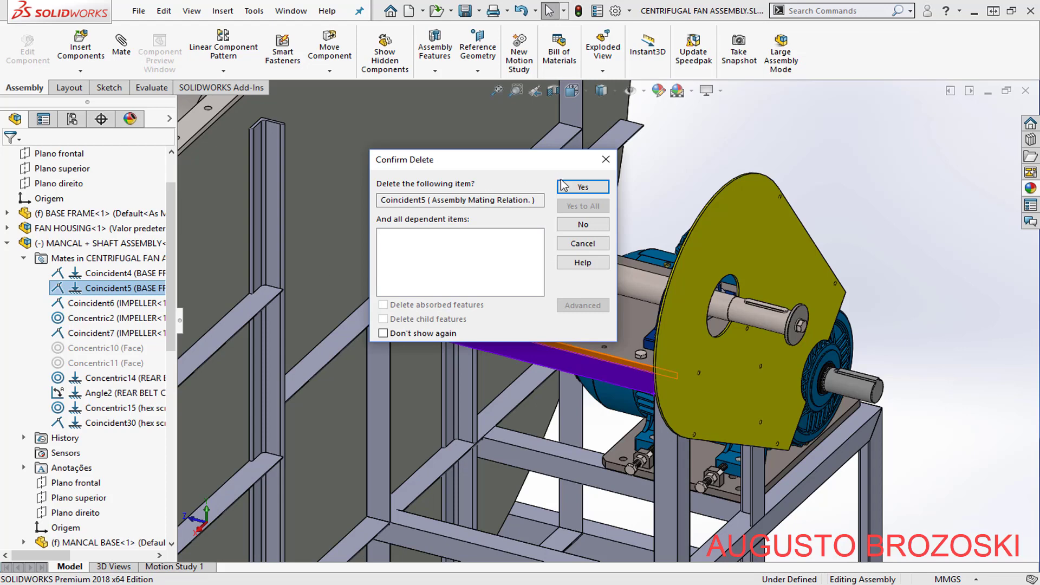
left_click(583, 187)
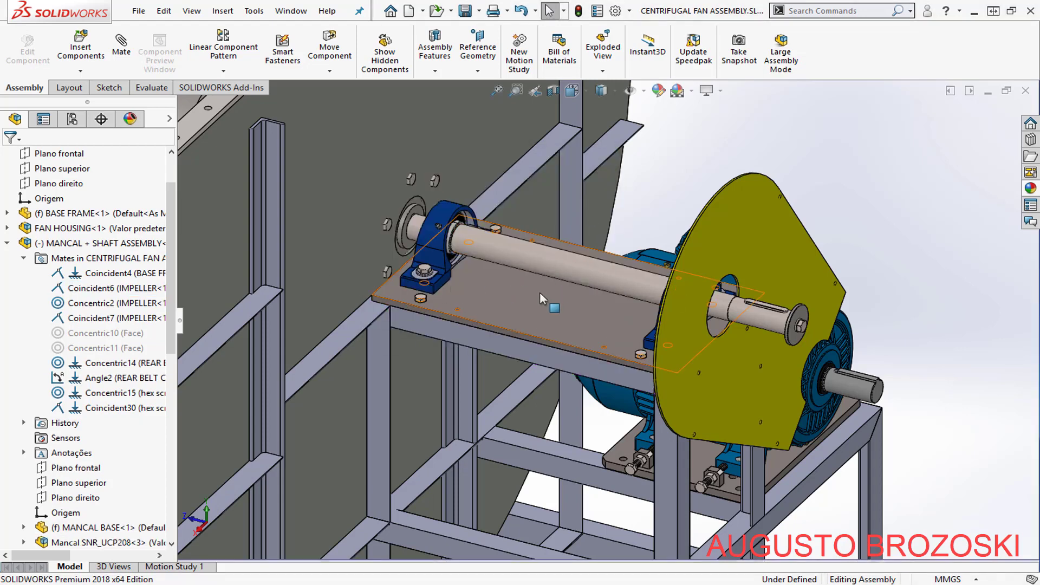
left_click_drag(517, 294, 746, 243)
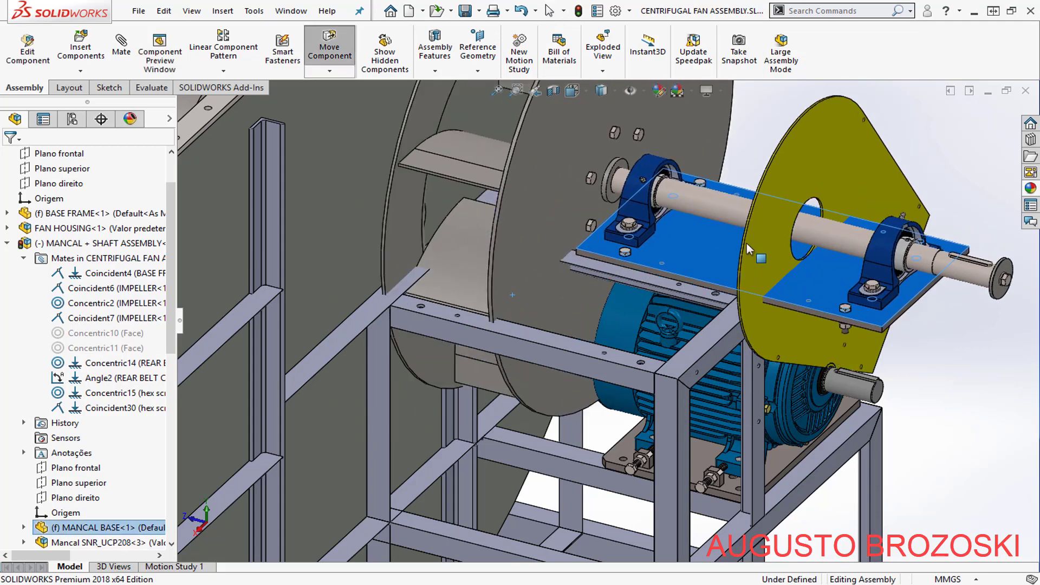
key("Escape")
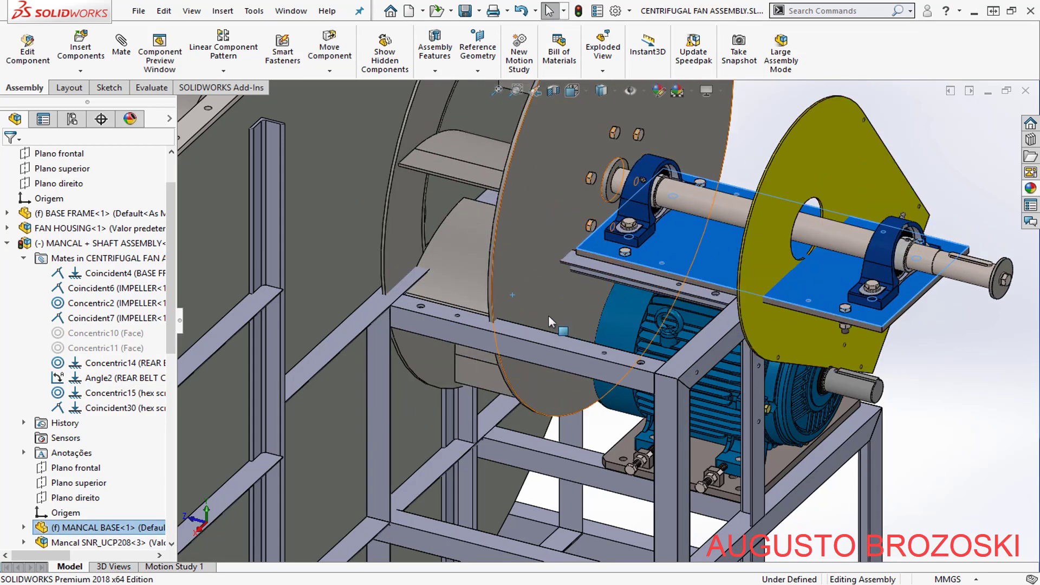
- Start a coincident mate between the Plano direito of the MANCAL + SHAFT ASSEMBLY and the Plano direito of the CENTRIFUGAL FAN ASSEMBLY
scroll(605, 314, "up", 3)
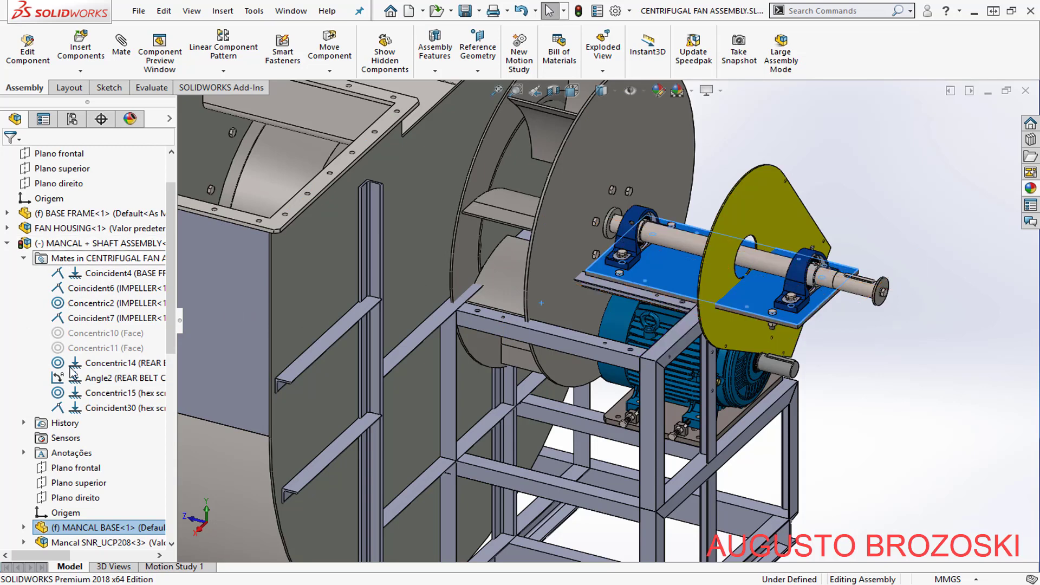
scroll(73, 428, "down", 2)
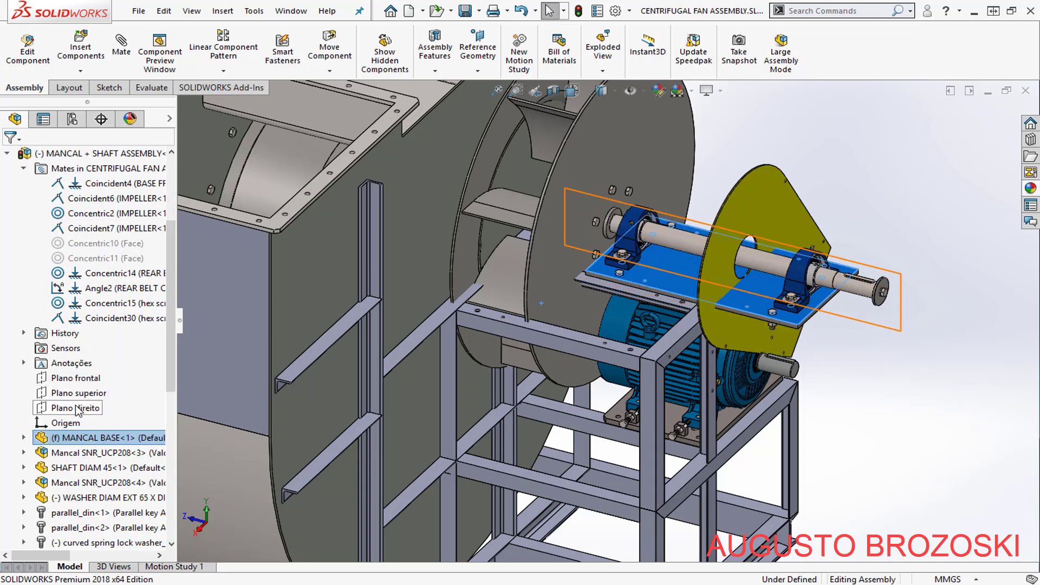
left_click(77, 409)
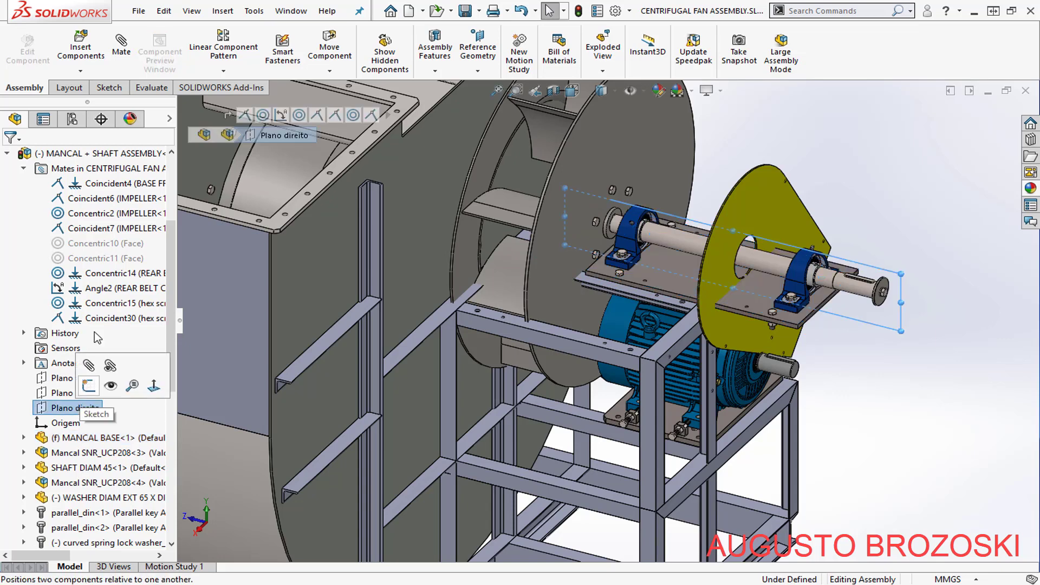
left_click(122, 44)
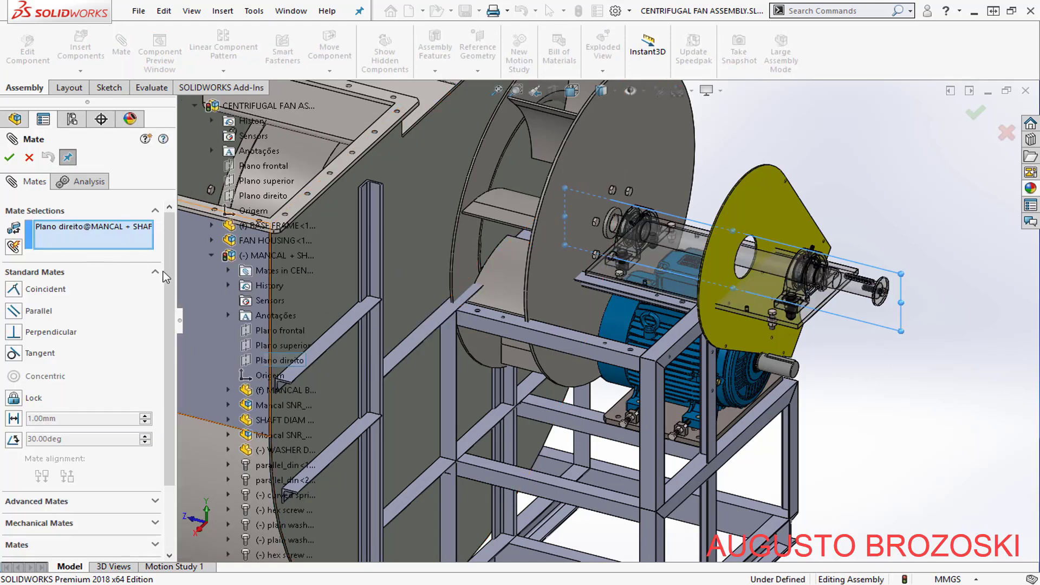
key("f")
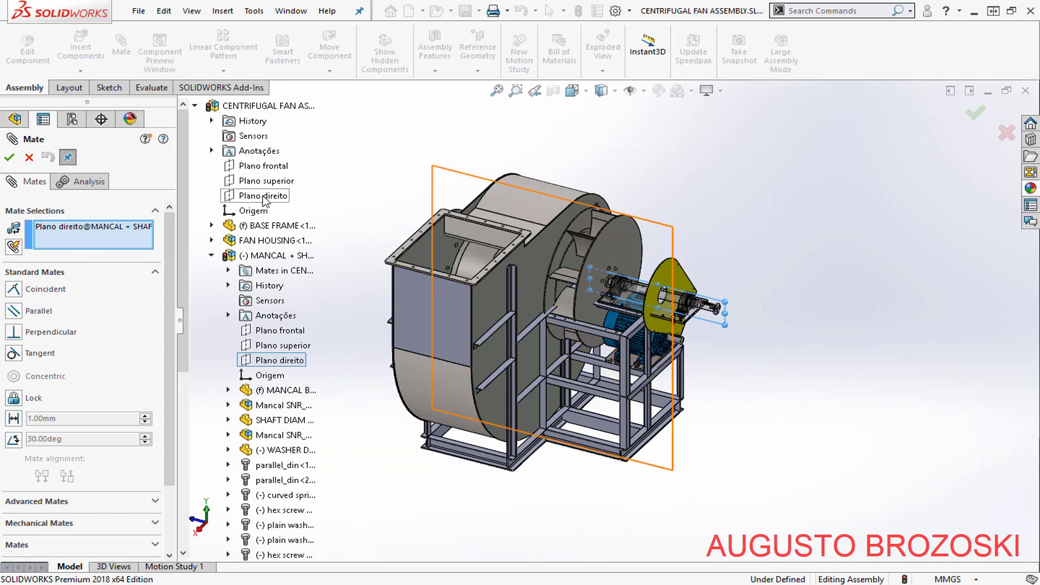
left_click(265, 197)
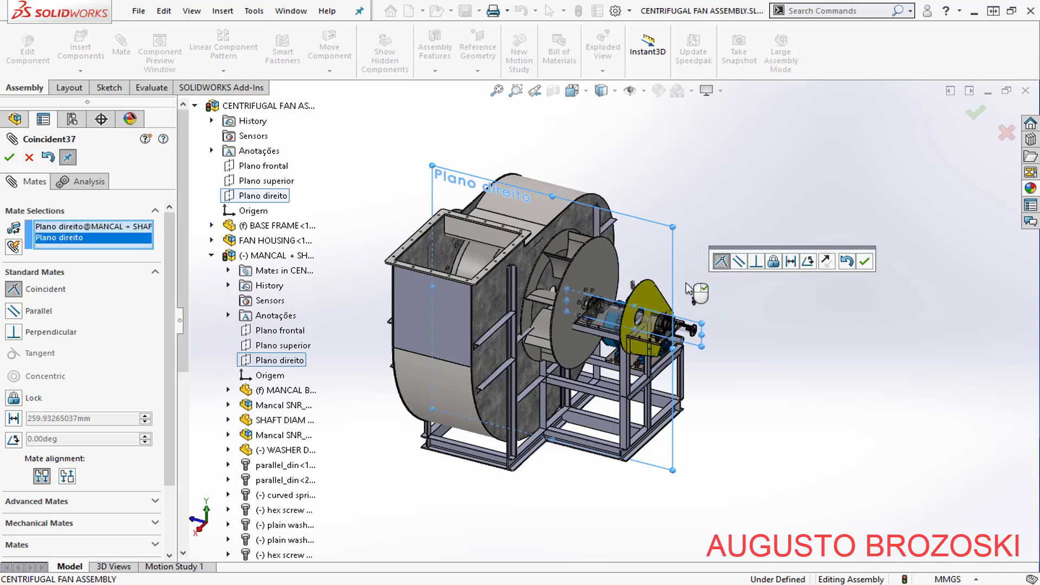
scroll(696, 298, "up", 2)
scroll(684, 306, "up", 2)
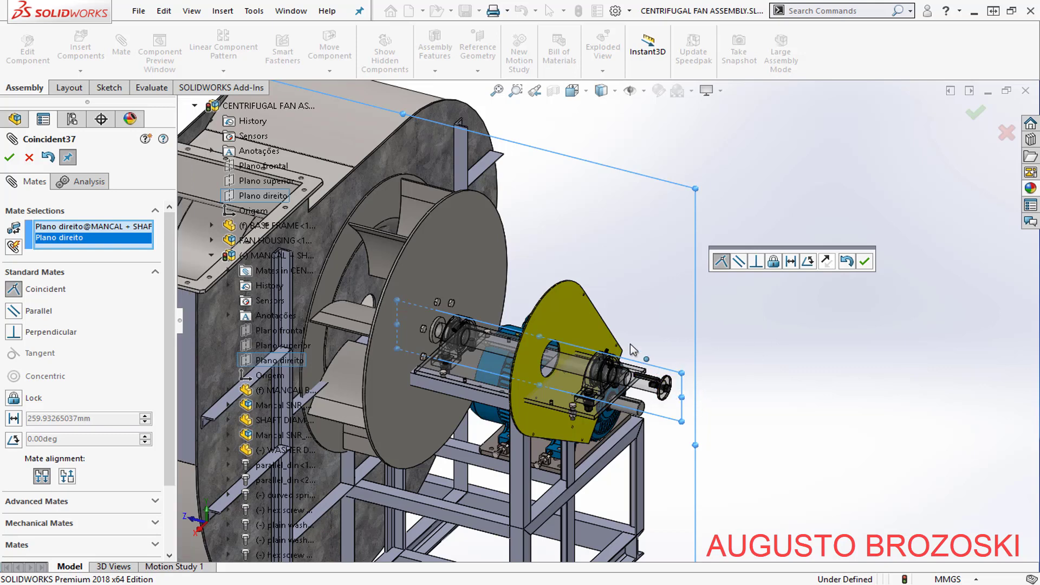
- Flip the alignment of the coincident plane mate to turn the shaft subassembly around, and accept the mate
left_click(826, 263)
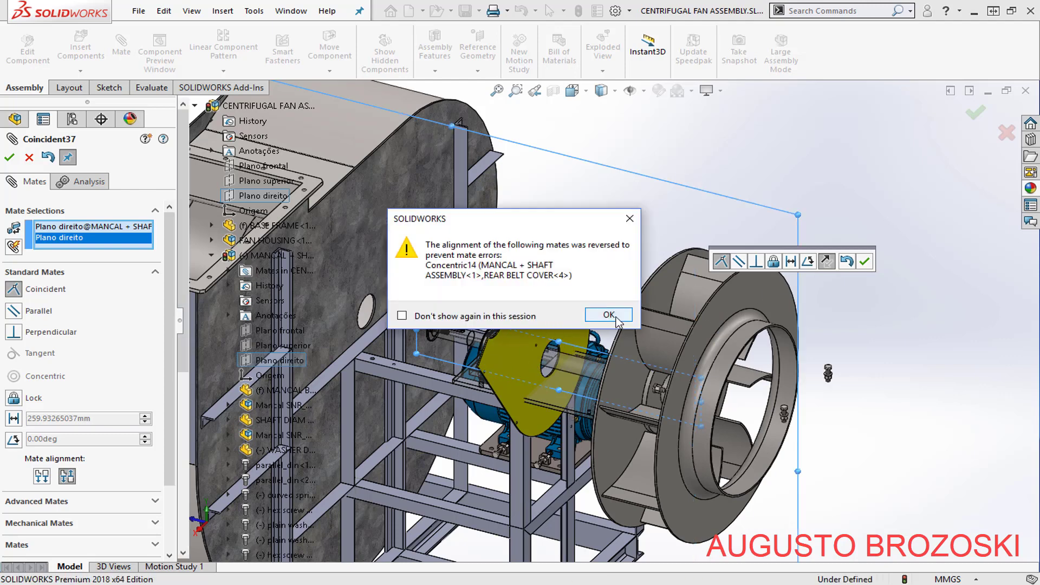
left_click(610, 315)
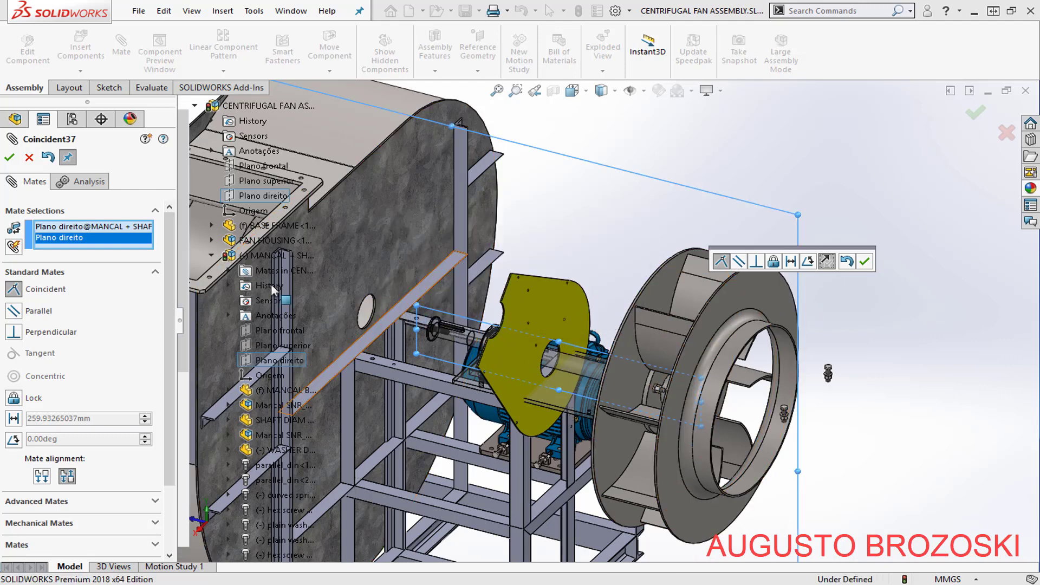
left_click(865, 262)
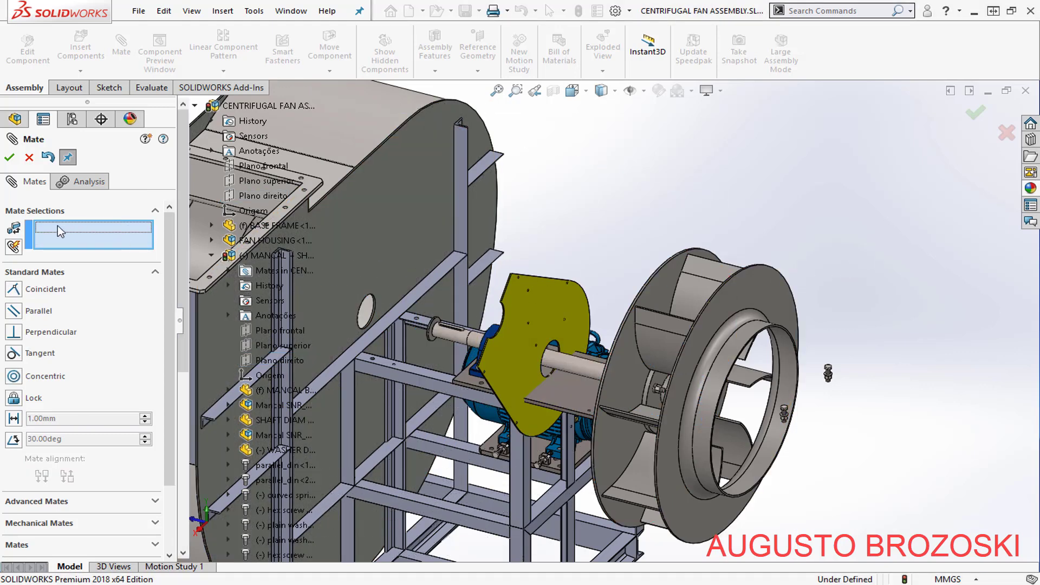
left_click(10, 159)
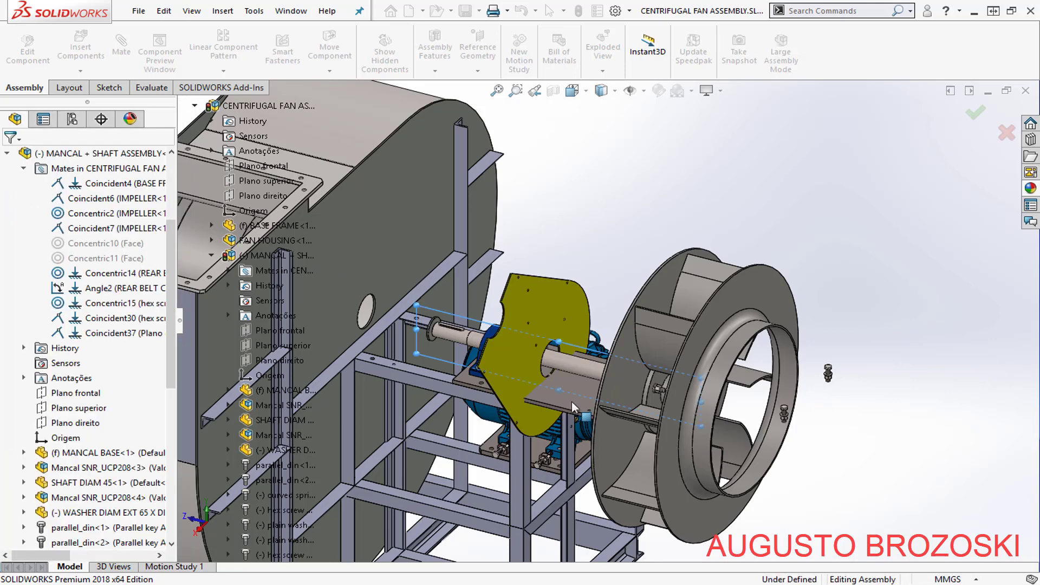
- Check the shaft end at the impeller hub and list the IMPELLER's mates in the assembly
middle_click_drag(573, 401, 667, 268)
scroll(769, 330, "down", 3)
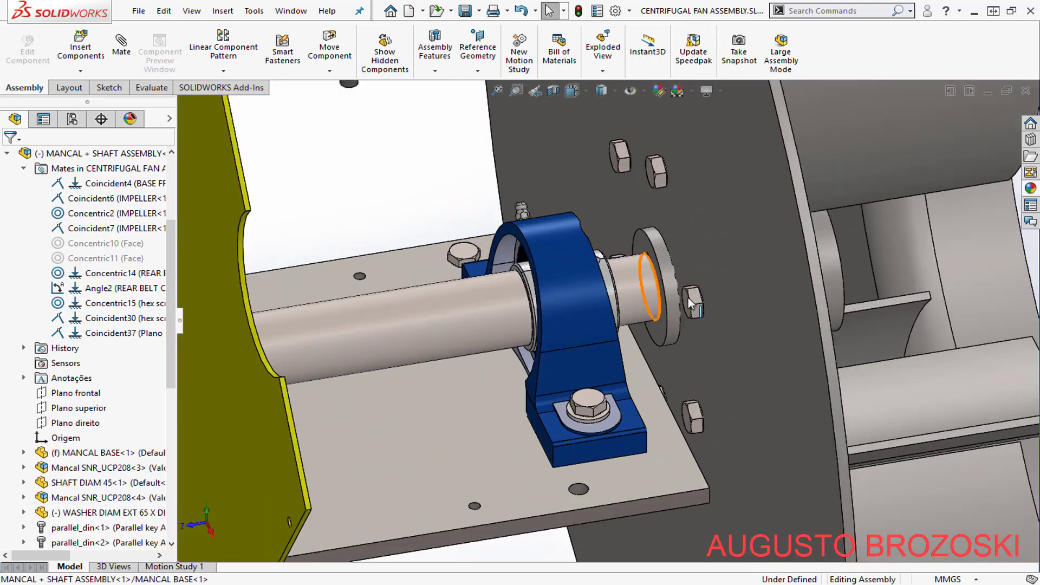
scroll(693, 295, "up", 5)
scroll(694, 295, "up", 3)
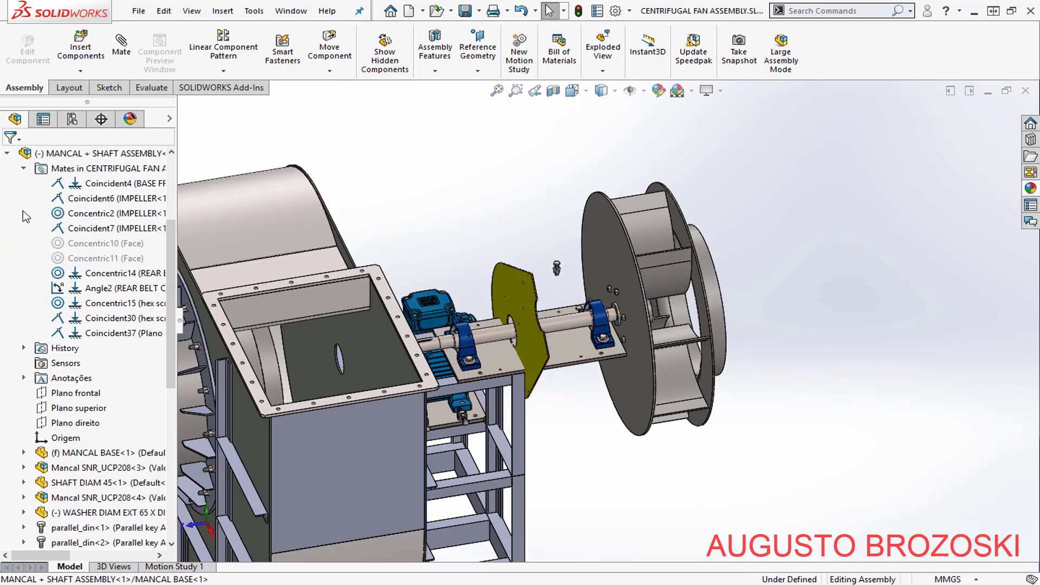
scroll(13, 171, "up", 4)
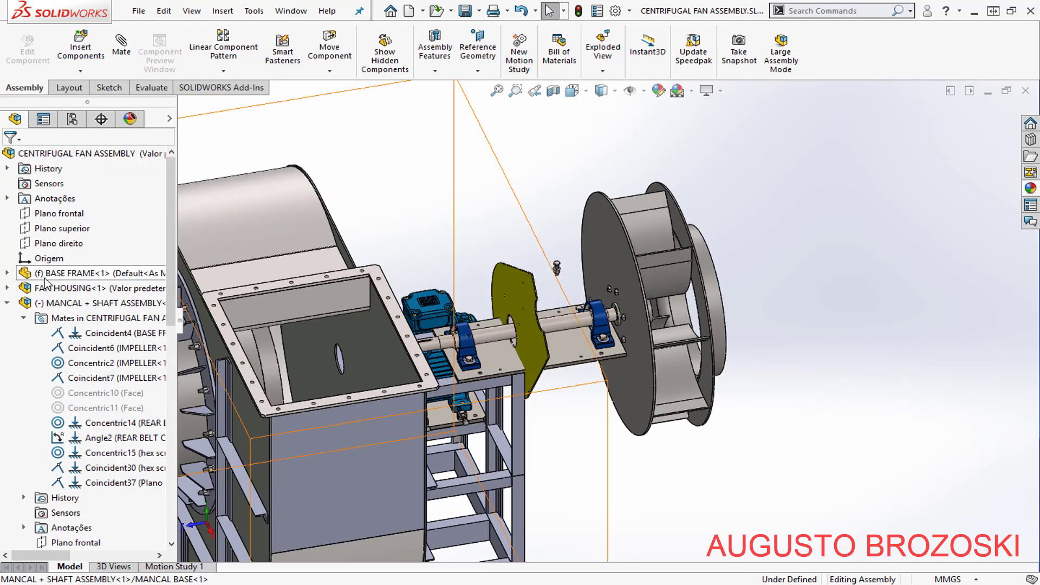
scroll(46, 282, "down", 10)
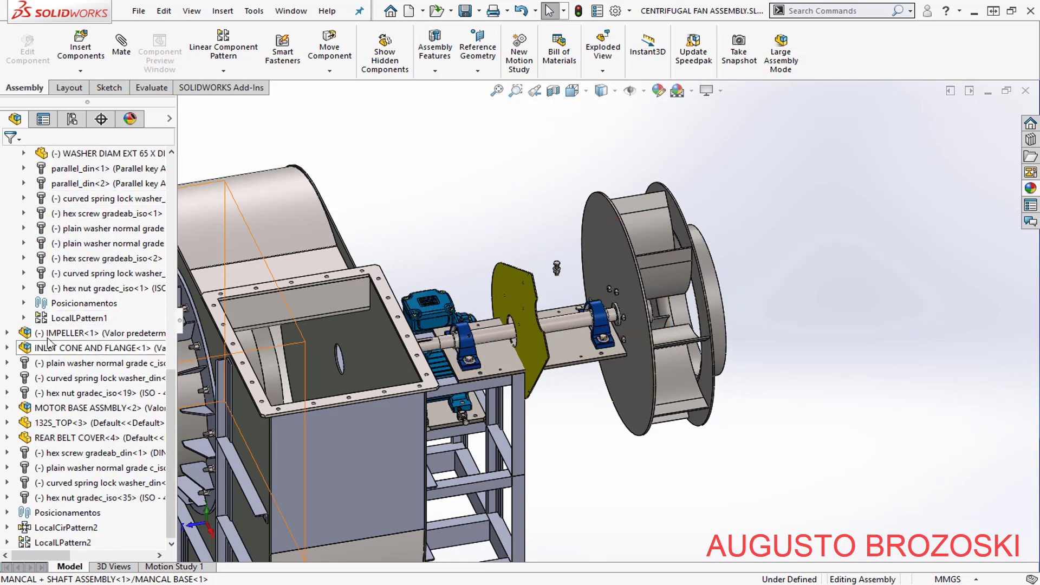
left_click(7, 332)
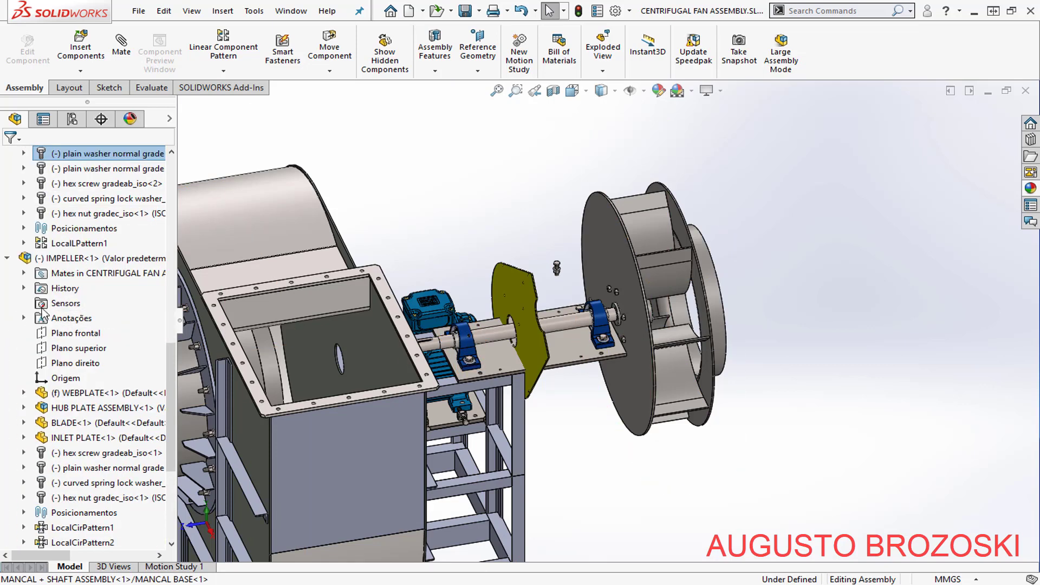
left_click(24, 275)
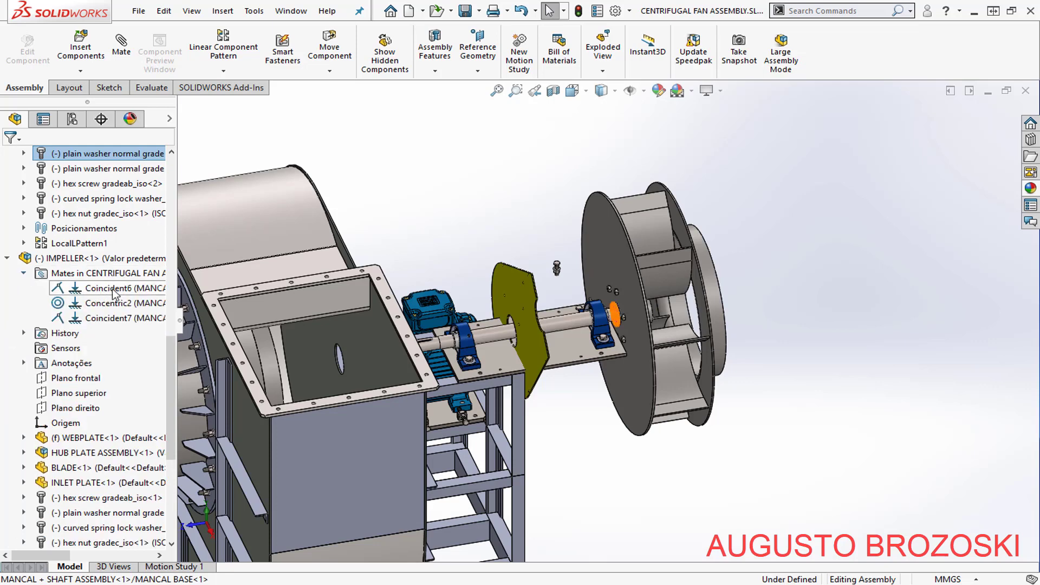
- Edit the IMPELLER's Coincident6 mate and remove the MANCAL + SHAFT ASSEMBLY face from its selections
scroll(656, 306, "down", 6)
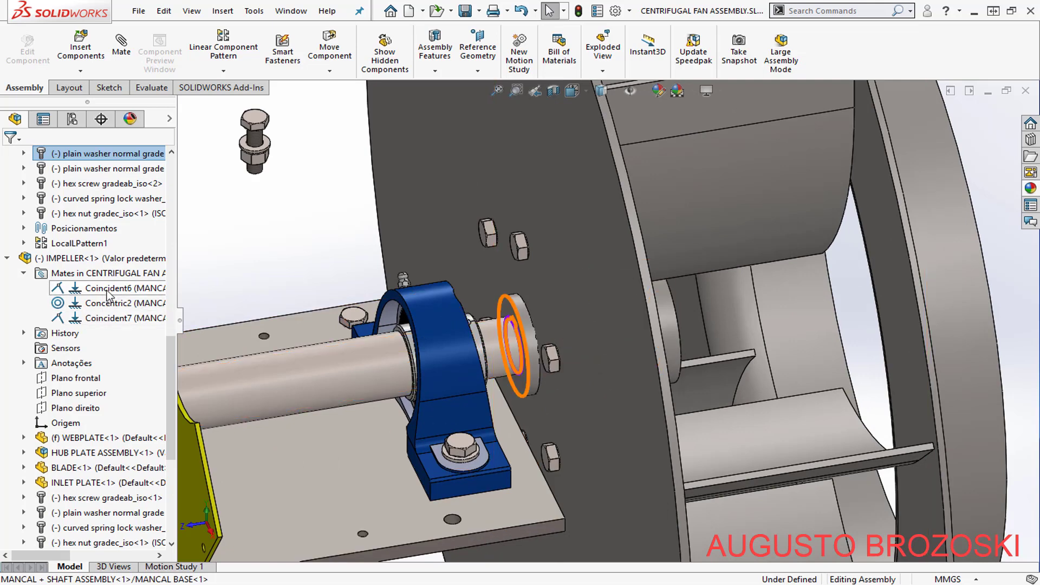
left_click(108, 288)
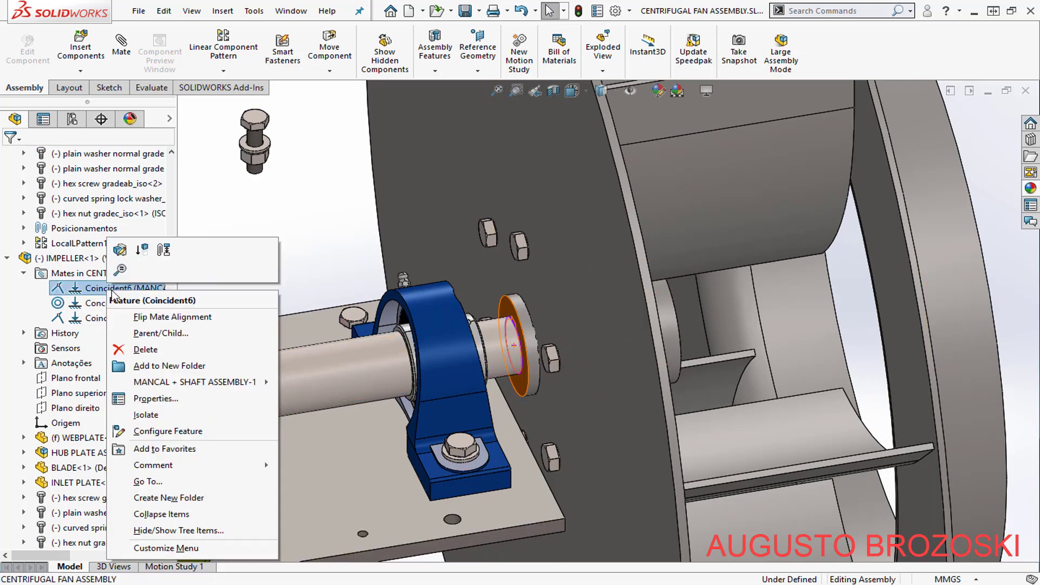
left_click(120, 251)
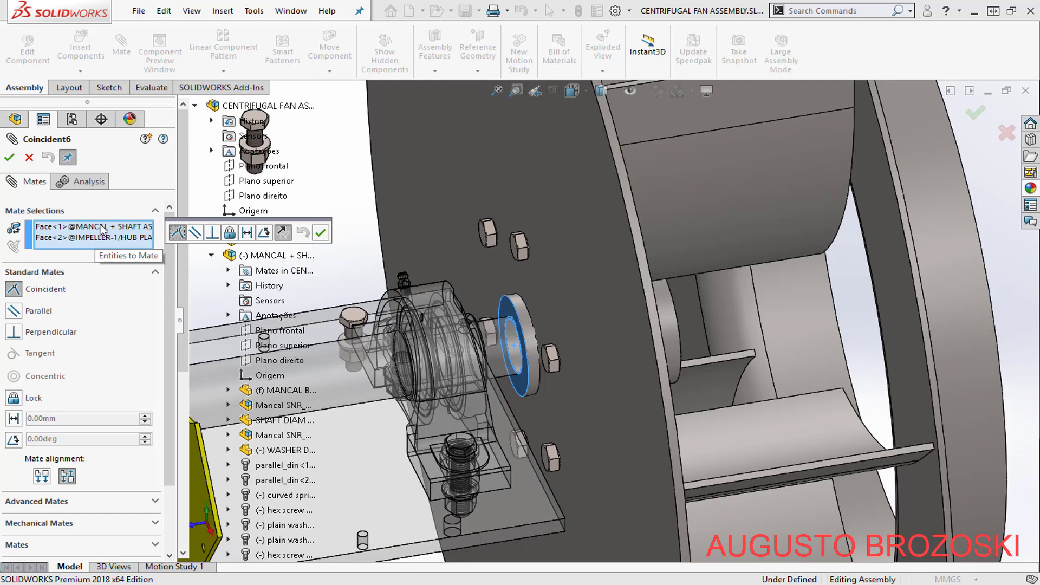
left_click(103, 227)
right_click(103, 228)
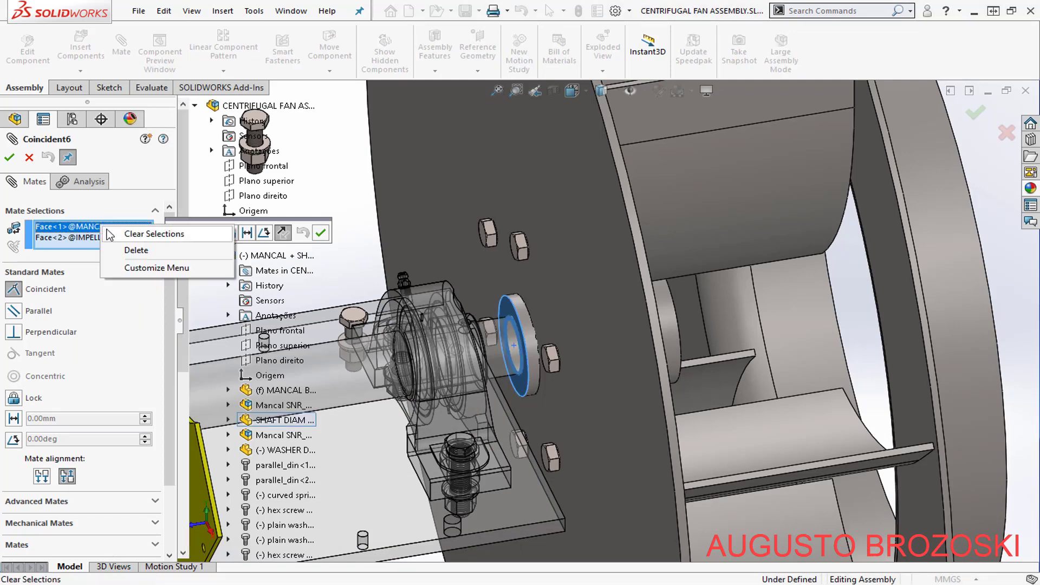
left_click(157, 249)
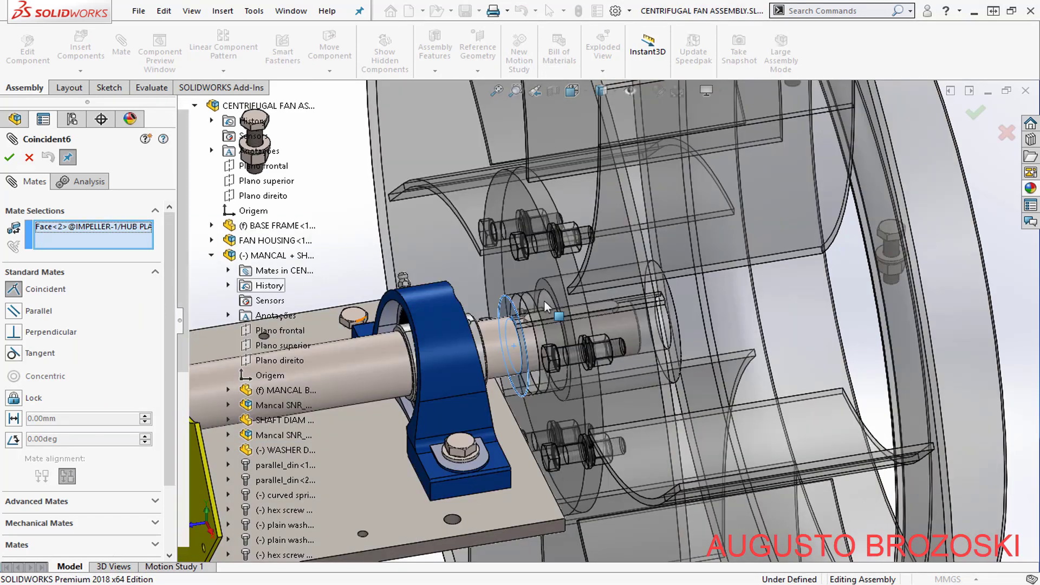
- Add the shoulder face at the opposite keyed end of SHAFT DIAM 45 to Coincident6 as the face mating with the impeller hub
scroll(451, 313, "up", 5)
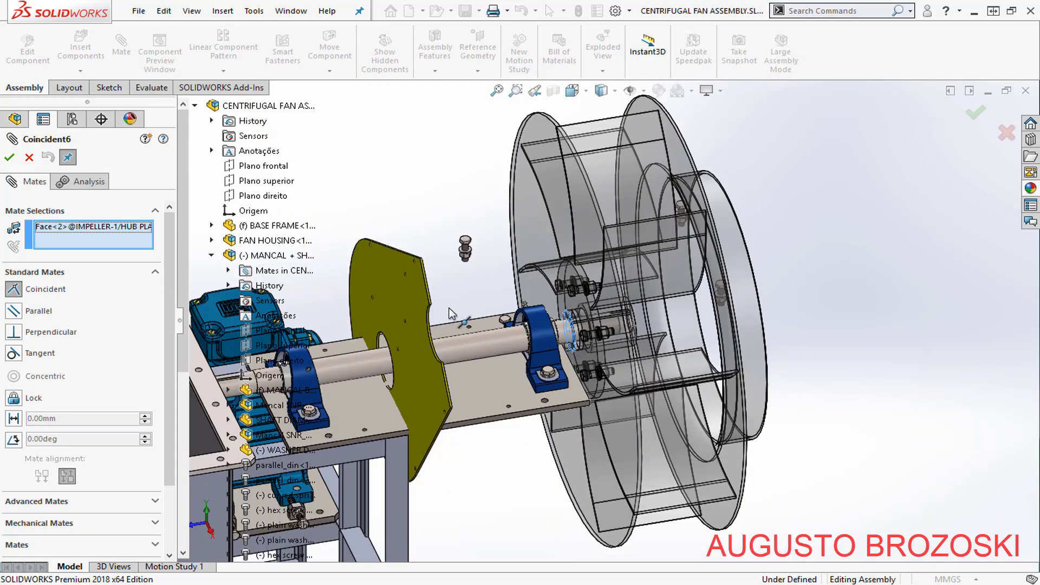
scroll(384, 341, "down", 3)
scroll(626, 272, "up", 5)
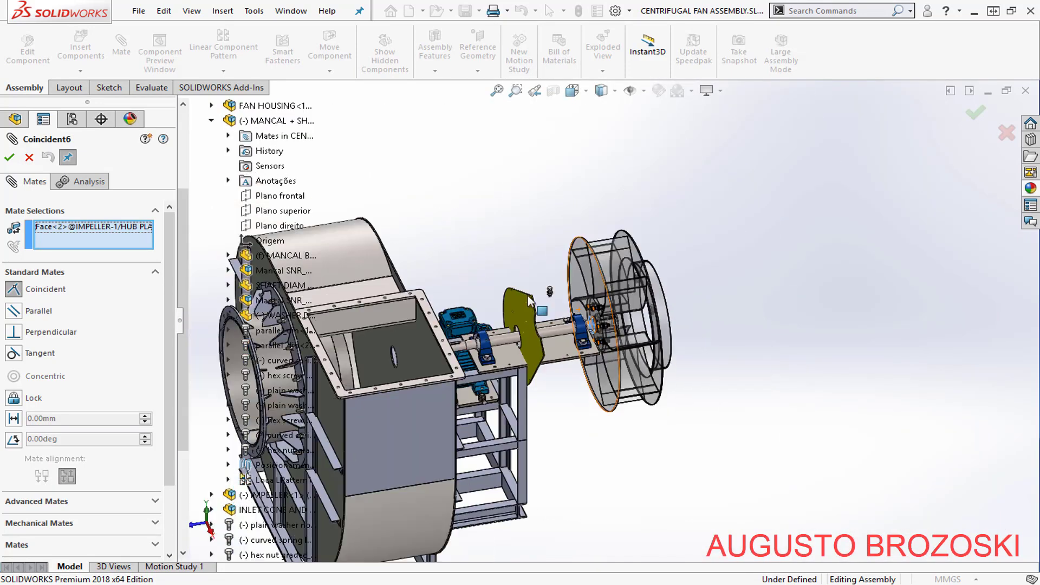
scroll(480, 344, "down", 5)
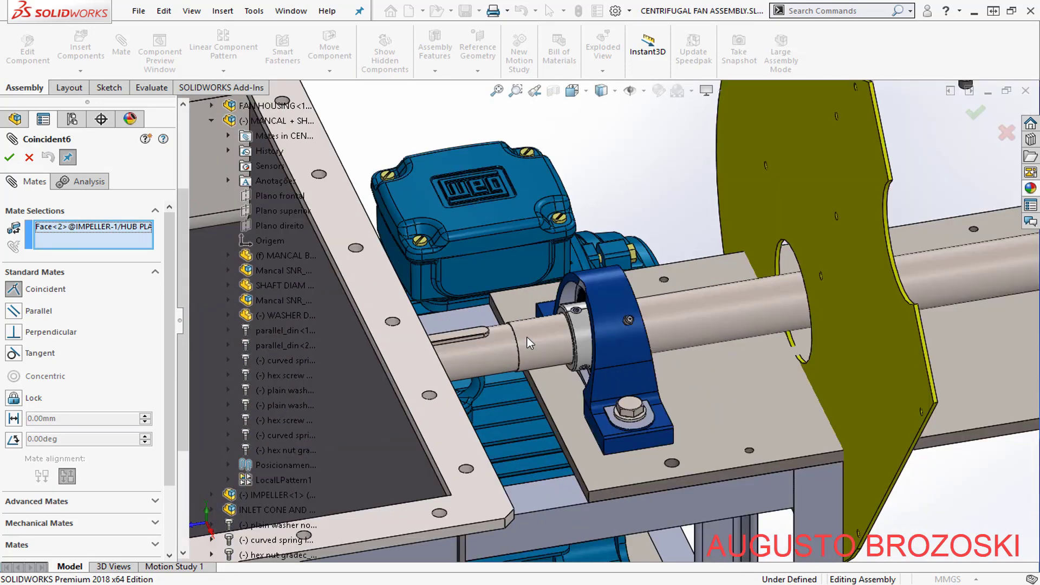
scroll(528, 338, "down", 6)
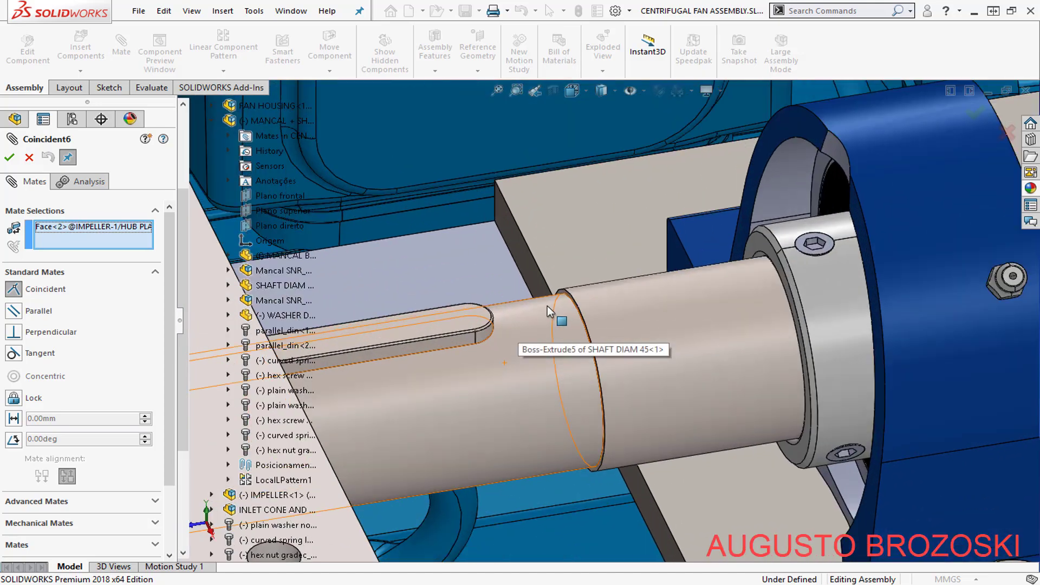
scroll(550, 304, "down", 6)
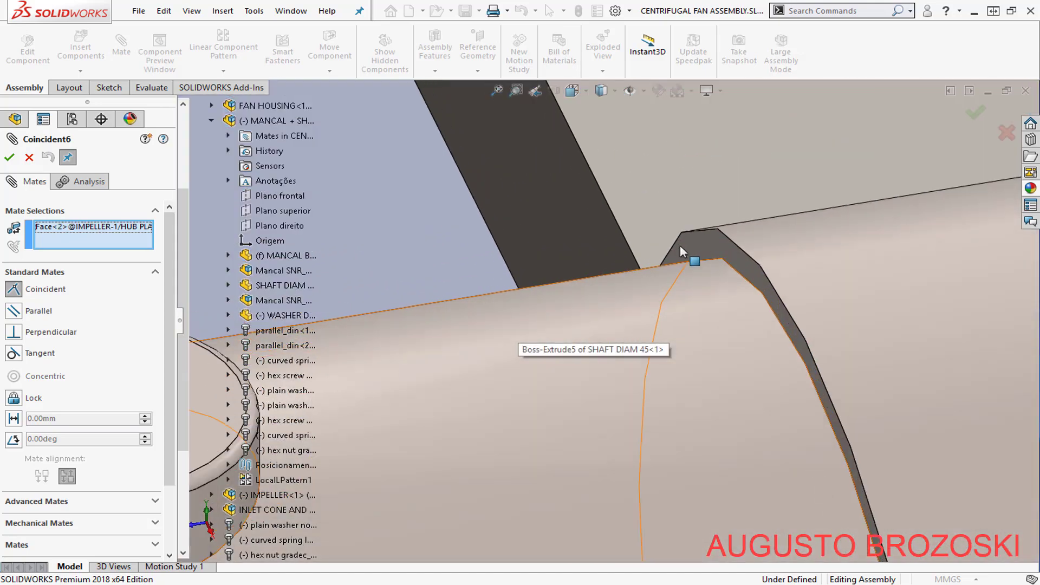
left_click(697, 245)
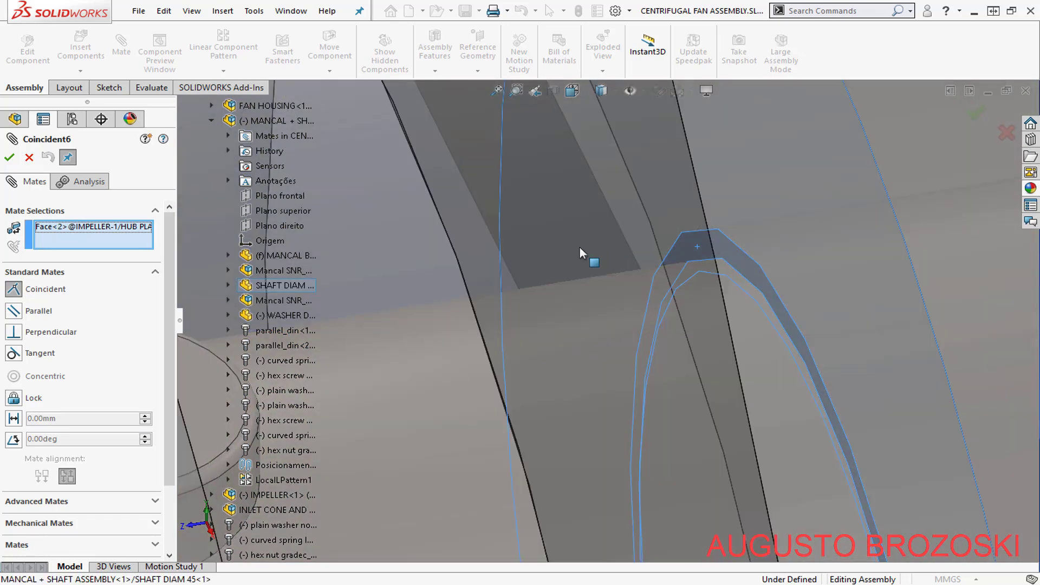
left_click(569, 249)
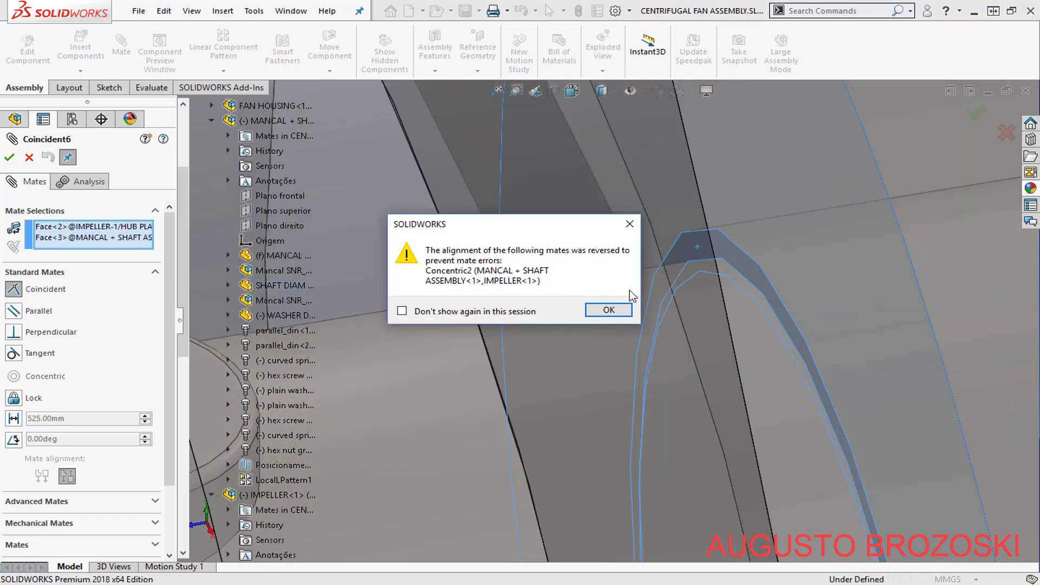
left_click(609, 309)
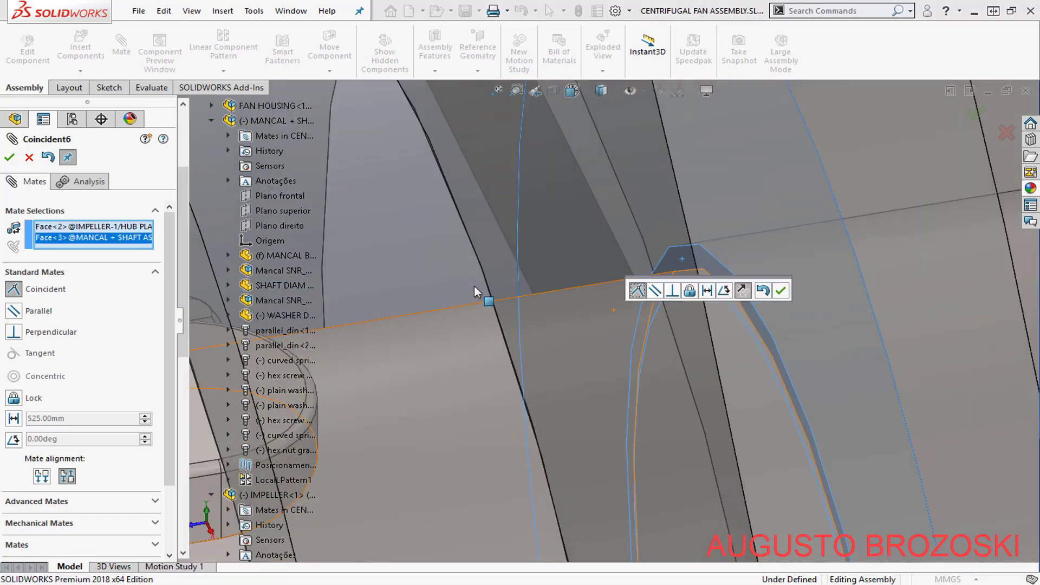
- Accept the edited Coincident6 mate and check the impeller's position relative to the bearings and base frame
scroll(474, 286, "up", 10)
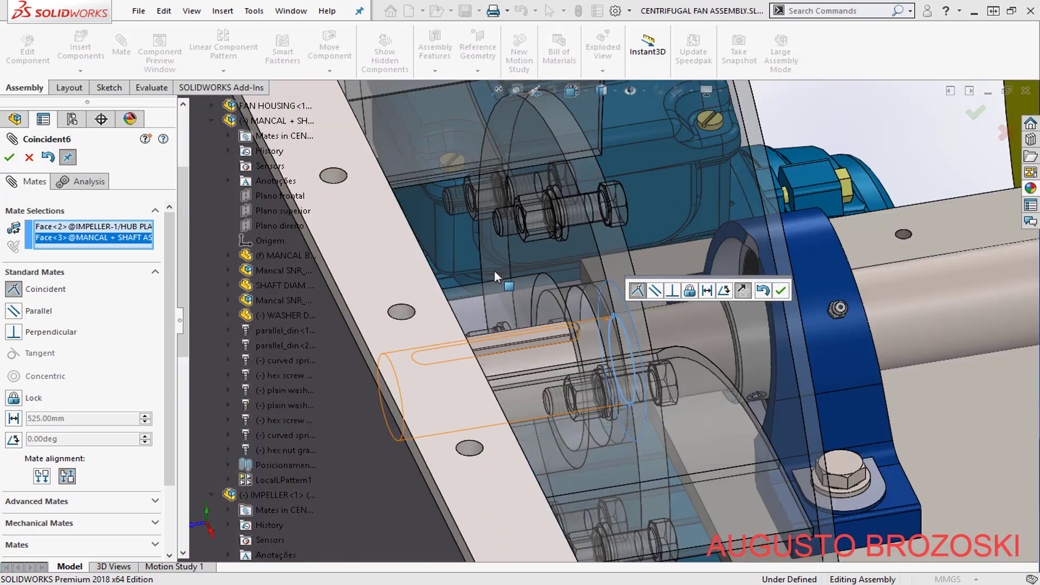
scroll(495, 272, "up", 5)
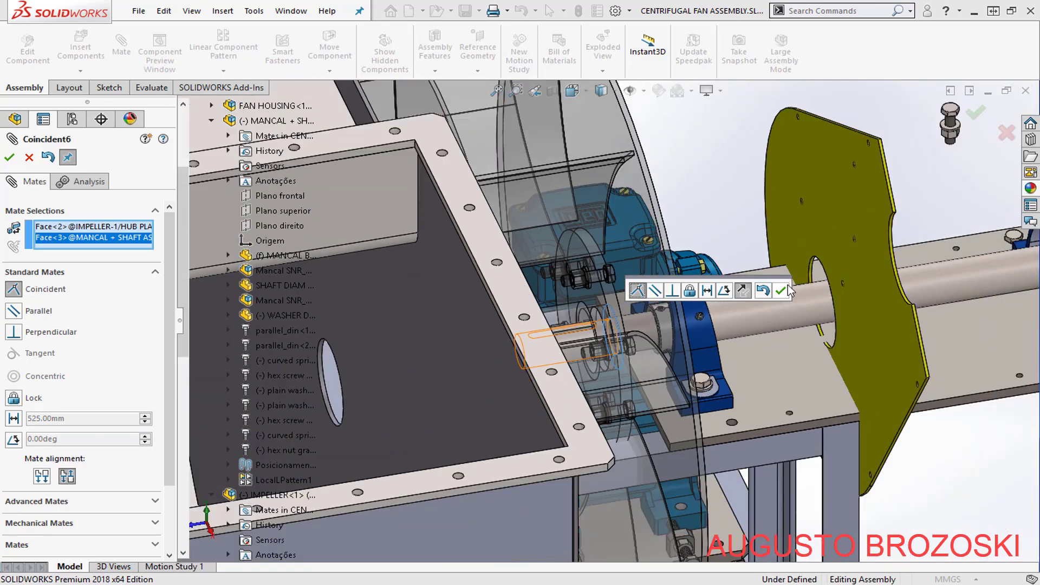
left_click(781, 292)
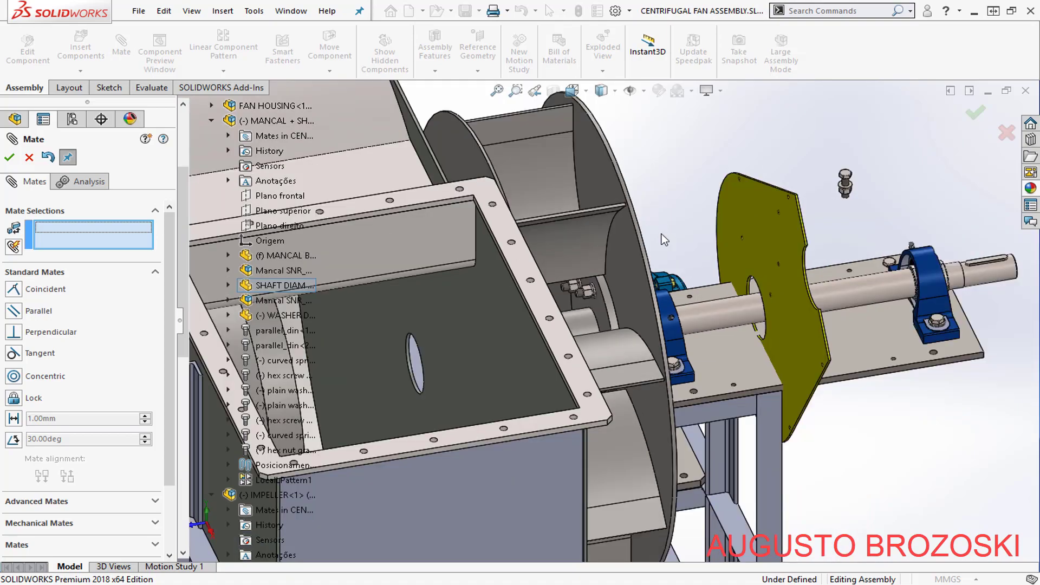
scroll(664, 240, "up", 4)
middle_click_drag(668, 308, 599, 365)
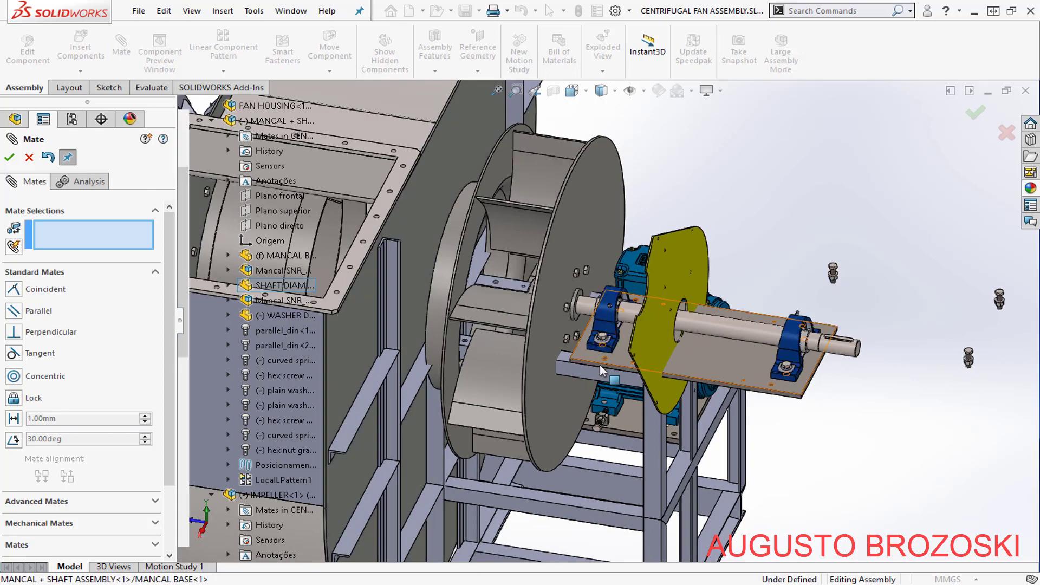
scroll(600, 363, "down", 2)
scroll(600, 363, "down", 2)
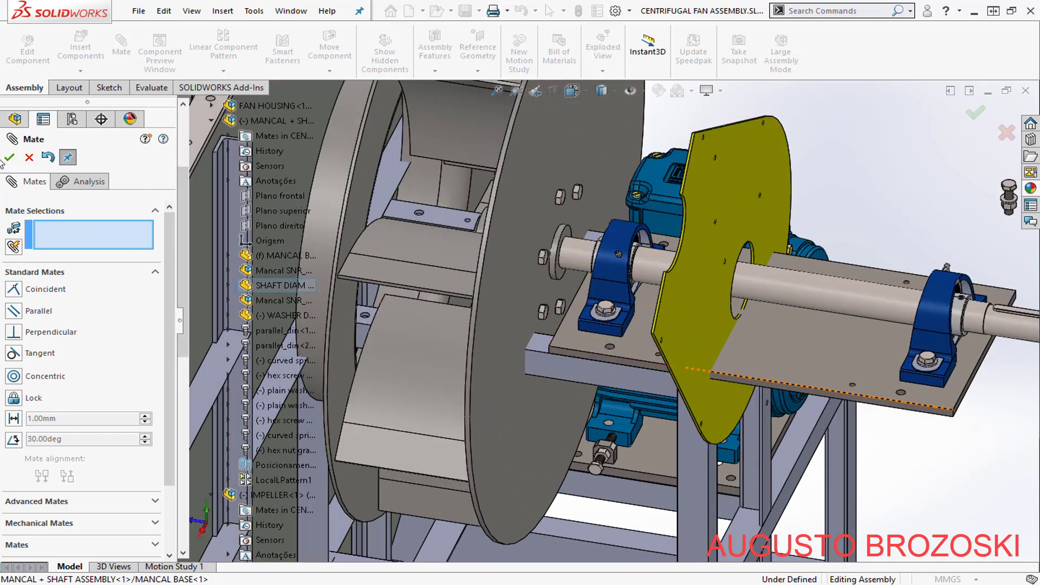
- Add a concentric mate between the front hole of the MANCAL BASE plate and the matching hole near the housing end of the BASE FRAME
scroll(628, 343, "down", 4)
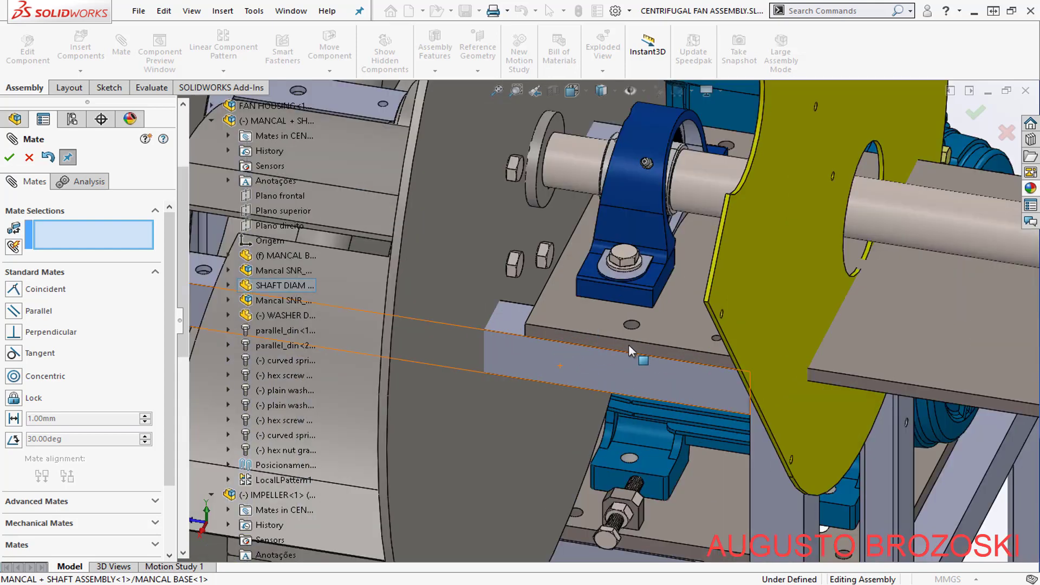
scroll(647, 326, "down", 2)
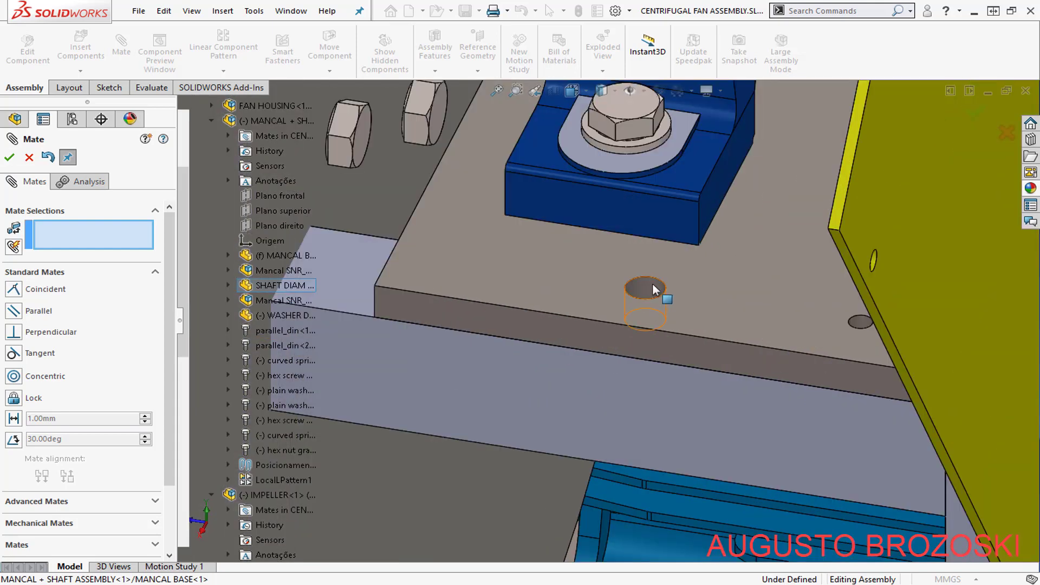
left_click(645, 282)
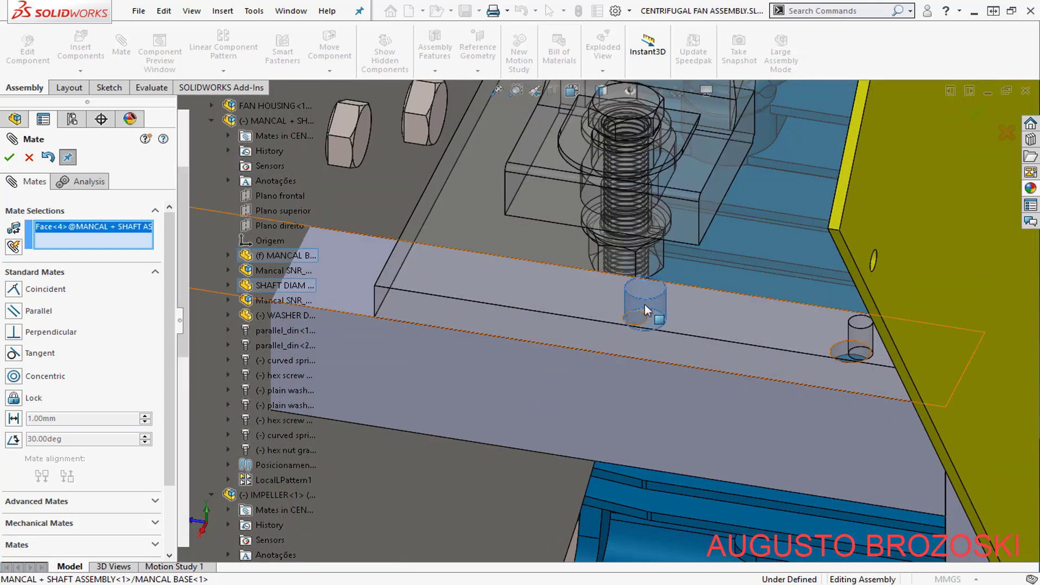
scroll(674, 302, "up", 1)
scroll(674, 301, "up", 10)
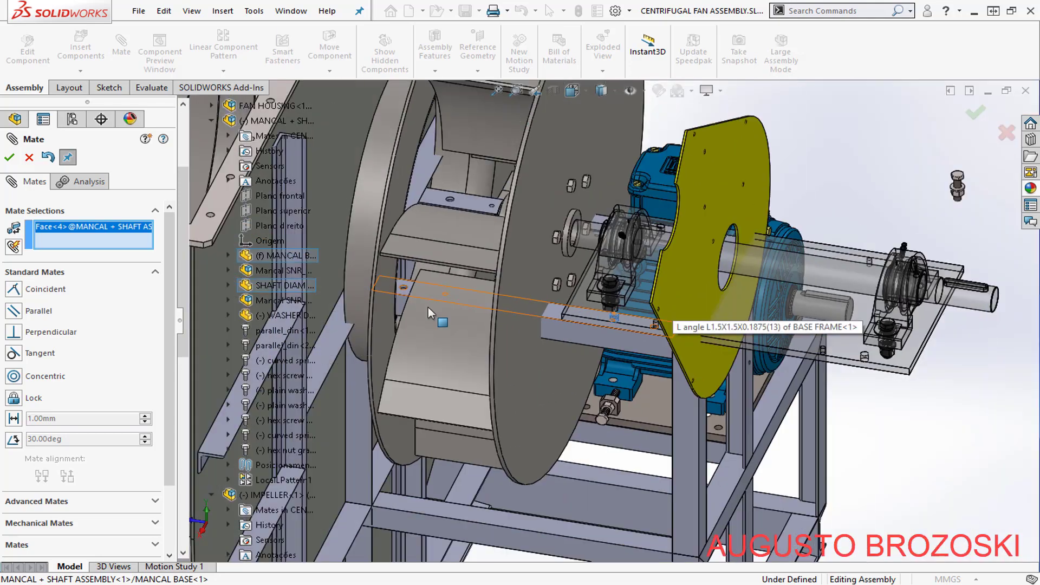
scroll(401, 302, "down", 10)
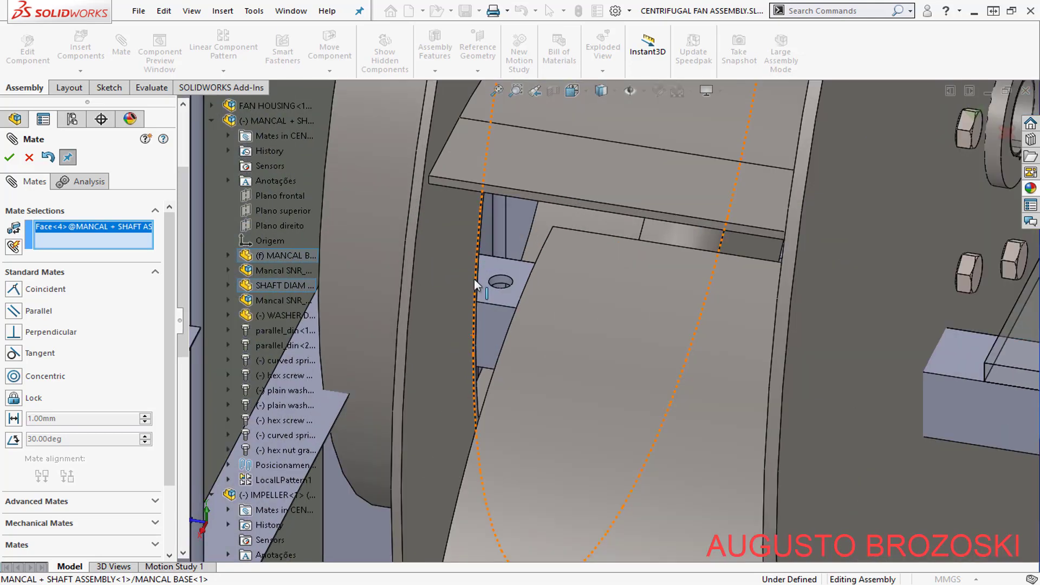
scroll(539, 284, "down", 2)
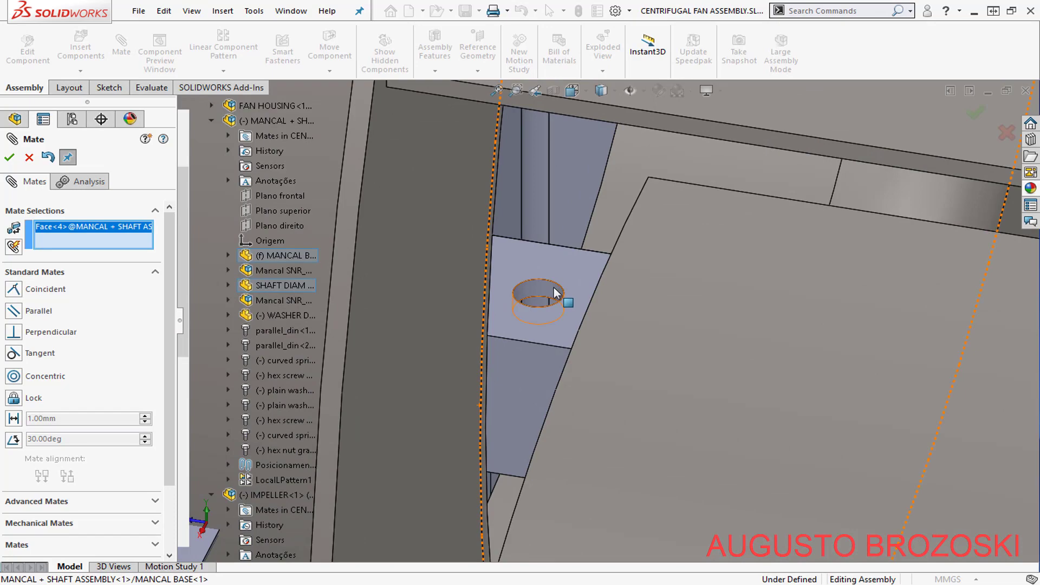
left_click(532, 302)
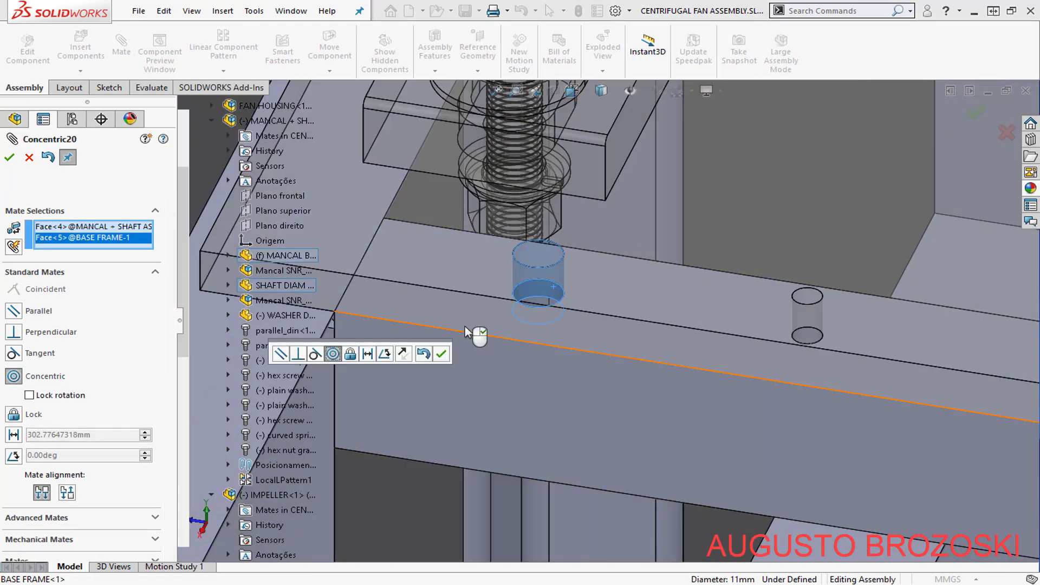
right_click(470, 326)
scroll(531, 273, "up", 10)
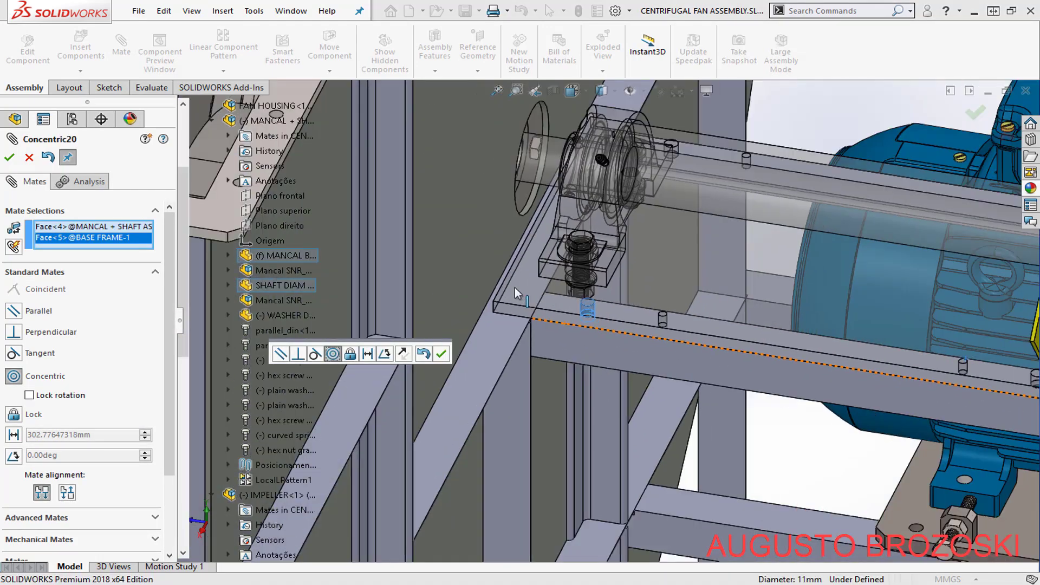
scroll(519, 291, "up", 3)
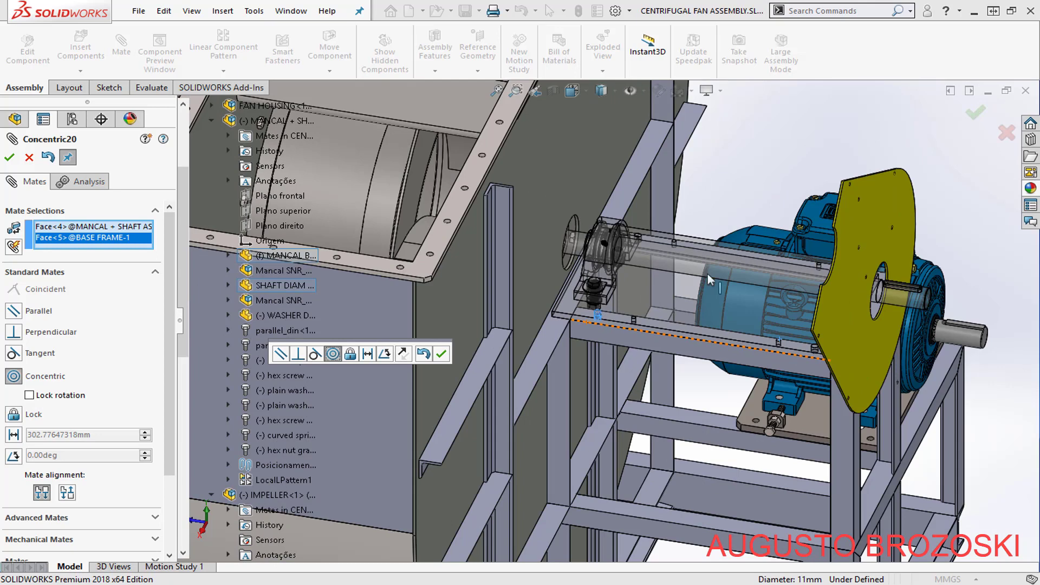
left_click(443, 354)
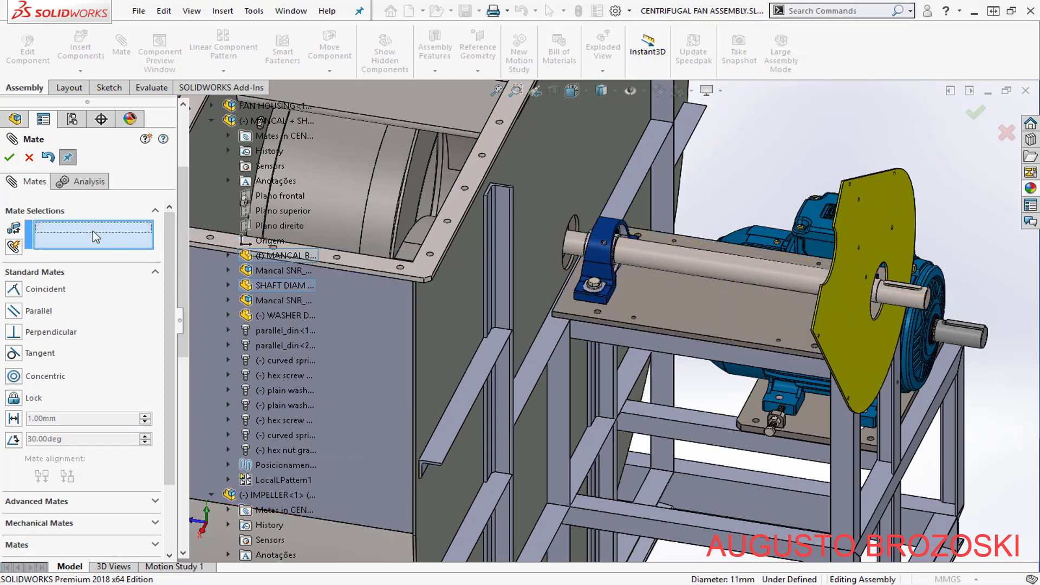
left_click(11, 160)
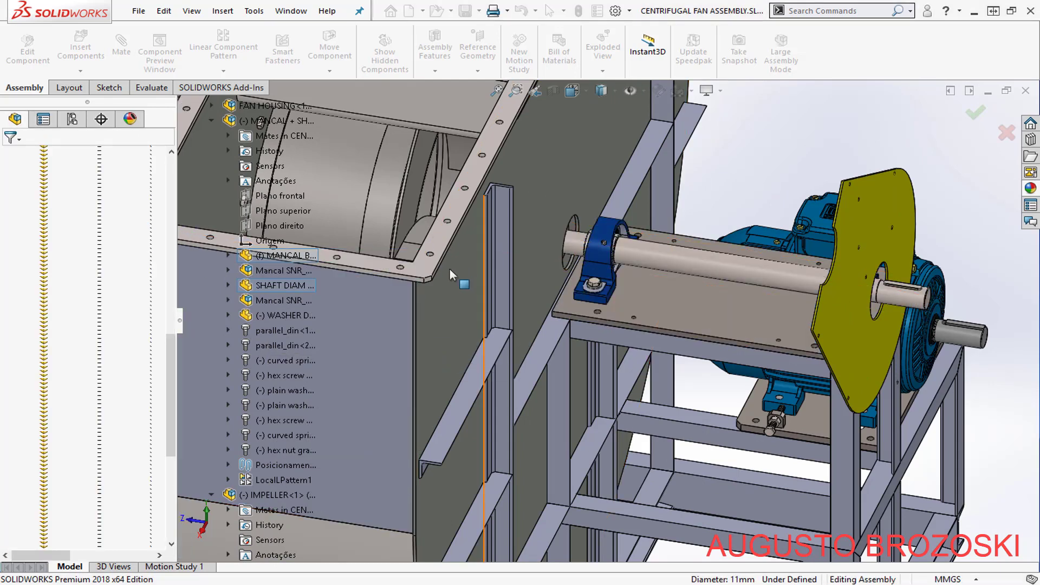
- Check the repositioned bearing and shaft subassembly, collapse the expanded components in the tree, and list the REAR BELT COVER's mates
scroll(450, 273, "up", 5)
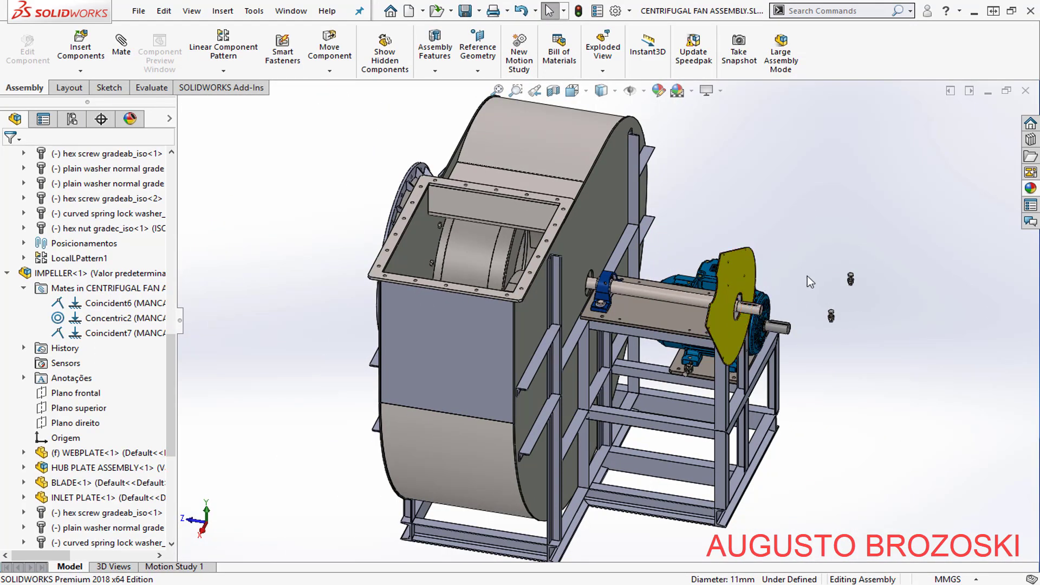
middle_click_drag(807, 276, 789, 254)
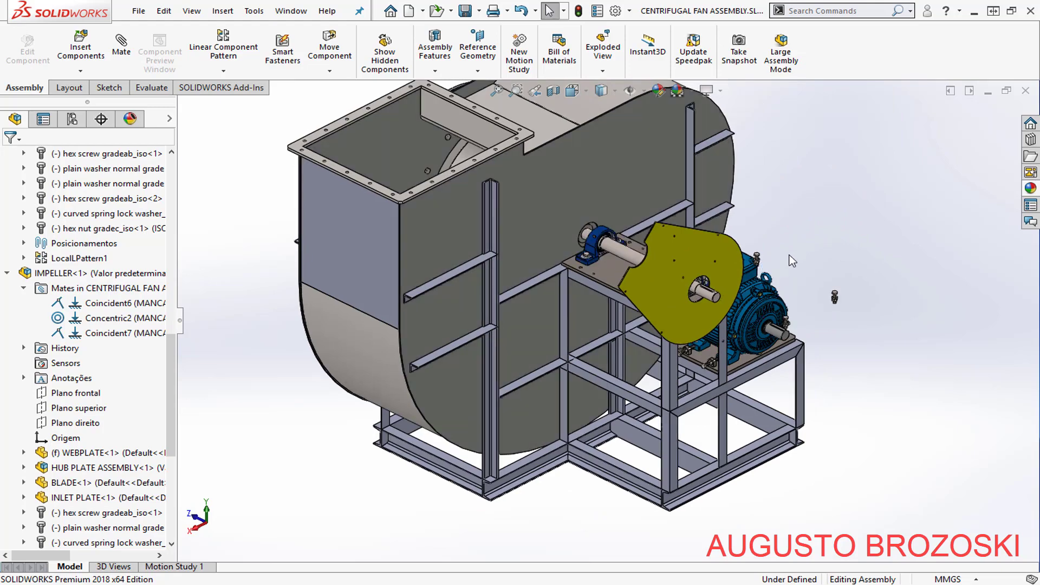
scroll(780, 257, "down", 5)
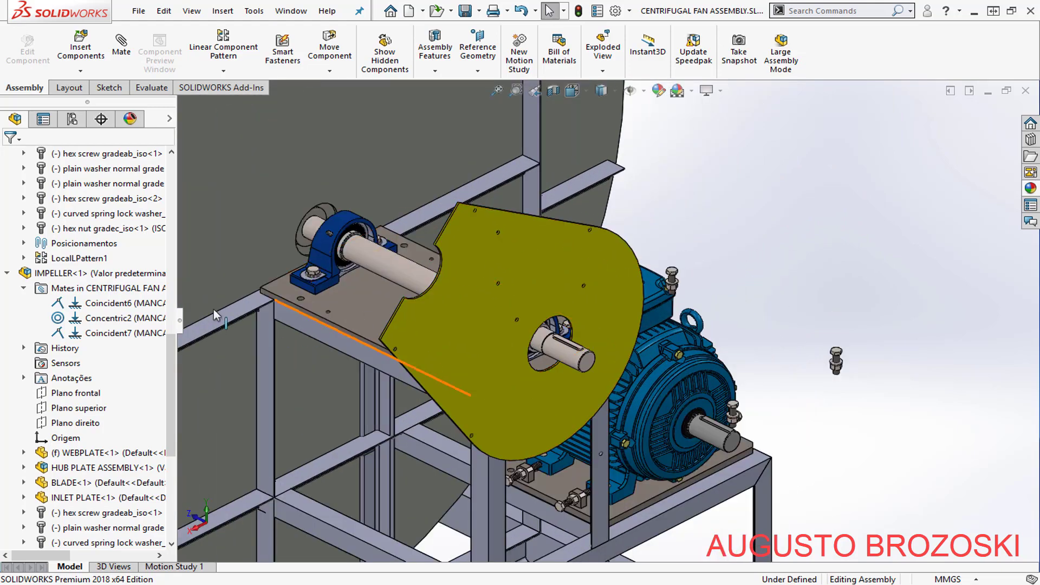
left_click(6, 273)
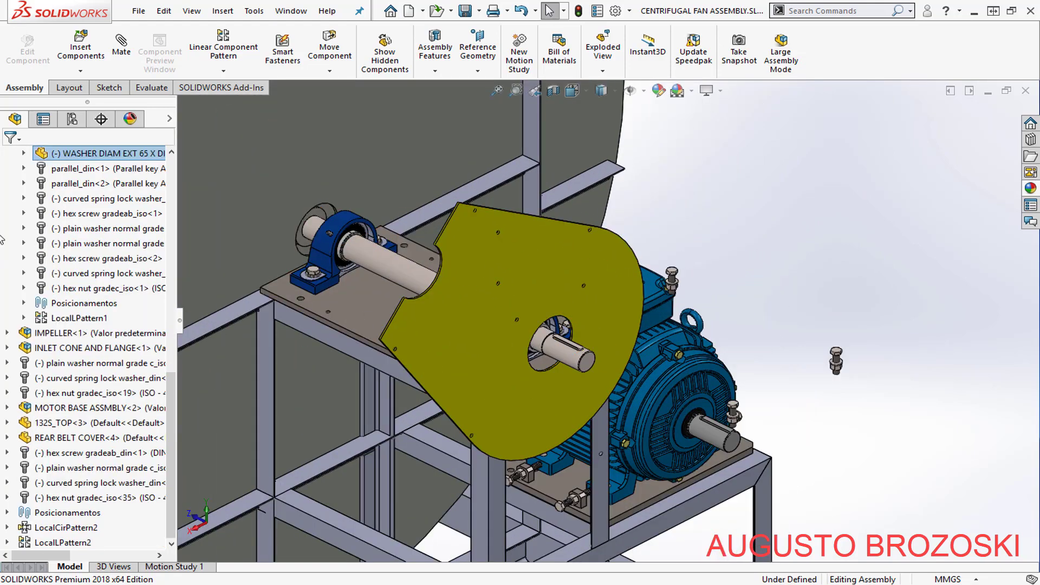
scroll(17, 200, "up", 9)
left_click(7, 184)
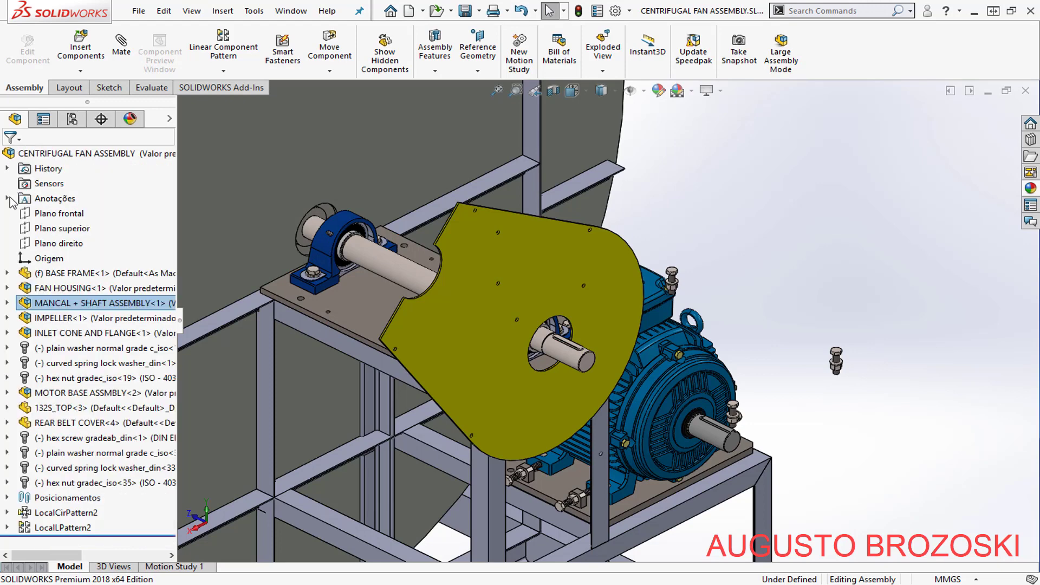
left_click(603, 271)
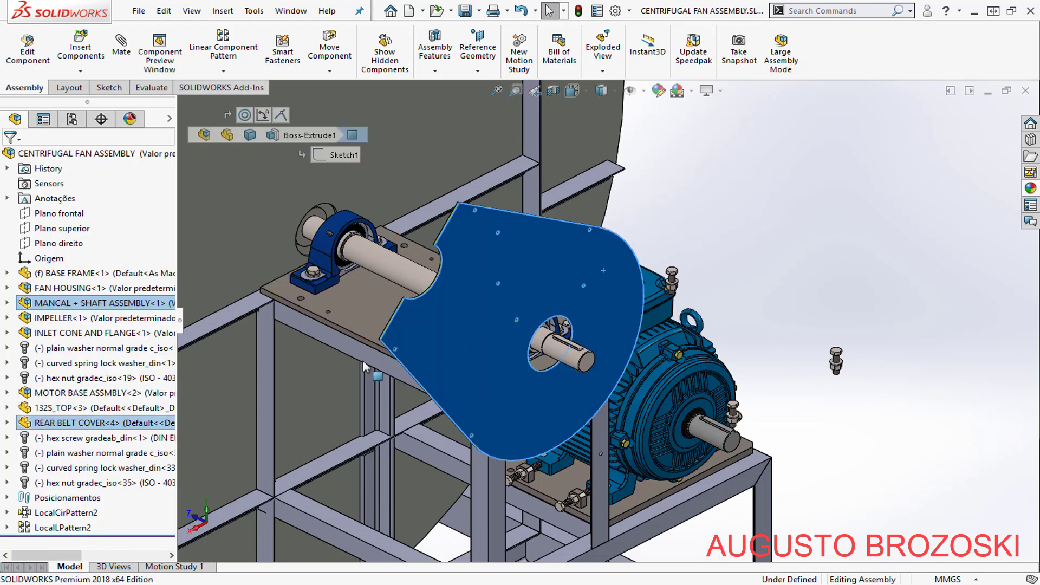
left_click(7, 423)
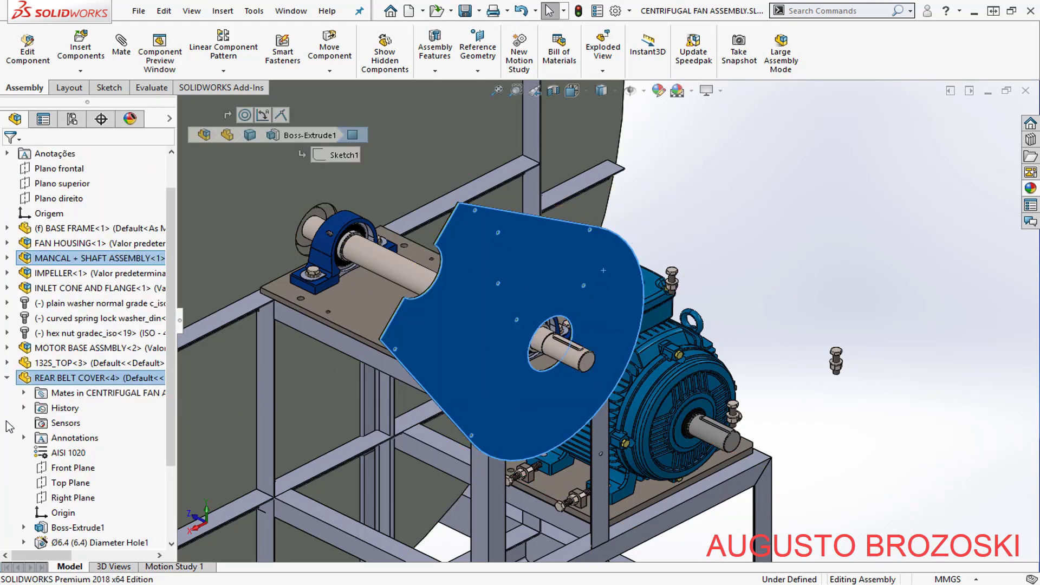
left_click(24, 392)
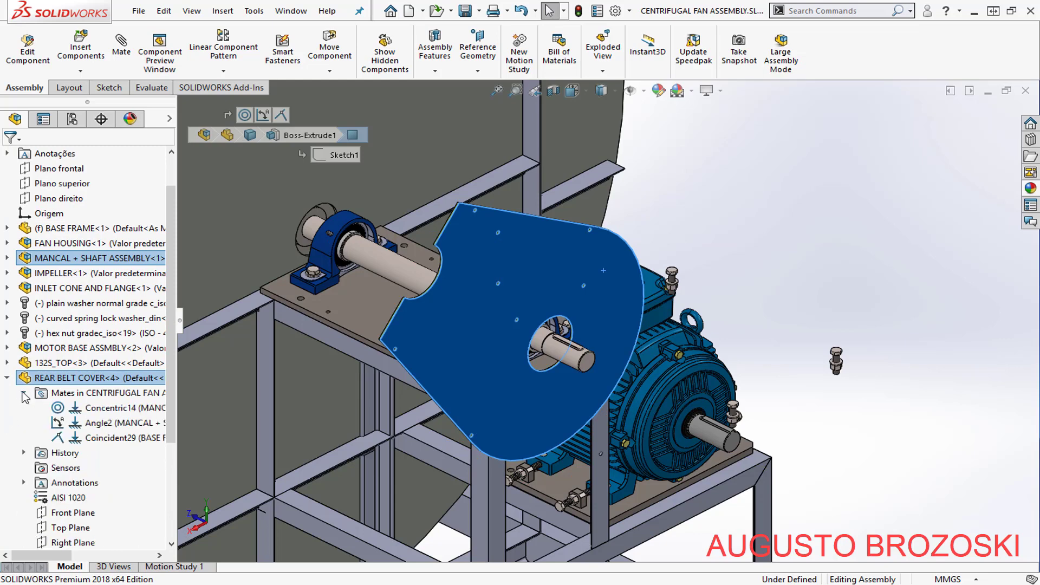
- Edit the REAR BELT COVER's Angle2 mate and reverse its alignment so the cover extends toward the motor shaft
right_click(104, 426)
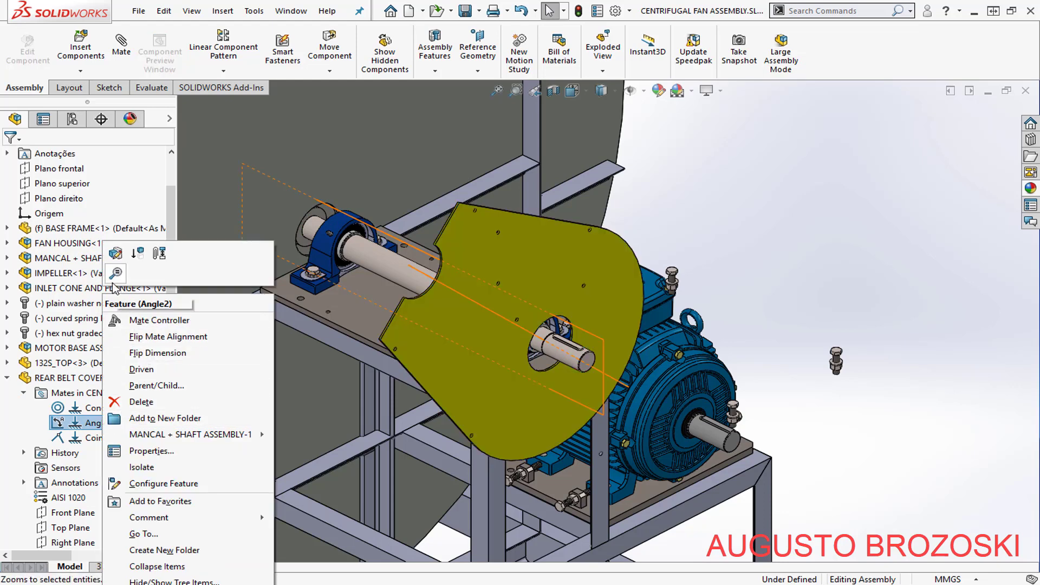
left_click(117, 255)
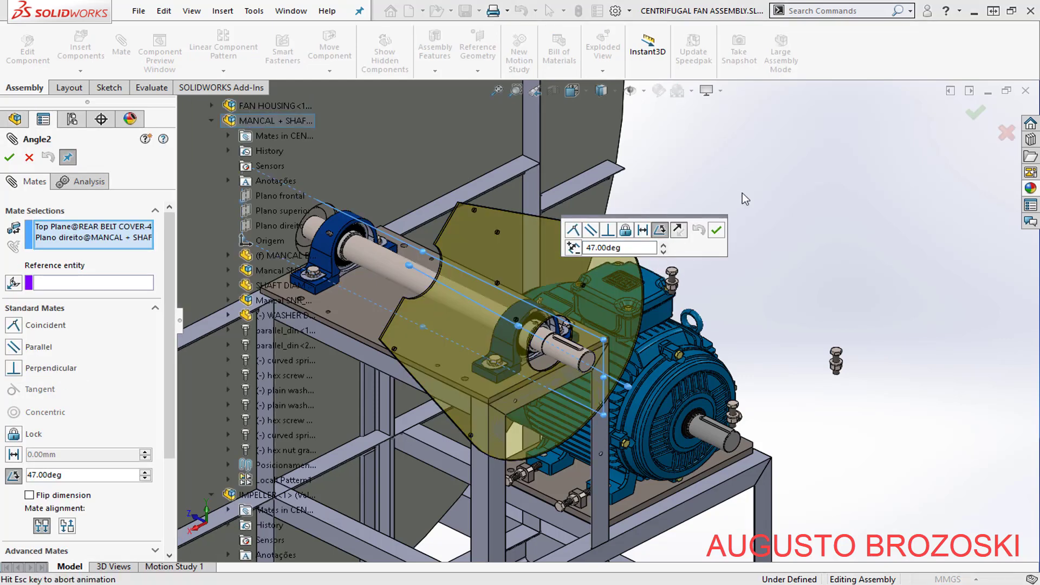
left_click(677, 230)
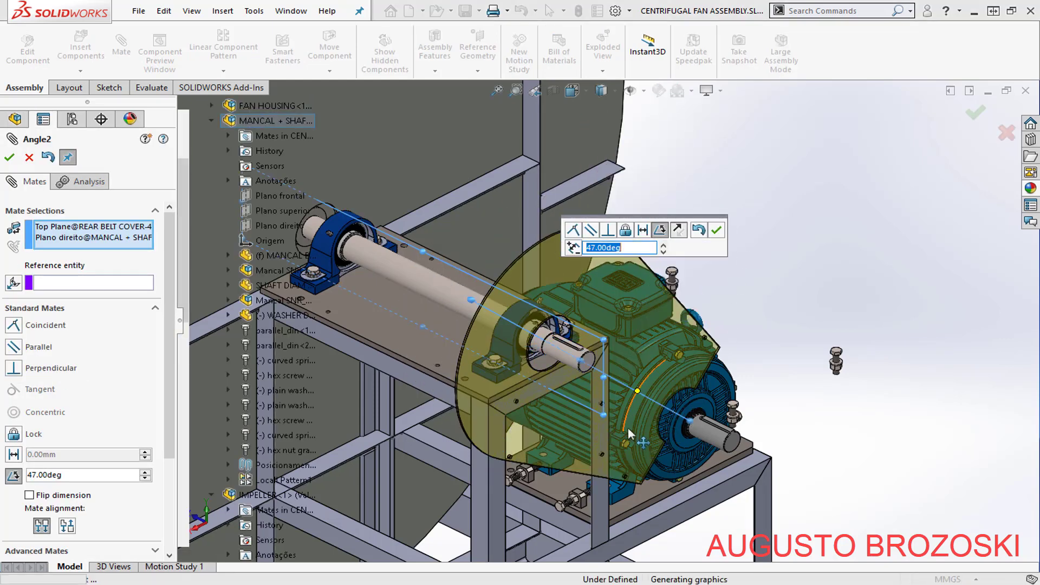
left_click(718, 230)
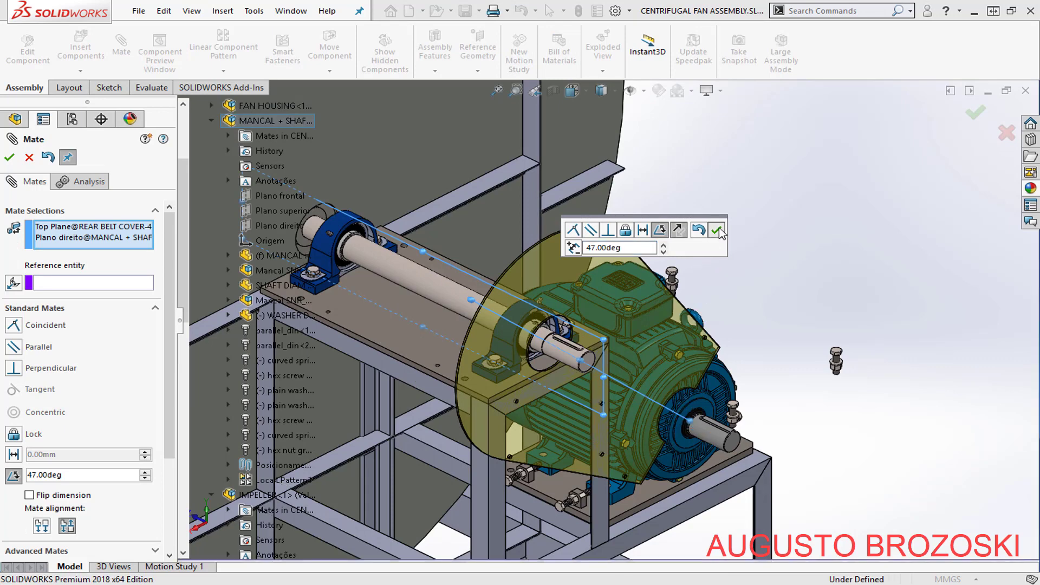
left_click(8, 158)
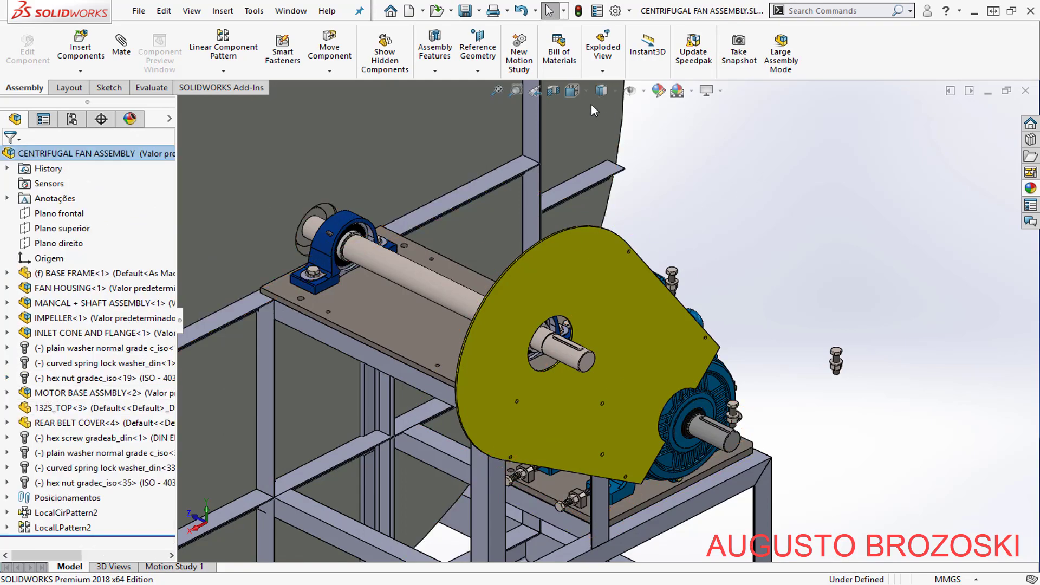
- Reorient the whole fan assembly to a corner view from the motor side and save the assembly
left_click(573, 91)
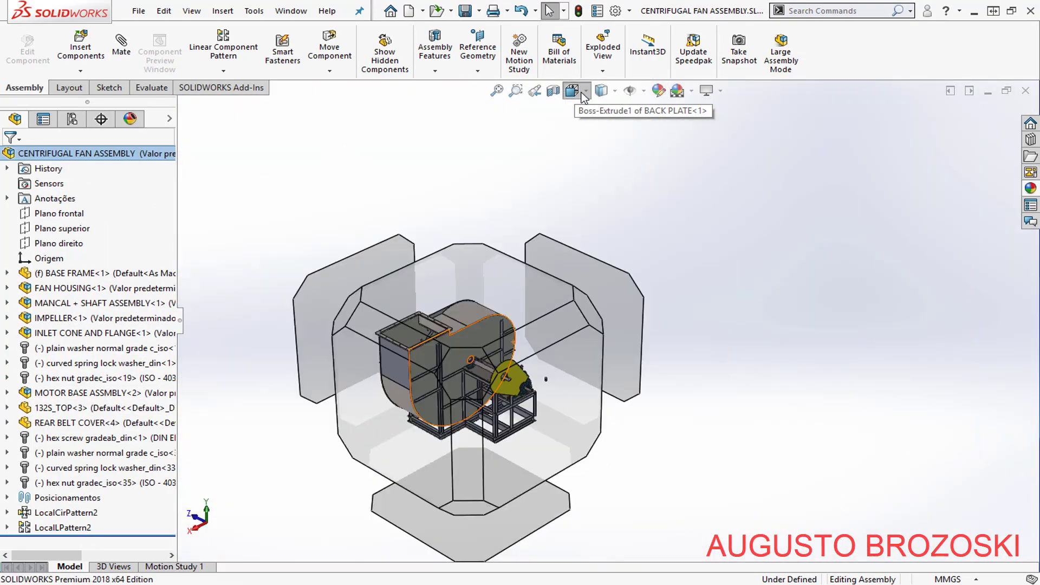
left_click(591, 149)
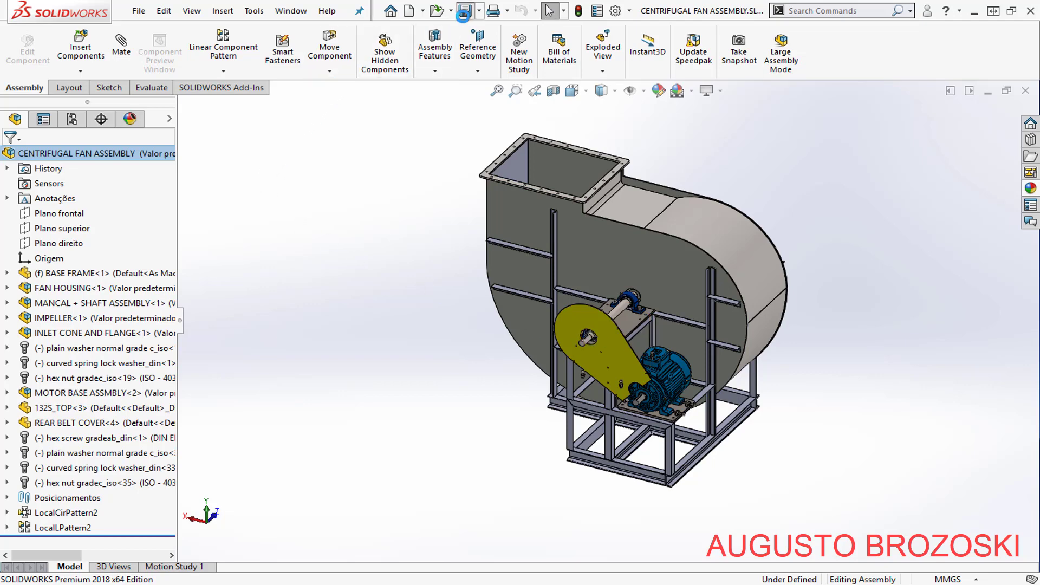
left_click(463, 13)
left_click(304, 216)
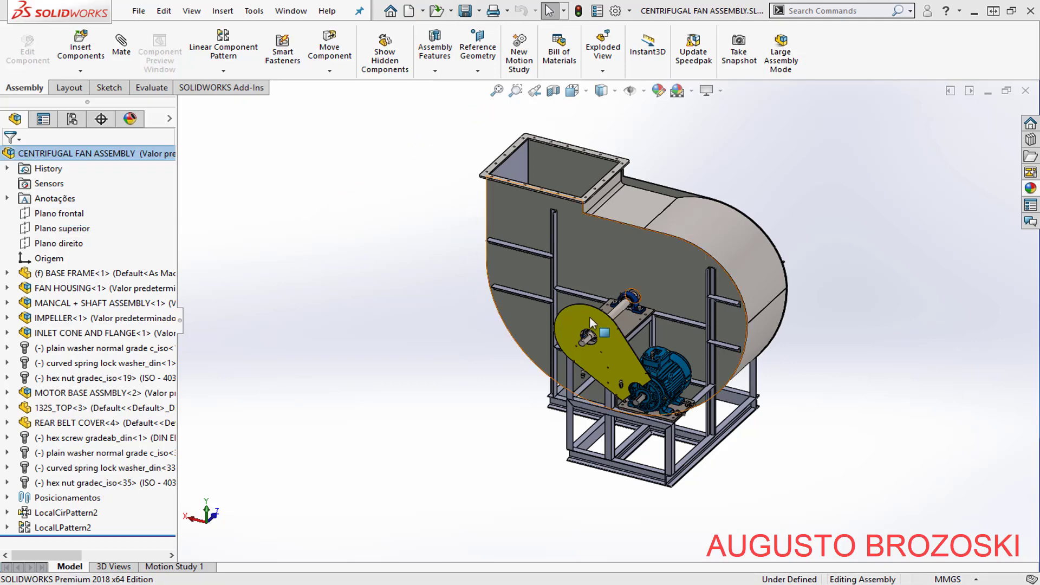
- Edit LocalLPattern2 and reverse both pattern directions so the bolt sets fall on the remaining corner holes of the bearing base plate
scroll(636, 315, "down", 2)
scroll(636, 315, "down", 3)
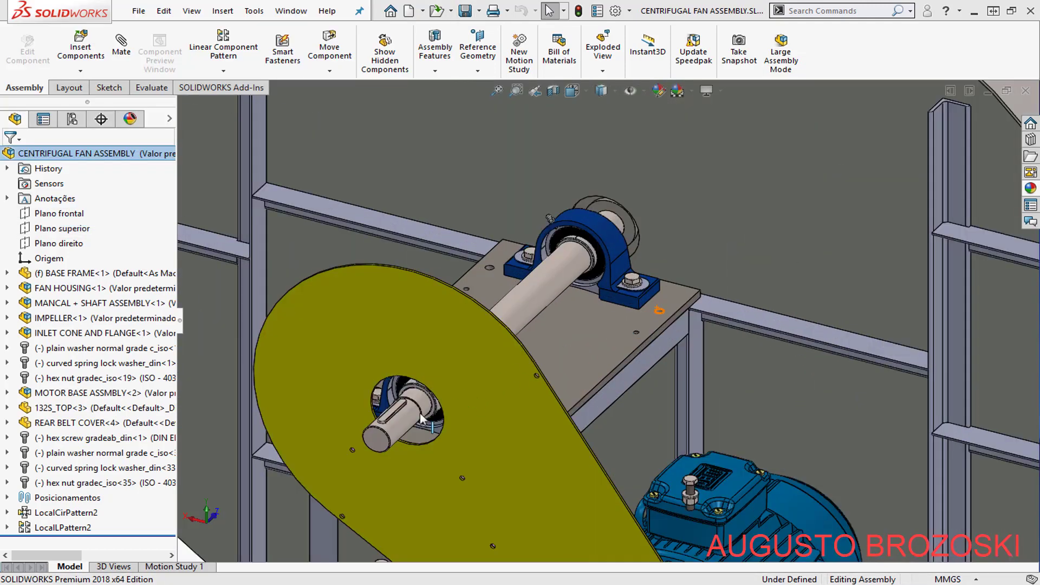
scroll(584, 301, "up", 3)
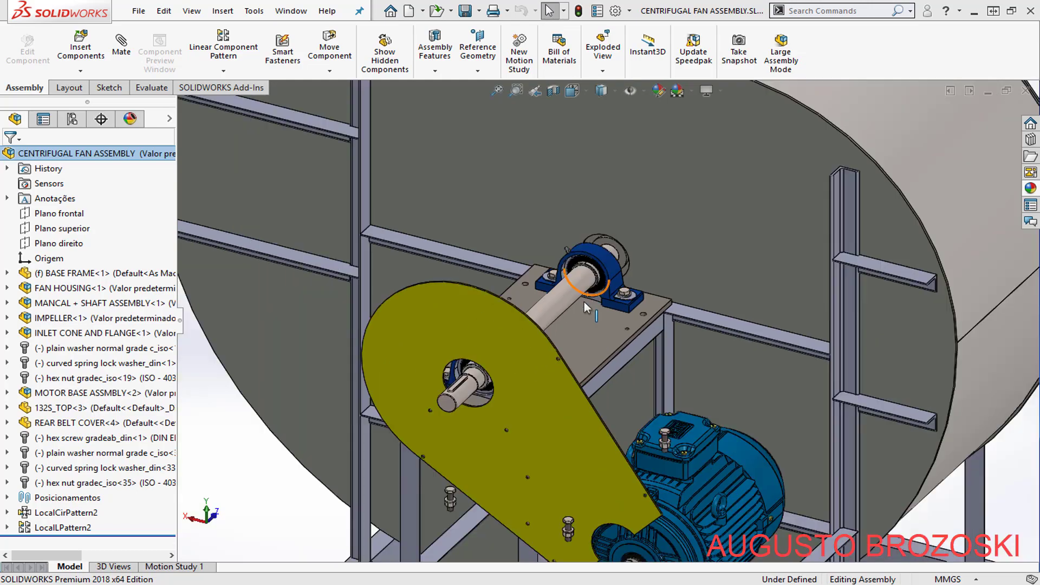
middle_click_drag(584, 326, 505, 347)
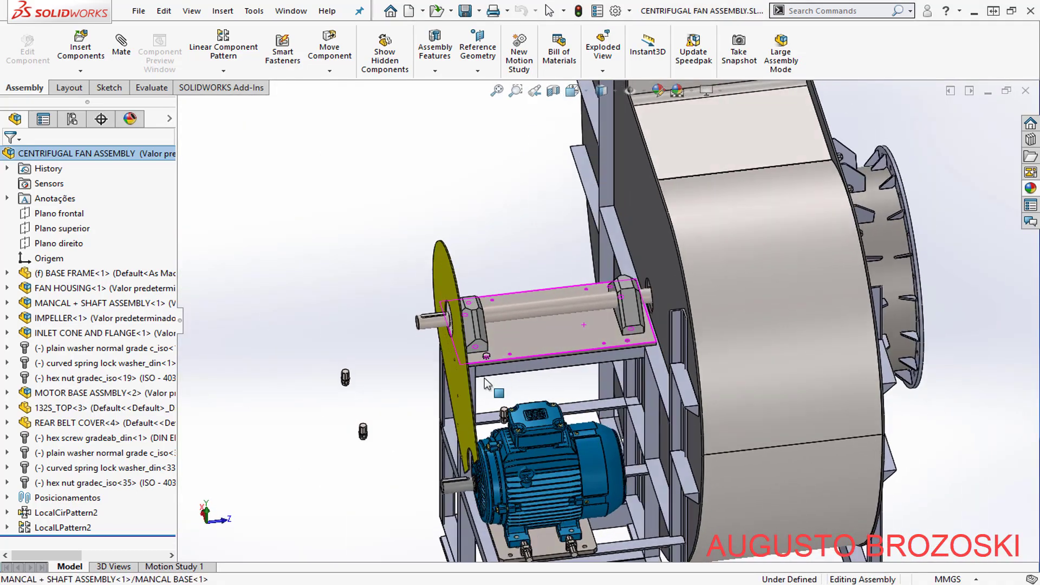
scroll(411, 404, "down", 3)
scroll(411, 403, "down", 3)
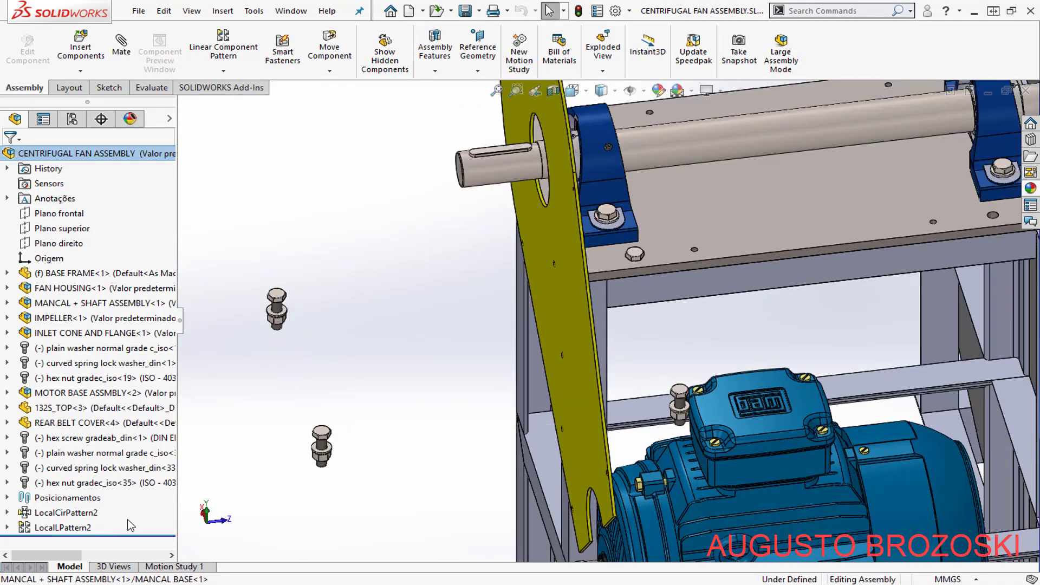
right_click(63, 531)
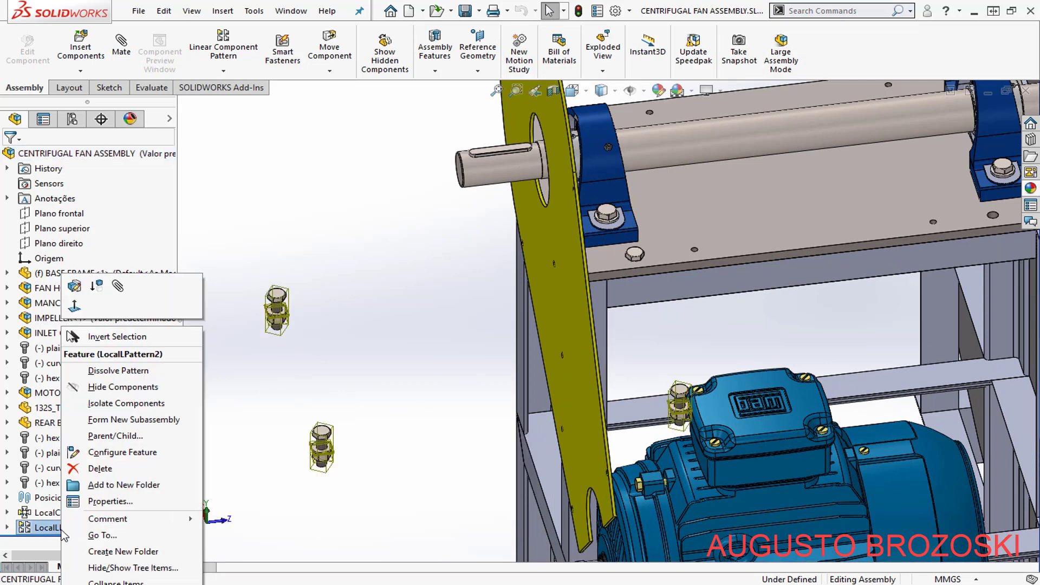
left_click(75, 285)
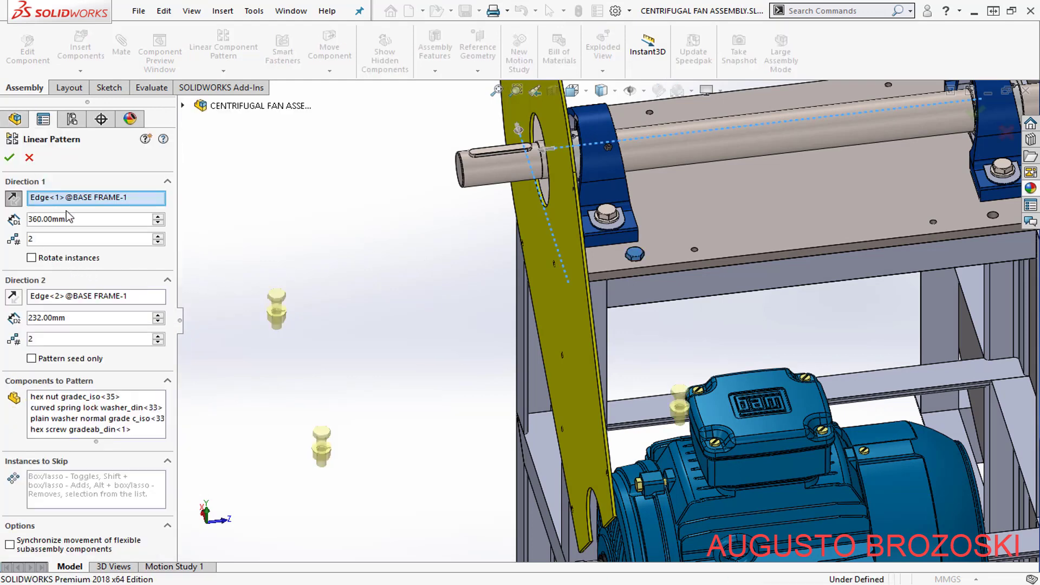
scroll(453, 281, "up", 2)
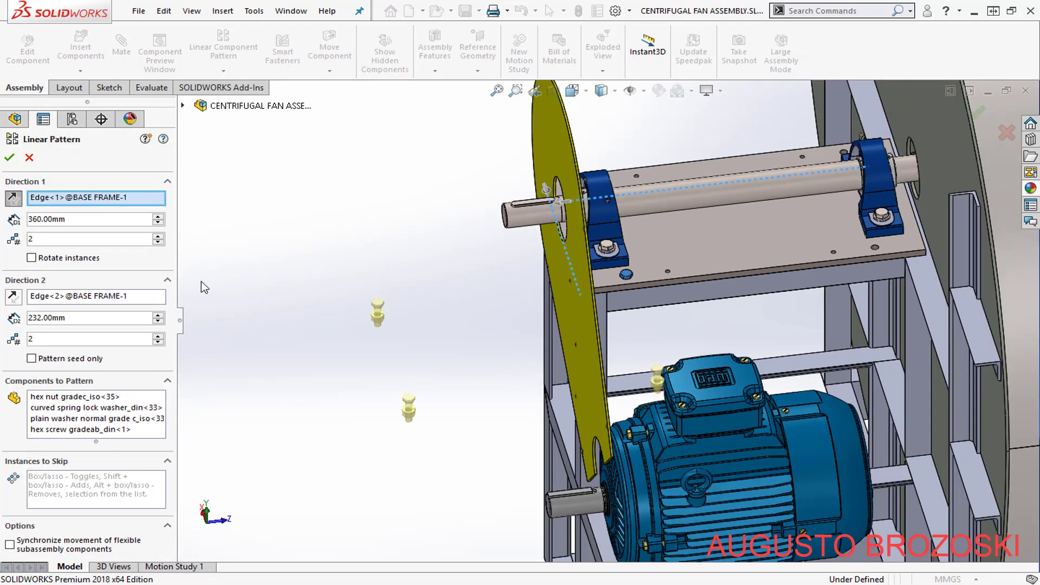
left_click(14, 199)
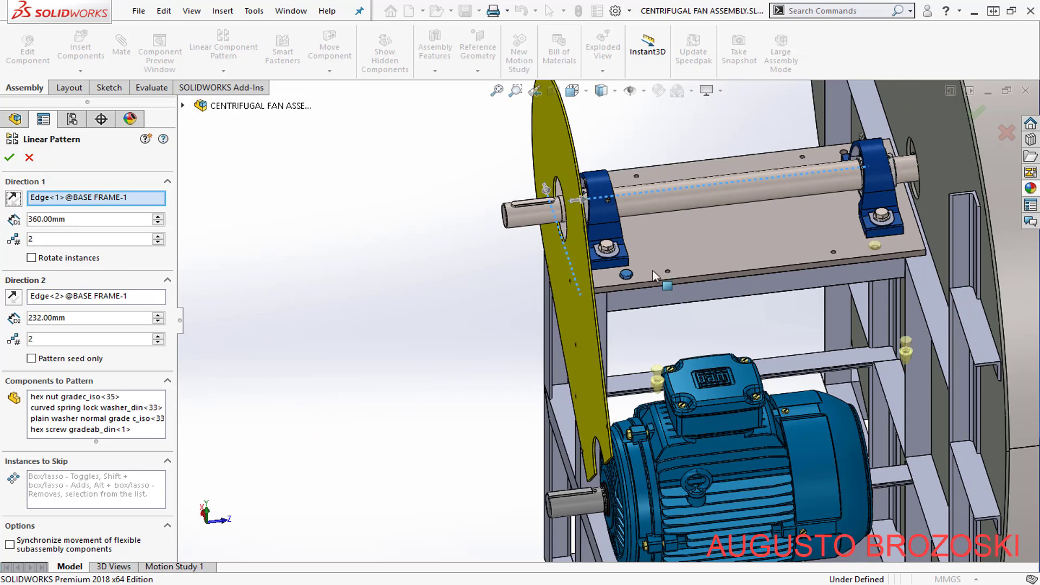
left_click(14, 297)
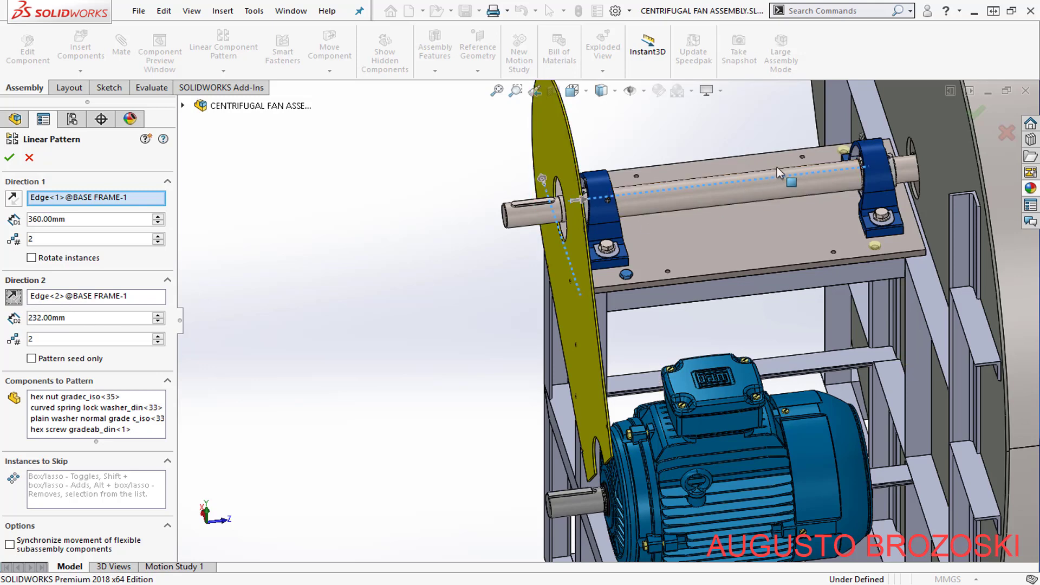
scroll(776, 166, "down", 3)
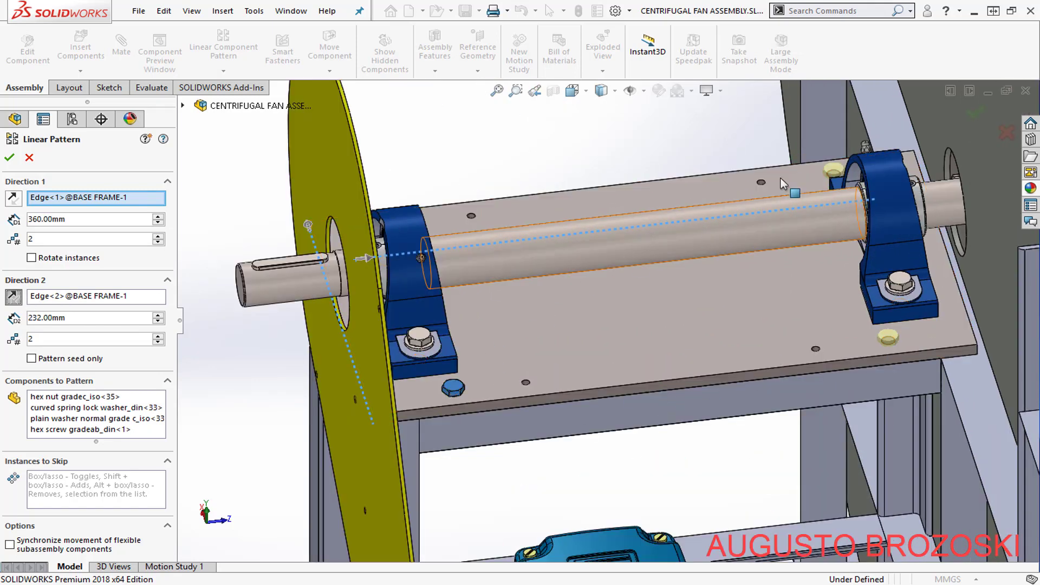
left_click(10, 158)
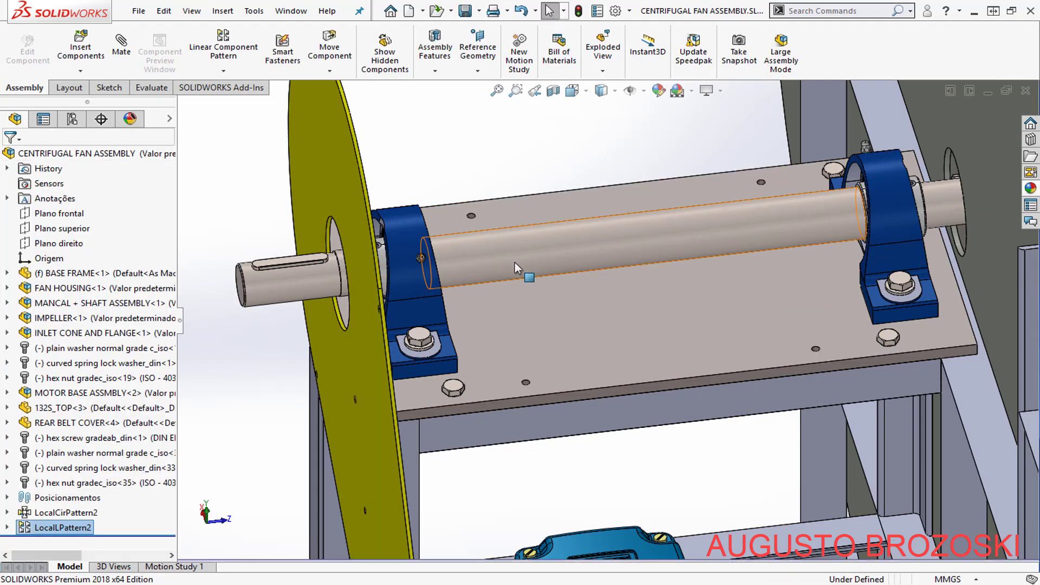
scroll(514, 262, "up", 1)
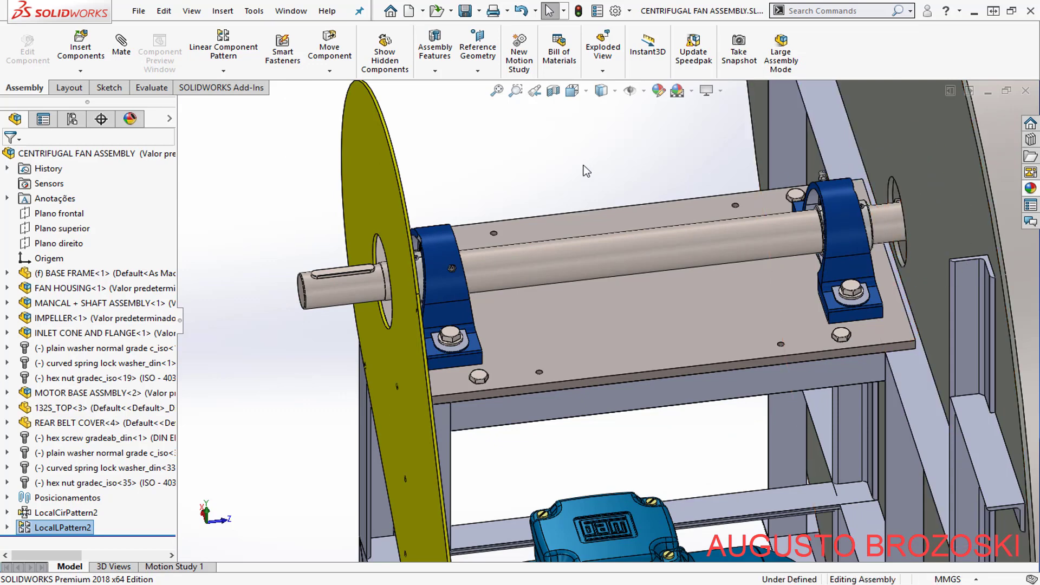
- Show the whole fan assembly in a standard trimetric view and check the parts list in the fan's PDF drawing in Adobe Acrobat Reader
key("f")
left_click(586, 90)
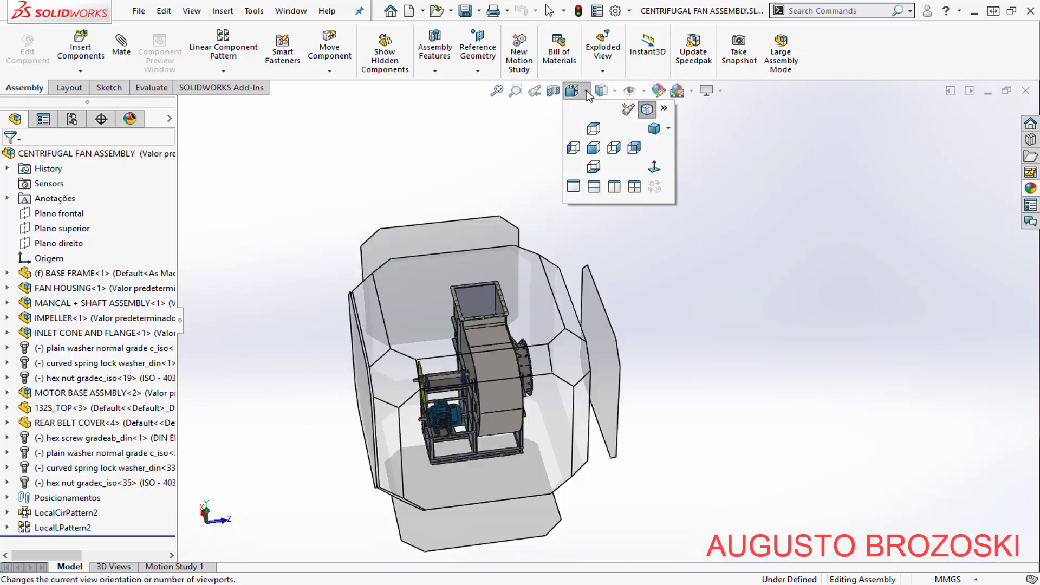
left_click(654, 128)
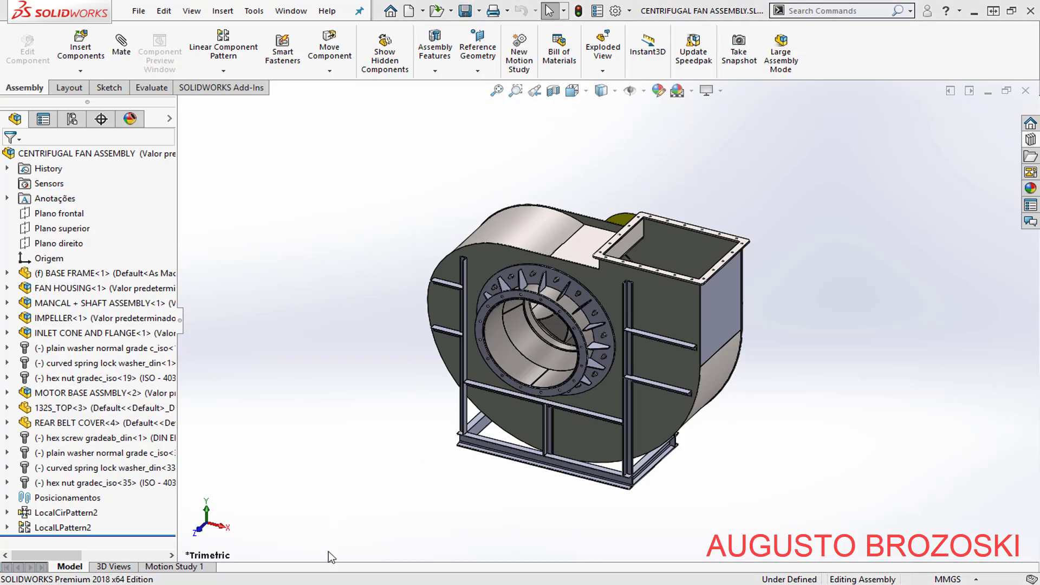
key("alt+Tab")
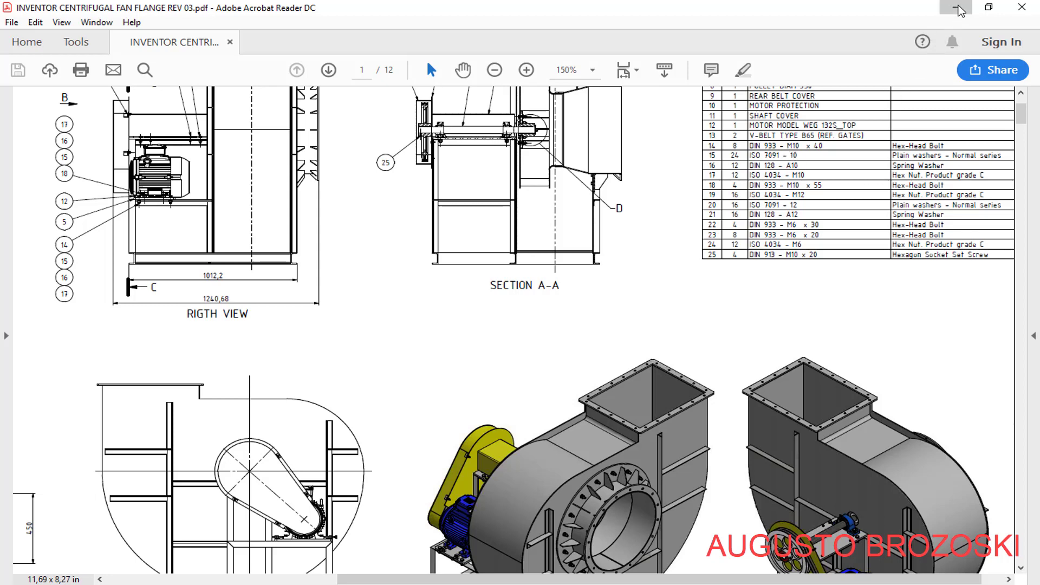
left_click(956, 7)
- Reorient the fan assembly to a corner view from the motor side using the View Selector
left_click(573, 91)
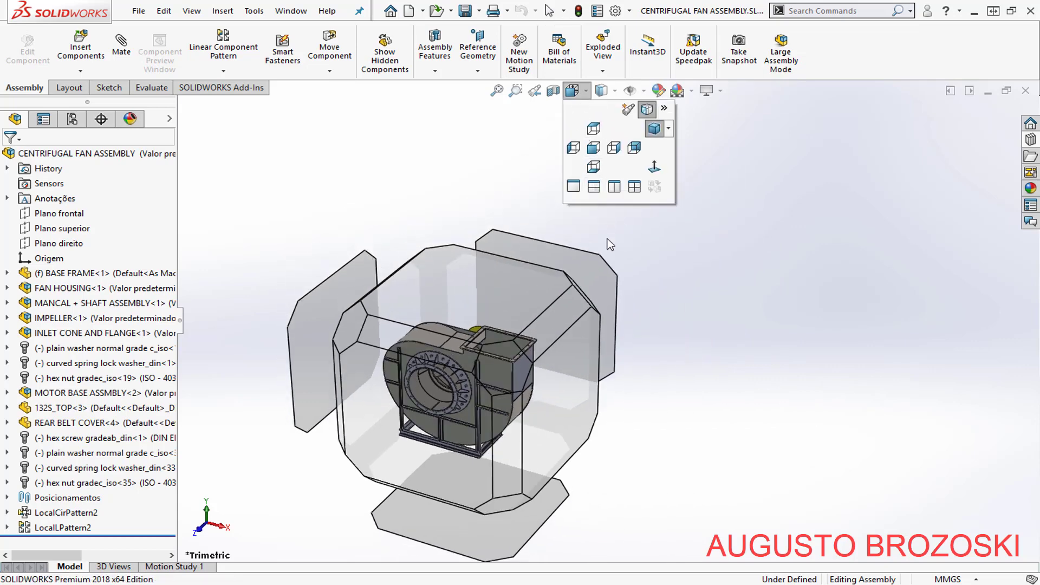
mouse_move(579, 303)
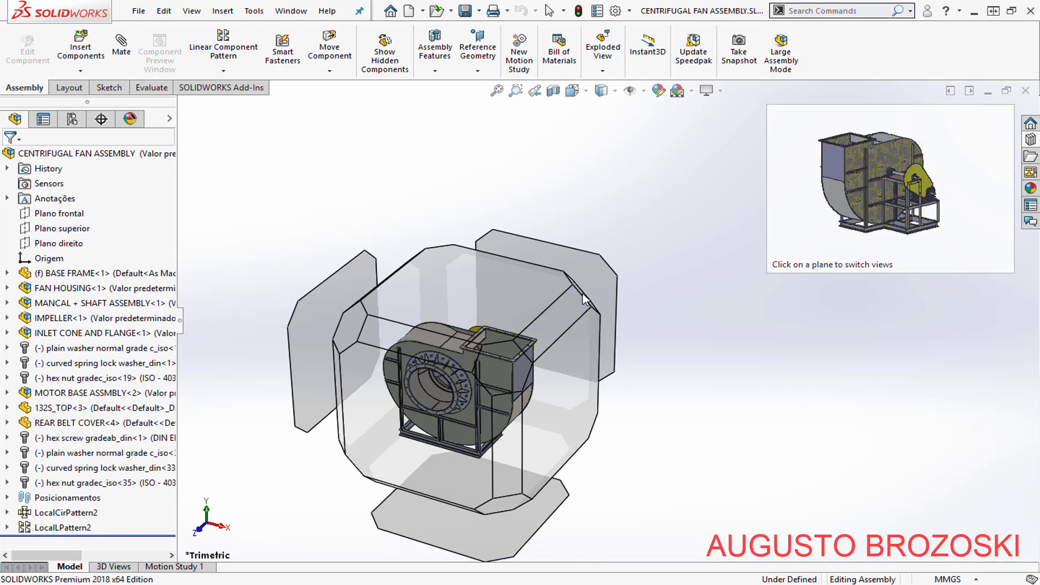
left_click(586, 93)
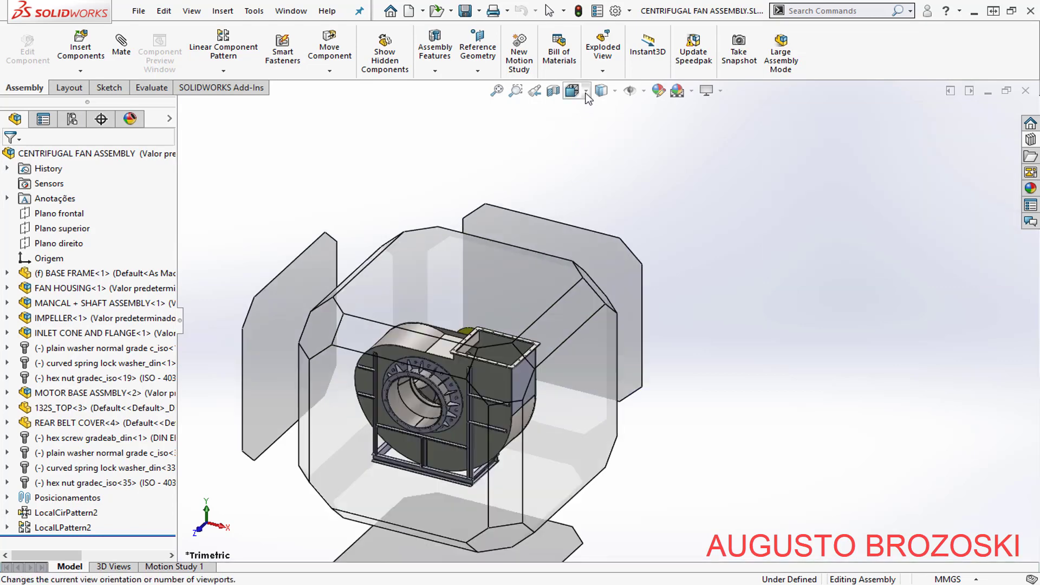
left_click(586, 93)
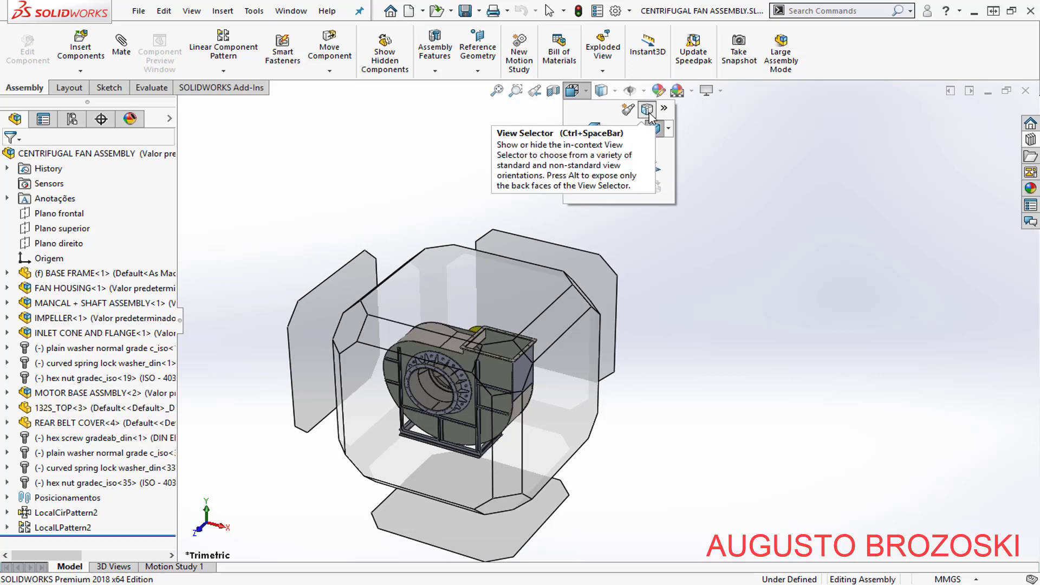
left_click(647, 110)
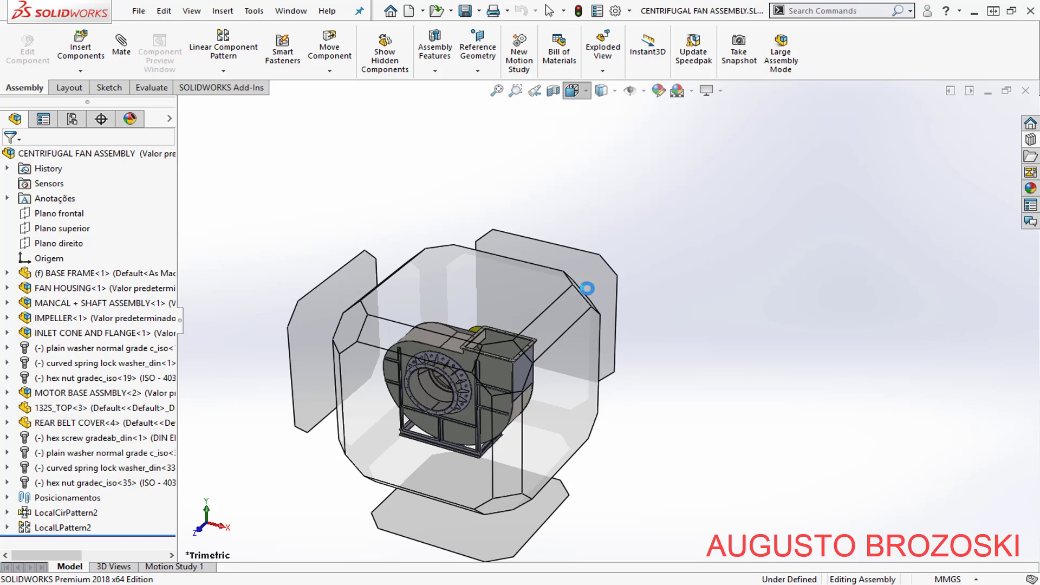
mouse_move(585, 300)
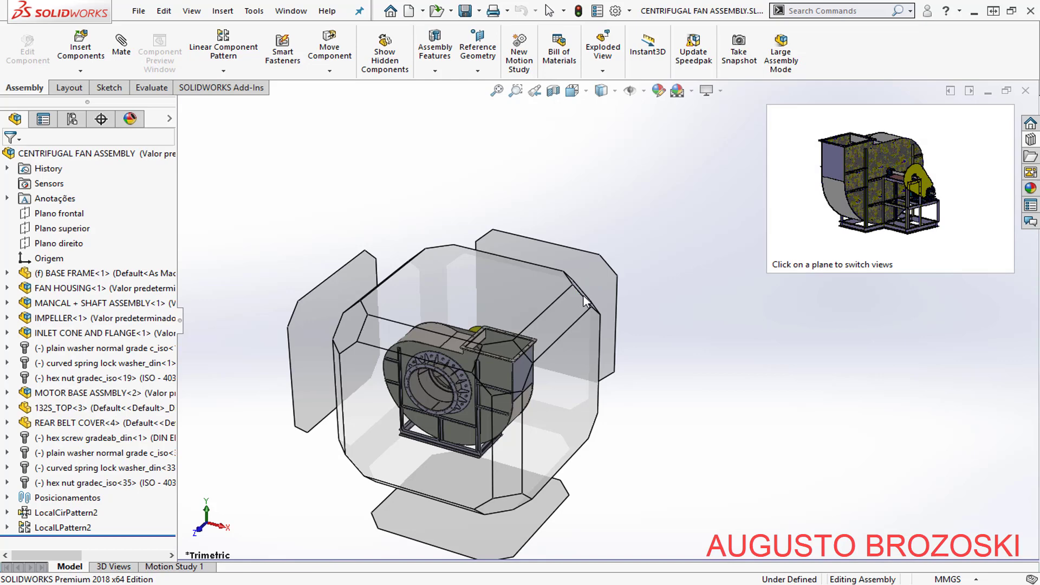
left_click(584, 296)
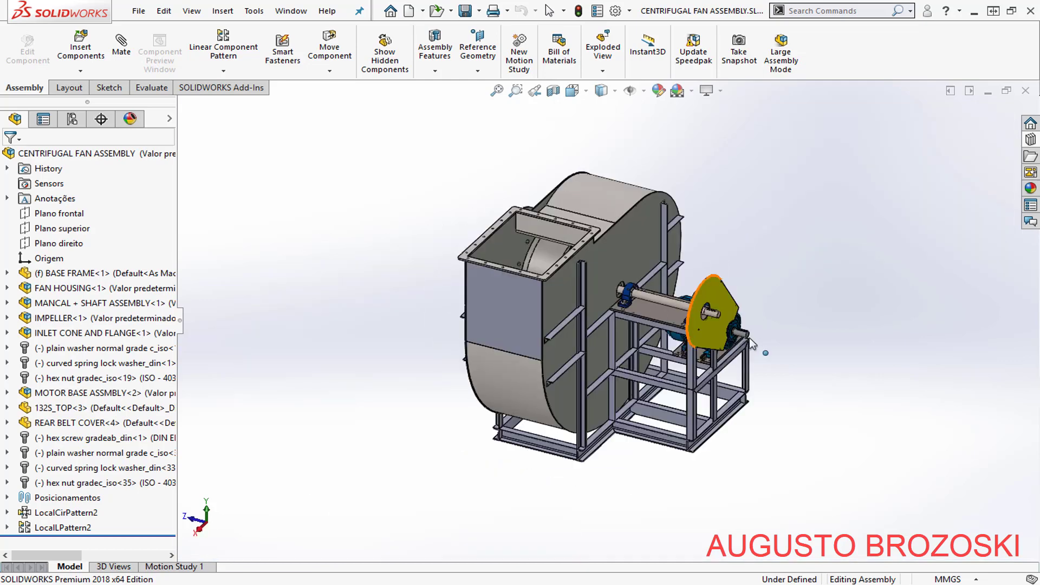
left_click(572, 90)
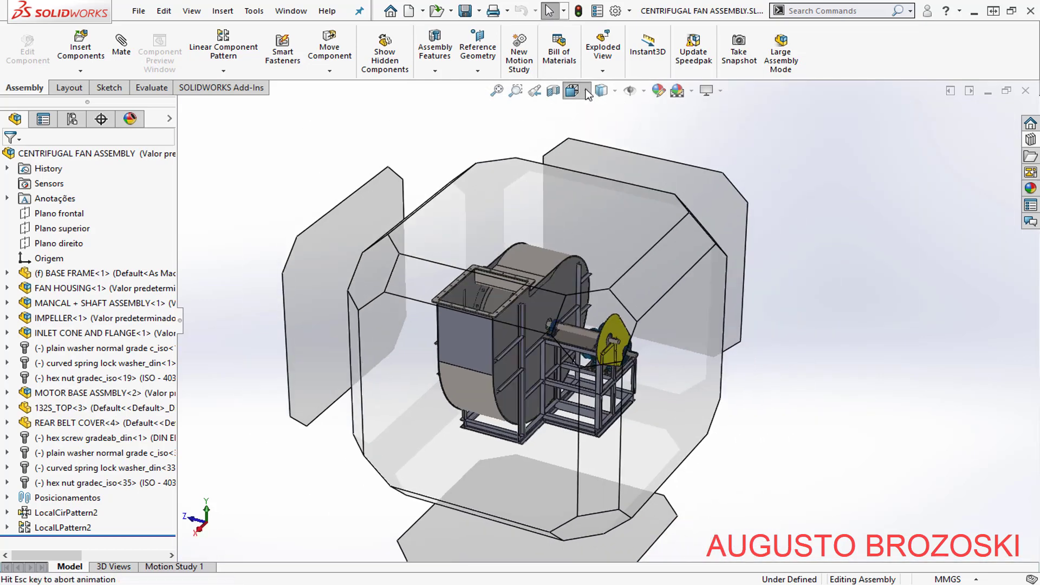
mouse_move(582, 296)
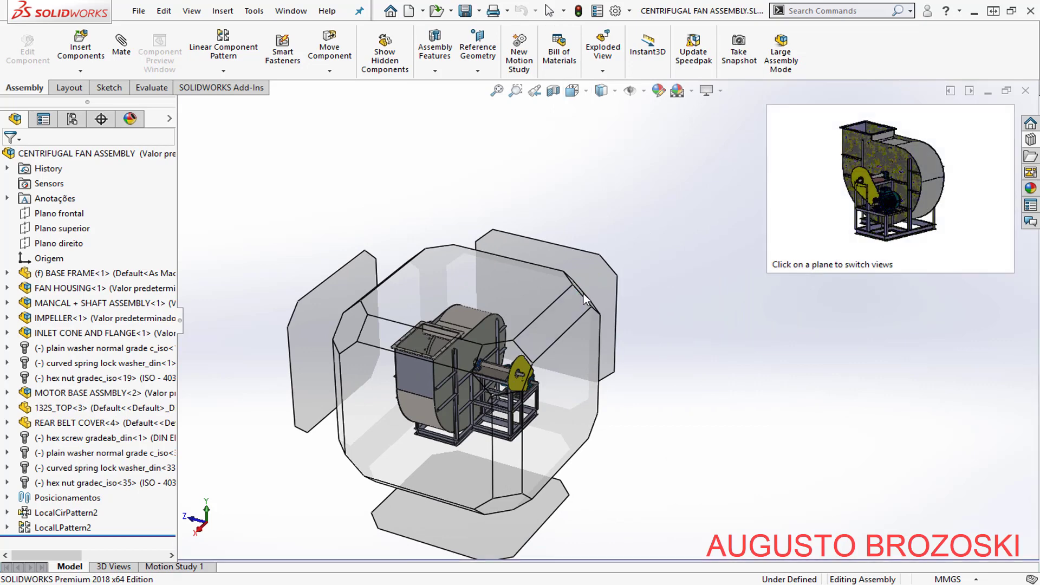
left_click(584, 294)
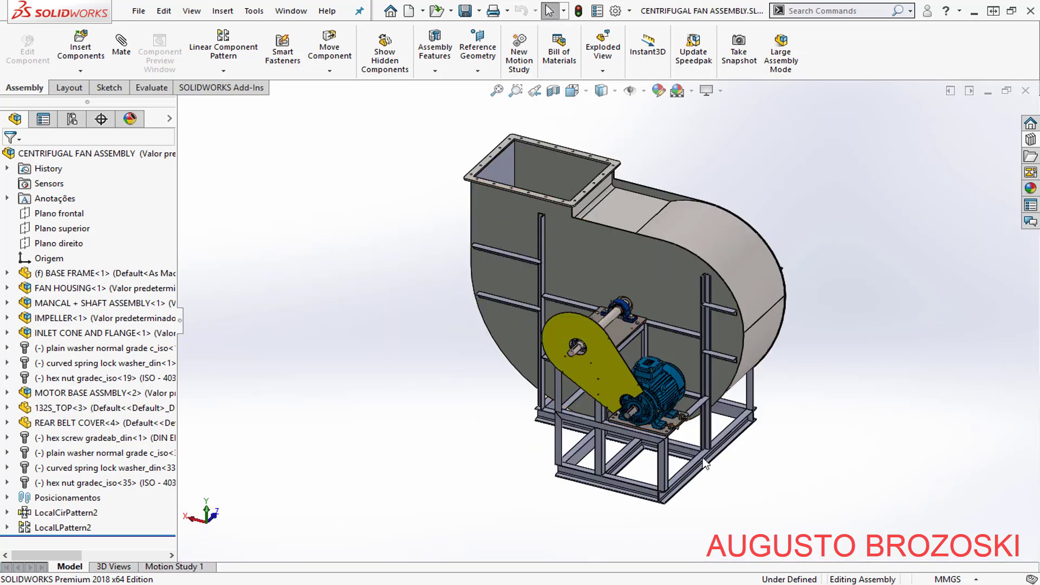
- Focus on the front corner of the motor base plate and list the ISO plain washers in the Toolbox library
scroll(704, 463, "down", 6)
scroll(523, 275, "down", 6)
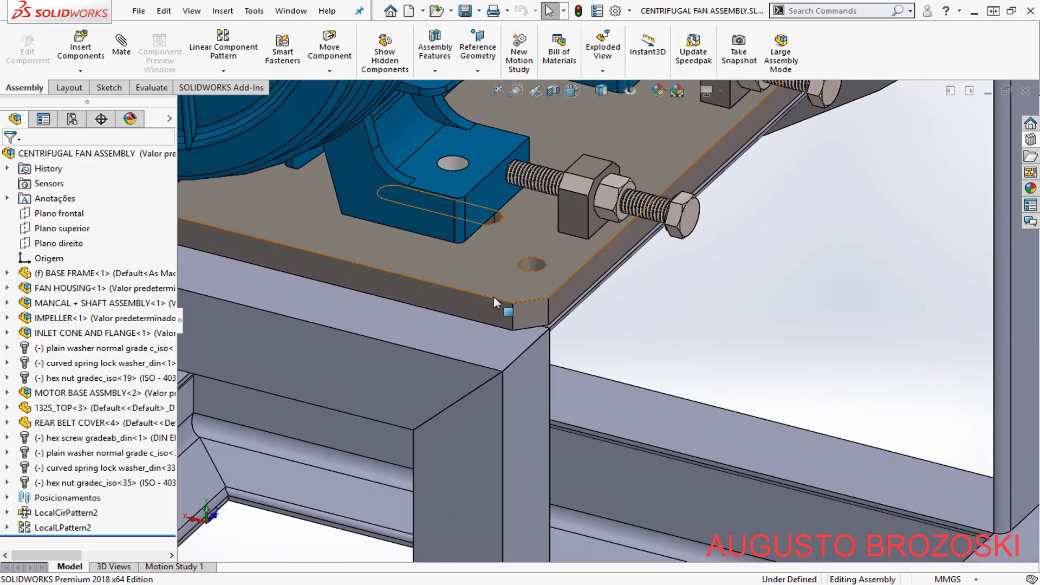
scroll(506, 307, "up", 3)
scroll(517, 310, "up", 1)
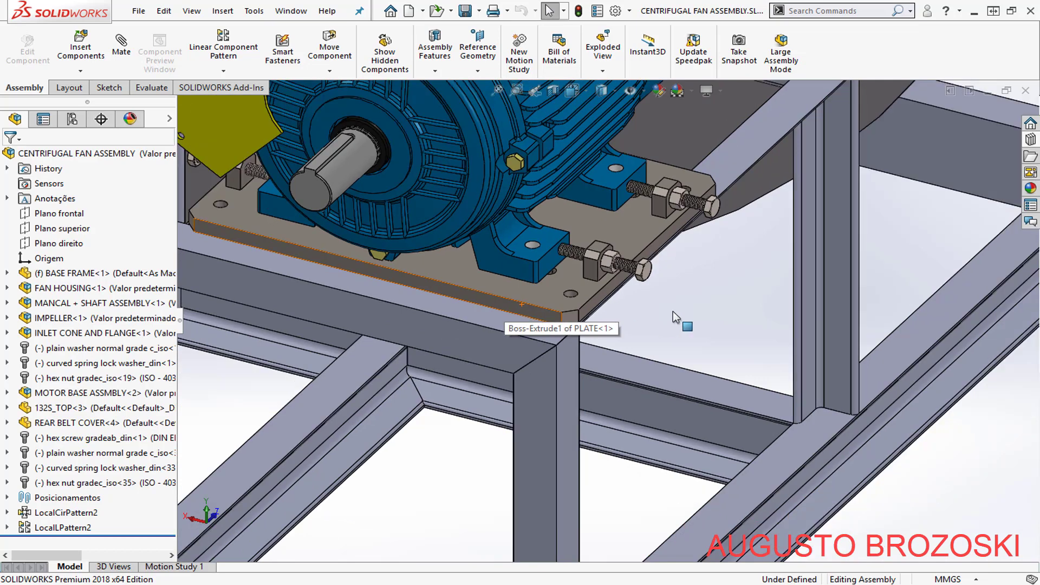
left_click(1029, 141)
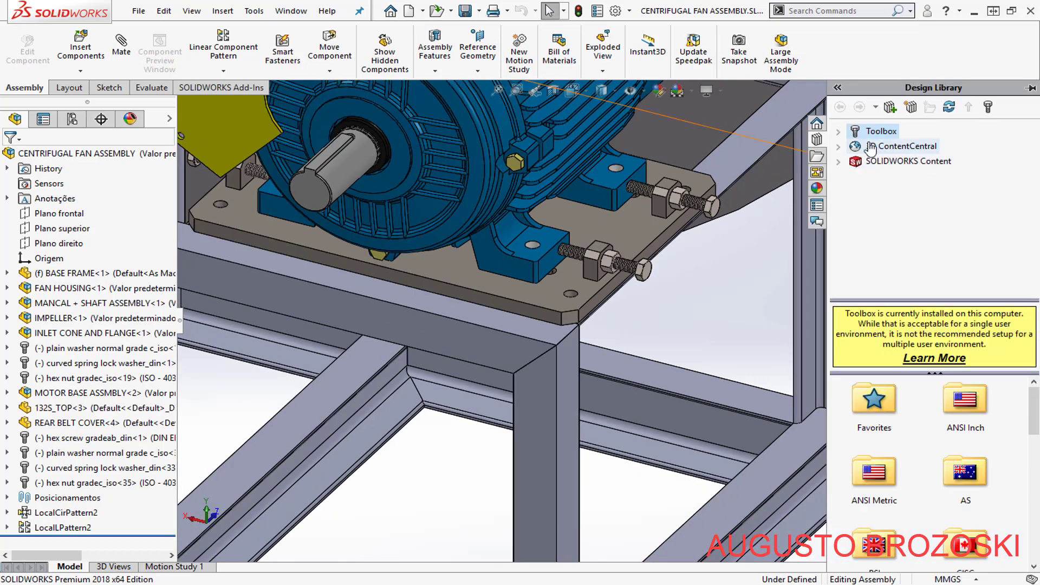
left_click(838, 131)
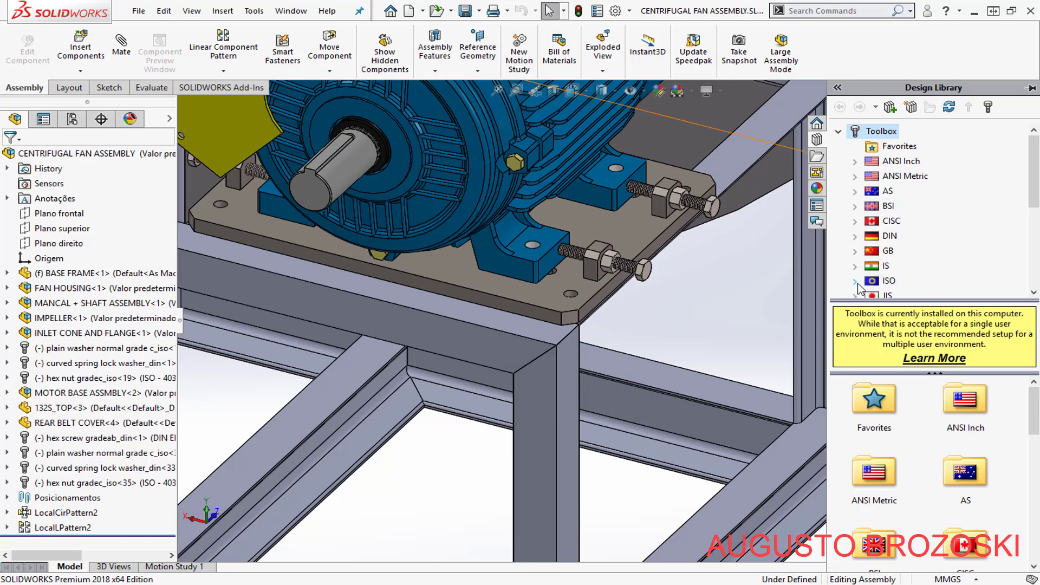
left_click(855, 281)
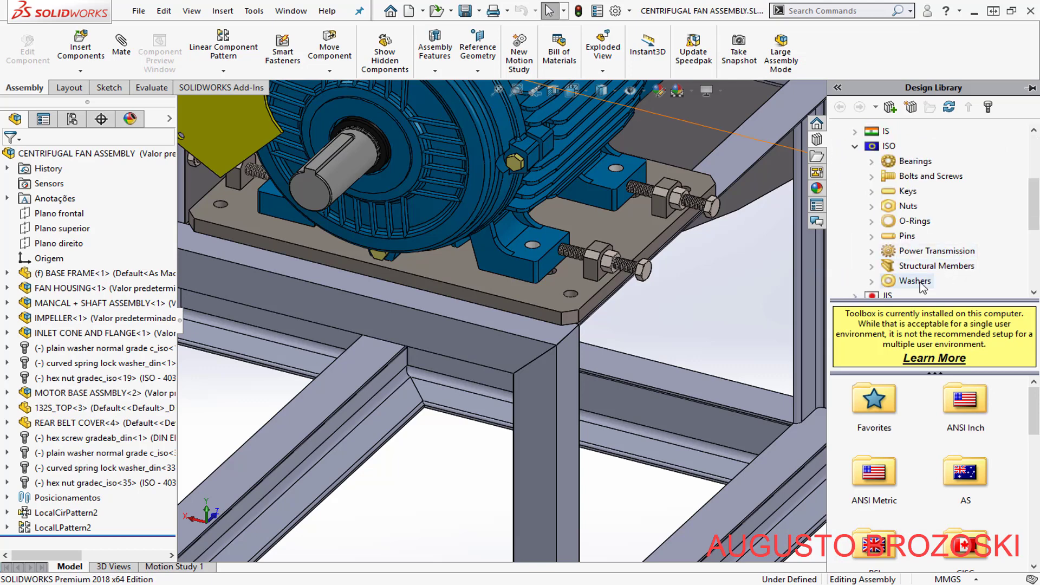
left_click(871, 281)
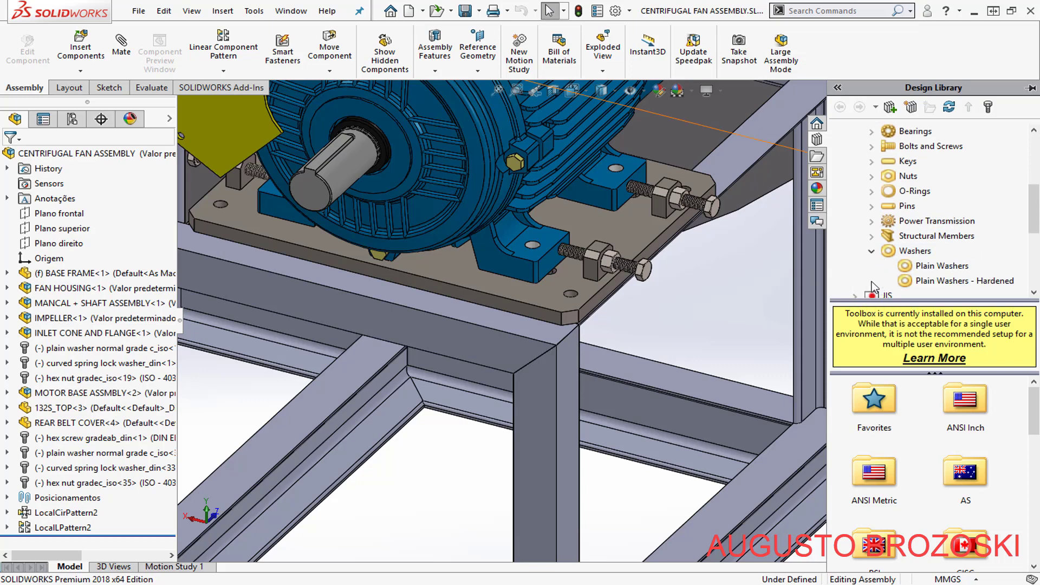
left_click(921, 266)
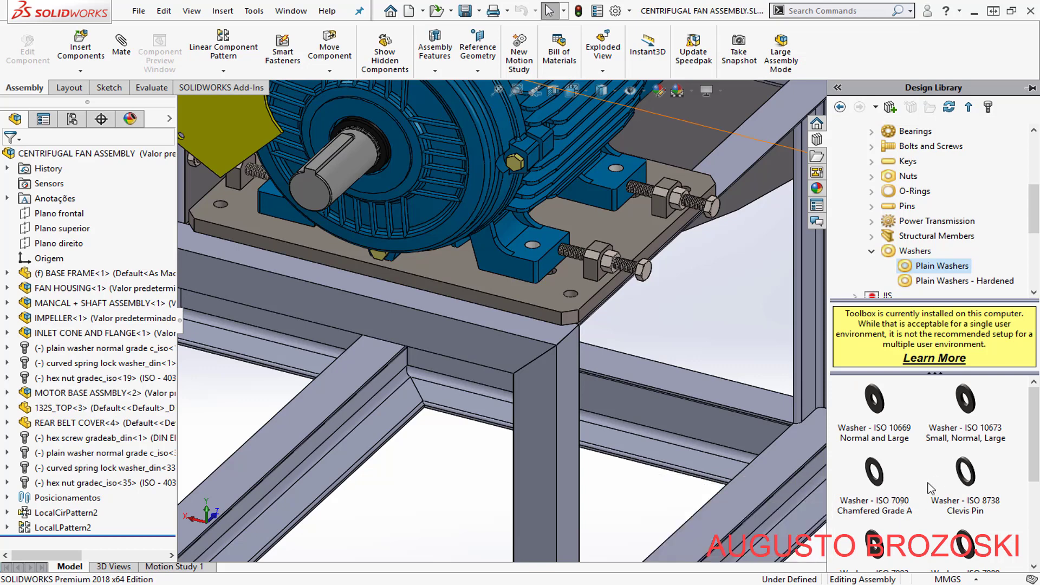
- Insert two M10 ISO 7091 Normal Grade C washers from the Toolbox into the free space beside the motor base plate
scroll(930, 487, "down", 1)
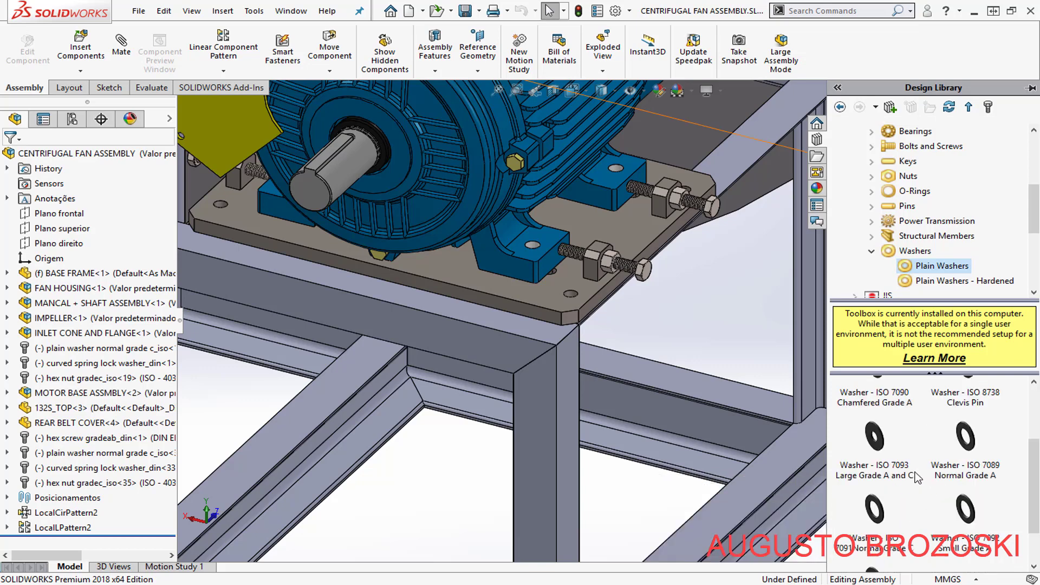
scroll(918, 478, "down", 1)
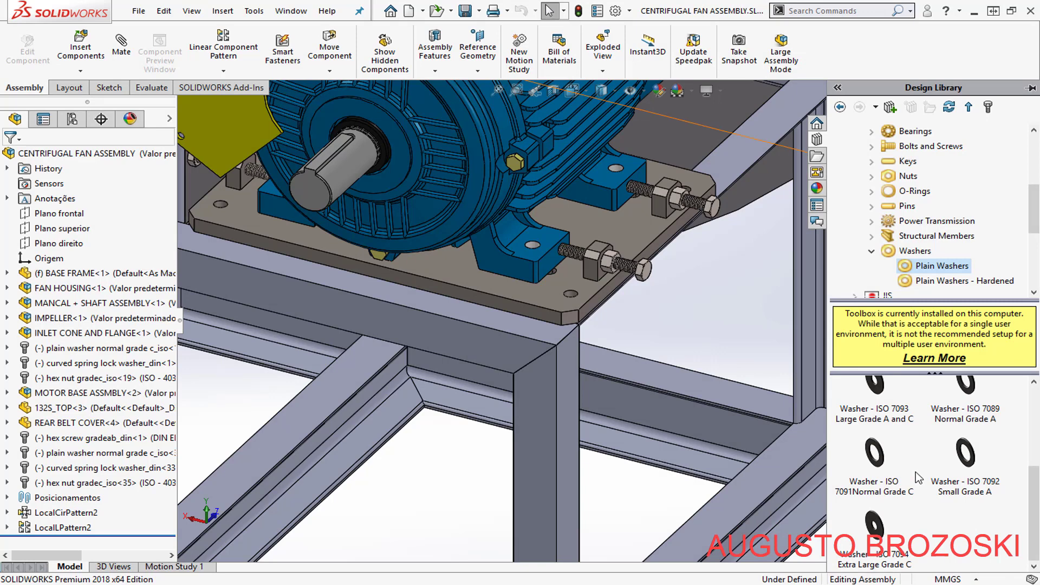
left_click(875, 454)
left_click_drag(780, 376, 701, 259)
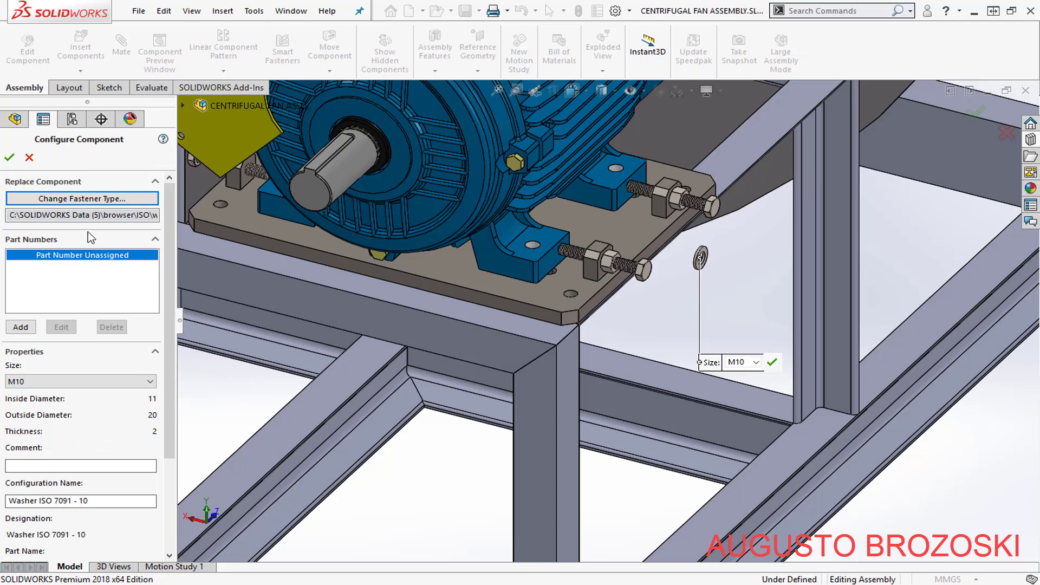
left_click(10, 158)
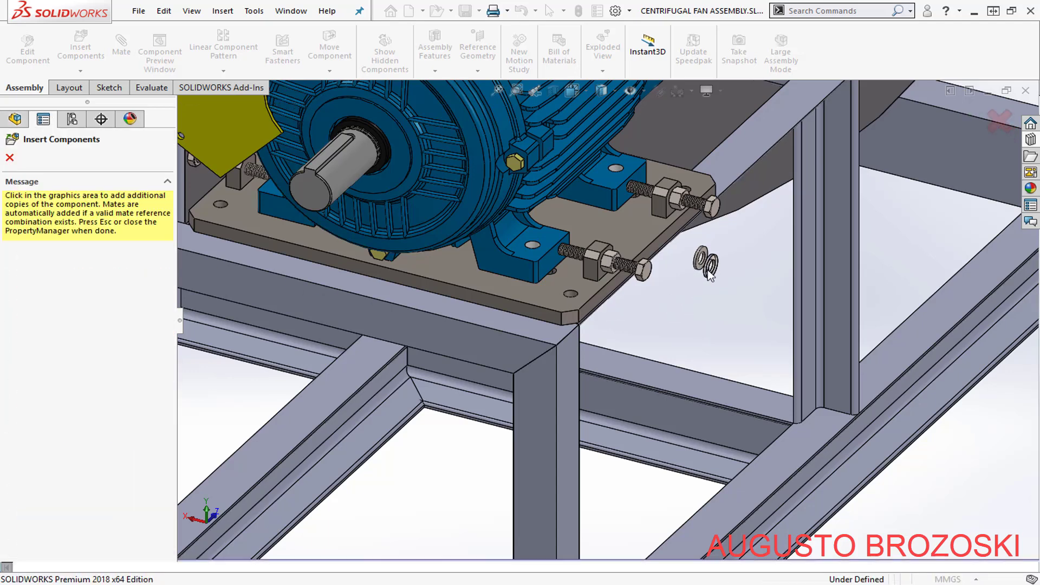
scroll(711, 270, "down", 2)
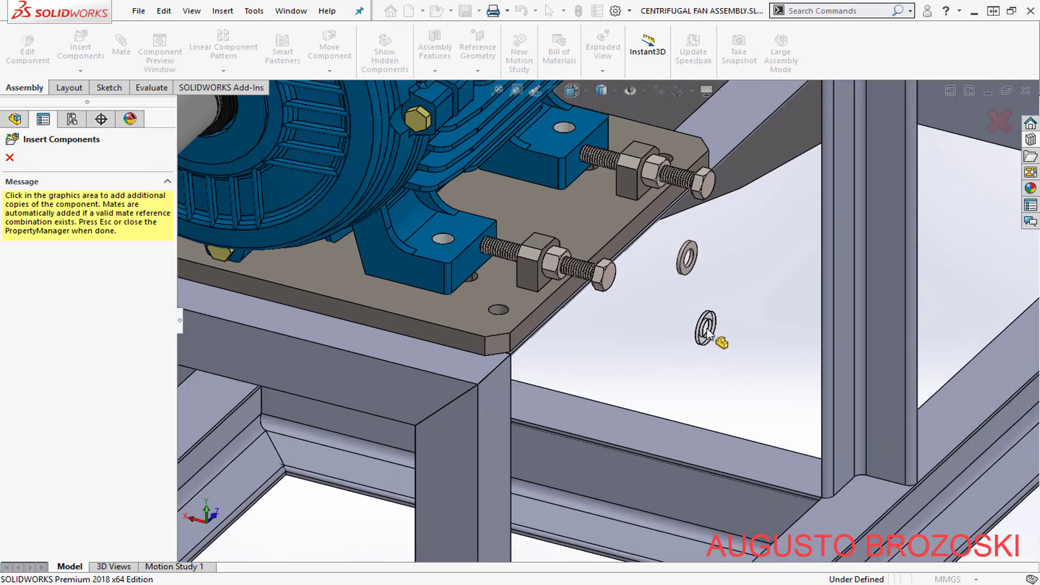
left_click(711, 332)
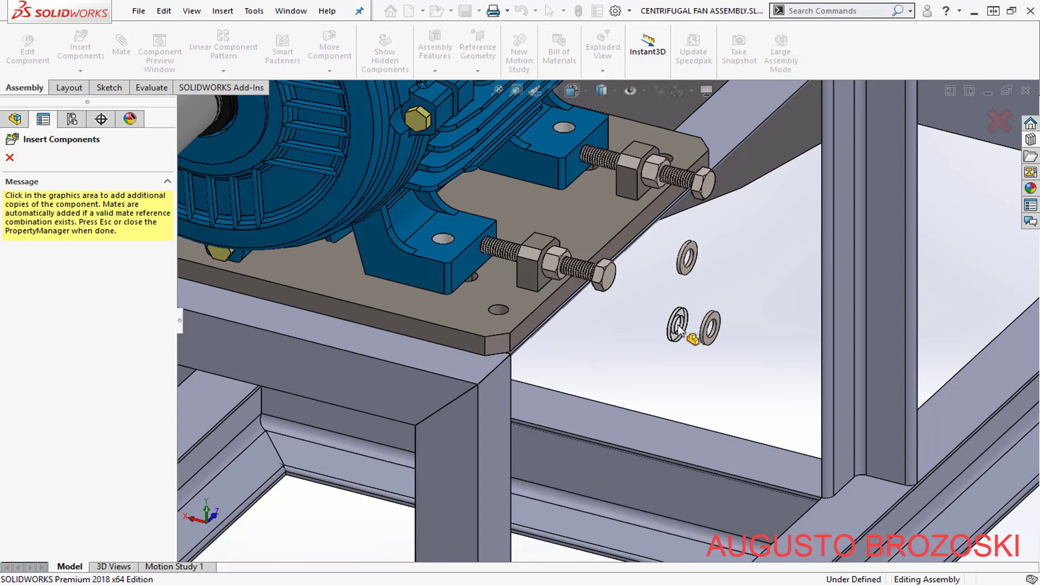
key("Escape")
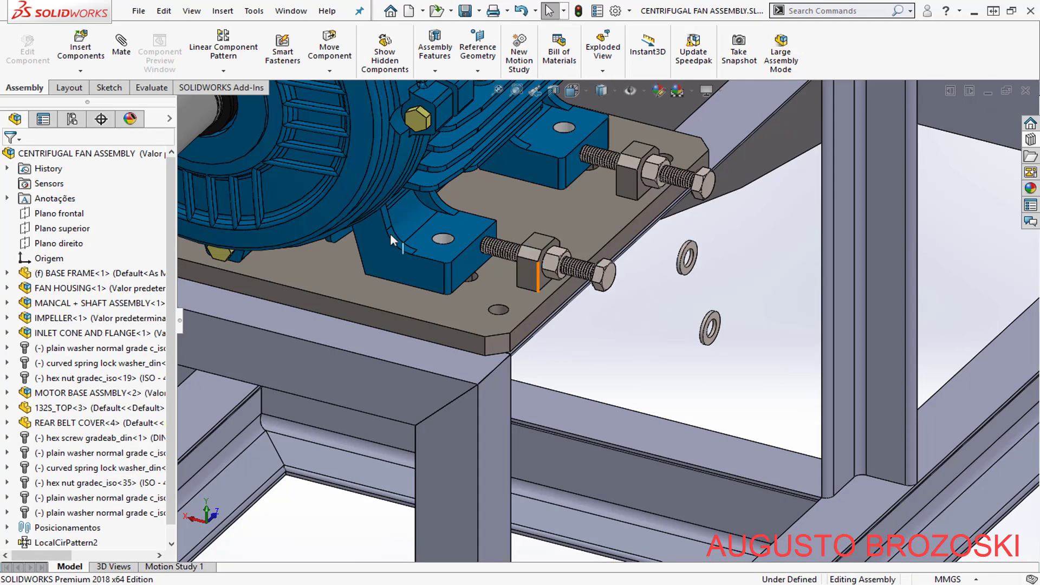
- Add a coincident mate between the first new washer's flat face and the upper face of the motor base plate
left_click(119, 54)
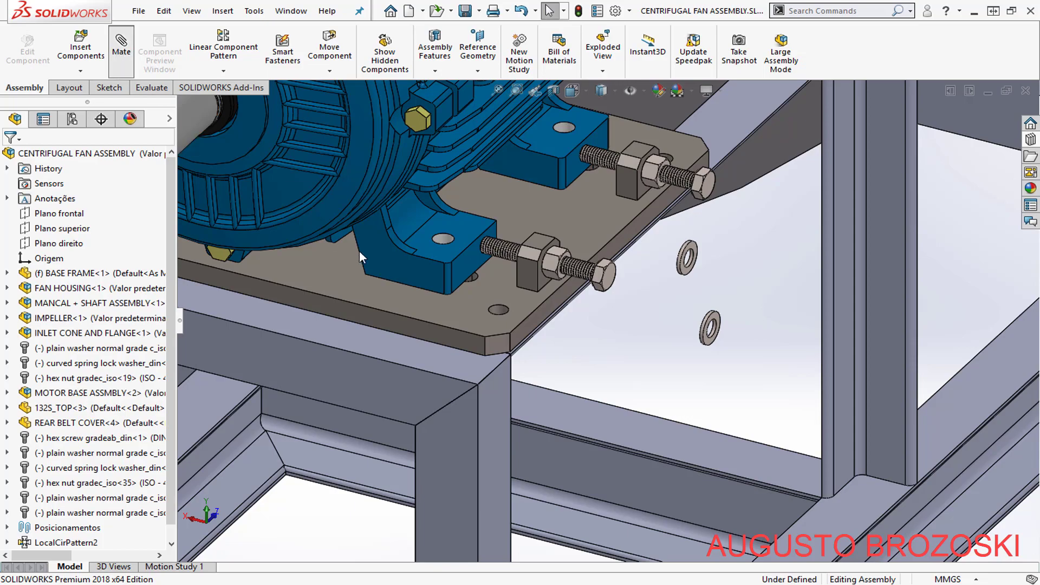
middle_click_drag(657, 320, 545, 356)
scroll(549, 385, "up", 4)
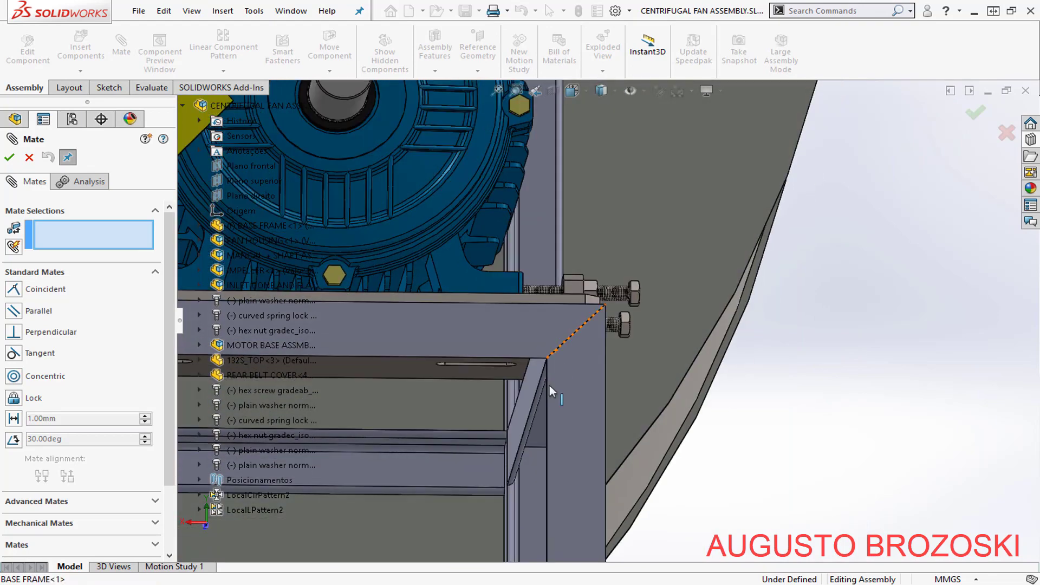
scroll(556, 379, "up", 3)
scroll(525, 458, "down", 7)
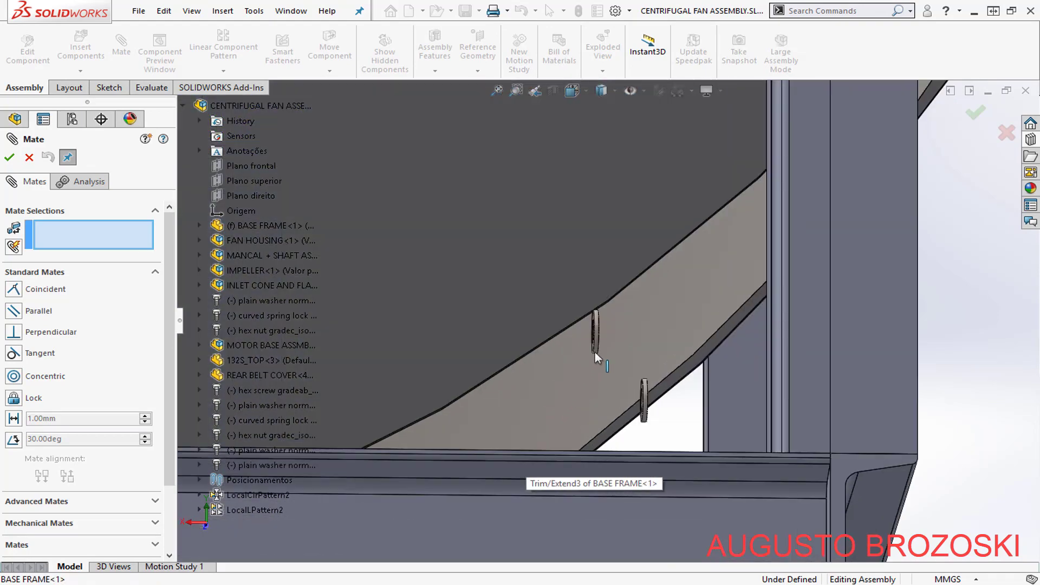
scroll(594, 353, "down", 2)
middle_click_drag(583, 339, 606, 335)
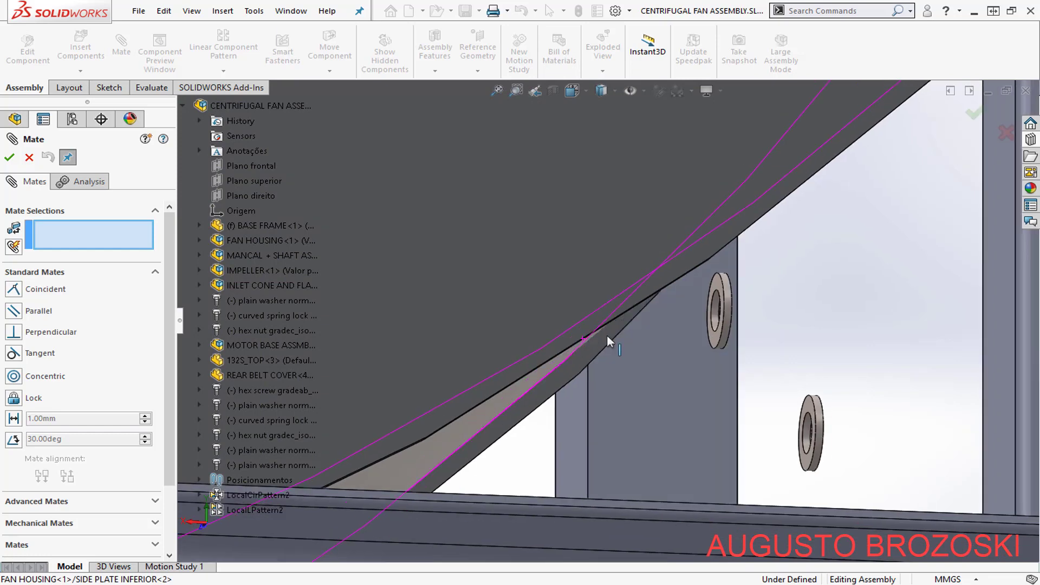
scroll(704, 291, "down", 3)
scroll(705, 290, "down", 2)
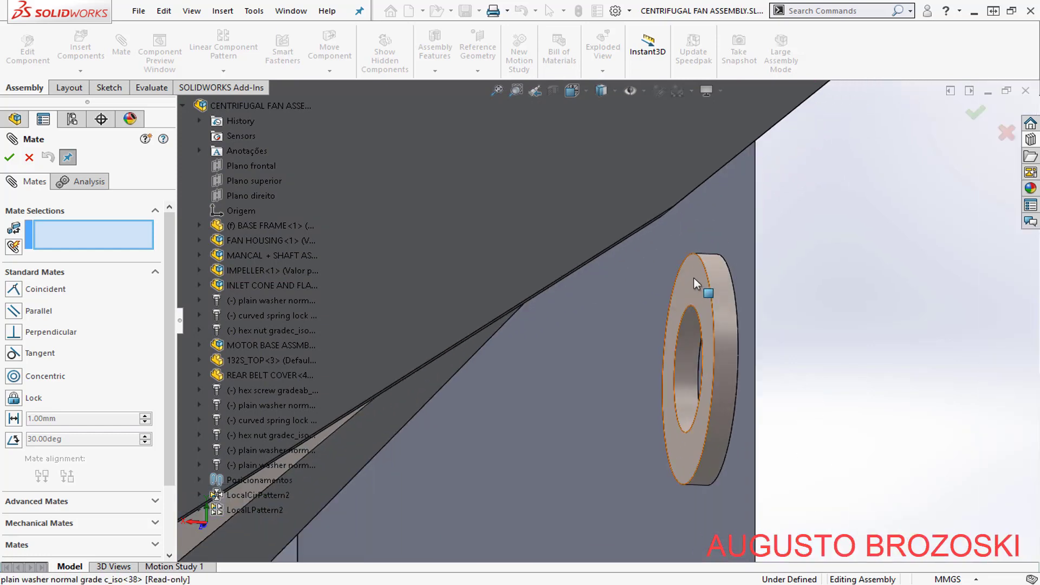
left_click(694, 278)
scroll(658, 312, "up", 10)
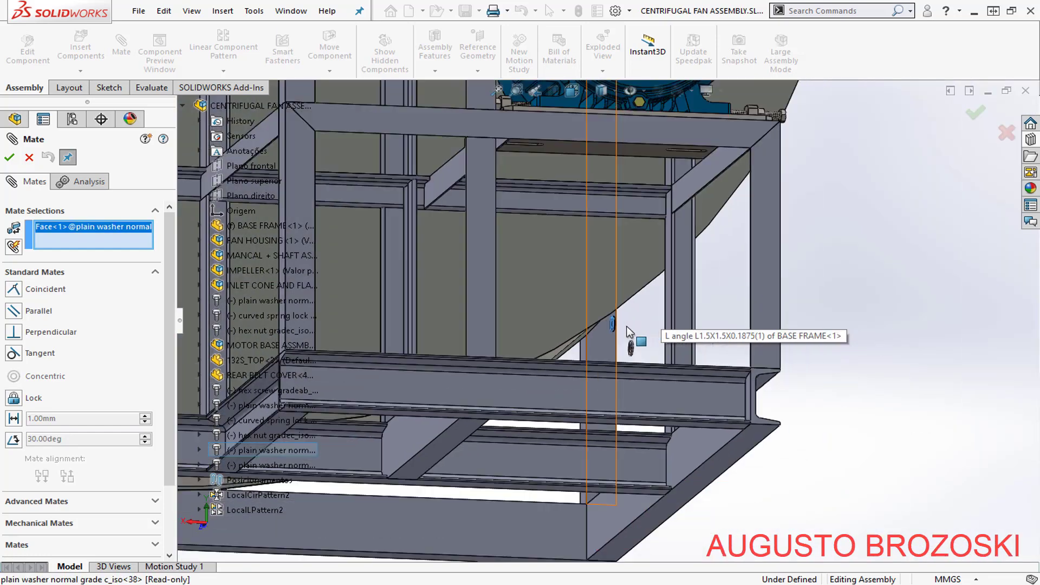
scroll(624, 264, "up", 5)
scroll(504, 271, "down", 10)
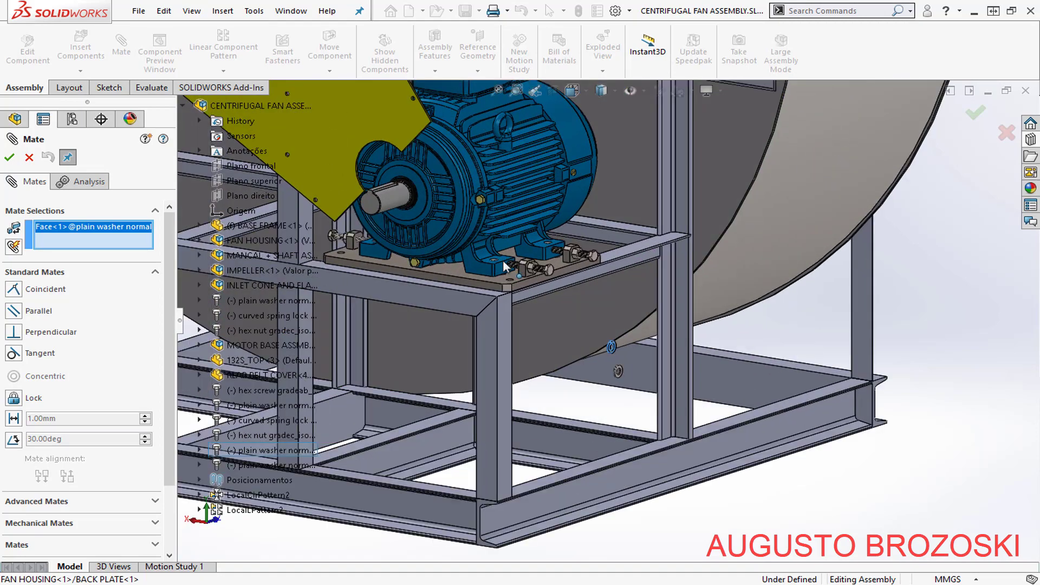
scroll(508, 287, "down", 8)
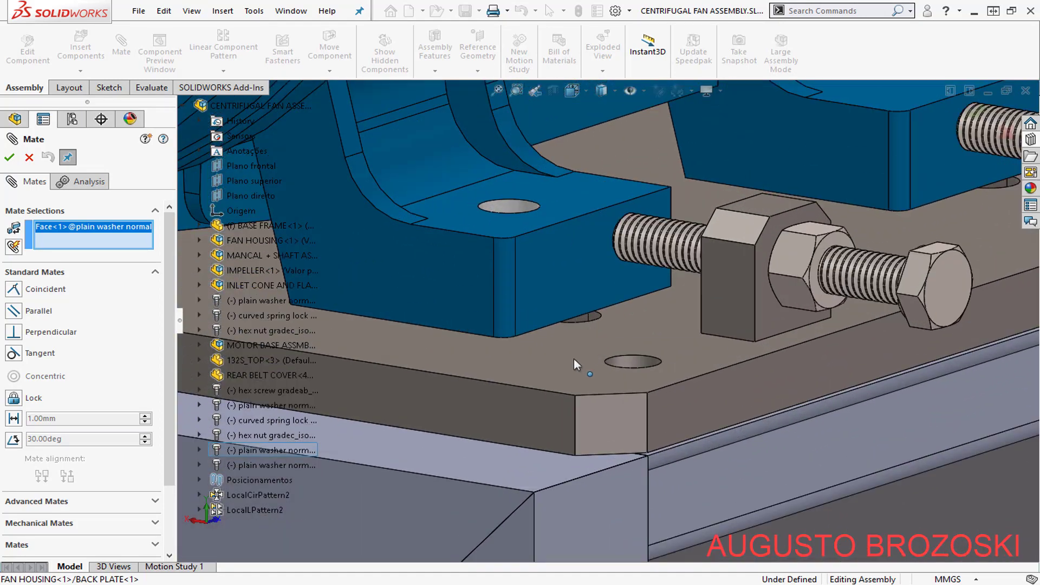
left_click(573, 359)
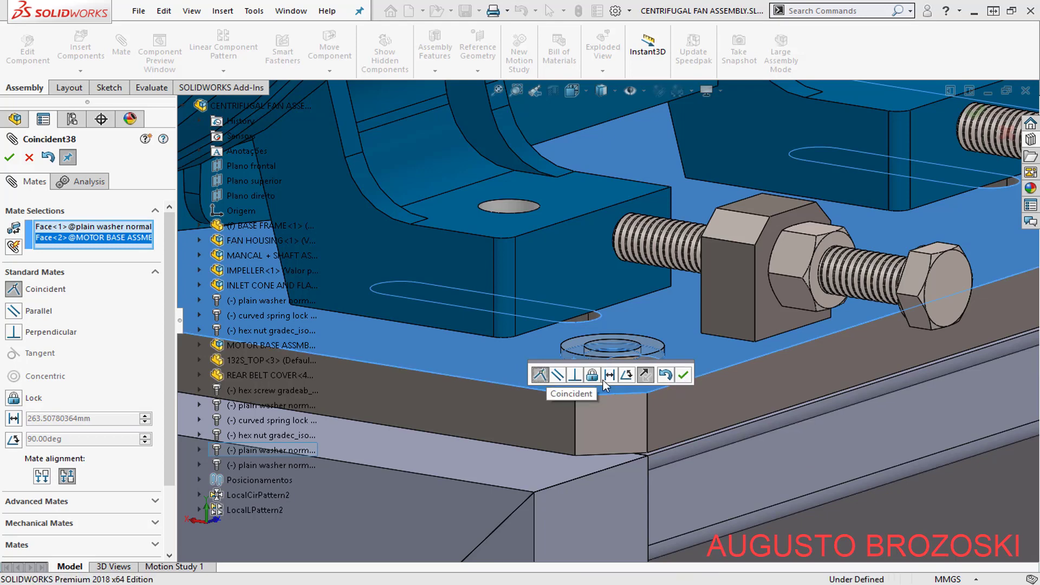
left_click(683, 374)
- Add a concentric mate between the first washer's inner face and the front corner hole of the motor base plate
scroll(665, 346, "down", 6)
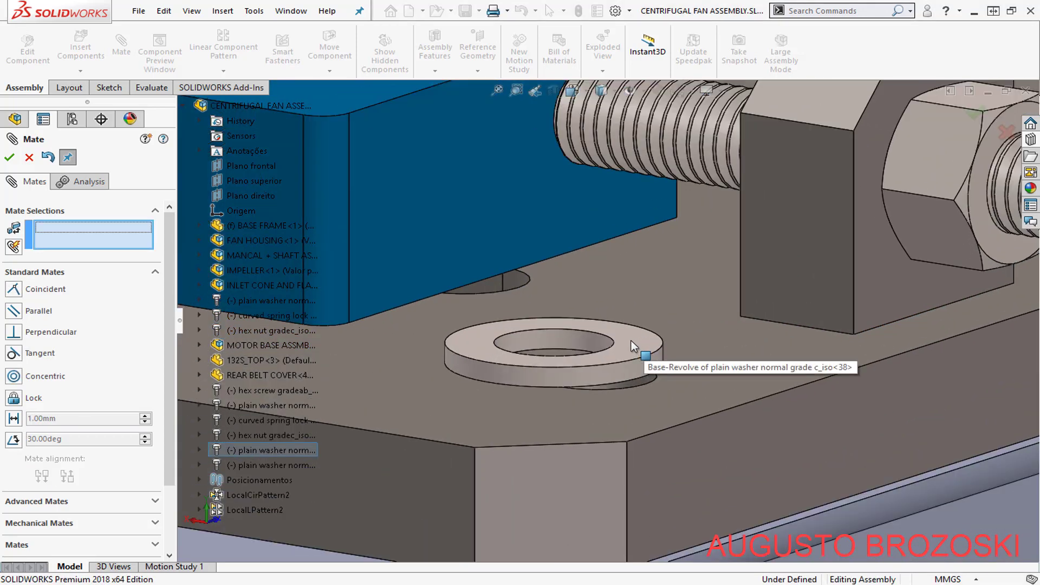
left_click(551, 335)
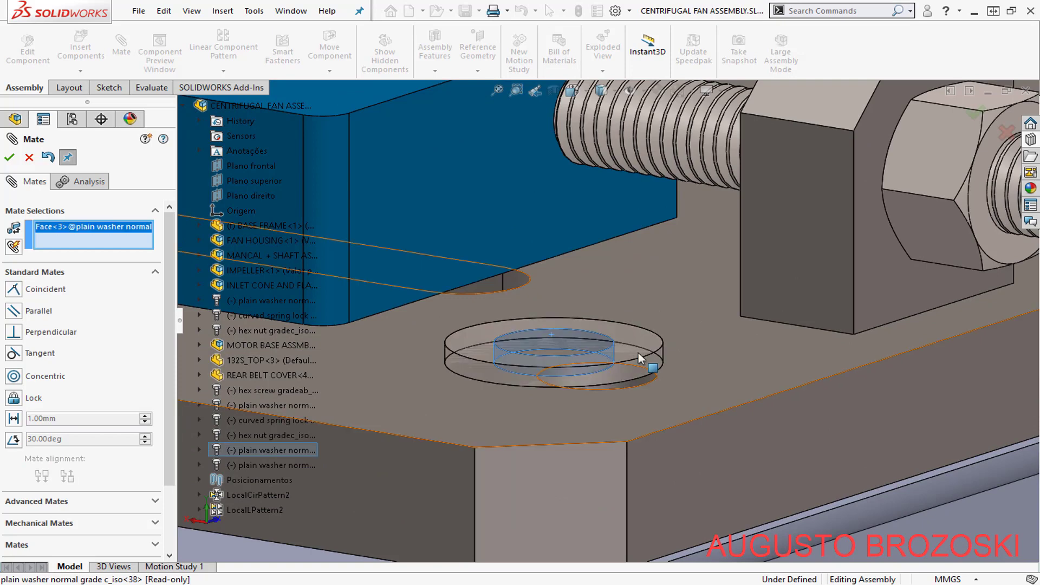
scroll(638, 355, "down", 5)
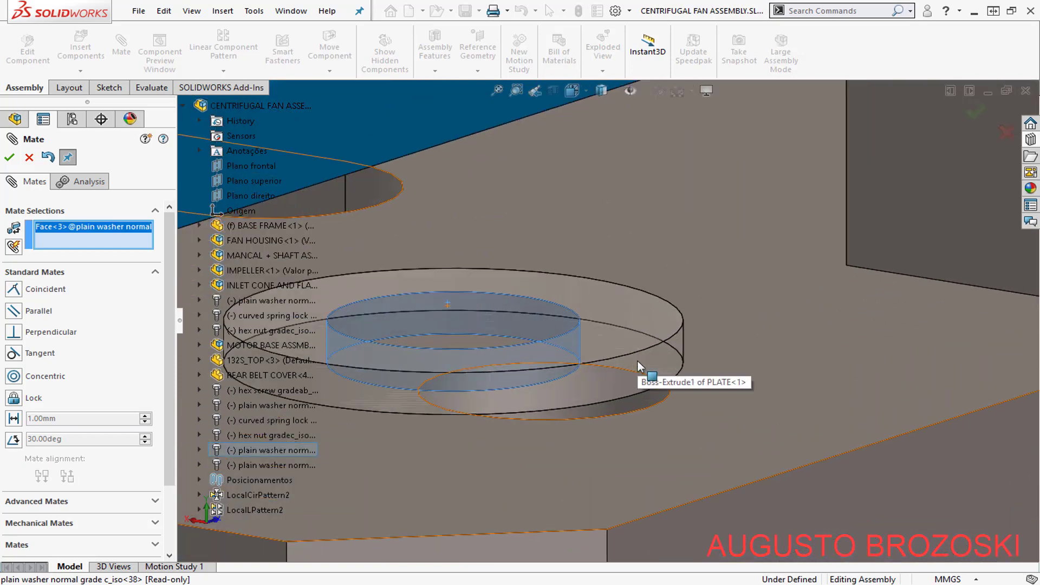
left_click(645, 399)
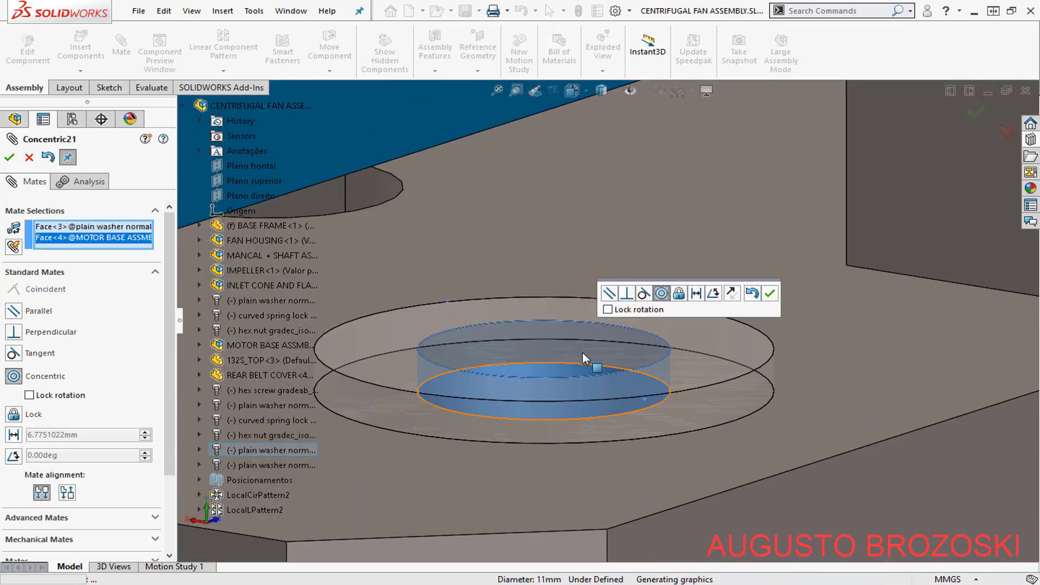
scroll(759, 330, "up", 2)
left_click(769, 293)
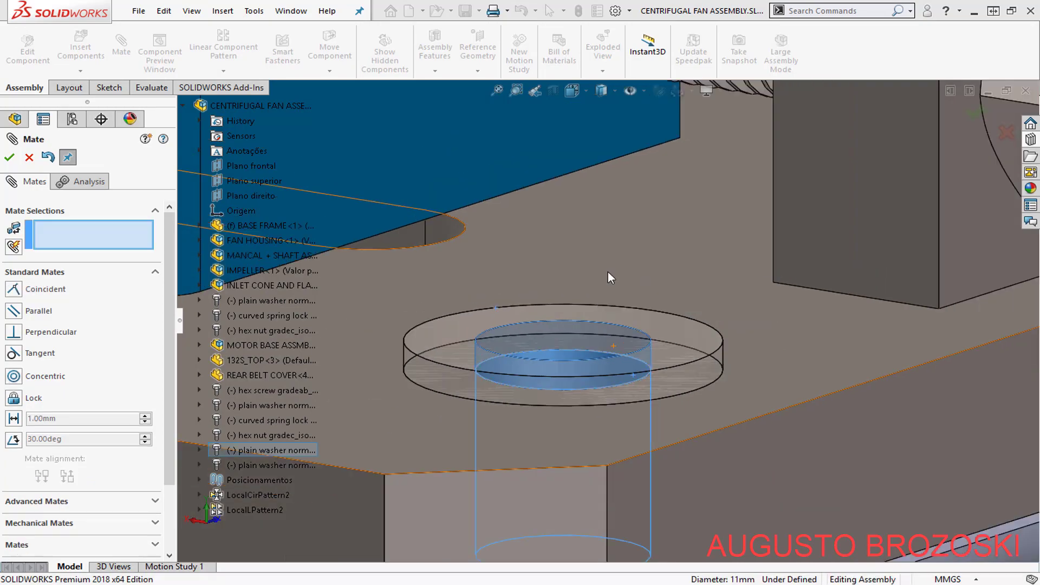
- Add a coincident mate between the second washer's flat face and the underside of the base frame angle beneath the motor plate's front corner hole
scroll(558, 256, "up", 3)
scroll(583, 285, "up", 6)
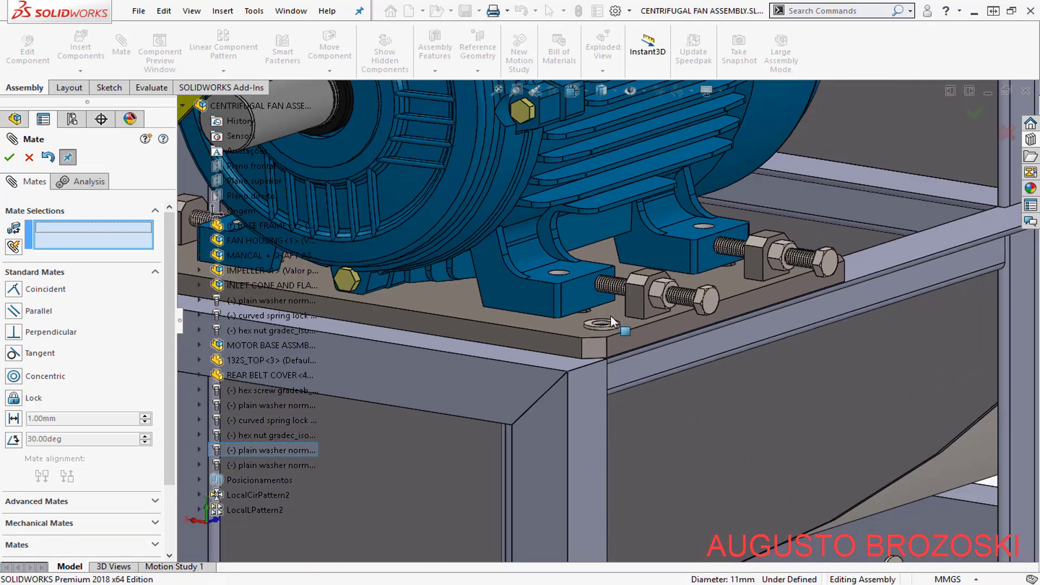
scroll(778, 468, "down", 10)
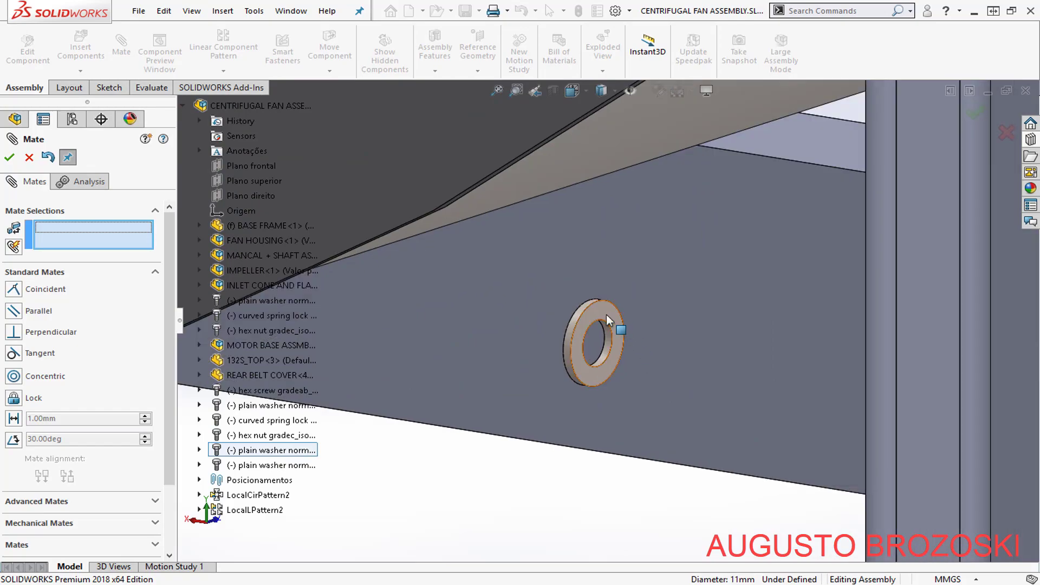
left_click(606, 314)
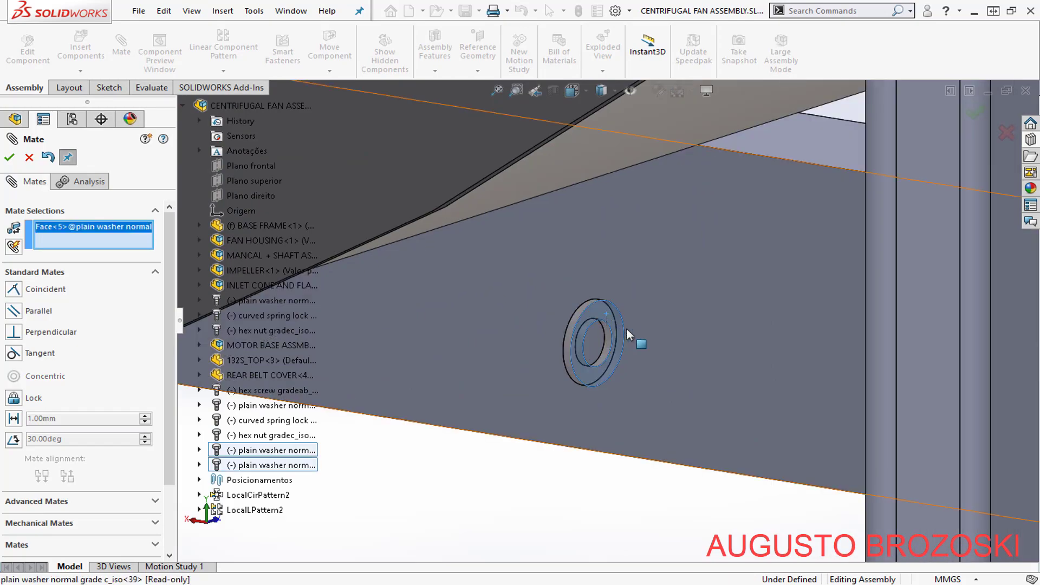
middle_click_drag(626, 327, 706, 362)
scroll(706, 362, "up", 6)
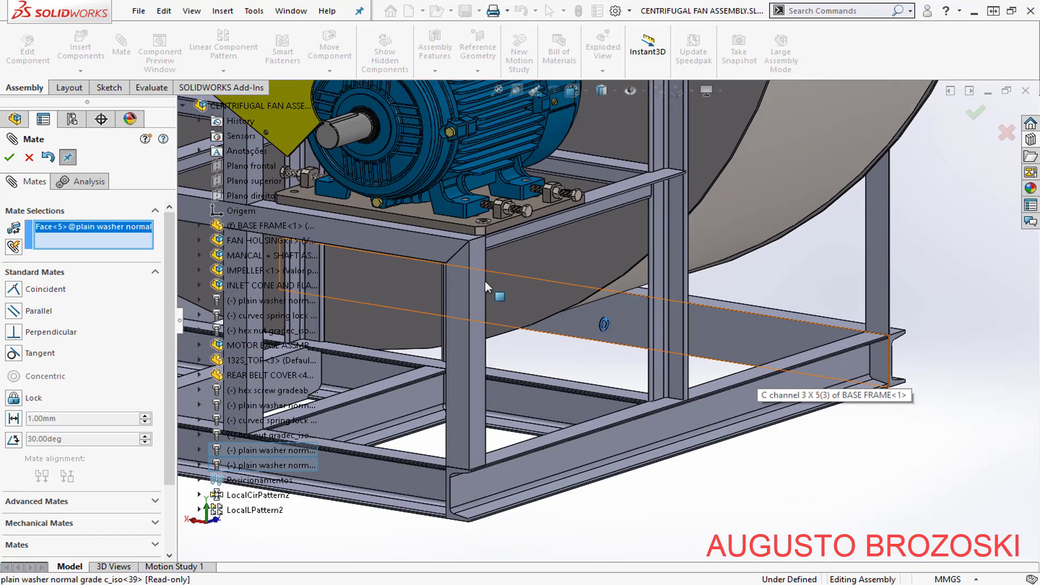
middle_click_drag(486, 281, 424, 174)
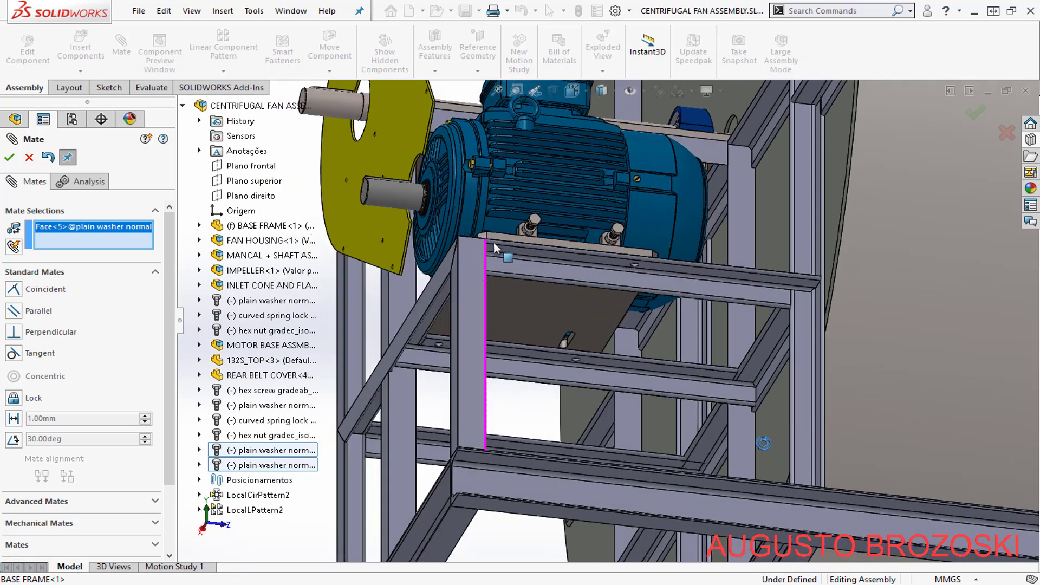
scroll(502, 247, "down", 7)
scroll(522, 249, "down", 5)
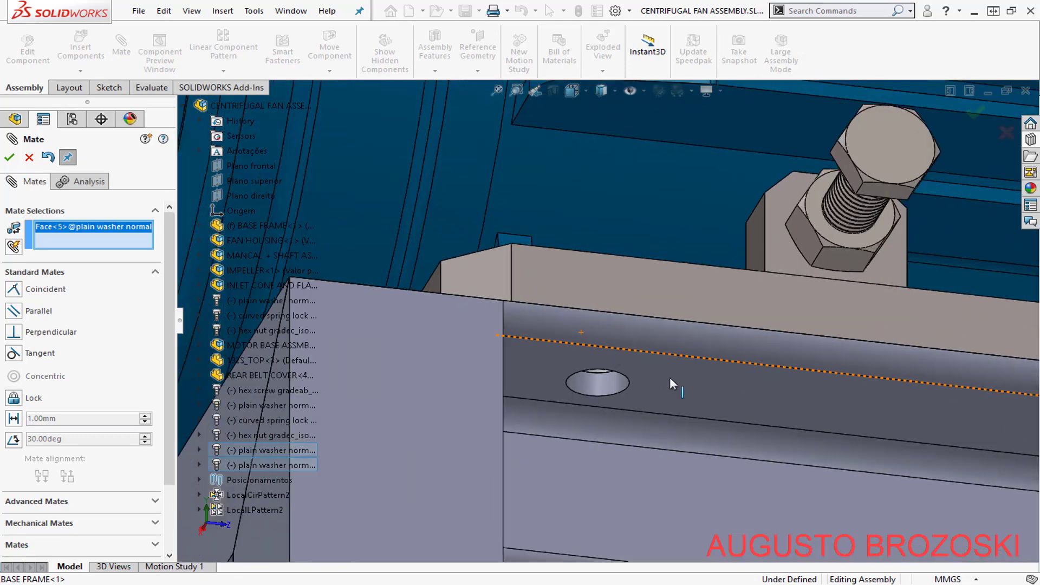
left_click(678, 382)
left_click(600, 380)
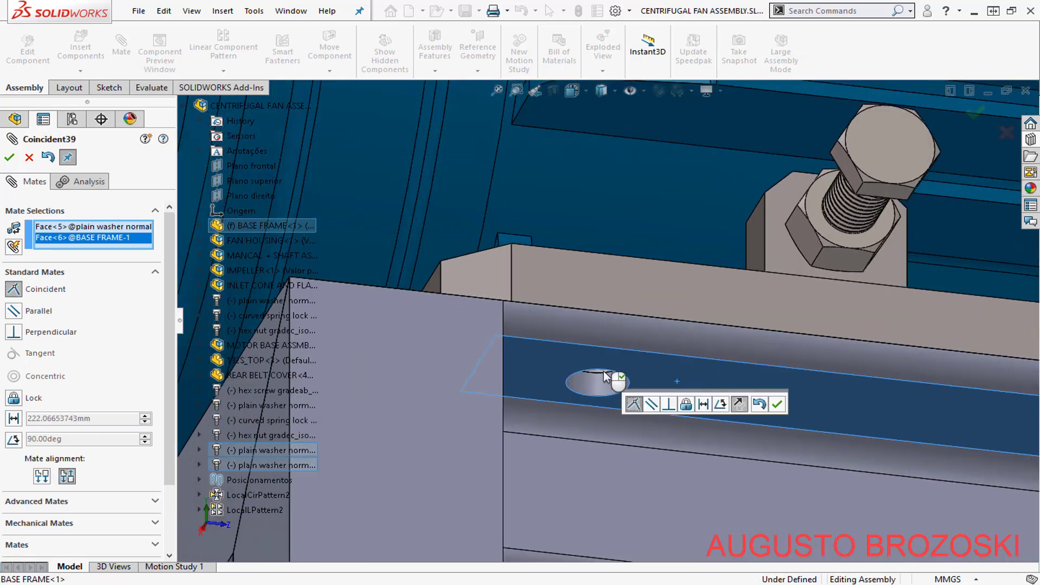
left_click(778, 405)
- Add a concentric mate between the second washer's inner face and the front corner hole of the motor base plate, and finish mating
scroll(587, 317, "up", 8)
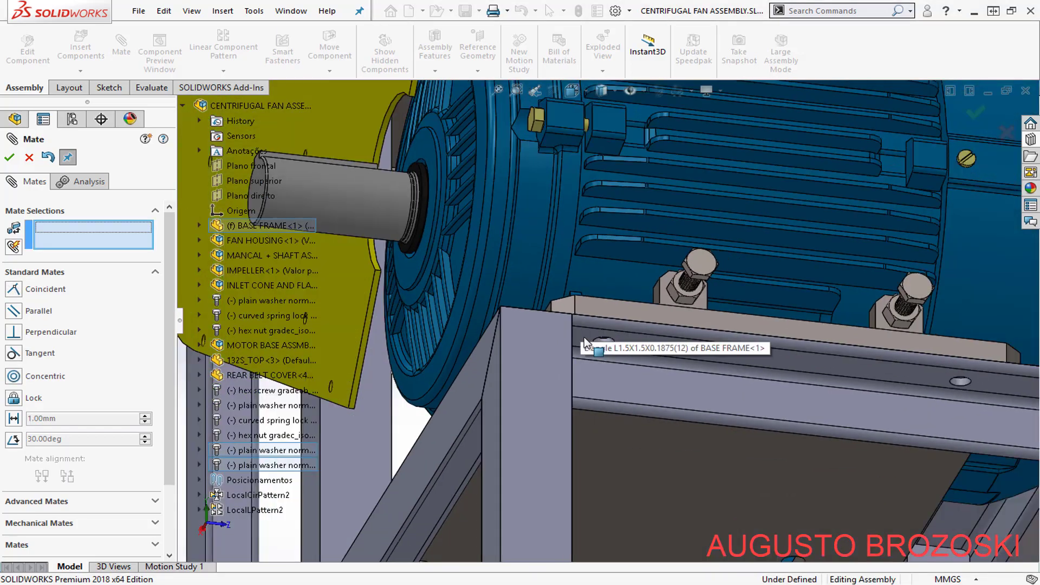
scroll(668, 385, "up", 6)
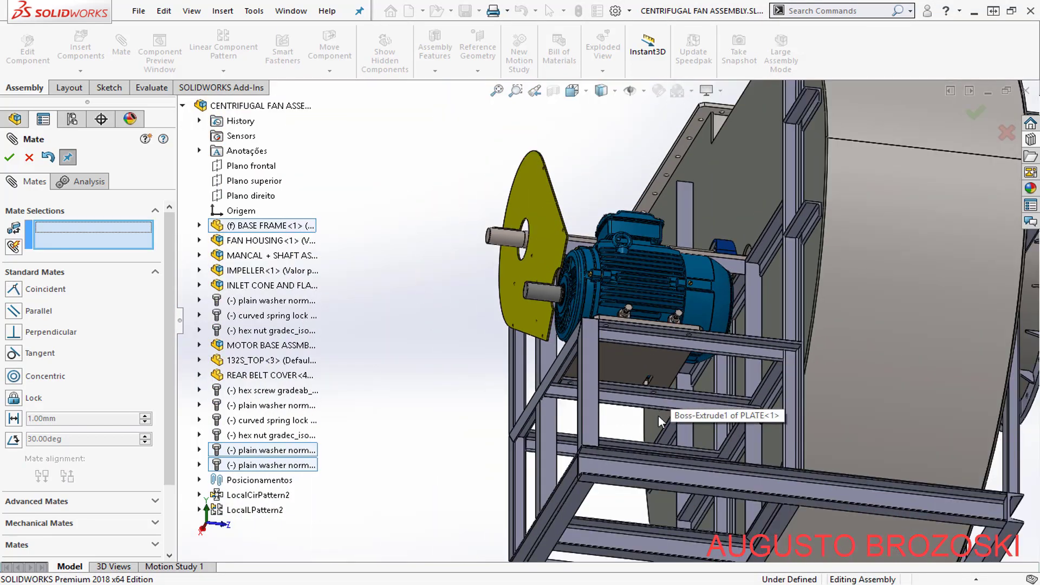
mouse_move(654, 393)
middle_mouse_down()
mouse_move(670, 453)
mouse_move(675, 401)
mouse_move(697, 389)
mouse_move(598, 347)
mouse_move(675, 367)
mouse_move(632, 361)
mouse_move(653, 412)
middle_mouse_up()
scroll(699, 386, "down", 6)
scroll(632, 361, "up", 8)
scroll(744, 405, "down", 8)
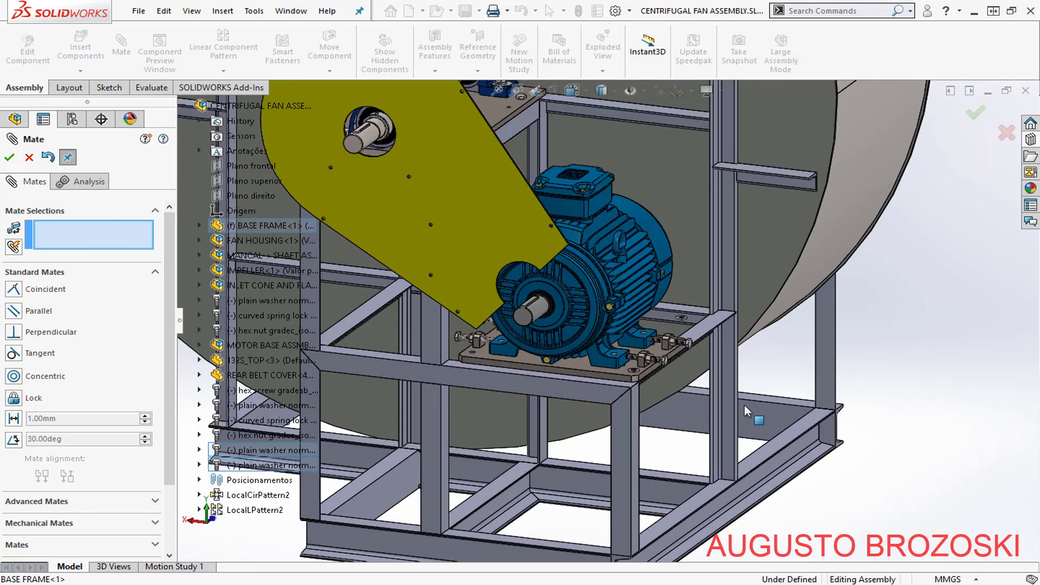
scroll(564, 341, "down", 3)
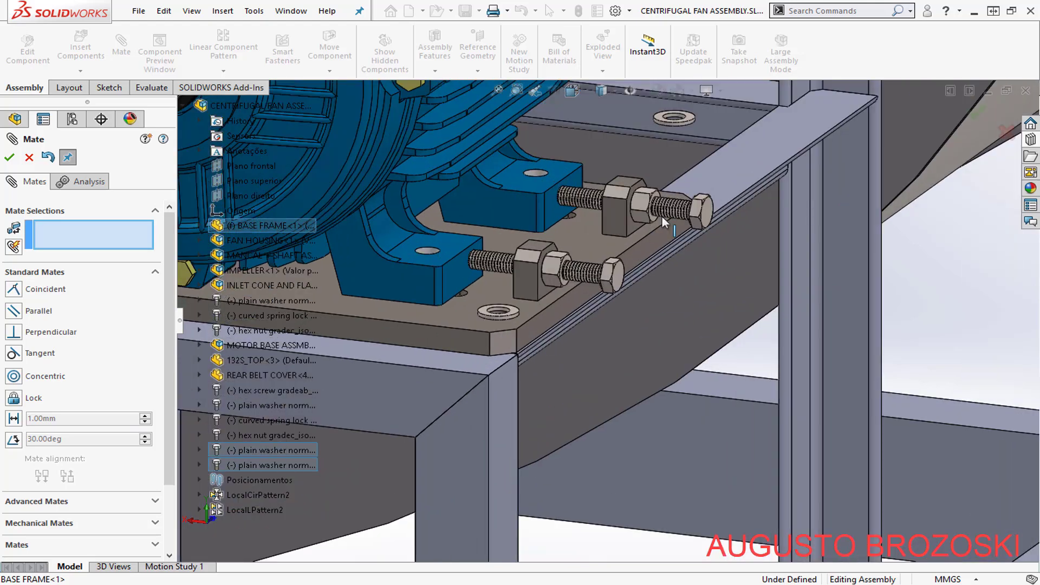
scroll(677, 122, "down", 8)
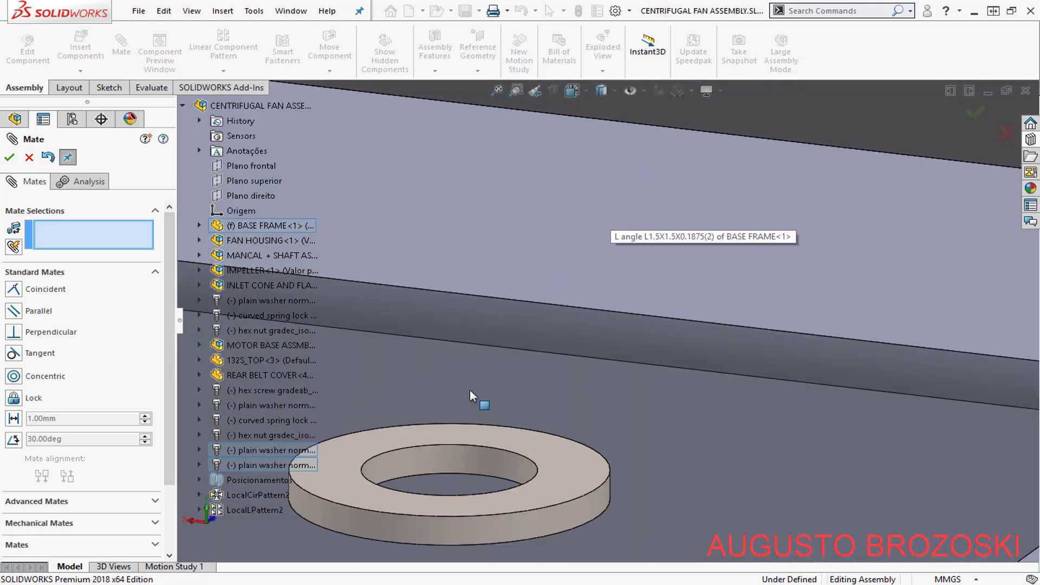
left_click(447, 453)
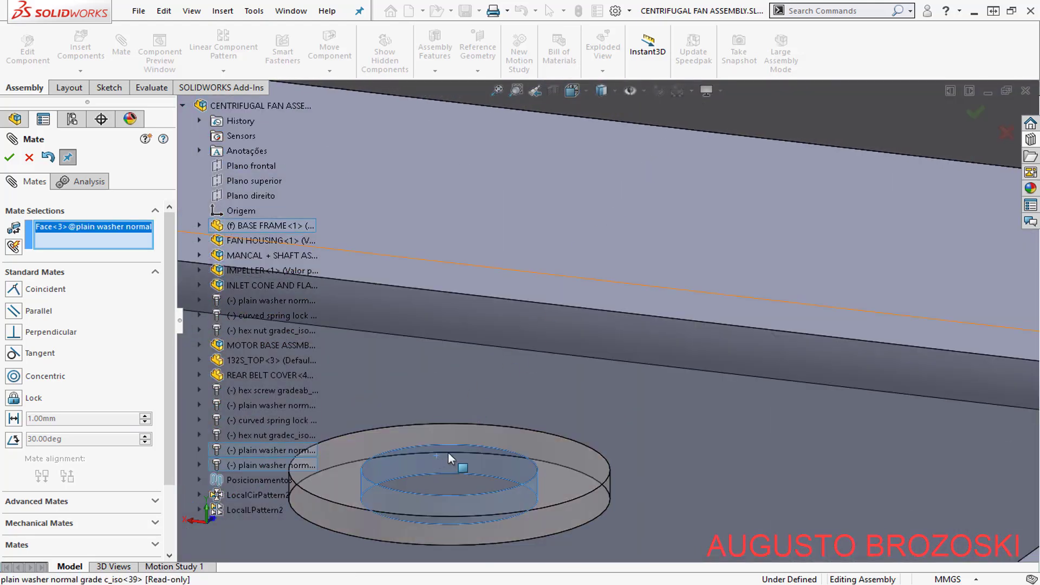
scroll(615, 381, "up", 10)
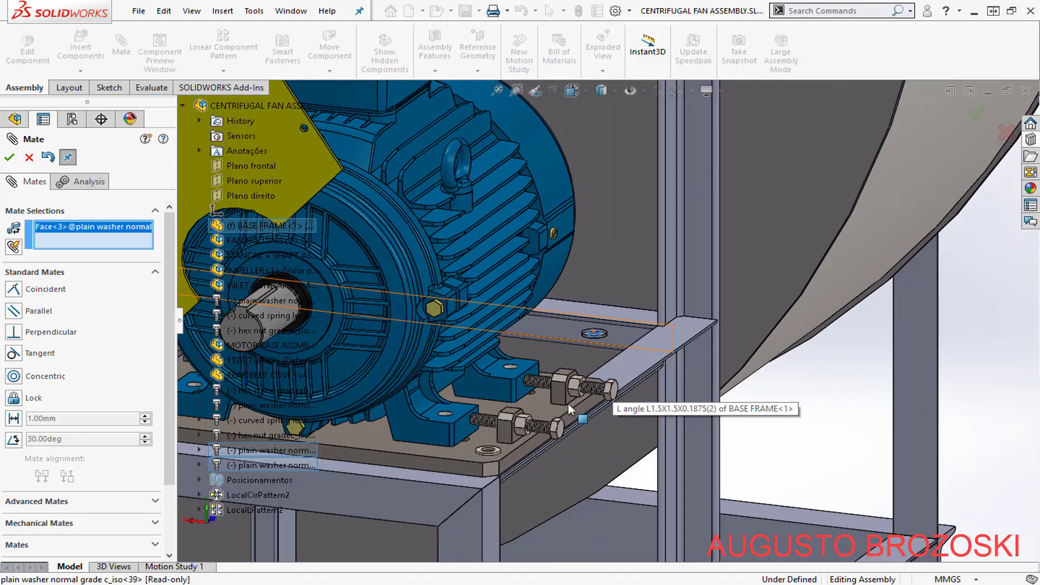
scroll(568, 402, "up", 2)
middle_click_drag(540, 427, 483, 436)
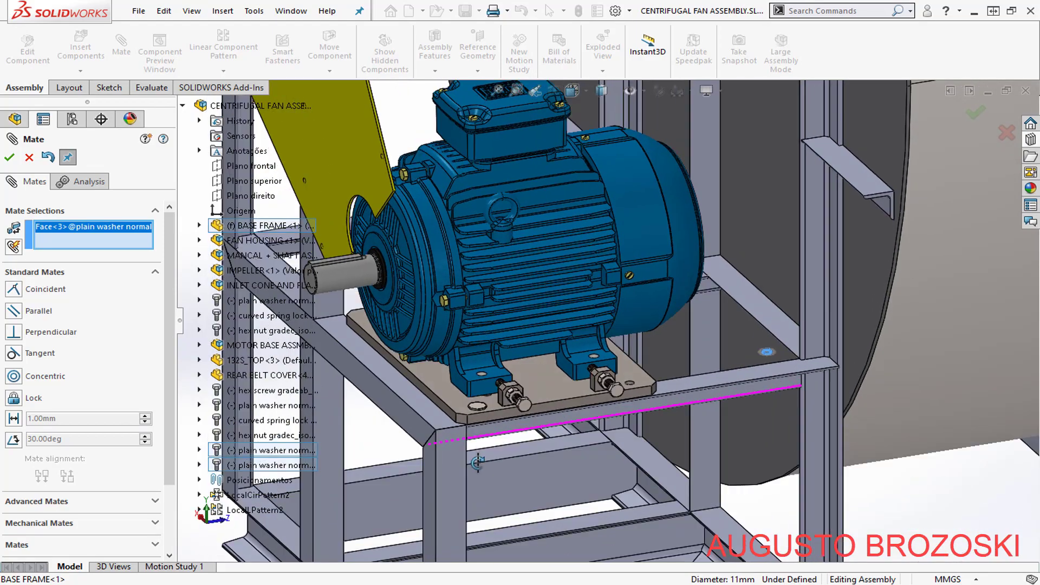
scroll(484, 436, "down", 10)
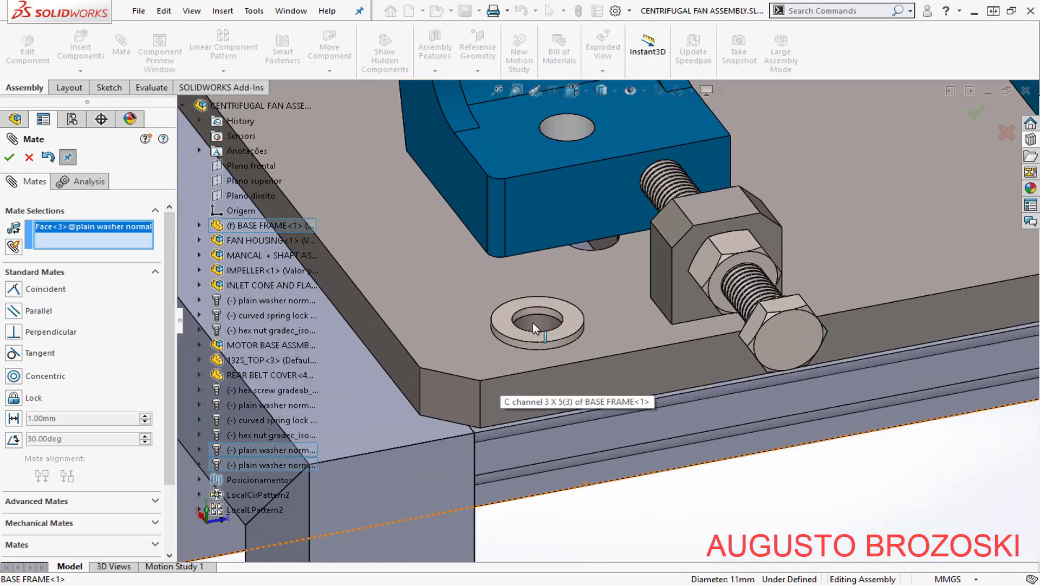
left_click(538, 320)
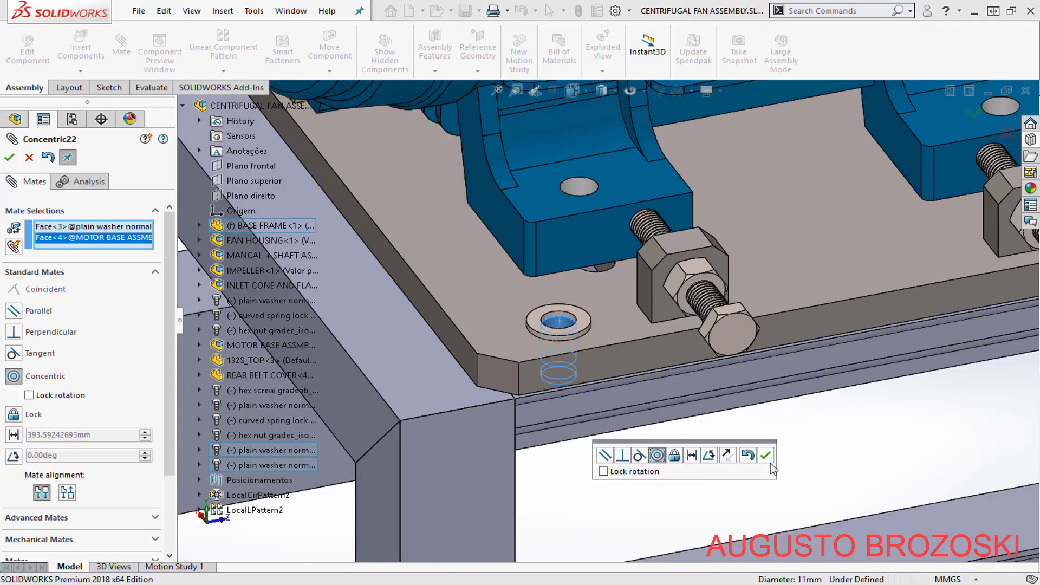
left_click(765, 454)
middle_click_drag(590, 408, 682, 403)
scroll(657, 357, "up", 3)
scroll(669, 379, "down", 3)
scroll(669, 379, "up", 4)
scroll(948, 320, "down", 5)
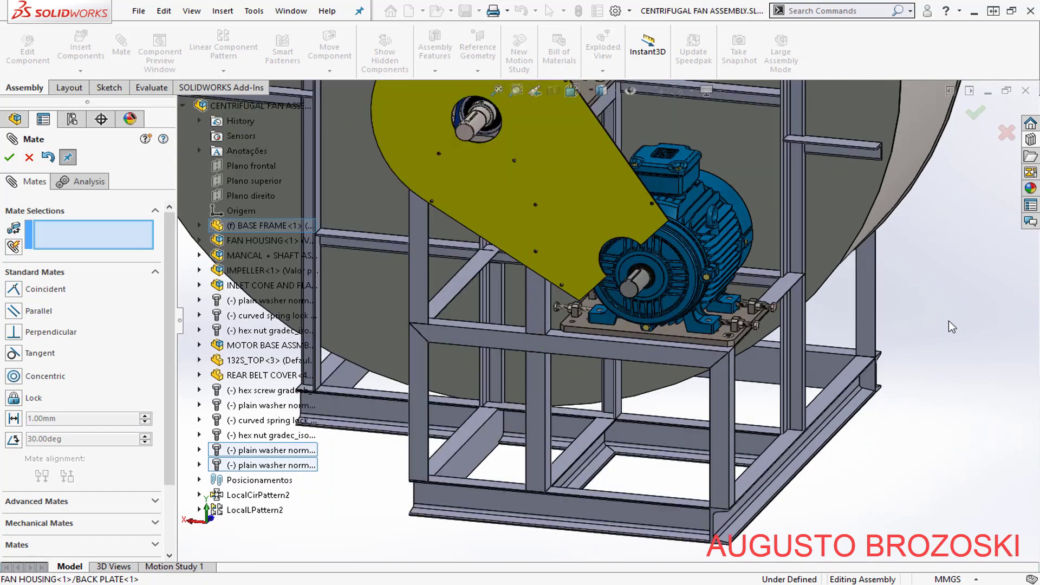
left_click(13, 159)
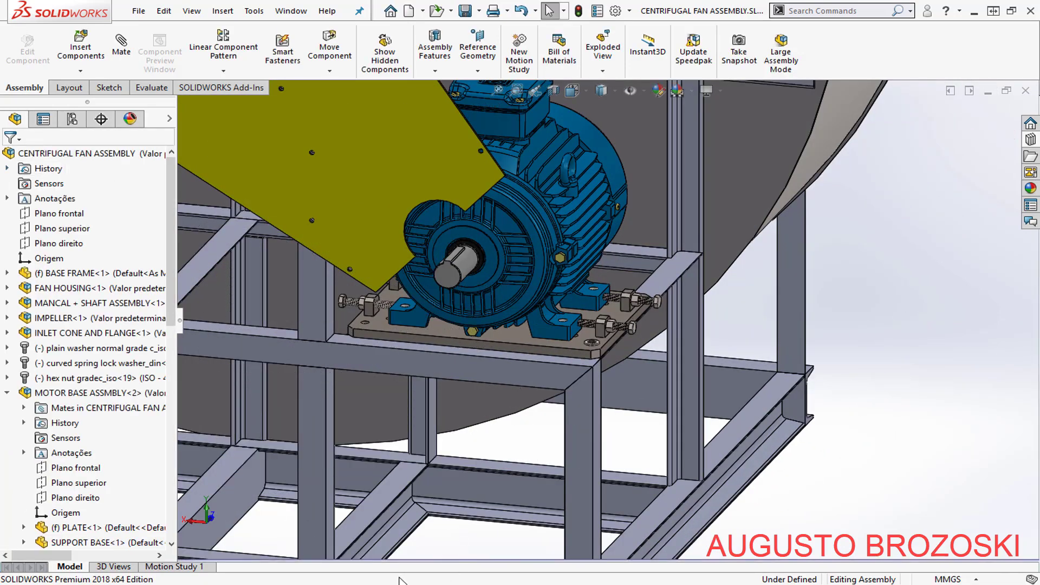
- Check the M10 hex bolt entry in the Adobe Acrobat Reader parts list, then browse SOLIDWORKS Toolbox to the DIN Hex Bolts and Screws category
left_click(401, 581)
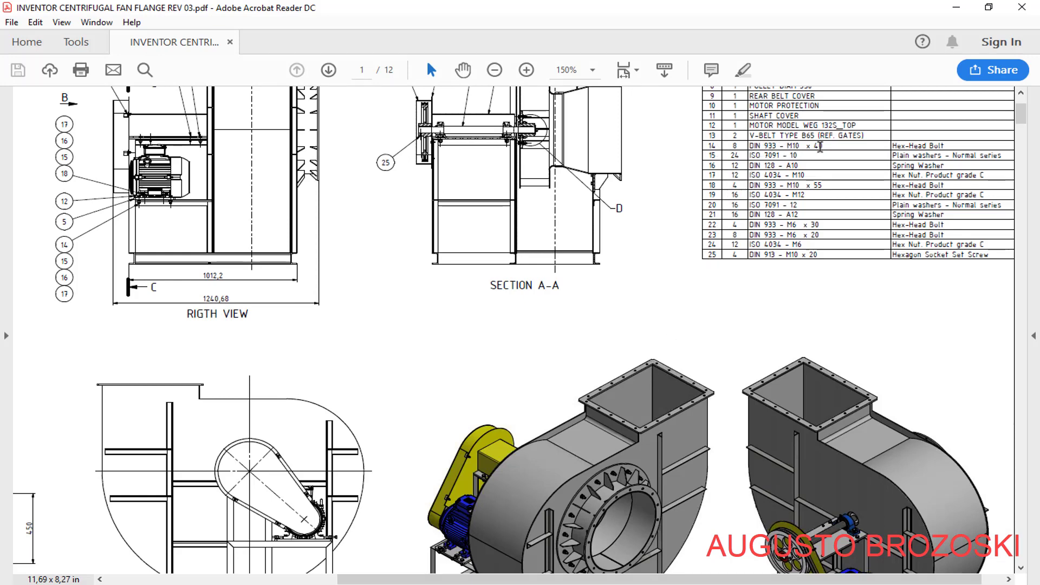
left_click(956, 8)
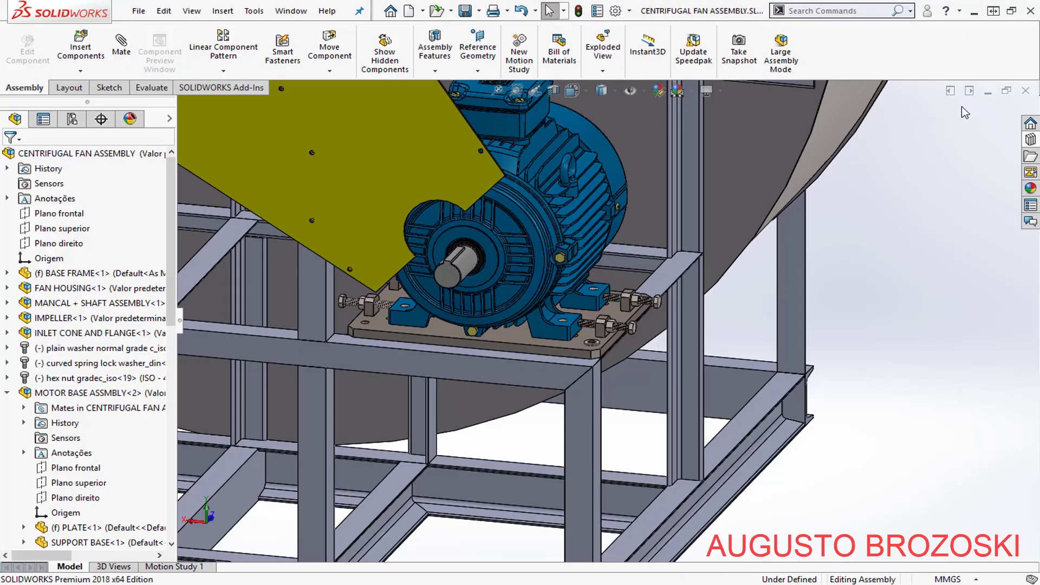
left_click(1031, 141)
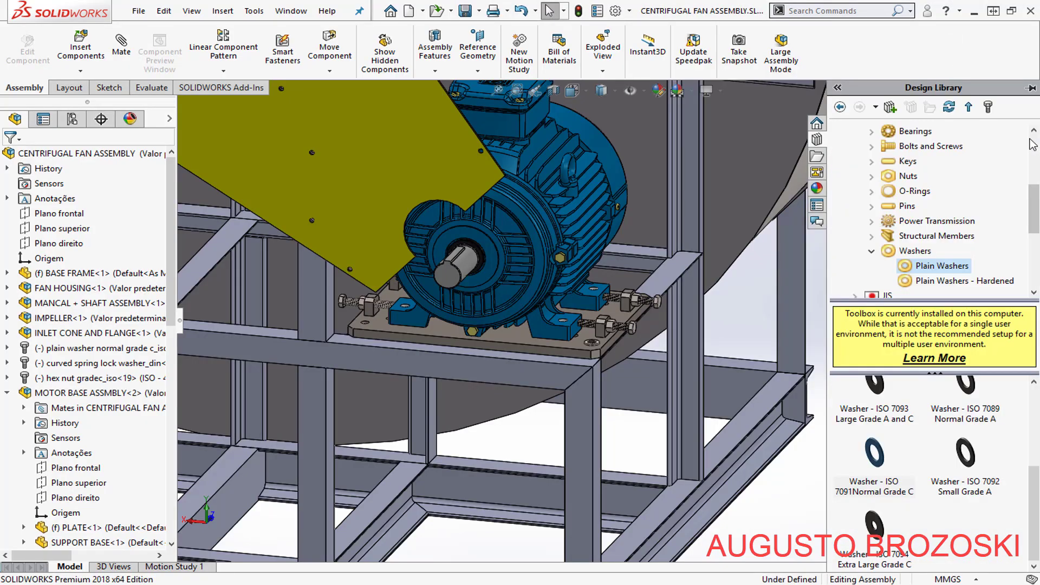
left_click(870, 252)
scroll(850, 208, "up", 2)
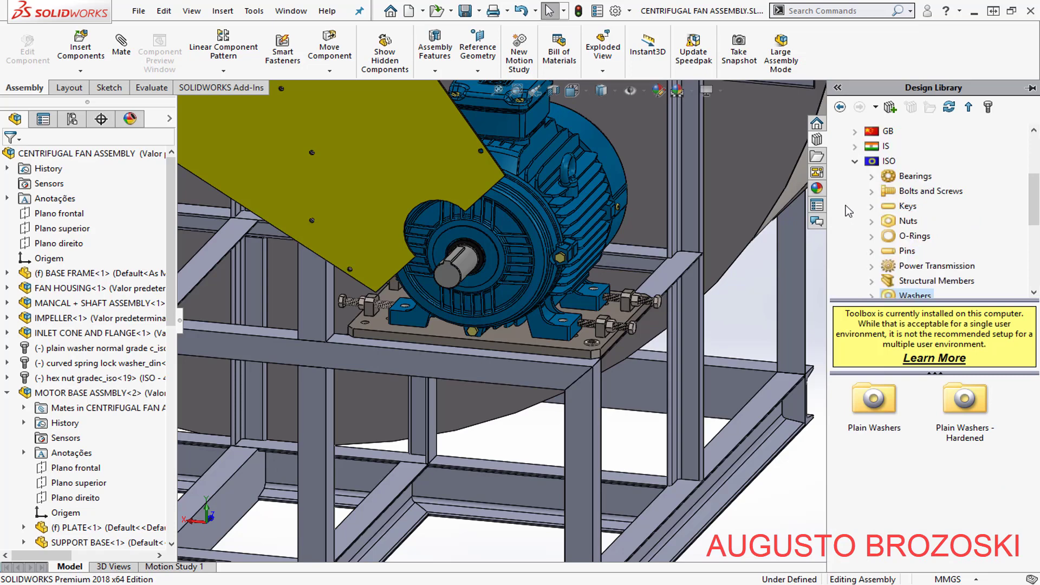
left_click(855, 162)
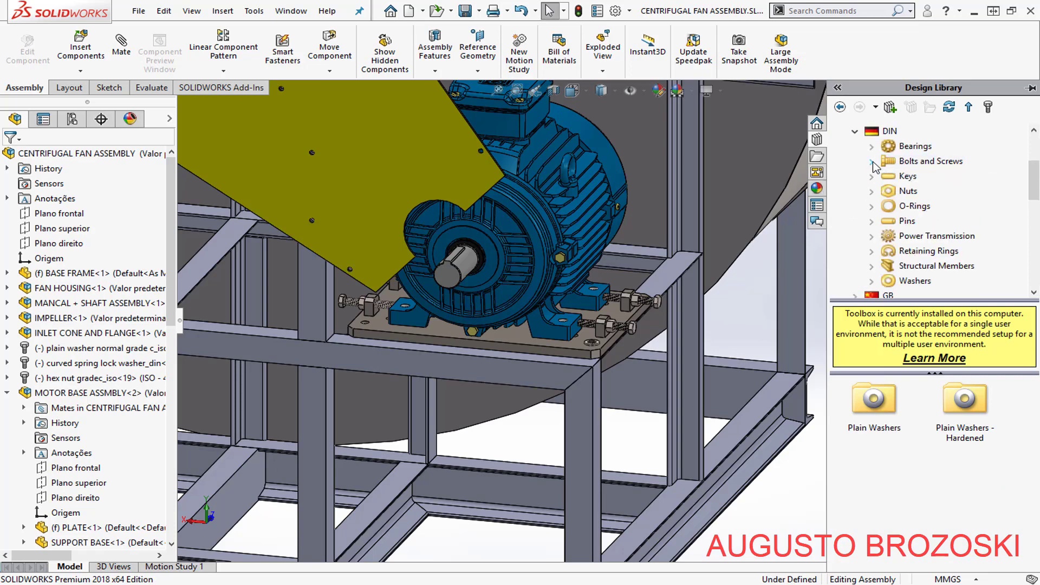
left_click(871, 162)
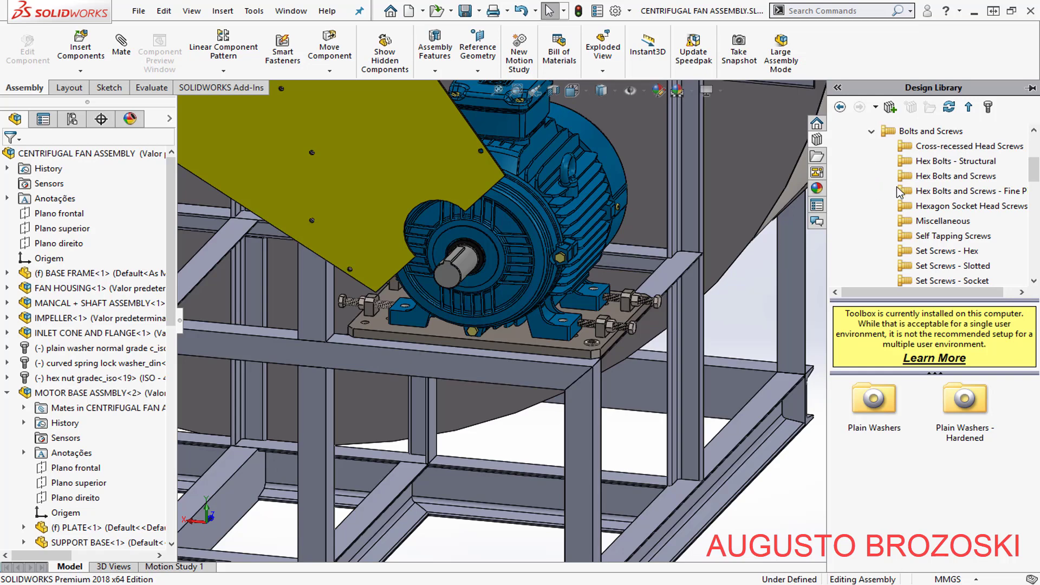
left_click(949, 177)
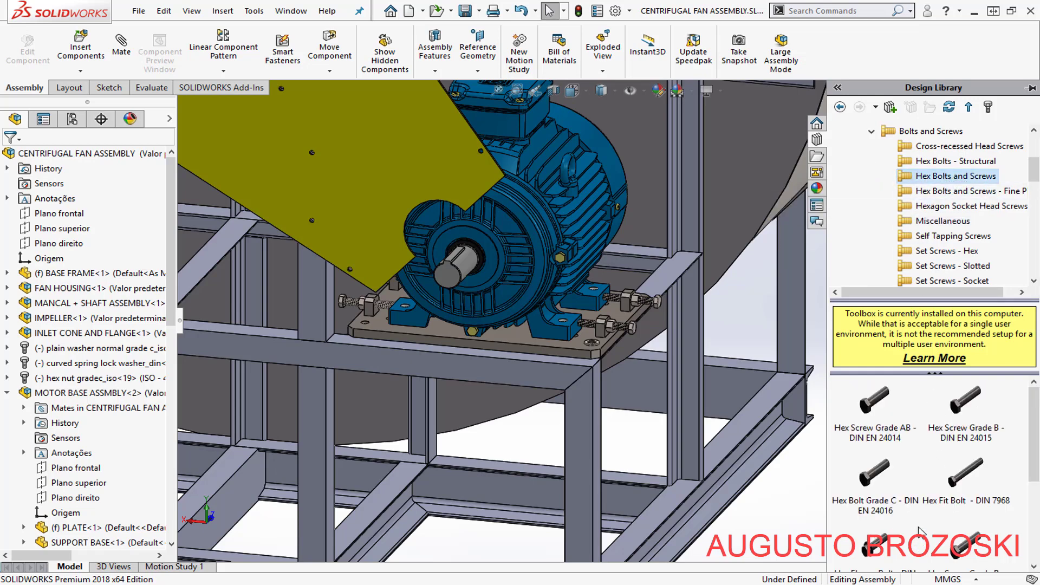
scroll(918, 530, "down", 5)
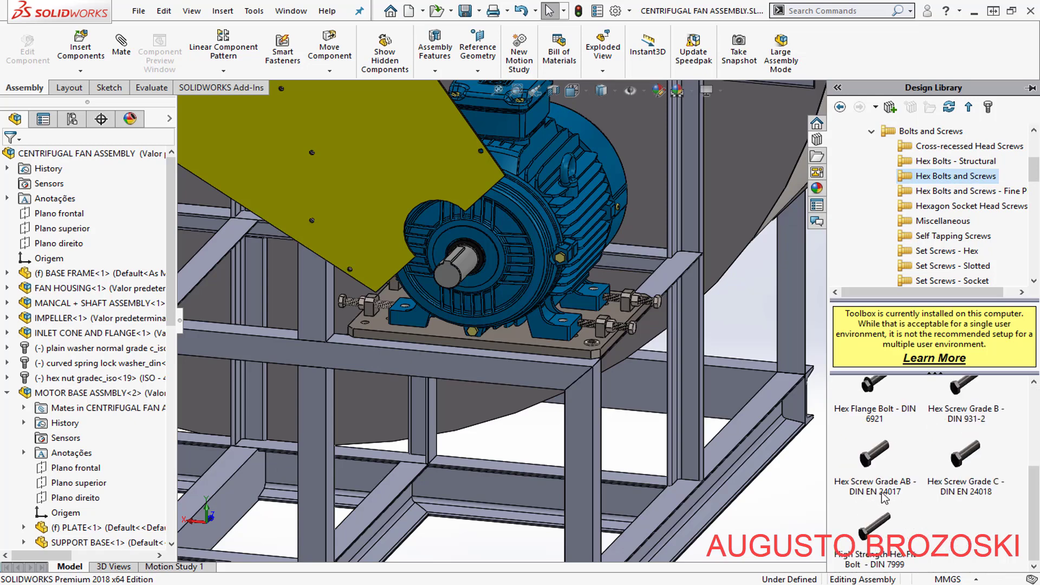
mouse_move(884, 498)
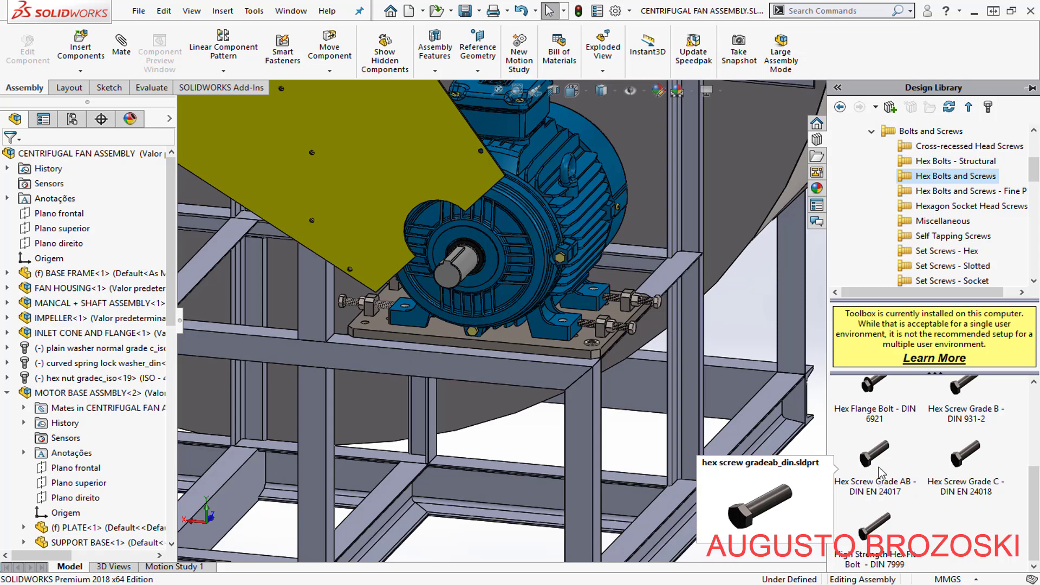
- Insert one DIN EN 24017 Grade AB hex screw, size M10, length 40, with cosmetic thread display, into the free space beside the frame
left_click_drag(881, 470, 739, 319)
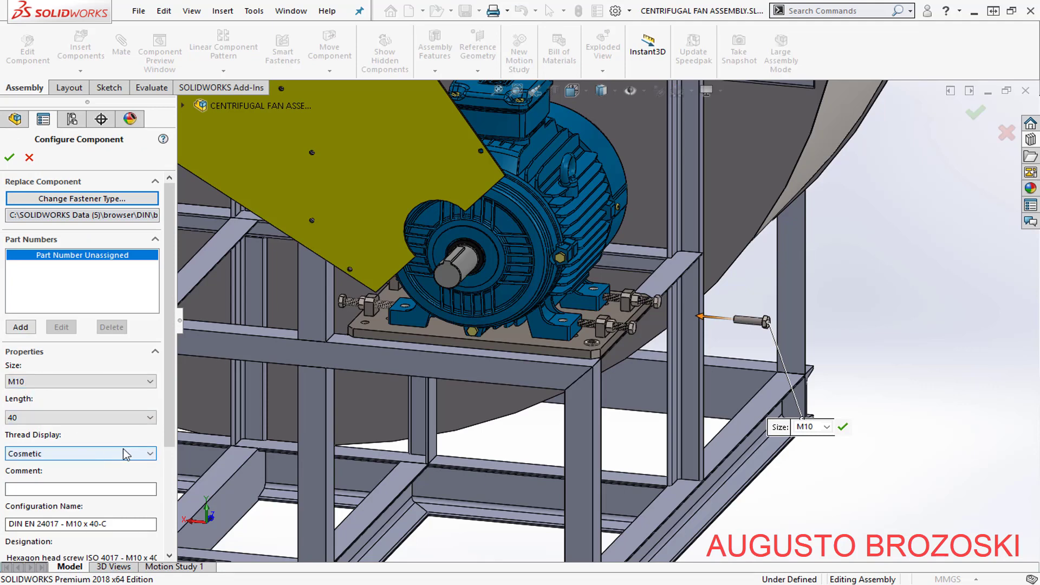
scroll(750, 323, "down", 2)
scroll(750, 322, "down", 3)
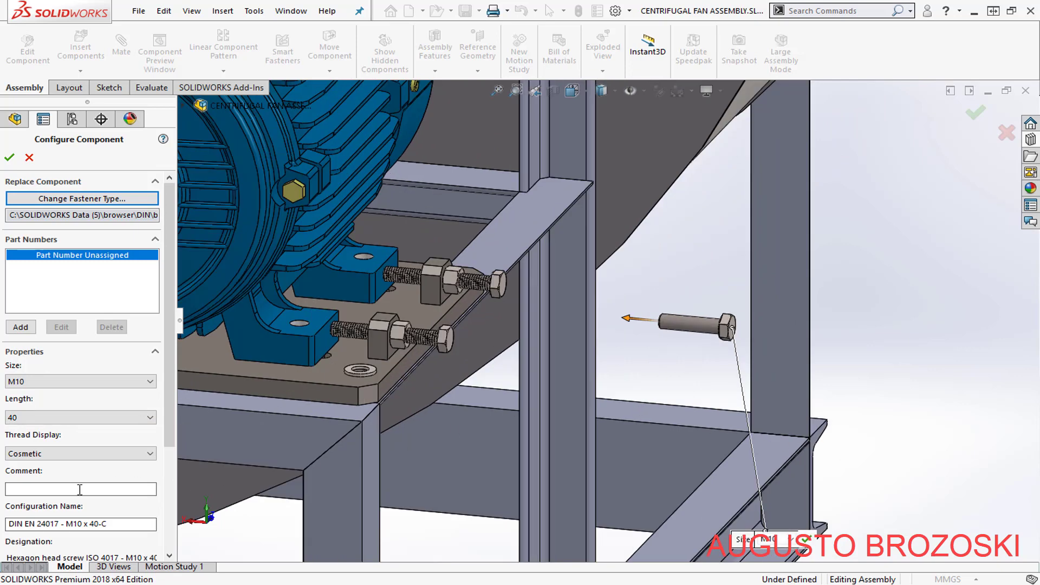
left_click(145, 455)
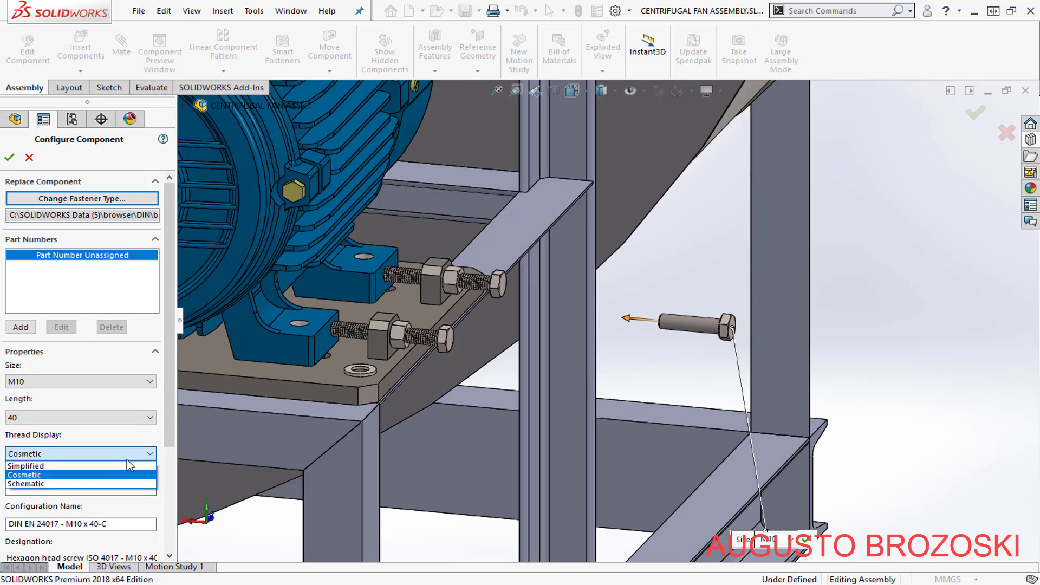
left_click(69, 476)
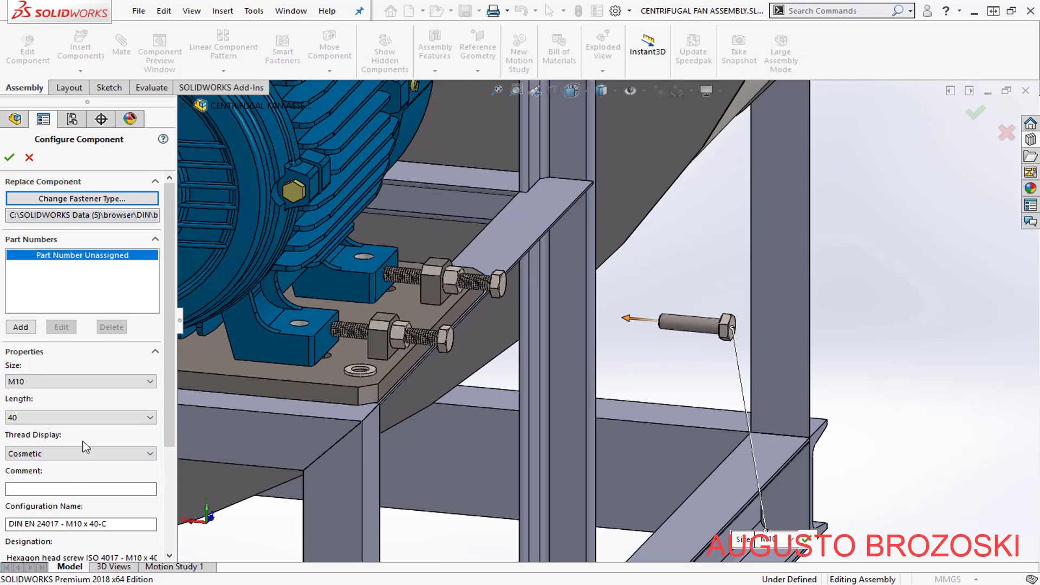
left_click(9, 159)
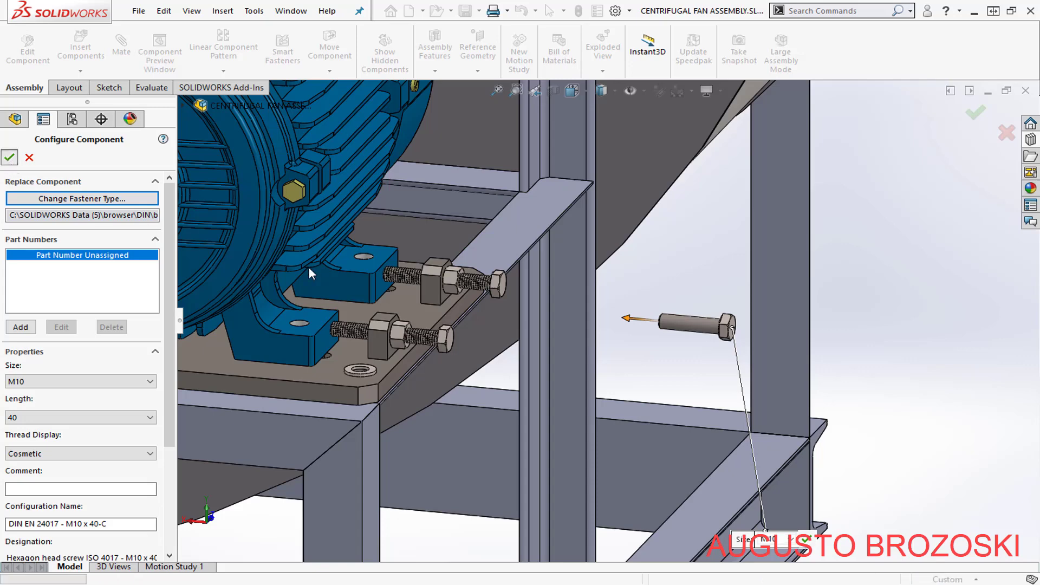
left_click(689, 309)
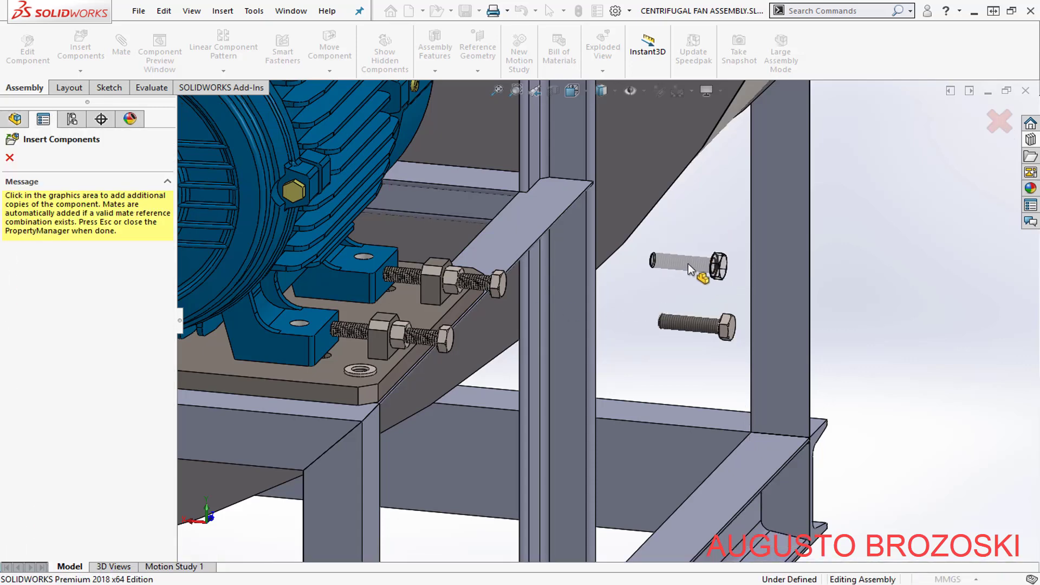
key("Escape")
- Add a coincident mate between the underside of the new hex screw's head and the top face of the washer on the motor base plate
scroll(703, 355, "down", 3)
scroll(701, 338, "down", 1)
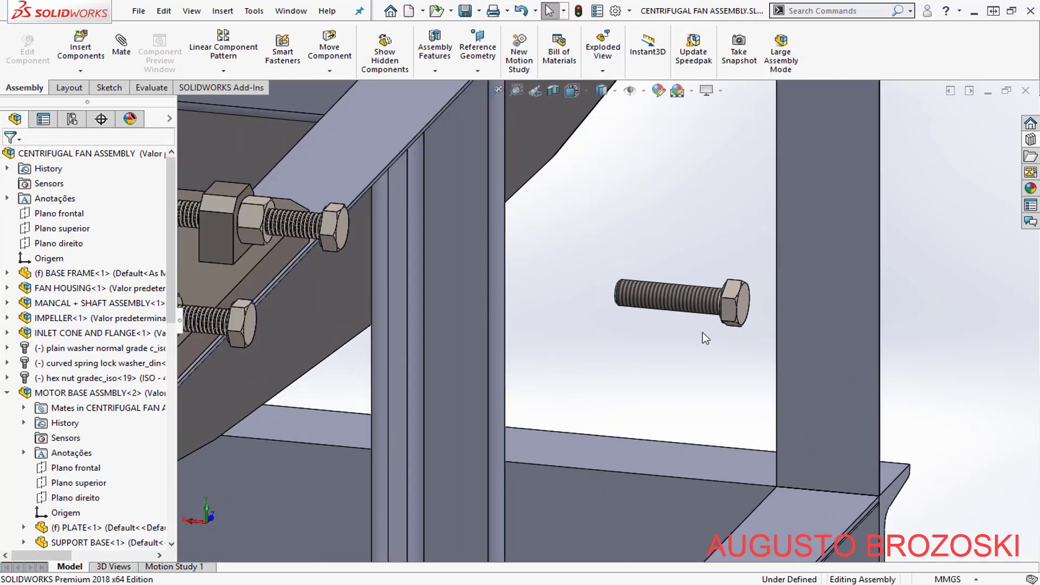
middle_click_drag(724, 319, 750, 310)
scroll(745, 290, "down", 1)
scroll(745, 290, "down", 3)
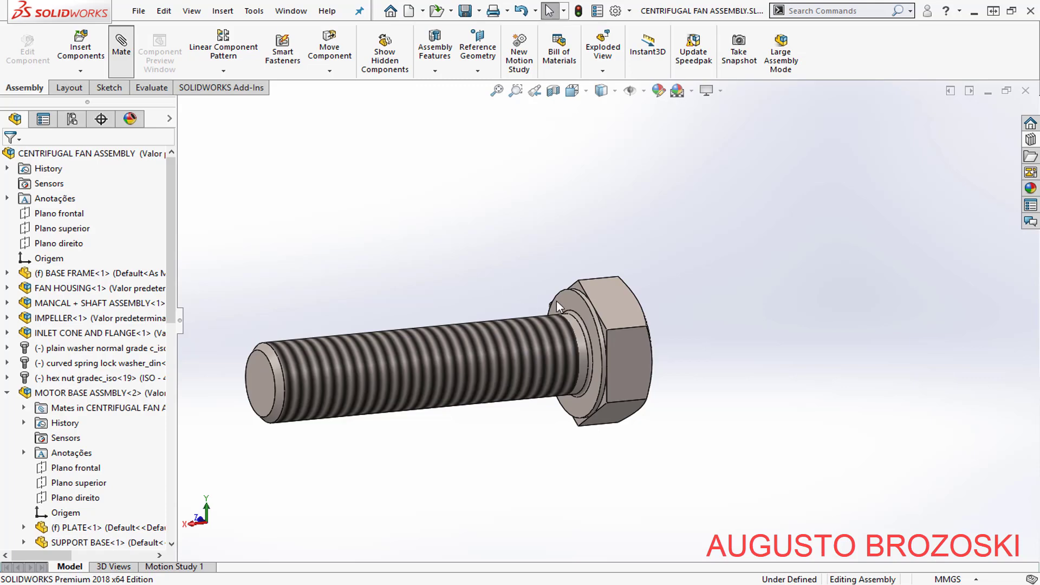
left_click(573, 304)
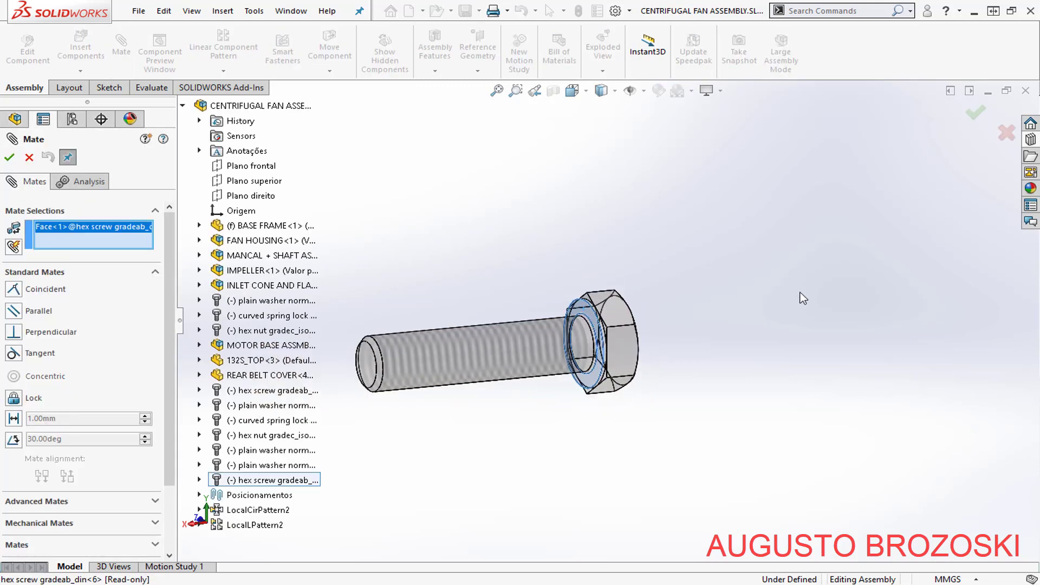
scroll(781, 289, "up", 6)
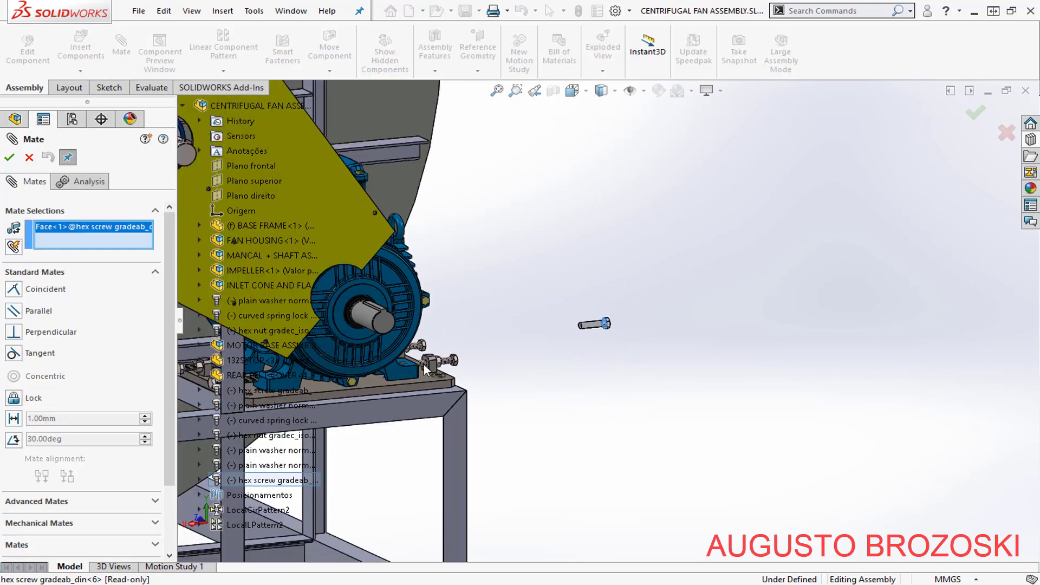
scroll(423, 364, "down", 10)
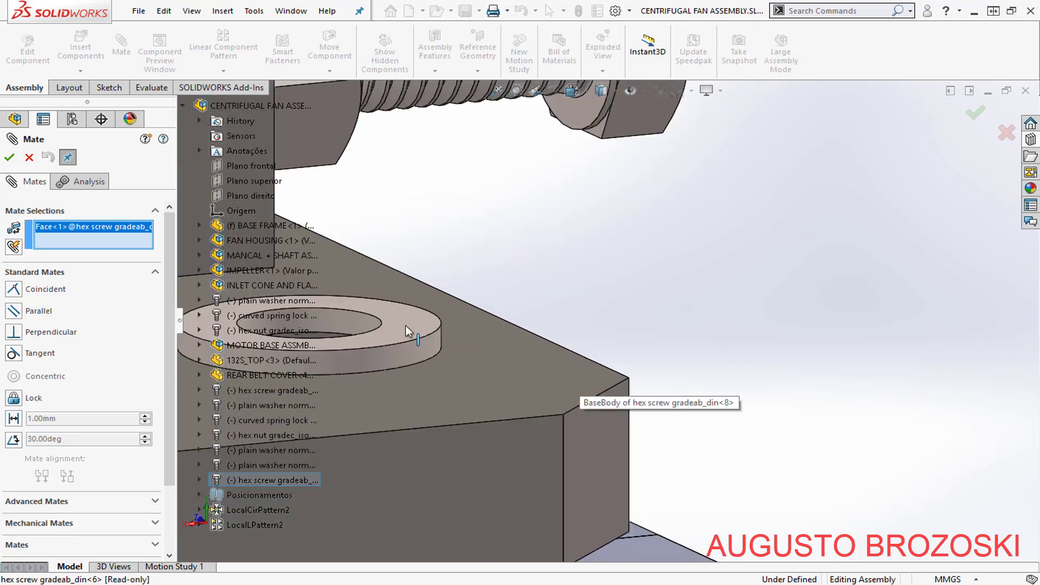
left_click(406, 325)
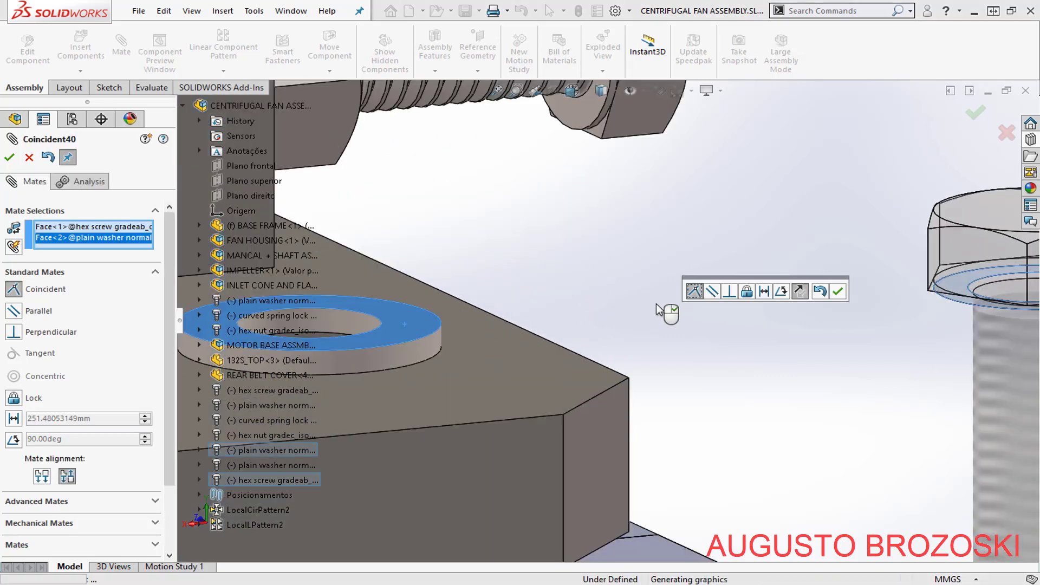
scroll(763, 314, "up", 3)
left_click(837, 293)
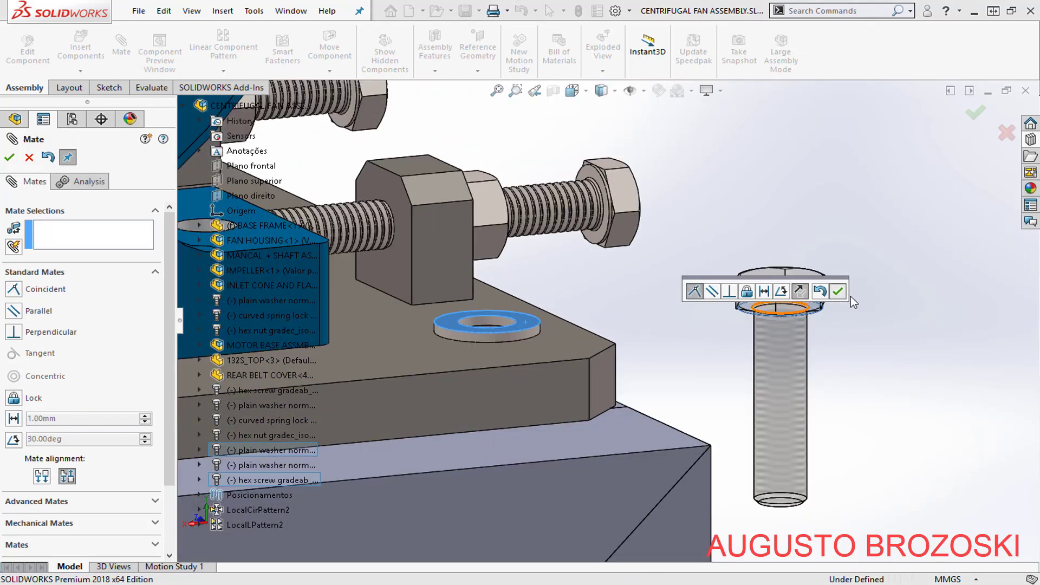
- Add a concentric mate between the new hex screw's shank and the inner face of the washer on the motor base plate
left_click(795, 356)
scroll(490, 317, "down", 4)
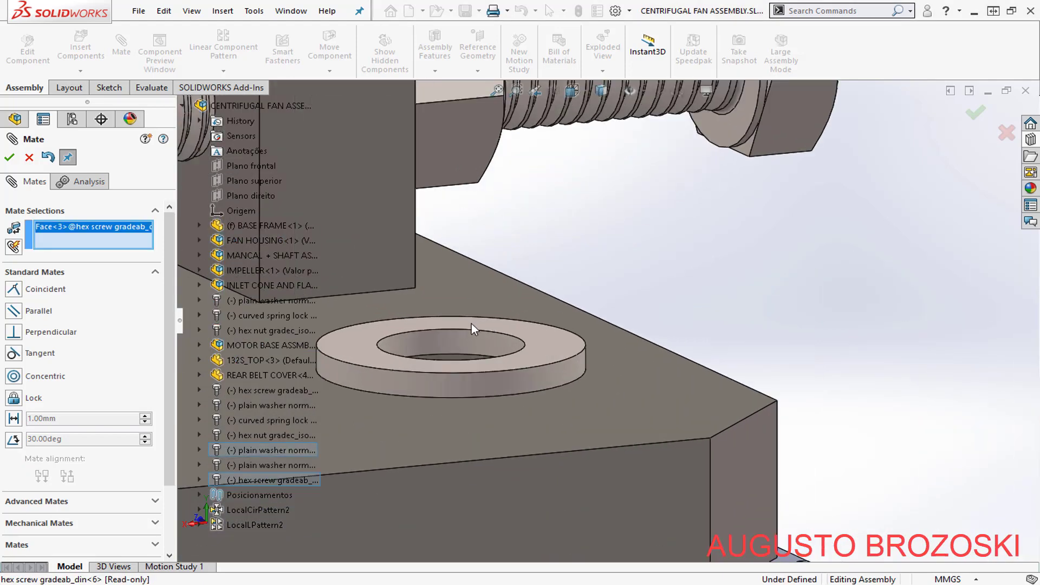
left_click(446, 341)
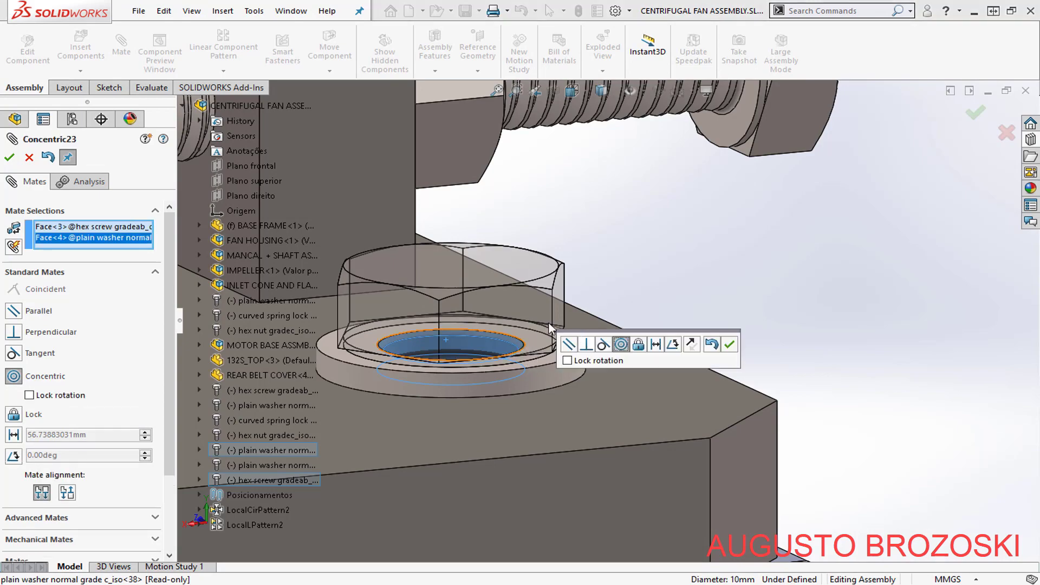
left_click(730, 344)
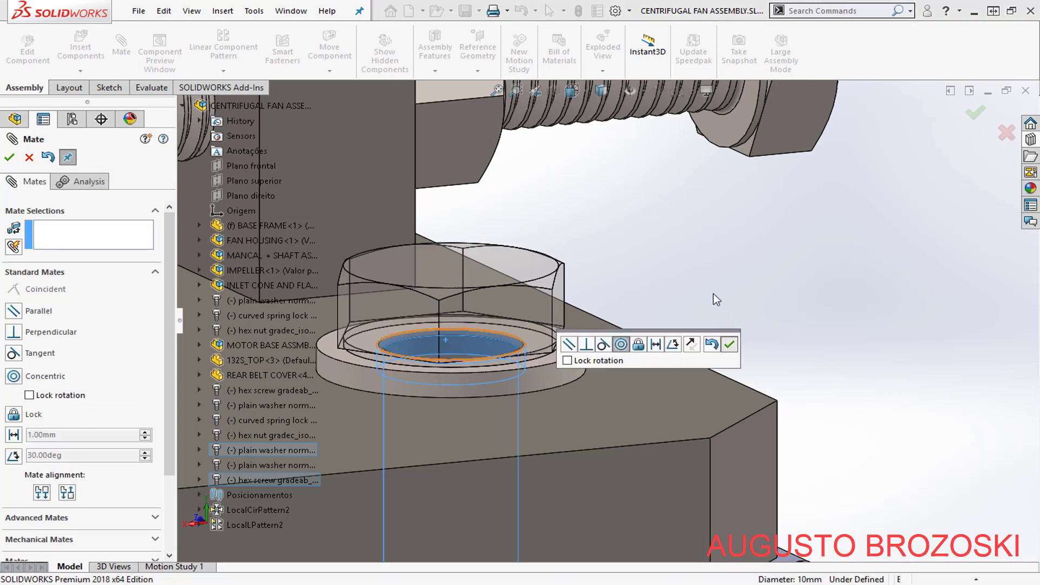
- Add a parallel mate between a flat of the hex screw's head and the motor base plate's long side face, and finish mating
scroll(652, 301, "up", 2)
middle_click_drag(591, 313, 559, 334)
scroll(613, 324, "down", 3)
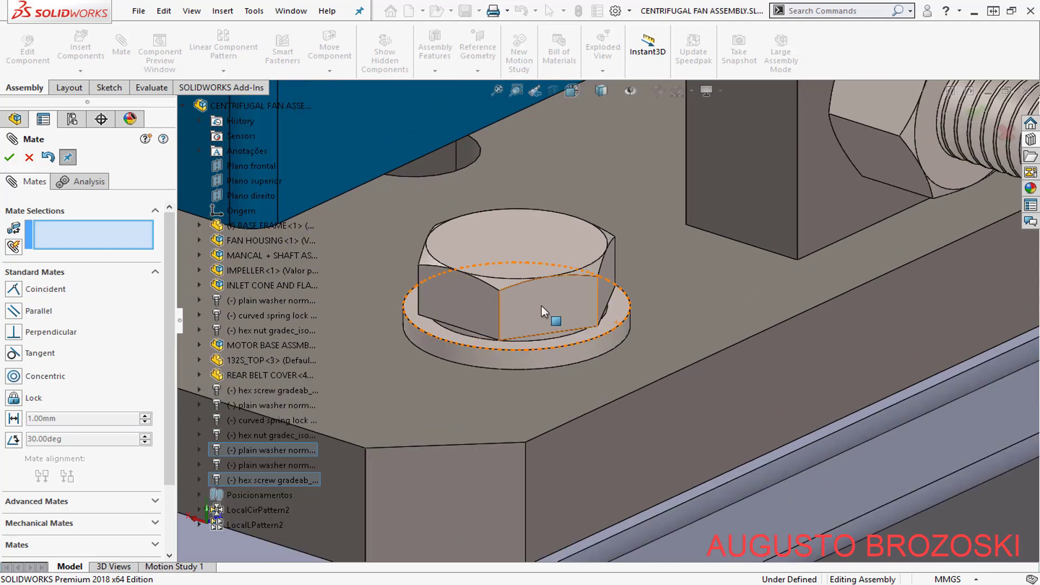
left_click(541, 304)
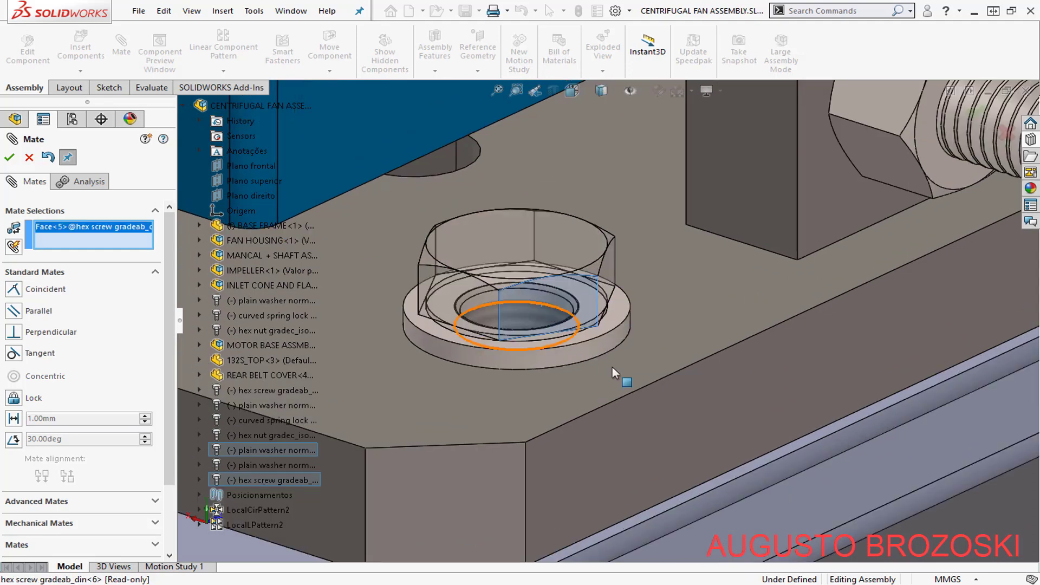
left_click(670, 396)
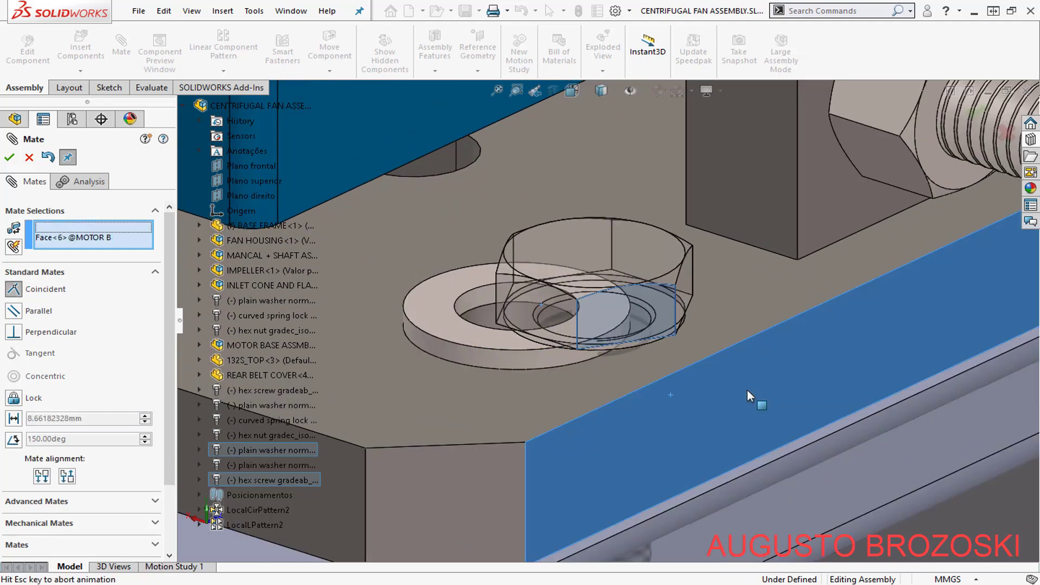
left_click(40, 311)
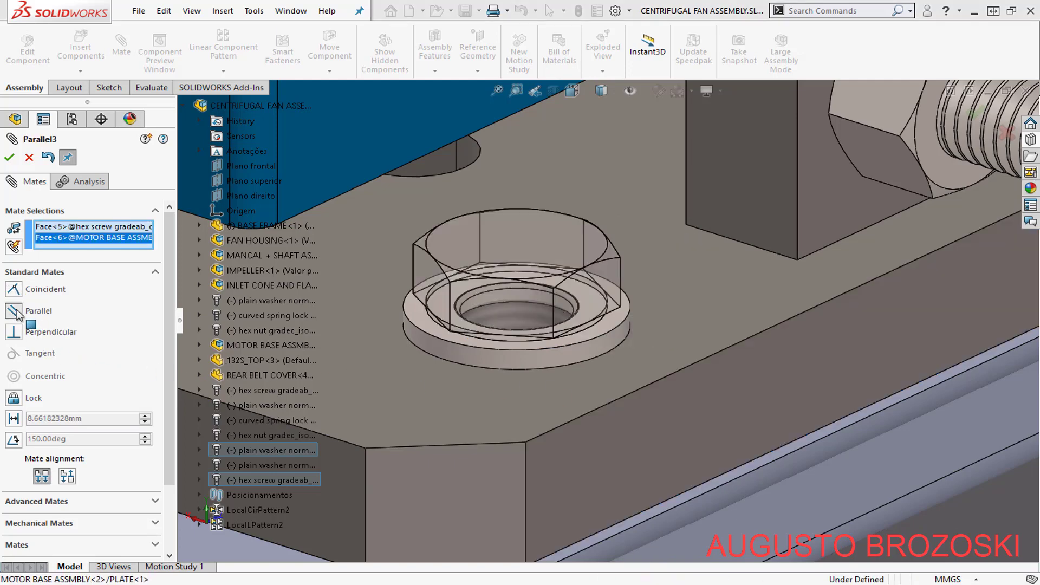
scroll(582, 338, "up", 5)
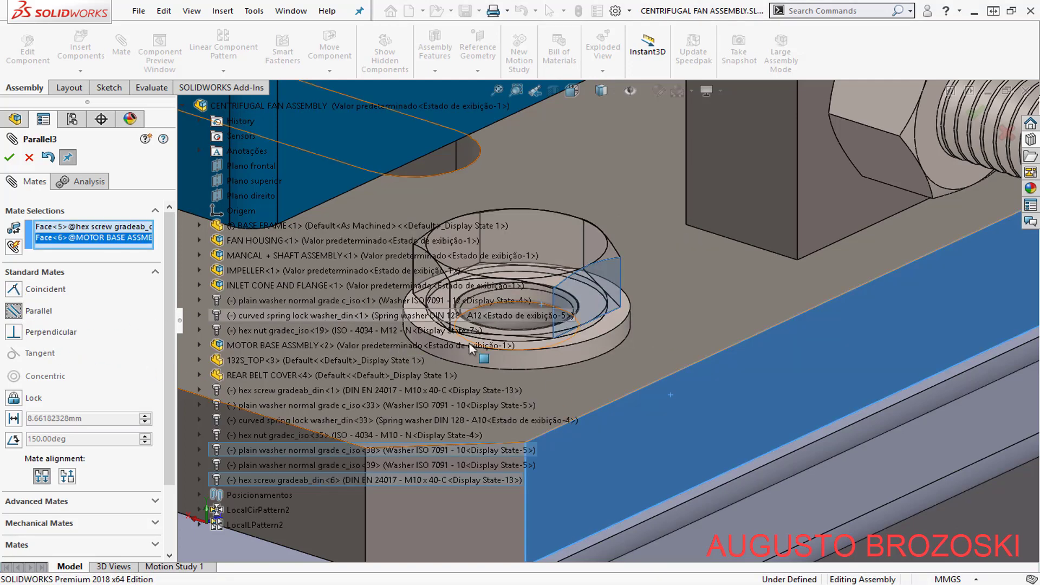
scroll(589, 334, "up", 2)
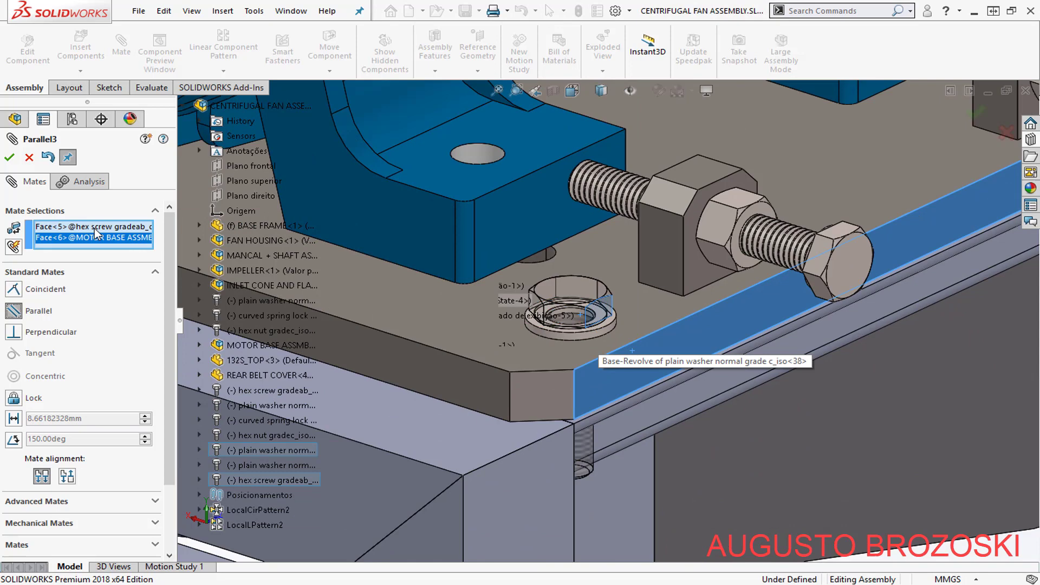
left_click(9, 158)
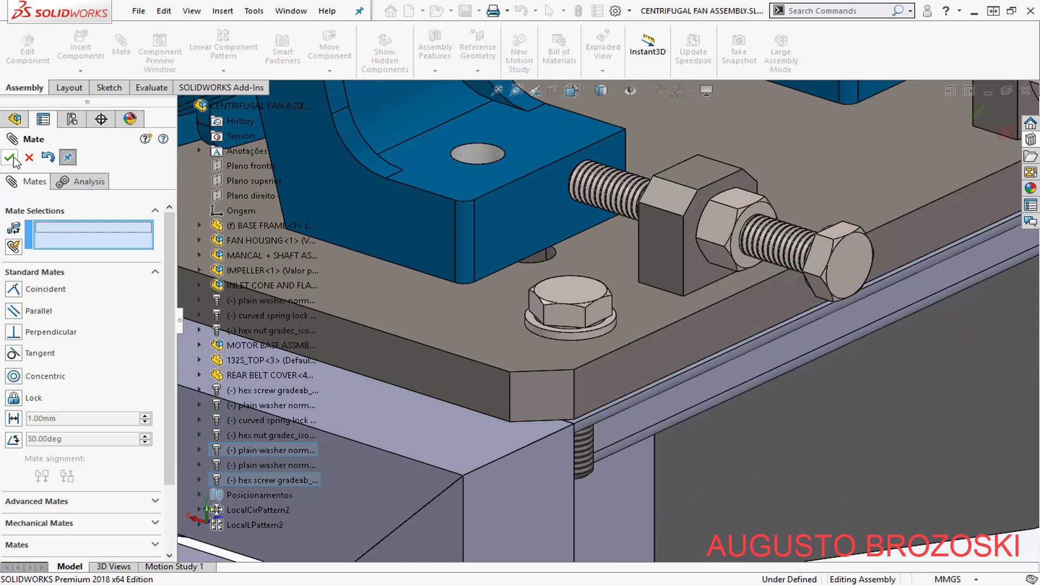
left_click(9, 158)
- Check the M10 fastener entries in the Adobe Acrobat Reader parts list, then browse SOLIDWORKS Toolbox to the DIN Spring Lock Washers category
scroll(588, 357, "down", 2)
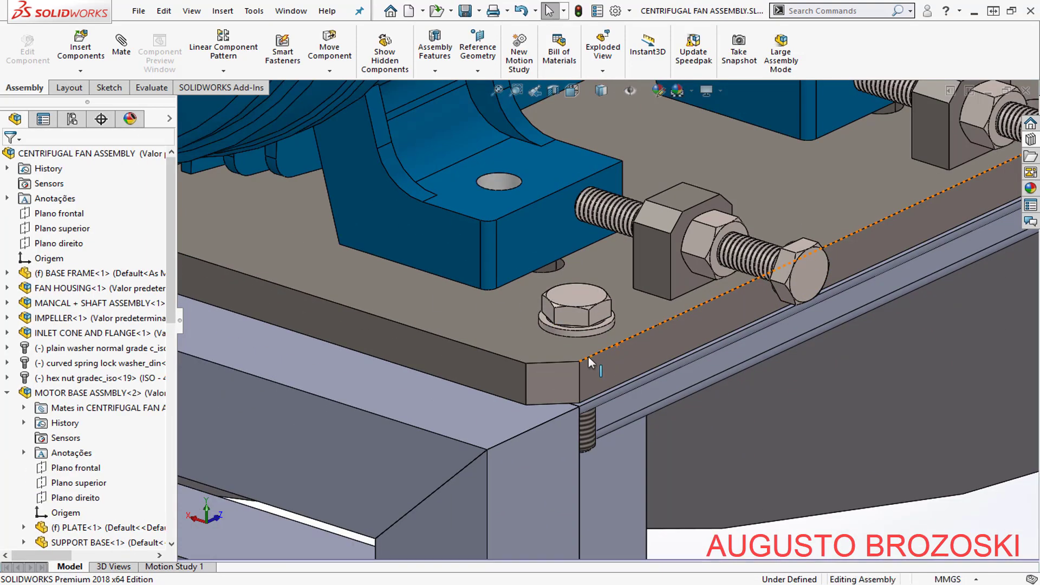
middle_click_drag(588, 356, 573, 293)
scroll(597, 312, "up", 1)
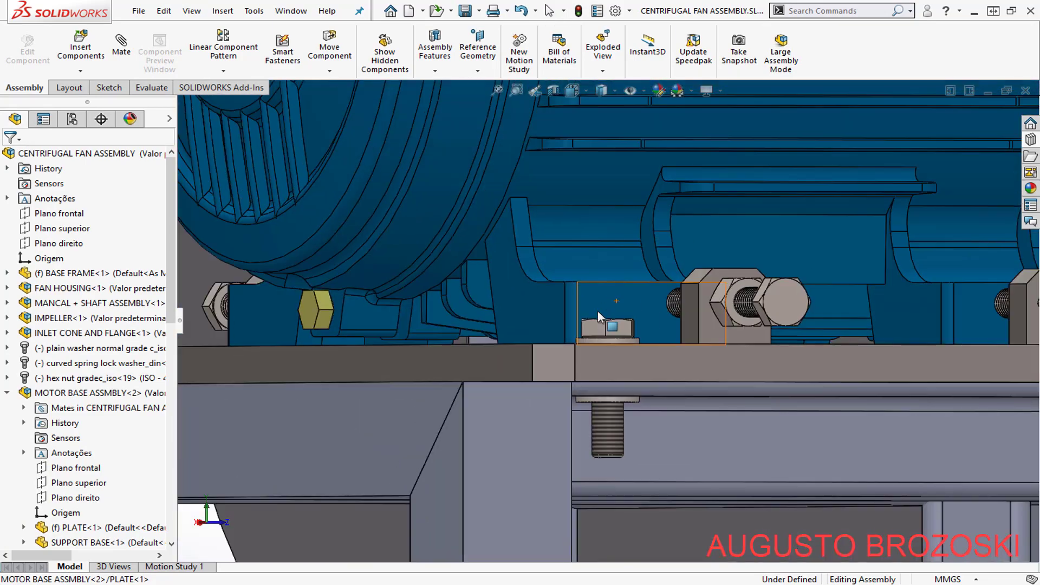
scroll(598, 313, "up", 4)
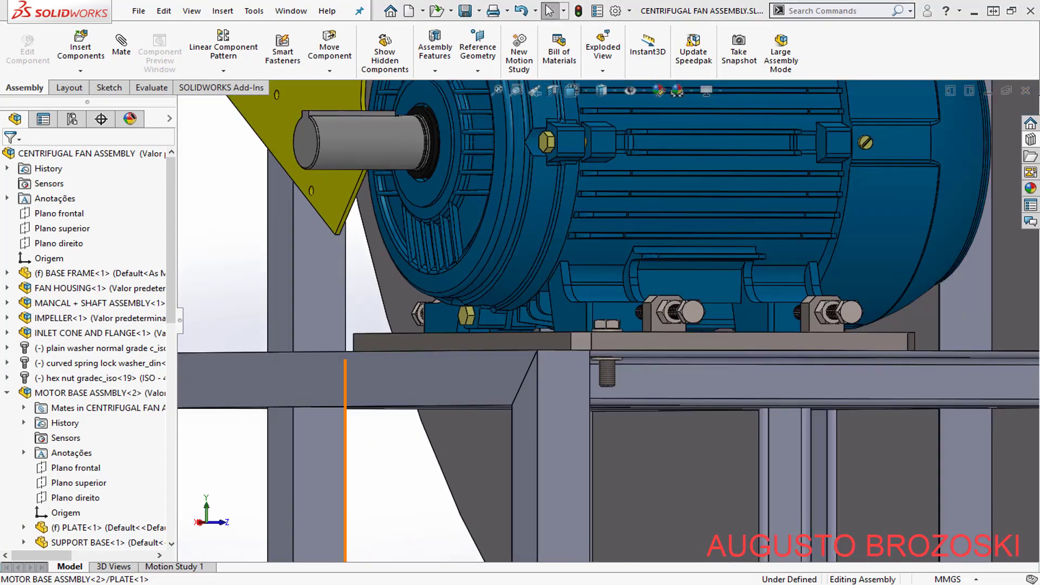
key("alt+Tab")
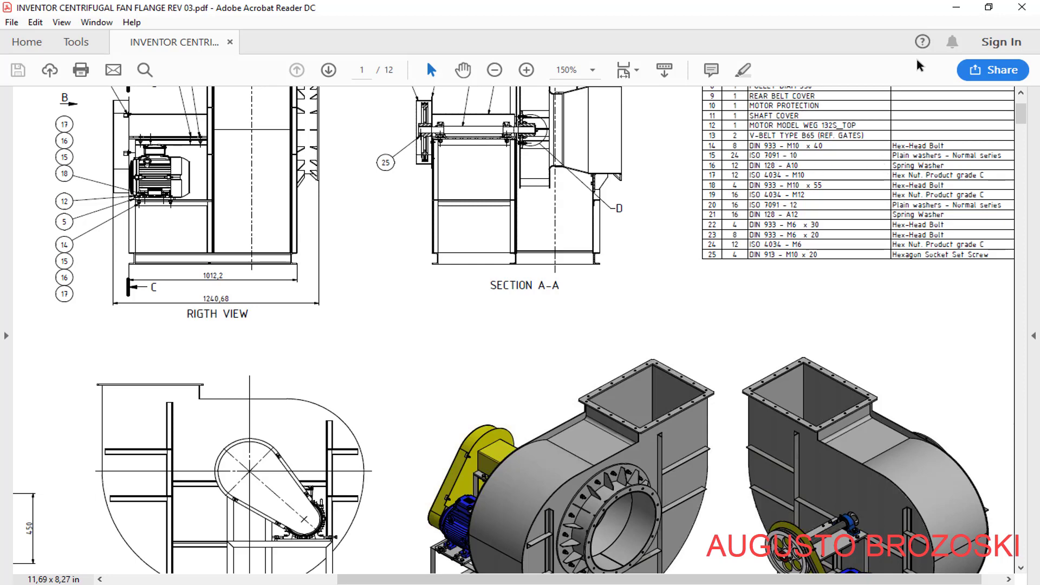
left_click(956, 7)
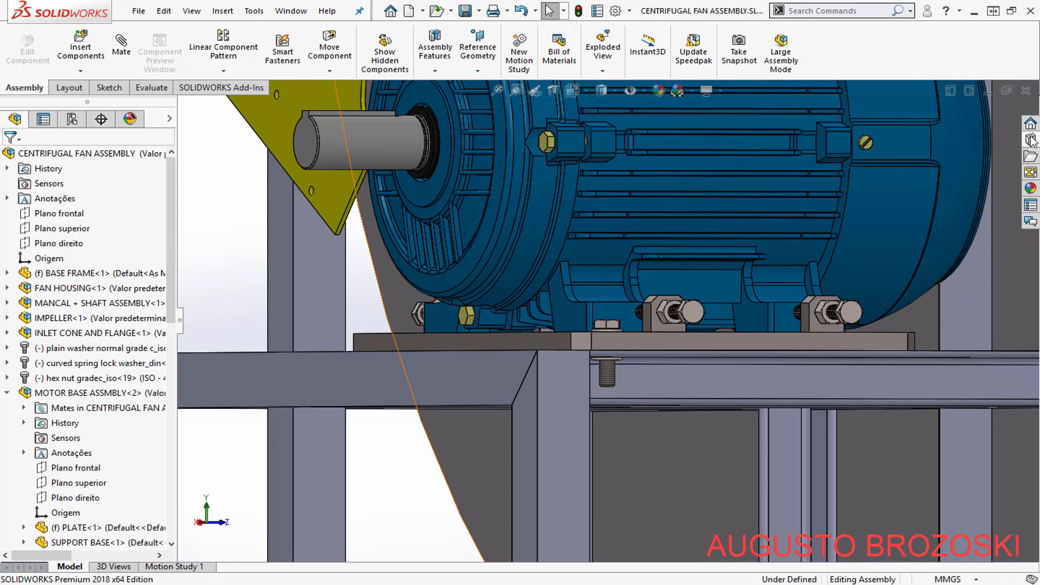
left_click(1030, 157)
left_click(871, 132)
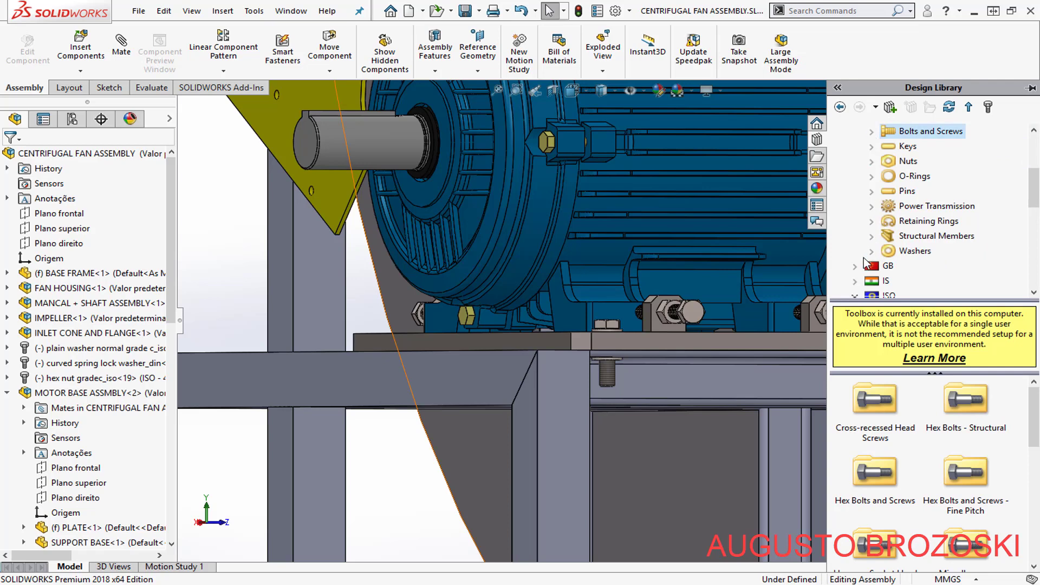
left_click(871, 251)
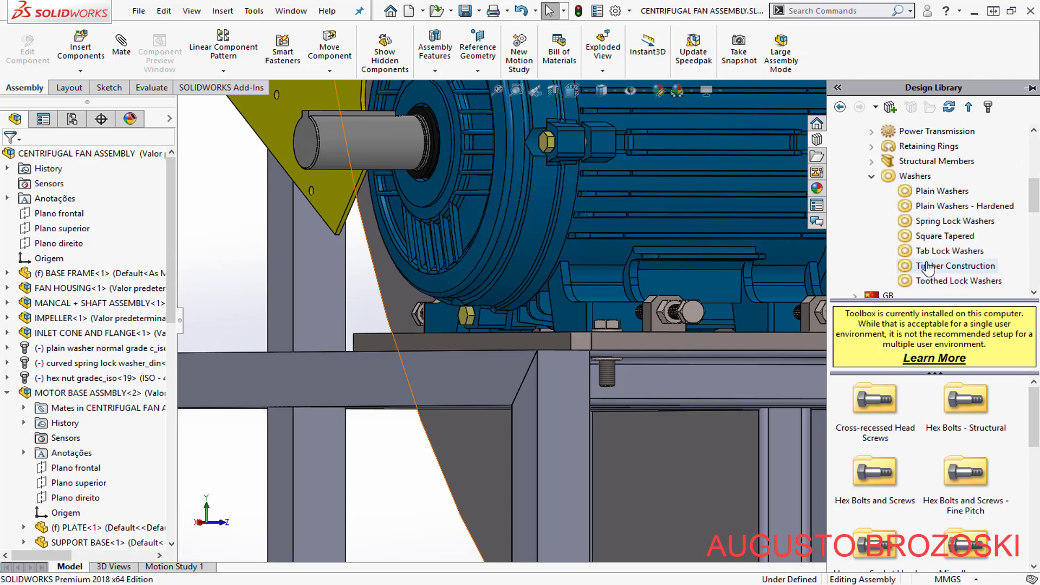
left_click(926, 222)
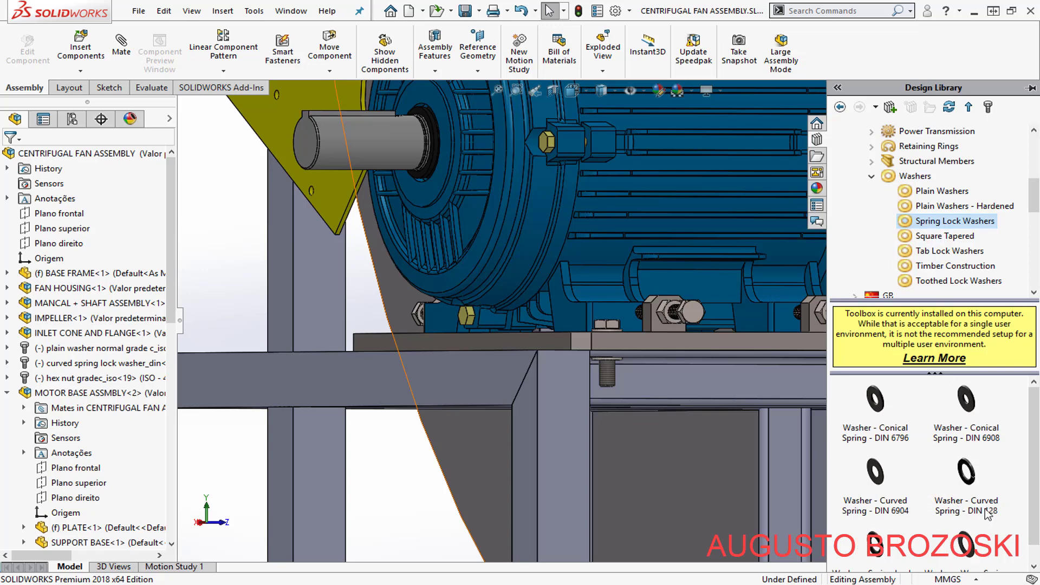
- Insert one DIN 128 curved spring washer, size 10, into the free space beside the frame
left_click_drag(966, 485, 403, 471)
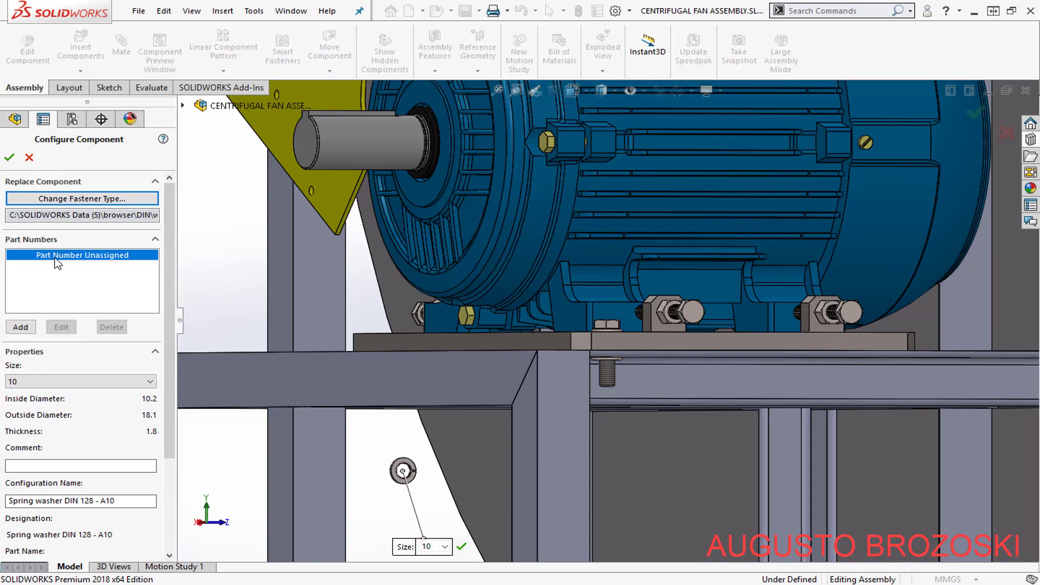
left_click(10, 157)
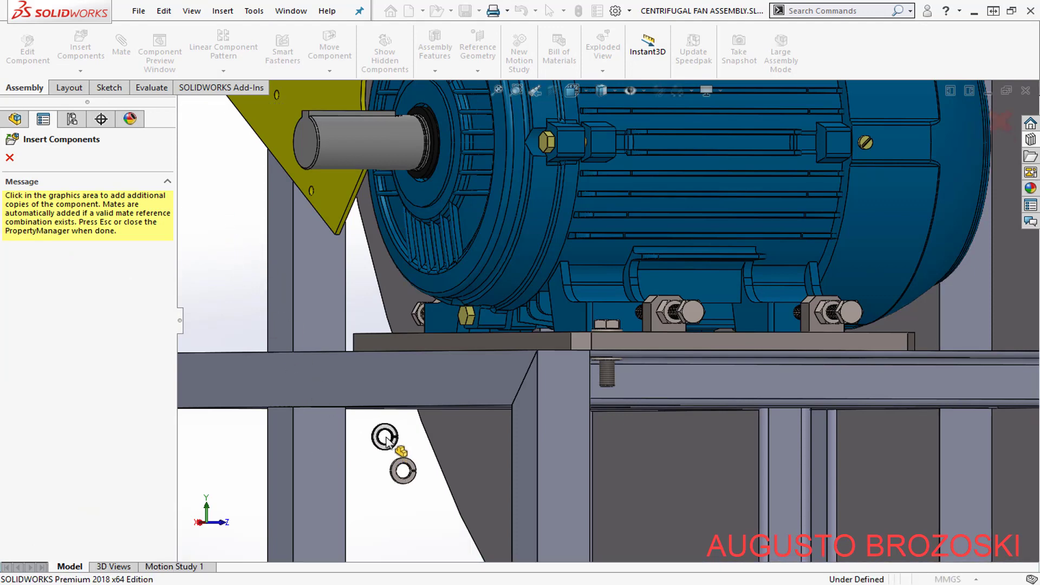
key("Escape")
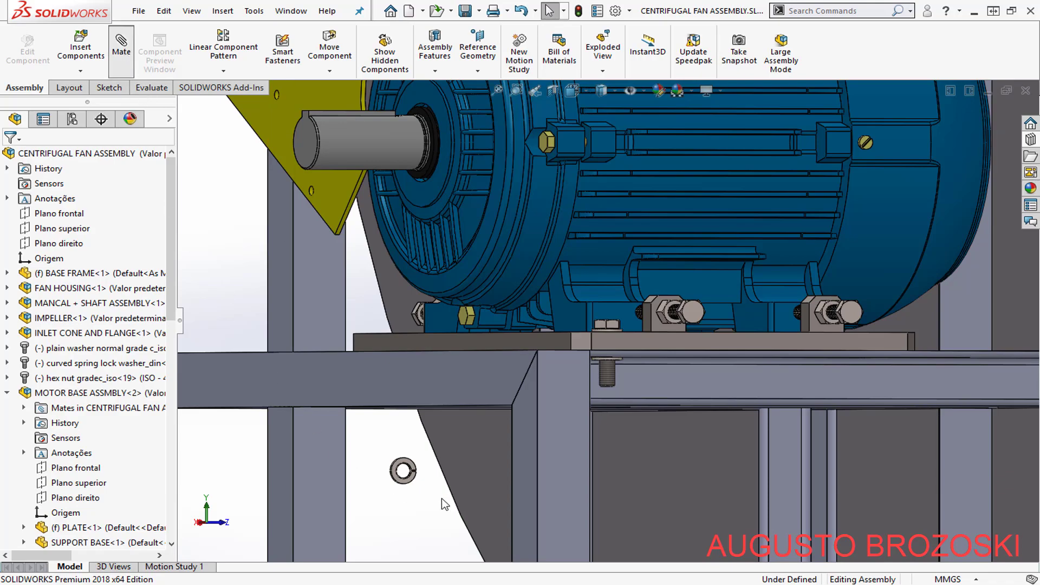
- Add a coincident mate between the flat face of the spring washer and the underside of the plain washer beneath the frame flange
scroll(420, 466, "down", 8)
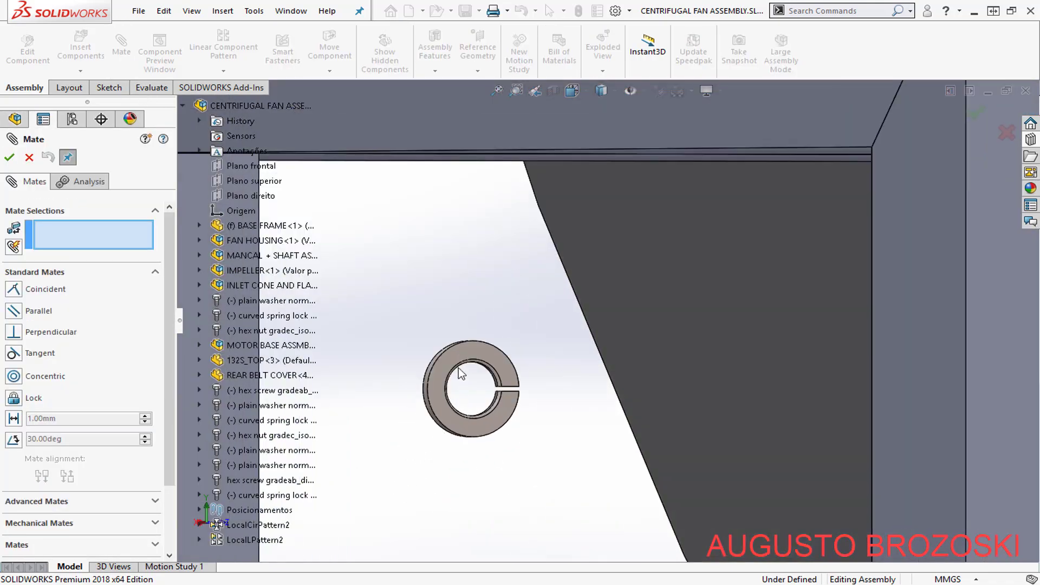
left_click(460, 373)
scroll(422, 417, "up", 5)
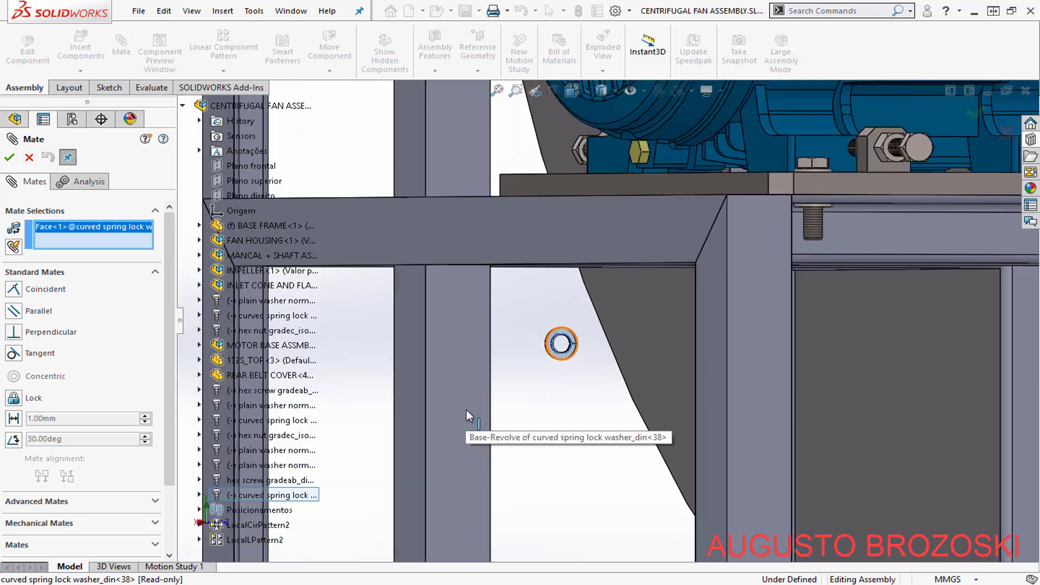
scroll(801, 271, "down", 6)
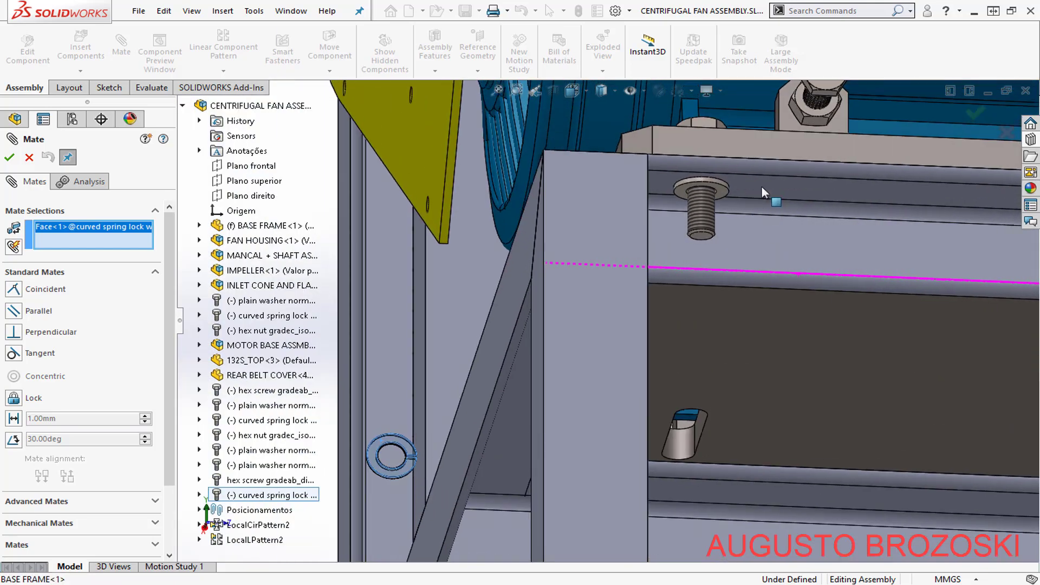
scroll(753, 184, "down", 4)
left_click(605, 296)
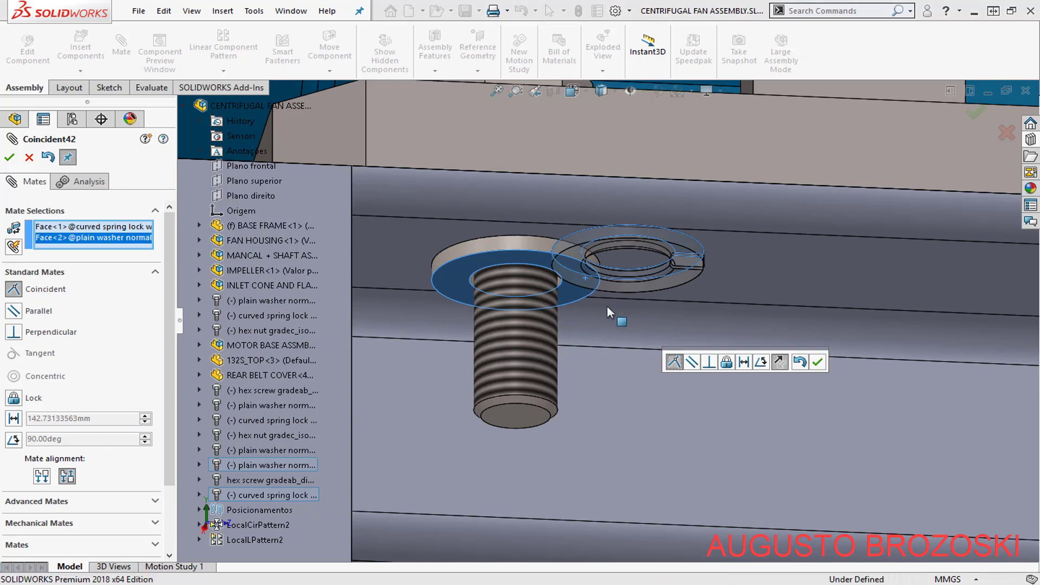
middle_click_drag(608, 312, 615, 343)
left_click(818, 363)
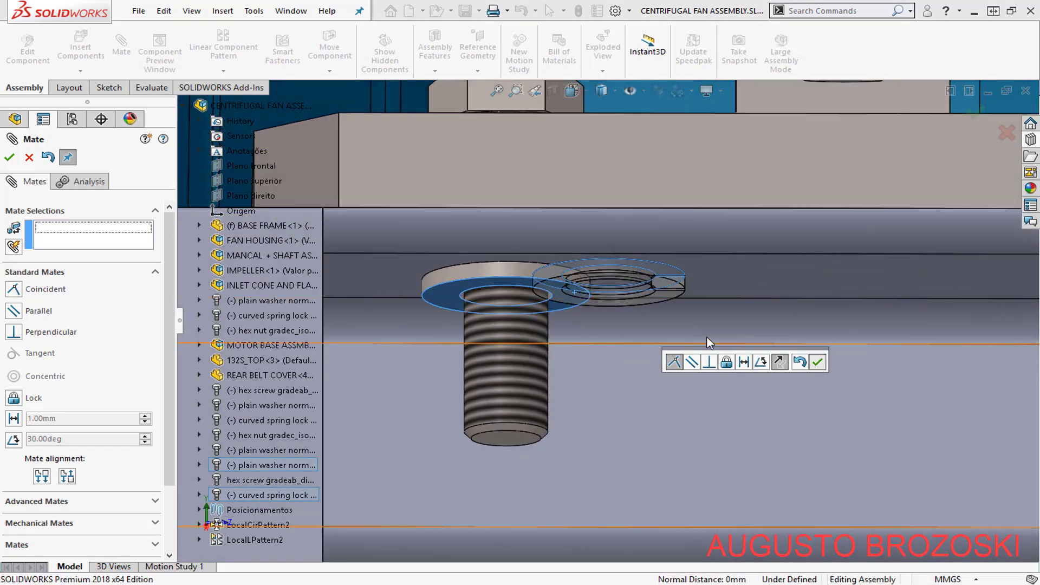
- Add a concentric mate between the outer faces of the spring washer and the lower plain washer, and finish mating
scroll(577, 300, "down", 5)
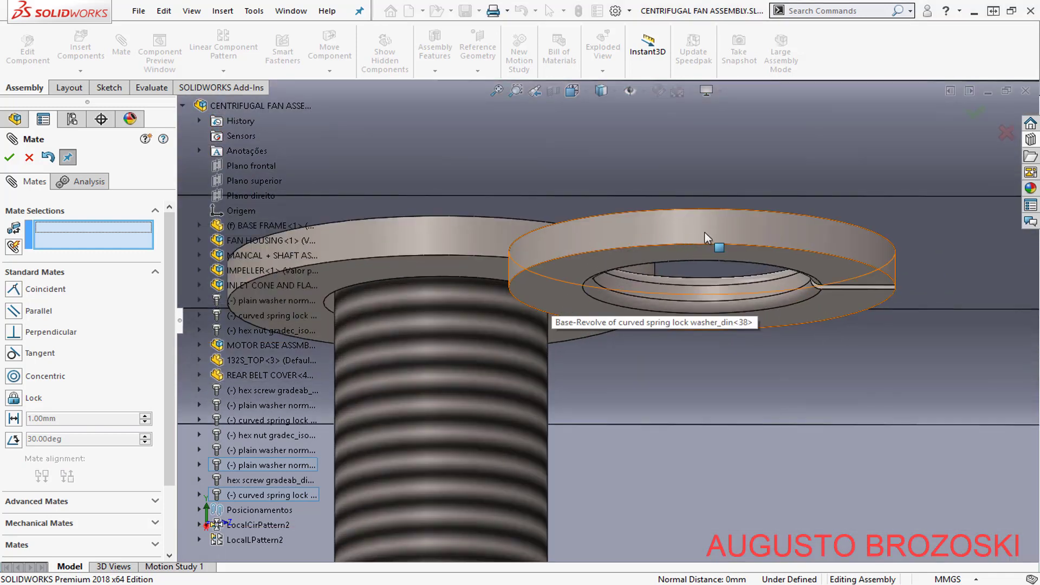
left_click(710, 227)
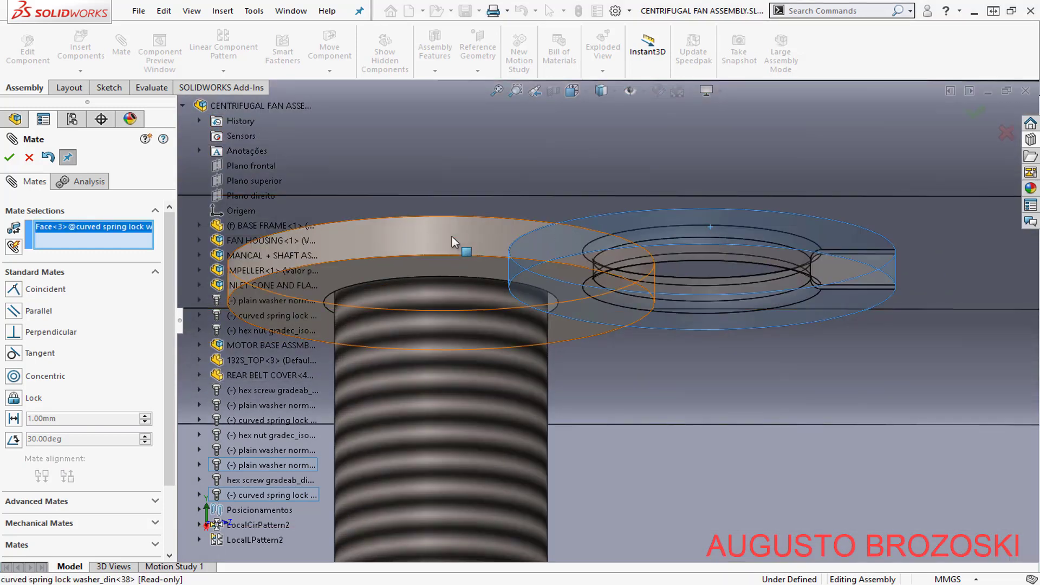
left_click(433, 240)
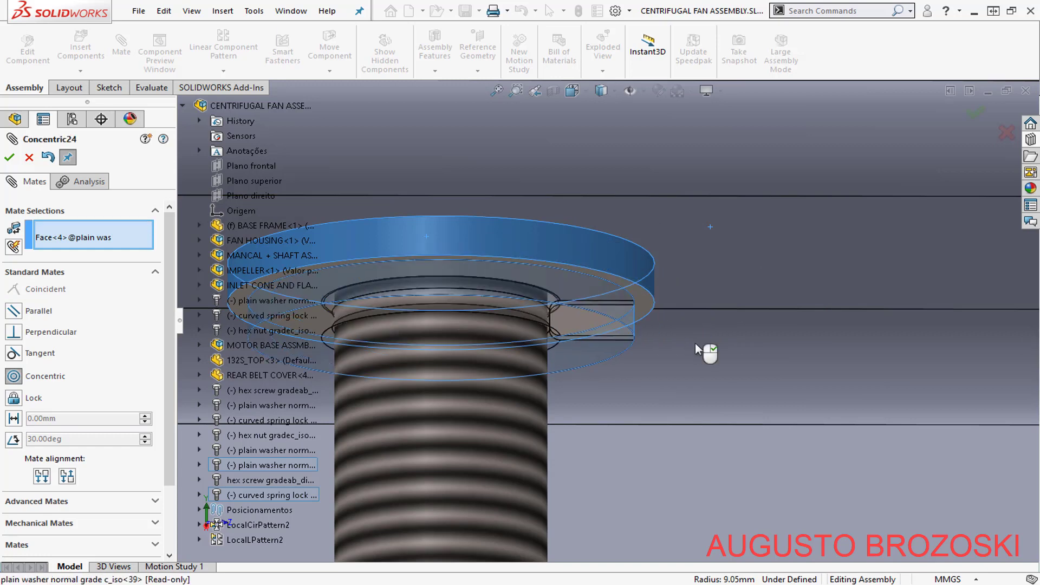
left_click(875, 364)
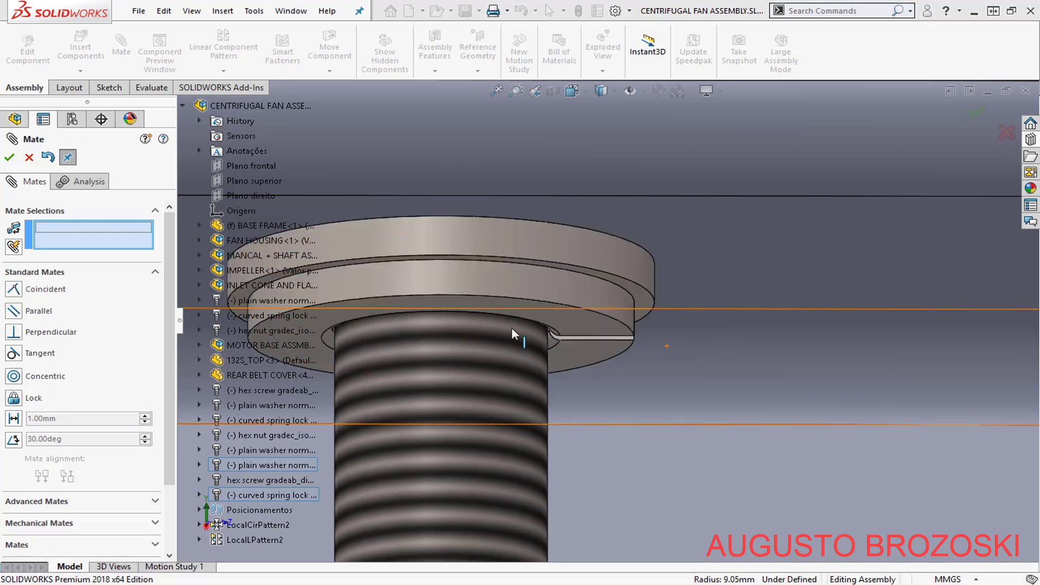
scroll(571, 353, "up", 2)
scroll(571, 355, "up", 8)
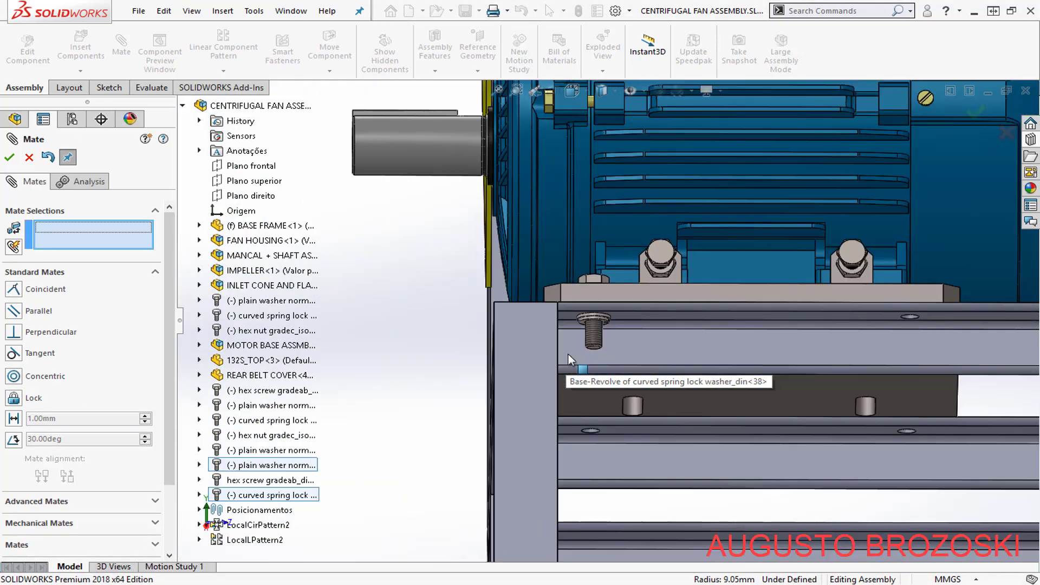
scroll(568, 356, "up", 5)
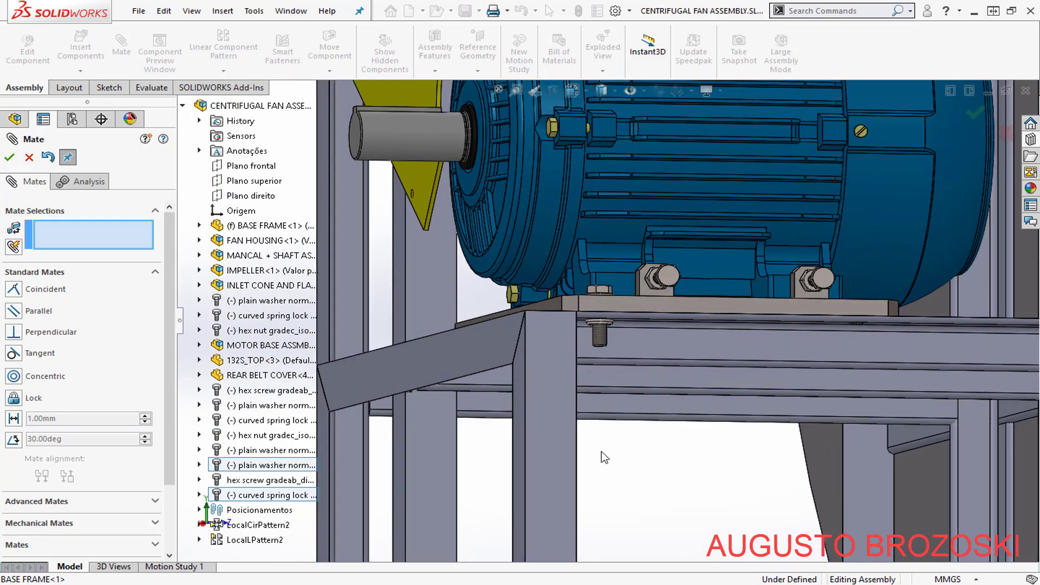
left_click(10, 159)
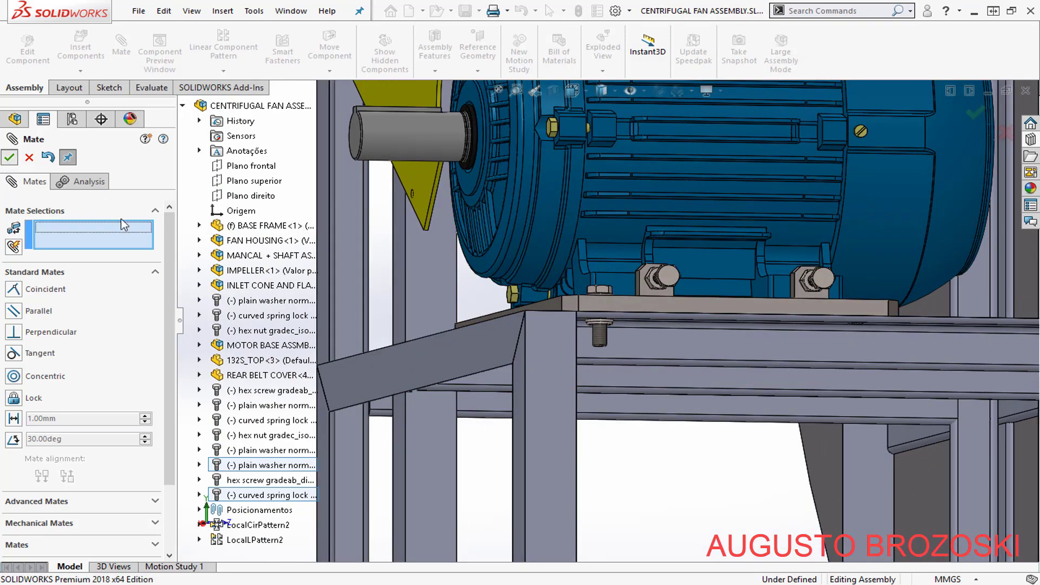
- Check the parts list for the M10 nut, then browse the SOLIDWORKS Toolbox to the ISO Hex Nuts category
key("alt+Tab")
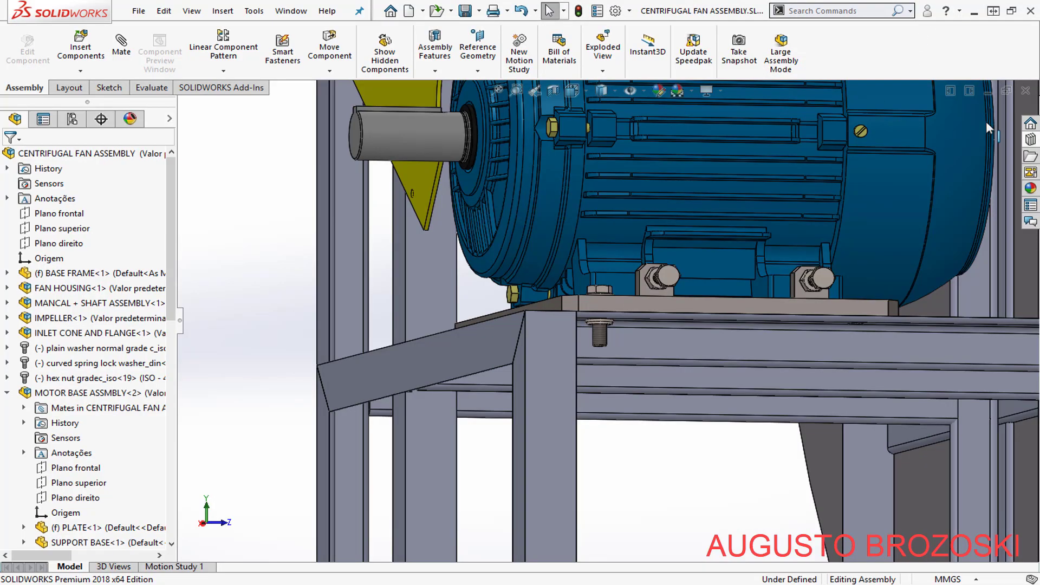
left_click(1029, 140)
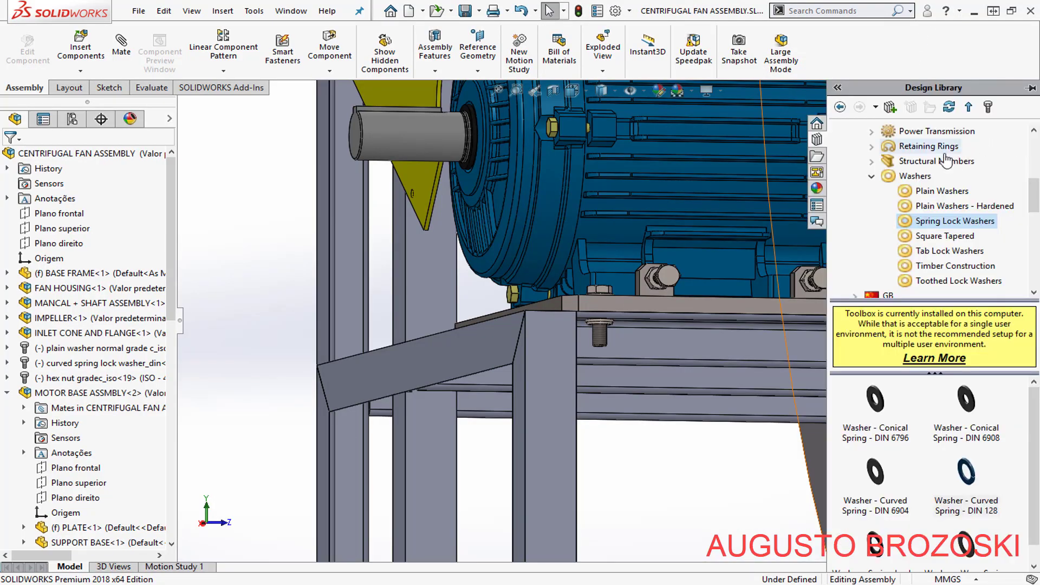
left_click(872, 176)
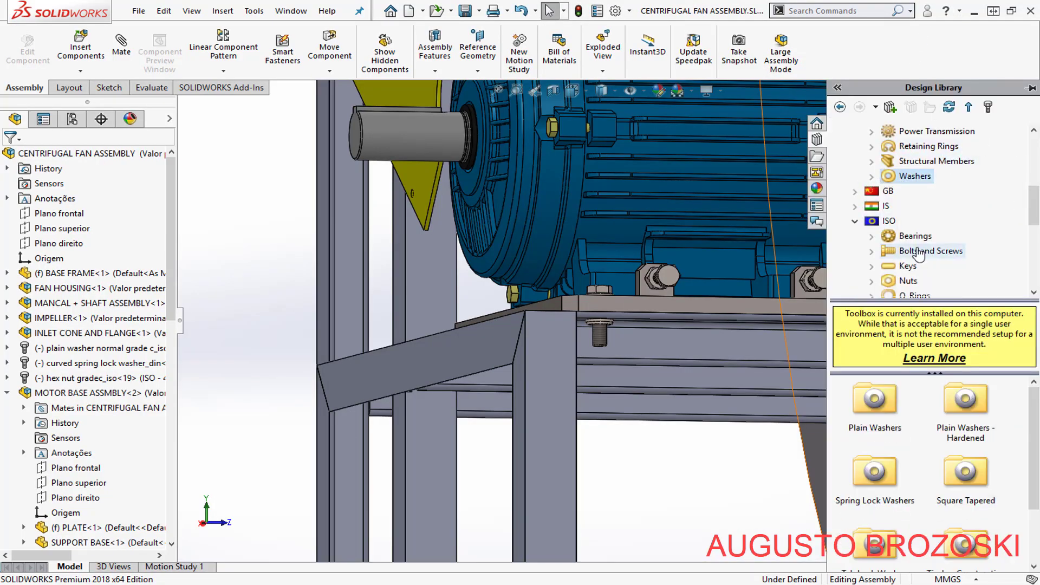
scroll(882, 243, "down", 1)
left_click(872, 237)
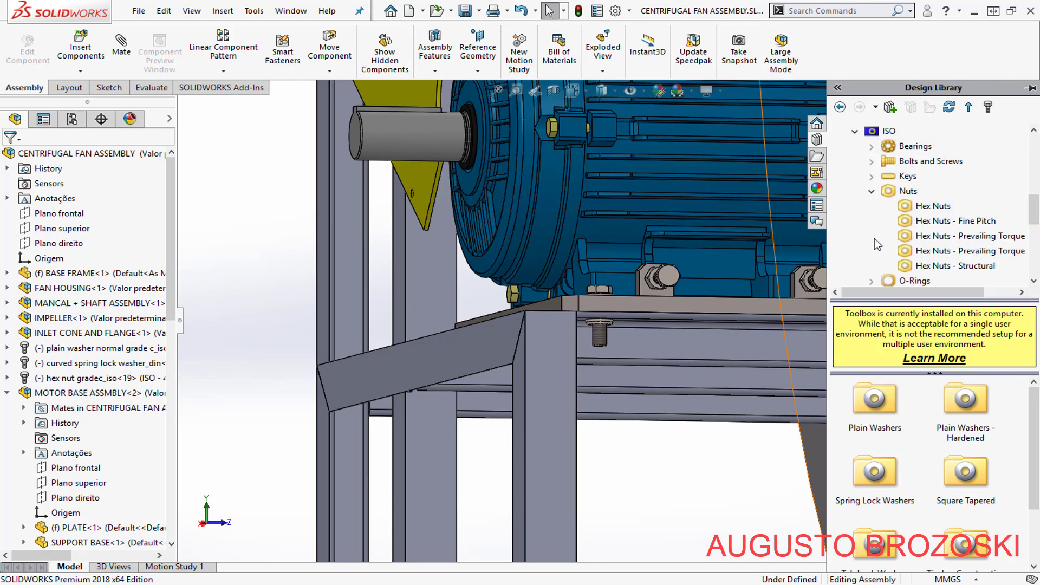
left_click(922, 211)
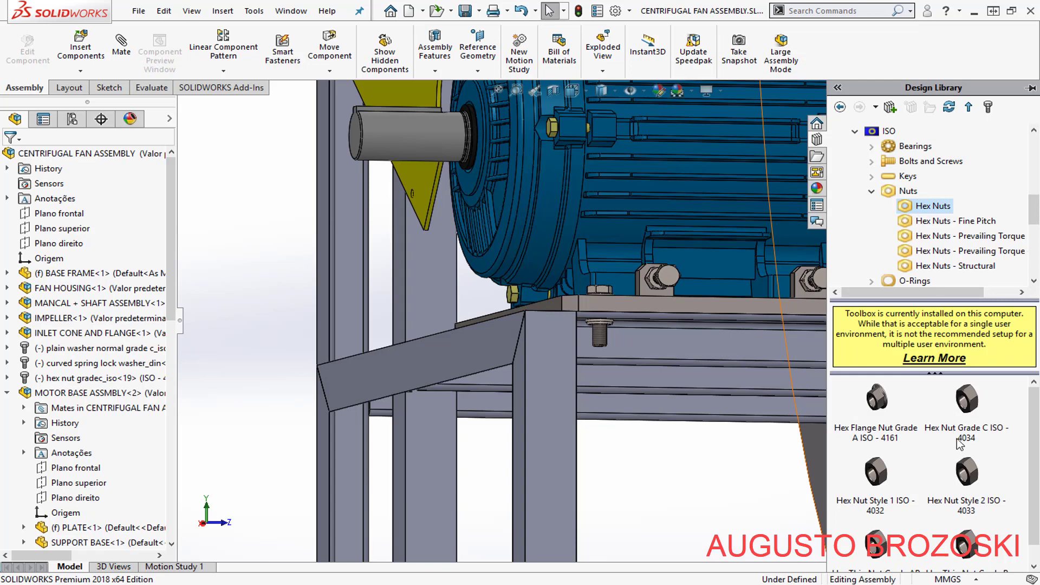
- Insert one ISO 4034 grade C hex nut, size M10 with cosmetic thread display, into the free space below the motor base
left_click_drag(968, 419, 656, 494)
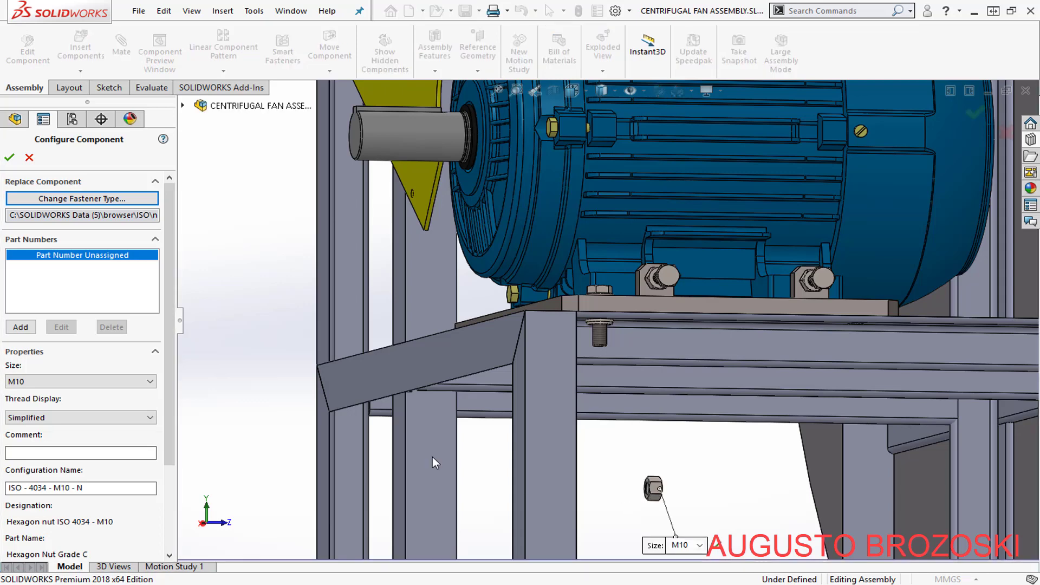
left_click(90, 417)
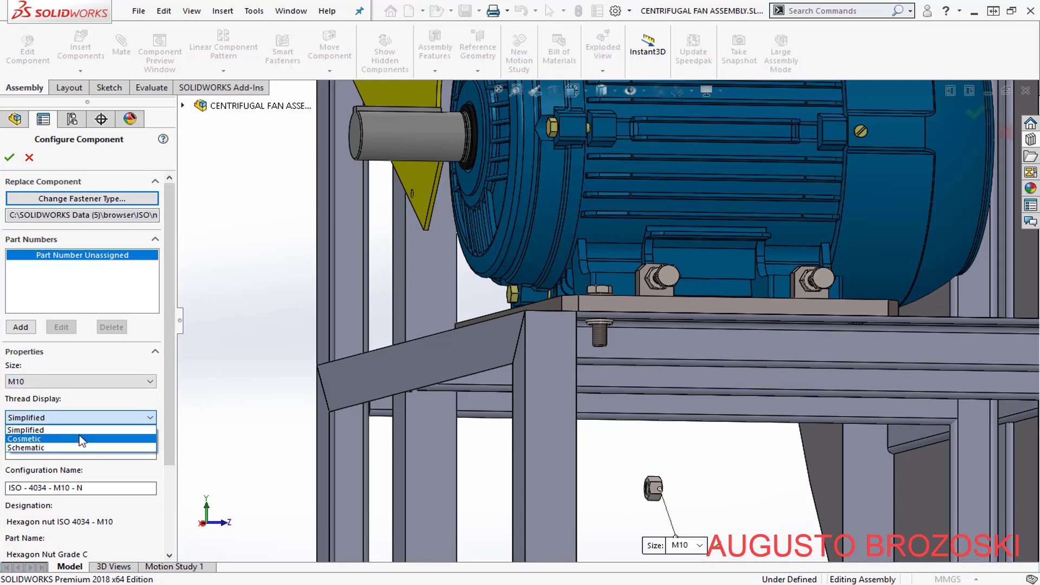
left_click(79, 434)
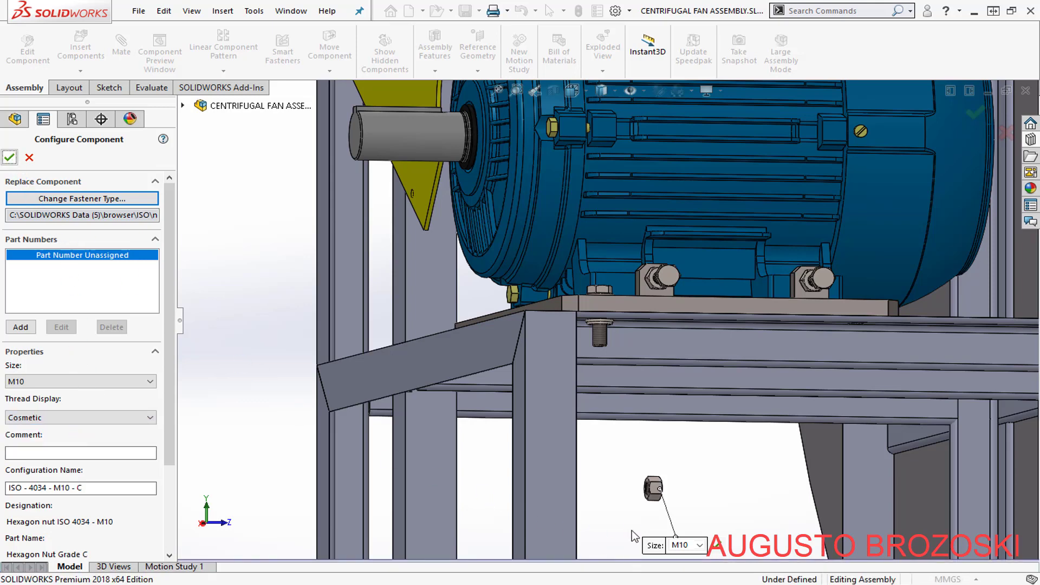
key("Return")
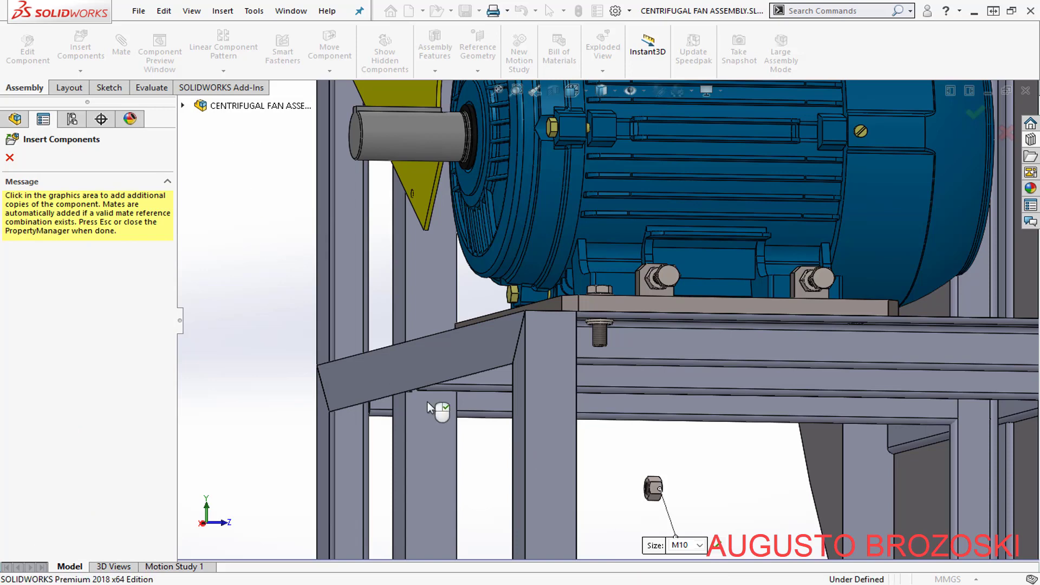
left_click(621, 497)
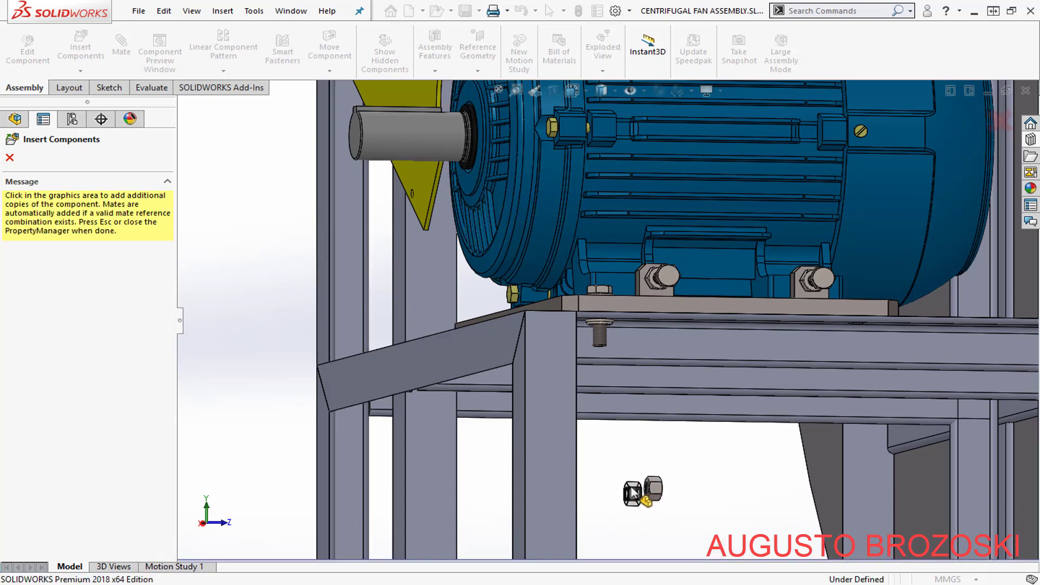
key("Escape")
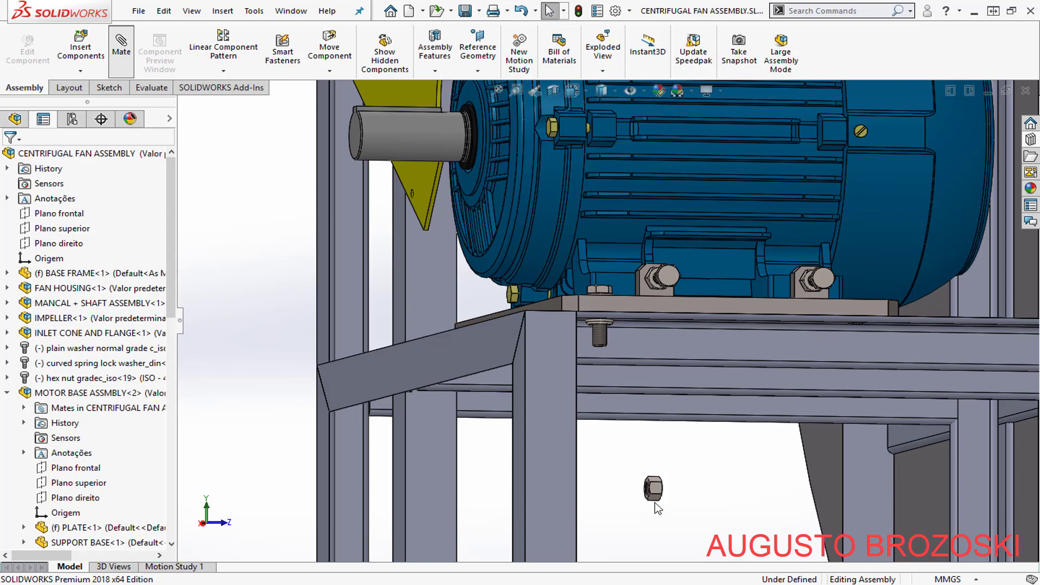
- Add a coincident mate between the end face of the hex nut and the underside of the spring washer below the frame flange
scroll(656, 503, "down", 8)
scroll(589, 325, "down", 3)
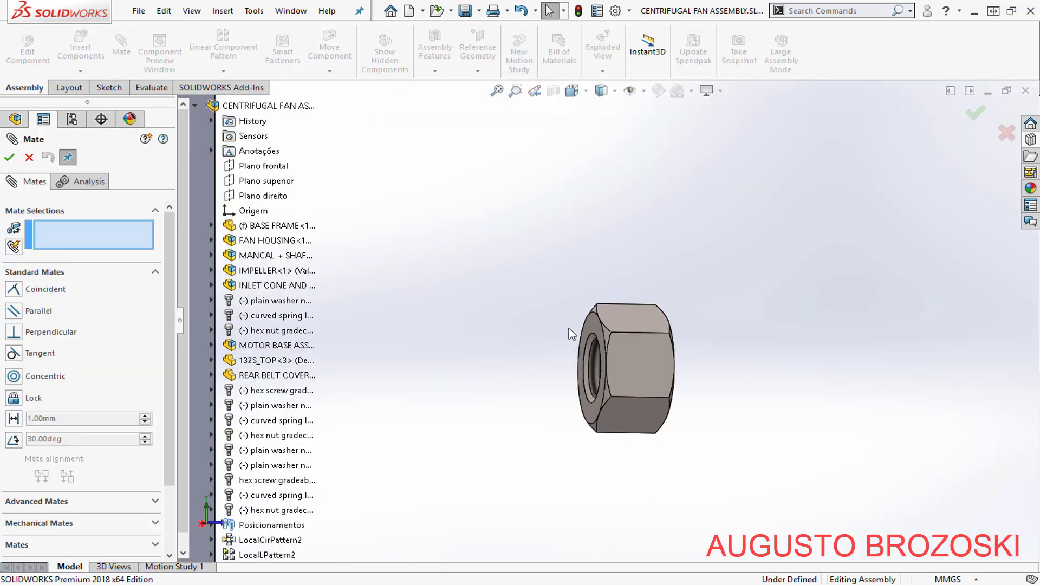
left_click(589, 310)
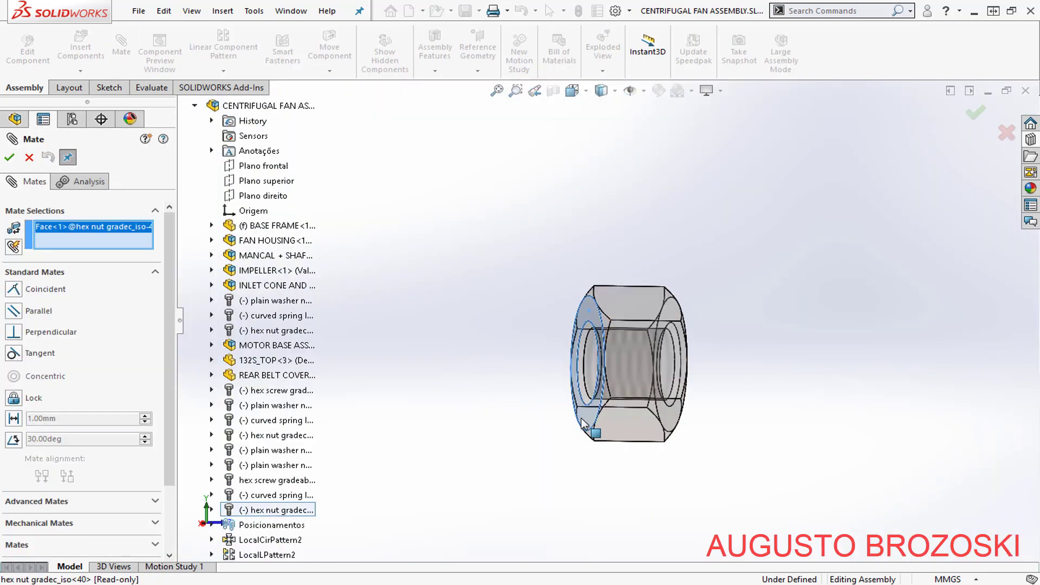
scroll(567, 355, "up", 5)
scroll(567, 355, "up", 5)
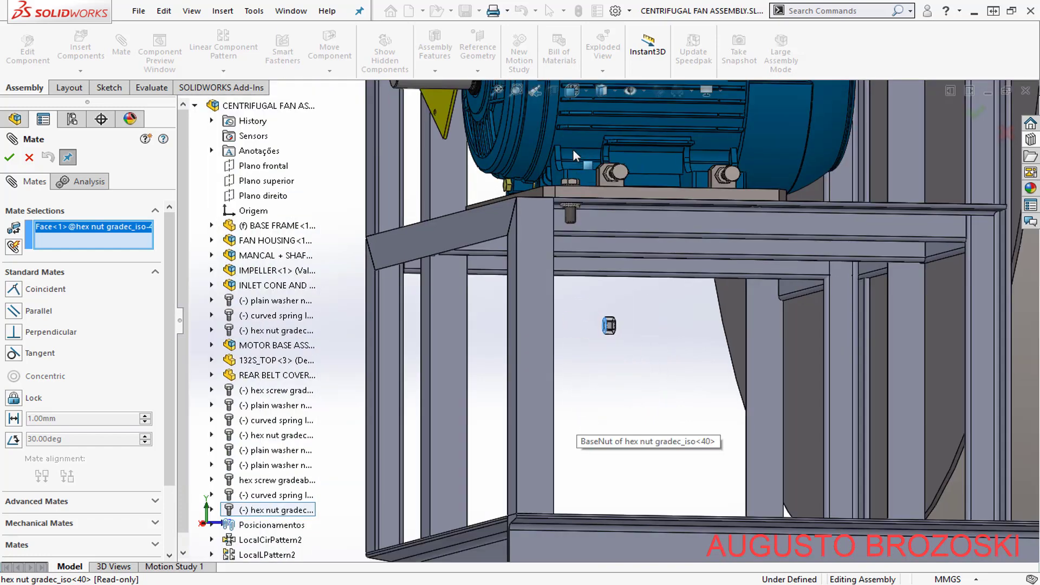
scroll(607, 319, "down", 5)
scroll(590, 320, "down", 2)
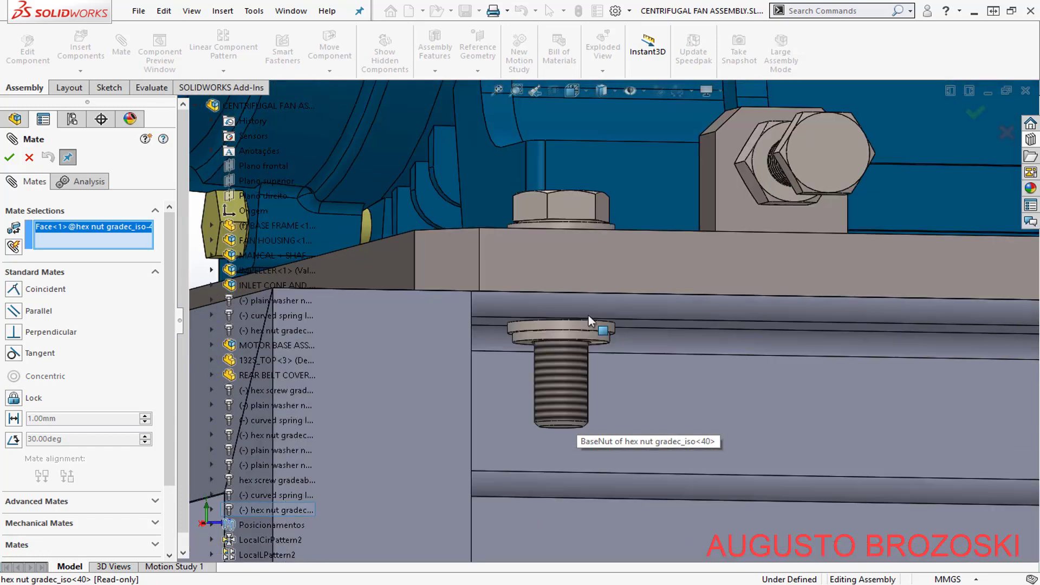
scroll(568, 359, "down", 3)
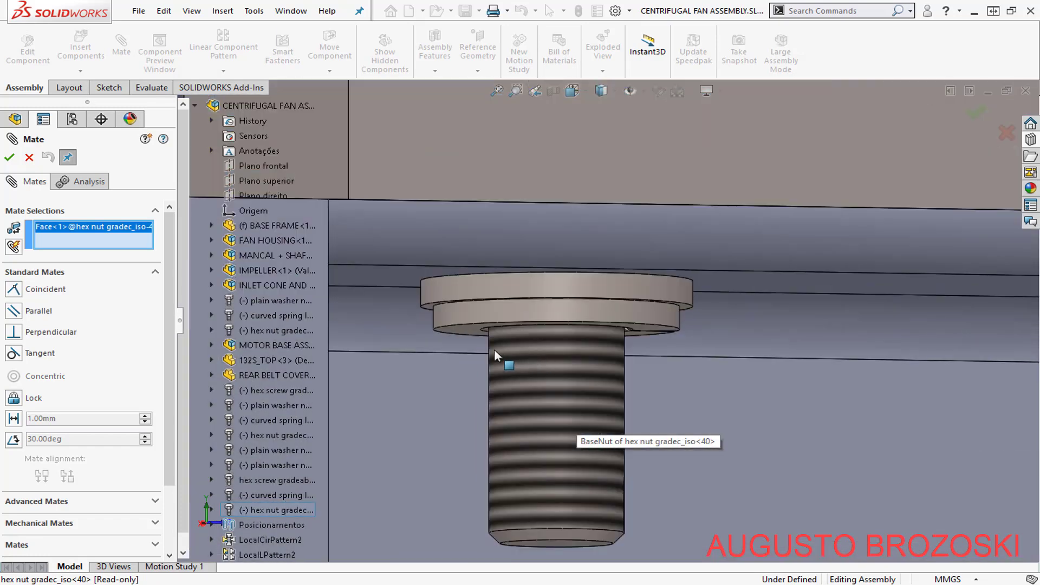
left_click(460, 327)
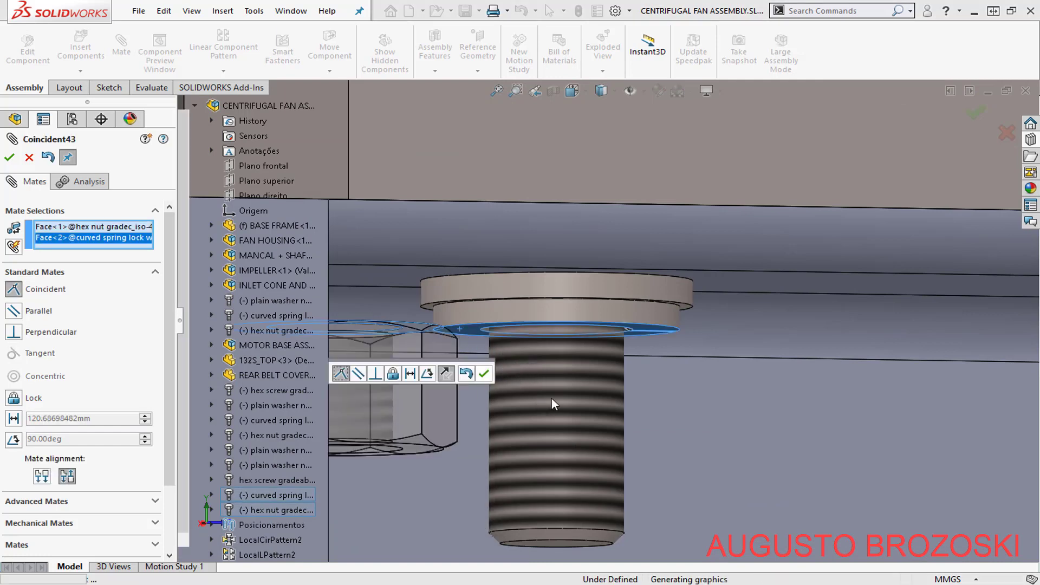
left_click(483, 374)
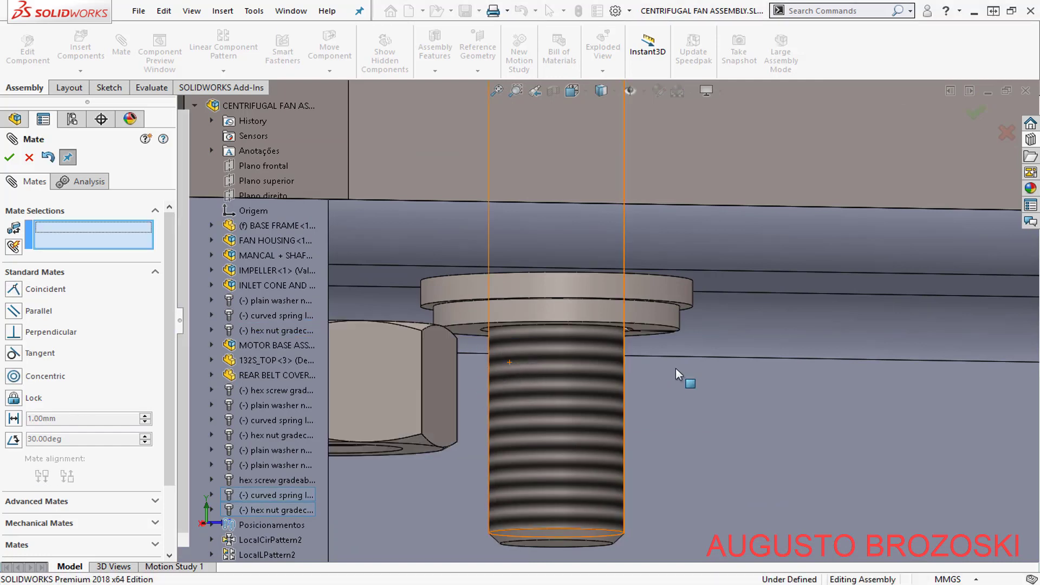
- Add a concentric mate between the hex nut's threaded bore and the outer face of the spring washer
scroll(636, 376, "up", 2)
middle_click_drag(521, 385, 502, 355)
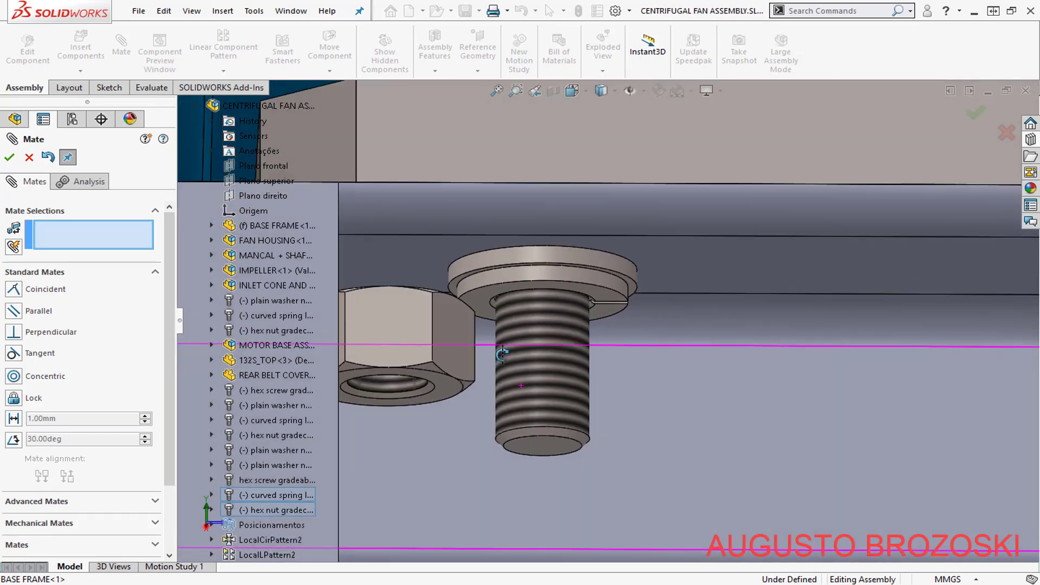
left_click(394, 381)
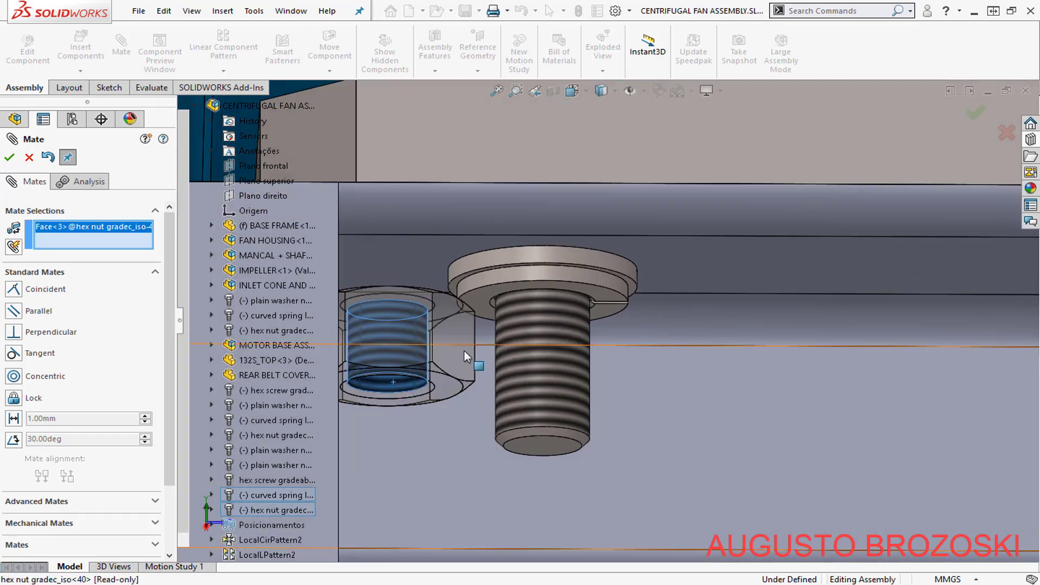
left_click(554, 271)
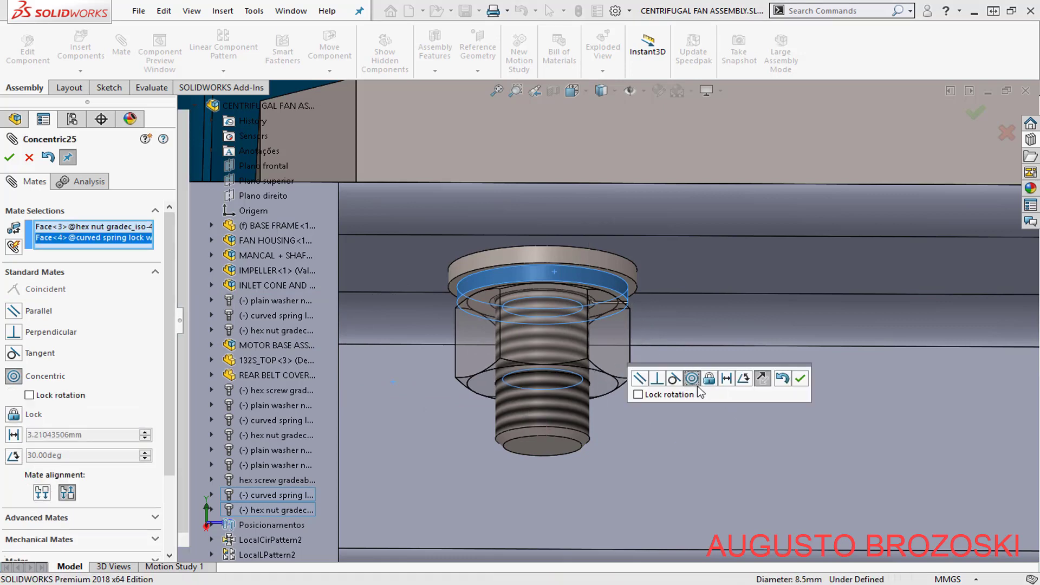
left_click(800, 378)
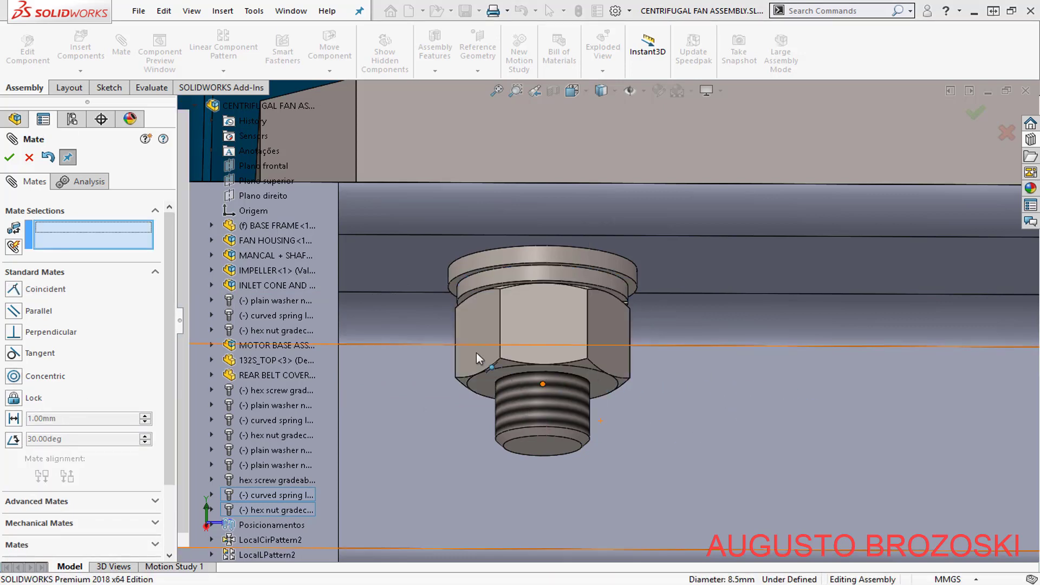
- Add a coincident mate between a side flat of the hex nut and the matching flat of the screw head, and finish mating
left_click(508, 348)
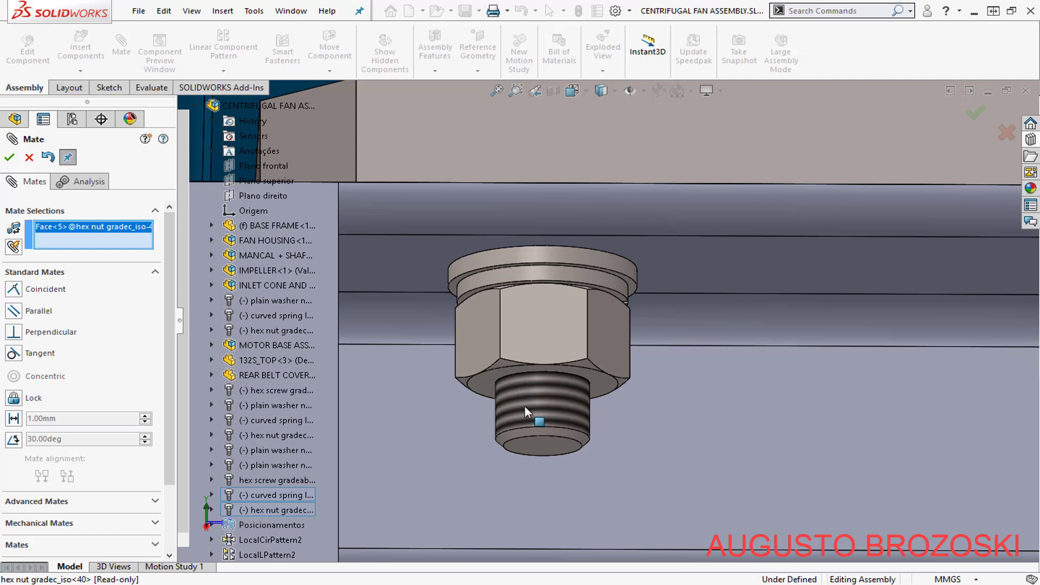
scroll(524, 406, "up", 5)
scroll(580, 196, "down", 3)
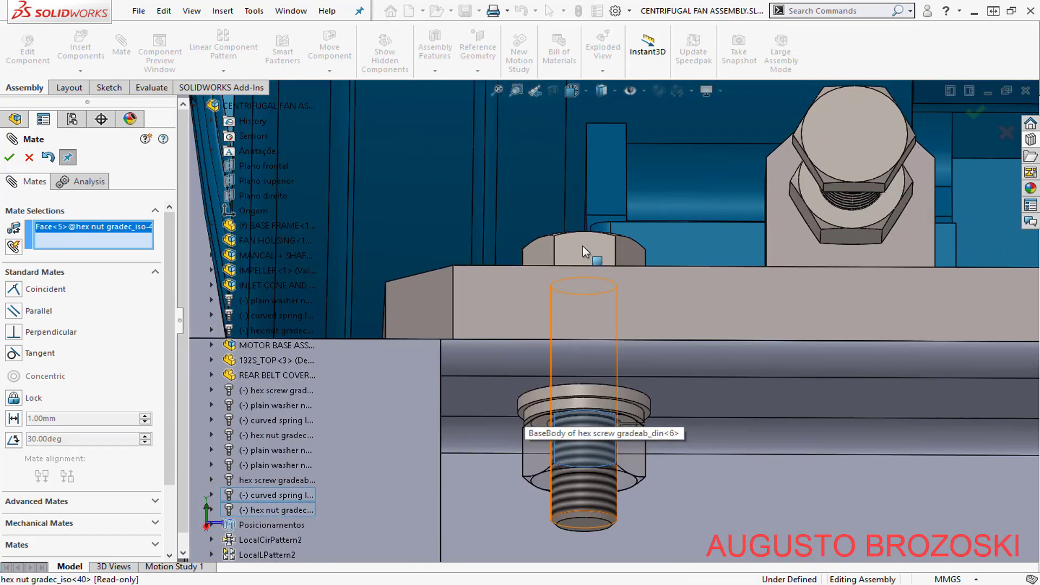
left_click(583, 248)
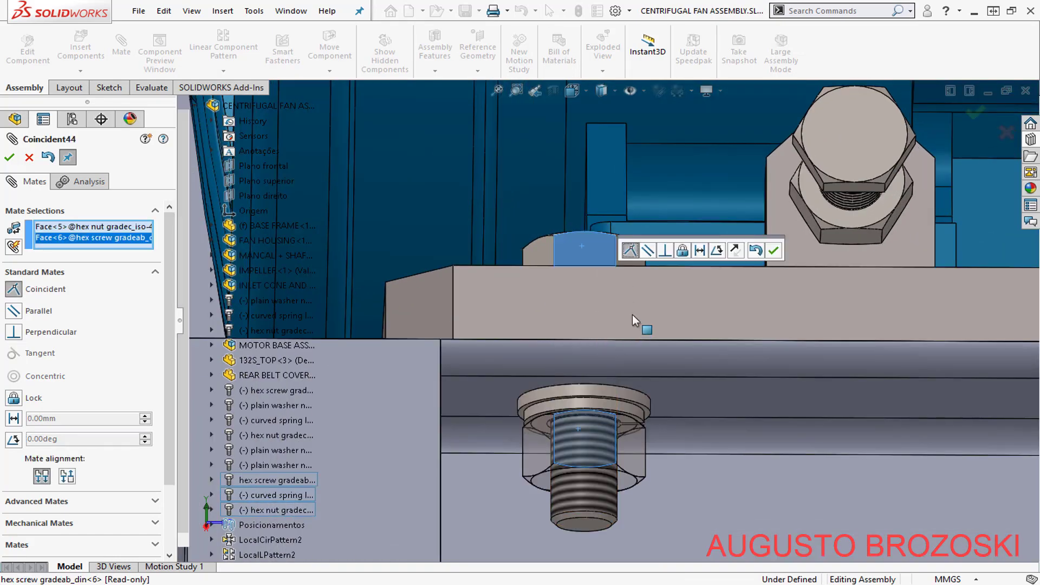
left_click(773, 250)
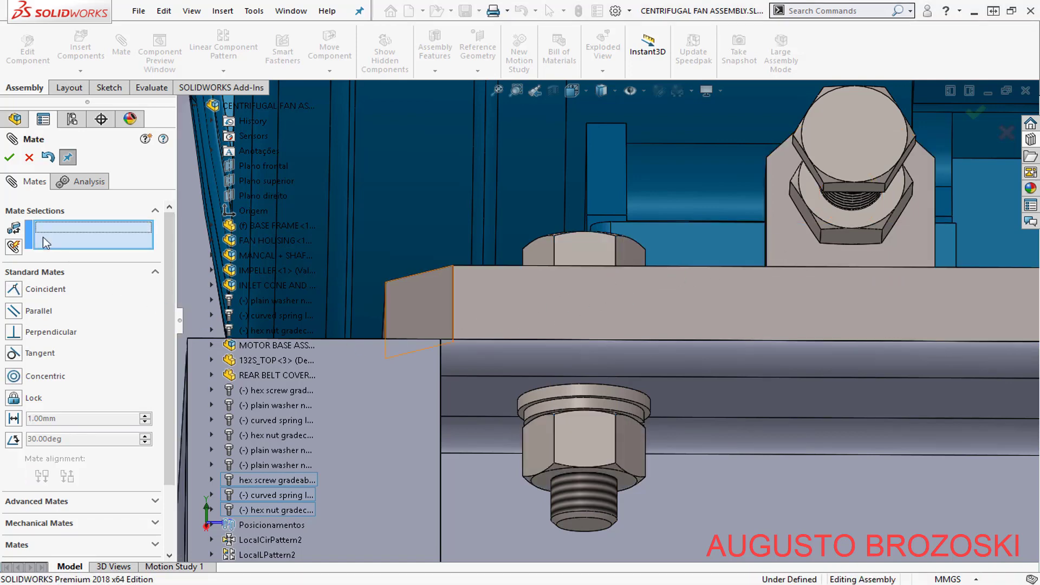
key("Escape")
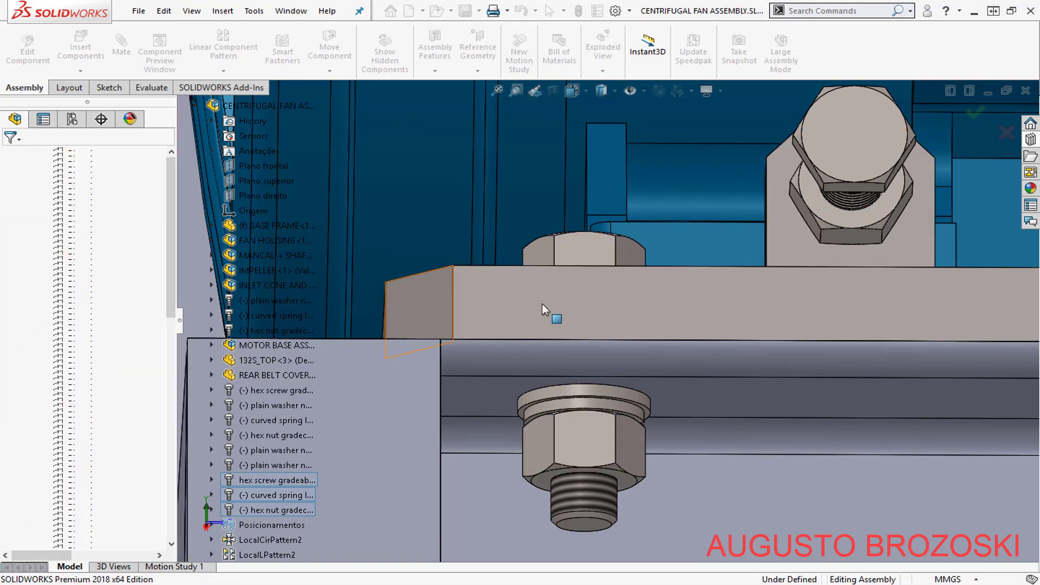
- Show the whole fan assembly in the trimetric view and save the assembly with its modified documents
scroll(541, 303, "up", 5)
scroll(564, 349, "up", 2)
middle_click_drag(565, 350, 645, 397)
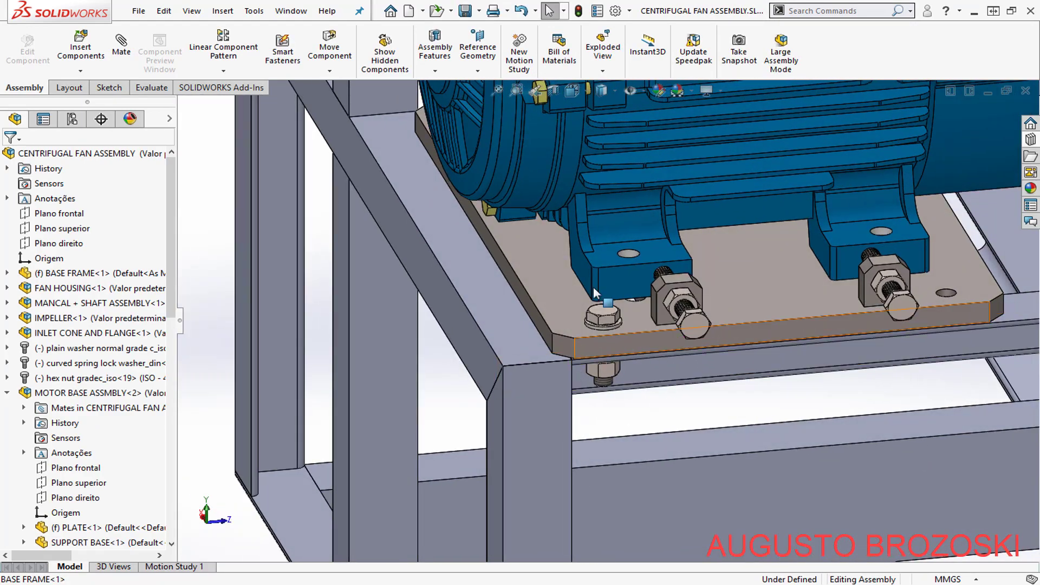
key("f")
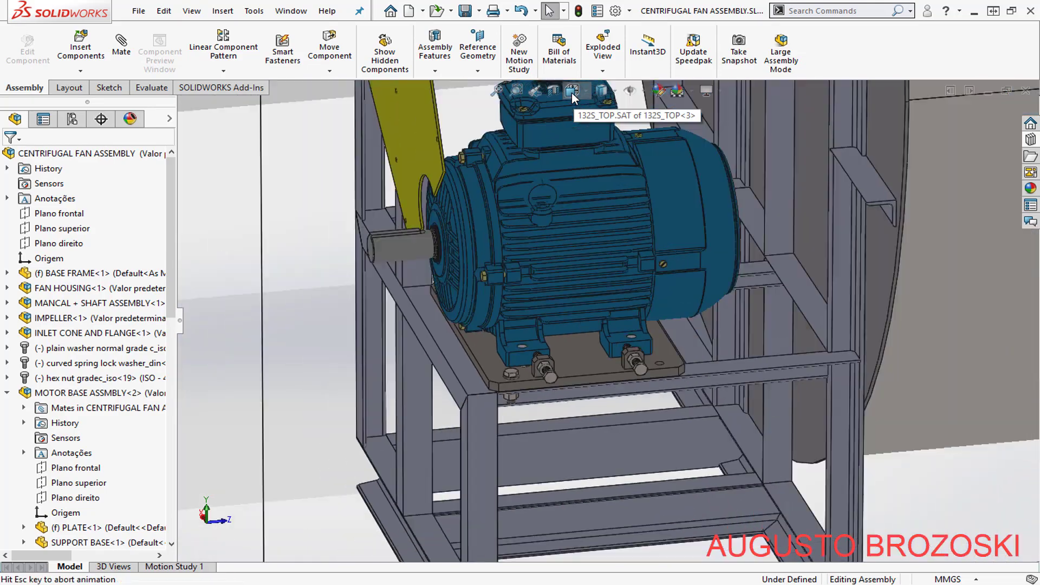
left_click(572, 91)
left_click(654, 130)
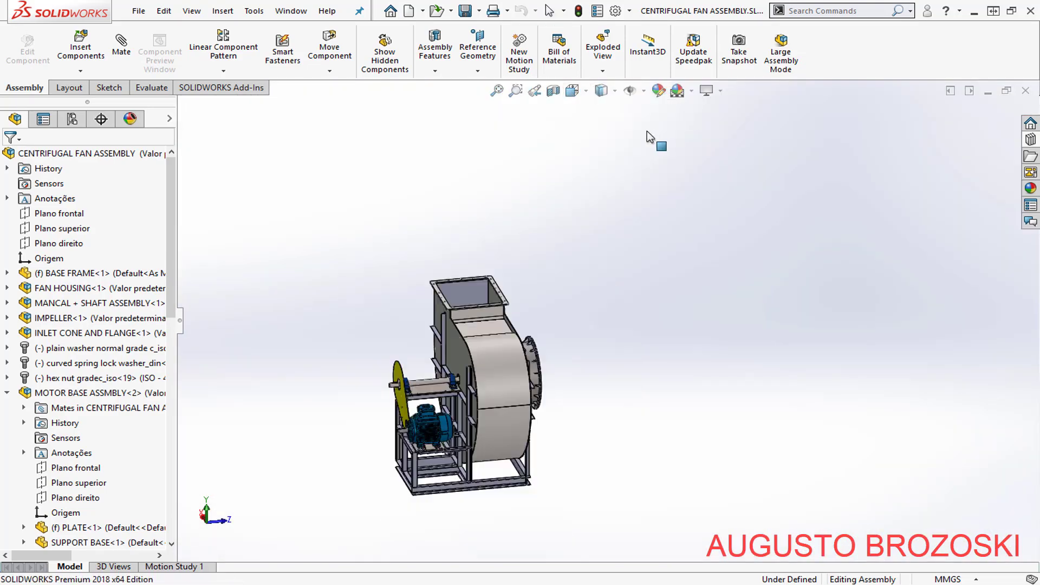
left_click(464, 11)
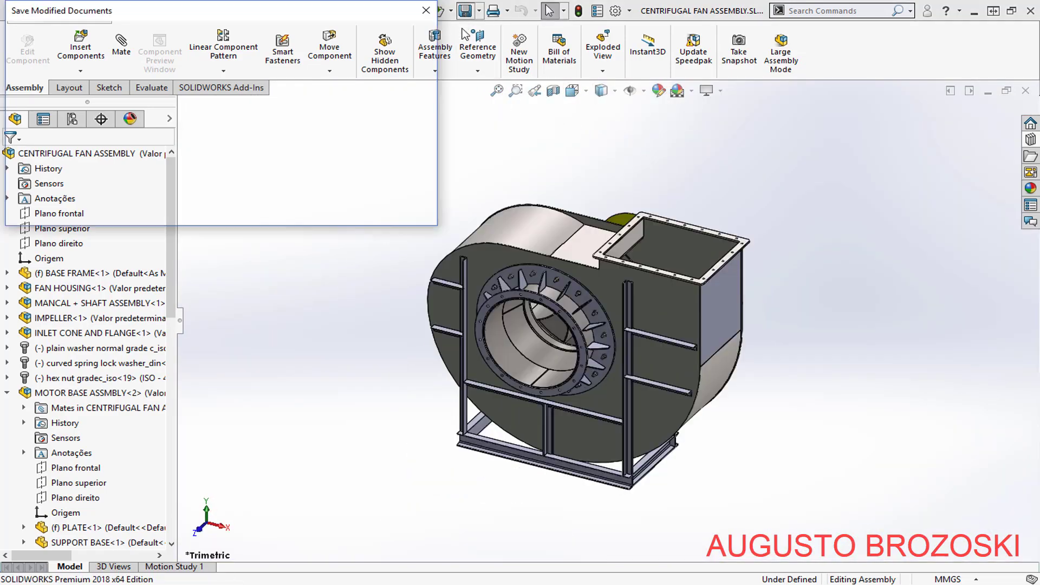
left_click(291, 210)
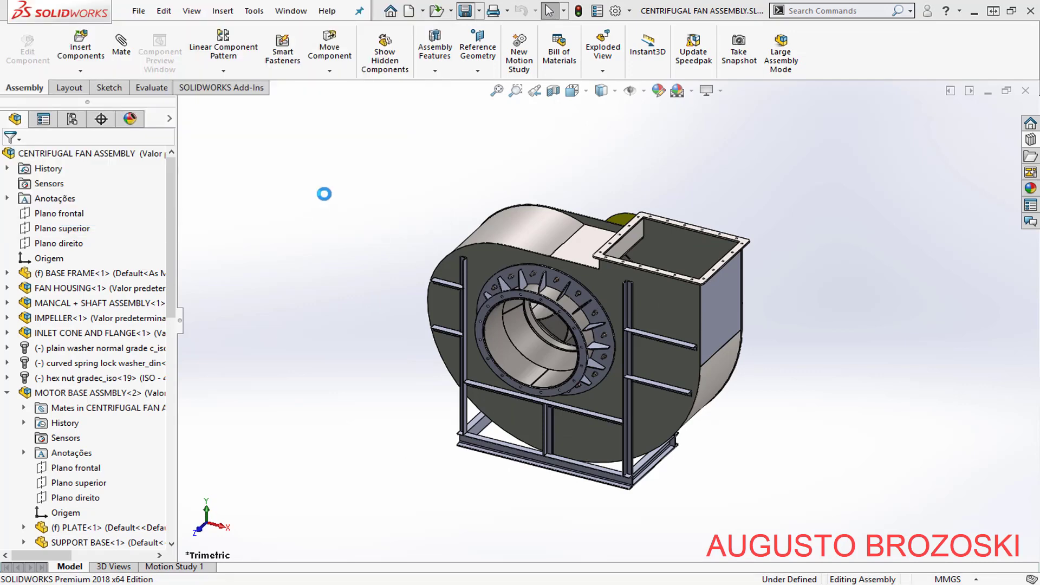
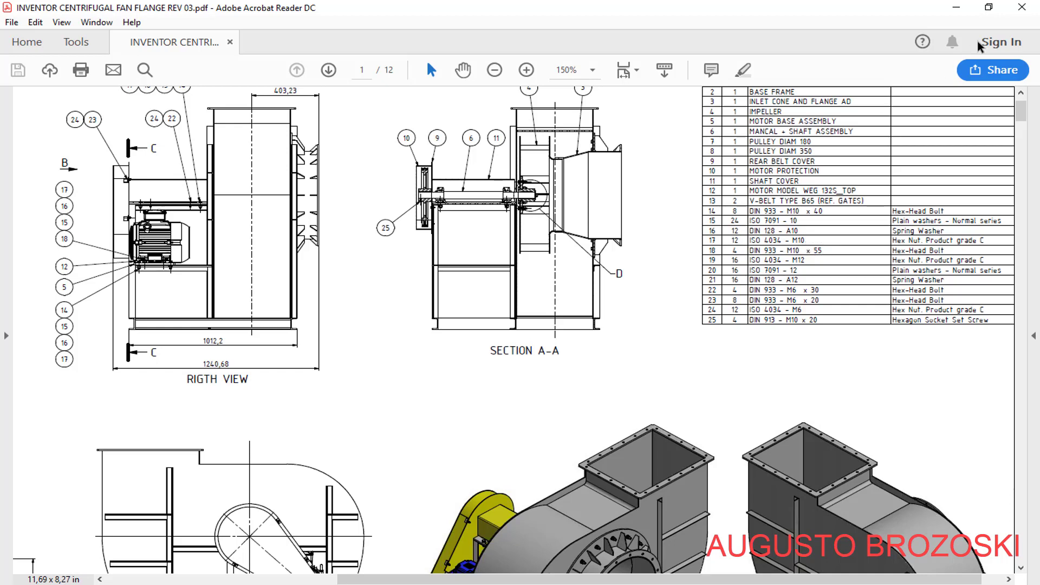
- Return to SOLIDWORKS and turn the fan assembly to its drive side to examine the motor feet and base plate bolts
left_click(963, 9)
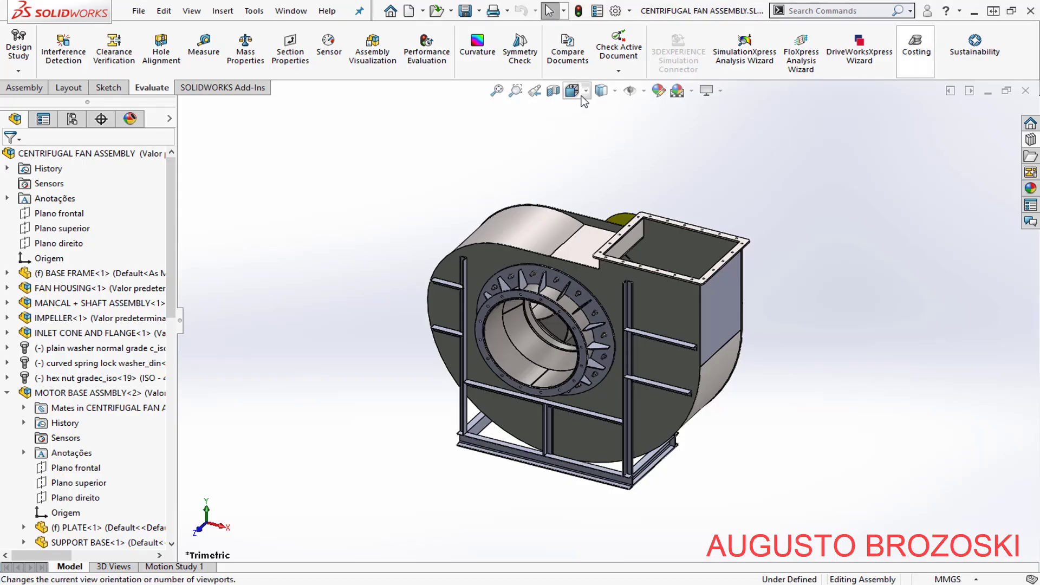
left_click(586, 93)
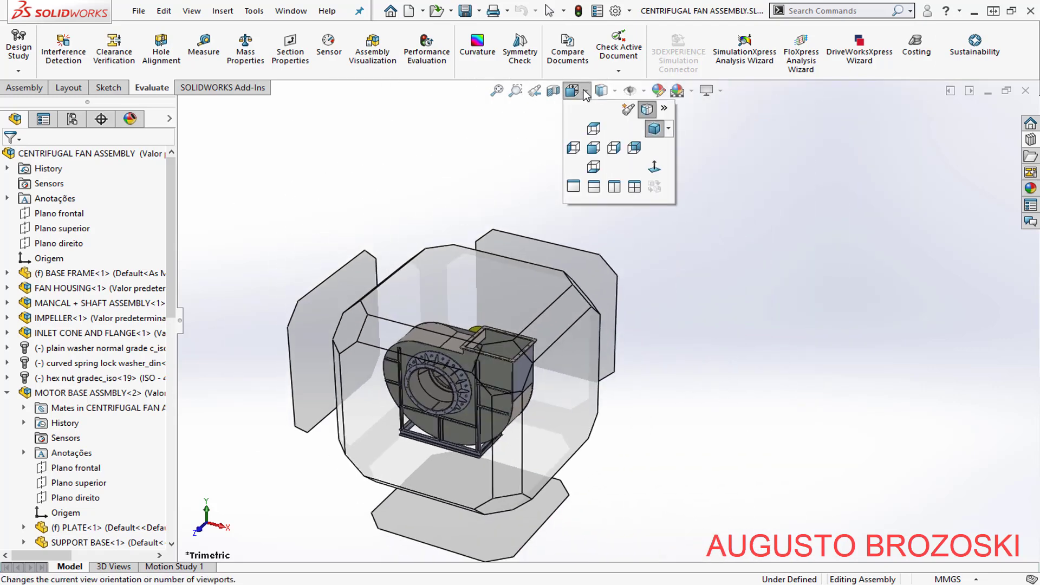
mouse_move(584, 298)
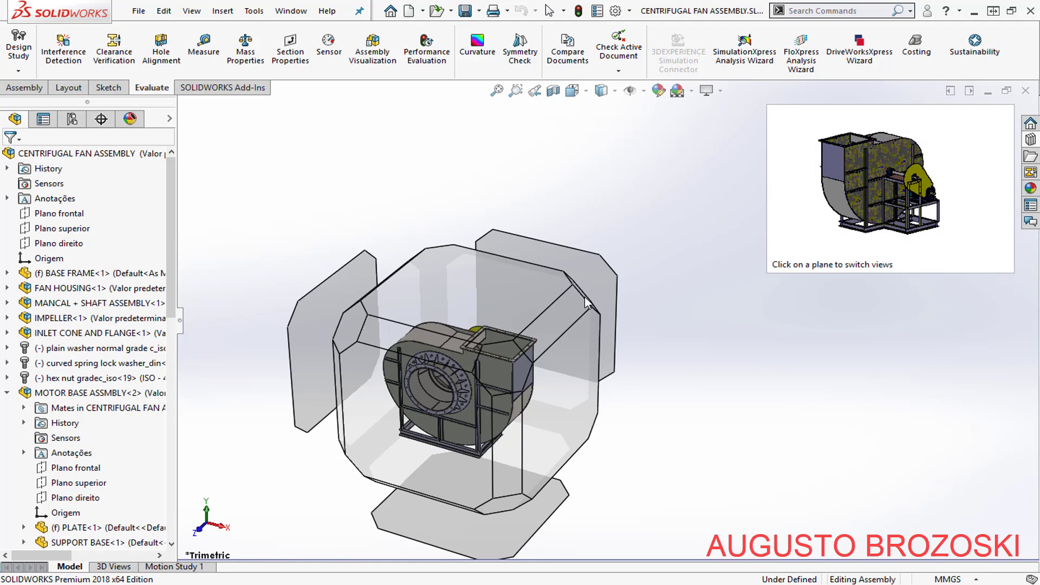
left_click(587, 301)
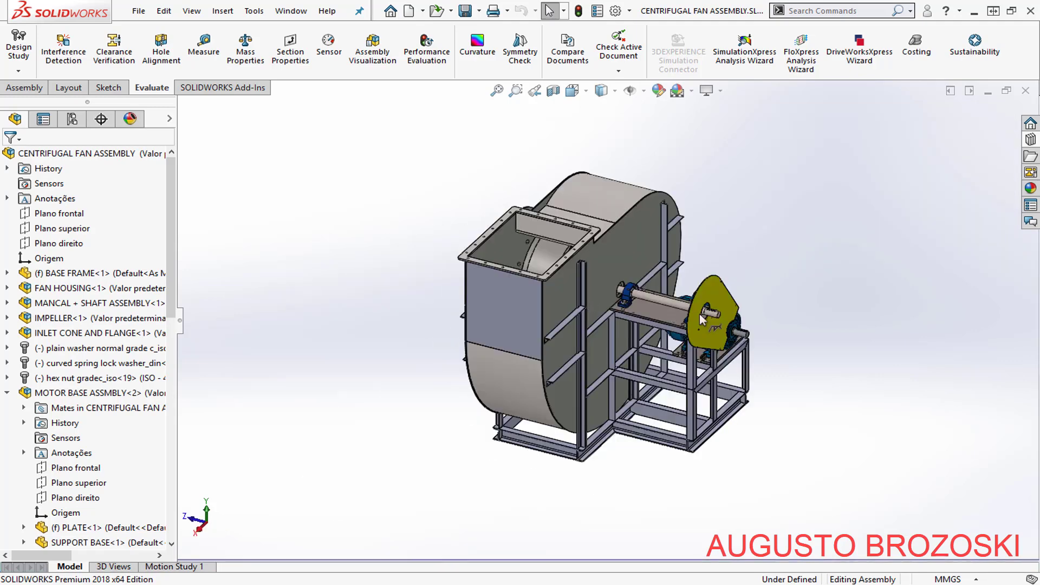
left_click(587, 96)
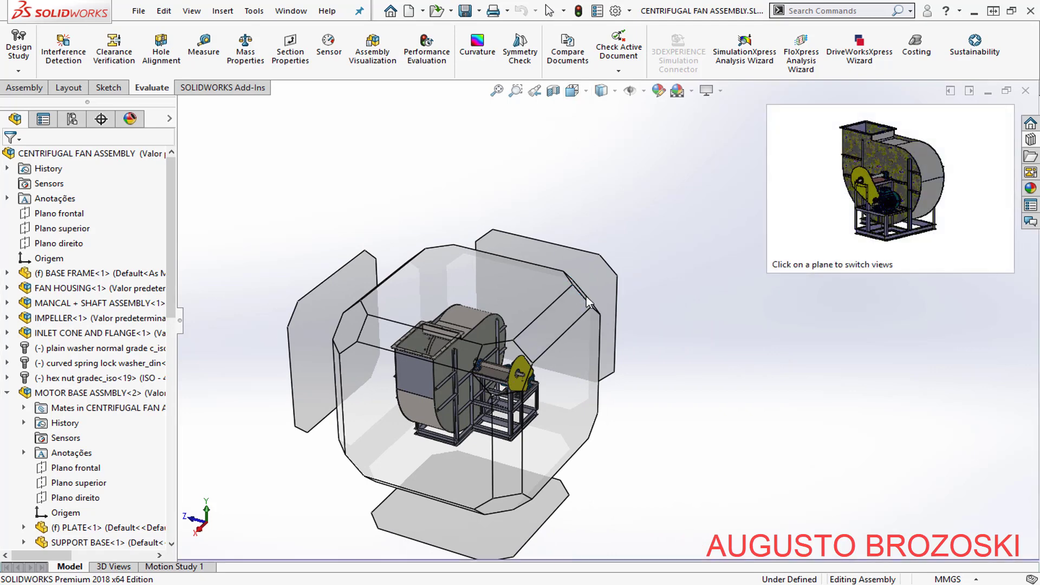
left_click(587, 301)
scroll(714, 446, "down", 5)
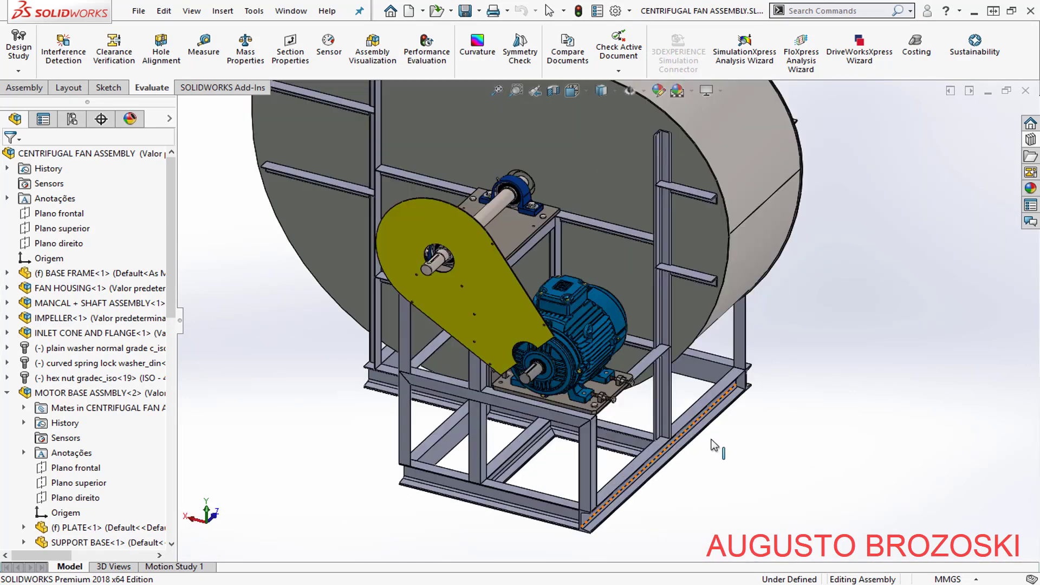
scroll(712, 440, "down", 10)
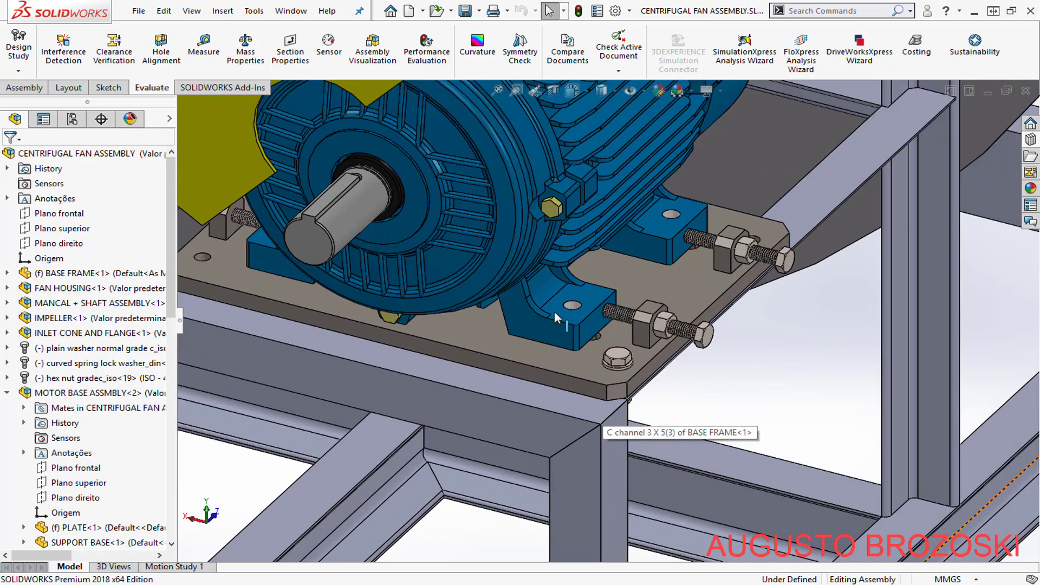
scroll(537, 347, "up", 8)
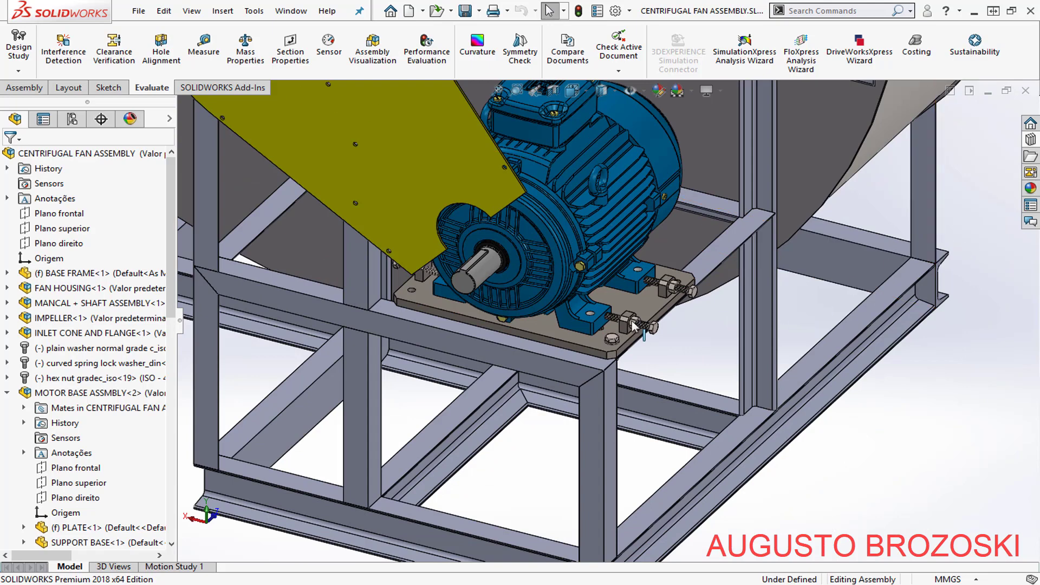
- Browse the Toolbox design library to the ISO plain washers
left_click(1031, 143)
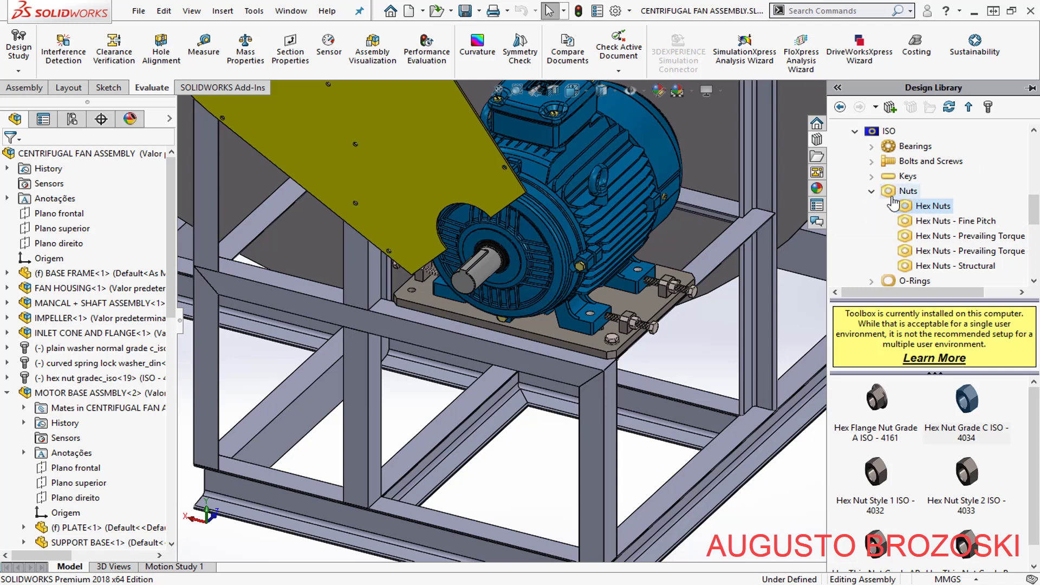
left_click(871, 191)
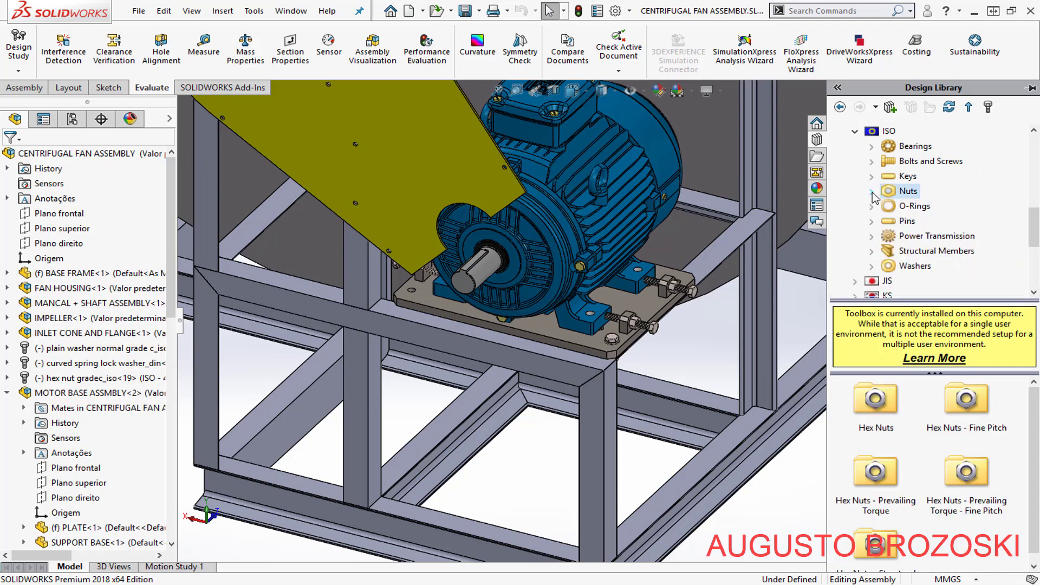
left_click(871, 266)
left_click(930, 267)
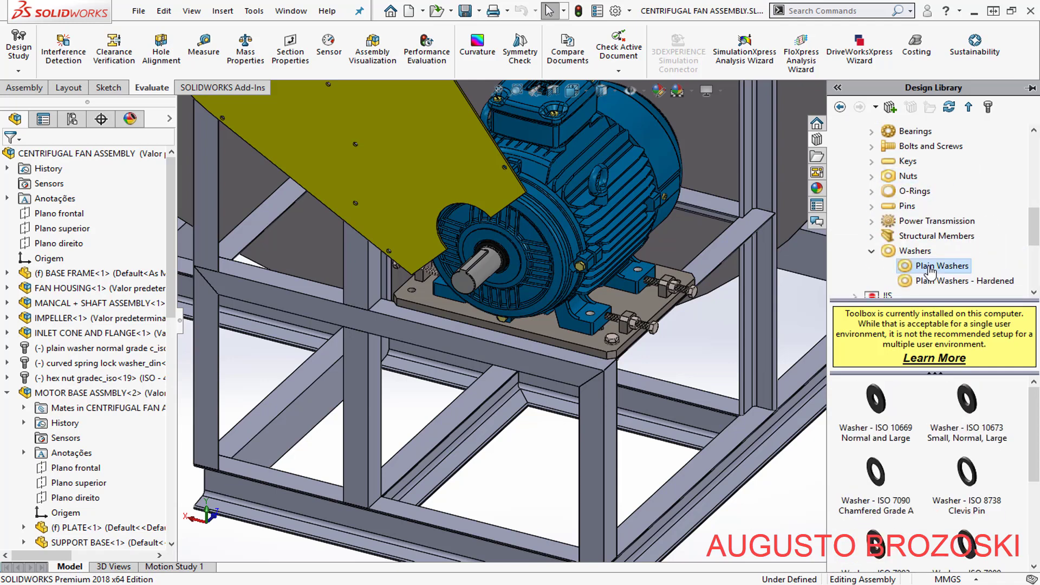
scroll(912, 536, "down", 1)
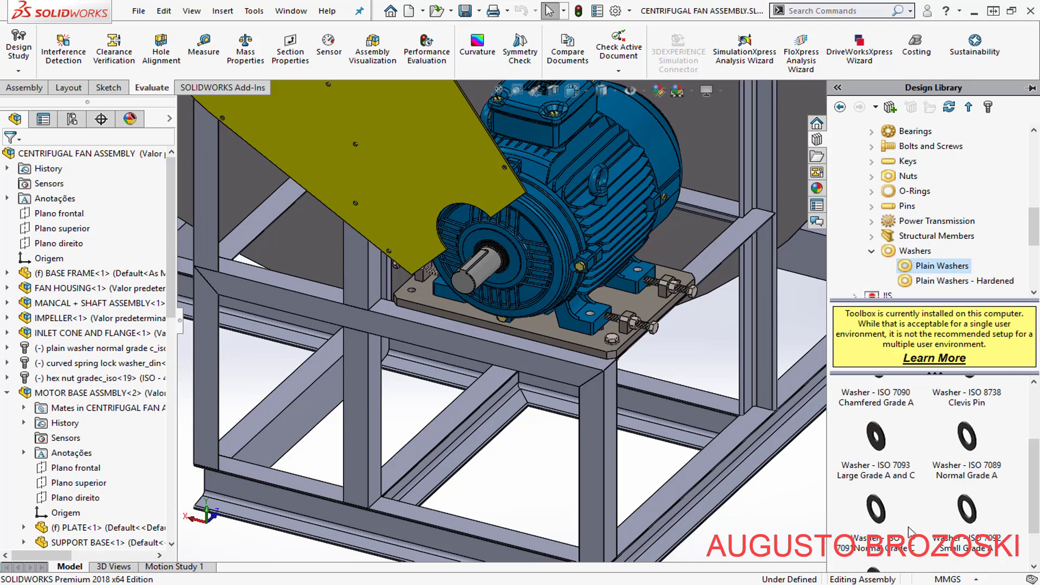
scroll(919, 530, "down", 1)
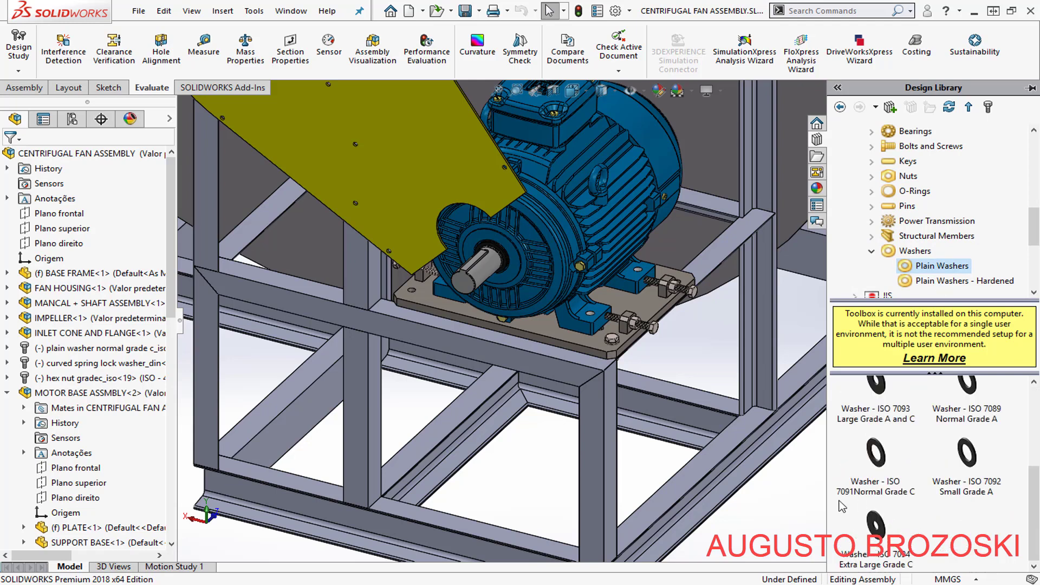
- Insert two ISO 7091 Normal Grade C washers, size M10, in the open space beside the motor base plate
left_click(884, 470)
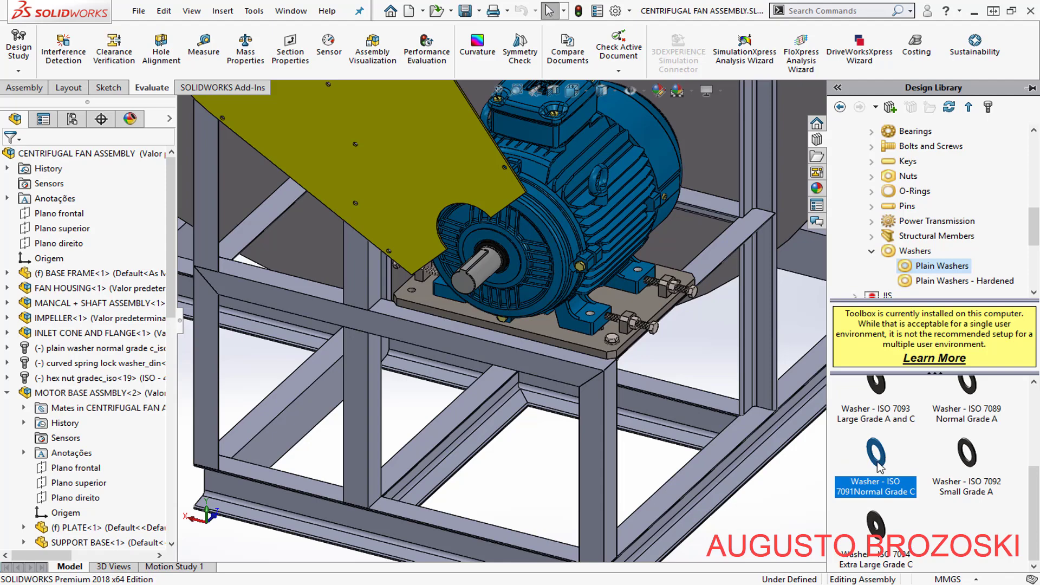
left_click_drag(878, 467, 704, 362)
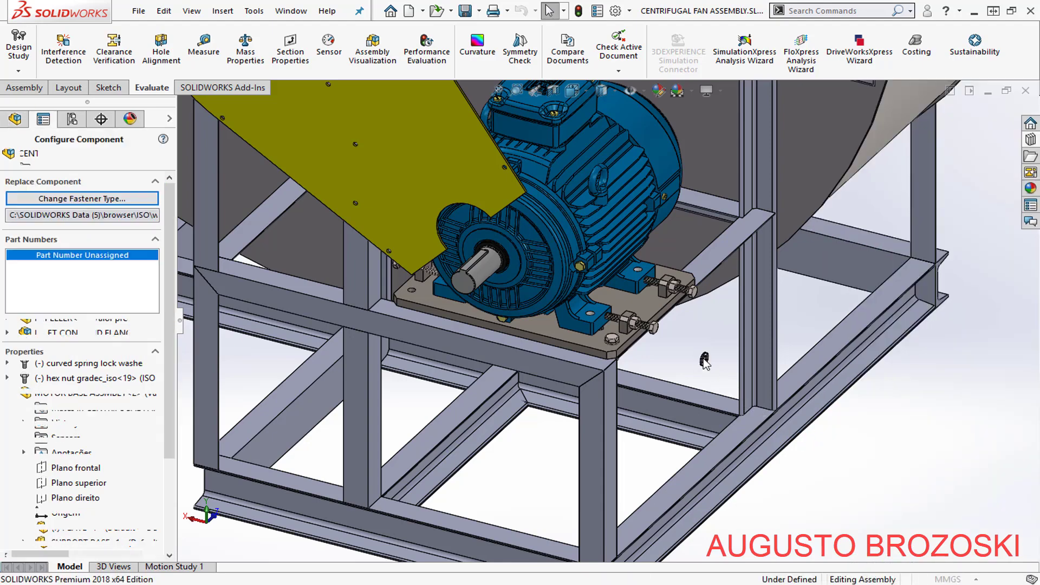
scroll(704, 362, "down", 3)
scroll(705, 363, "down", 2)
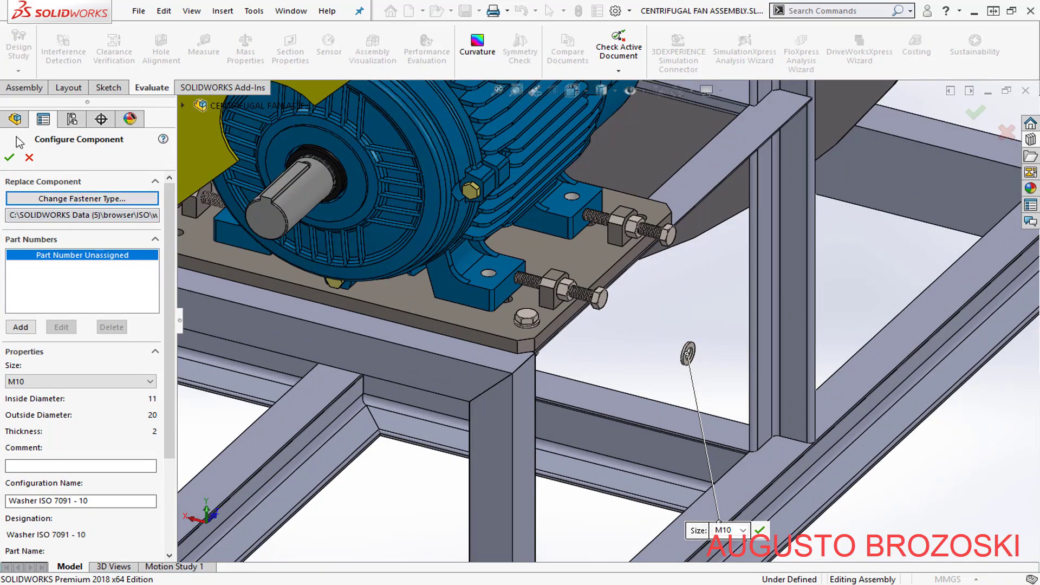
left_click(11, 160)
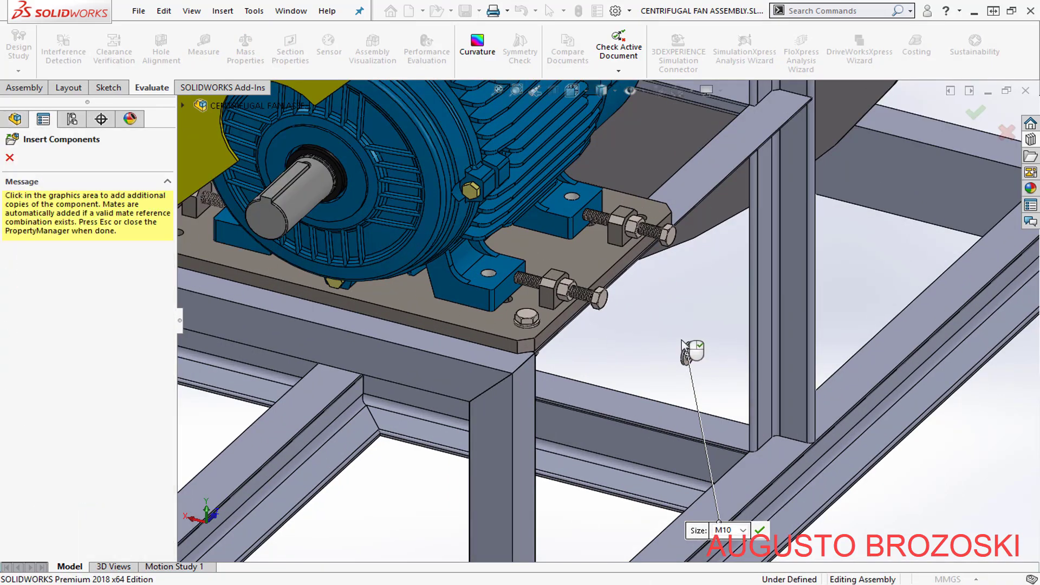
left_click(707, 324)
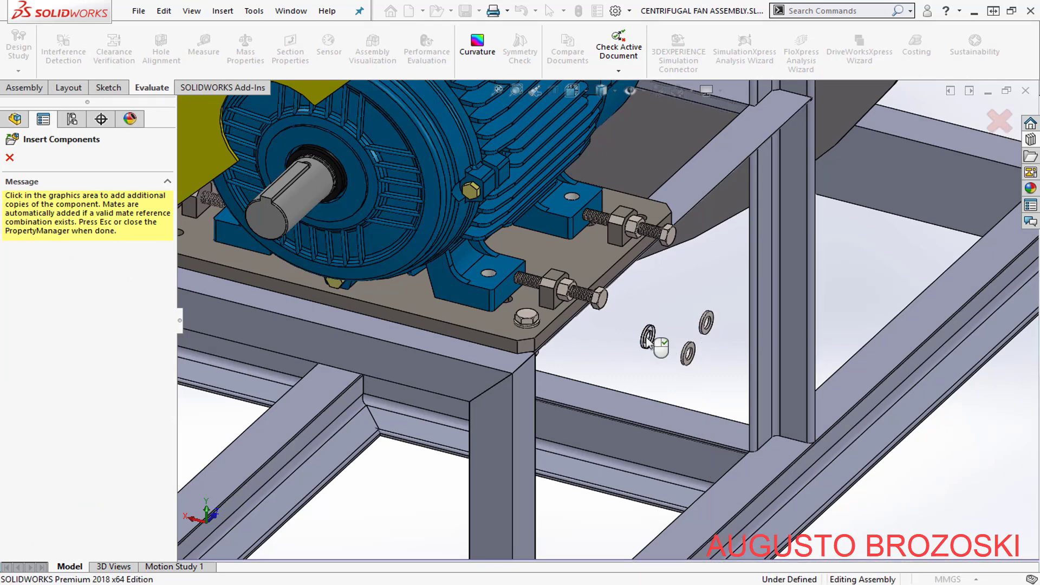
key("Escape")
scroll(726, 344, "down", 2)
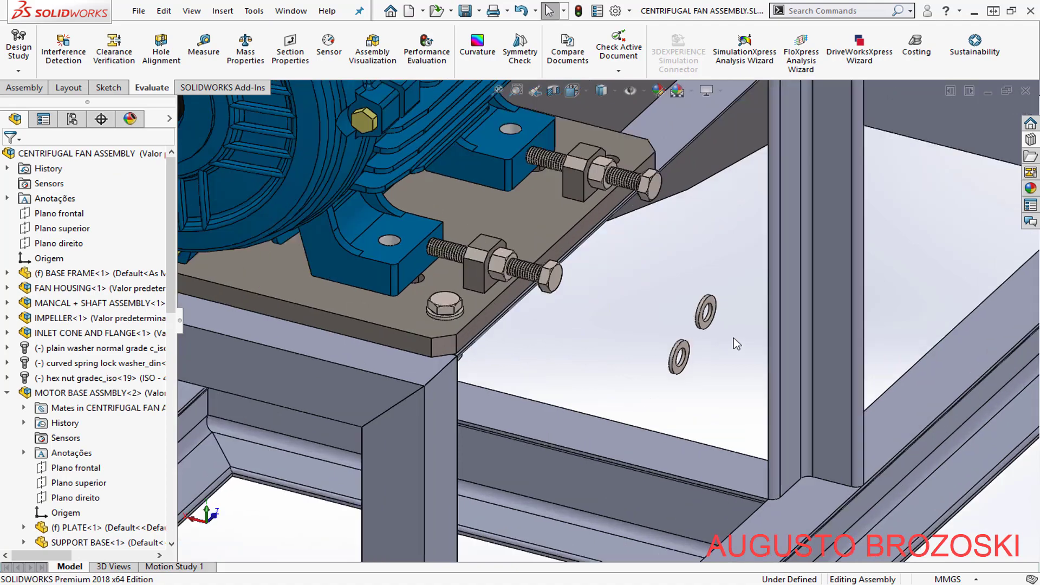
scroll(657, 328, "down", 1)
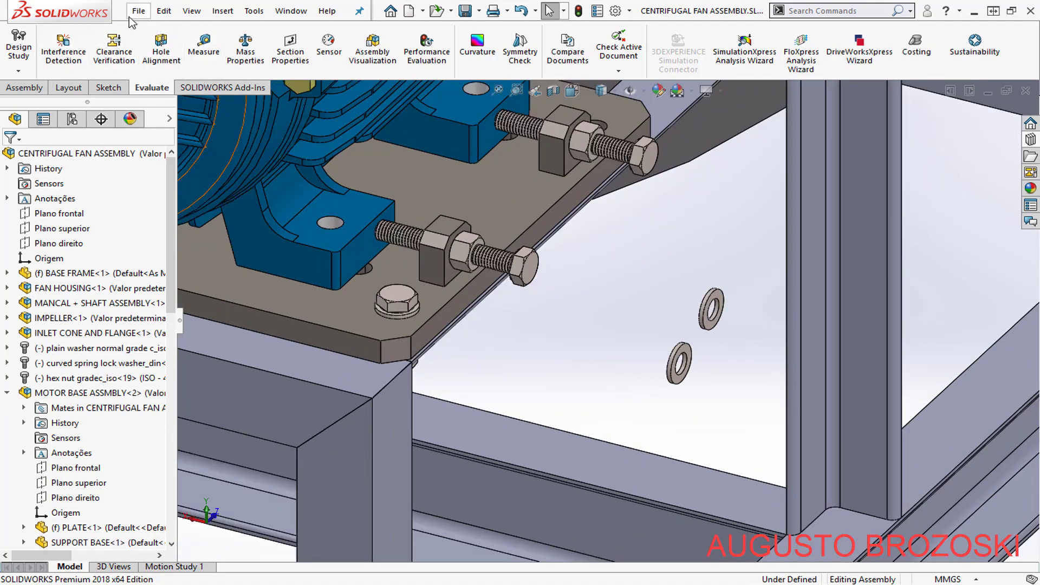
- Add a concentric mate between the upper loose plain washer's hole and the hole in the motor's front foot beside the adjusting bolt
left_click(23, 87)
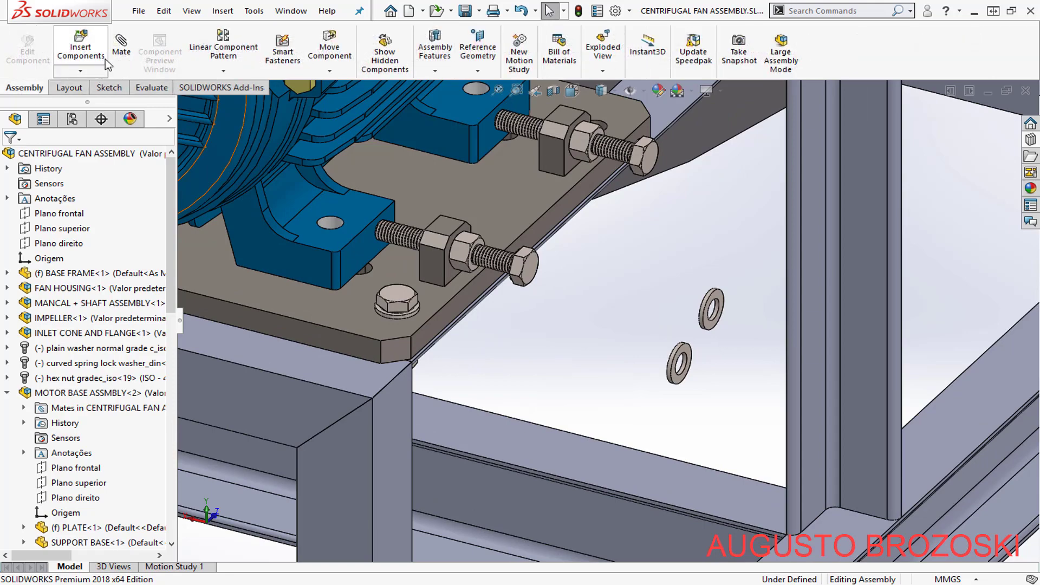
left_click(127, 50)
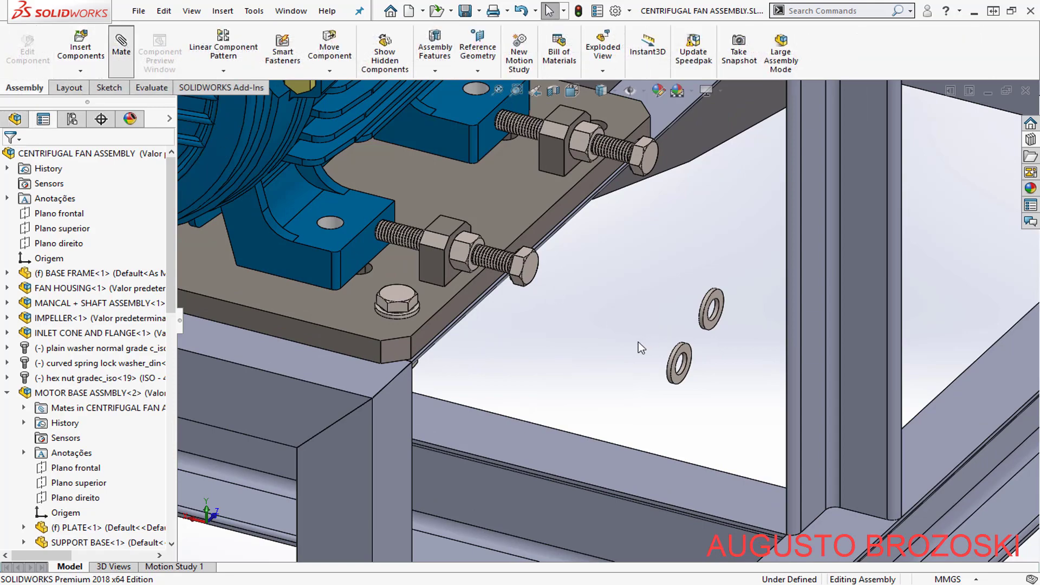
scroll(690, 336, "down", 3)
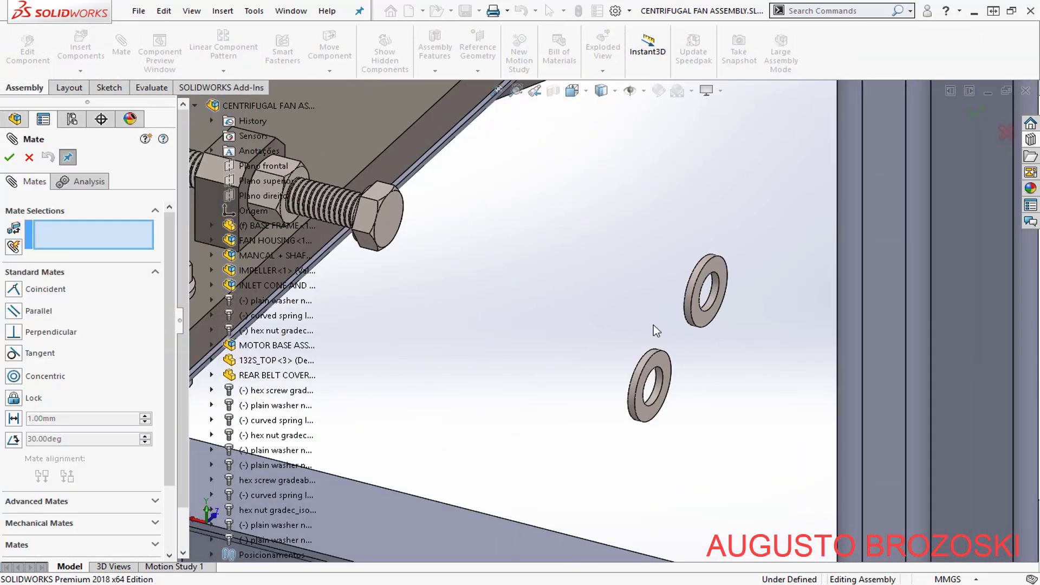
scroll(658, 308, "down", 2)
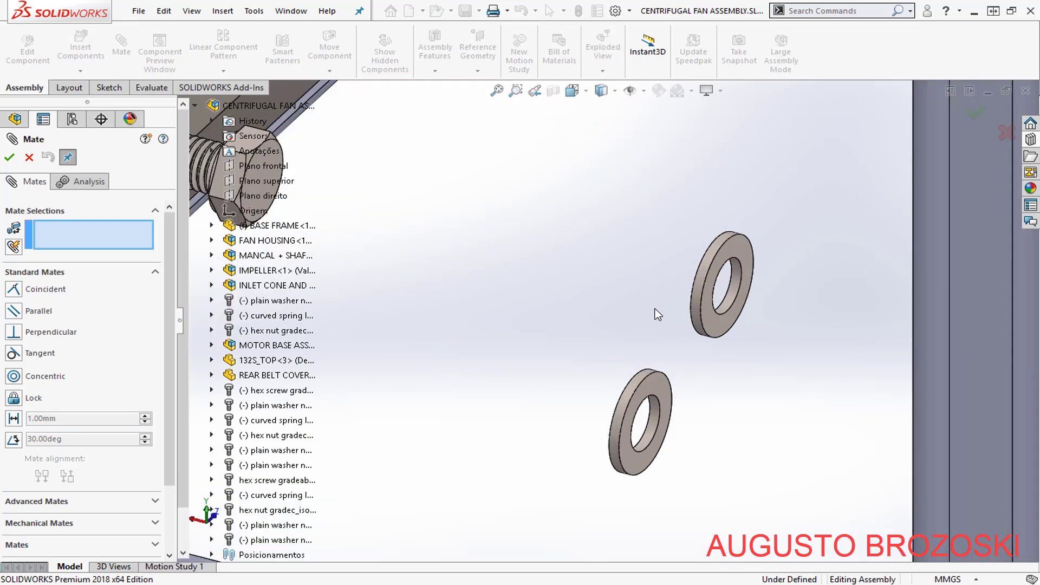
left_click(736, 274)
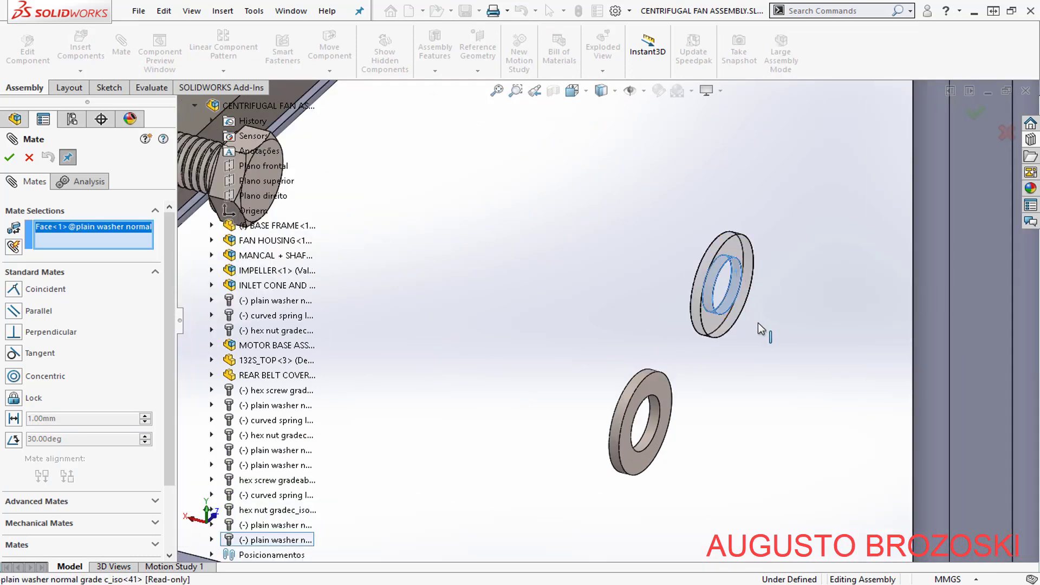
scroll(686, 314, "up", 5)
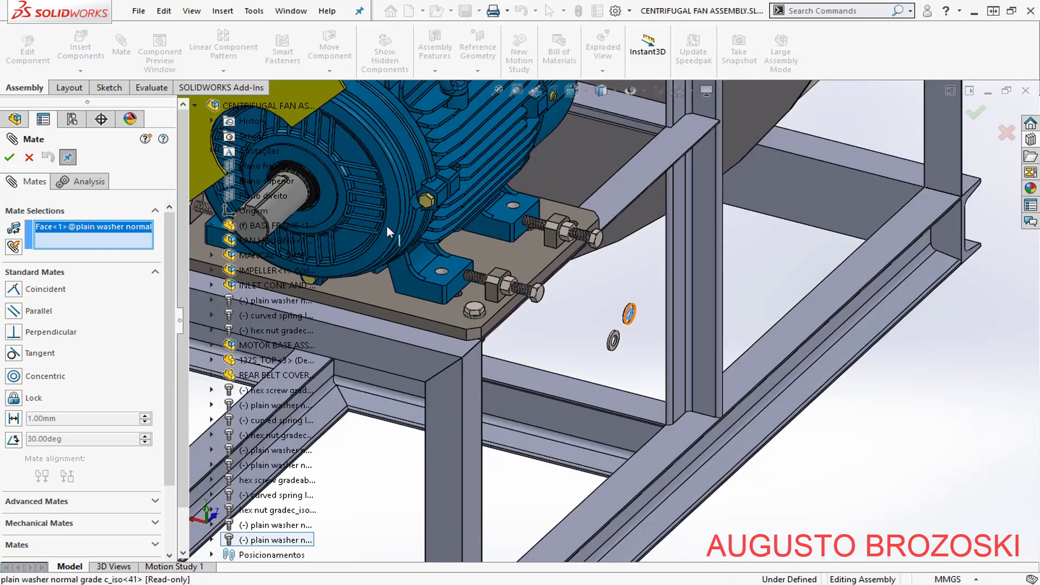
scroll(475, 280, "down", 4)
scroll(628, 339, "down", 3)
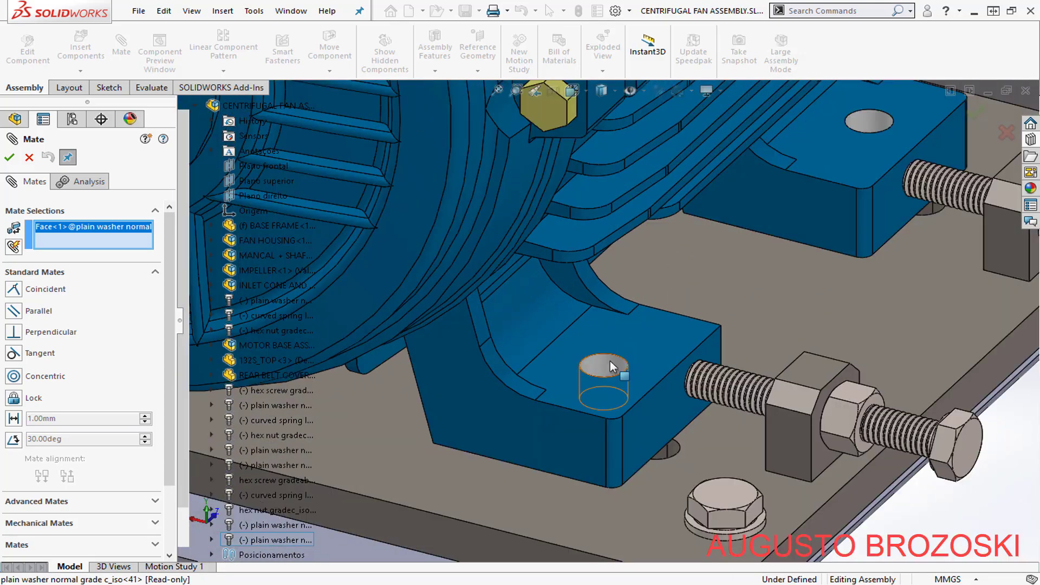
left_click(593, 363)
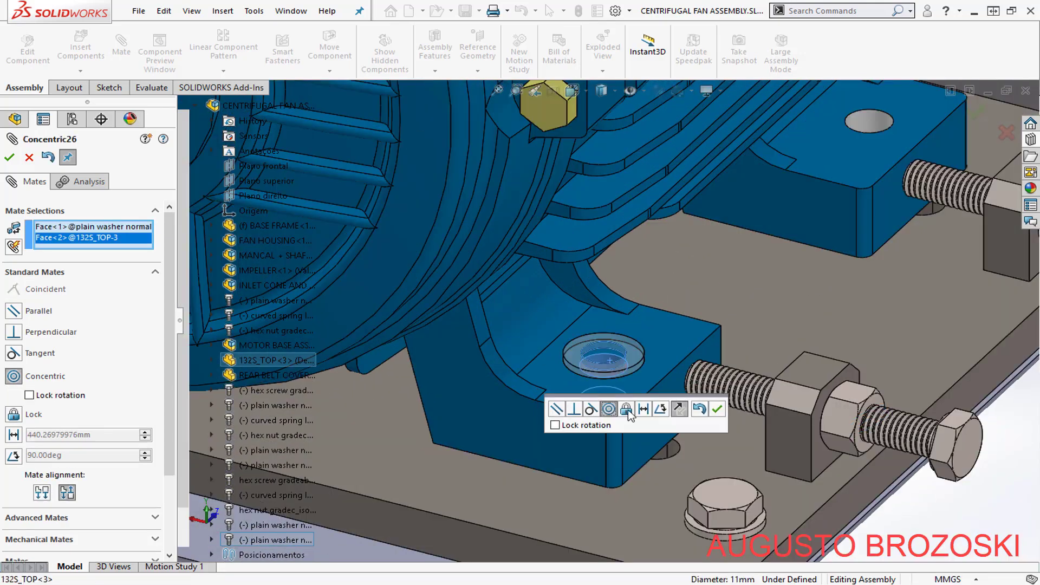
scroll(709, 340, "down", 3)
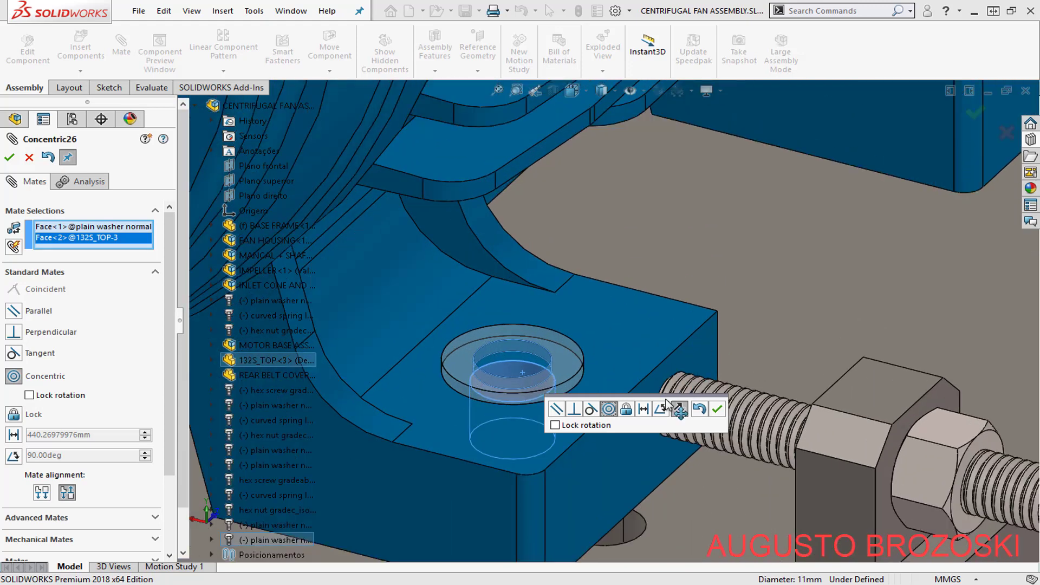
left_click(719, 410)
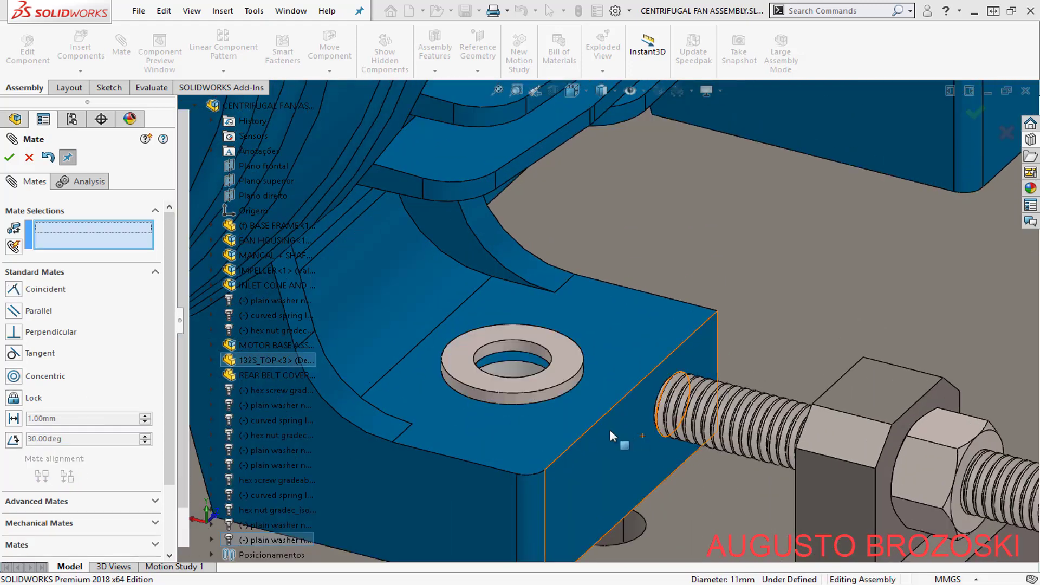
- Lift that washer clear of the motor foot and mate its underside coincident with the foot's top face
left_click_drag(564, 360, 598, 190)
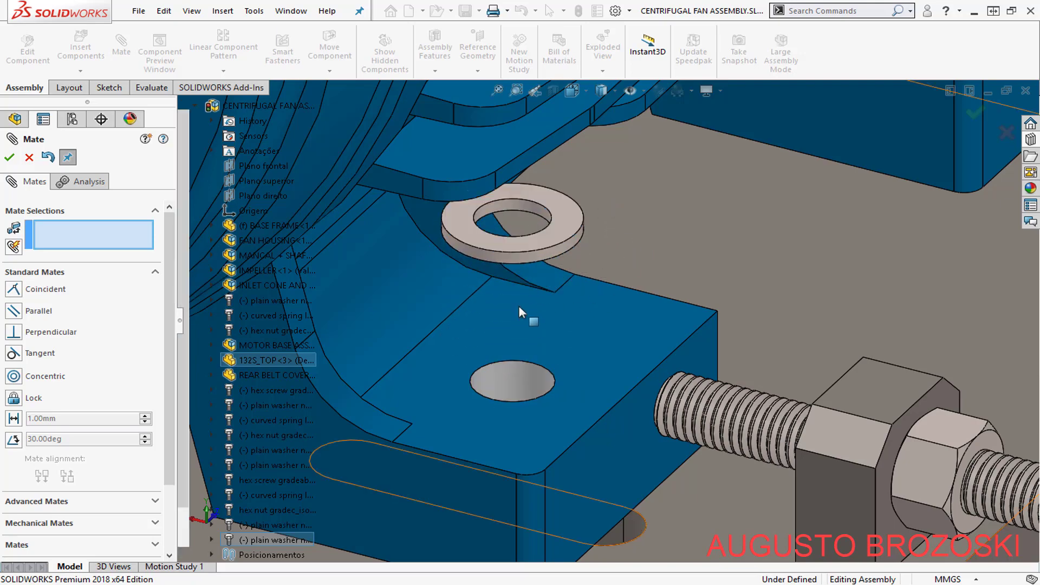
middle_click_drag(484, 358, 464, 147)
left_click(463, 148)
middle_click_drag(479, 209, 573, 357)
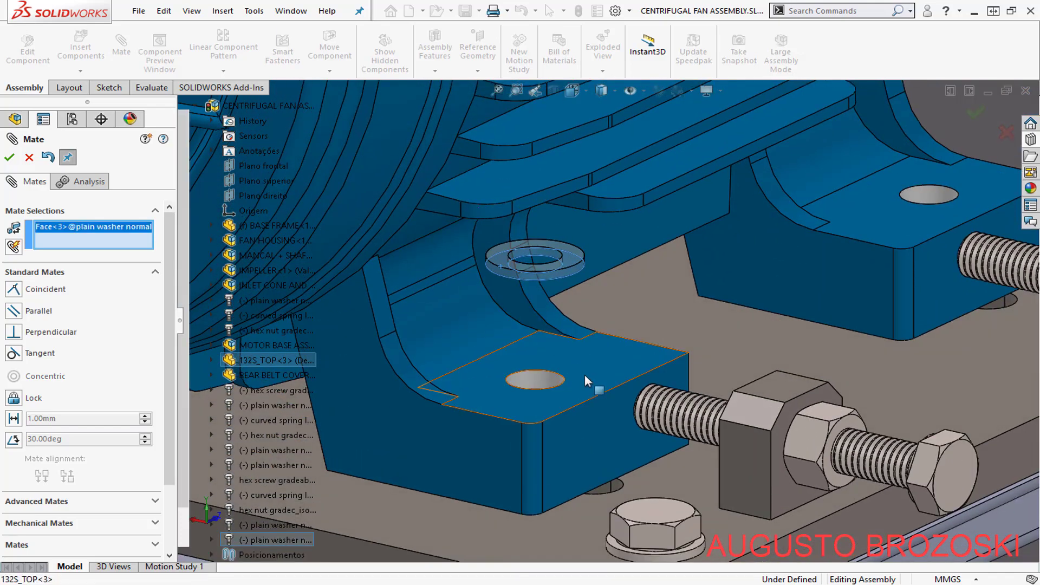
left_click(584, 374)
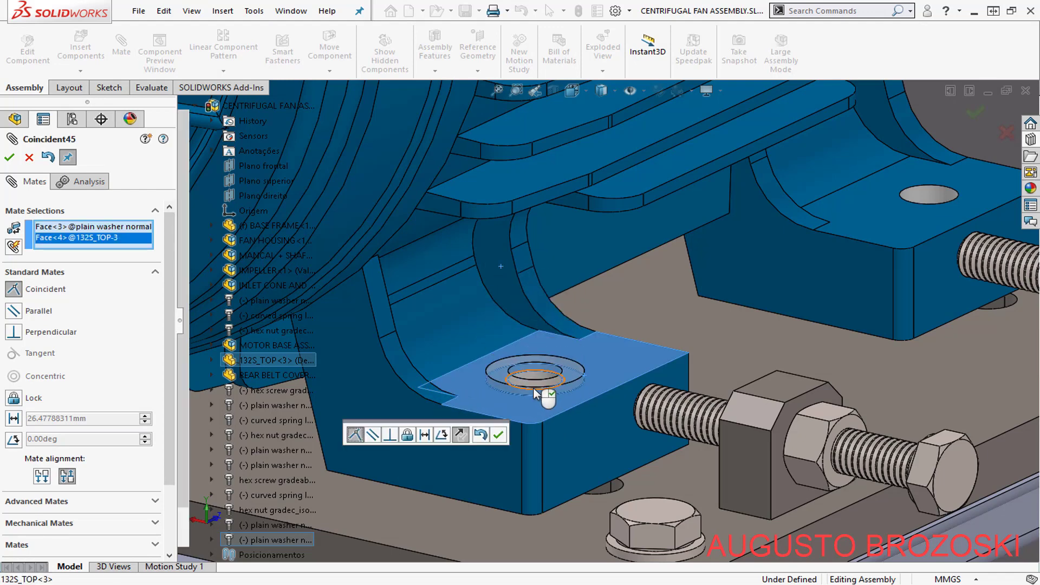
left_click(498, 435)
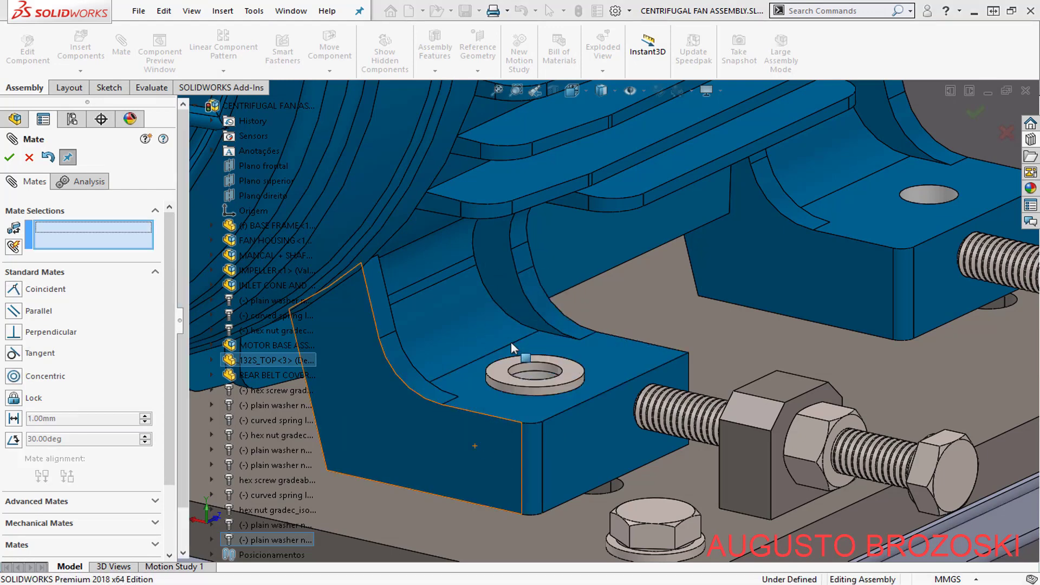
- Mate a flat face of the remaining loose plain washer coincident with the underside of the motor base plate
scroll(486, 319, "up", 4)
scroll(499, 338, "up", 5)
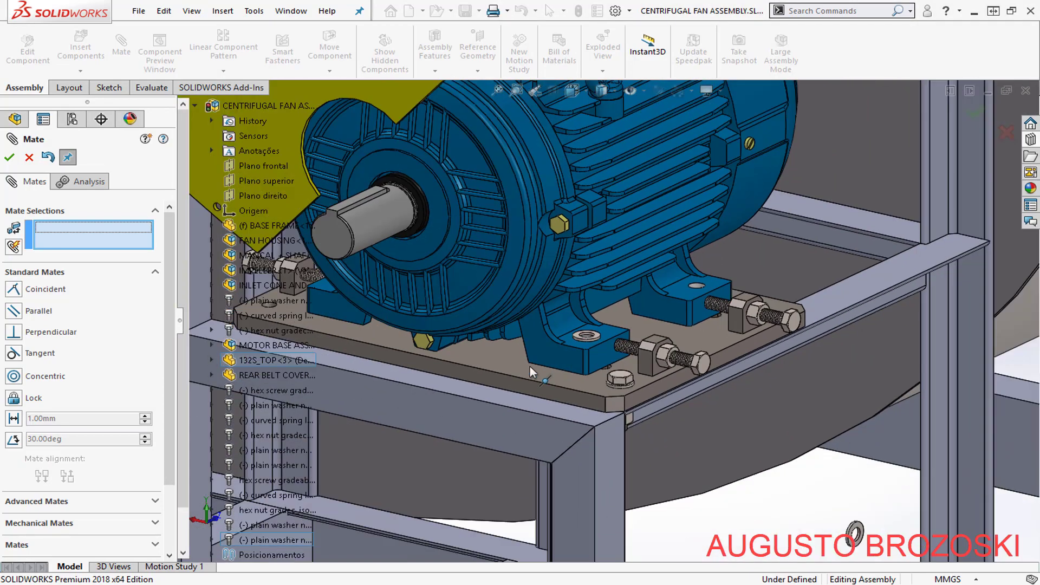
scroll(794, 484, "down", 10)
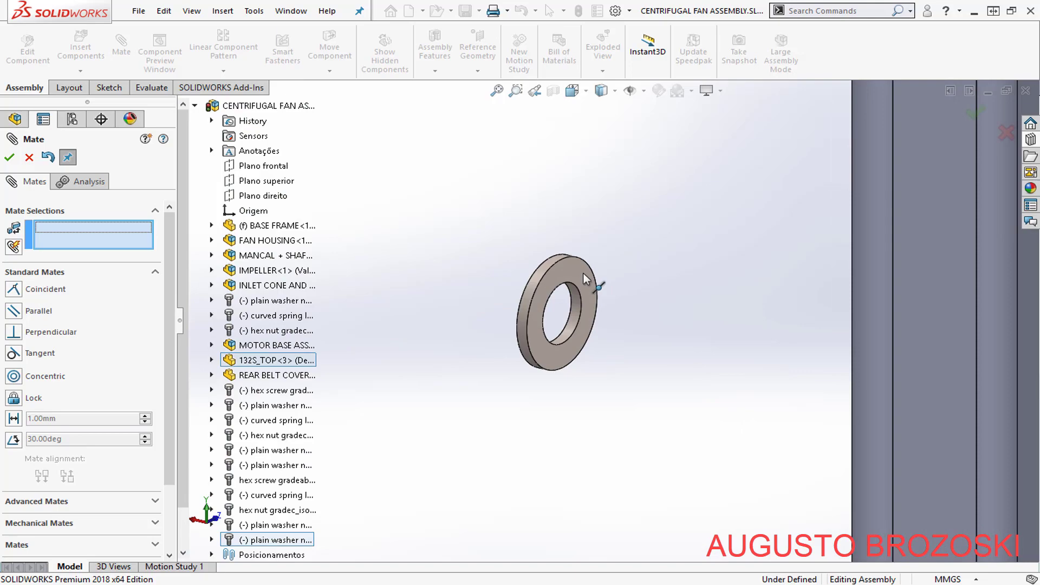
left_click(586, 280)
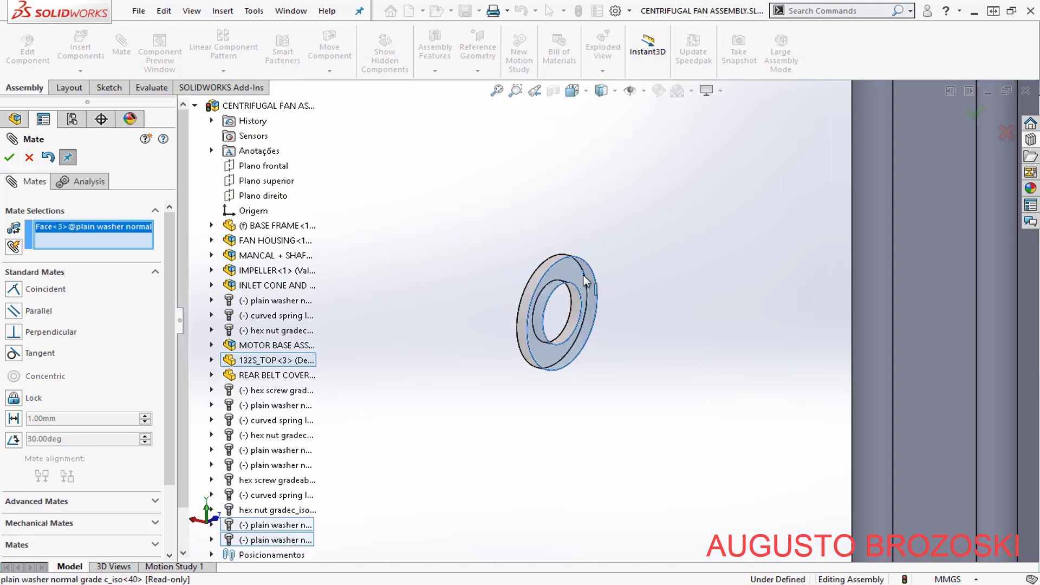
scroll(679, 397, "up", 10)
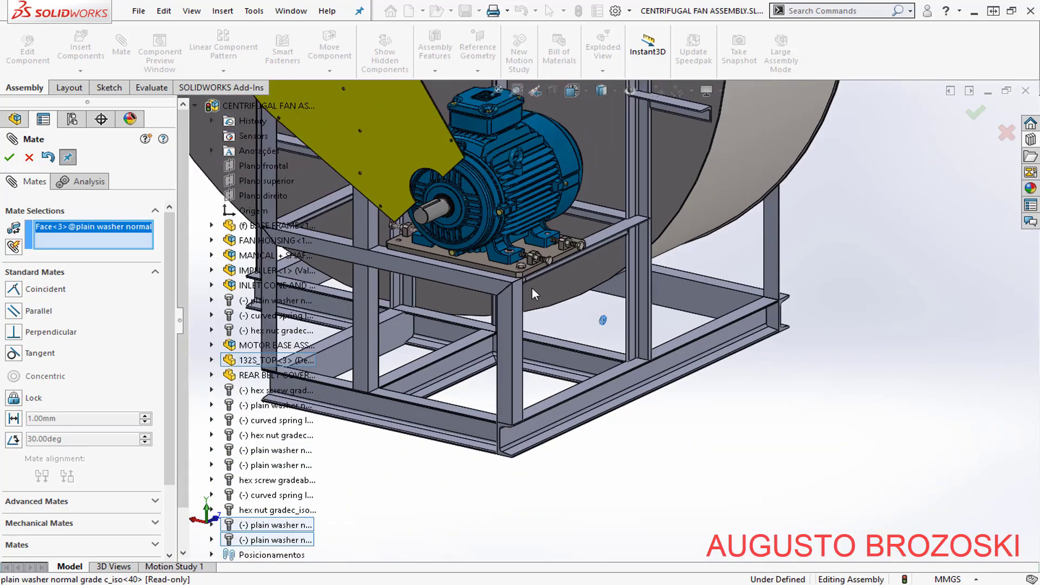
middle_click_drag(532, 289, 665, 124)
scroll(665, 122, "down", 6)
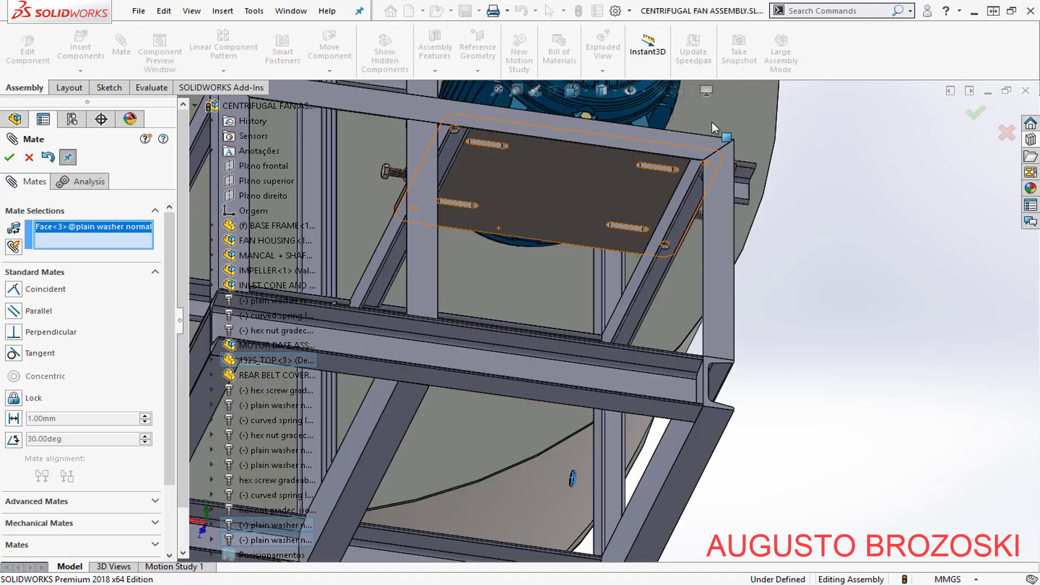
scroll(582, 268, "down", 2)
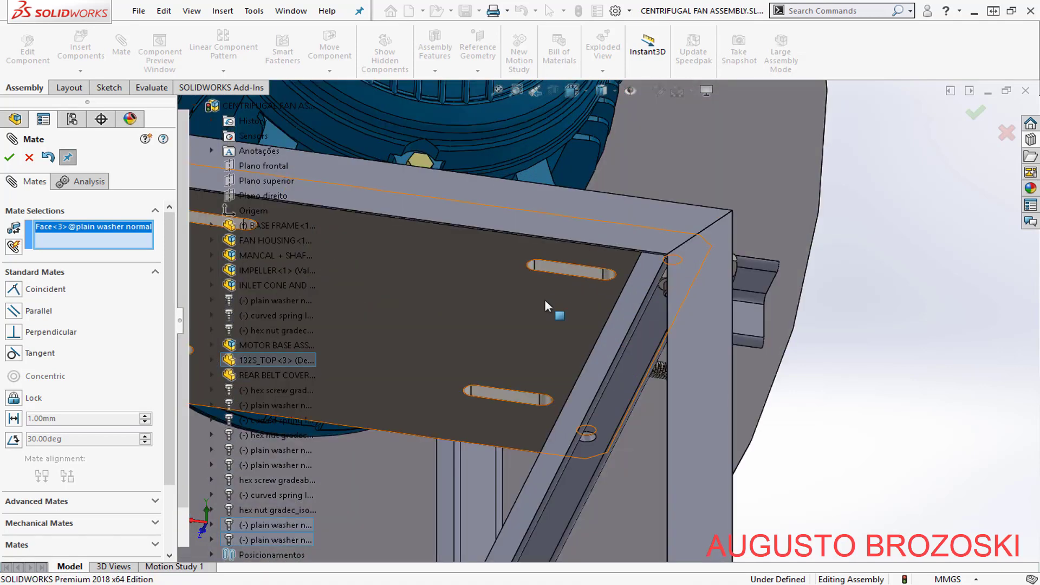
left_click(516, 305)
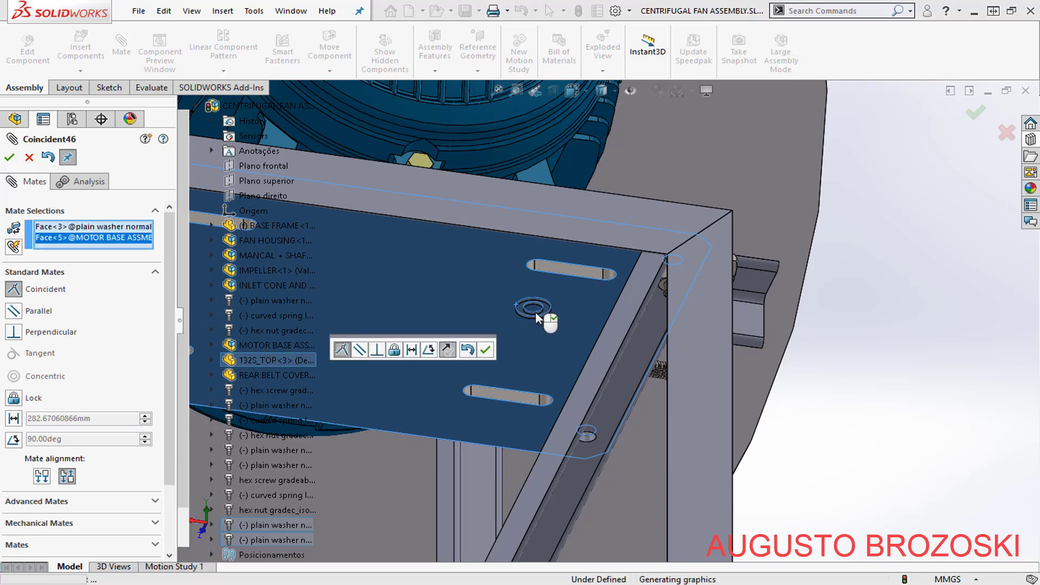
scroll(535, 311, "down", 5)
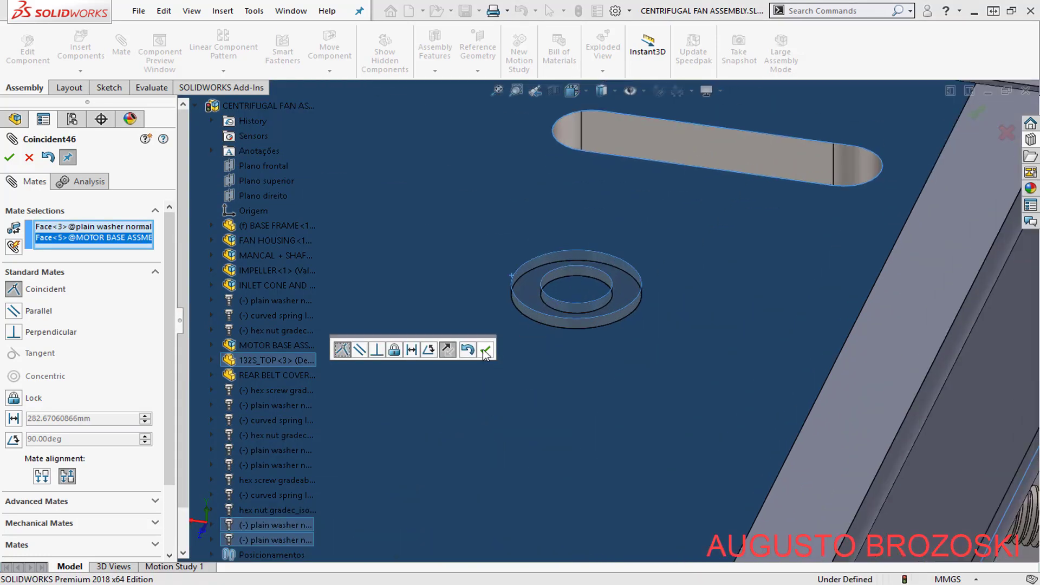
left_click(484, 350)
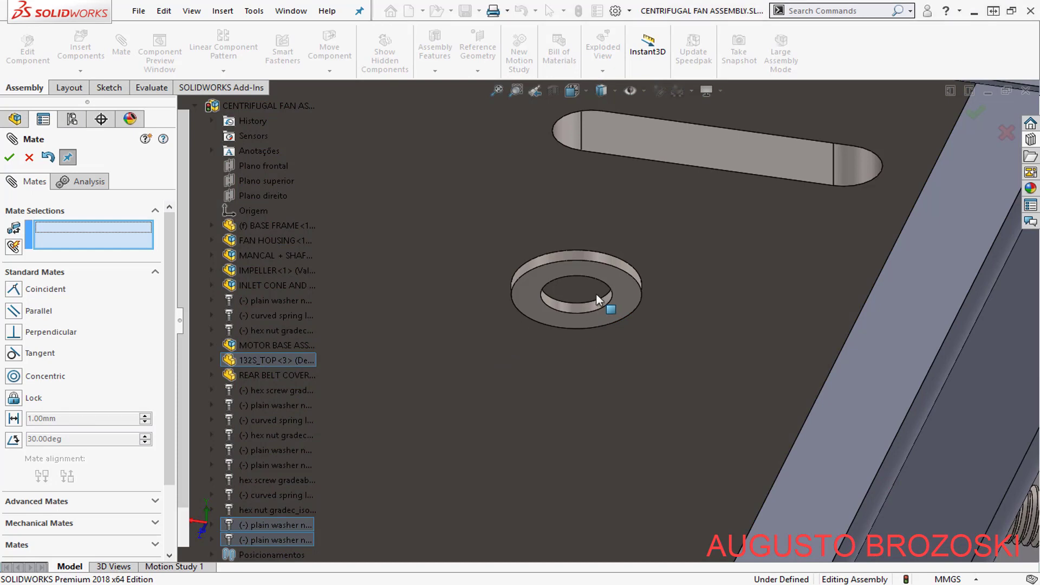
- Add a concentric mate between the underside washer's hole and the same motor foot hole, and finish mating
scroll(568, 320, "down", 3)
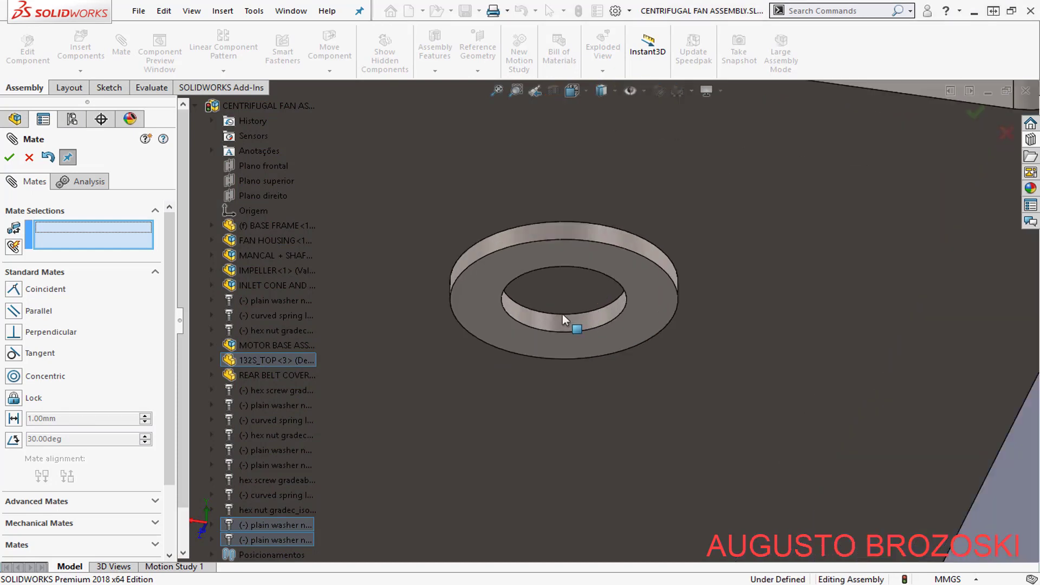
left_click(532, 320)
scroll(529, 375, "up", 4)
scroll(538, 367, "up", 3)
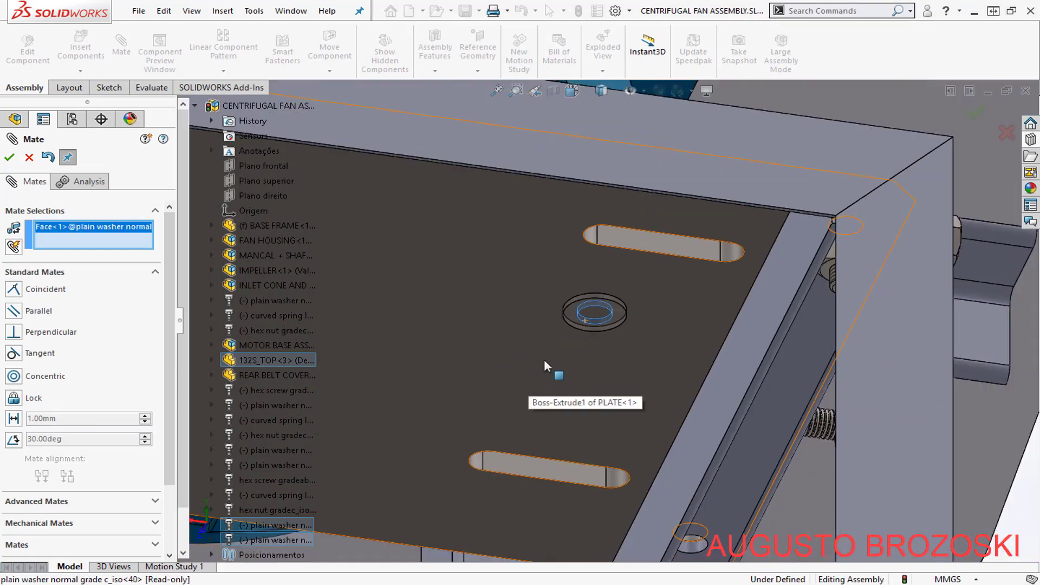
middle_click_drag(551, 365, 656, 294)
scroll(684, 209, "down", 3)
scroll(657, 242, "down", 2)
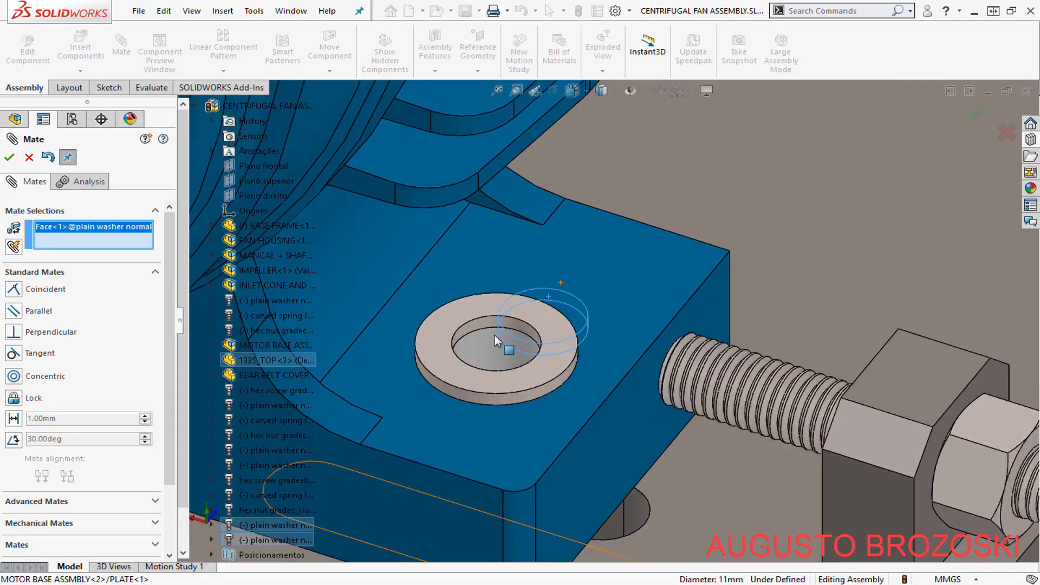
left_click(496, 335)
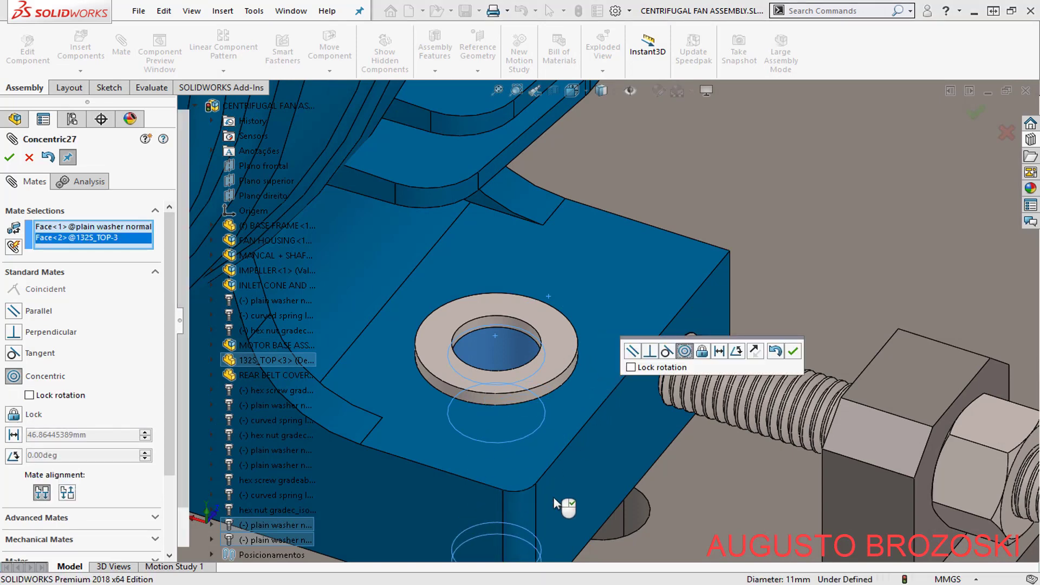
scroll(547, 494, "up", 3)
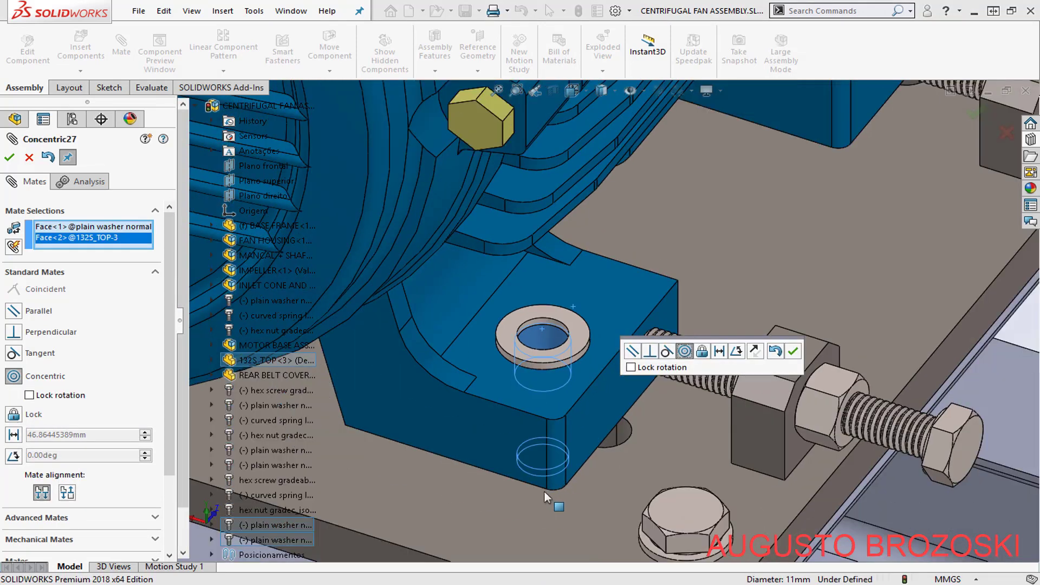
left_click(792, 352)
scroll(599, 352, "up", 5)
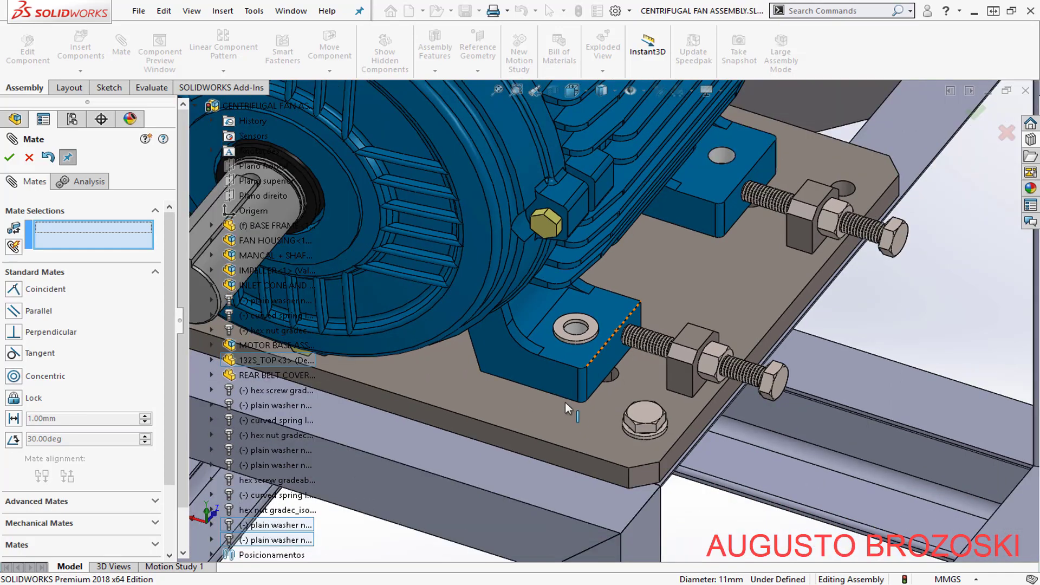
mouse_move(564, 401)
middle_mouse_down()
mouse_move(621, 191)
mouse_move(594, 252)
mouse_move(588, 373)
mouse_move(570, 392)
middle_mouse_up()
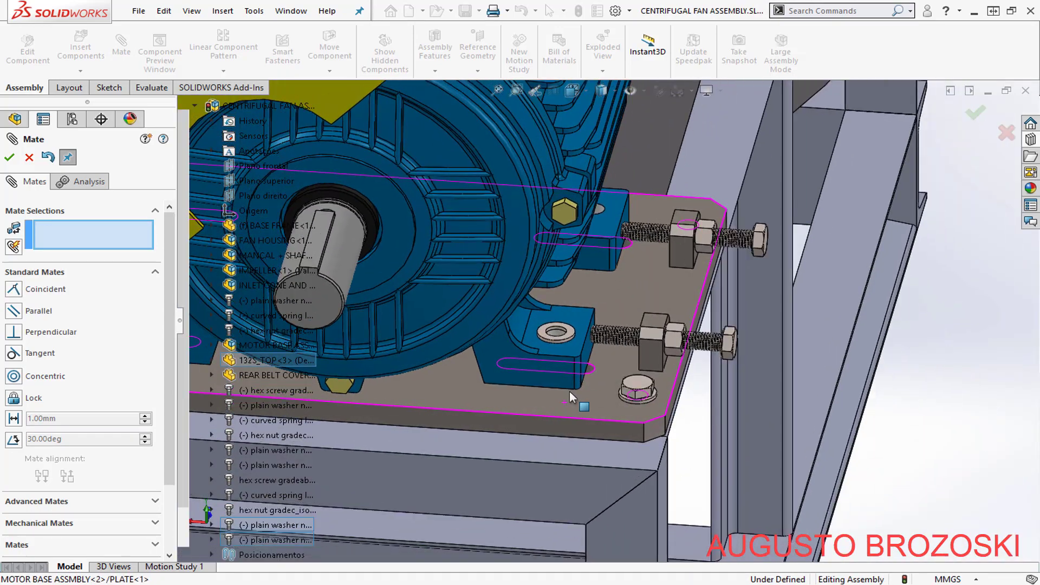
scroll(570, 398, "up", 3)
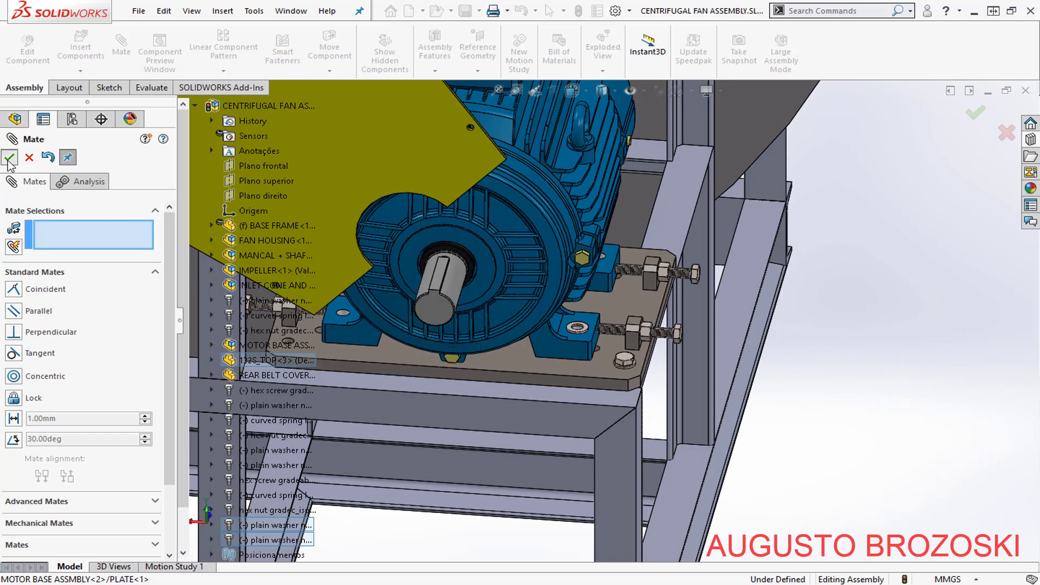
left_click(9, 159)
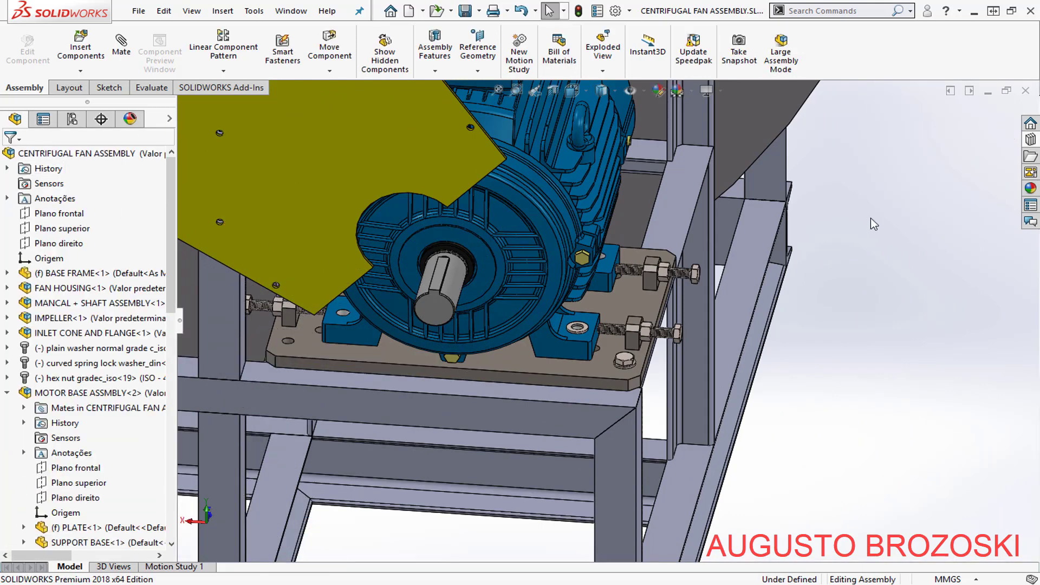
- Open the DIN Hex Bolts and Screws category under Bolts and Screws in the Toolbox library
left_click(1029, 140)
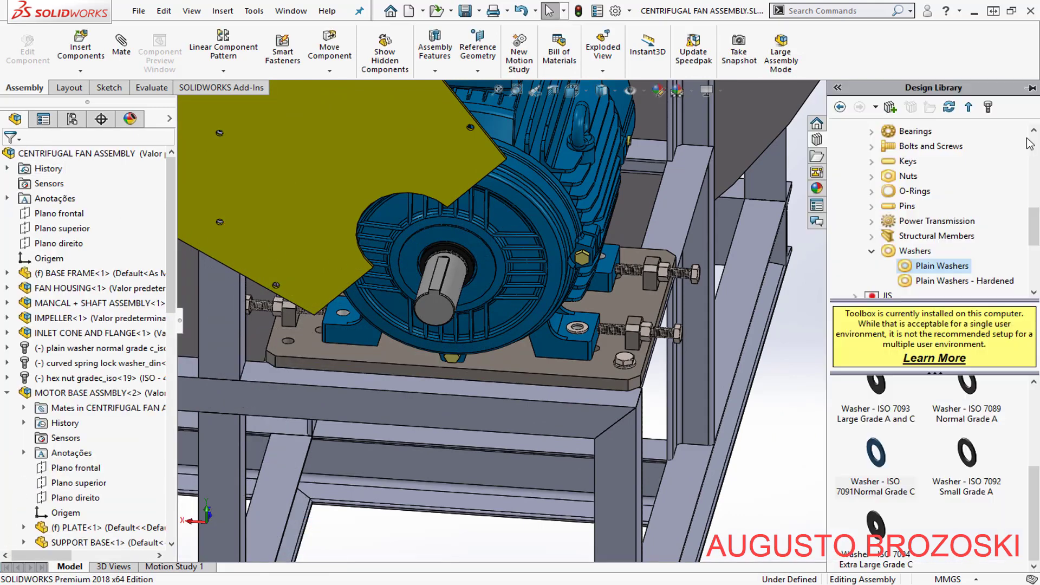
left_click(871, 252)
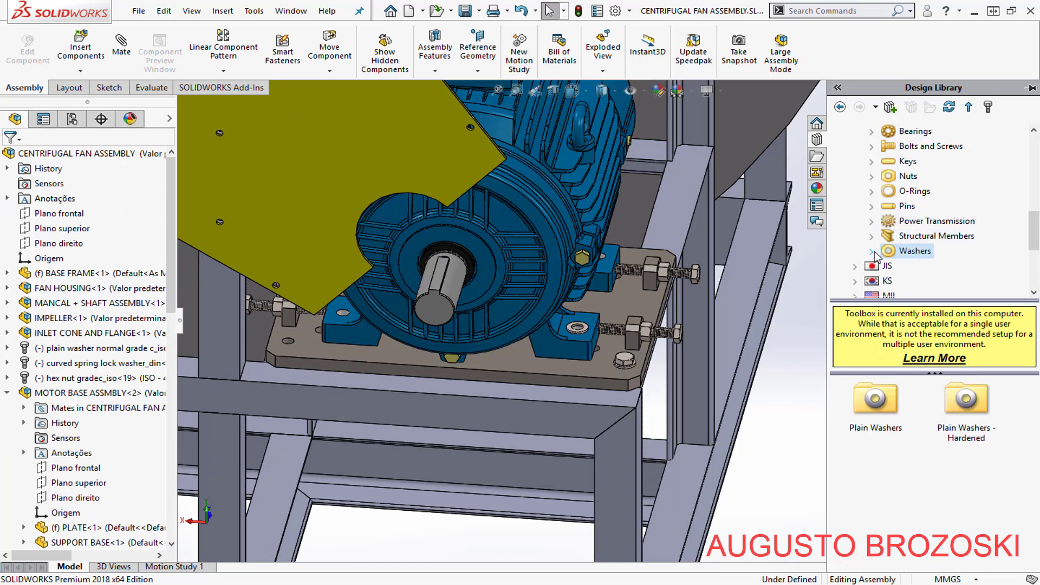
scroll(864, 213, "up", 1)
scroll(863, 211, "up", 5)
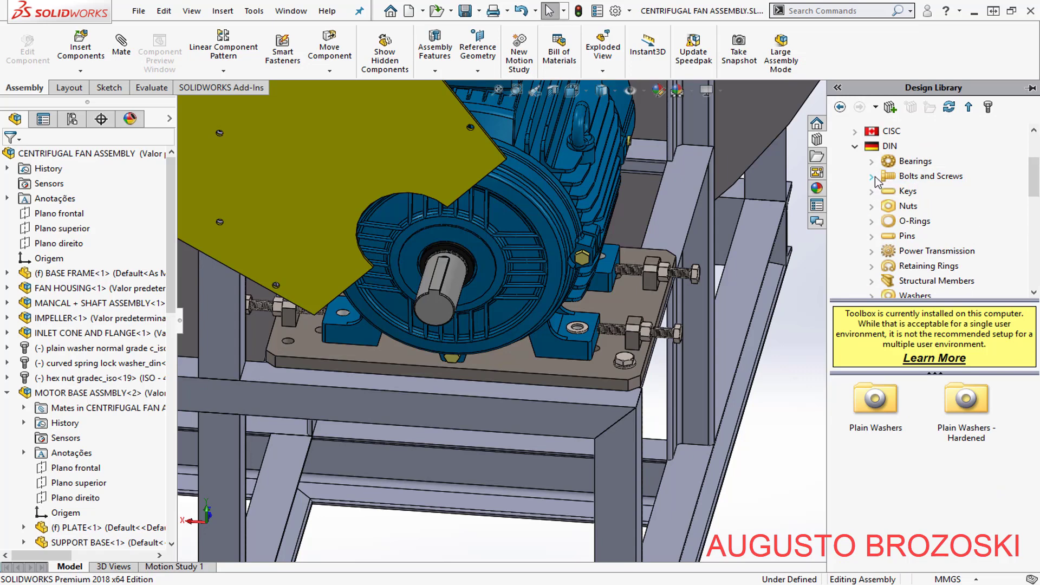
left_click(871, 176)
left_click(940, 175)
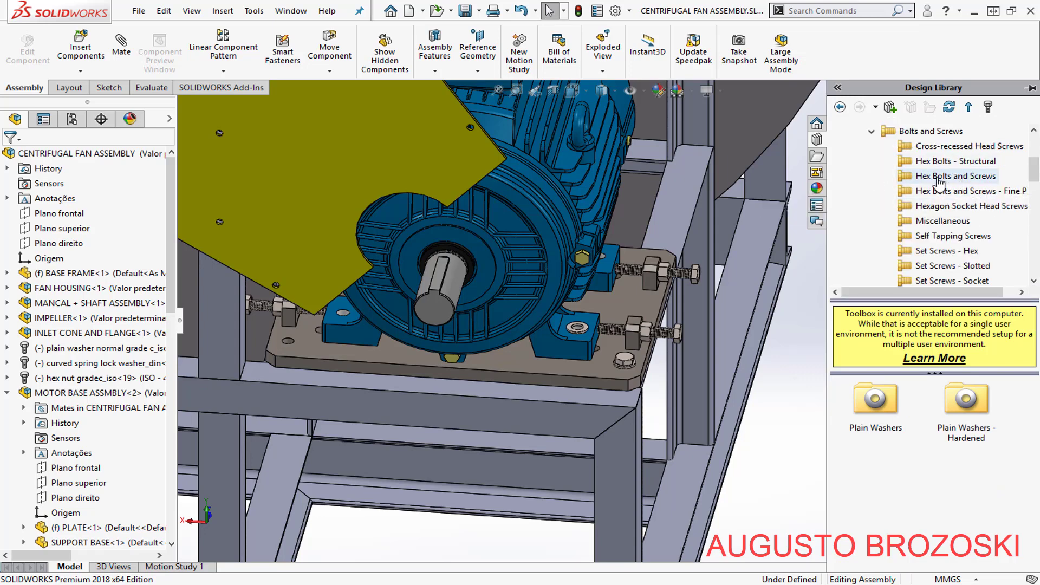
scroll(926, 515, "down", 3)
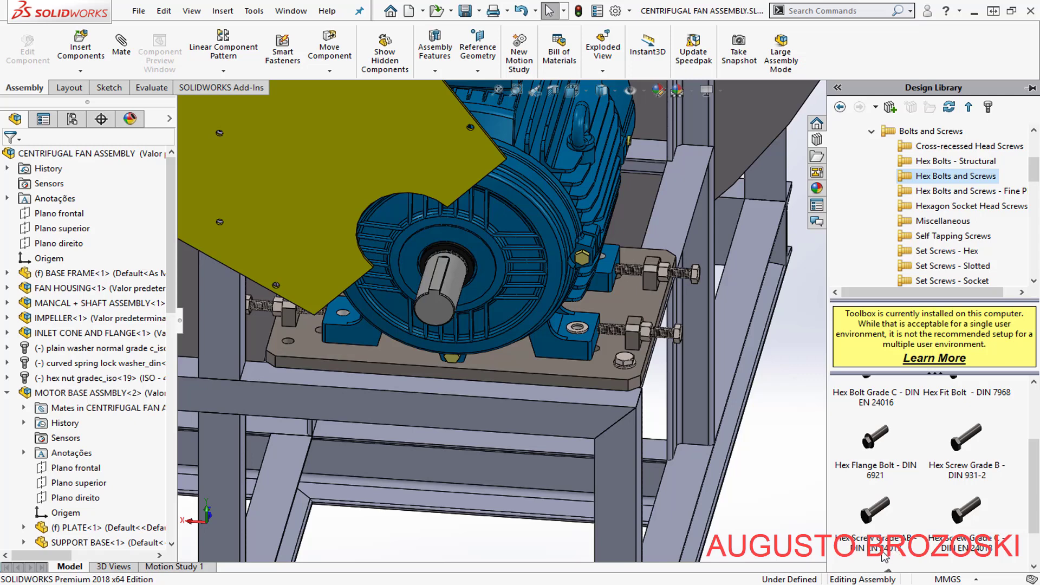
- Insert one DIN EN 24017 grade AB hex screw, size M10 and length 55, into the empty space beside the frame
mouse_move(902, 551)
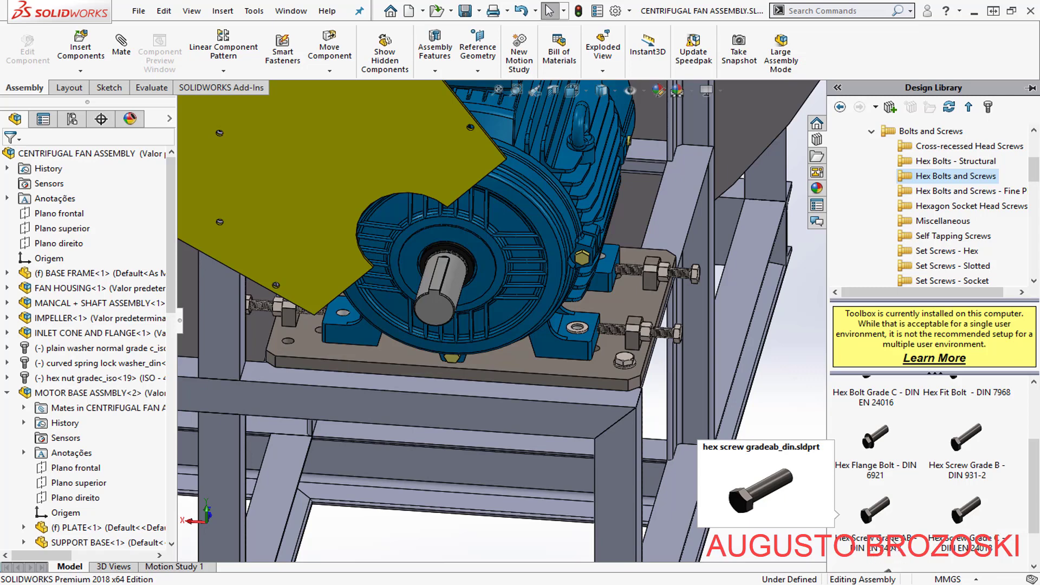
left_click_drag(867, 523, 781, 411)
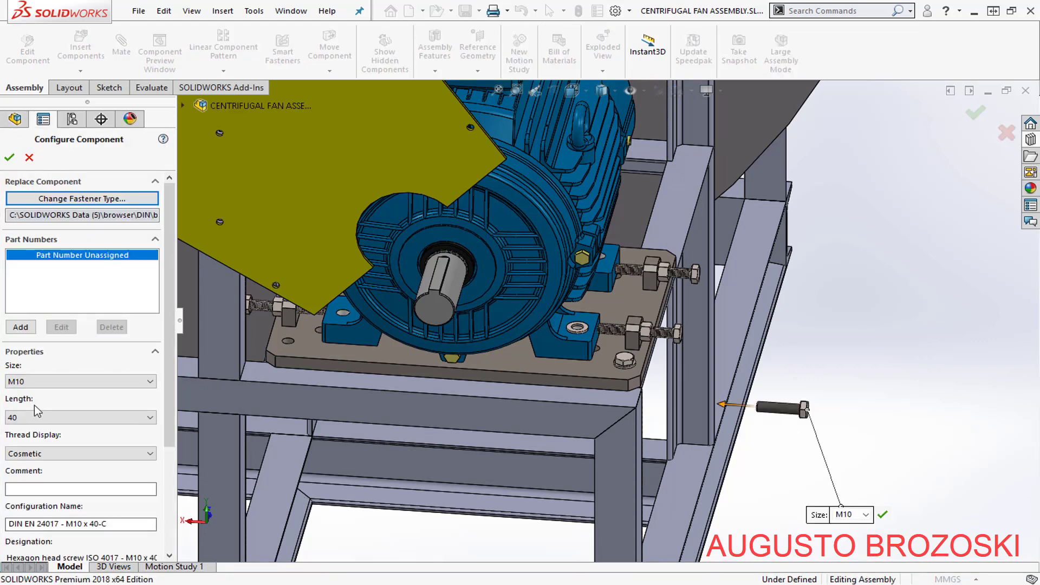
left_click(62, 420)
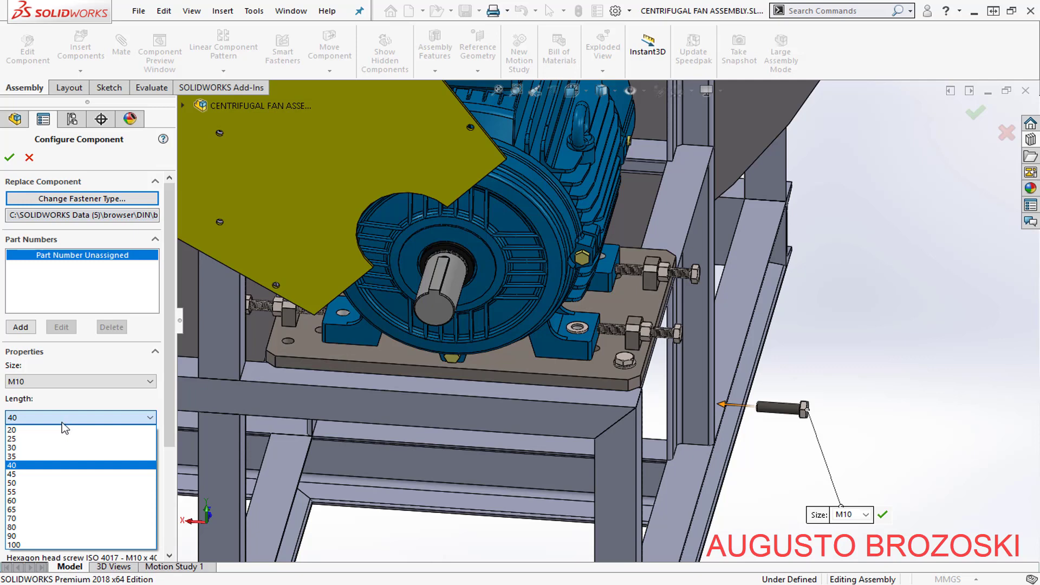
left_click(48, 492)
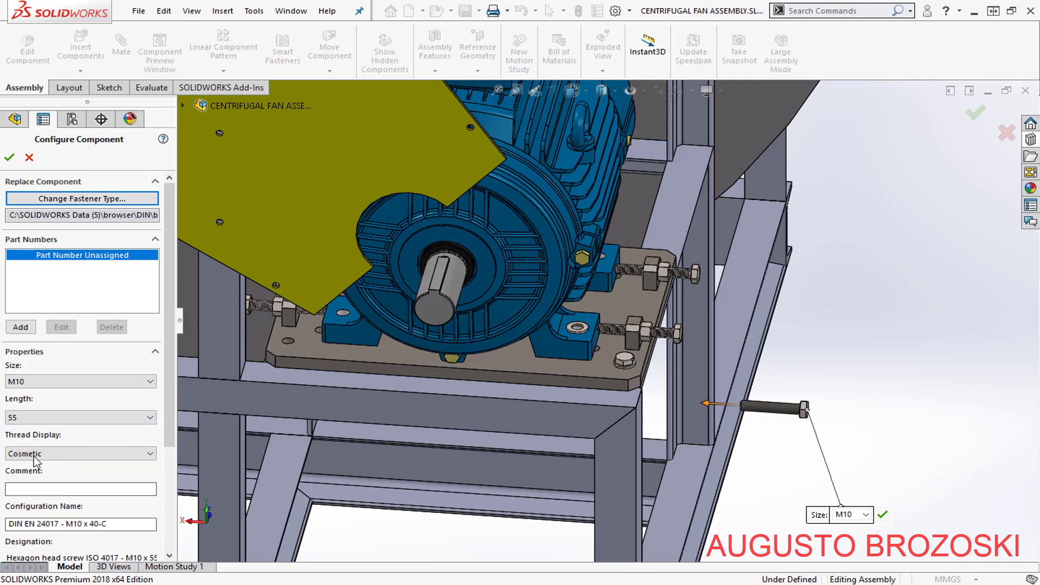
left_click(6, 158)
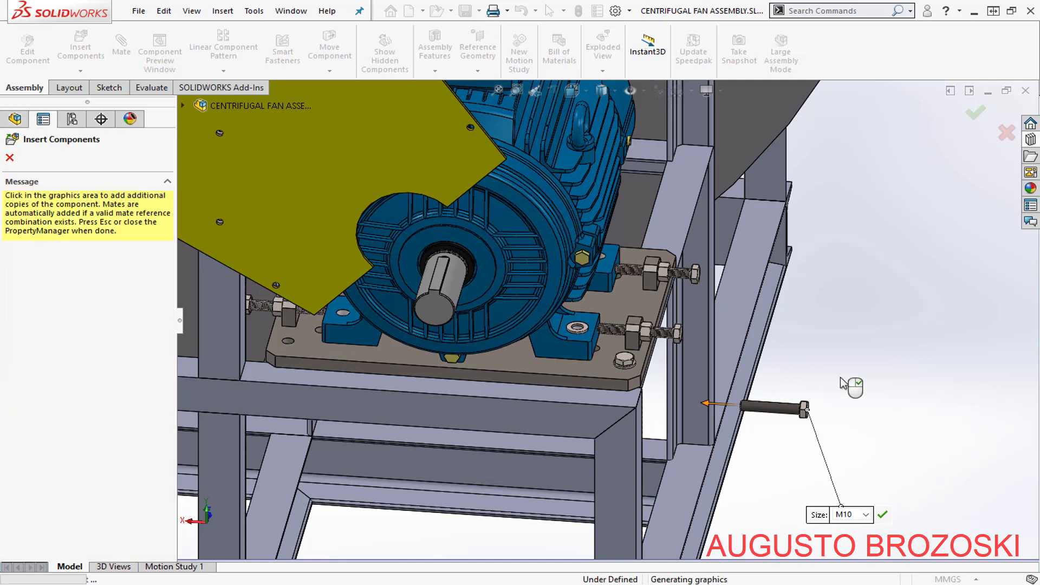
key("Escape")
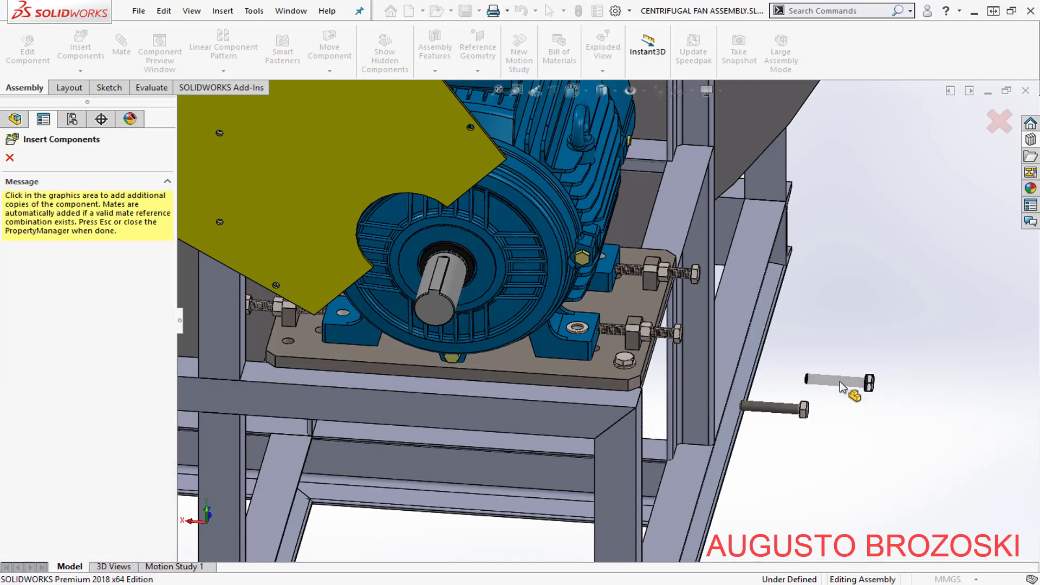
- Add a concentric mate between the new screw's shank and the washered hole in the motor's front foot, flipping alignment so the head is up
scroll(838, 414, "down", 6)
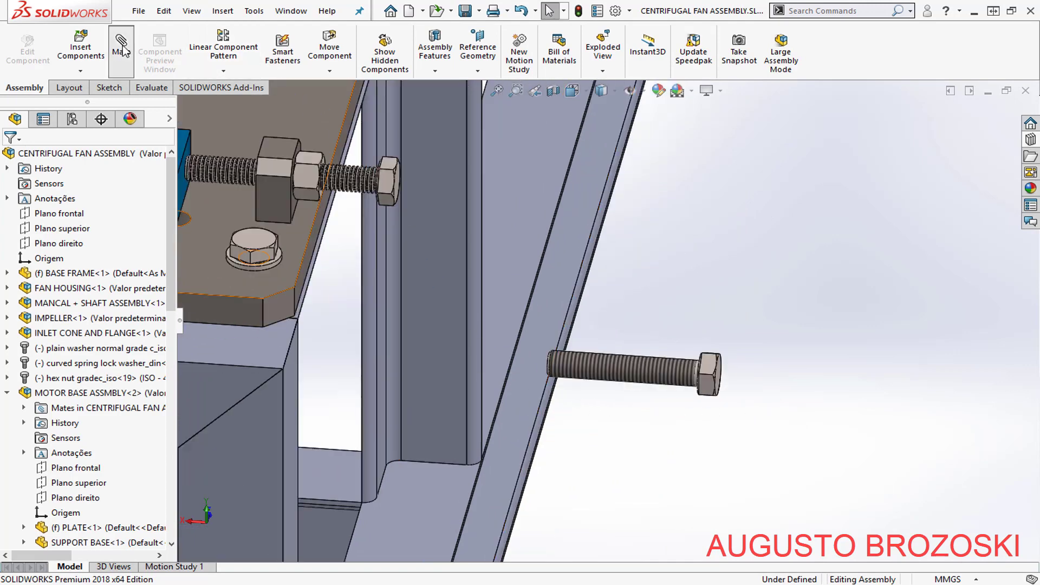
left_click(659, 370)
scroll(783, 306, "up", 2)
scroll(531, 281, "up", 1)
scroll(401, 239, "down", 8)
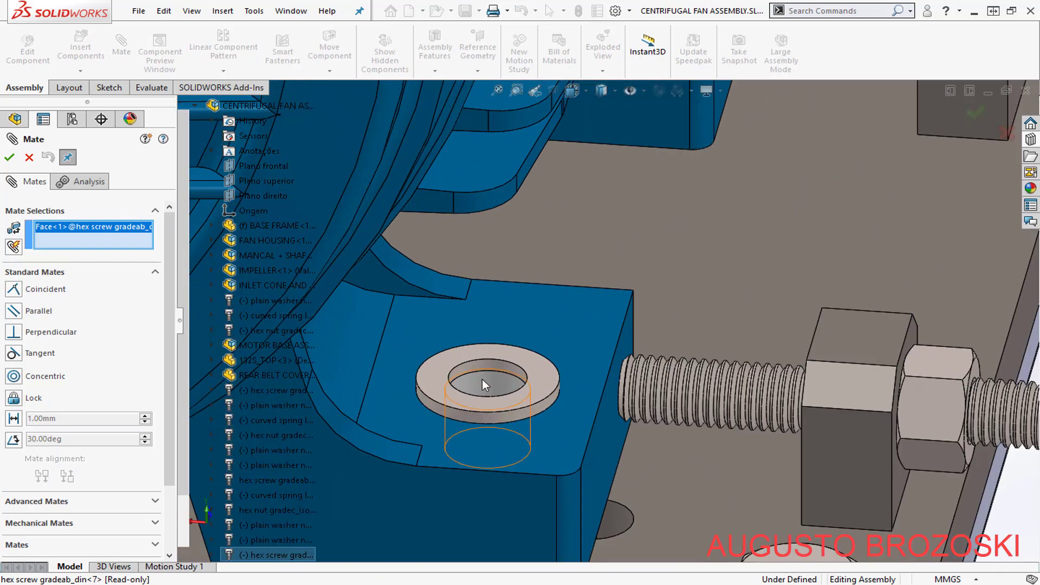
left_click(482, 382)
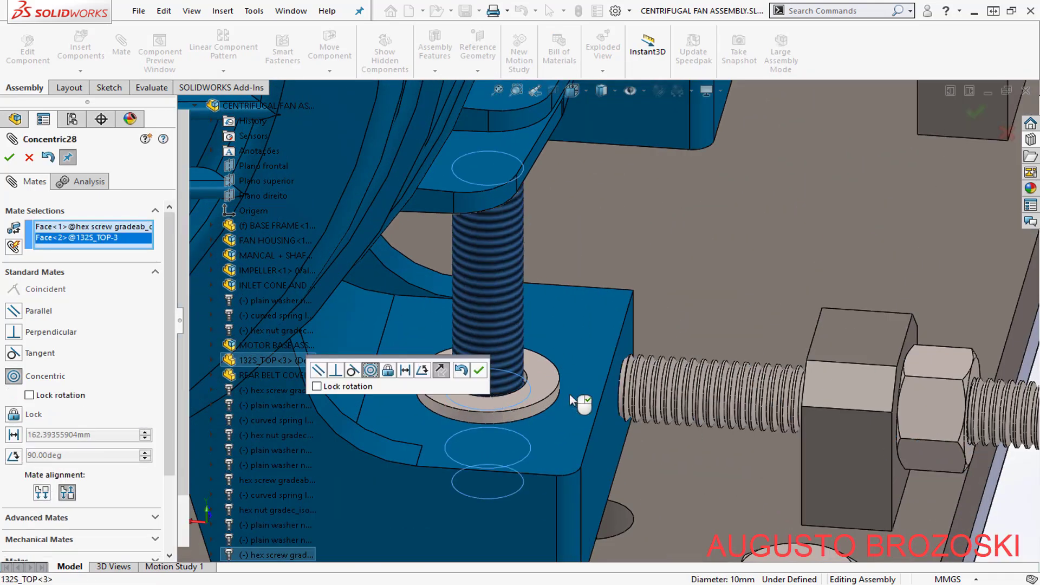
scroll(604, 349, "up", 2)
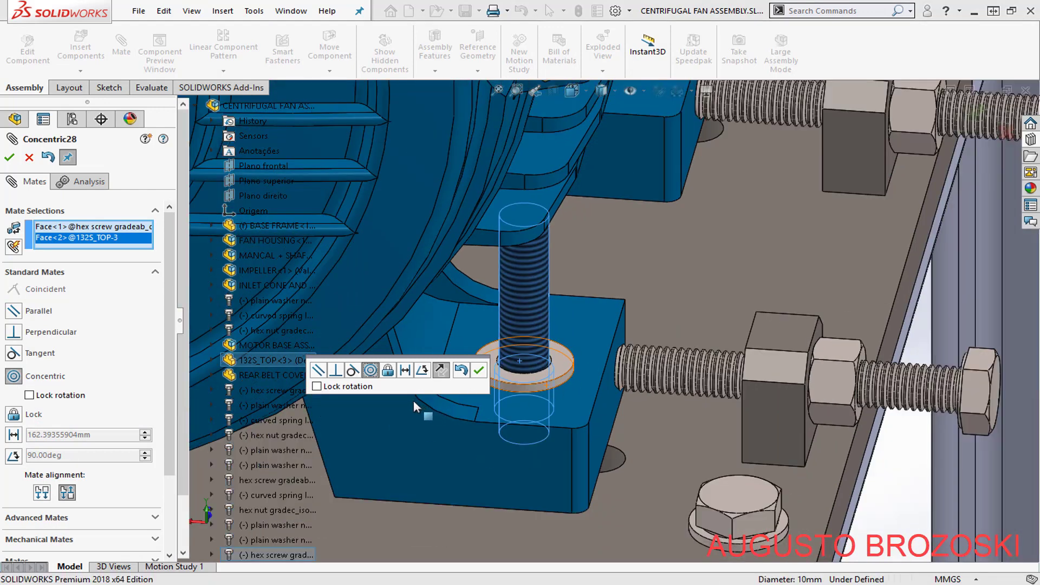
left_click(441, 371)
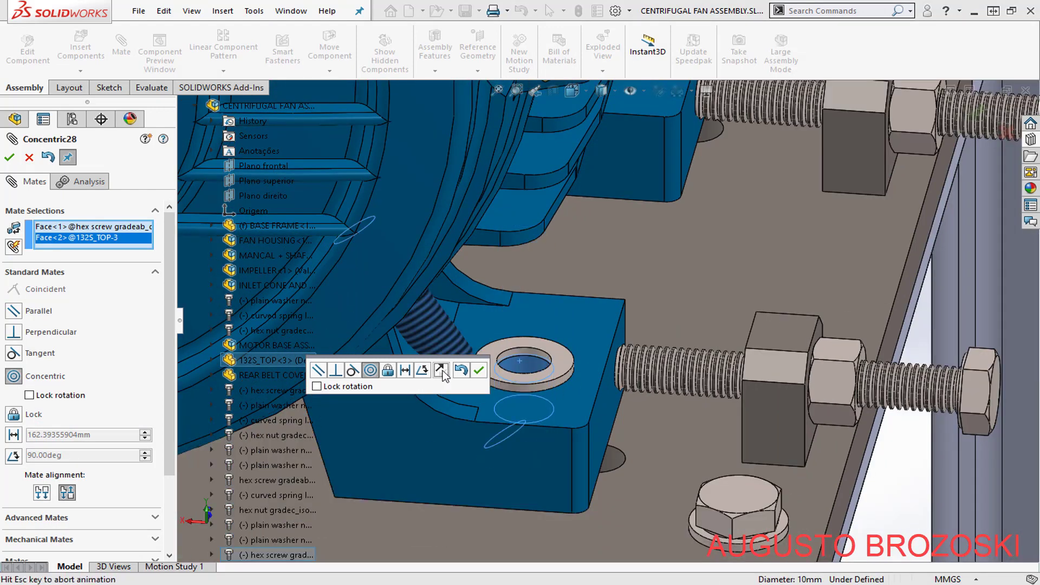
left_click(478, 371)
- Slide the screw upward along its axis until its head is clear of the motor foot
scroll(576, 290, "up", 6)
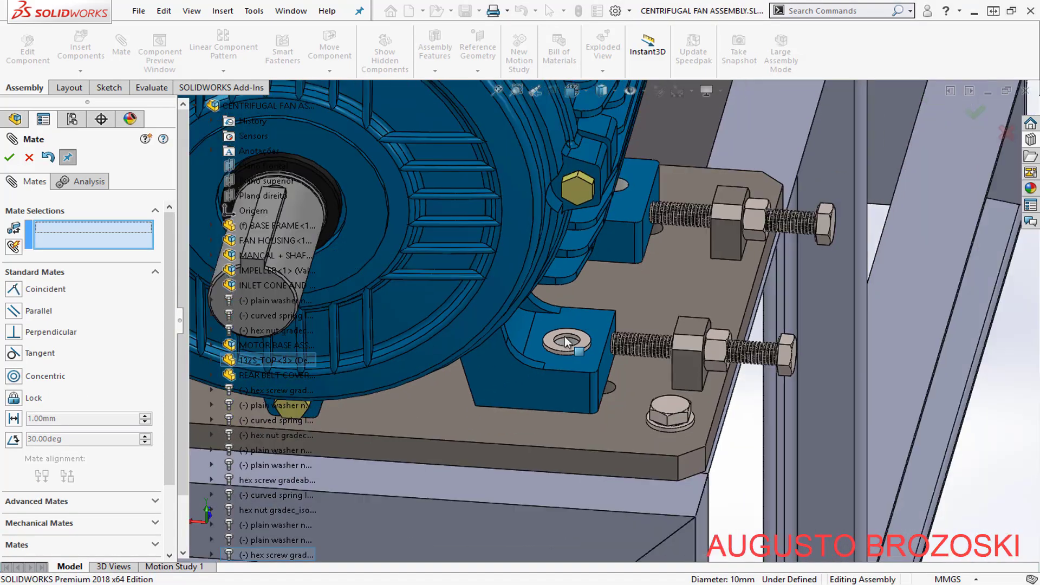
middle_click_drag(566, 358, 590, 398)
scroll(565, 437, "down", 4)
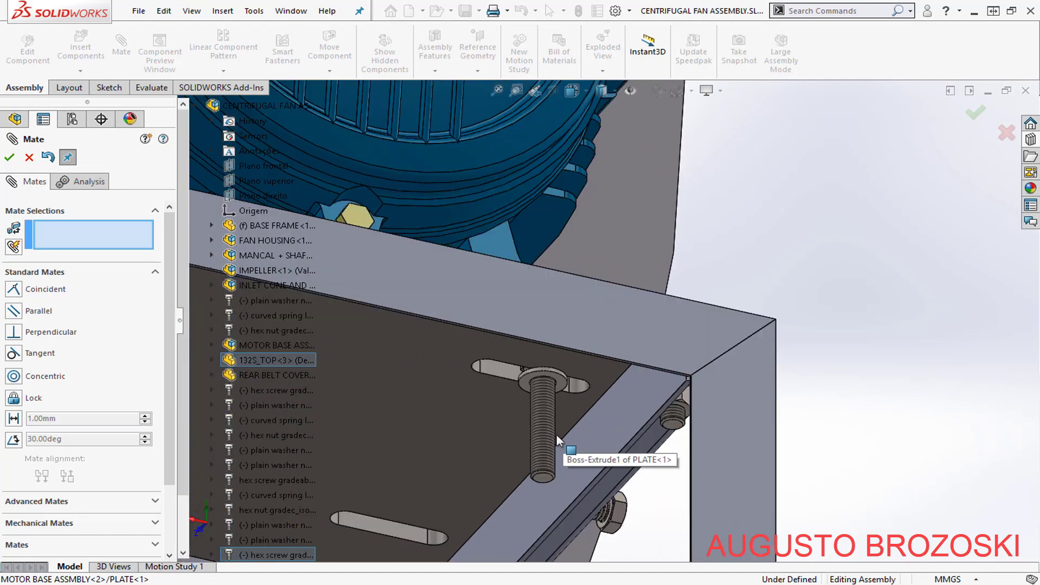
mouse_move(547, 459)
left_mouse_down()
mouse_move(567, 302)
mouse_move(564, 326)
left_mouse_up()
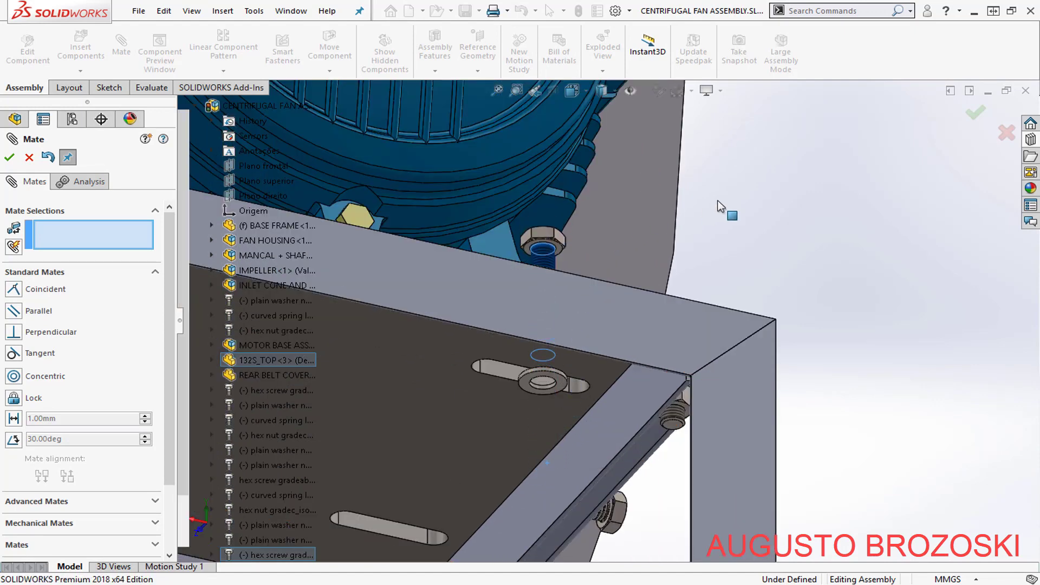
- Mate the underside of the screw head coincident with the top face of the plain washer on the motor foot
scroll(552, 213, "down", 5)
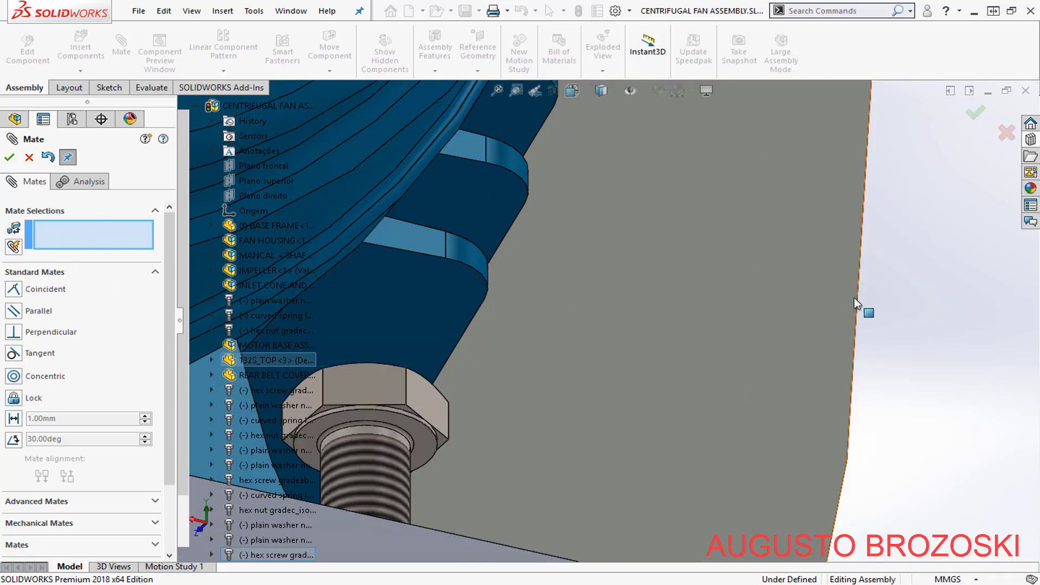
scroll(760, 317, "up", 4)
scroll(460, 375, "down", 6)
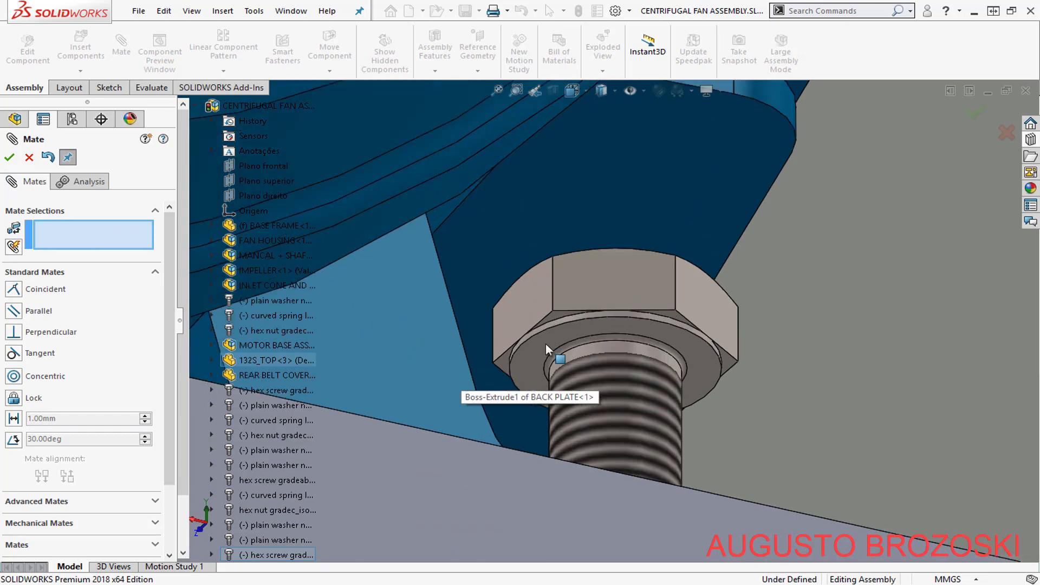
left_click(558, 342)
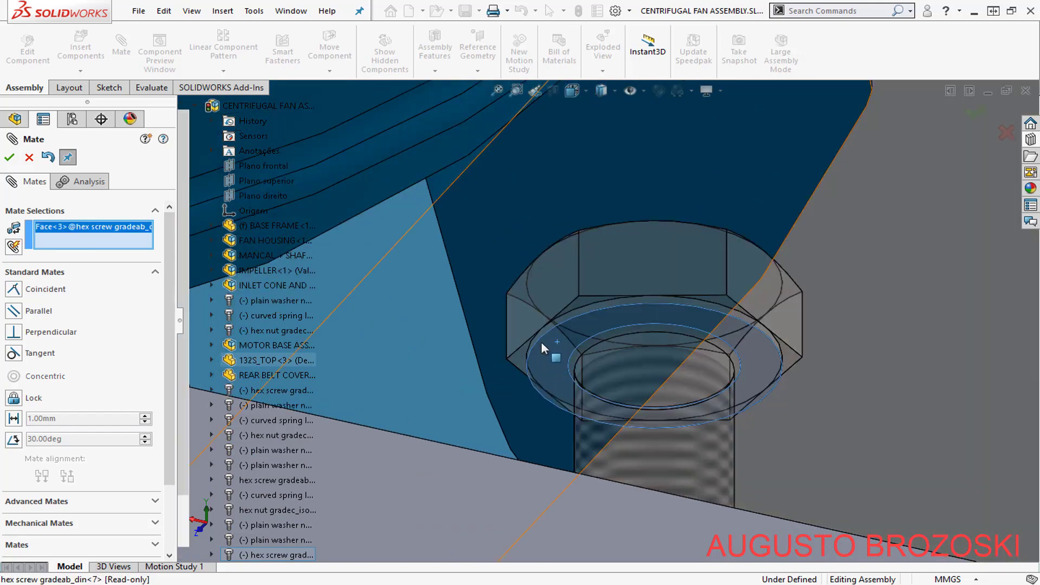
scroll(544, 346, "up", 5)
scroll(597, 330, "up", 5)
middle_click_drag(646, 300, 495, 453)
scroll(574, 348, "up", 2)
scroll(573, 349, "up", 3)
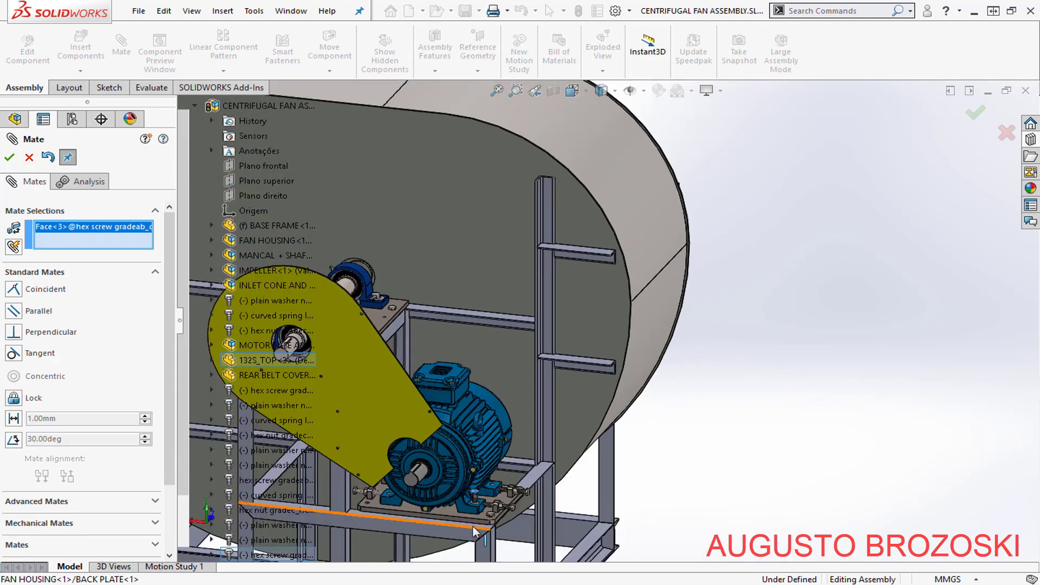
scroll(528, 428, "down", 5)
scroll(536, 412, "down", 4)
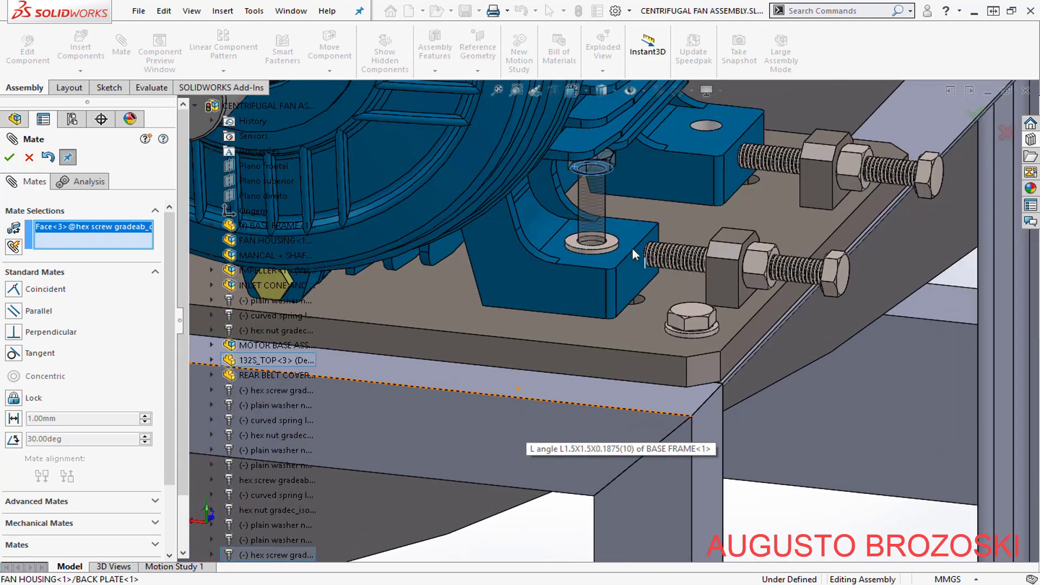
scroll(632, 248, "down", 6)
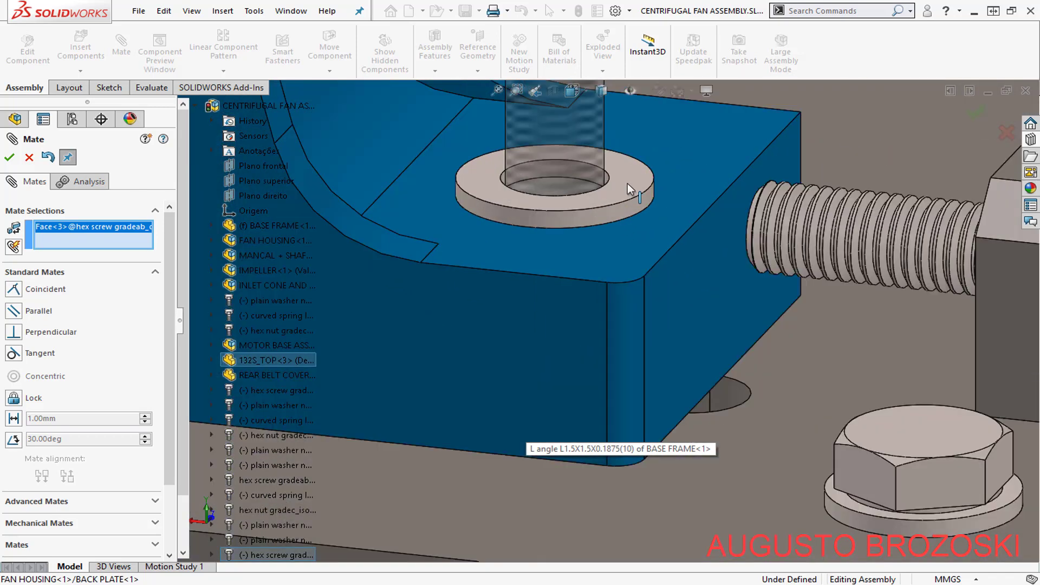
left_click(627, 180)
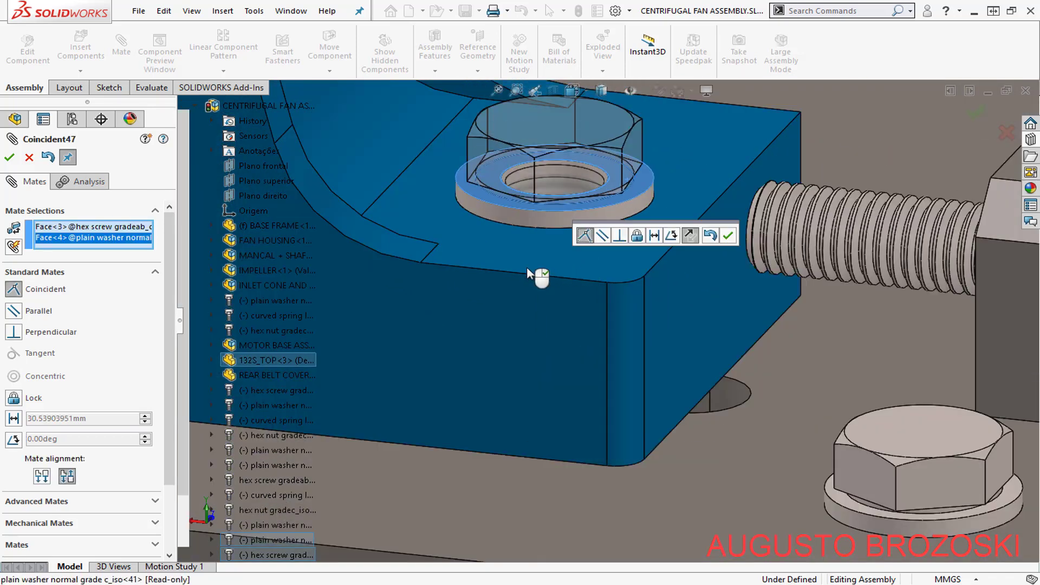
left_click(728, 235)
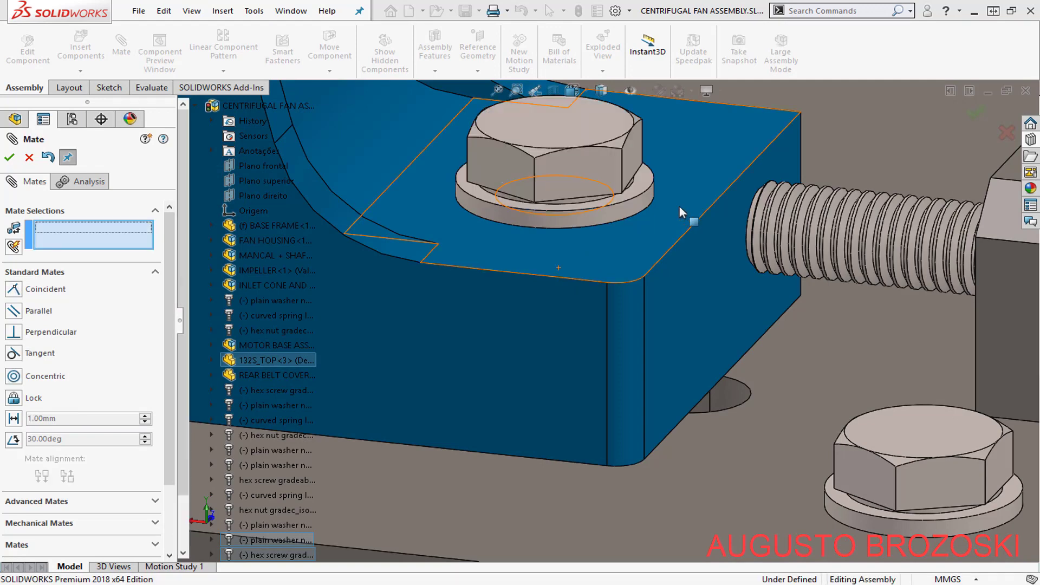
- Make one flat of the screw head parallel to the side face of the motor foot, and finish mating
left_click(629, 152)
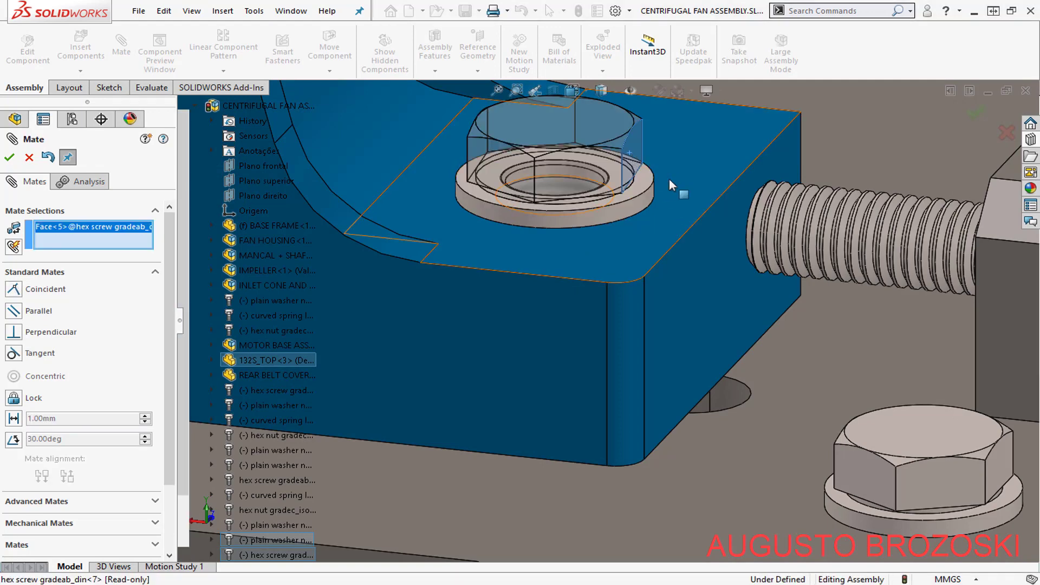
left_click(704, 241)
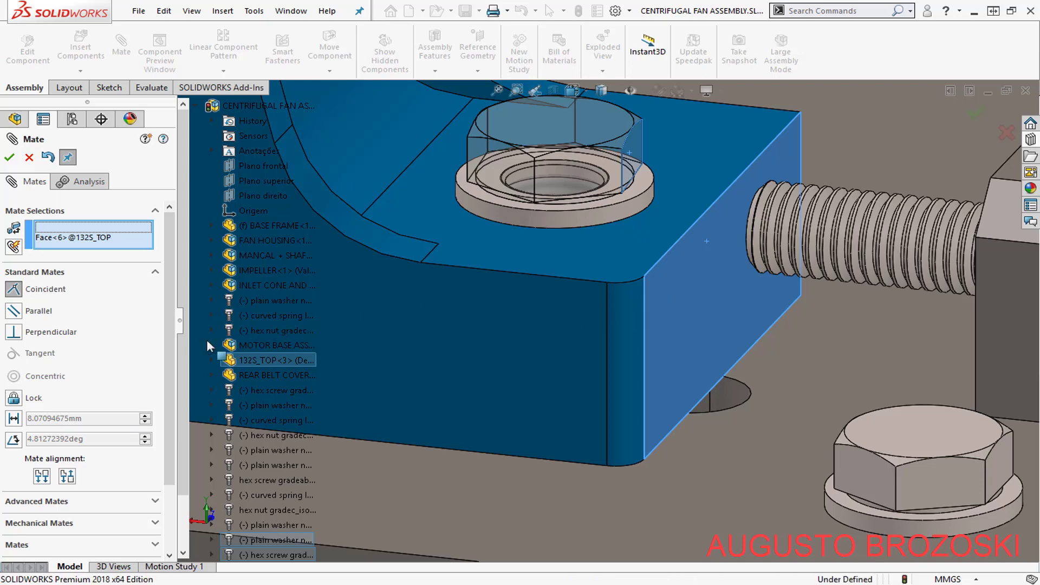
left_click(16, 309)
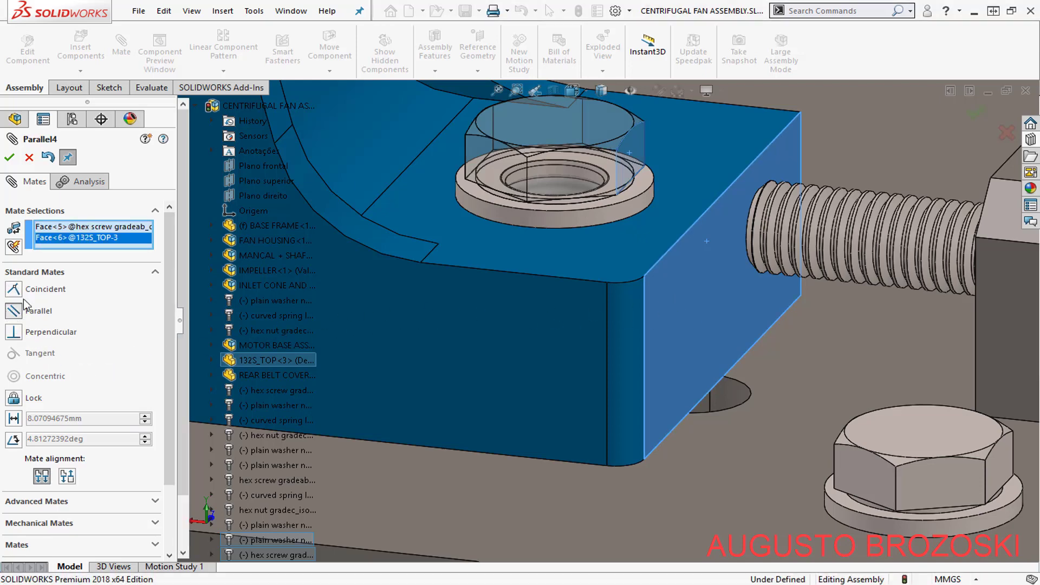
left_click(9, 159)
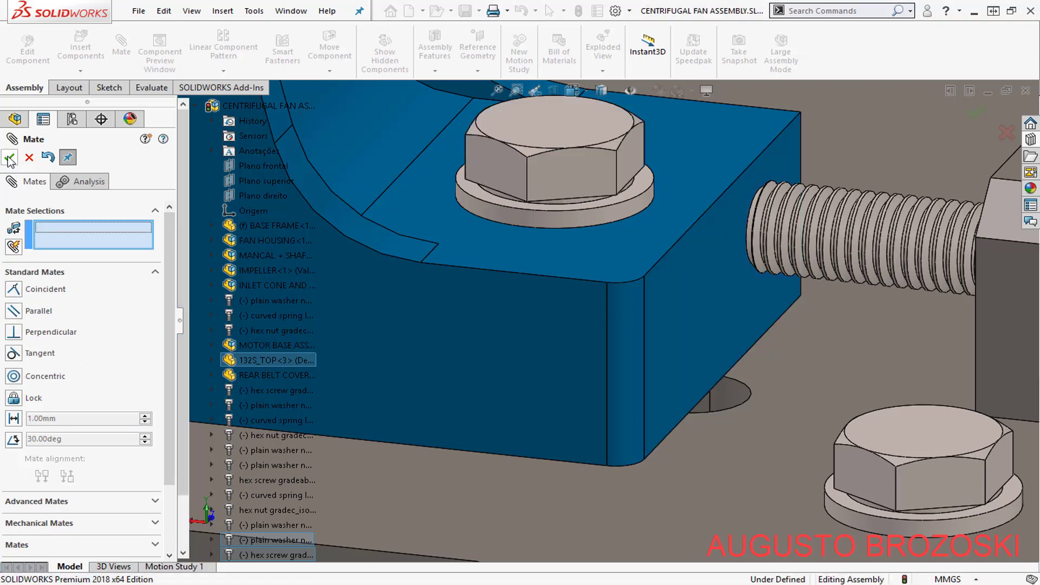
left_click(10, 159)
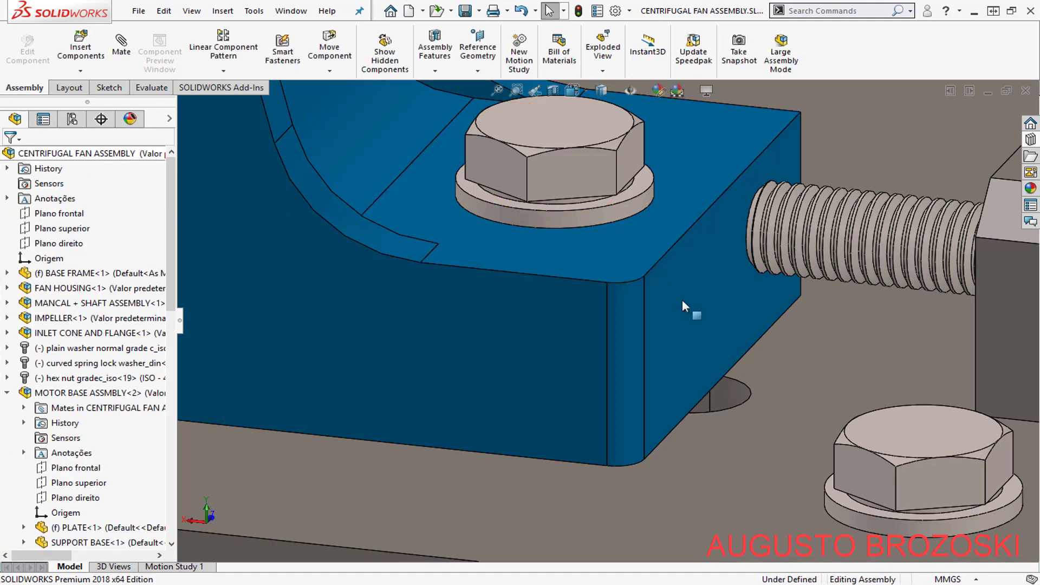
- Insert one DIN 128 curved spring washer, size 10, from the Toolbox DIN spring lock washers beside the frame corner
scroll(672, 300, "up", 8)
scroll(593, 339, "up", 10)
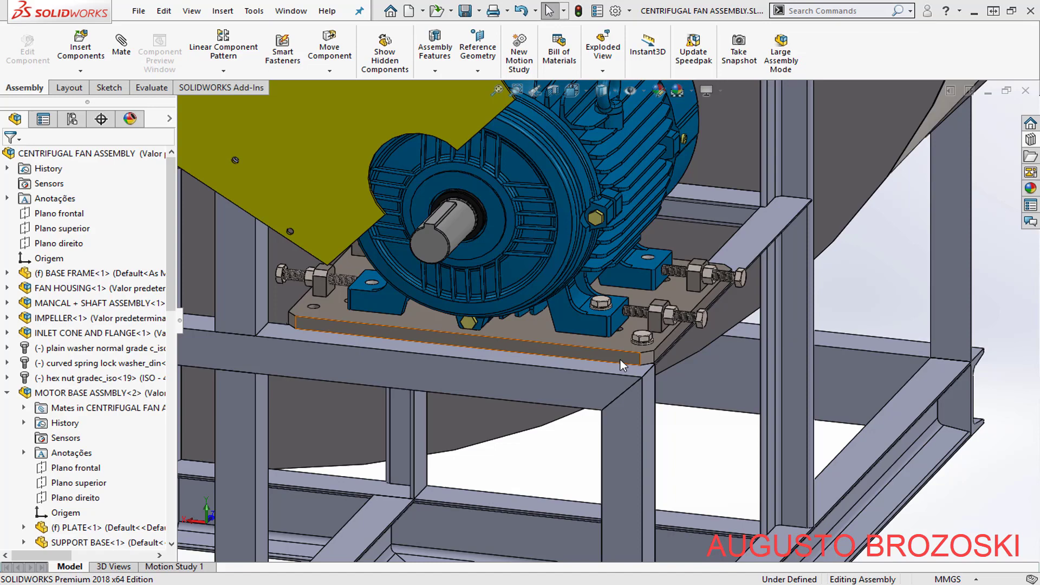
mouse_move(619, 360)
middle_mouse_down()
mouse_move(674, 243)
mouse_move(616, 370)
middle_mouse_up()
scroll(616, 371, "down", 6)
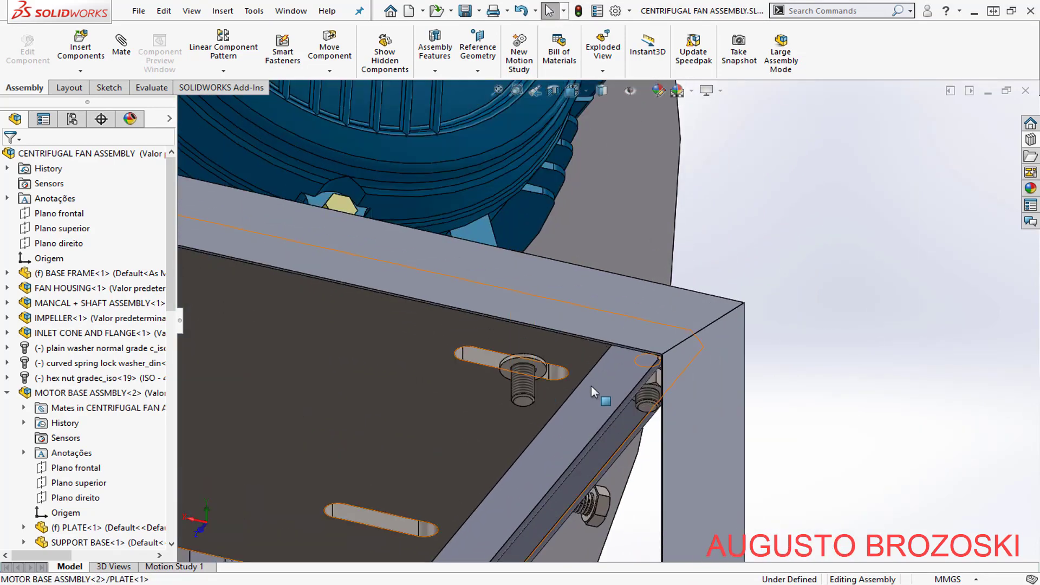
left_click(1029, 140)
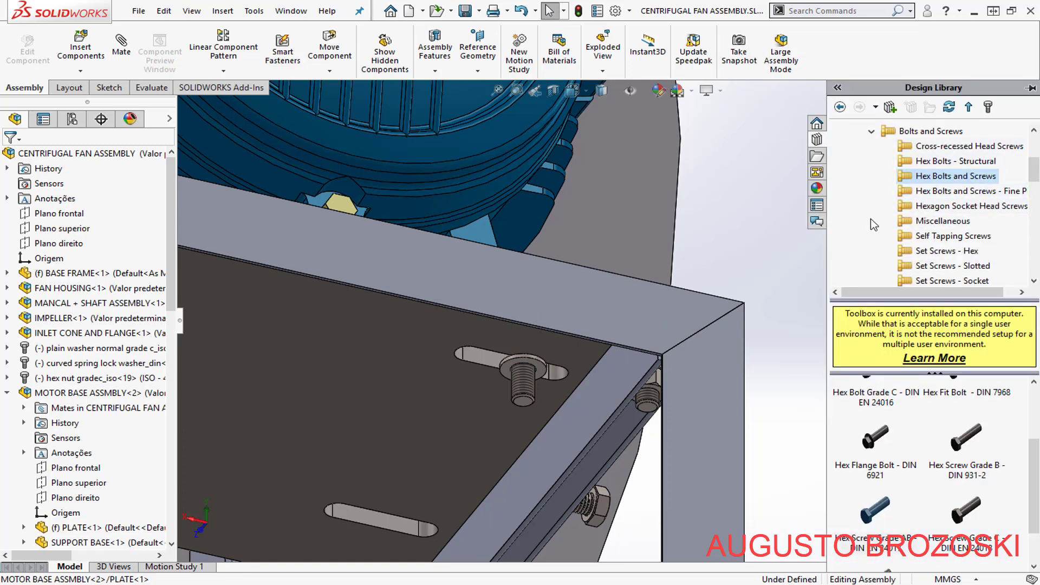
left_click(871, 132)
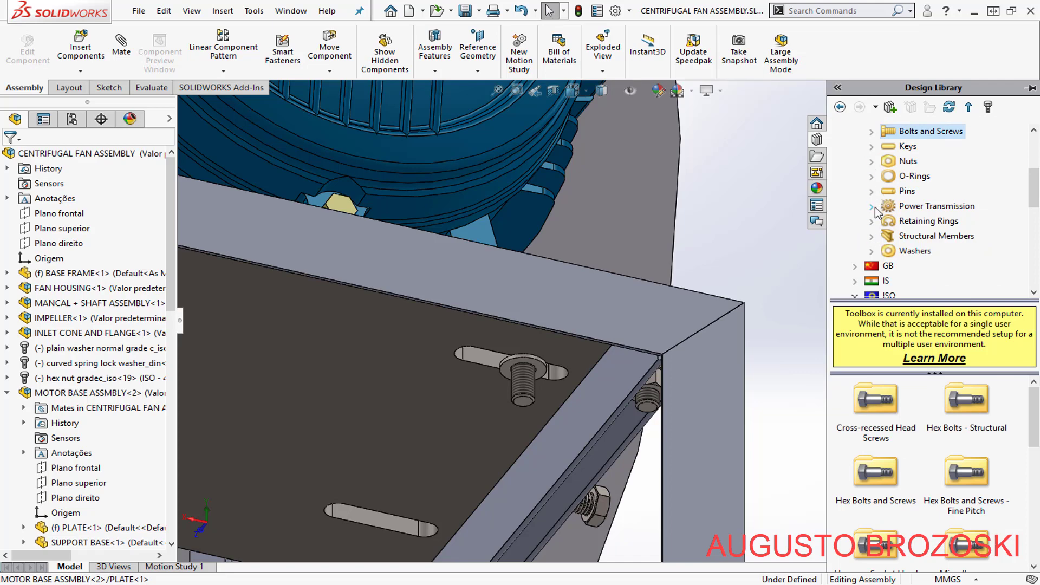
left_click(871, 252)
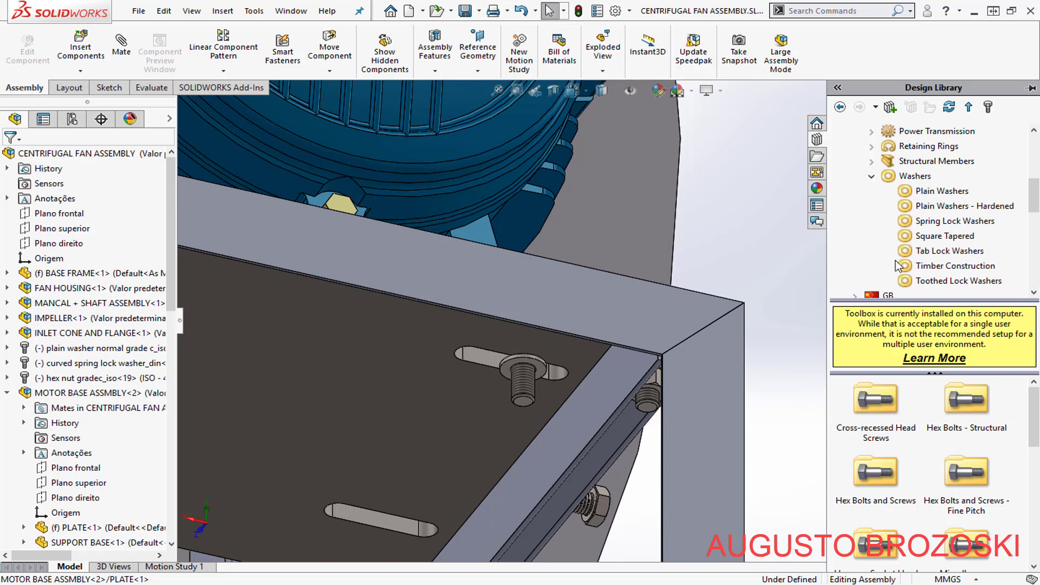
left_click(937, 221)
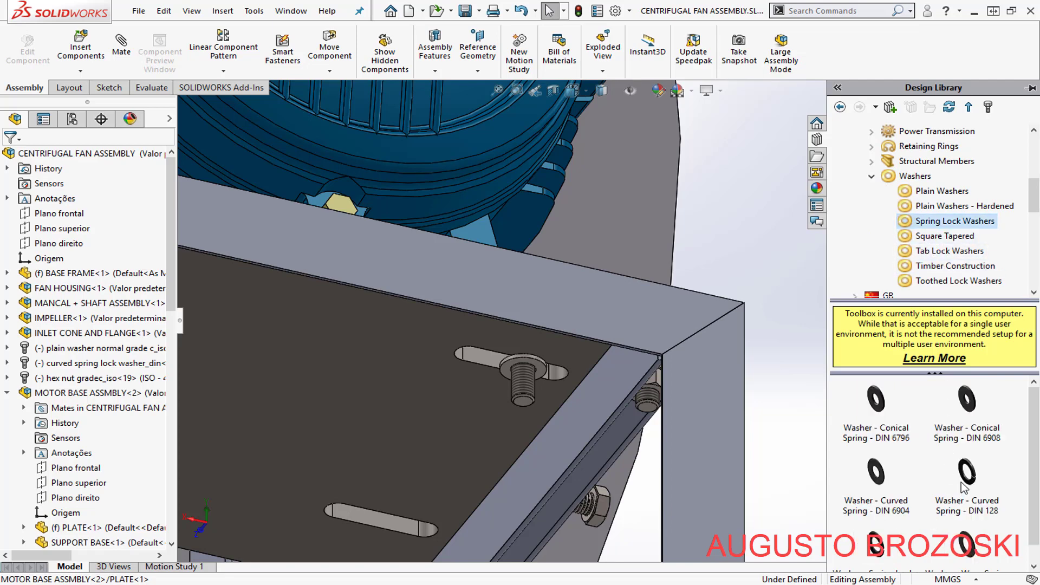
left_click_drag(965, 476, 780, 276)
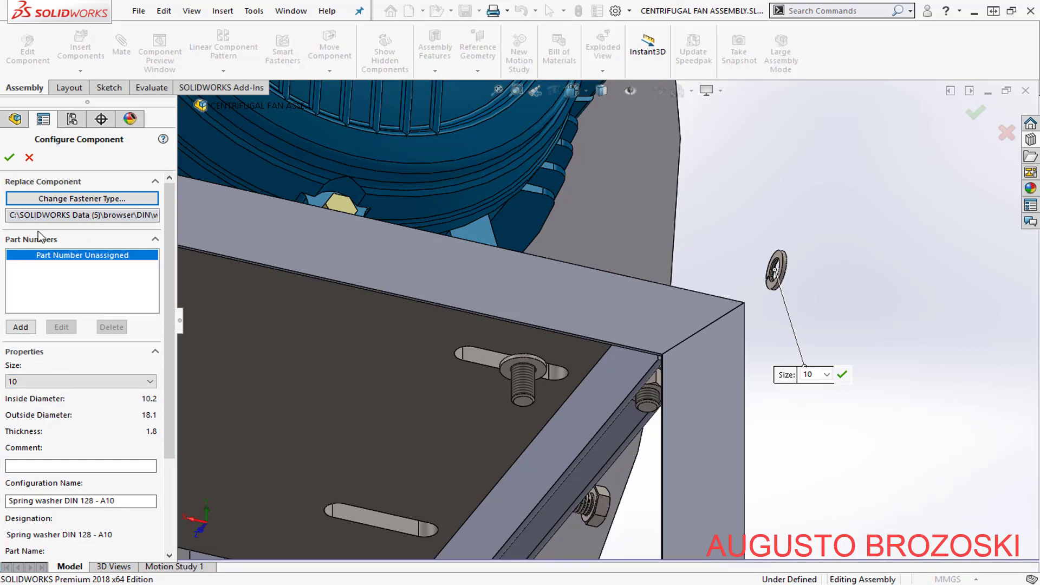
left_click(9, 158)
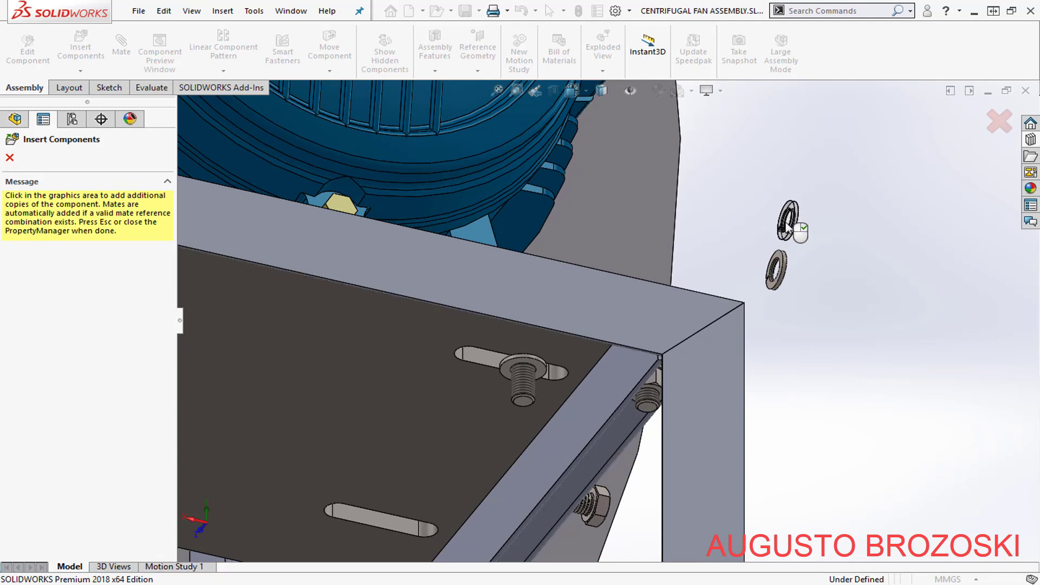
key("Escape")
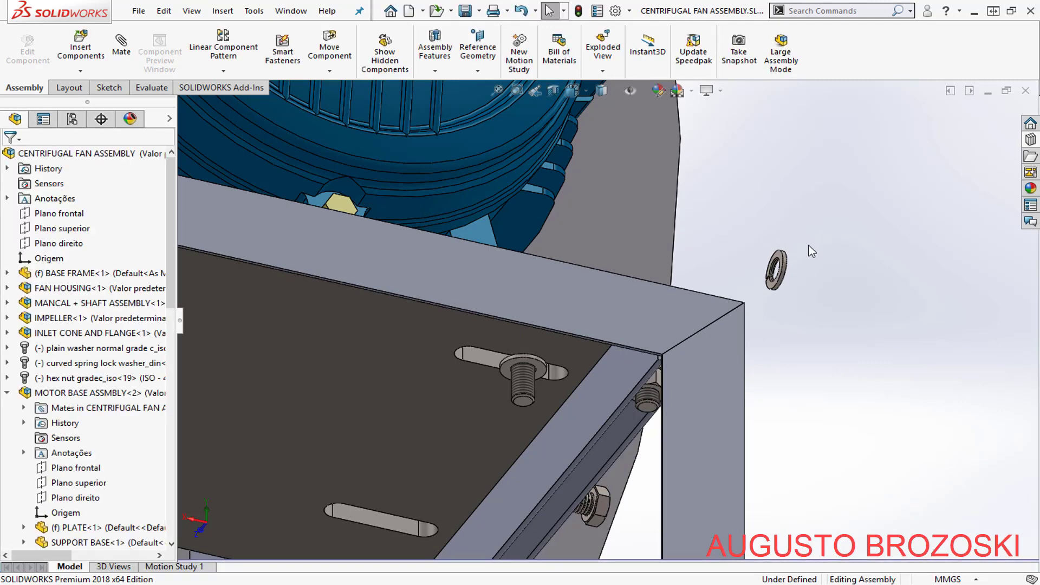
- Mate the flat face of the new spring washer coincident with the underside of the plain washer beneath the base plate slot
scroll(796, 252, "down", 2)
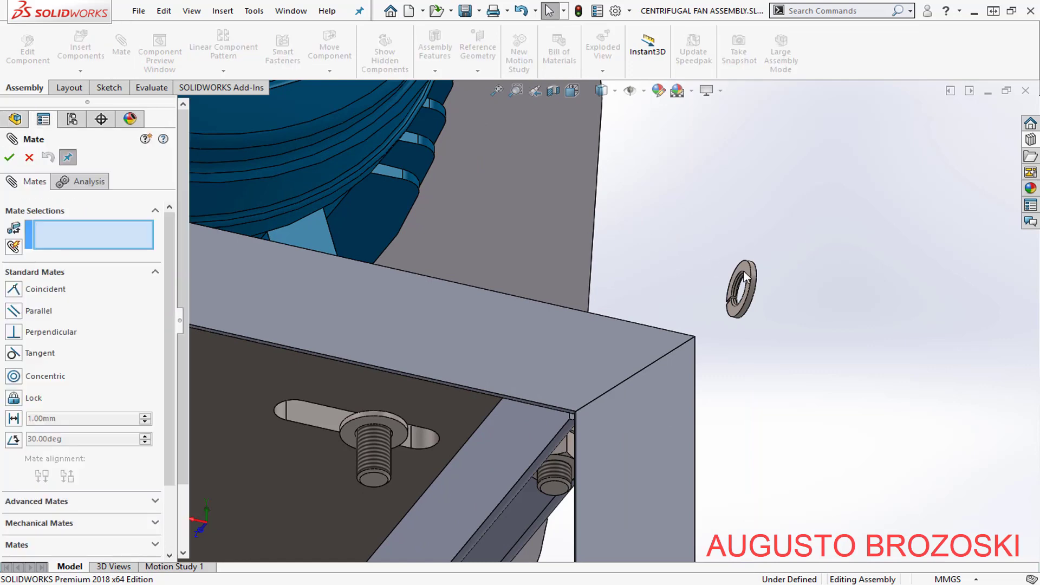
scroll(726, 297, "down", 4)
left_click(732, 301)
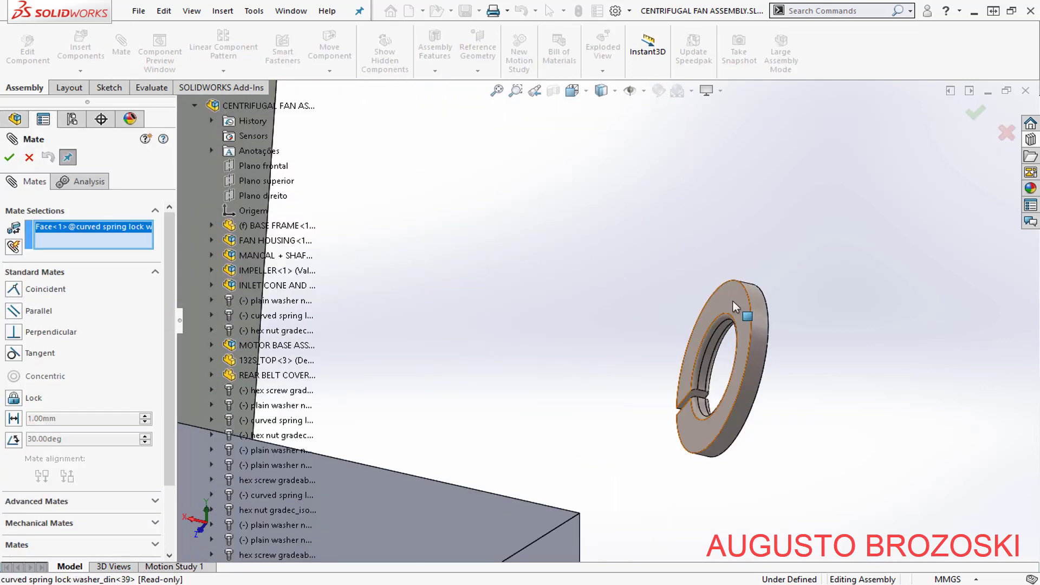
key("z")
scroll(750, 295, "up", 7)
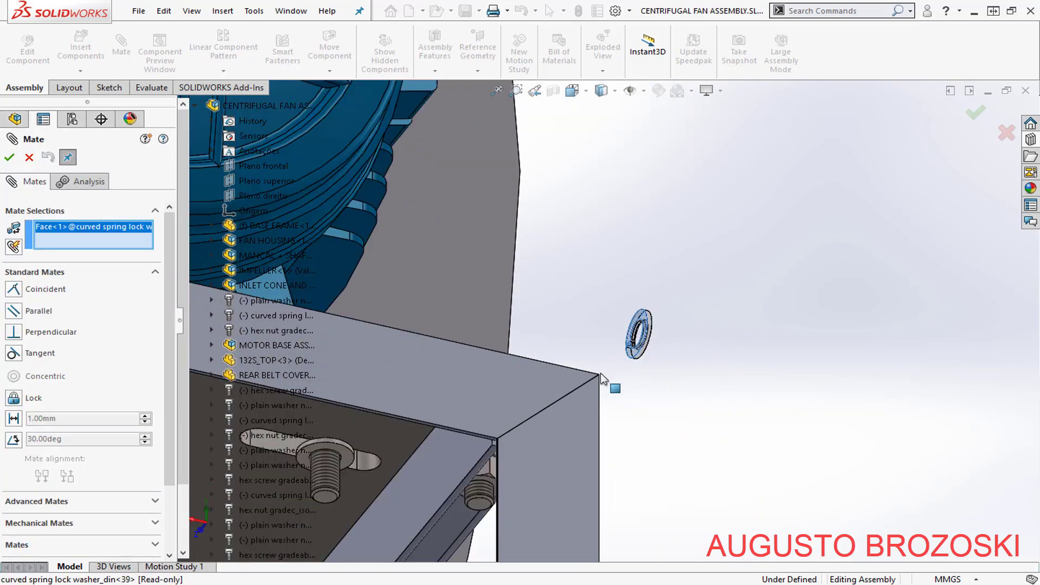
scroll(437, 405, "down", 4)
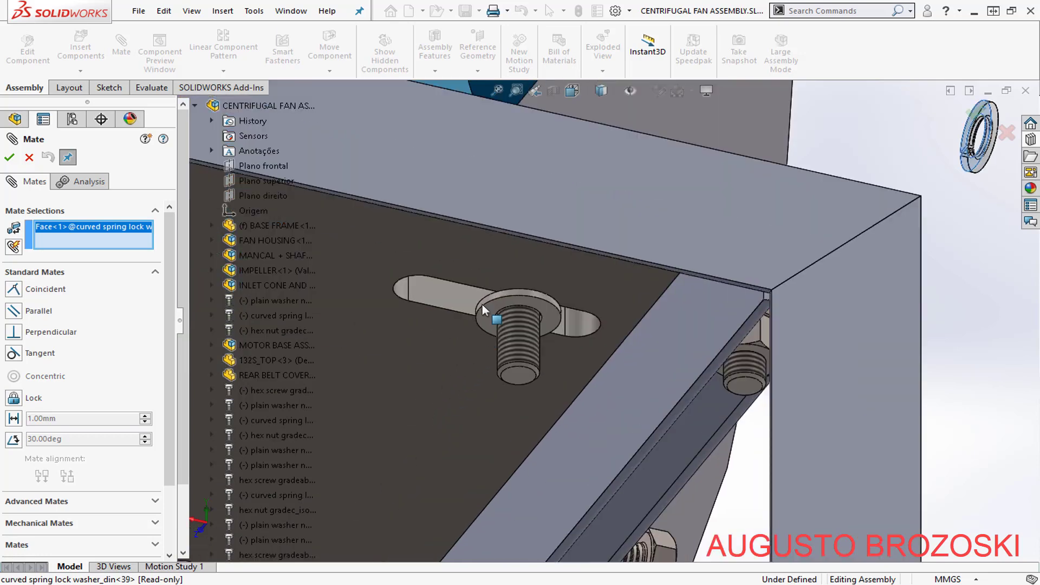
left_click(504, 293)
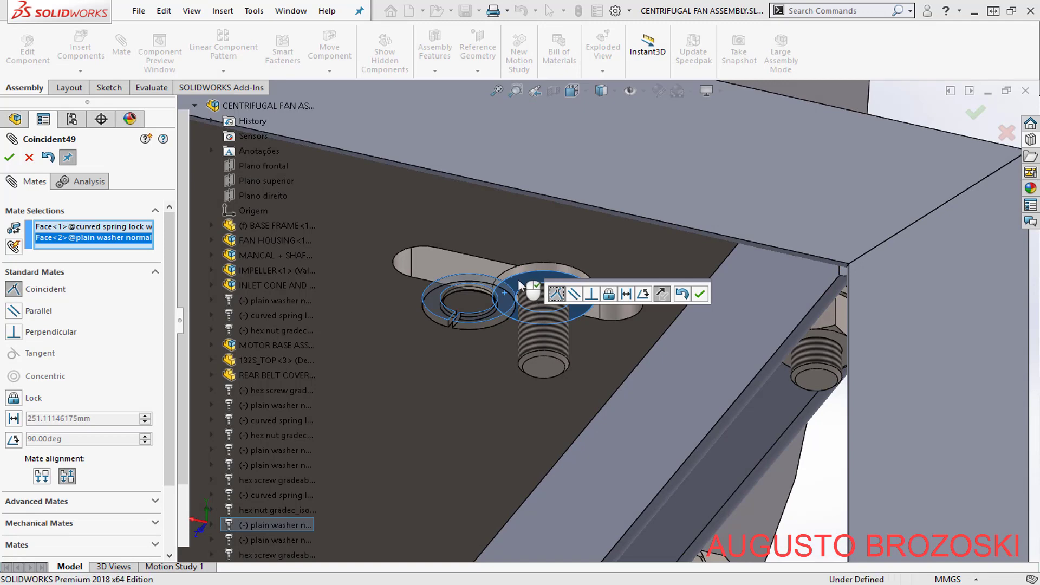
scroll(518, 279, "down", 4)
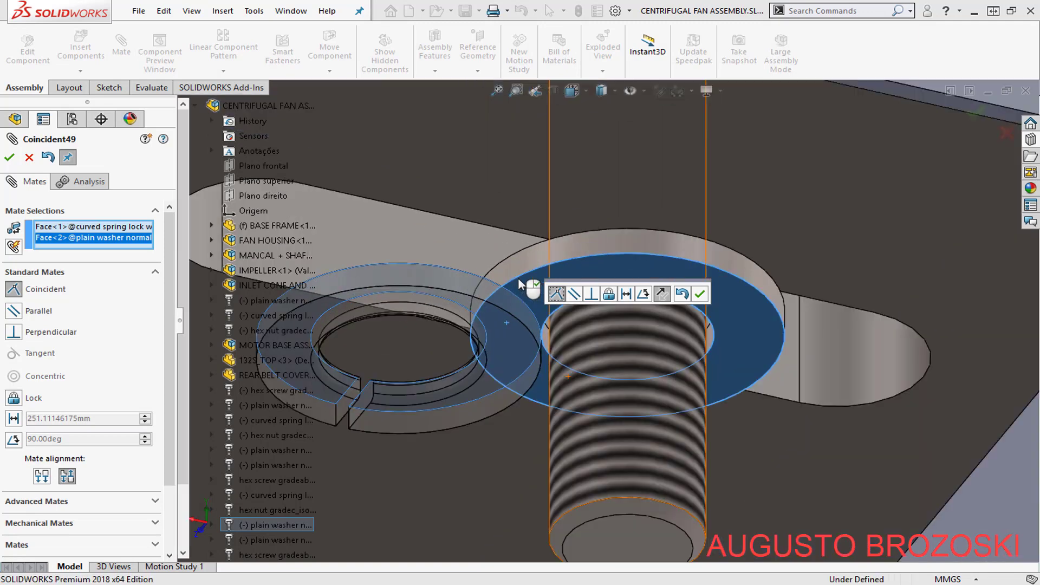
left_click(699, 293)
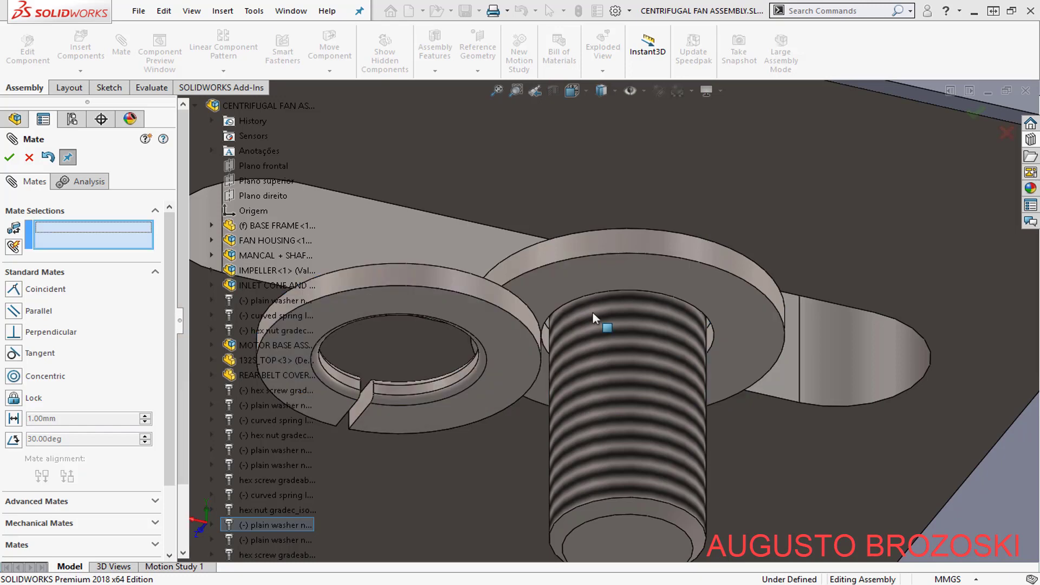
- Add a concentric mate between the outer edges of the spring washer and the plain washer, and finish mating
left_click(439, 279)
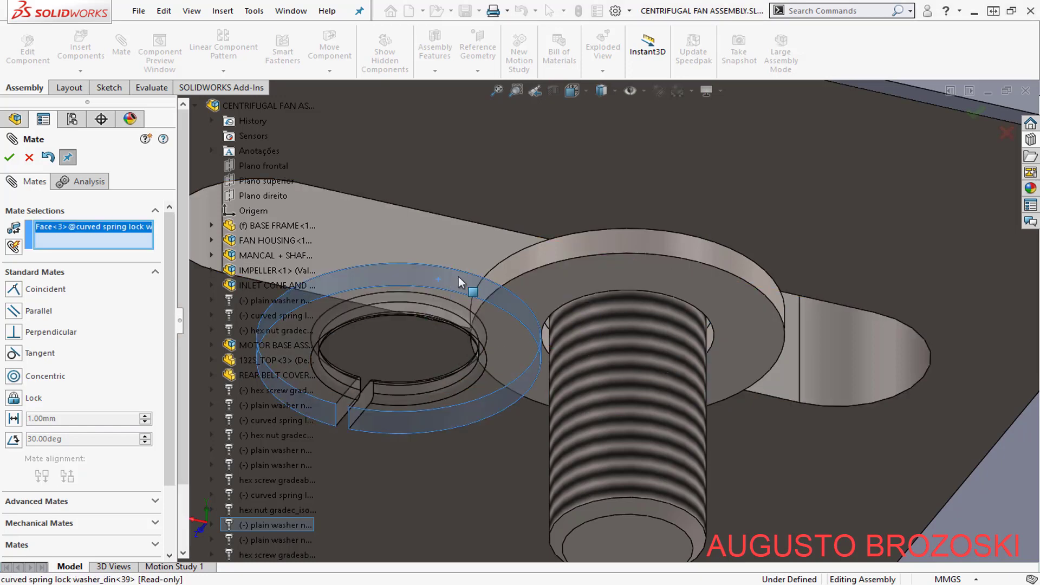
left_click(621, 245)
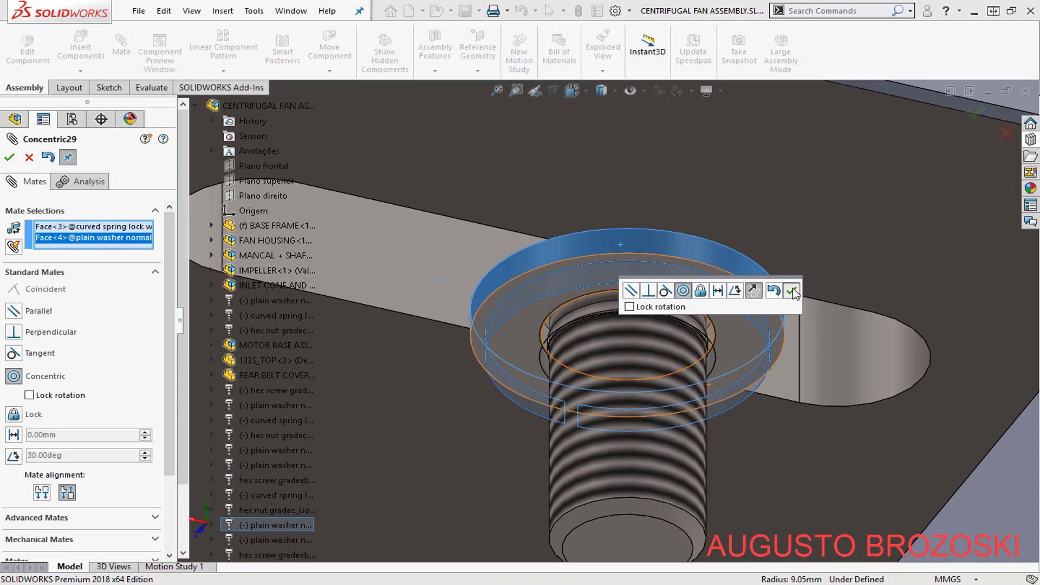
left_click(792, 292)
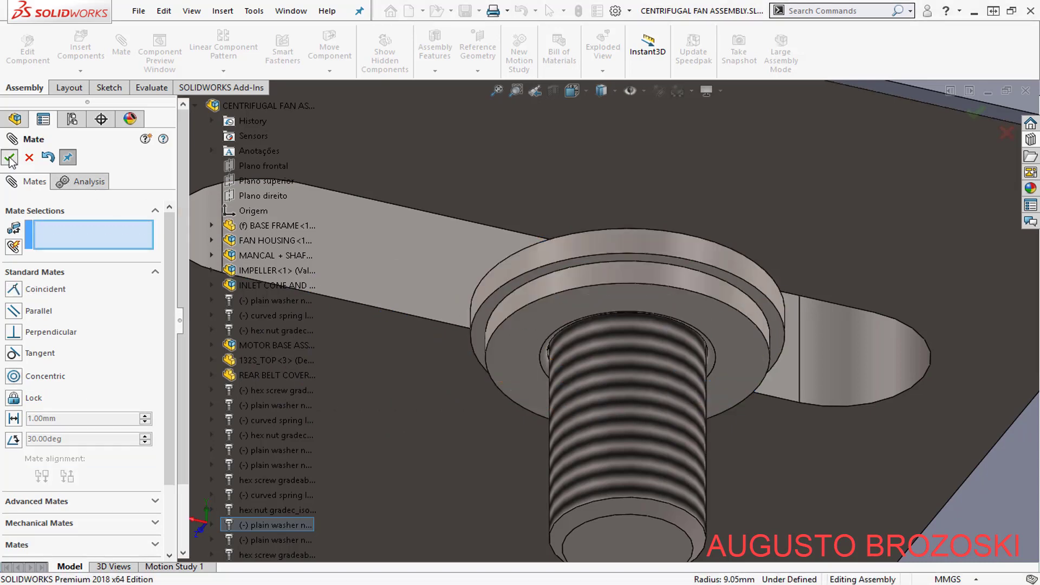
- Insert one ISO 4034 Grade C hex nut, size M10 with cosmetic thread display, from Toolbox near the frame corner
scroll(511, 310, "up", 6)
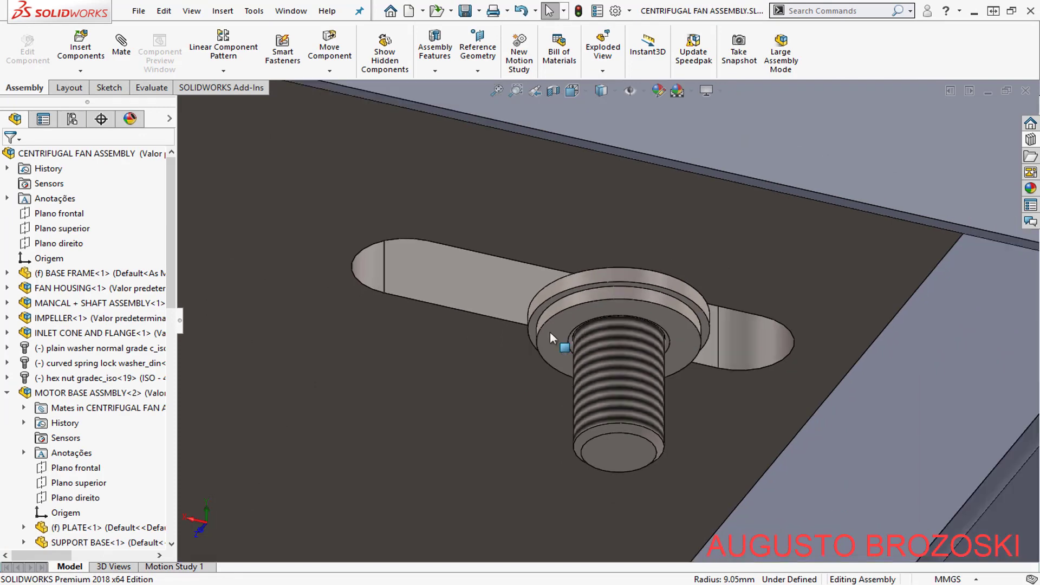
scroll(560, 336, "up", 5)
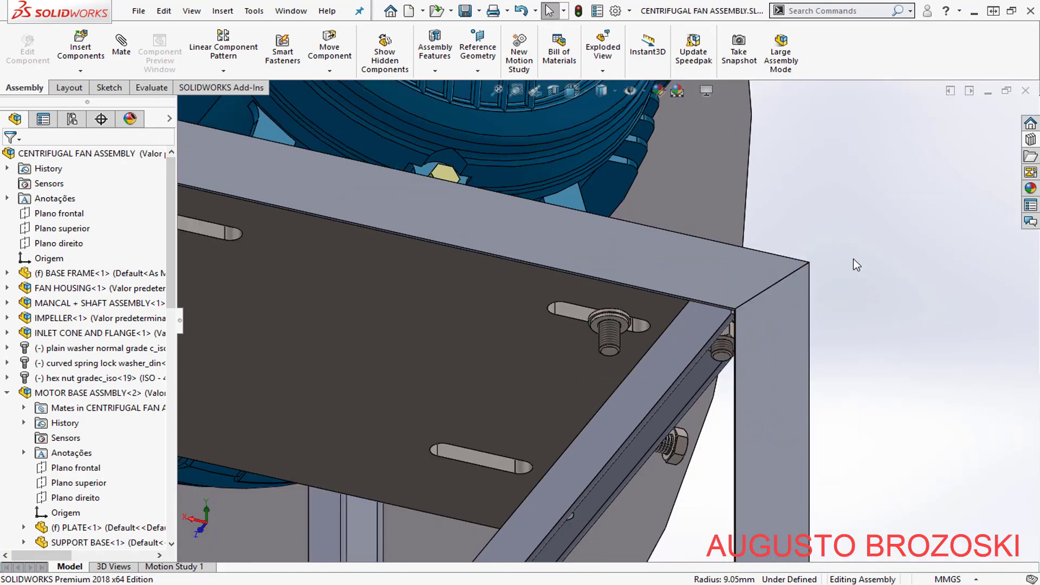
left_click(1030, 139)
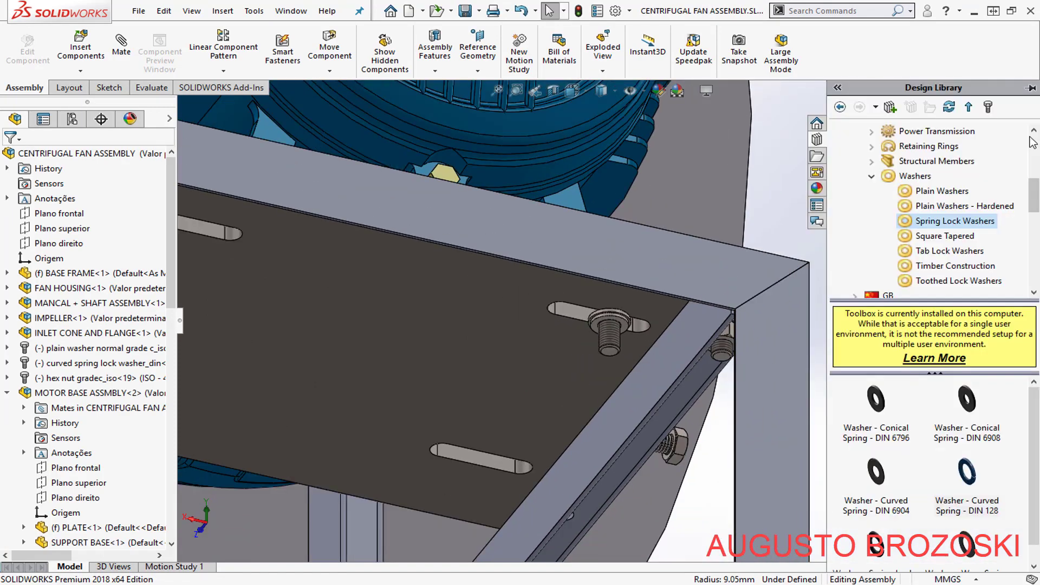
left_click(877, 178)
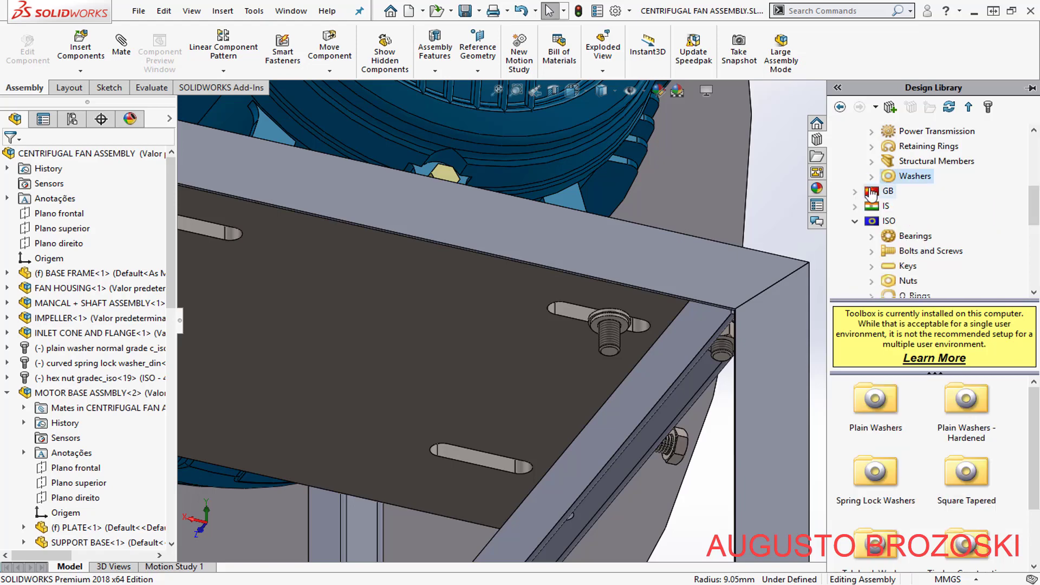
scroll(910, 249, "down", 2)
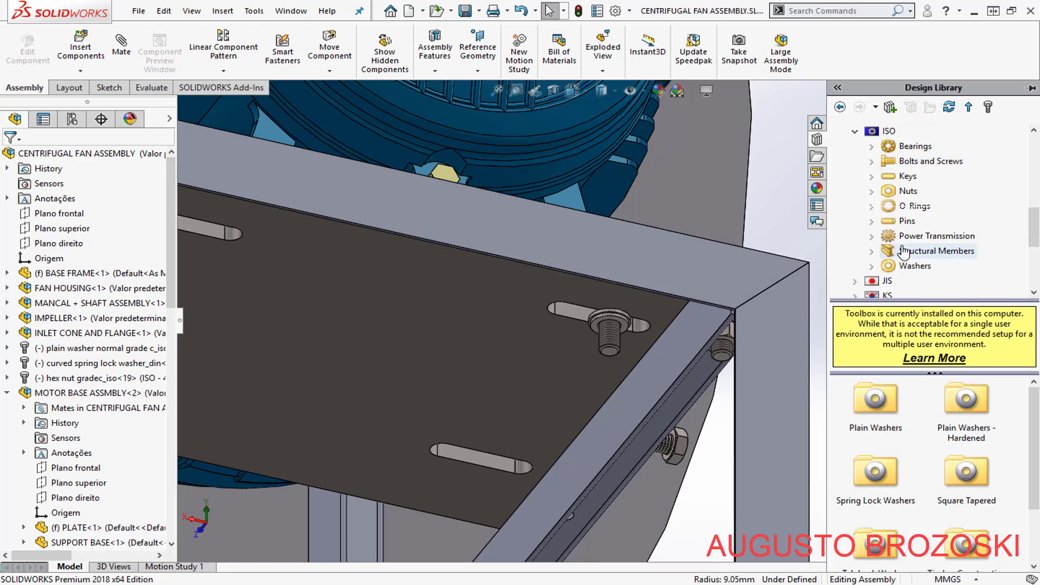
left_click(871, 192)
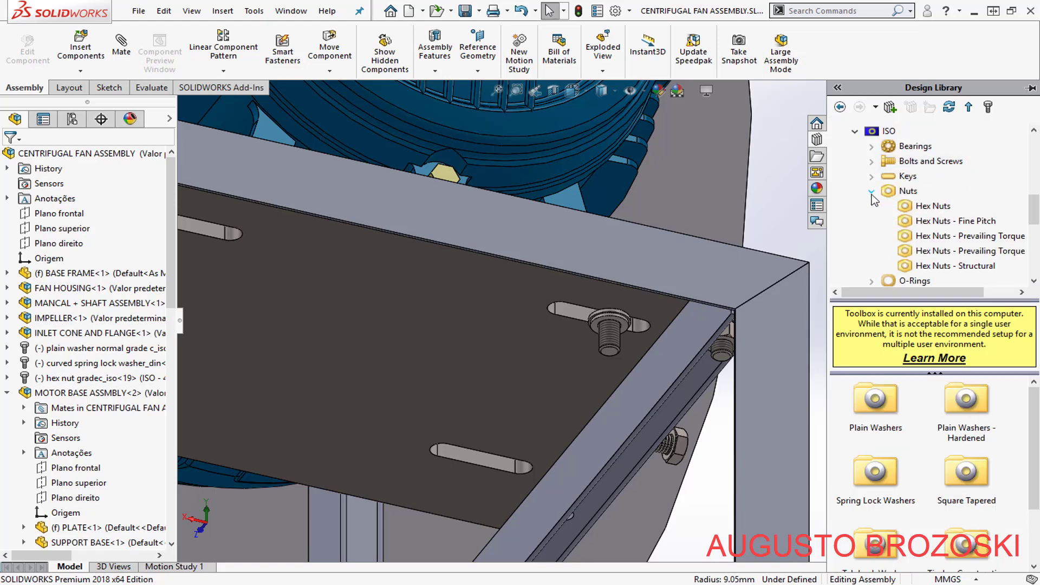
left_click(916, 207)
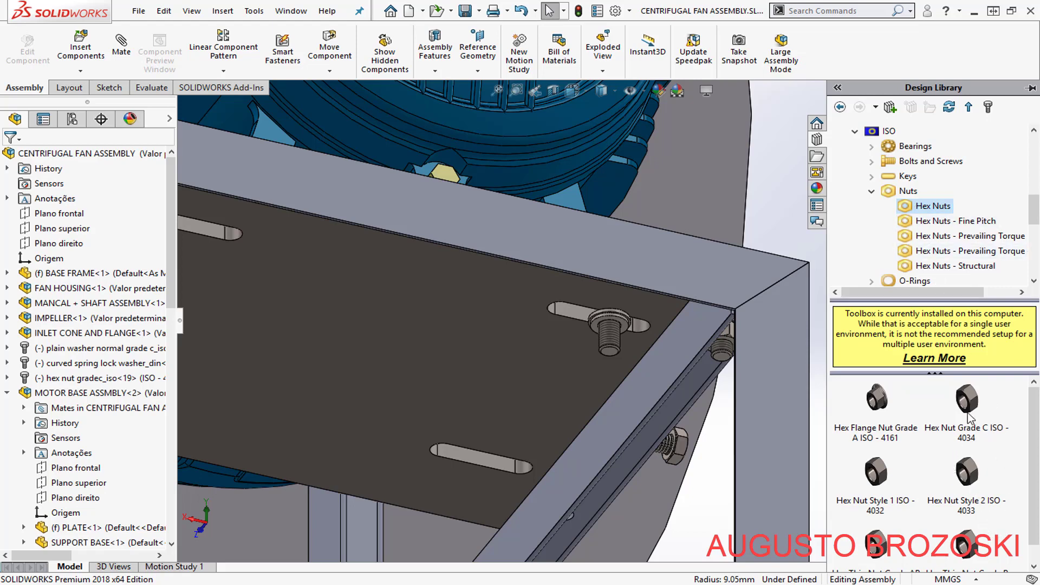
left_click_drag(973, 412, 703, 508)
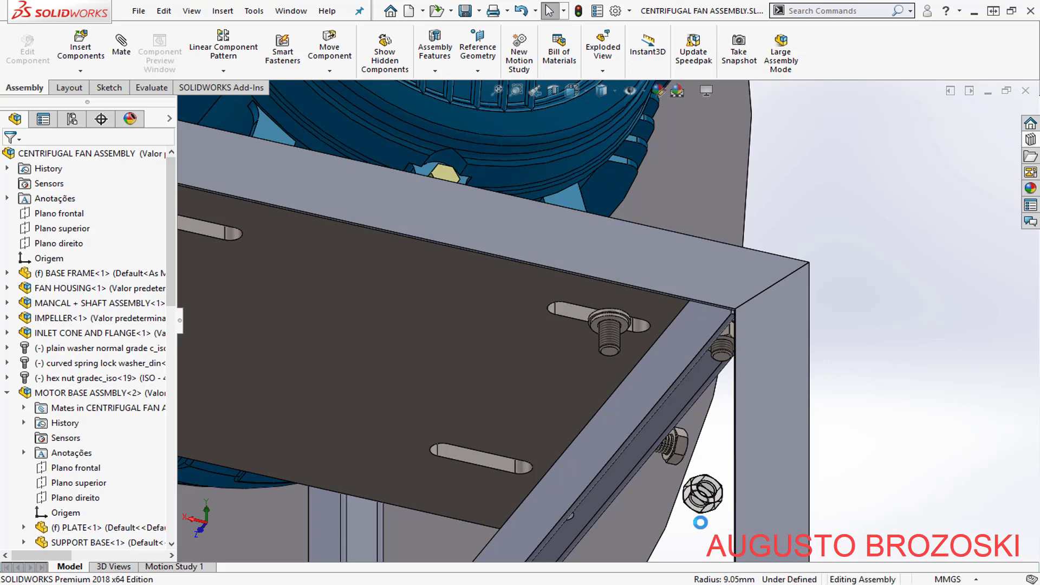
double_click(700, 522)
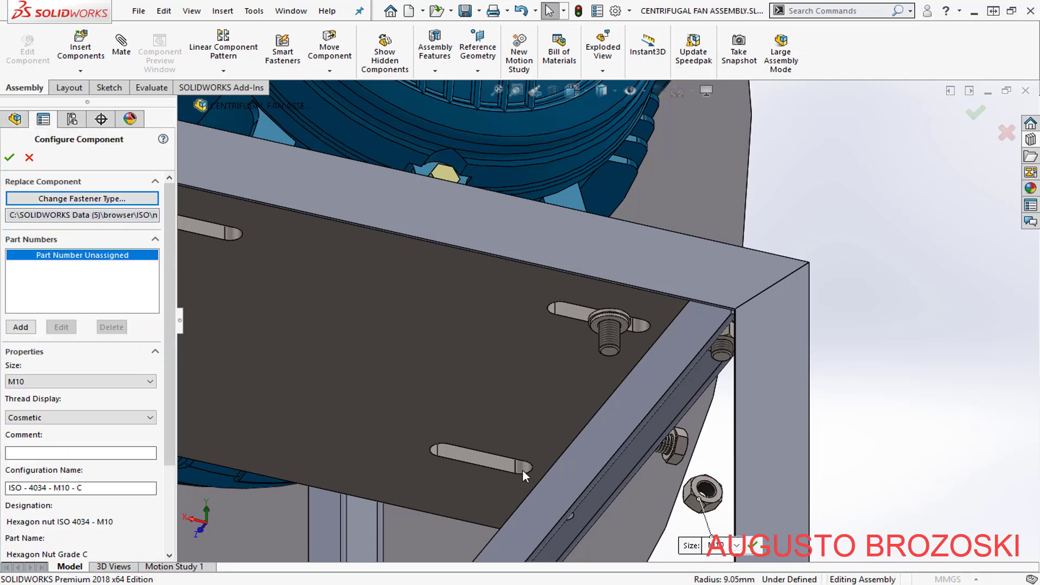
left_click(10, 157)
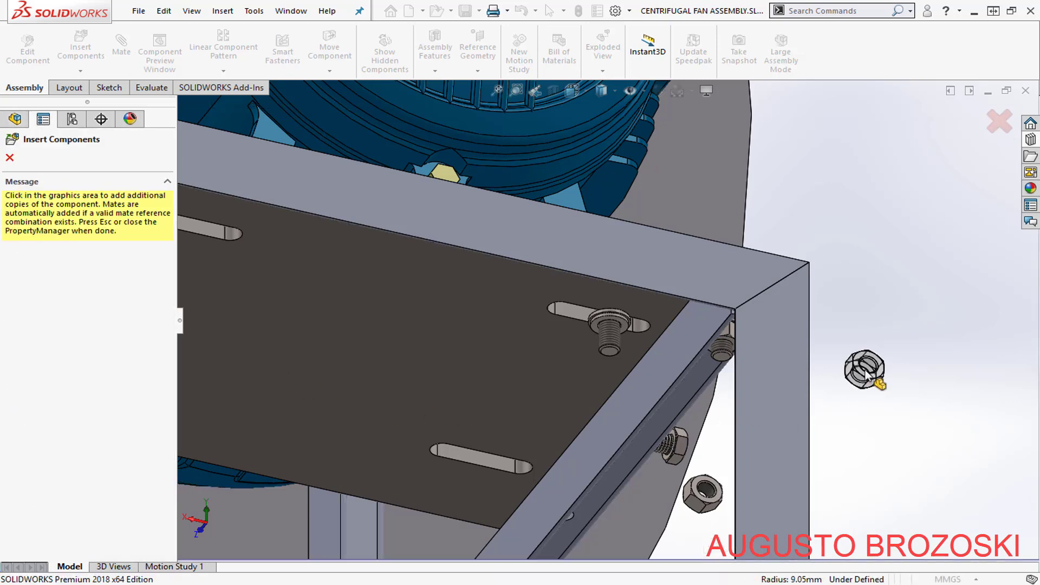
key("Escape")
- Mate the top face of the new hex nut coincident with the underside of the spring washer beneath the base plate slot
scroll(708, 511, "down", 2)
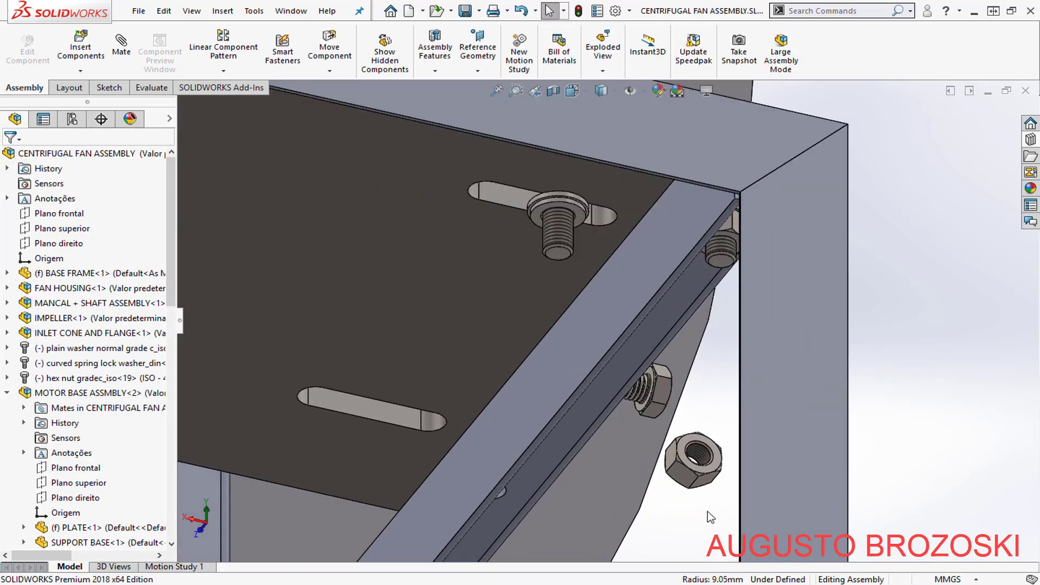
scroll(710, 517, "down", 1)
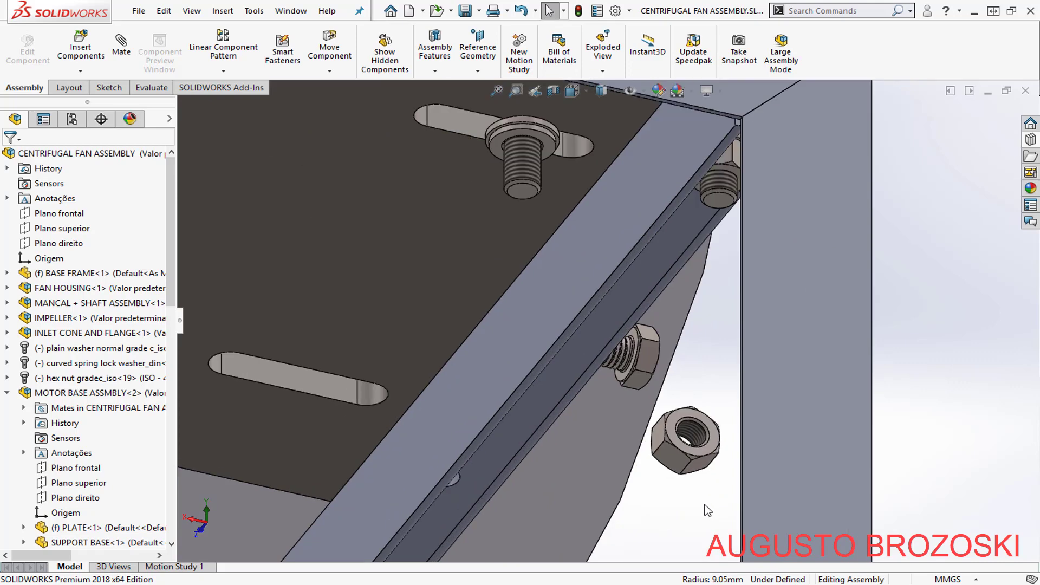
left_click(122, 52)
scroll(715, 394, "down", 3)
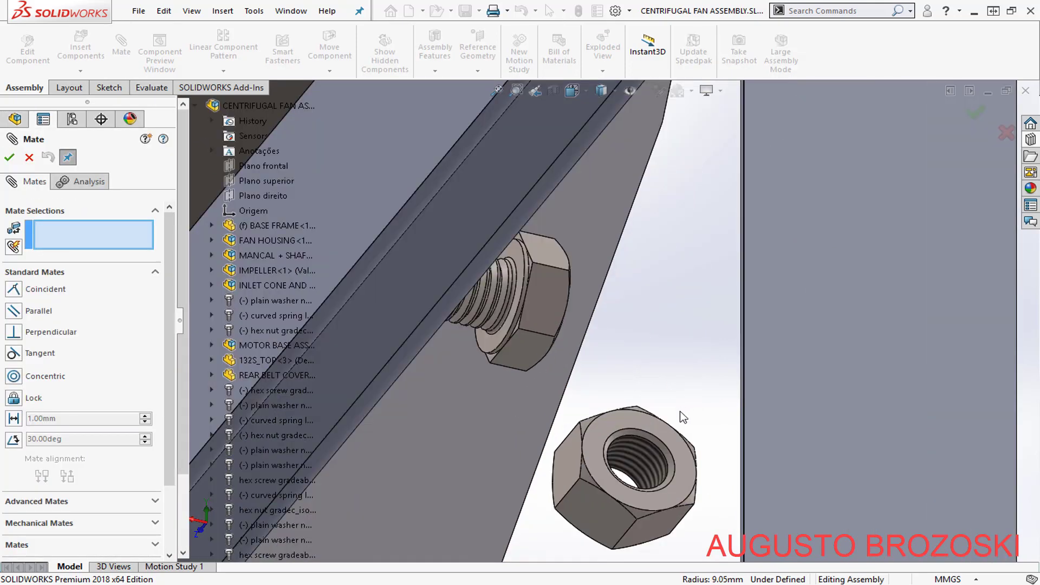
left_click(616, 420)
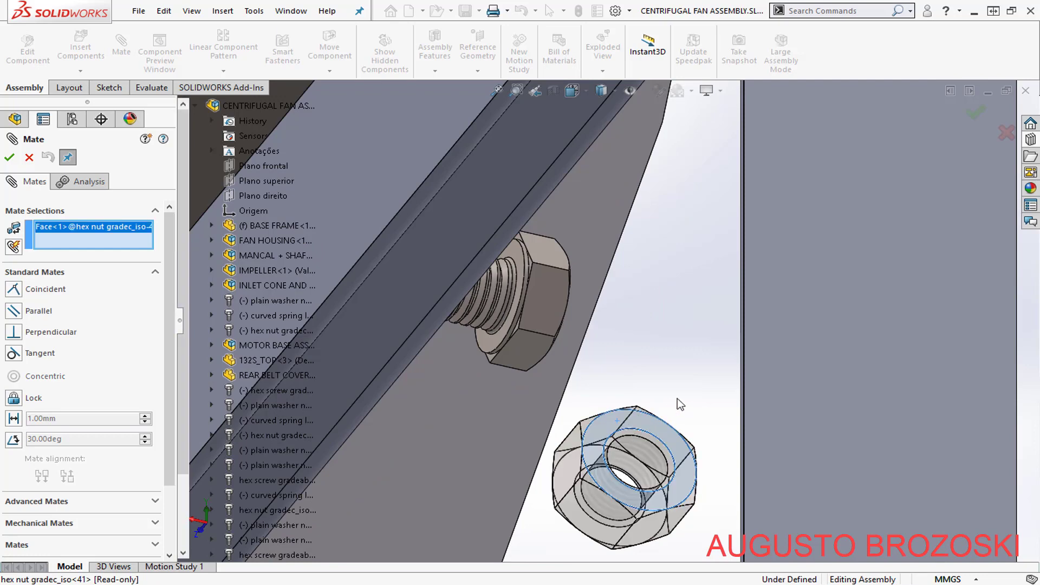
scroll(635, 347, "up", 3)
scroll(601, 282, "up", 2)
scroll(482, 127, "down", 4)
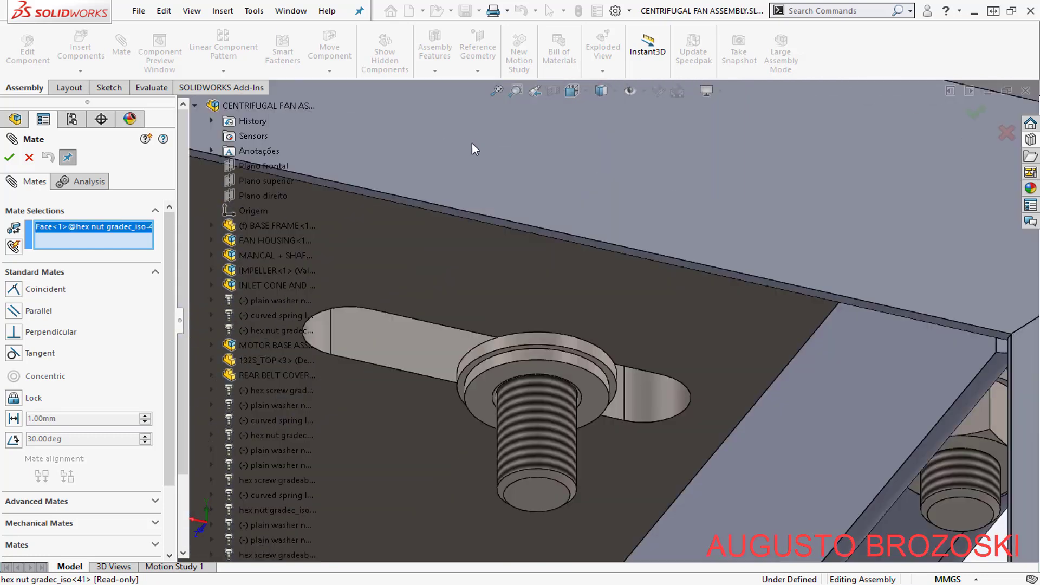
scroll(490, 389, "down", 2)
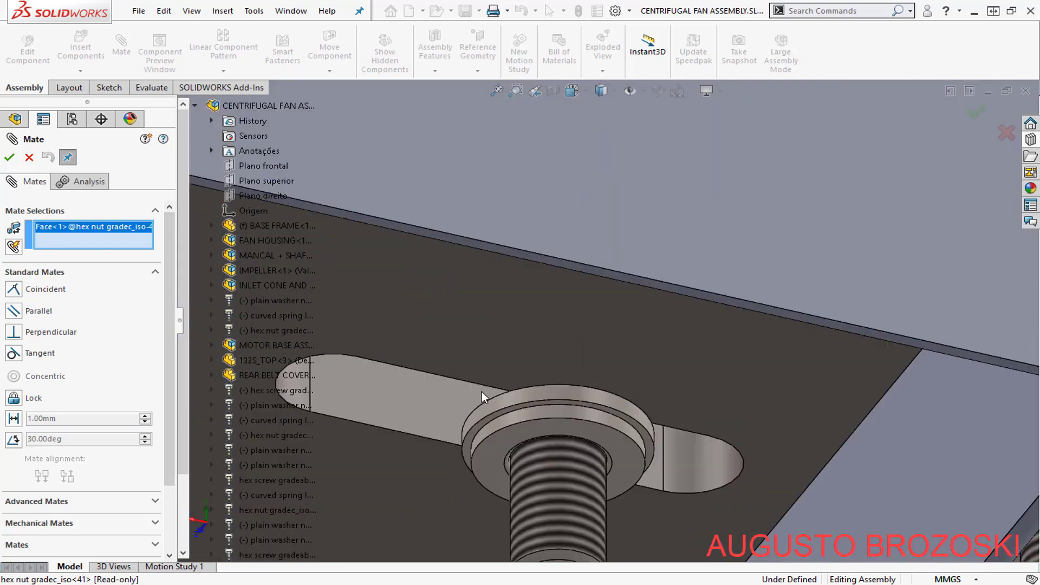
left_click(483, 459)
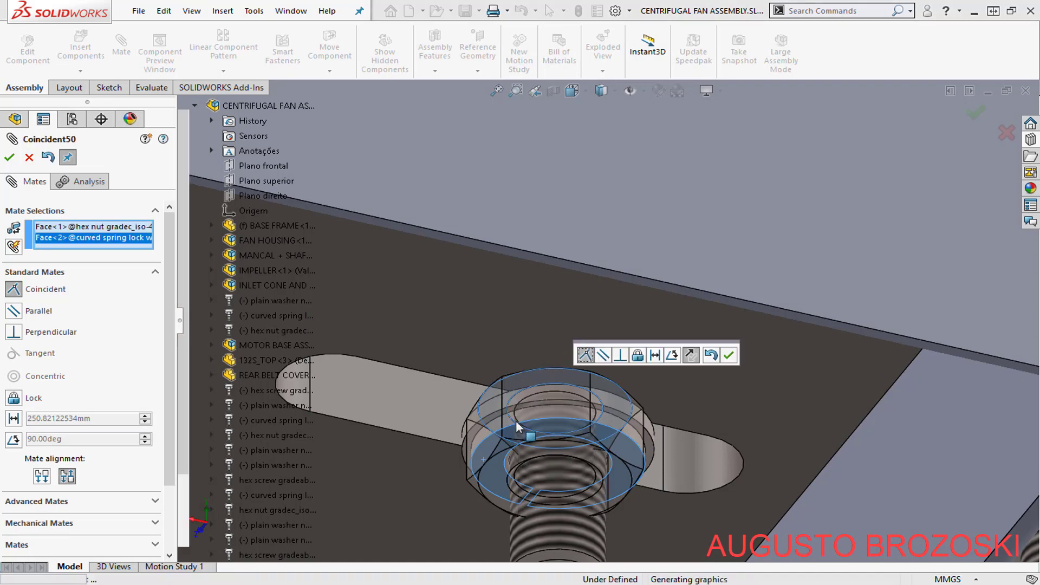
scroll(509, 417, "up", 3)
middle_click_drag(509, 425, 518, 440)
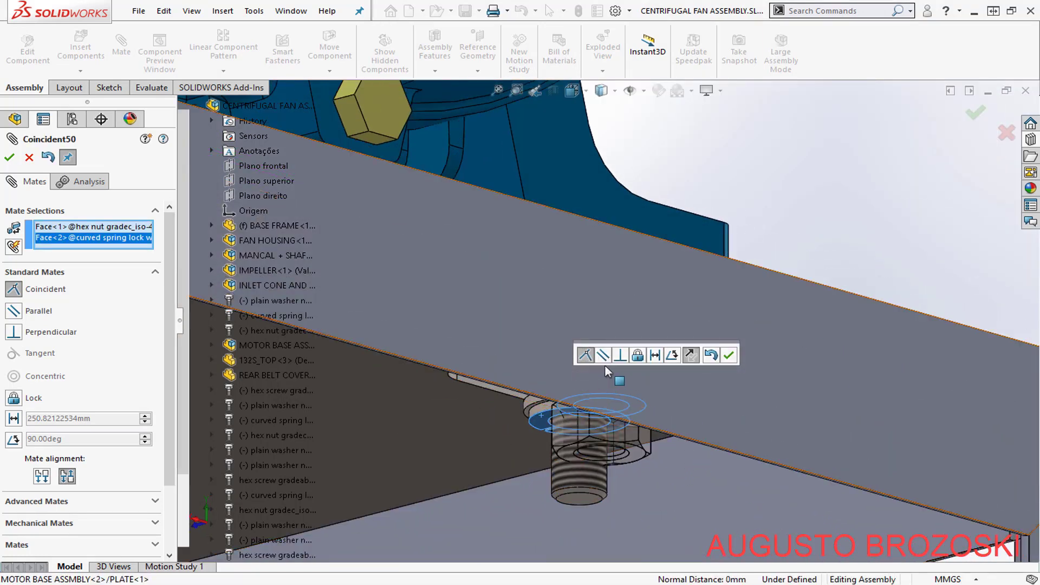
left_click(729, 355)
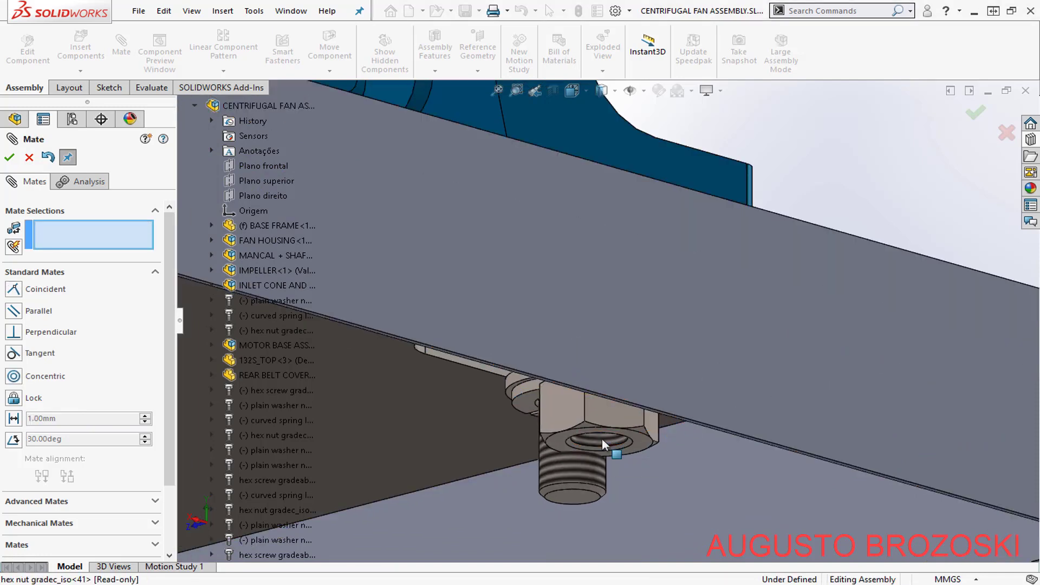
- Add a concentric mate between the hex nut's threaded bore and the hex screw's shank
left_click(603, 444)
left_click(582, 476)
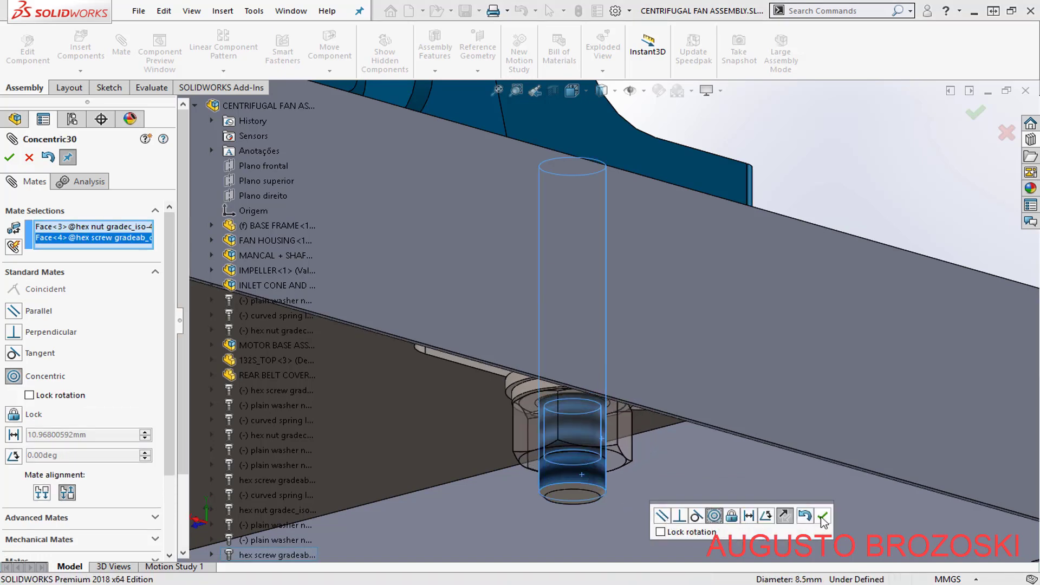
left_click(823, 520)
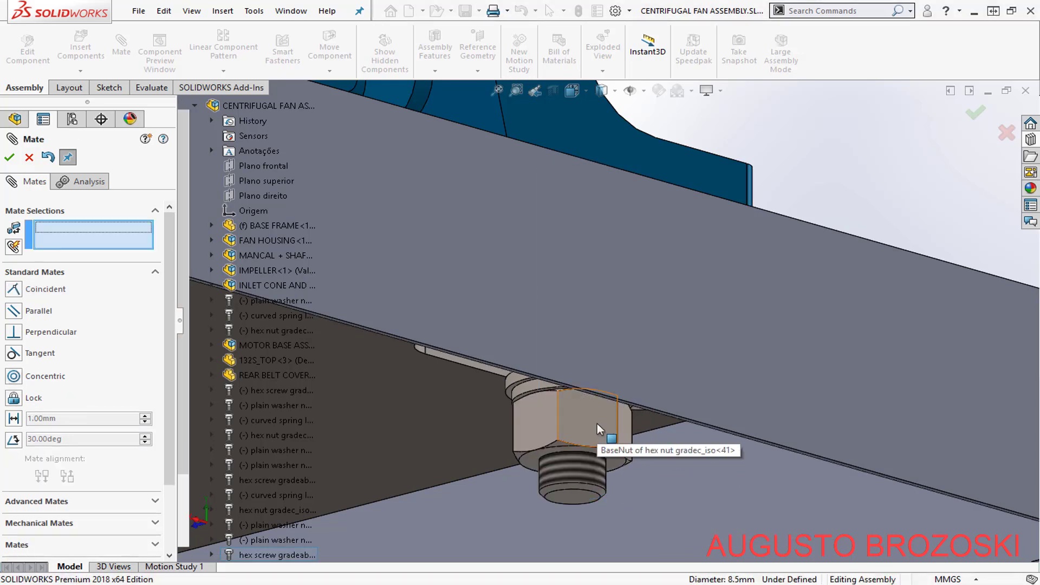
- Mate one side flat of the hex nut coincident with a side flat of the screw head on the motor foot, and finish mating
left_click(598, 429)
middle_click_drag(599, 429, 491, 342)
scroll(569, 318, "up", 5)
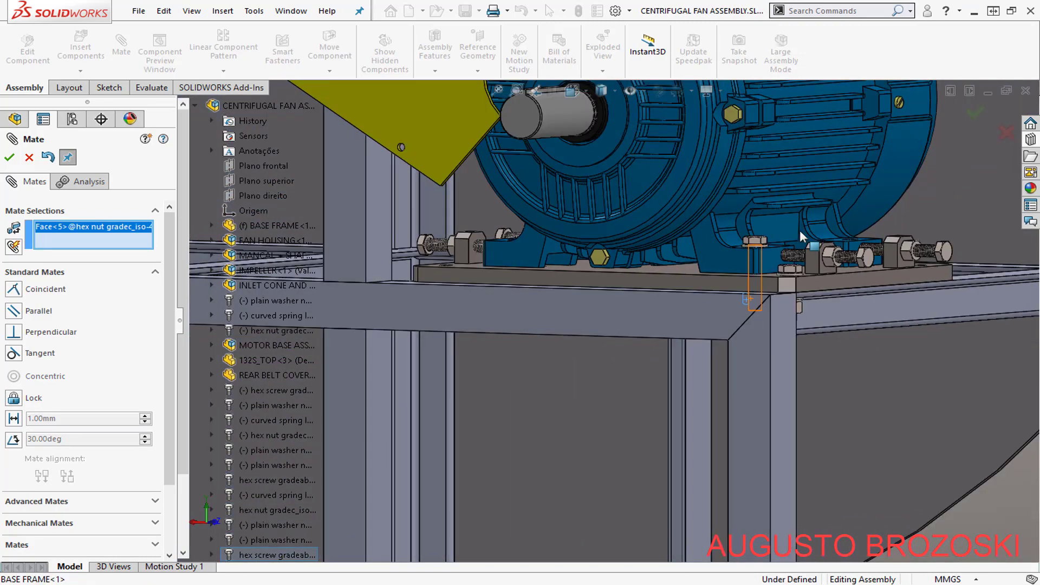
scroll(768, 239, "down", 10)
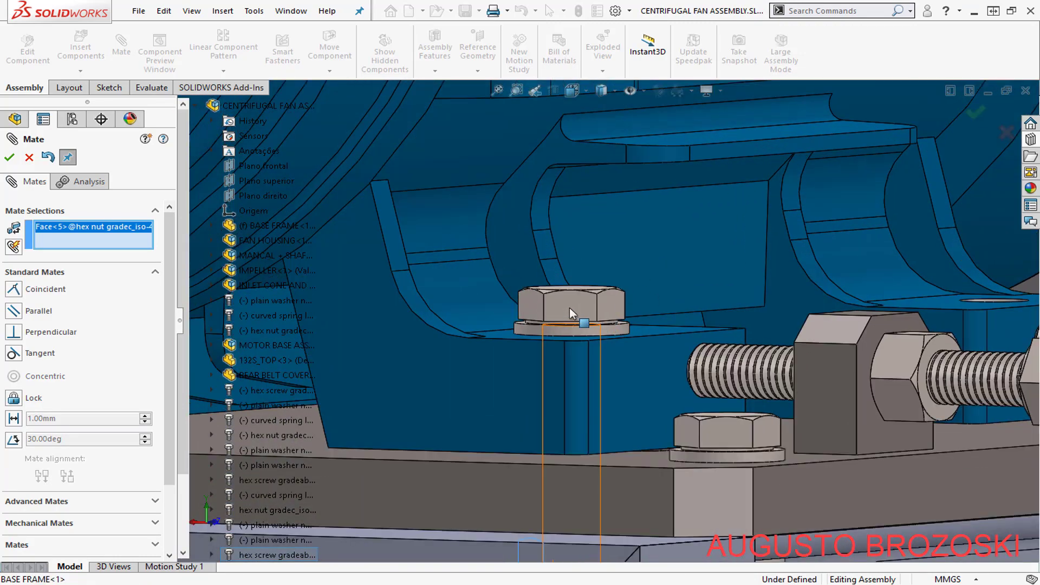
left_click(570, 307)
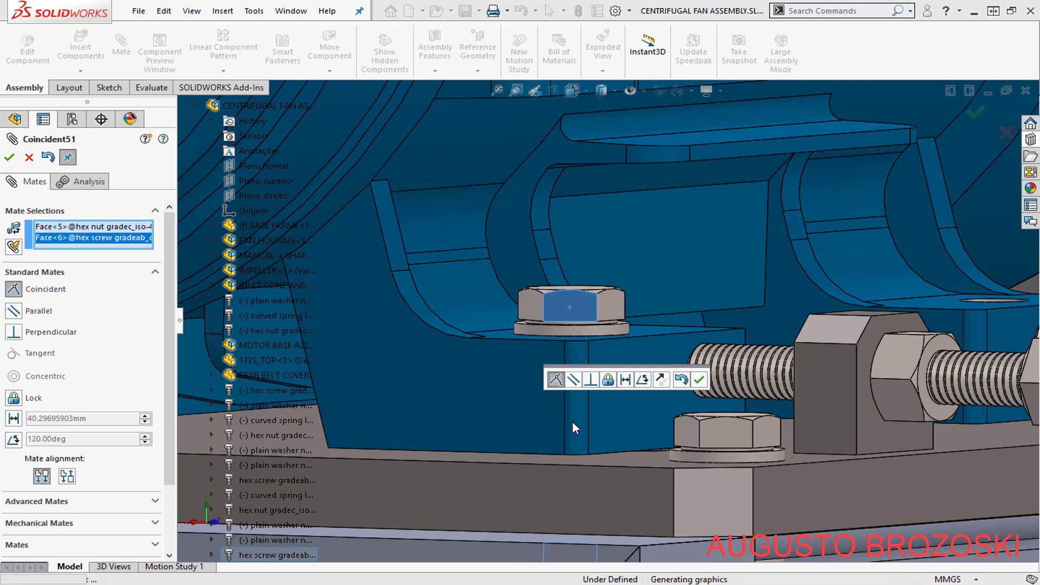
left_click(696, 386)
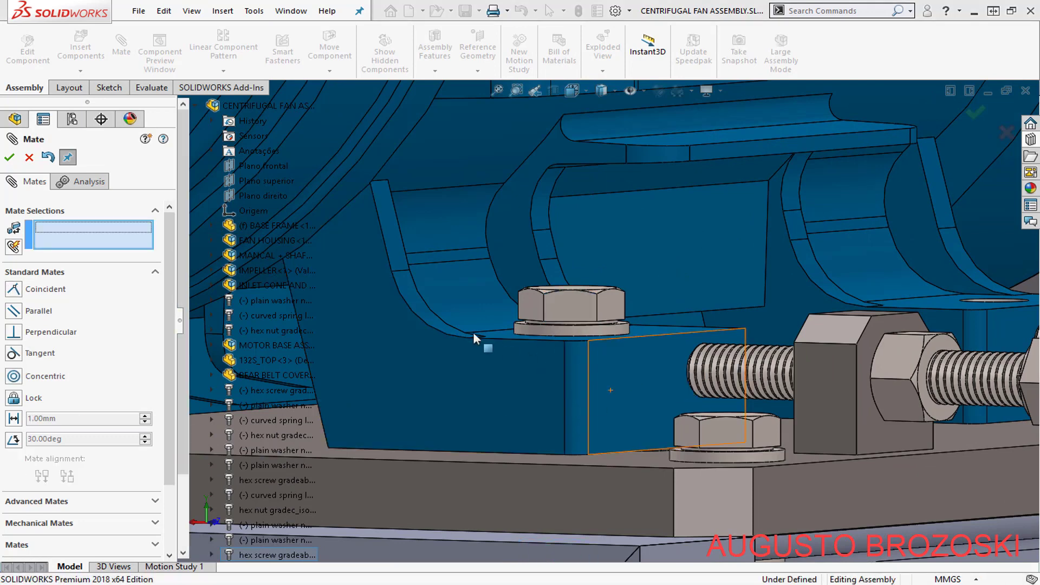
left_click(9, 159)
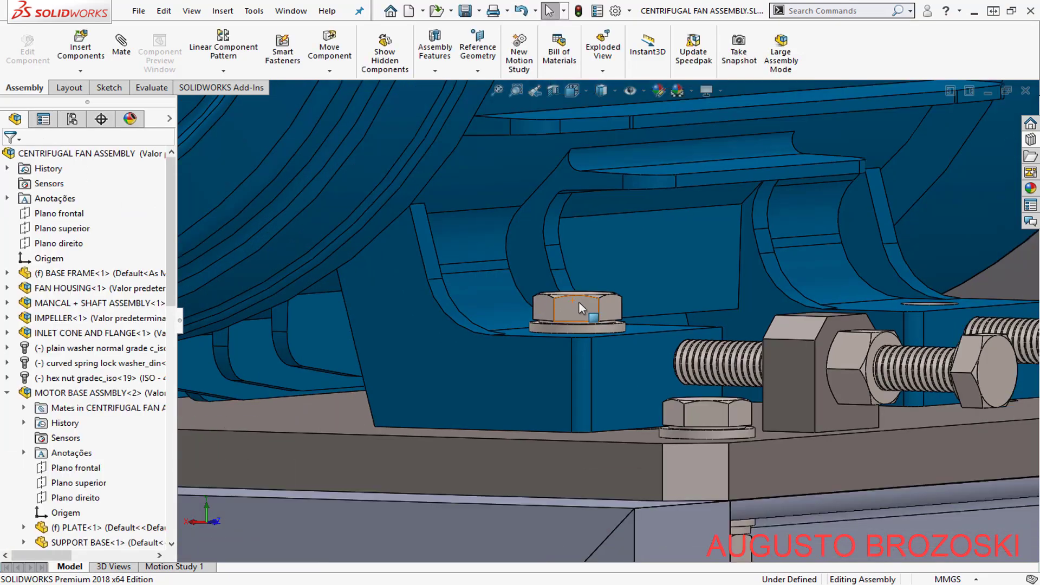
- Show the whole fan assembly in the trimetric view and save it
scroll(587, 348, "up", 6)
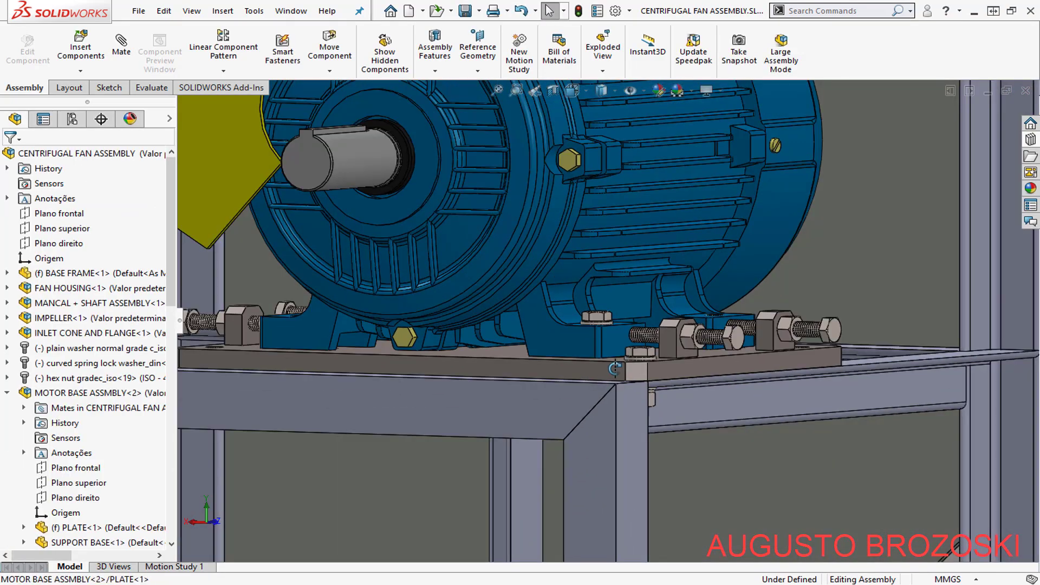
middle_click_drag(614, 363, 583, 373)
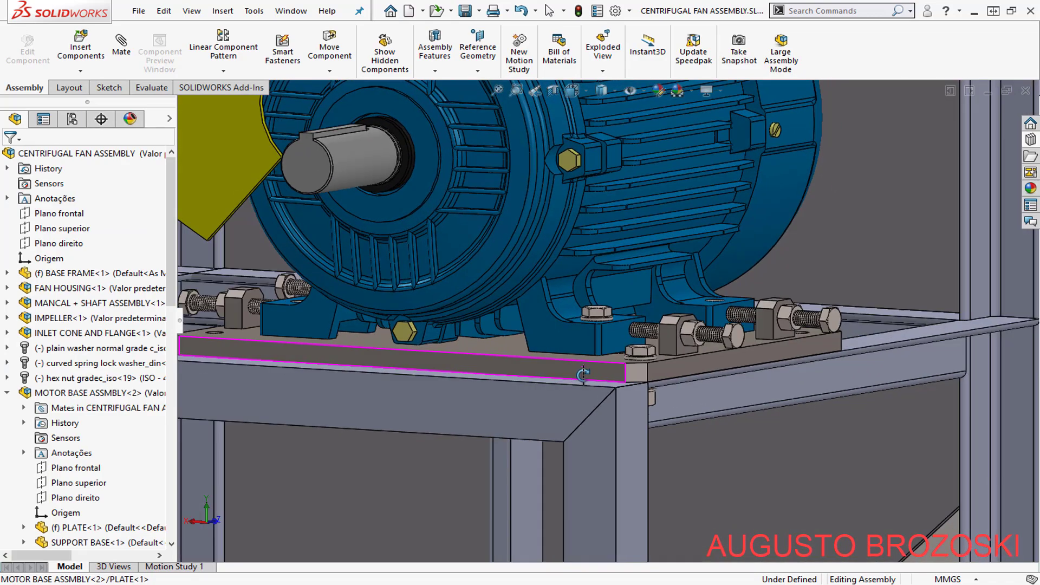
left_click(577, 89)
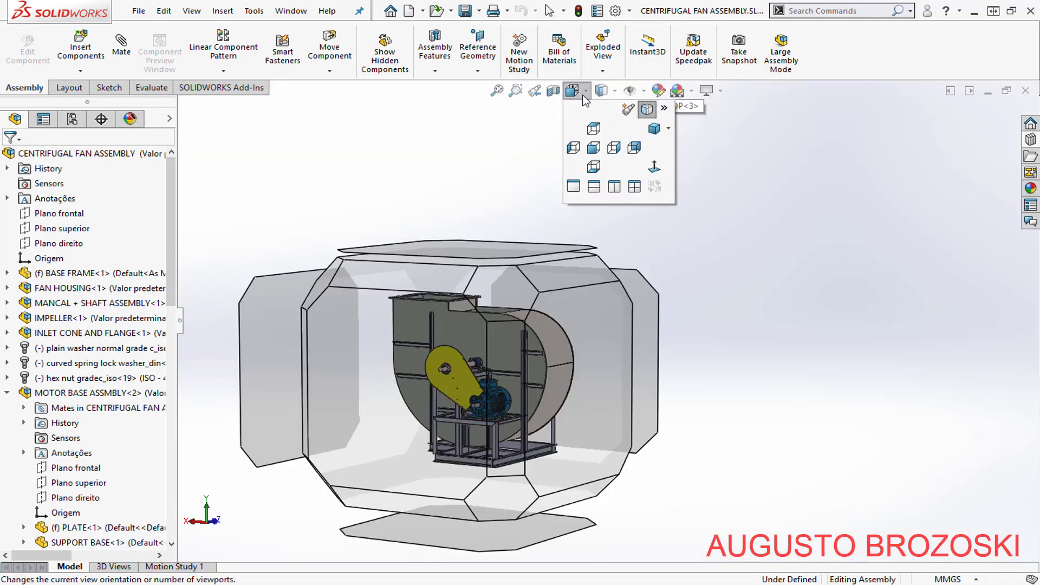
left_click(654, 128)
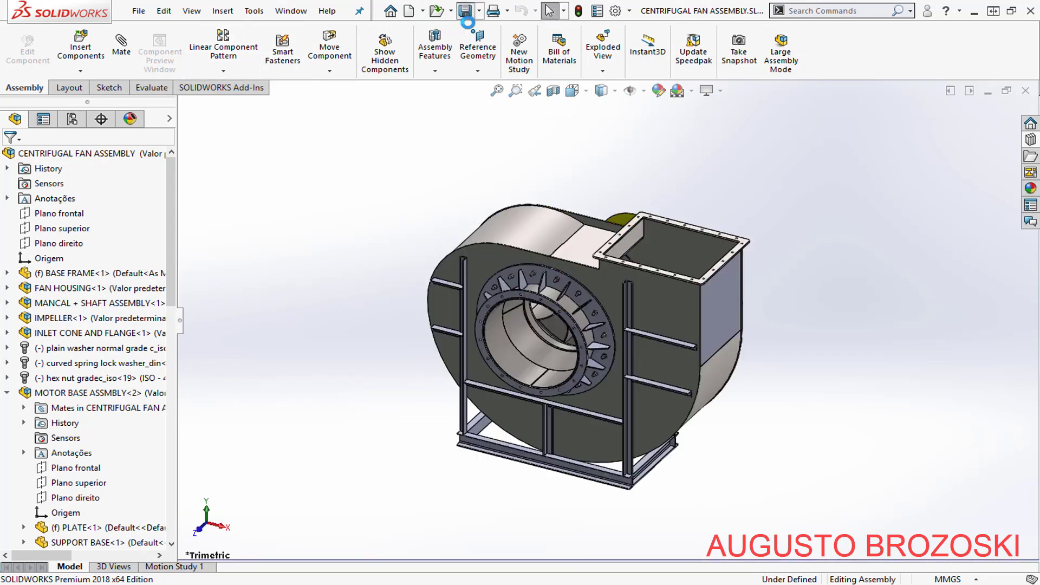
- Examine the fastened motor foot from the motor side, and check the slot spacing on the base plate drawing in Adobe Acrobat Reader
left_click(572, 91)
left_click(593, 166)
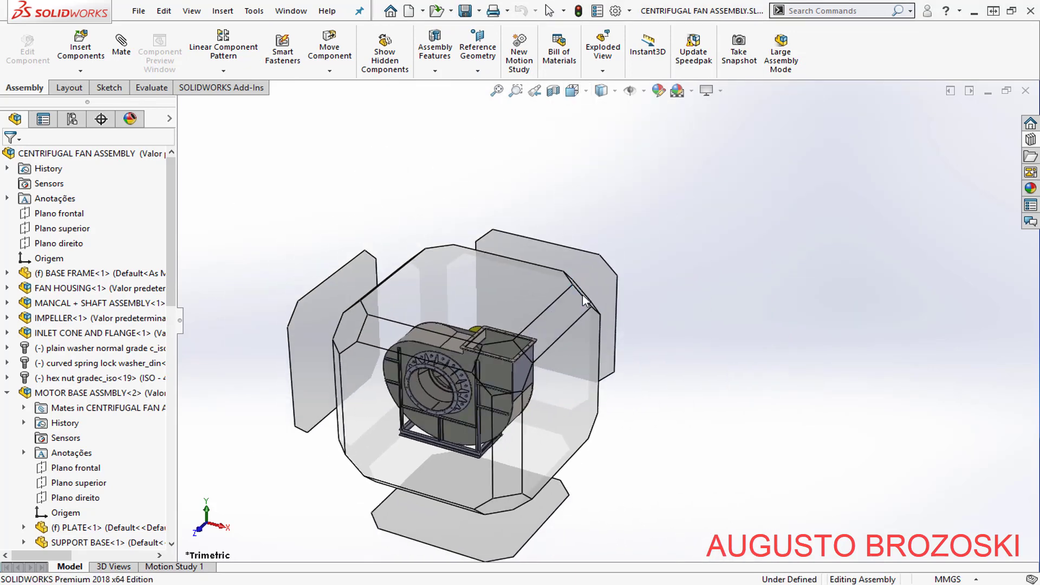
left_click(583, 294)
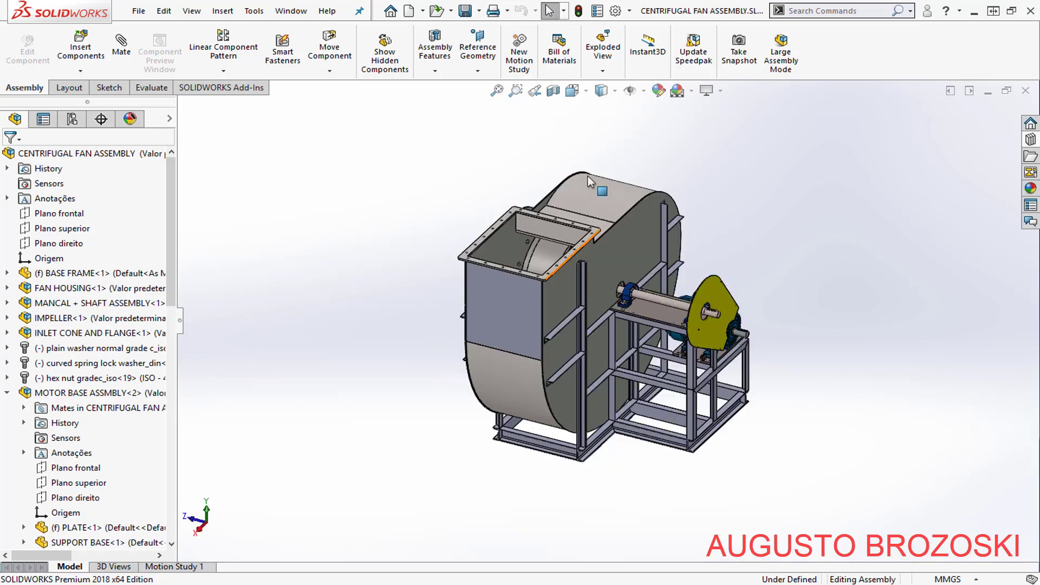
left_click(584, 92)
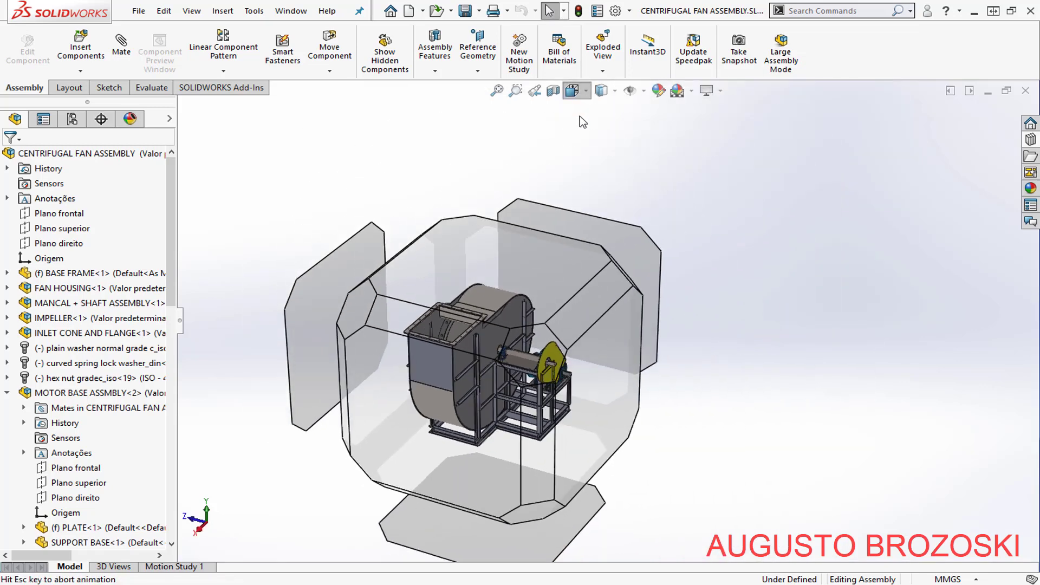
mouse_move(584, 297)
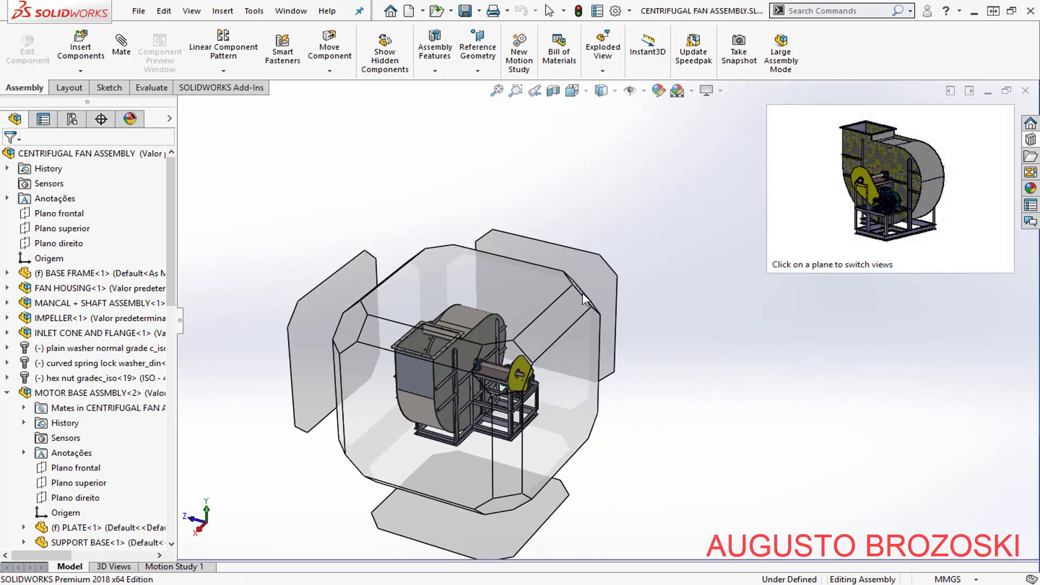
left_click(580, 293)
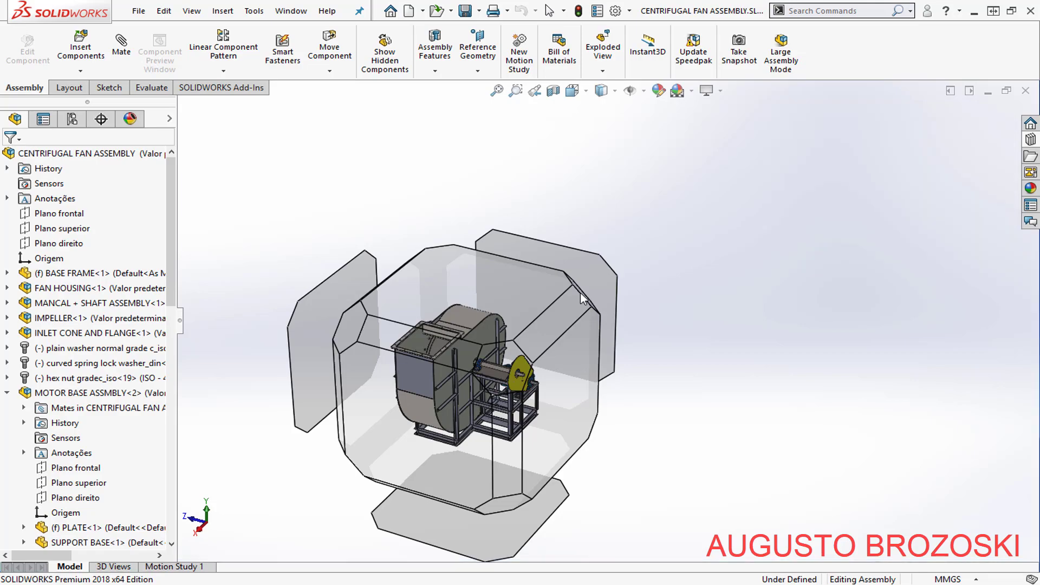
scroll(708, 434, "down", 10)
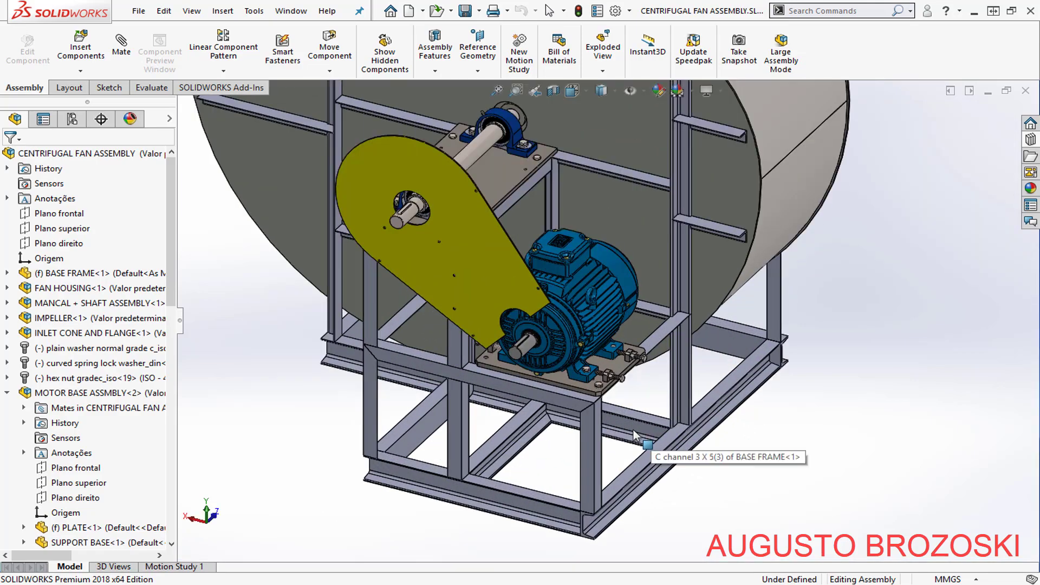
scroll(573, 336, "down", 2)
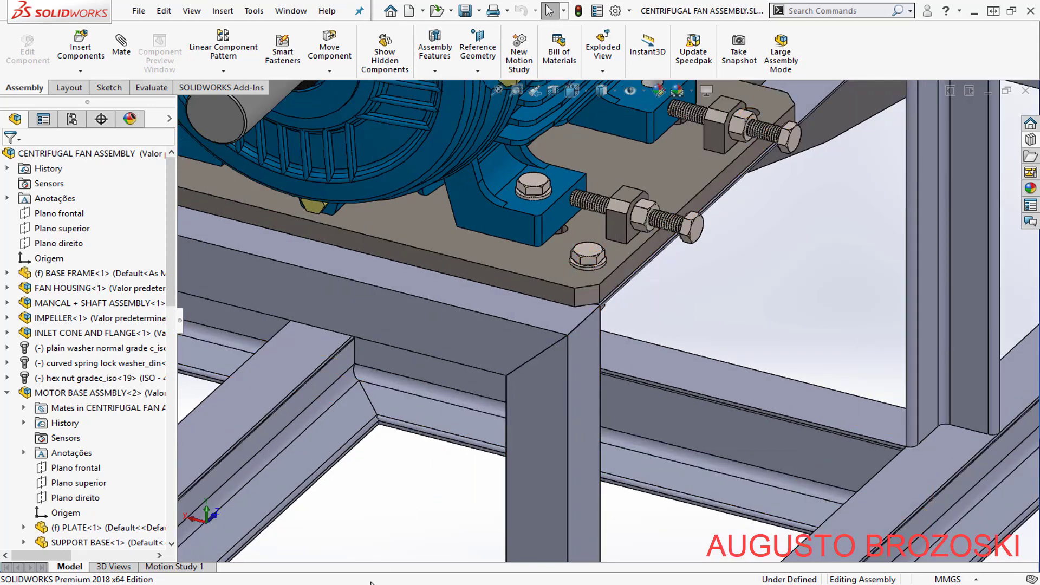
left_click(421, 576)
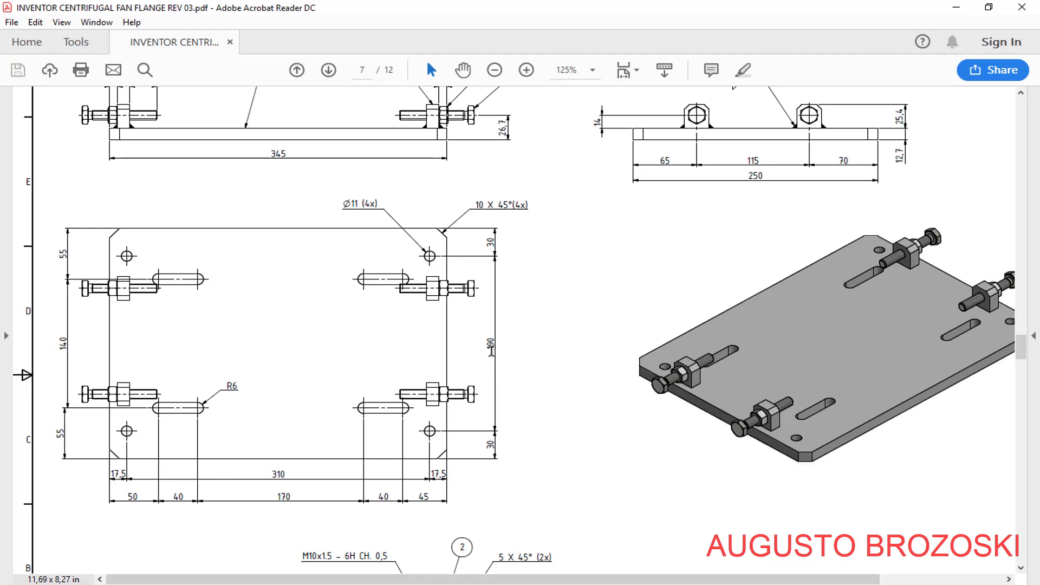
left_click(956, 7)
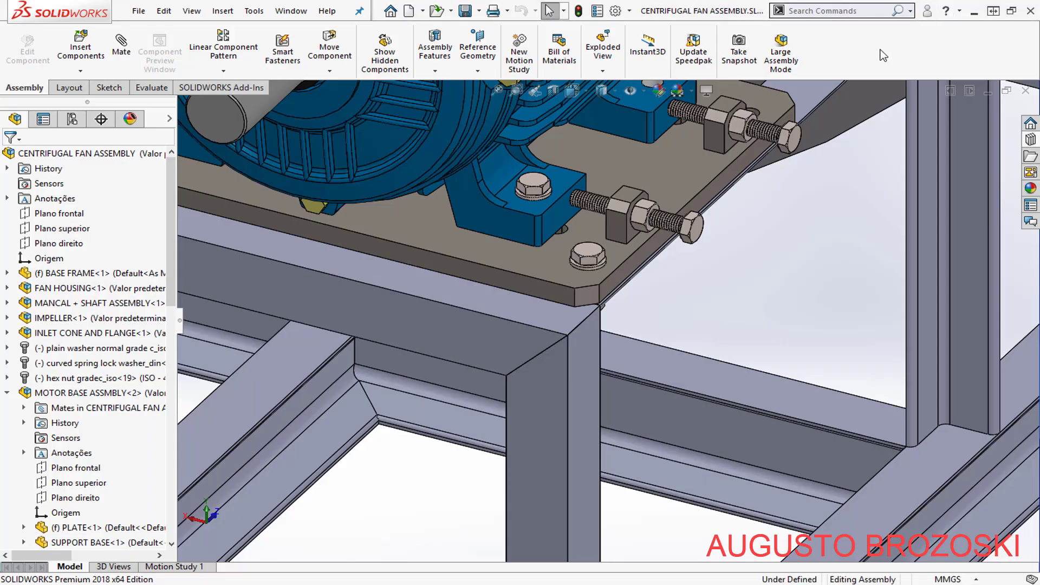
- Start a linear component pattern along the base plate's short upper edge with 2 instances at 190 mm, checking the hole spacing on the Acrobat Reader drawing
left_click(224, 72)
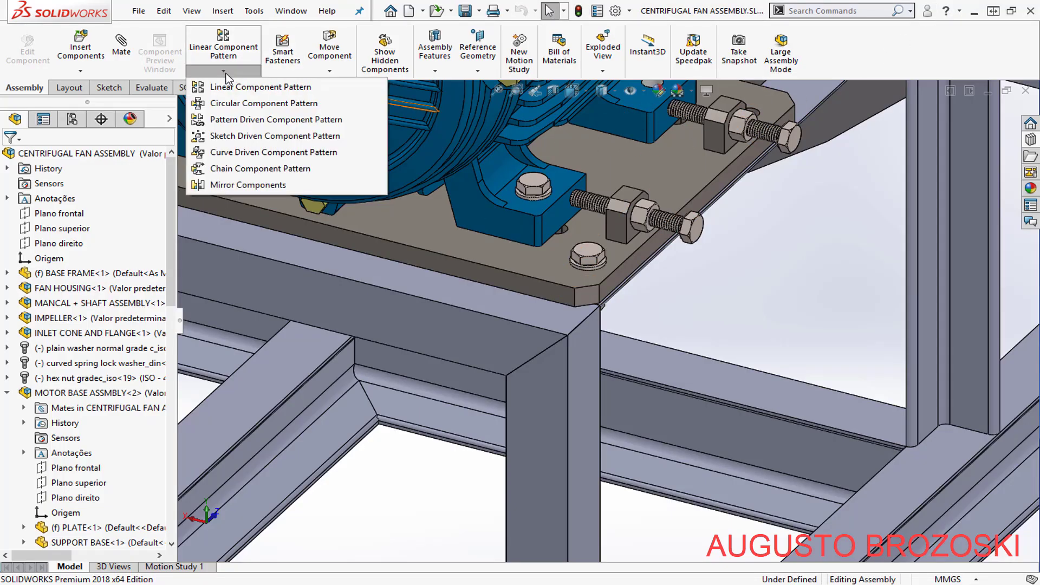
left_click(254, 87)
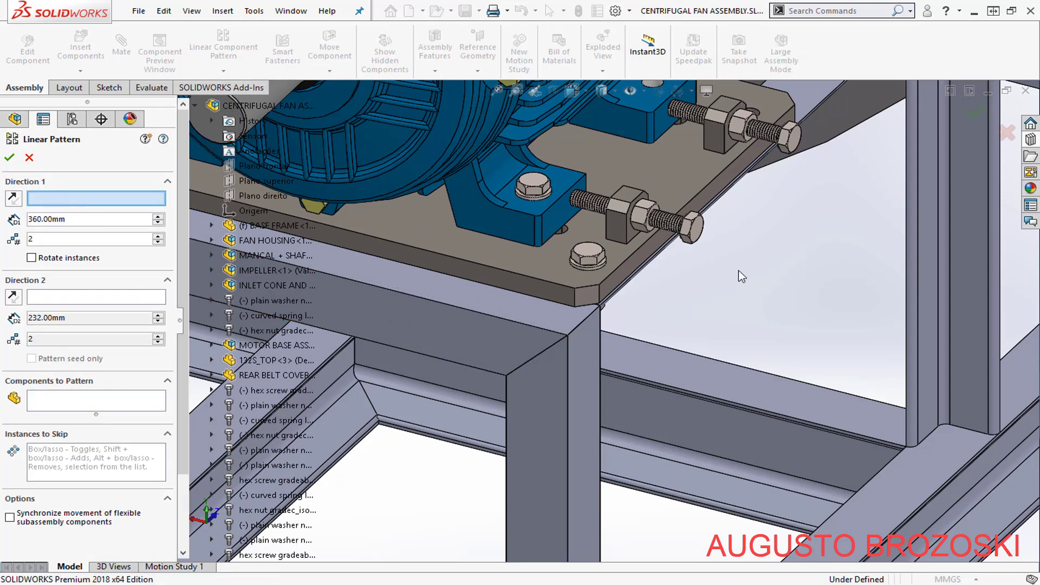
scroll(739, 271, "down", 3)
scroll(661, 279, "down", 2)
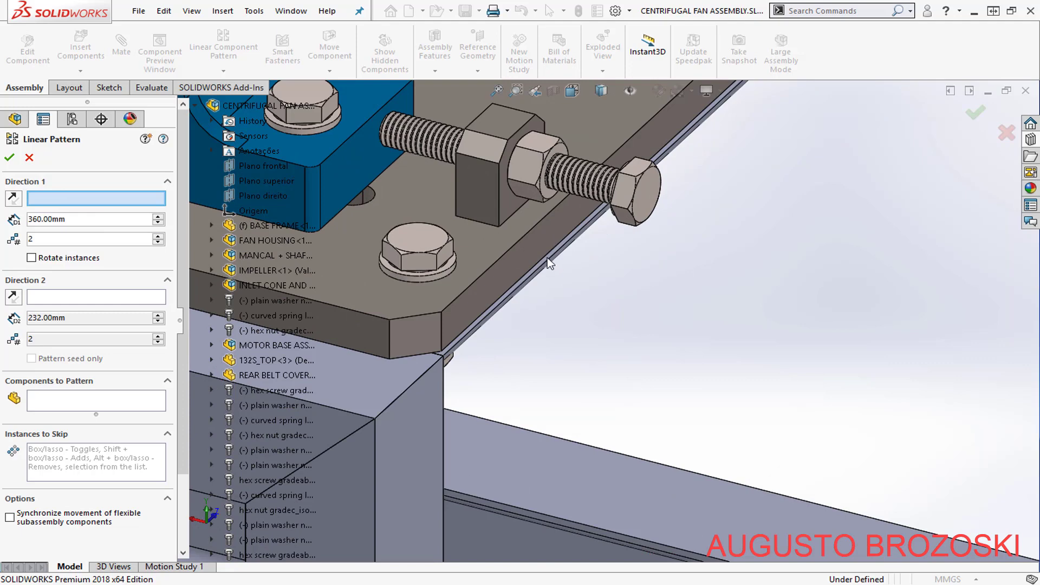
left_click(500, 257)
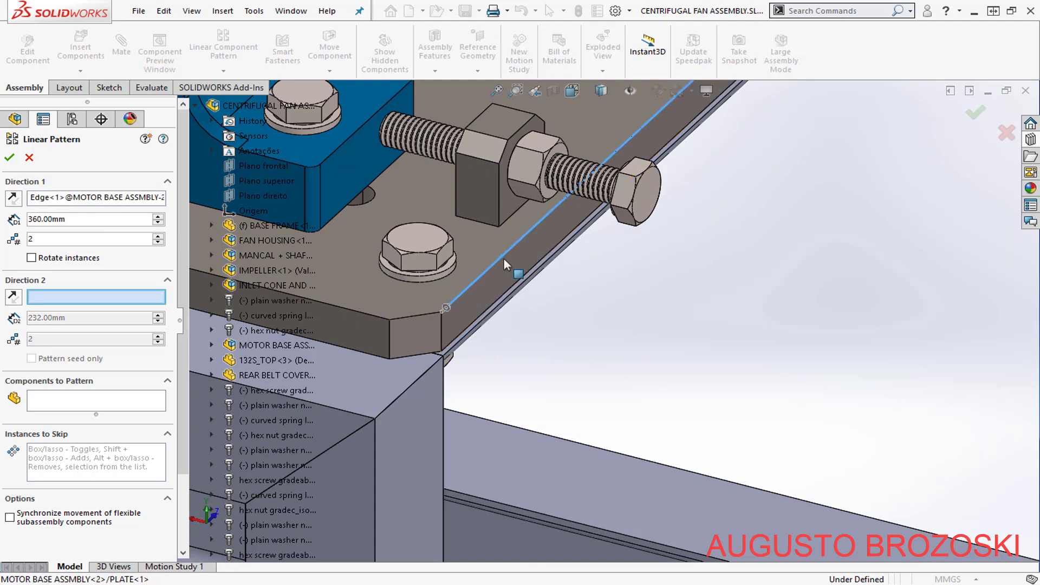
scroll(687, 294, "up", 5)
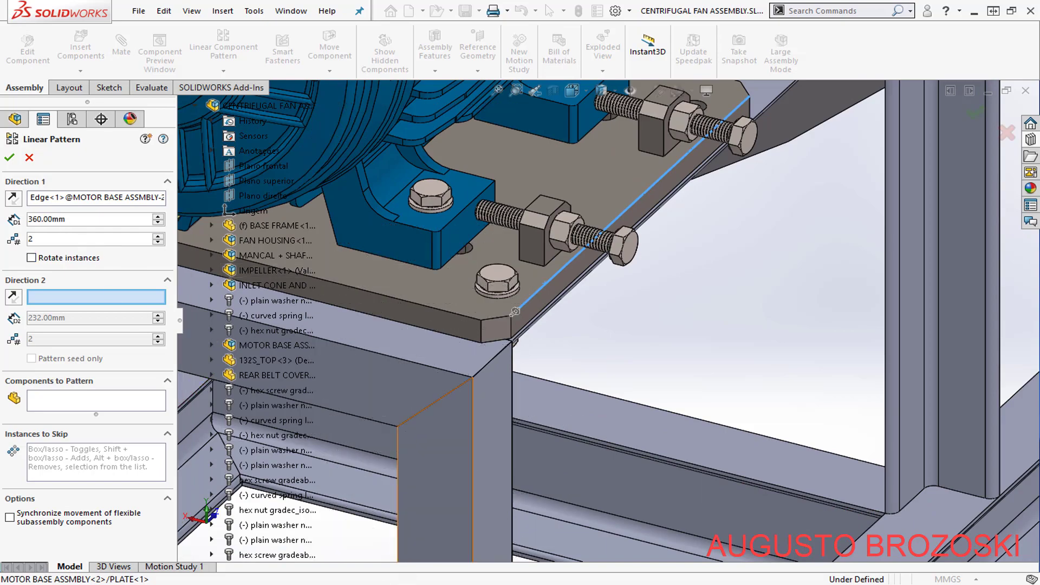
left_click(420, 583)
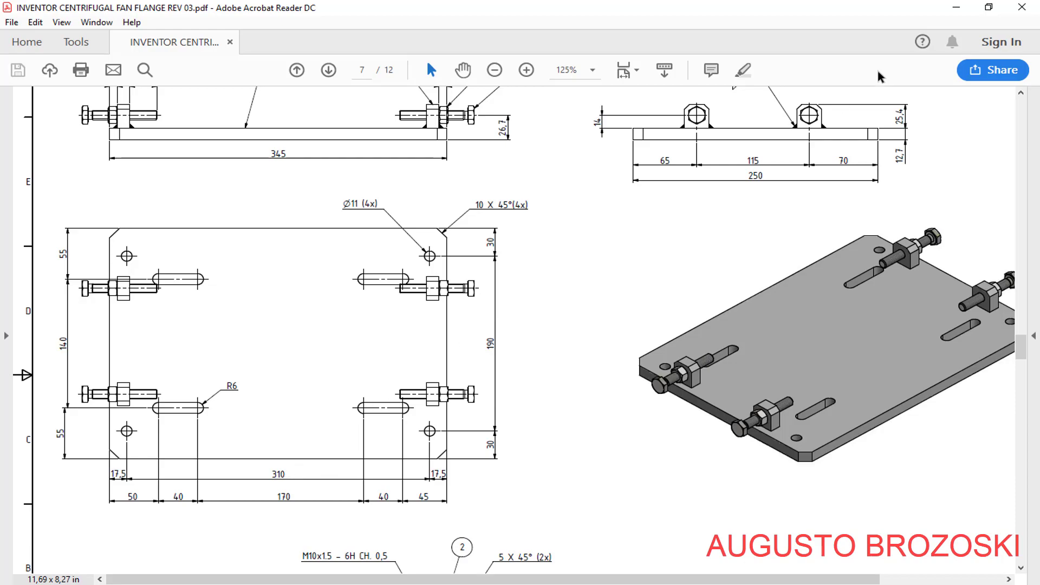
left_click(956, 7)
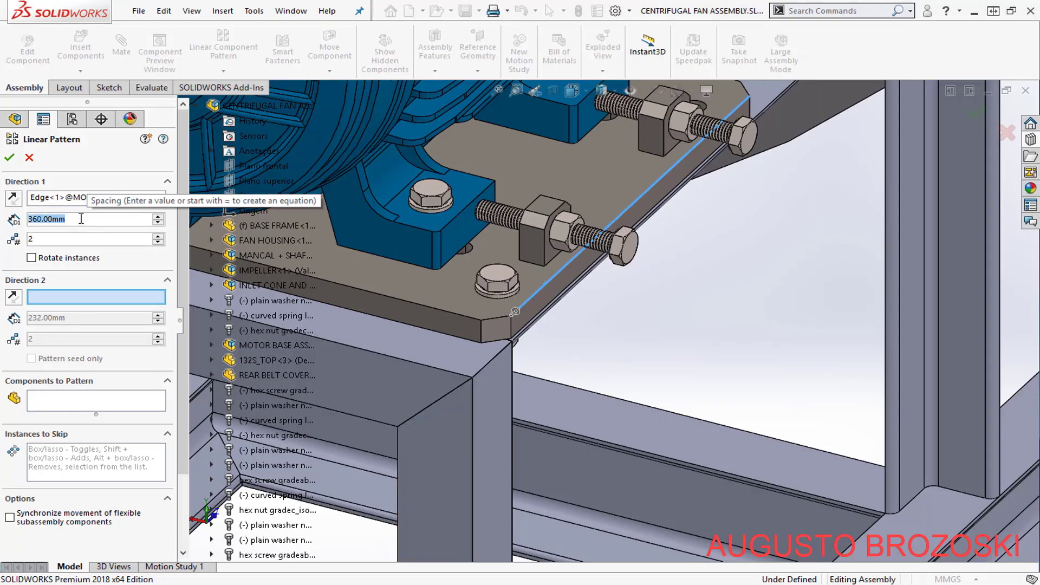
type("190")
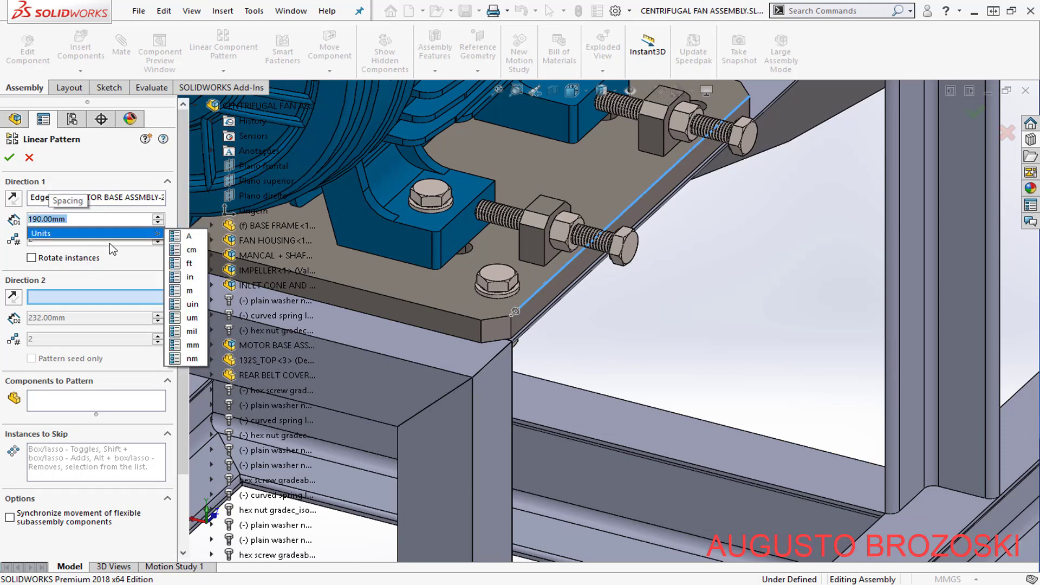
left_click(109, 244)
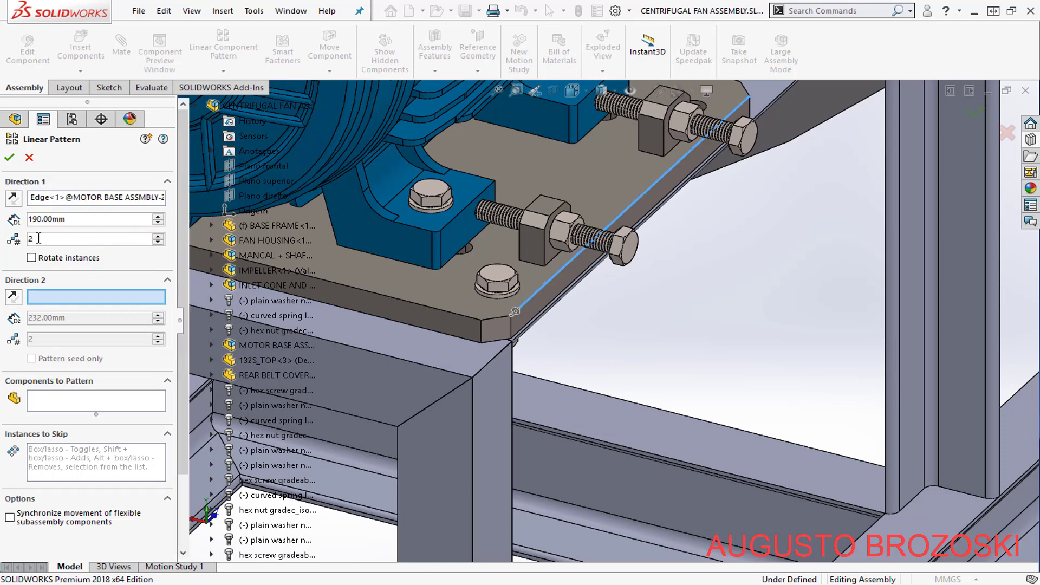
- Set the pattern's second direction along the plate's long upper edge, reversed toward the far corner, with 310 mm spacing
scroll(655, 337, "up", 2)
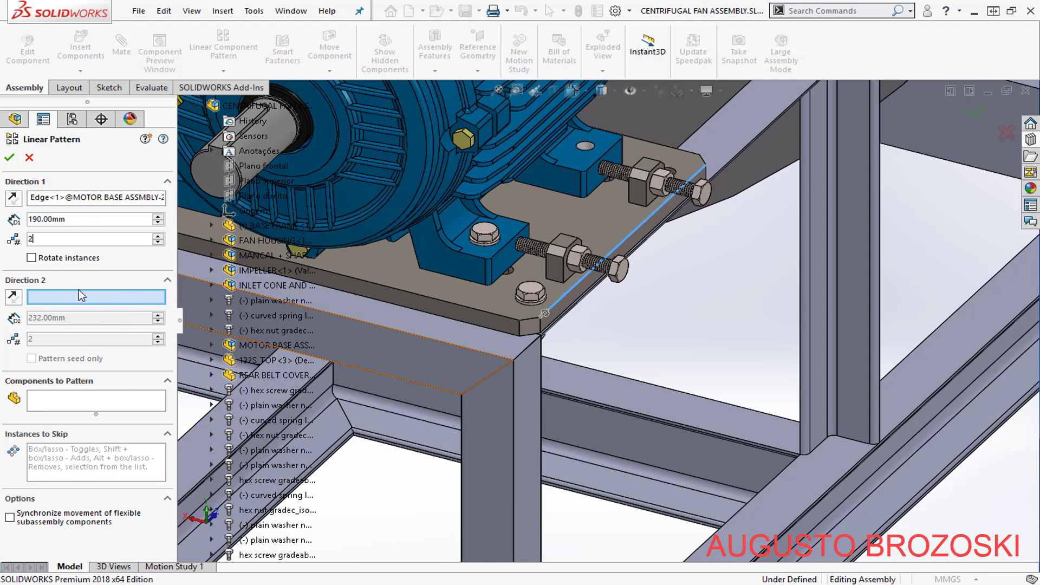
left_click(482, 317)
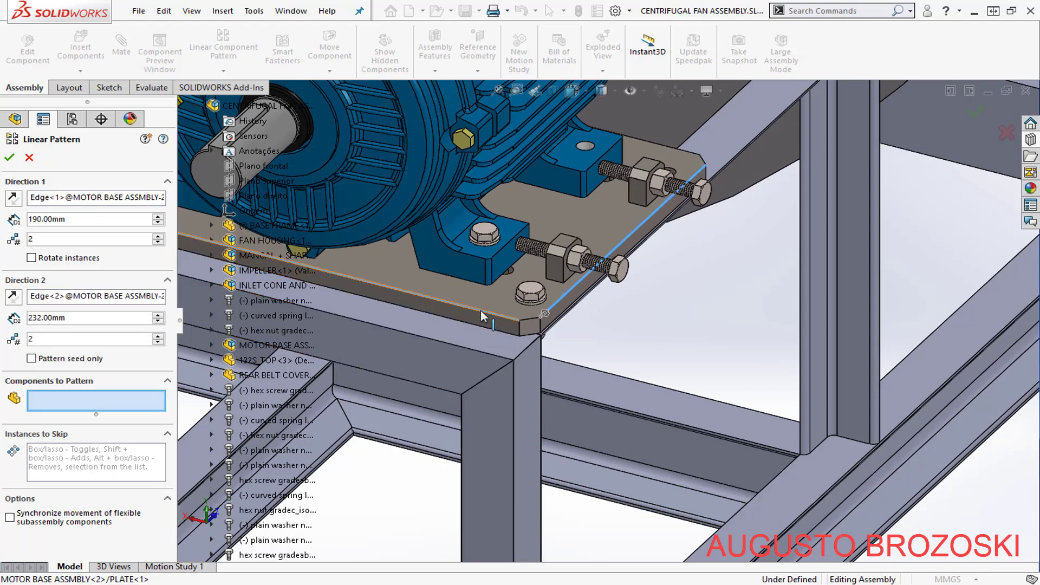
scroll(483, 317, "down", 3)
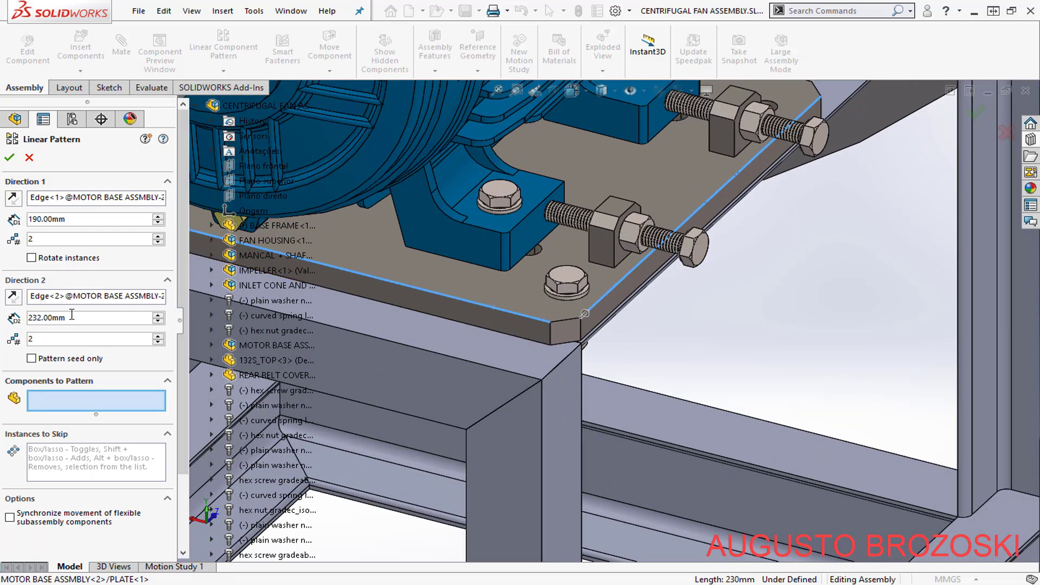
scroll(597, 301, "up", 5)
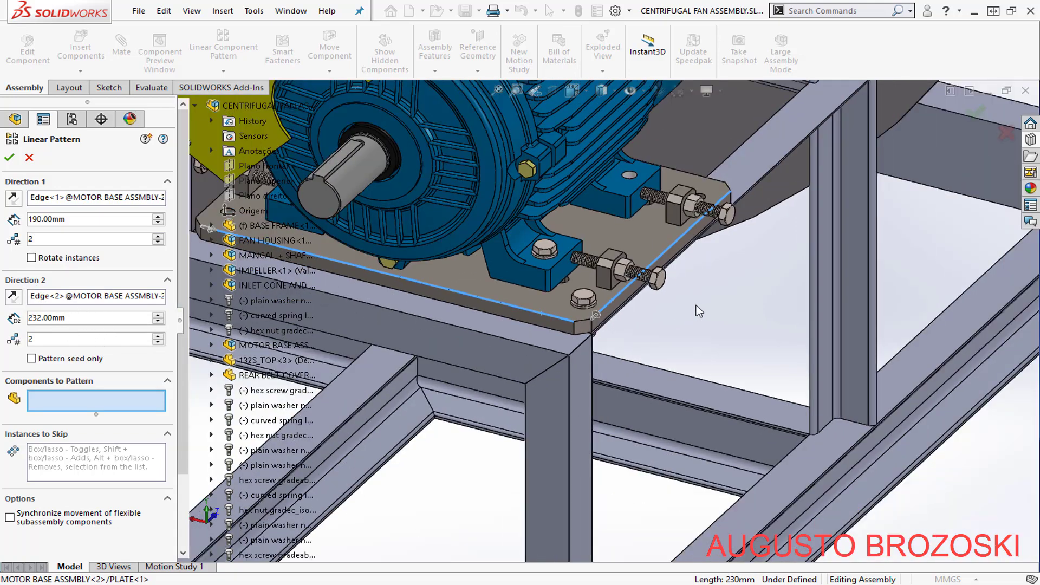
scroll(428, 277, "down", 5)
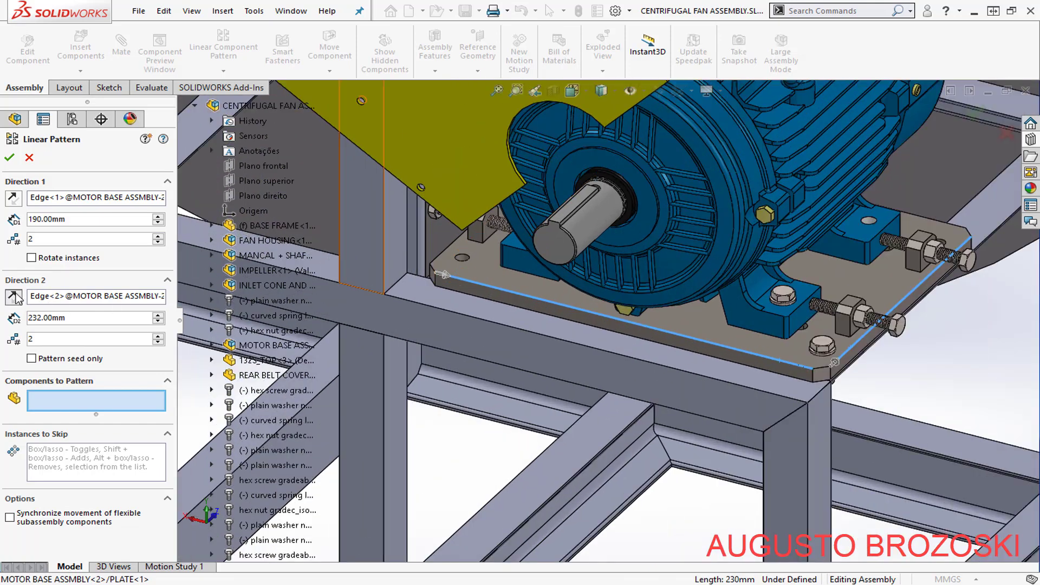
left_click(13, 297)
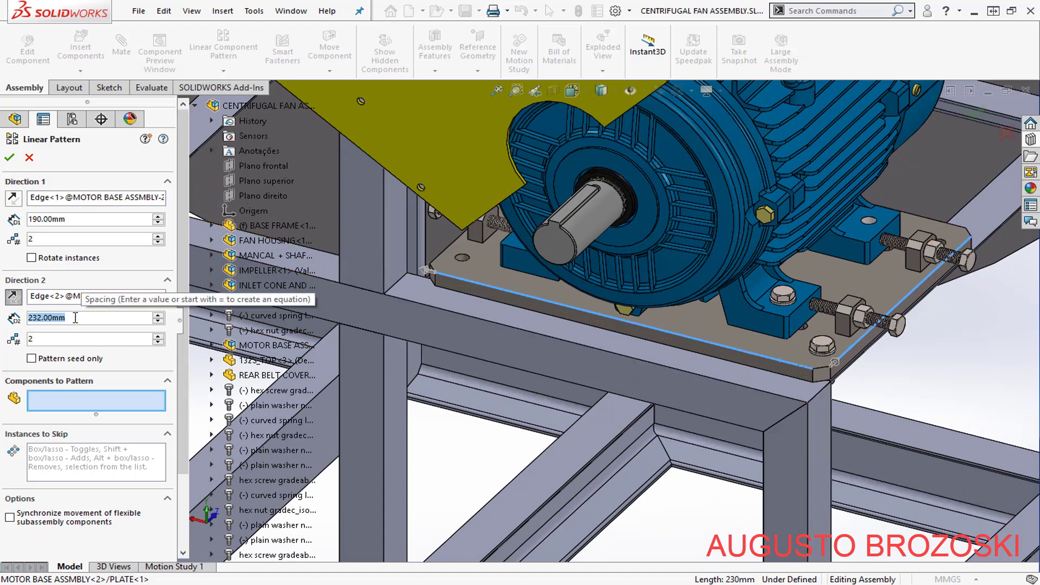
type("310")
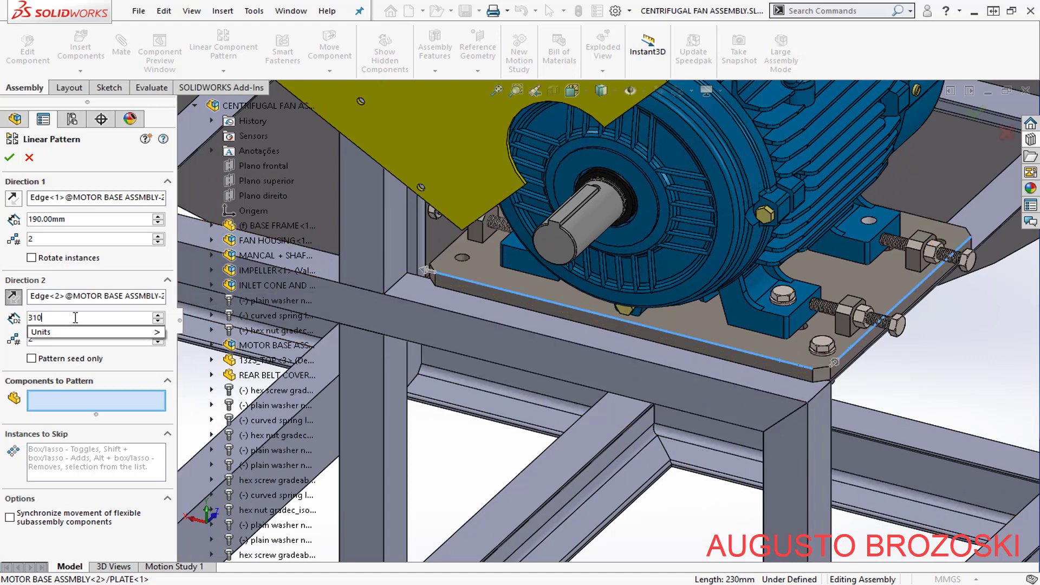
key("Return")
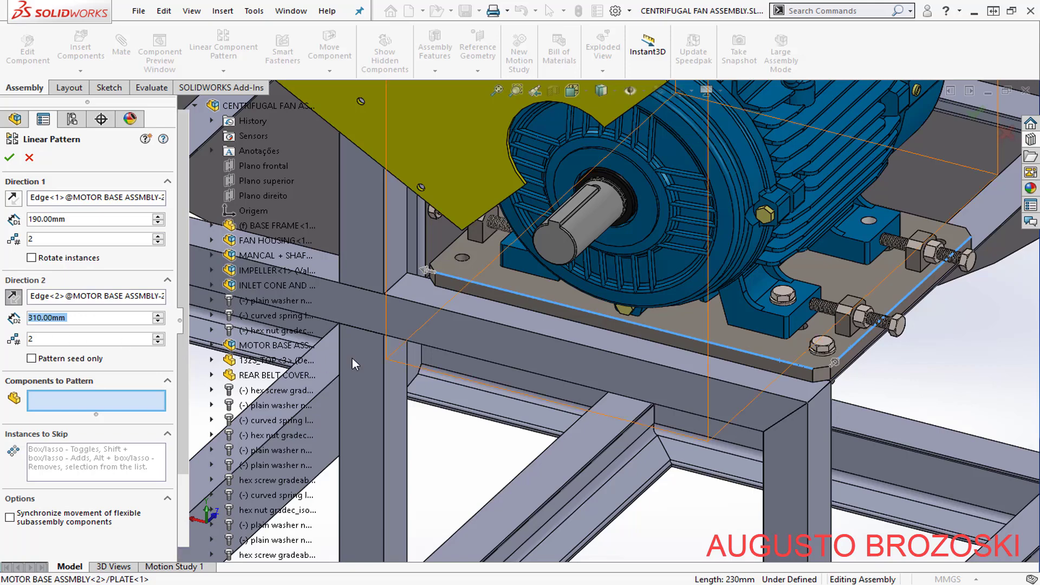
- Choose the hex screw and the plain washer under its head at the base plate's corner as components to pattern
scroll(582, 330, "up", 2)
scroll(772, 309, "down", 2)
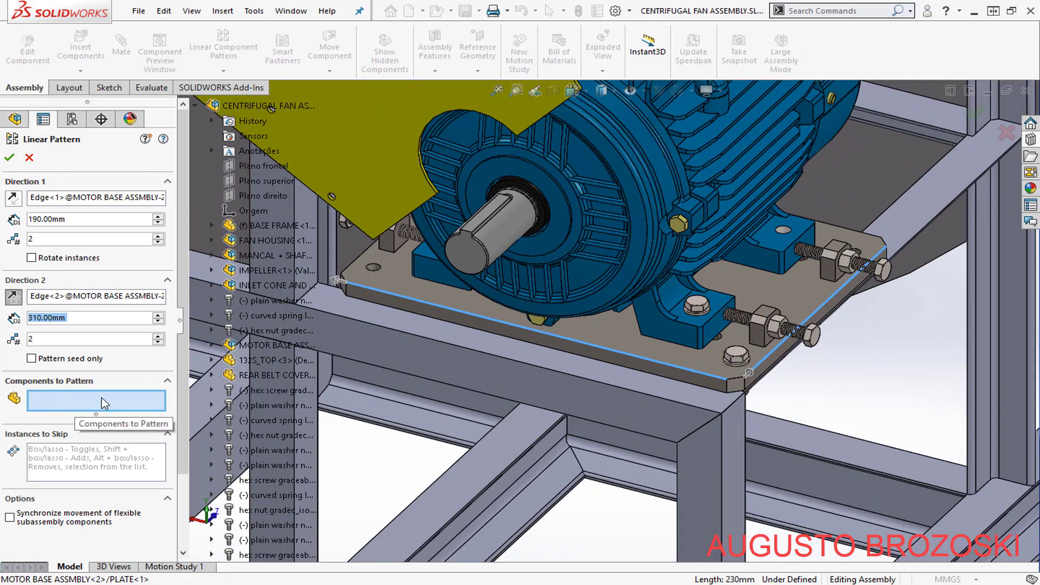
scroll(812, 394, "down", 2)
scroll(812, 394, "down", 3)
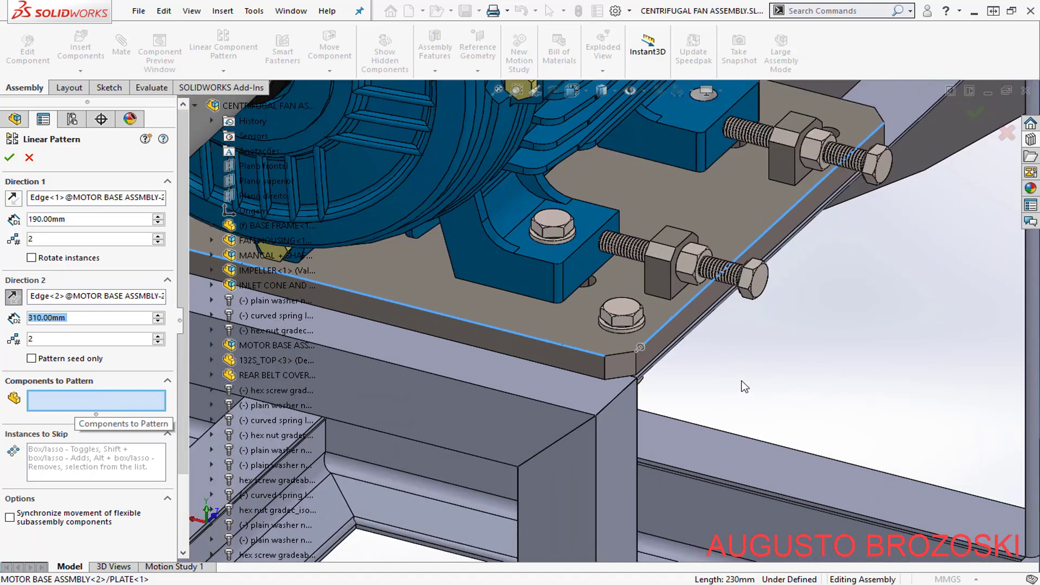
scroll(461, 248, "down", 2)
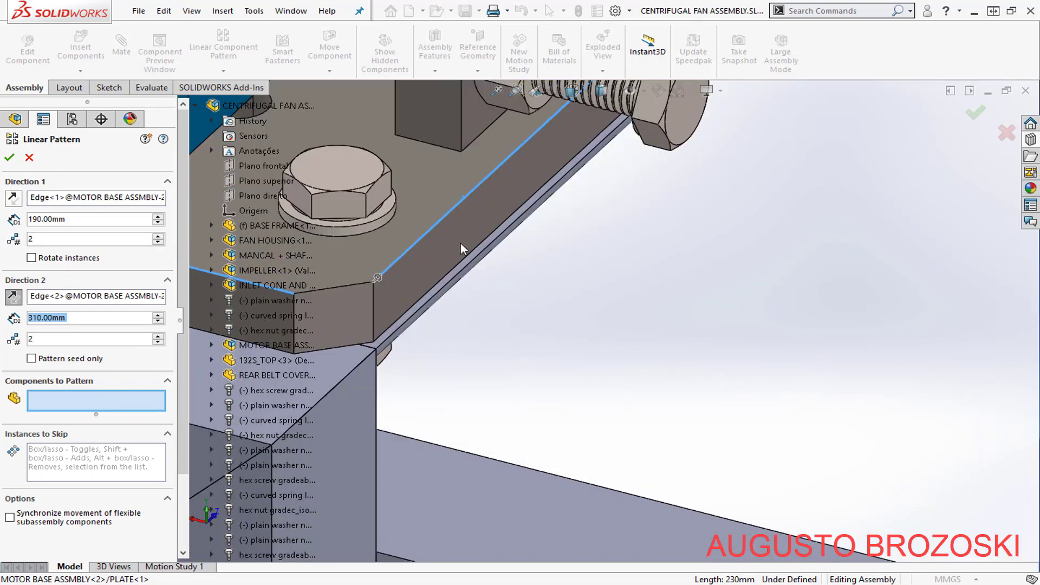
scroll(616, 279, "up", 2)
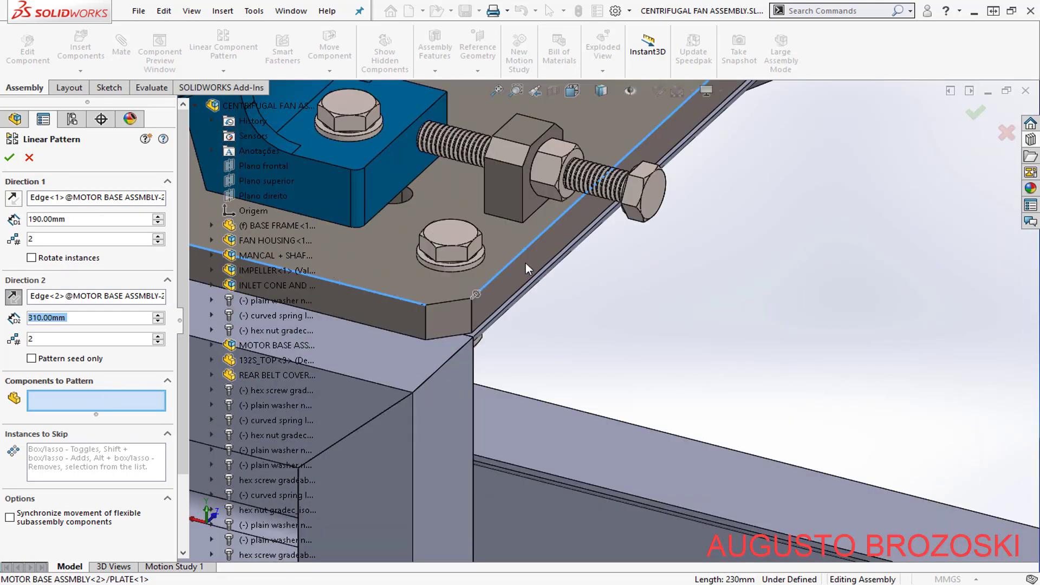
left_click(448, 239)
scroll(612, 342, "up", 3)
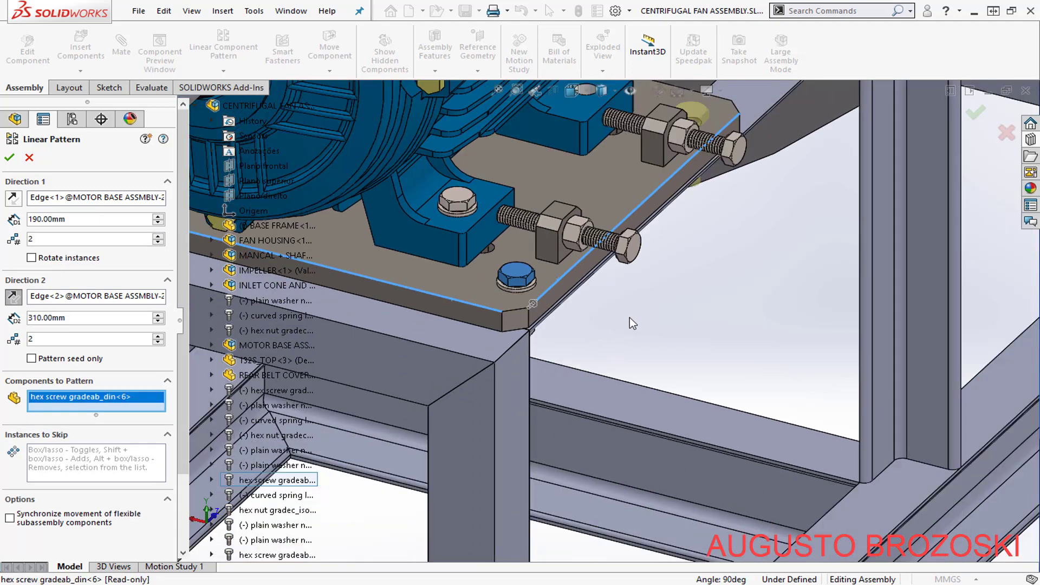
scroll(564, 254, "down", 5)
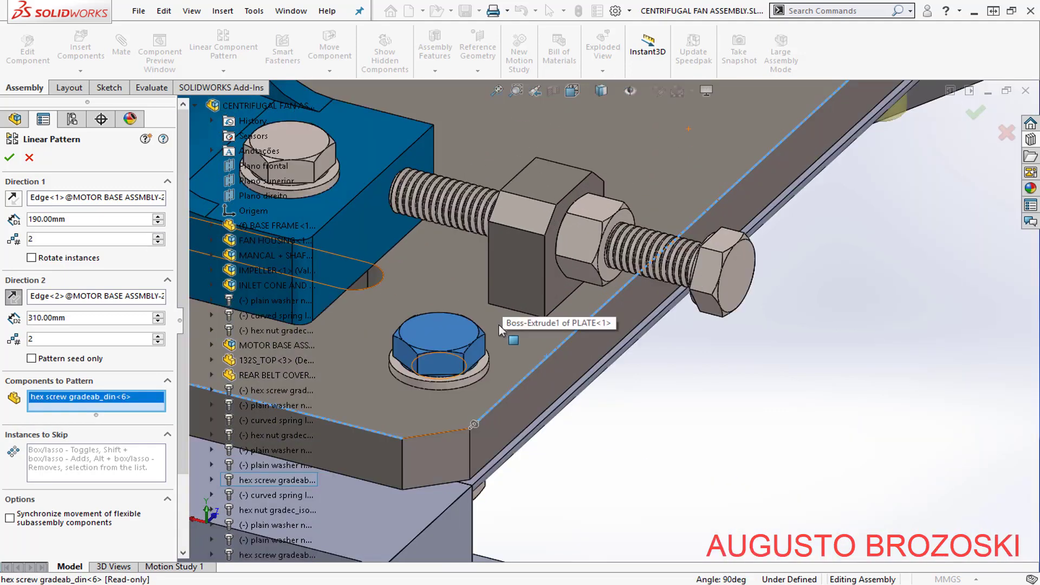
left_click(470, 377)
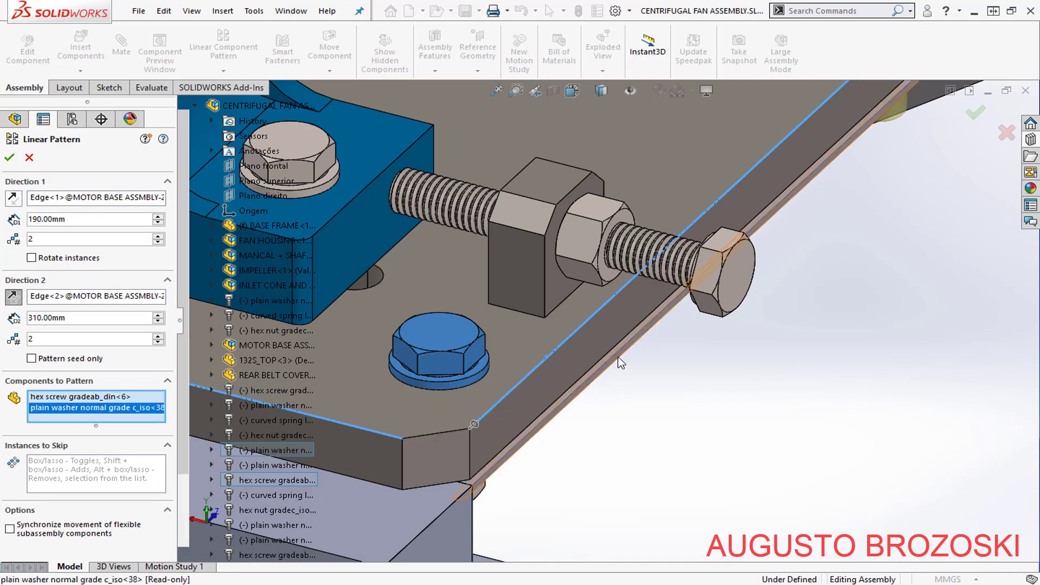
- Add the plain washer, spring lock washer and hex nut beneath the frame to the components to pattern, and create the pattern
scroll(620, 363, "up", 4)
middle_click_drag(545, 377, 532, 311)
scroll(561, 431, "down", 4)
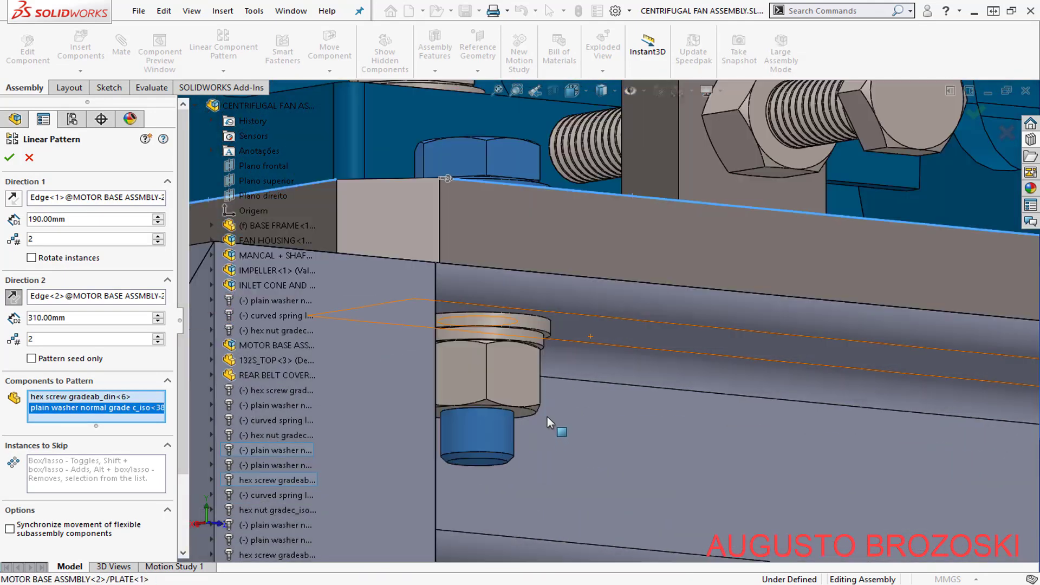
left_click(526, 324)
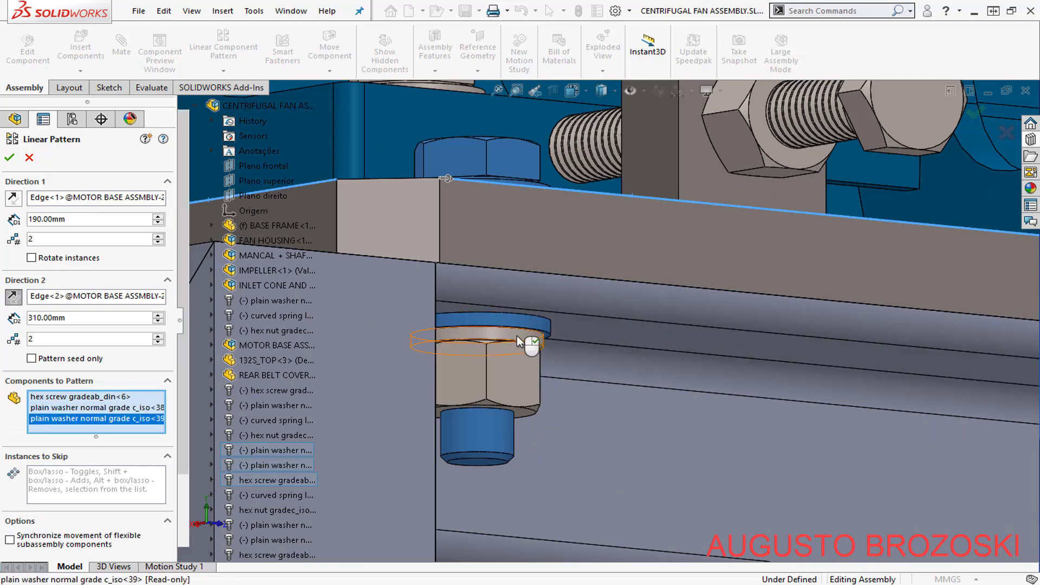
left_click(517, 341)
left_click(513, 370)
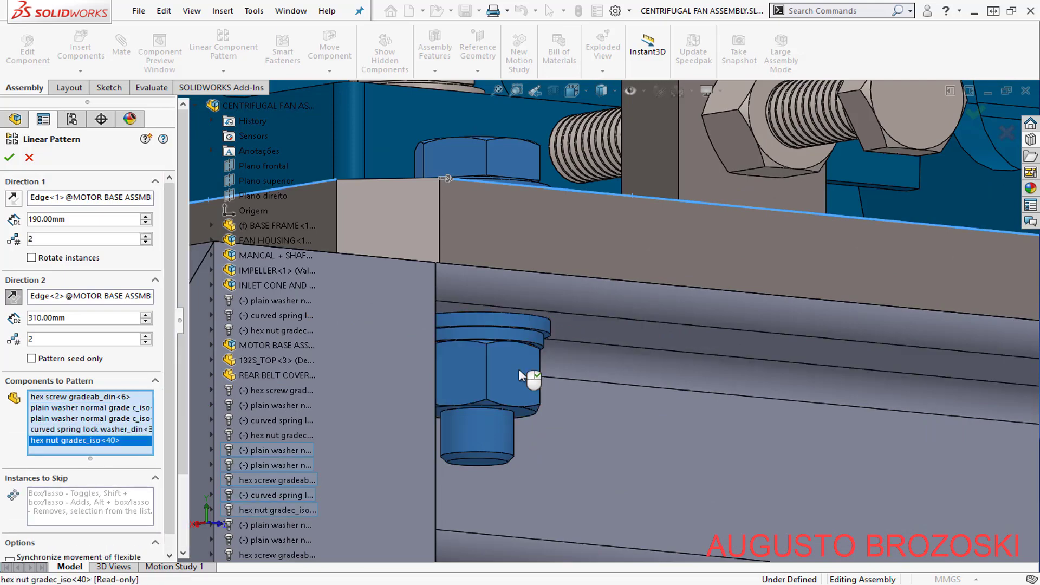
scroll(537, 362, "up", 2)
scroll(539, 352, "up", 4)
scroll(548, 327, "down", 3)
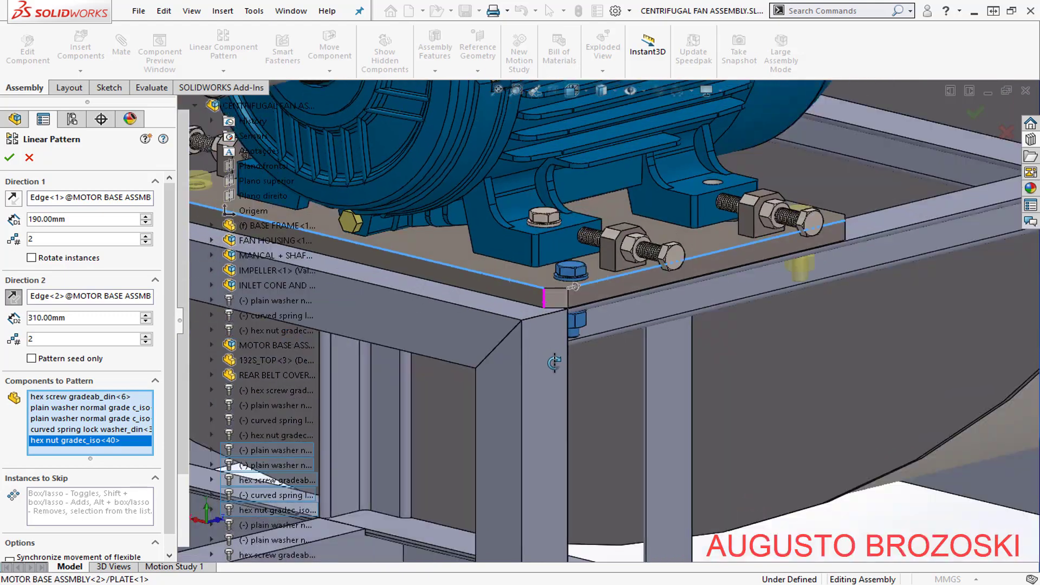
scroll(638, 313, "up", 3)
scroll(505, 283, "down", 2)
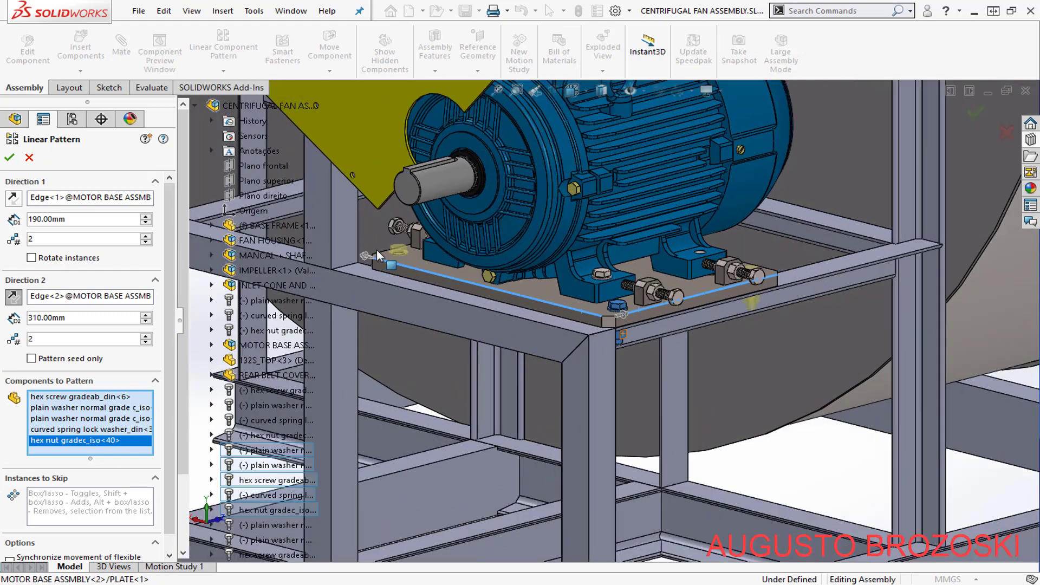
left_click(9, 158)
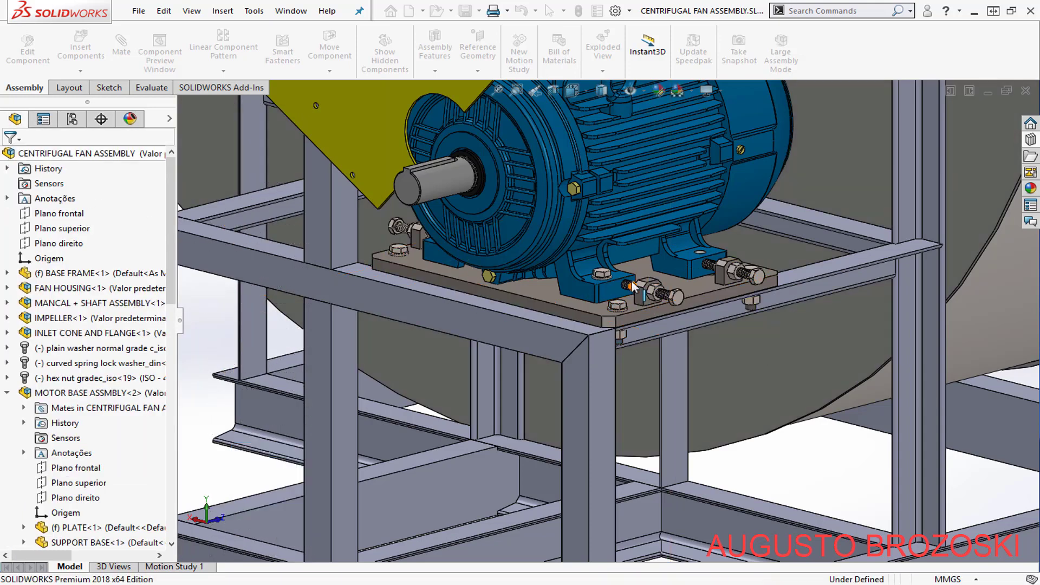
- Start a linear component pattern along the motor foot's short upper edge with 2 instances at 140 mm, checking the slot spacing on the Acrobat Reader drawing
scroll(656, 265, "down", 1)
scroll(656, 261, "down", 1)
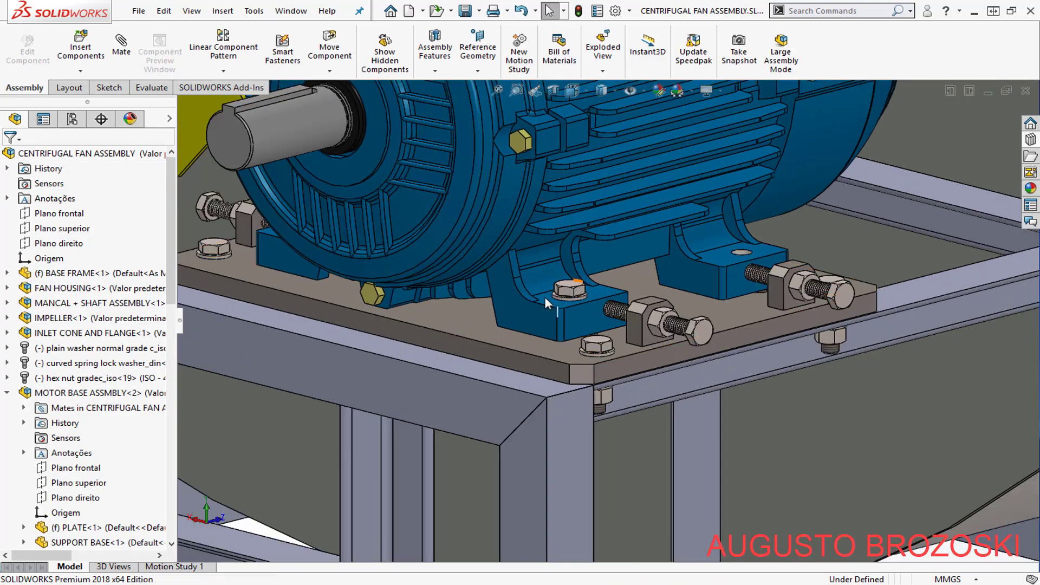
scroll(469, 446, "up", 3)
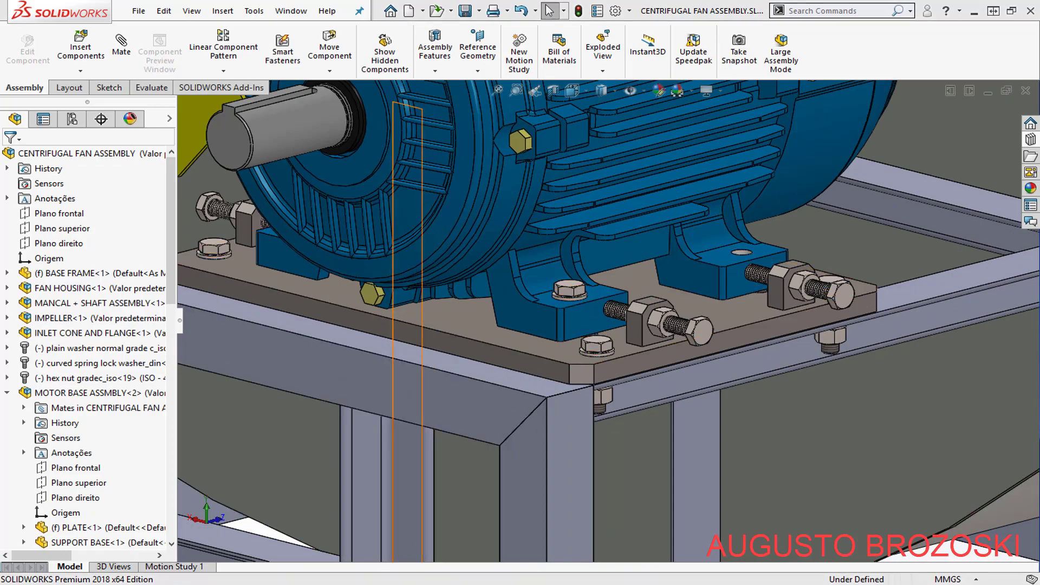
key("alt+Tab")
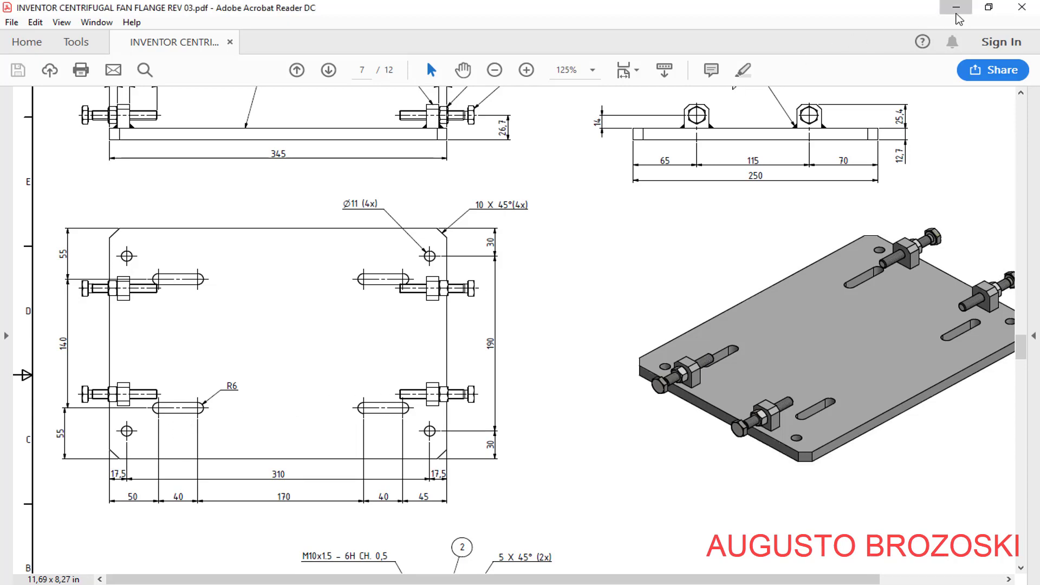
left_click(956, 7)
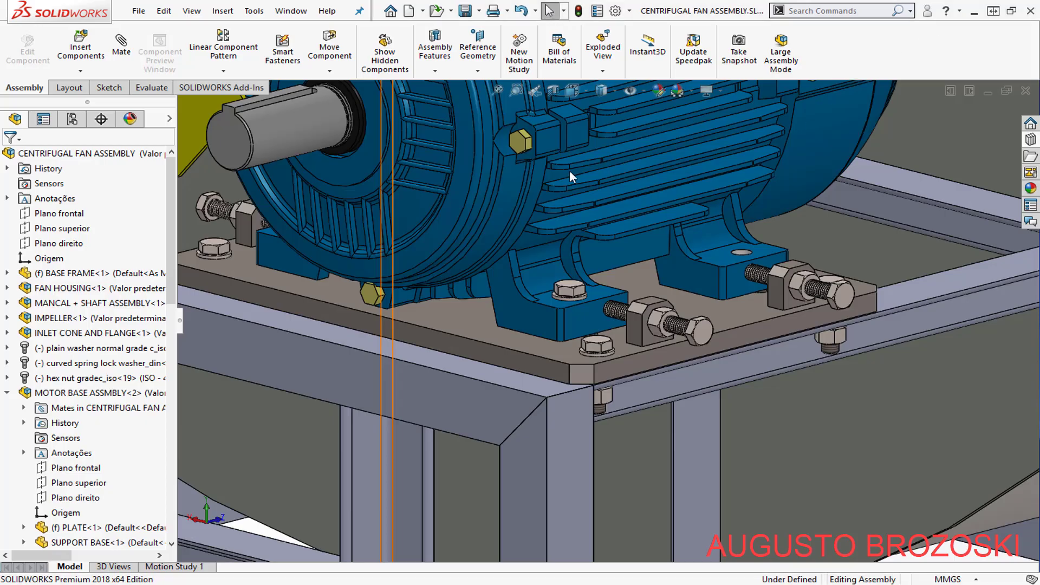
left_click(224, 71)
left_click(232, 89)
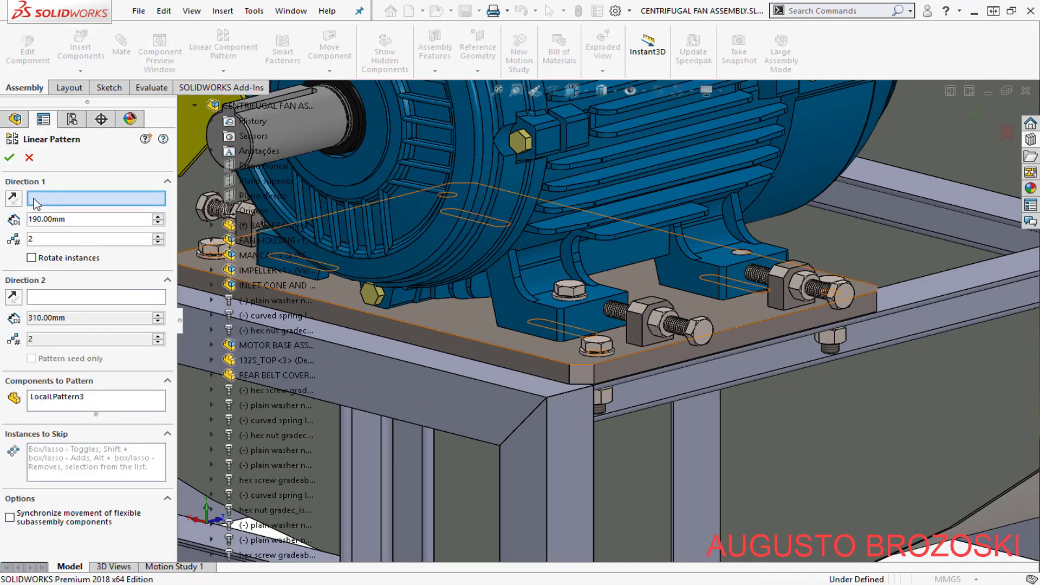
scroll(570, 288, "down", 3)
scroll(570, 288, "down", 3)
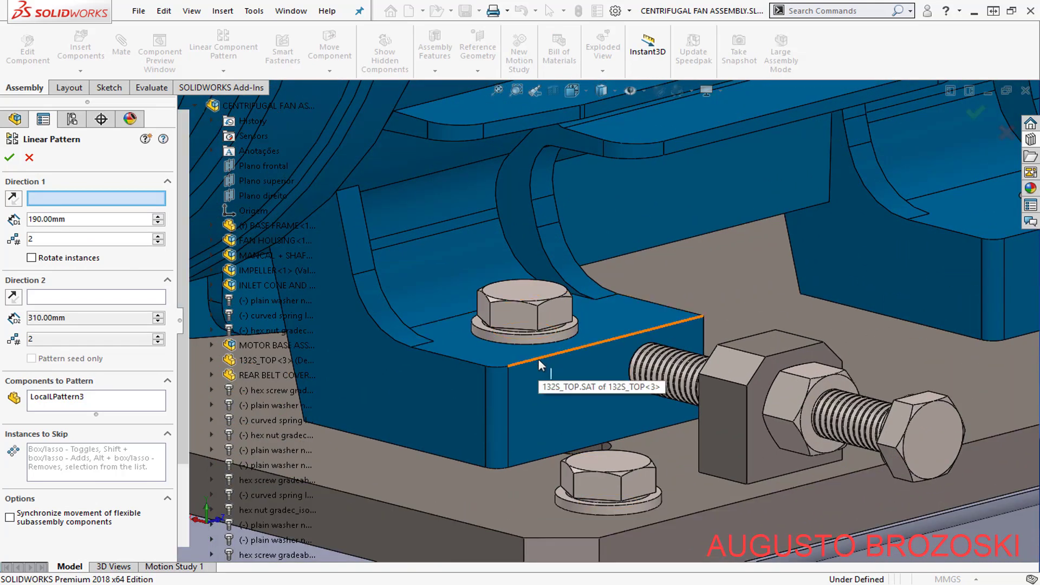
left_click(566, 356)
scroll(548, 381, "up", 5)
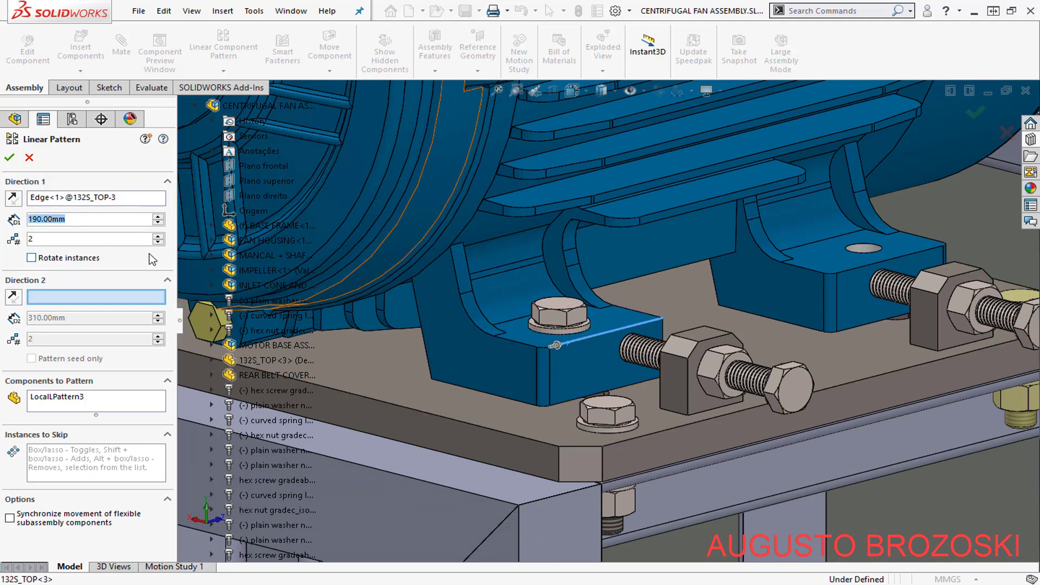
type("140")
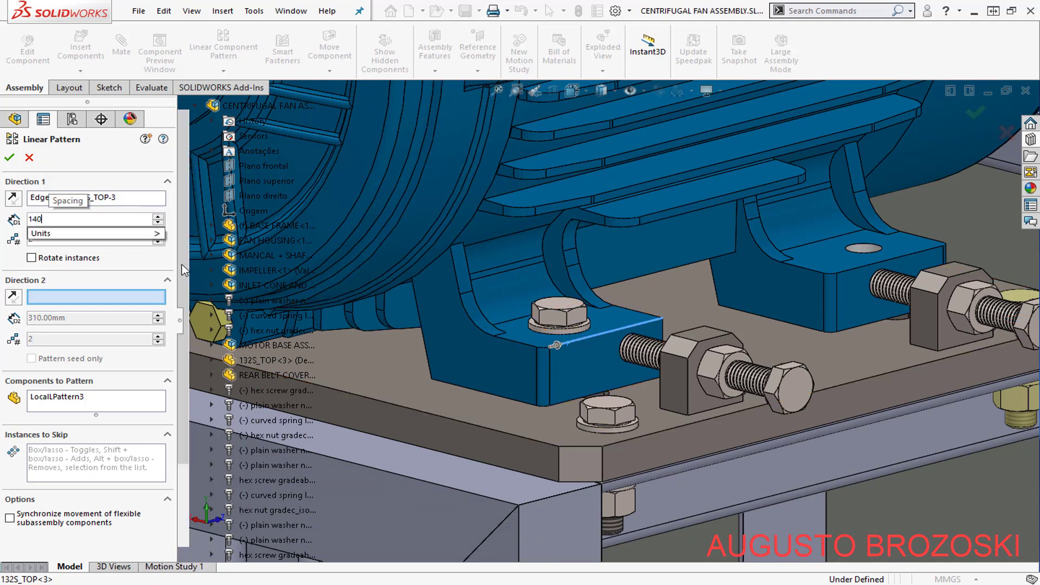
key("Return")
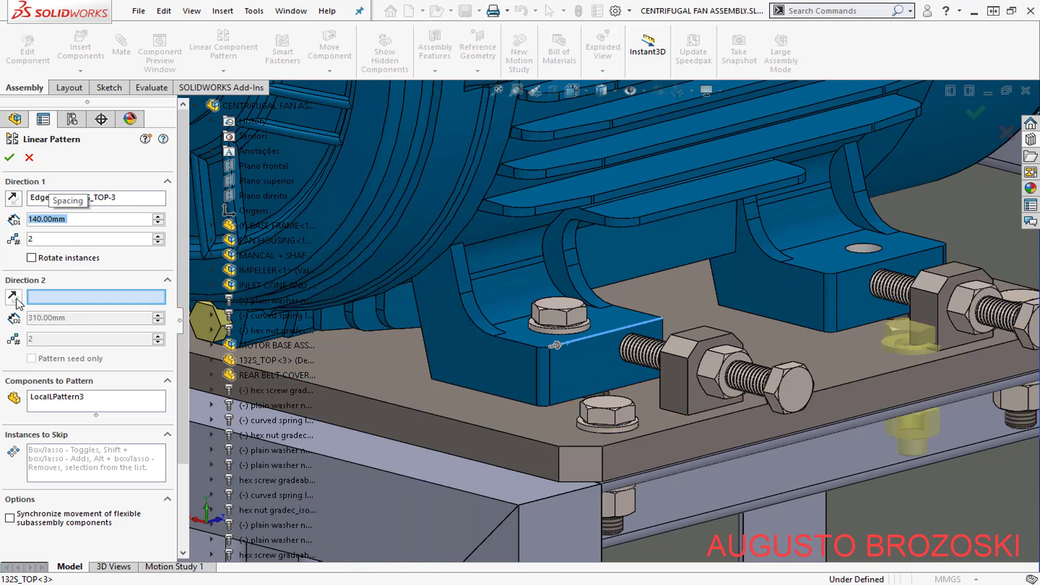
- Set the pattern's second direction along the motor foot's lower front edge, reversed toward the opposite feet
scroll(541, 403, "down", 5)
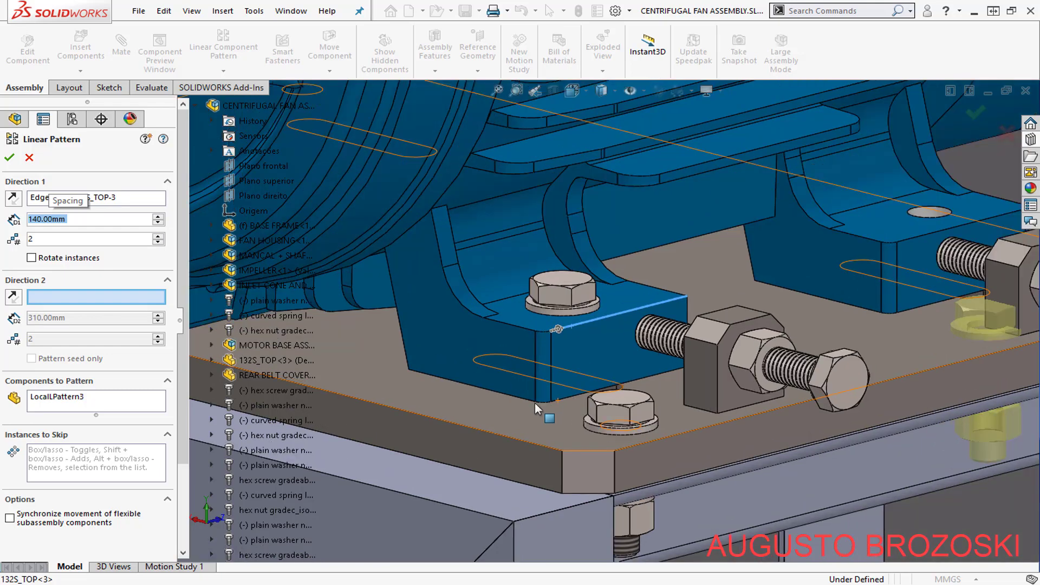
left_click(500, 381)
scroll(491, 394, "up", 2)
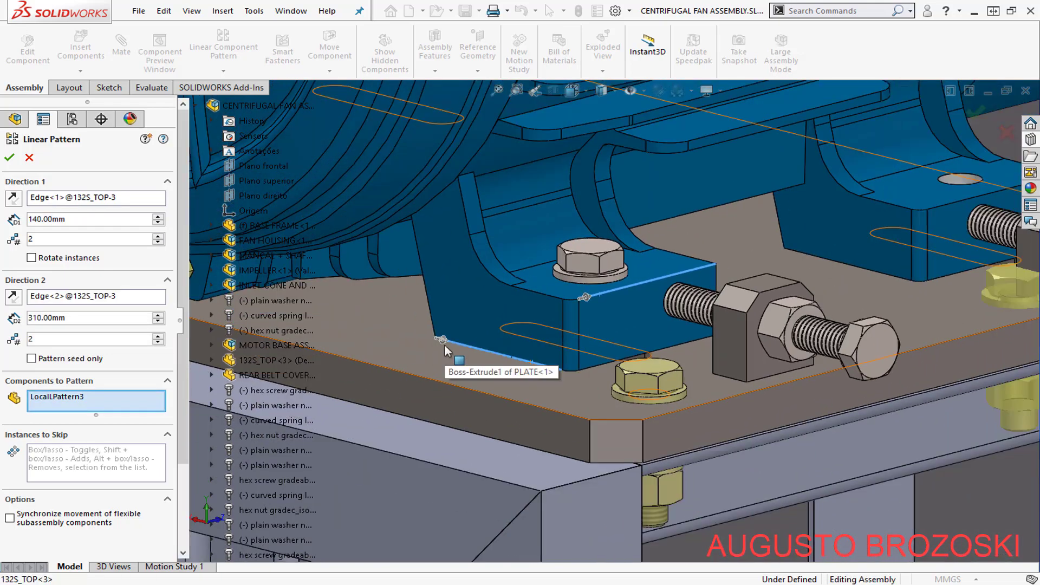
left_click(13, 297)
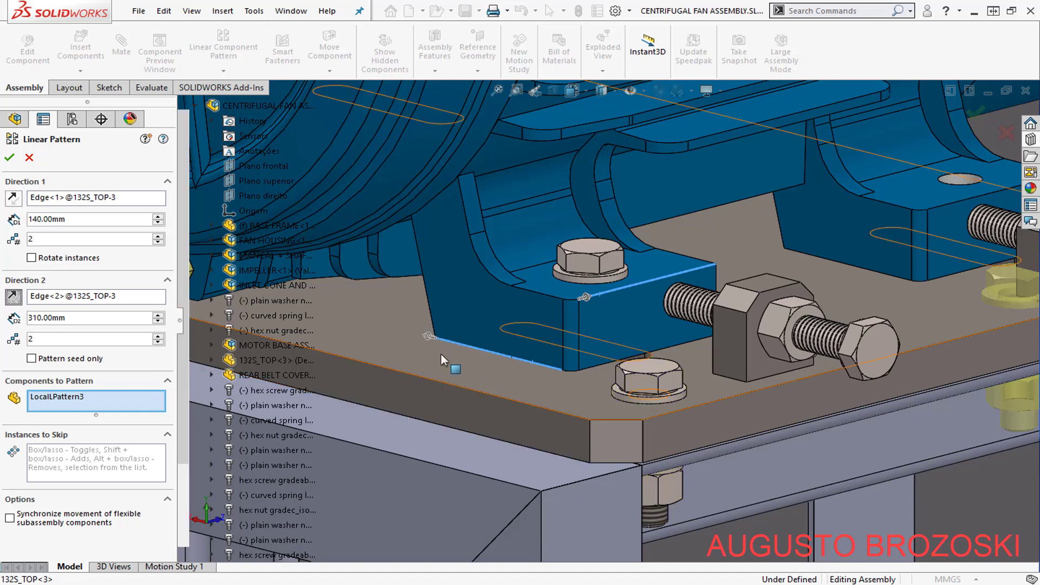
scroll(573, 374, "up", 3)
scroll(568, 375, "down", 1)
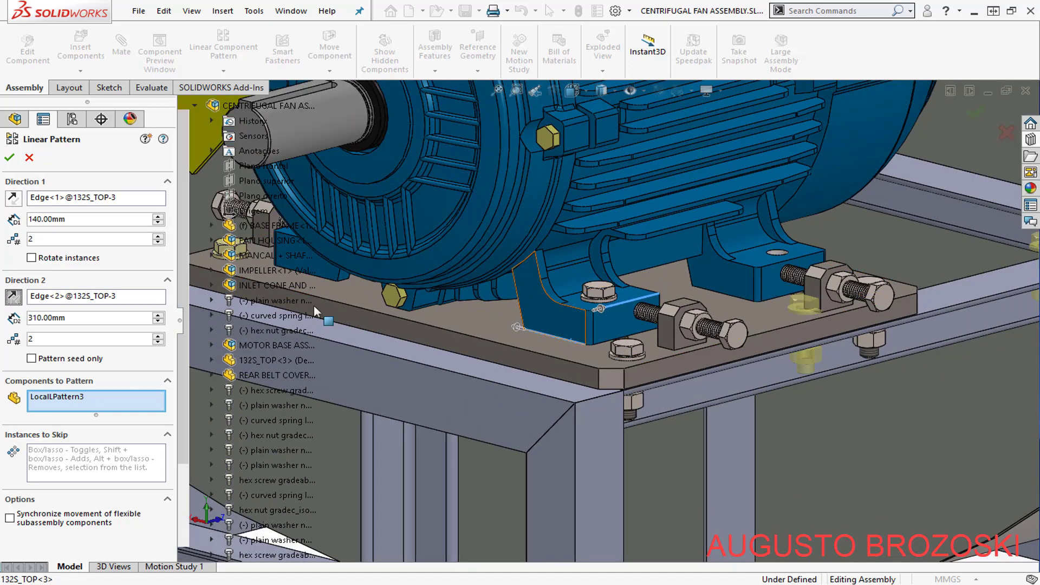
- Clear the preselected components and choose the hex screw and plain washer on top of the motor foot to pattern
right_click(66, 404)
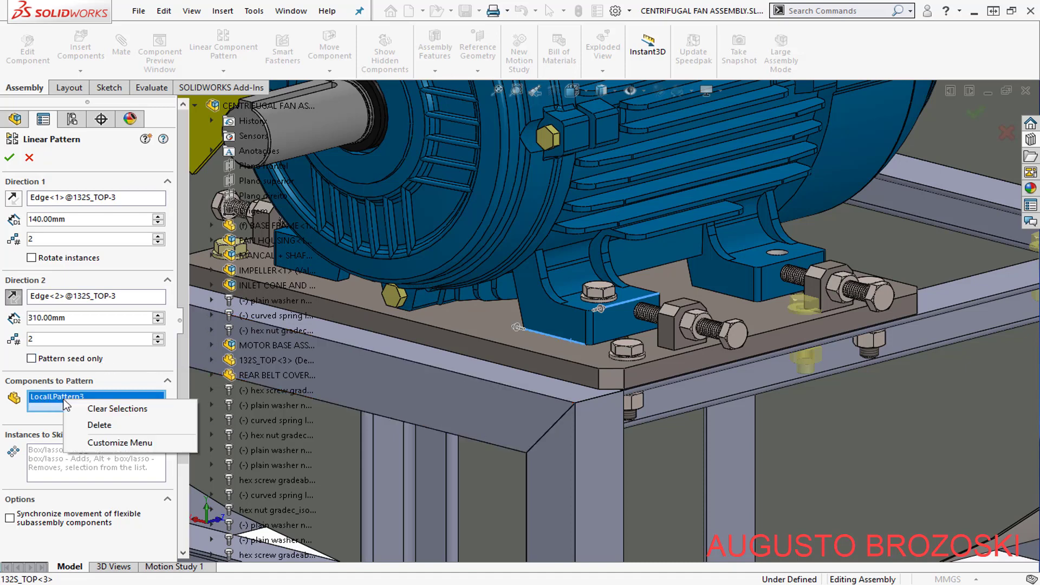
left_click(109, 409)
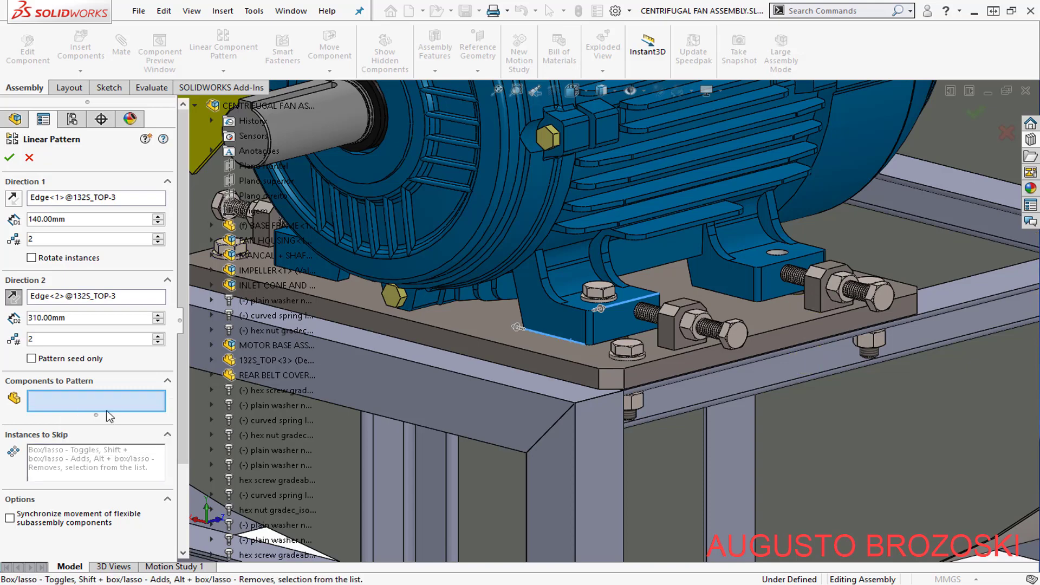
scroll(629, 276, "down", 2)
scroll(614, 298, "down", 3)
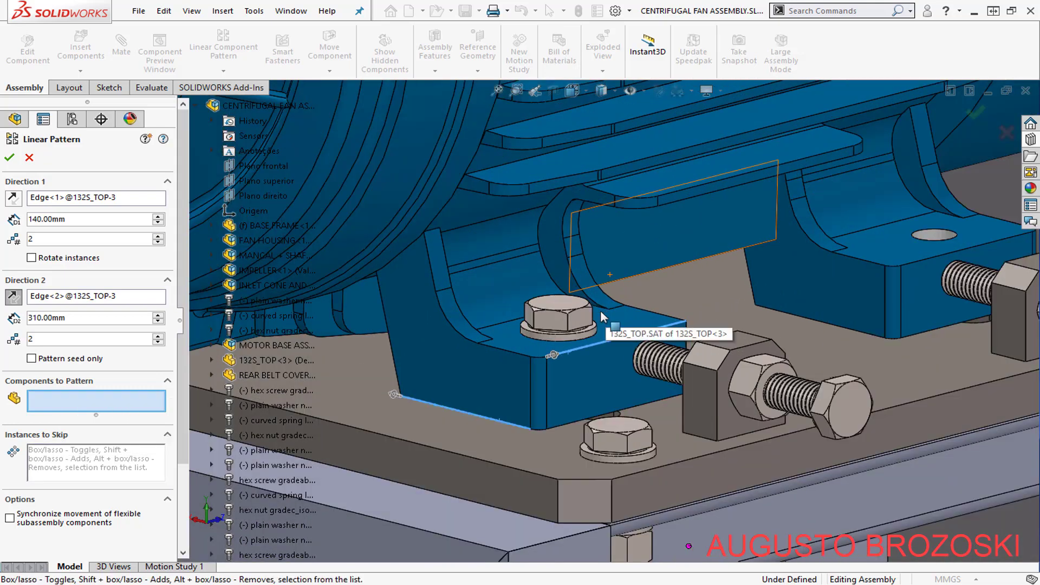
left_click(553, 327)
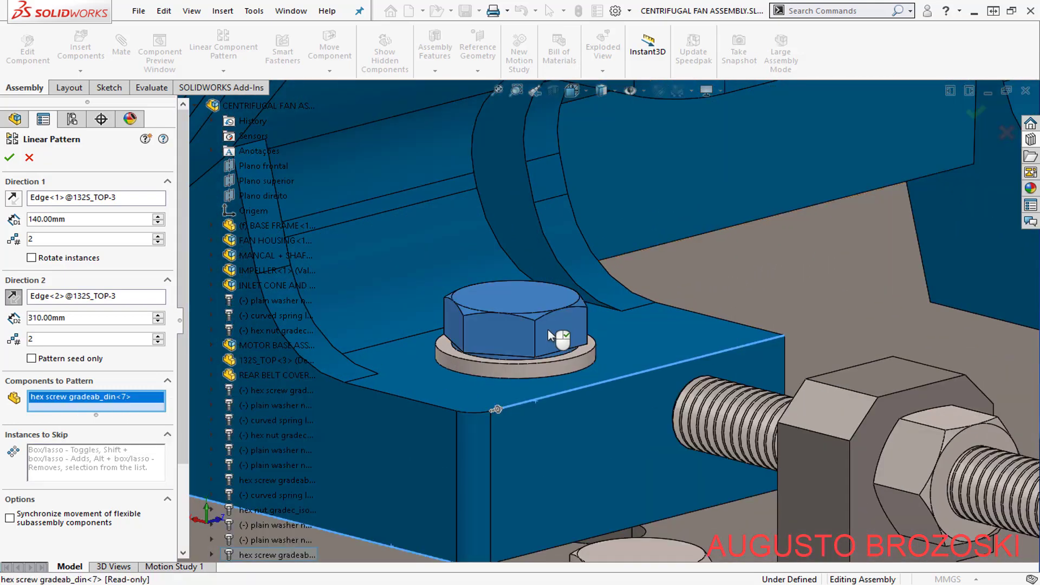
left_click(506, 365)
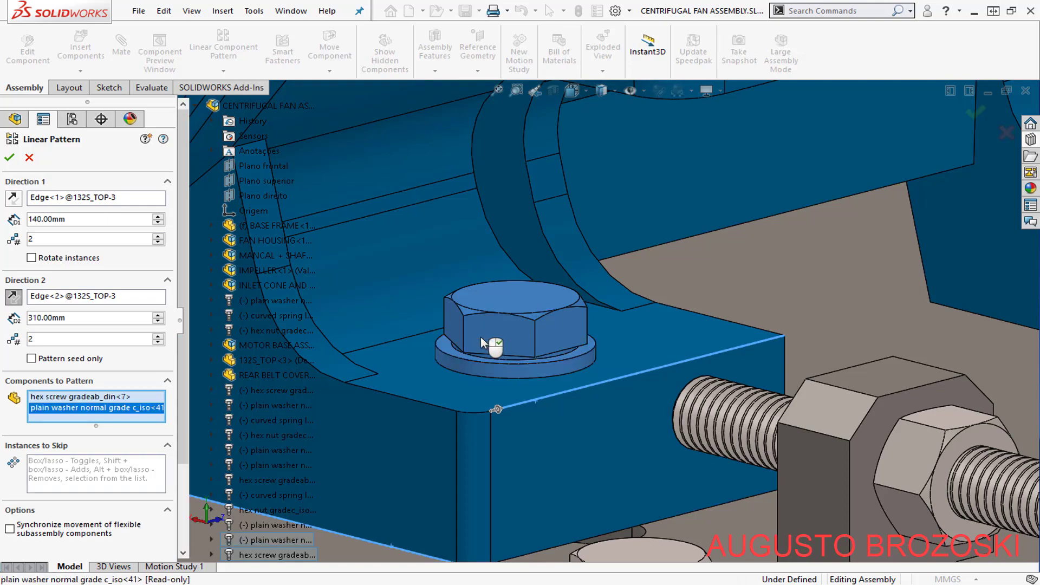
scroll(480, 337, "up", 4)
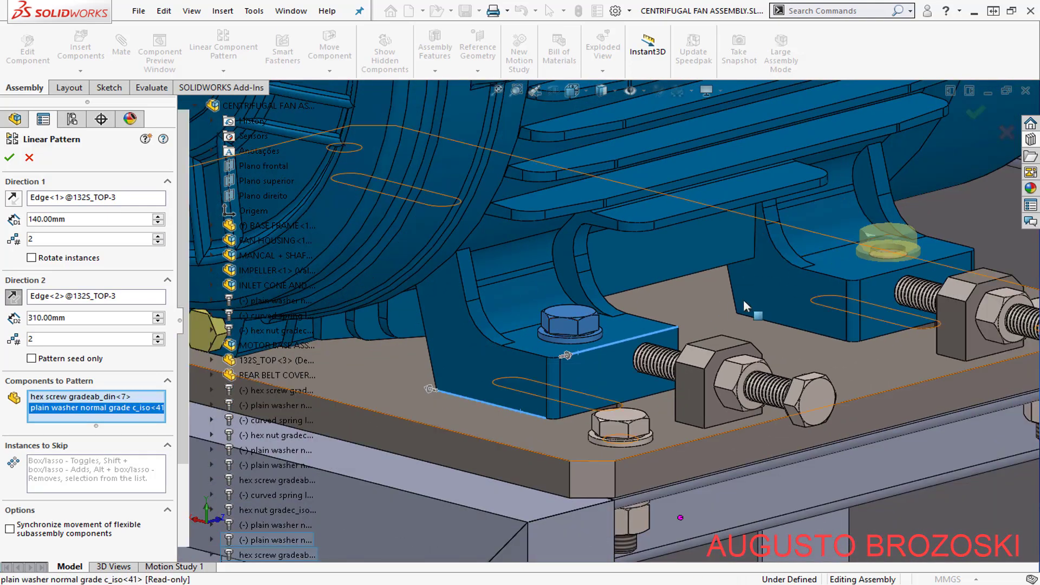
scroll(721, 304, "up", 2)
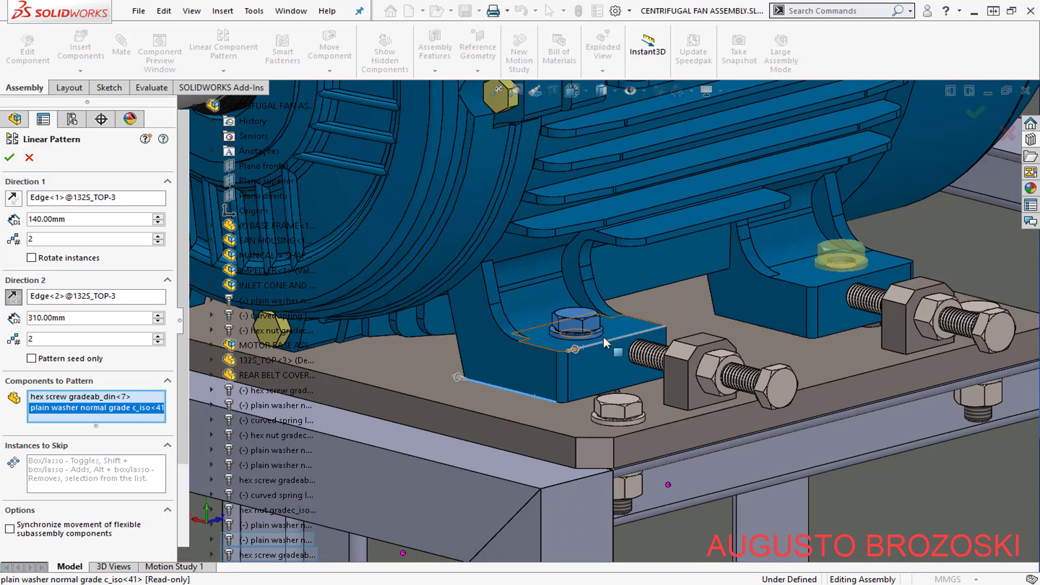
- Add the plain washer, curved spring lock washer and hex nut beneath the slotted plate to the components to pattern, and create the pattern
scroll(603, 336, "up", 3)
middle_click_drag(566, 373, 541, 441)
scroll(543, 433, "down", 3)
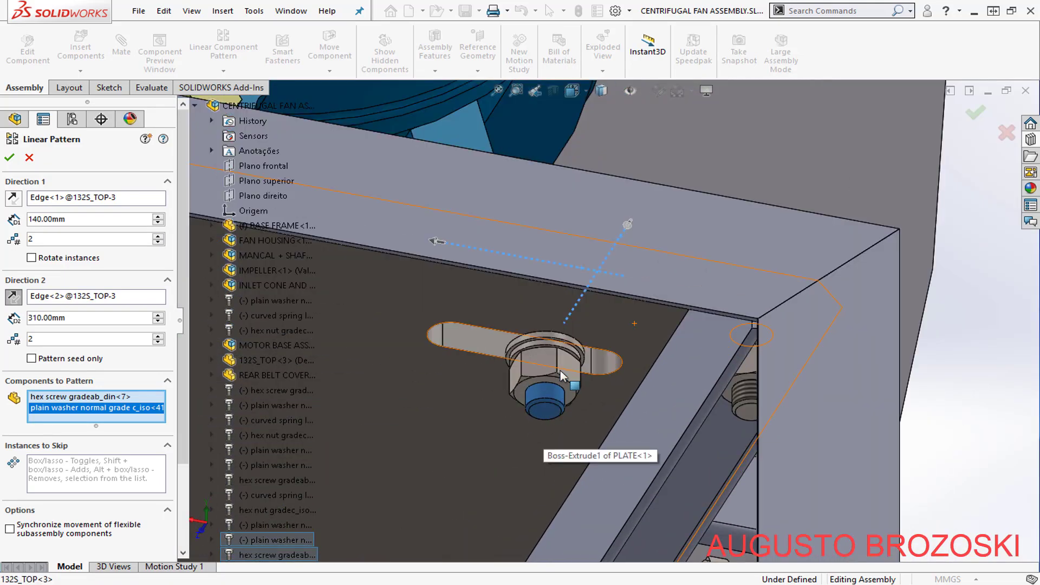
scroll(562, 374, "down", 3)
left_click(503, 234)
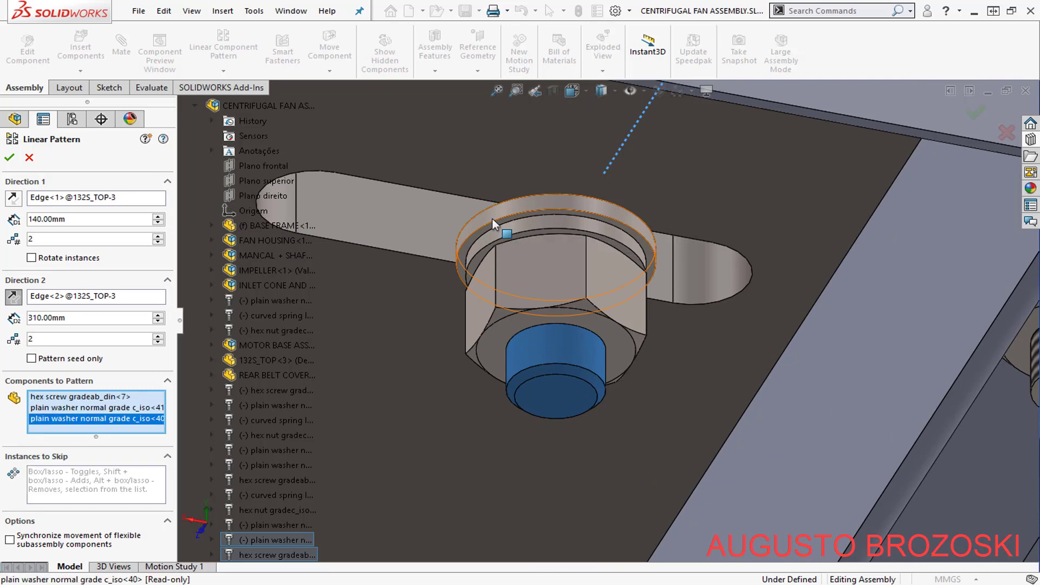
left_click(506, 234)
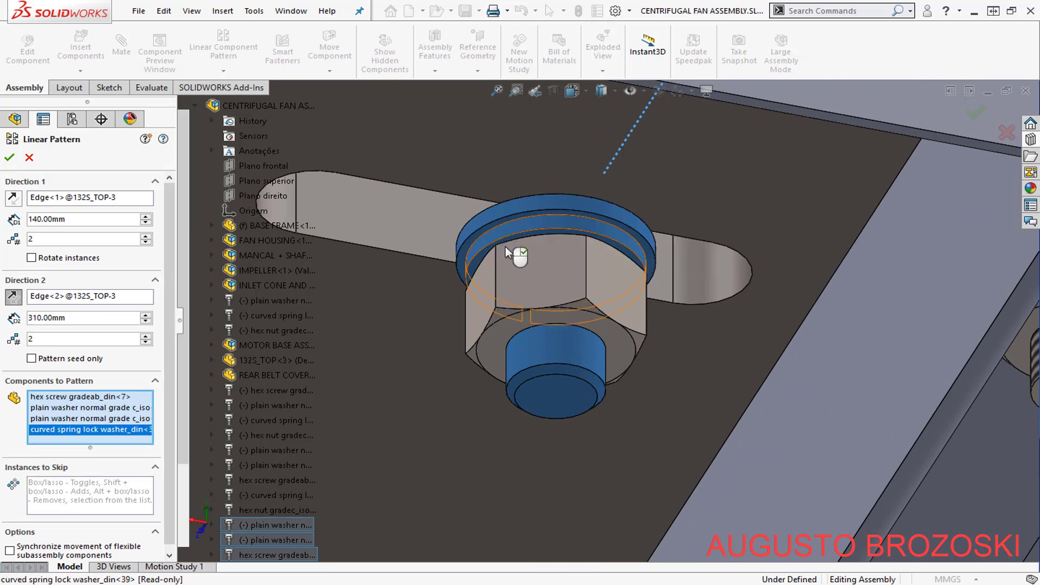
left_click(524, 291)
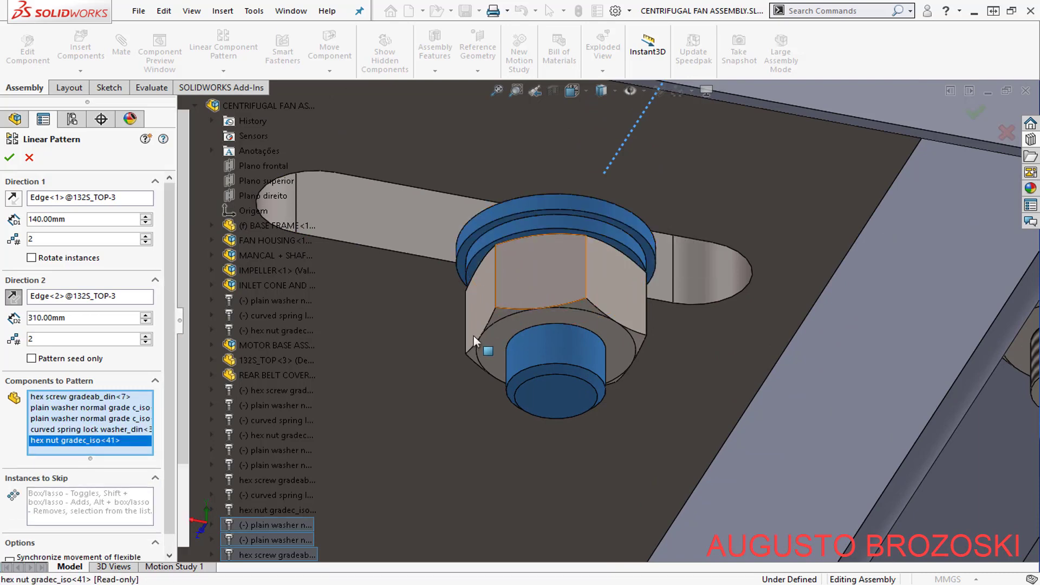
scroll(524, 363, "up", 5)
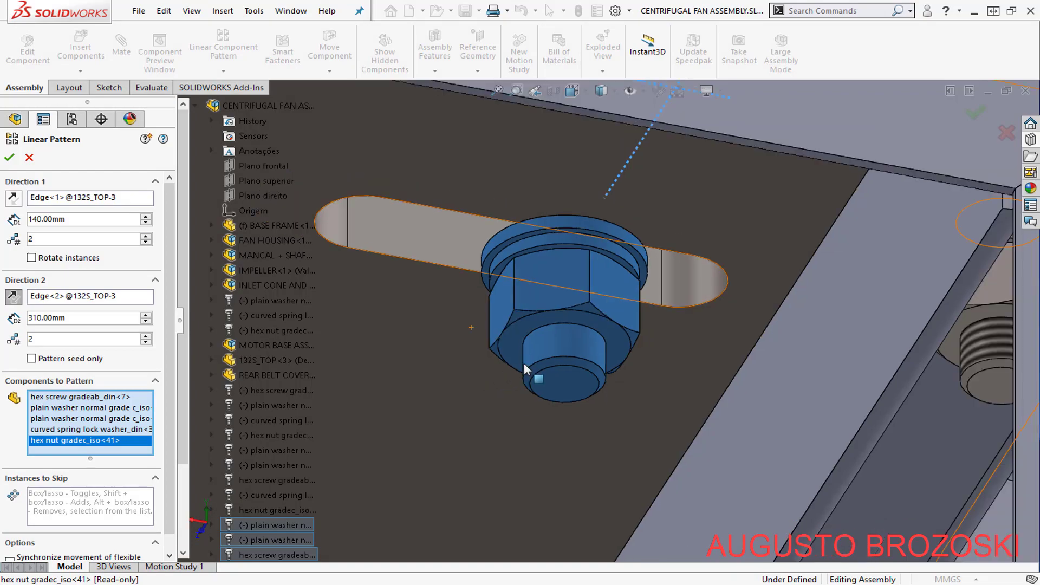
scroll(531, 359, "up", 5)
middle_click_drag(544, 331, 470, 321)
scroll(459, 318, "down", 2)
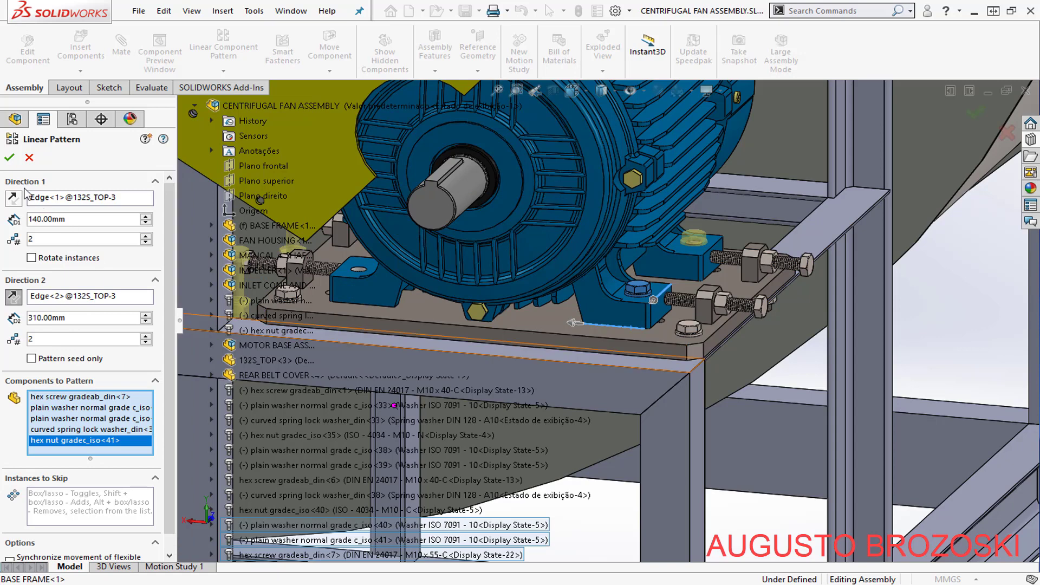
left_click(10, 158)
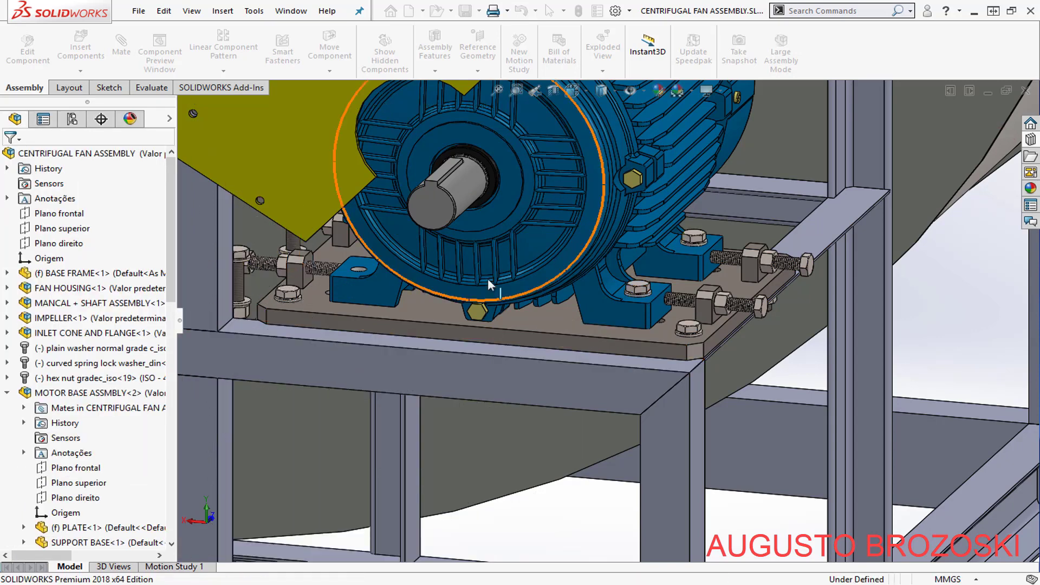
- Edit the linear pattern of the motor foot hardware, setting the second direction's spacing to 210 mm
middle_click_drag(508, 294, 320, 284)
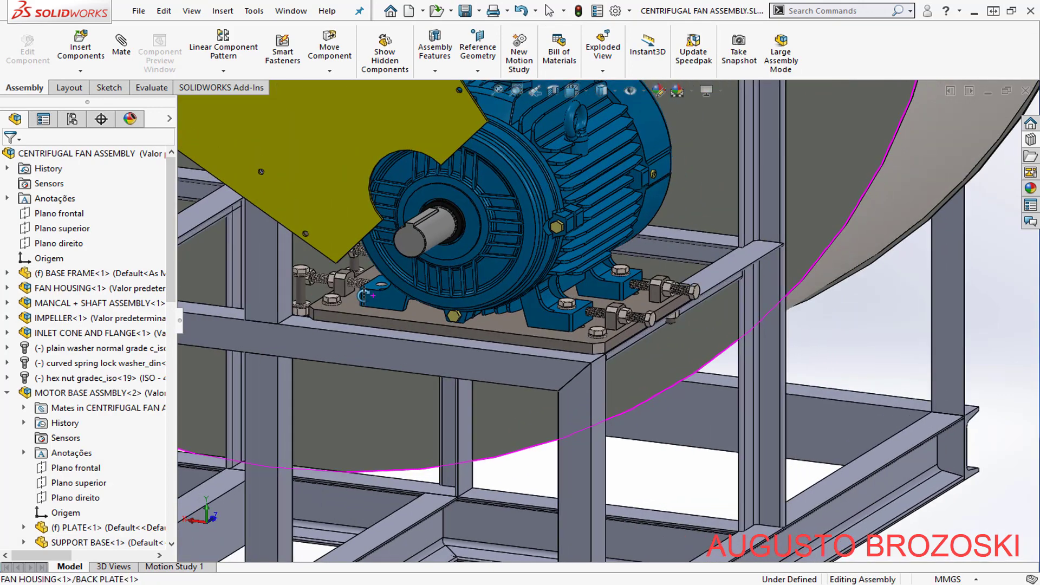
scroll(320, 284, "down", 3)
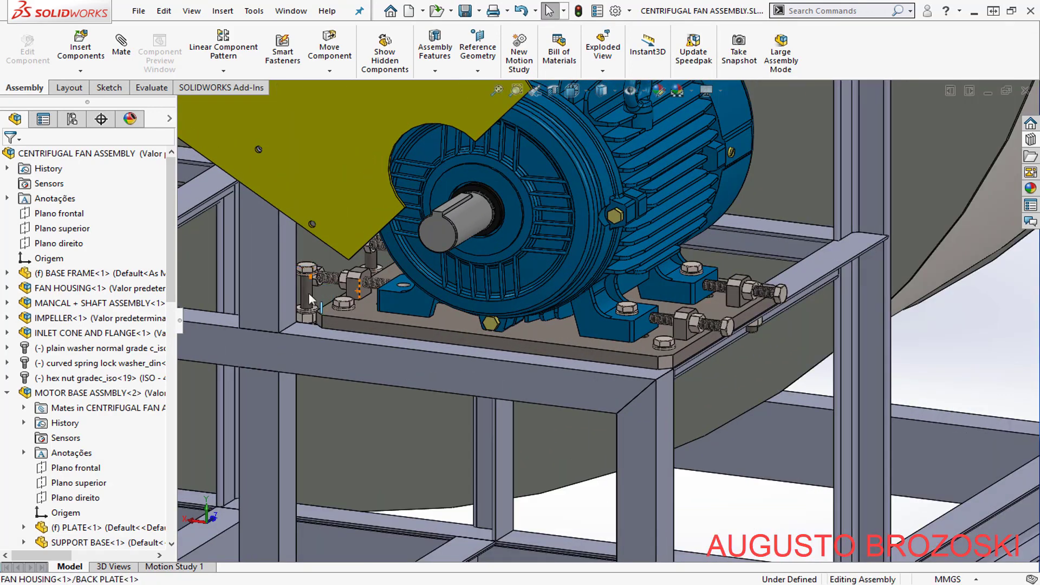
left_click(8, 394)
scroll(11, 401, "down", 4)
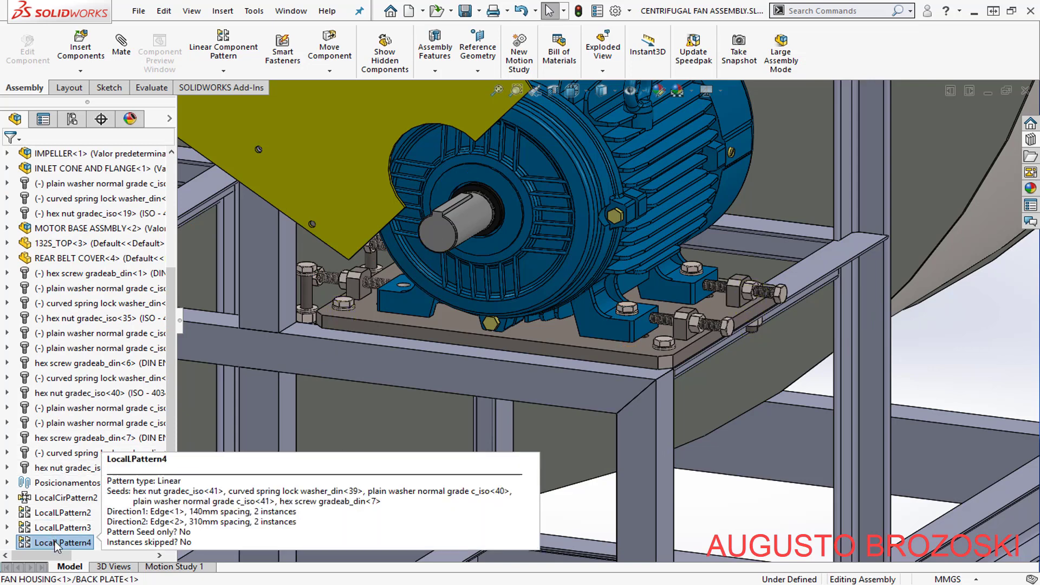
left_click(56, 543)
left_click(56, 542)
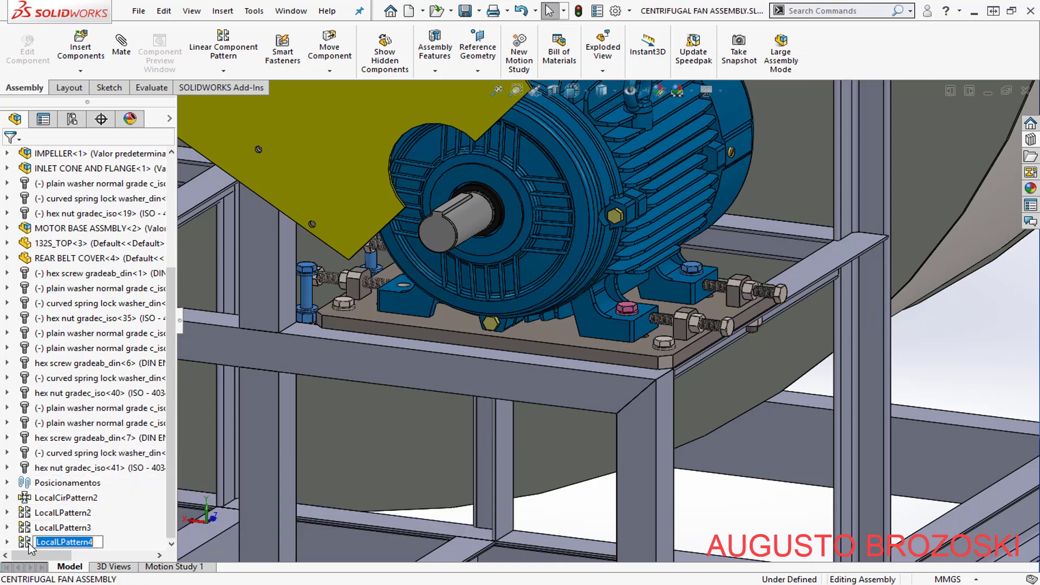
left_click(30, 547)
left_click(41, 502)
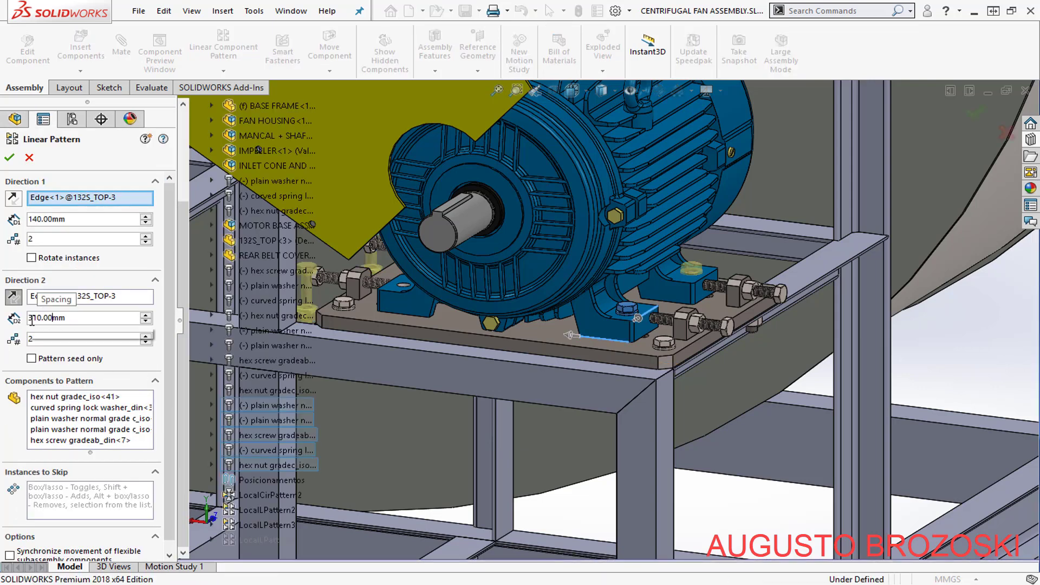
right_click(70, 315)
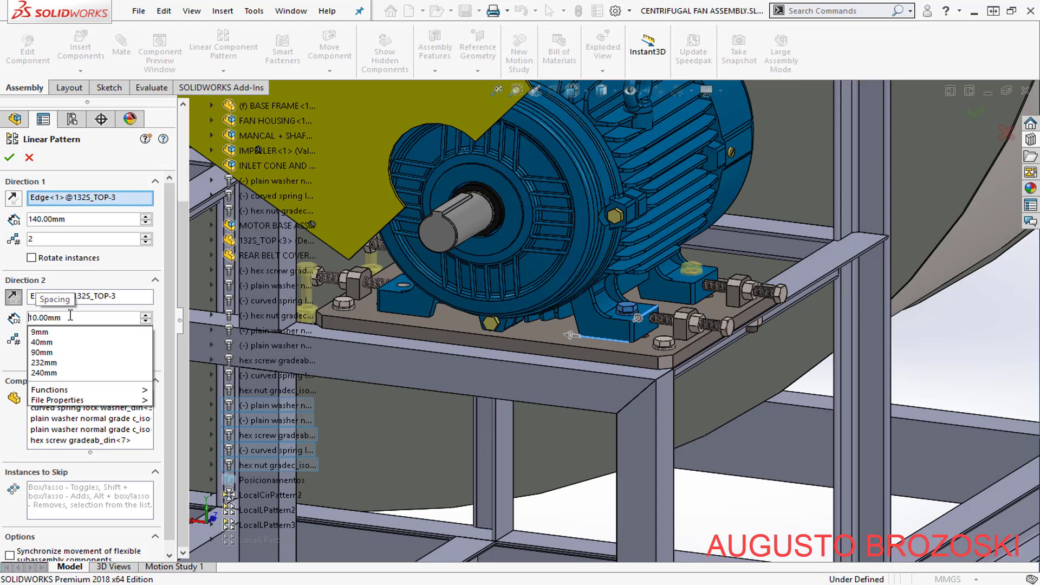
type("2")
key("Return")
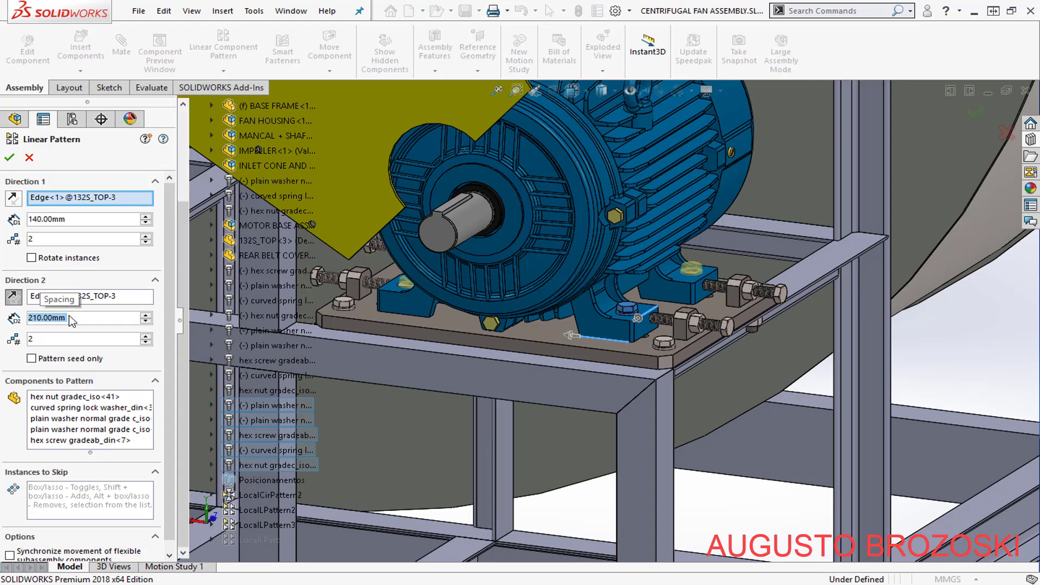
scroll(414, 285, "down", 3)
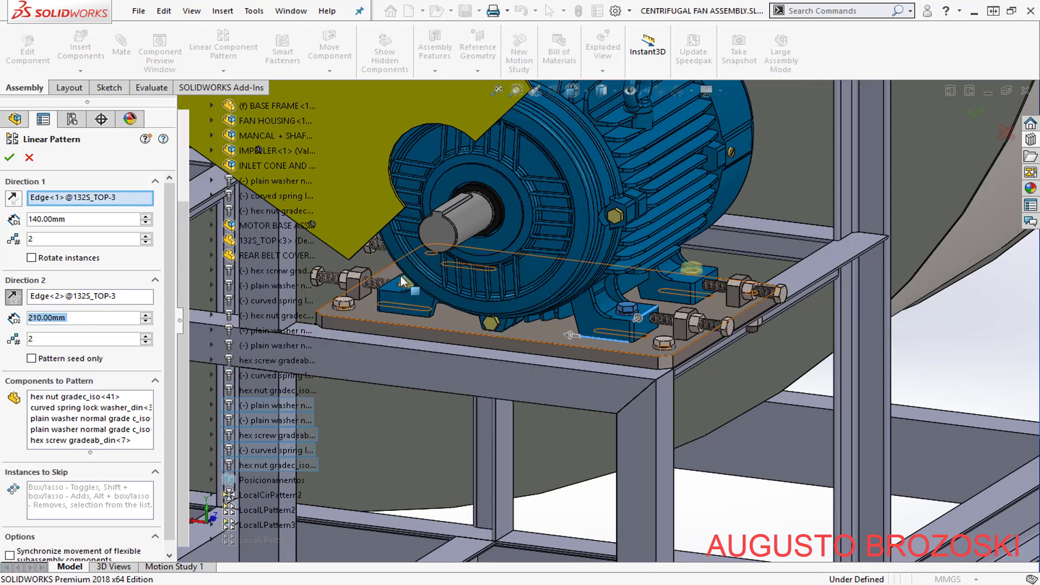
left_click(11, 157)
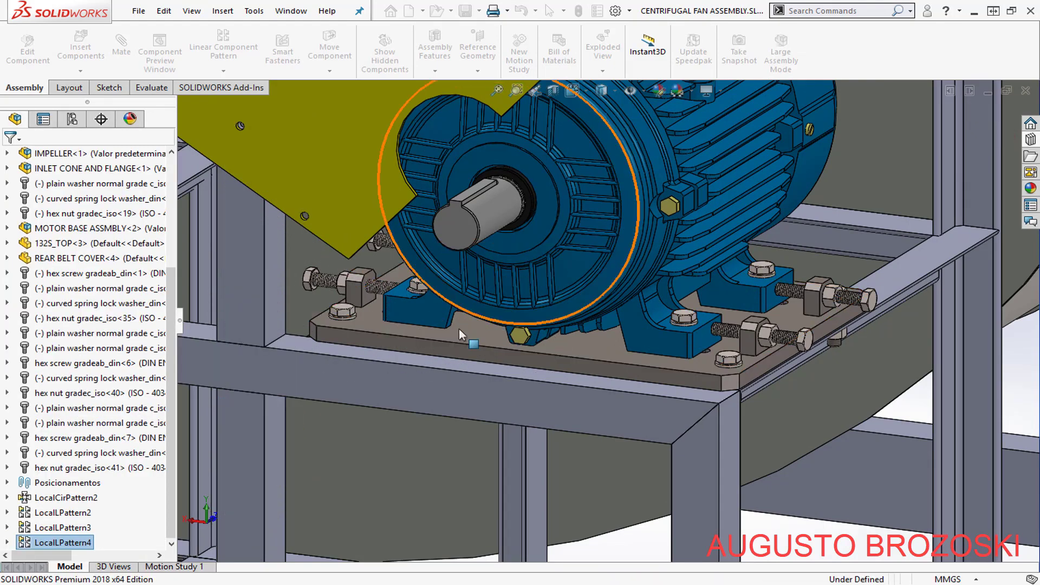
- Inspect the whole fan assembly in trimetric view and check the parts list on the Acrobat Reader drawing
scroll(606, 320, "up", 1)
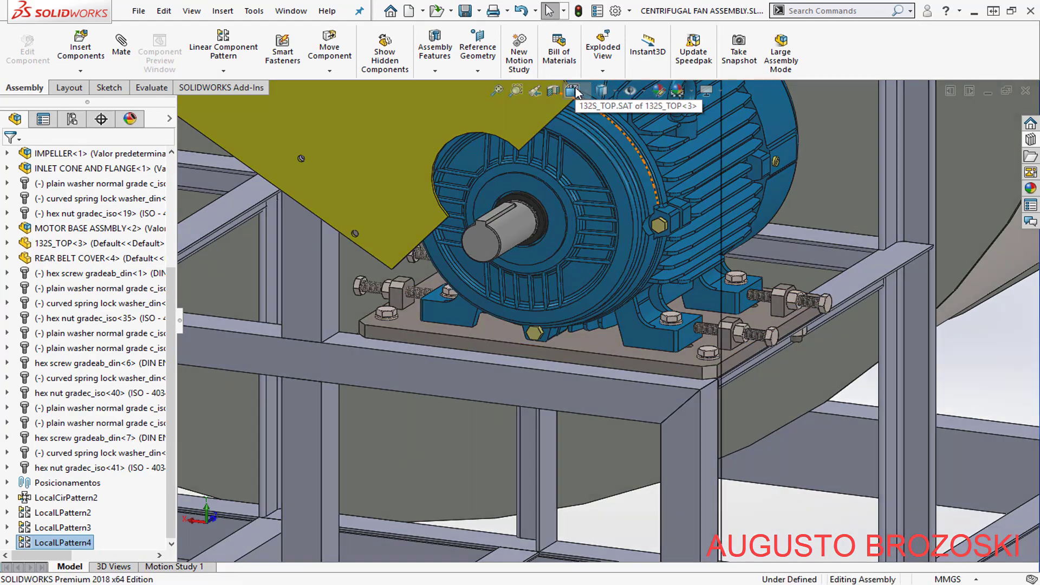
key("f")
left_click(573, 91)
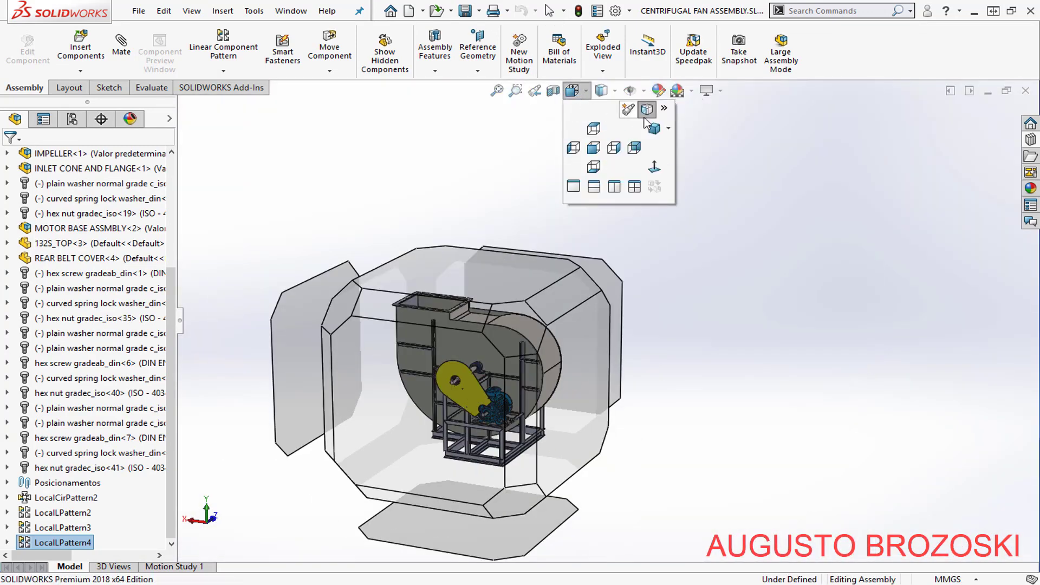
left_click(654, 128)
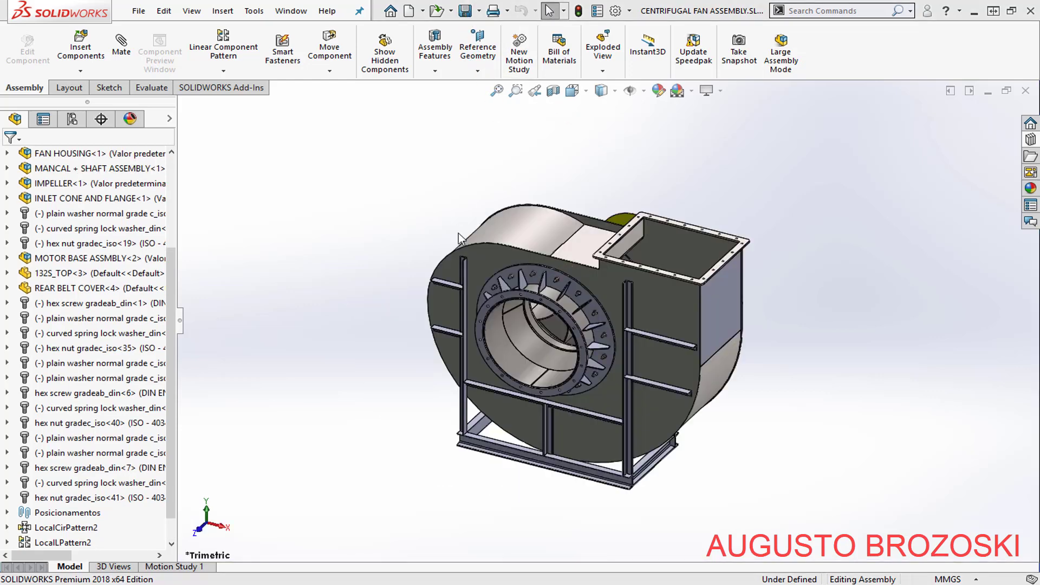
key("alt+Tab")
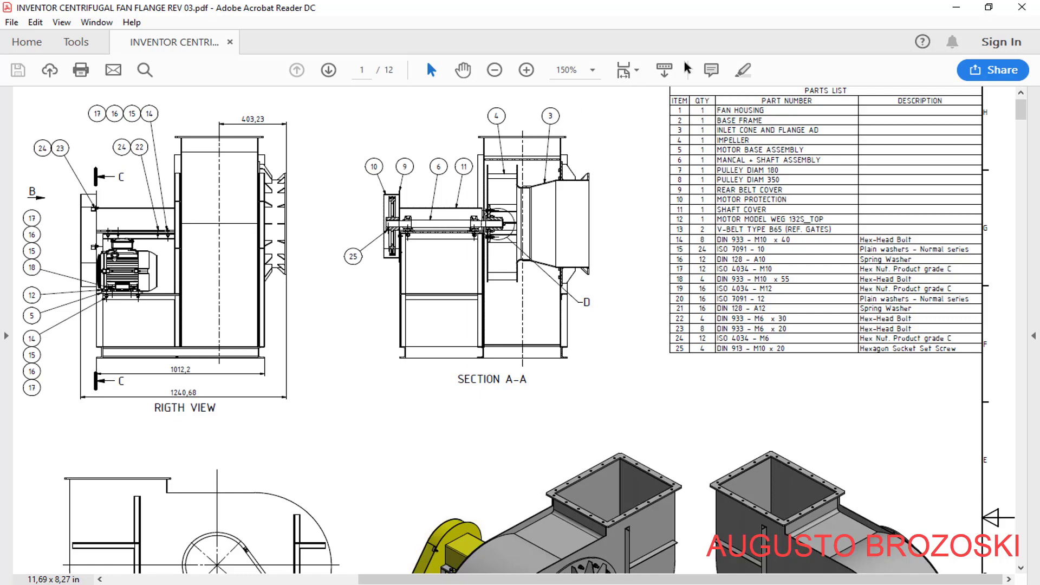
left_click(954, 11)
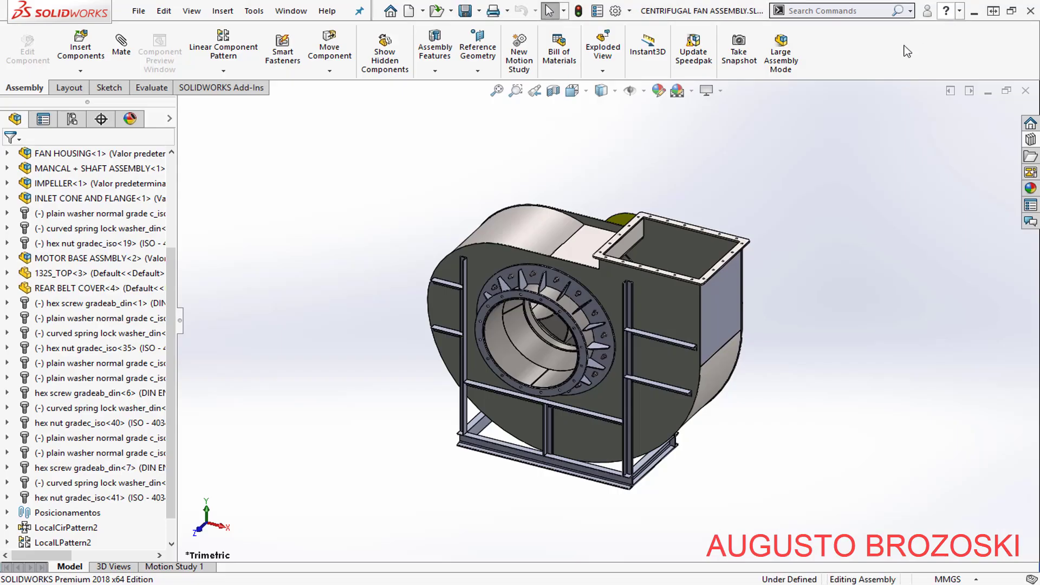
- Insert the SHAFT PROTECTION part from the fan project folder, placing it freely above the rear belt cover
left_click(587, 91)
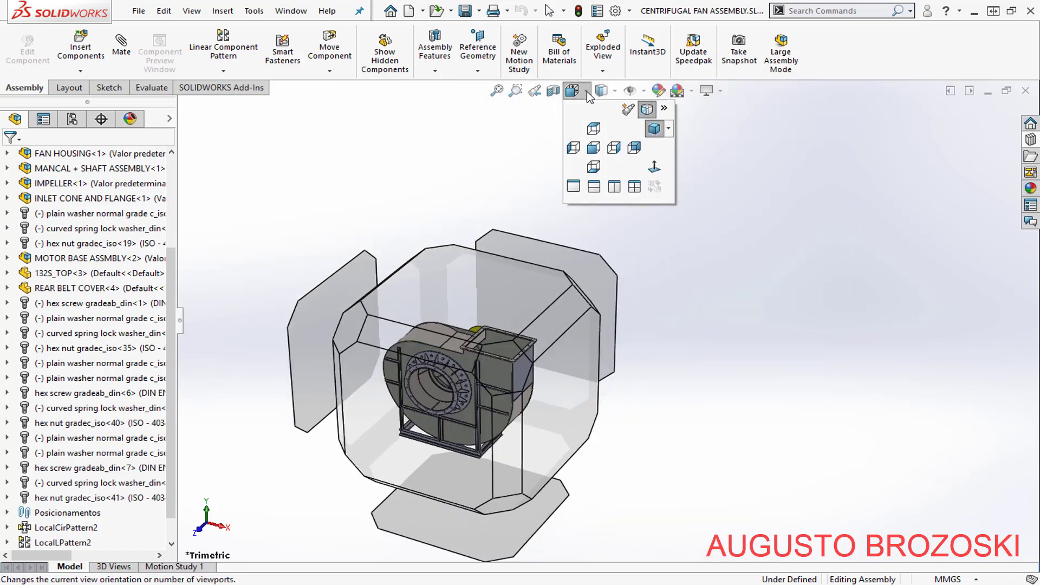
mouse_move(580, 294)
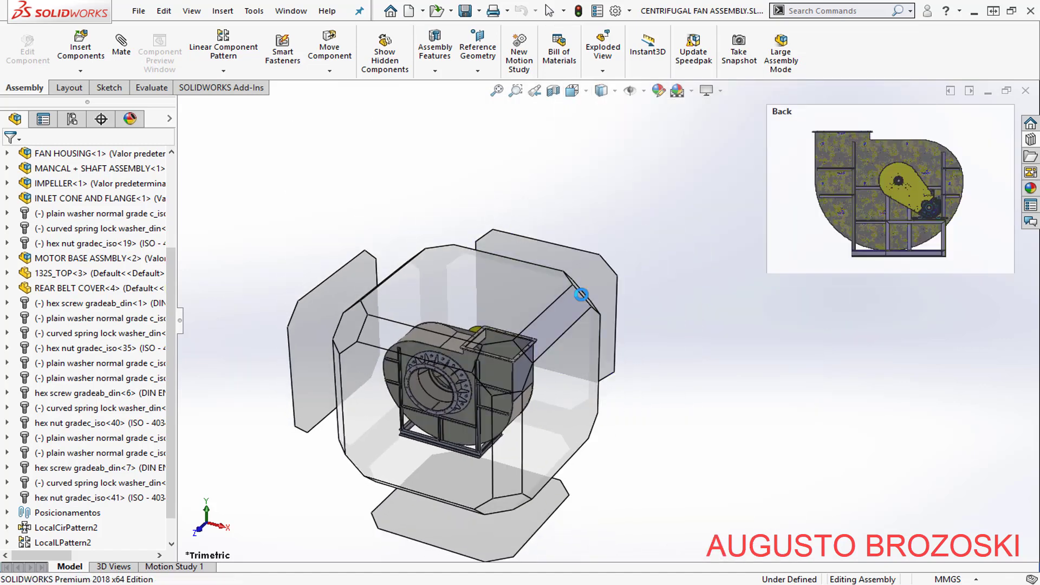
left_click(583, 295)
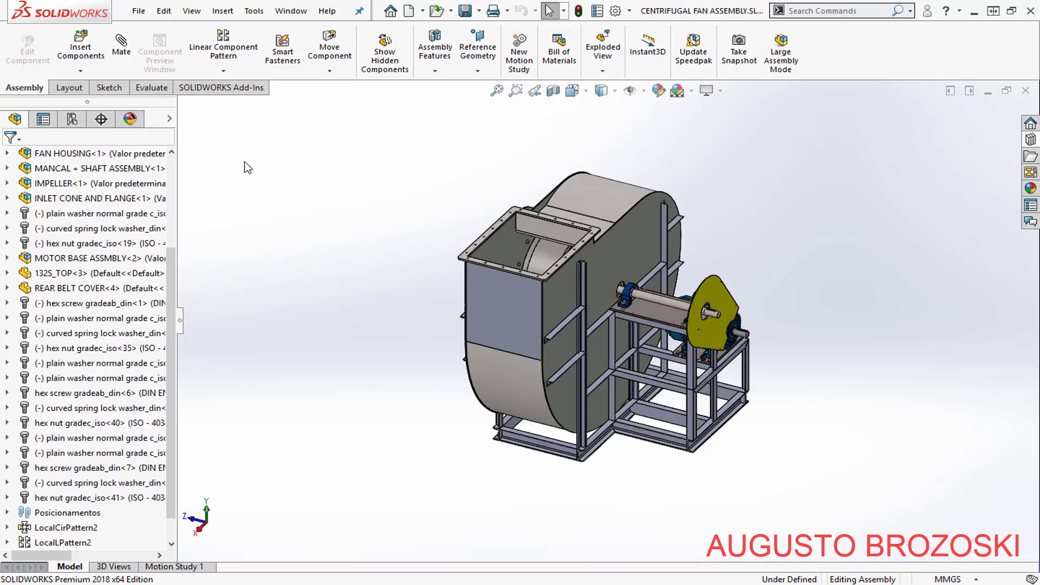
left_click(76, 49)
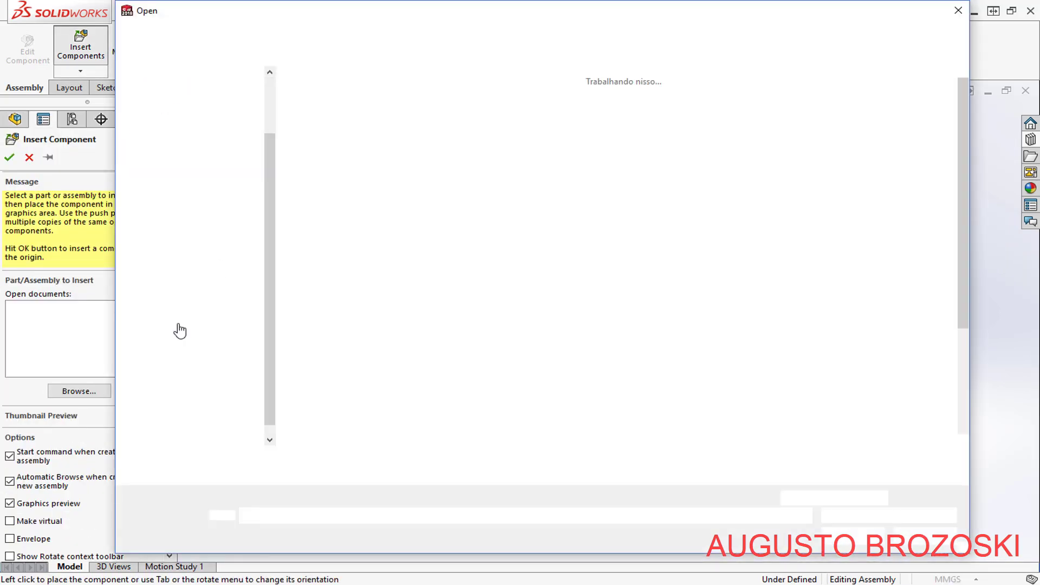
scroll(749, 342, "down", 3)
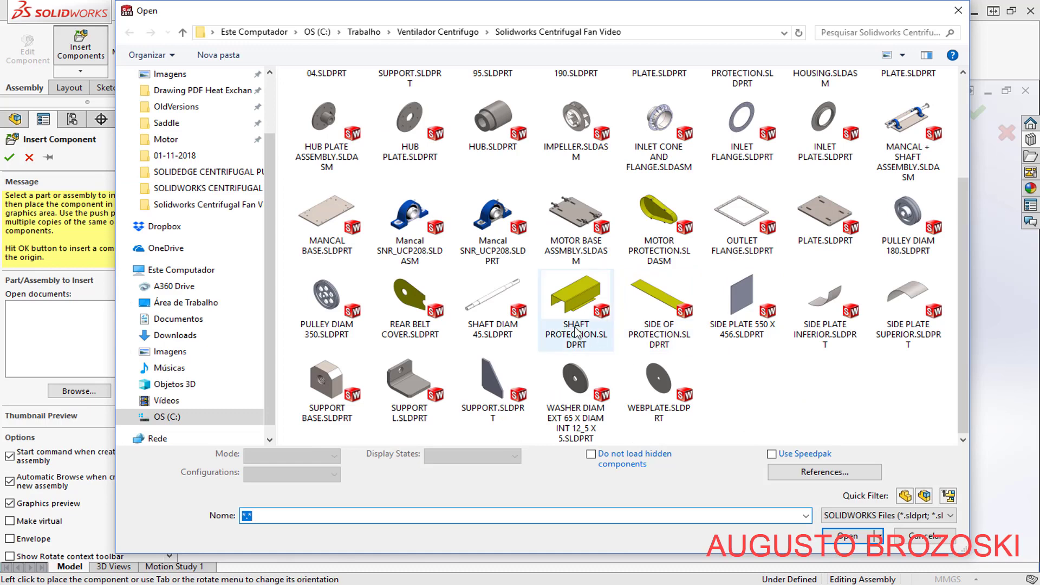
left_click(570, 307)
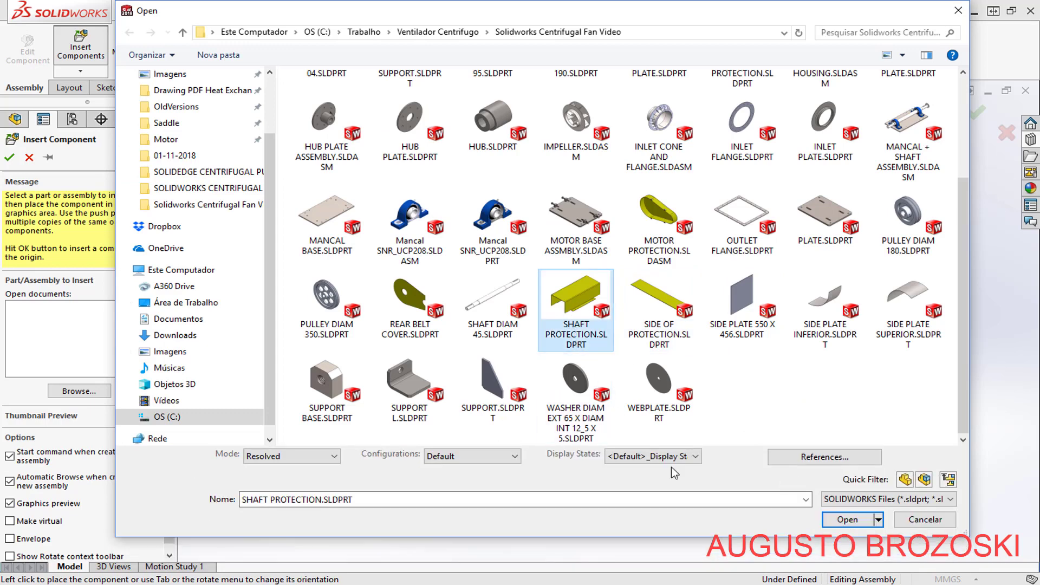
left_click(848, 520)
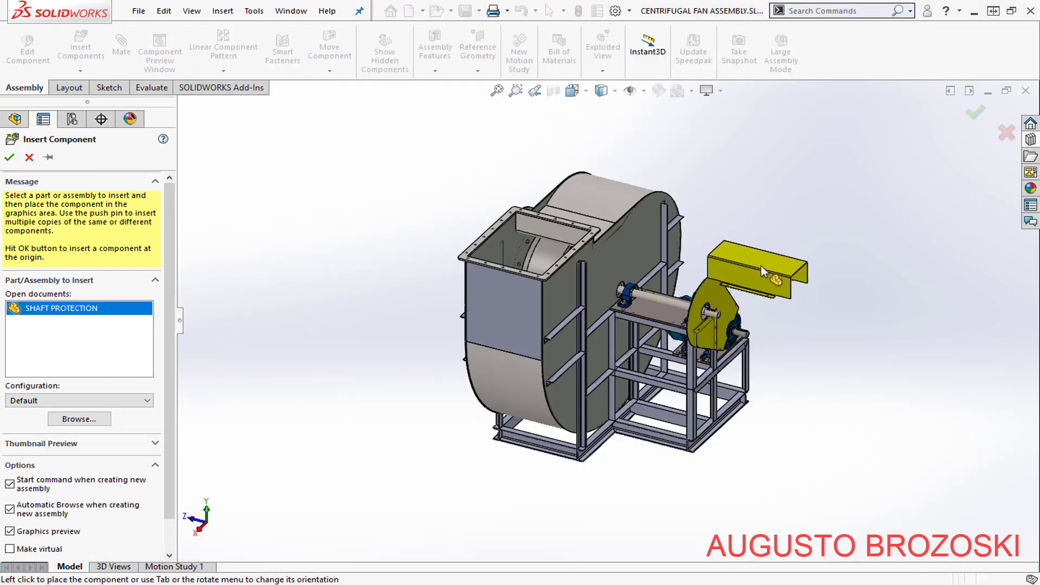
scroll(726, 262, "down", 5)
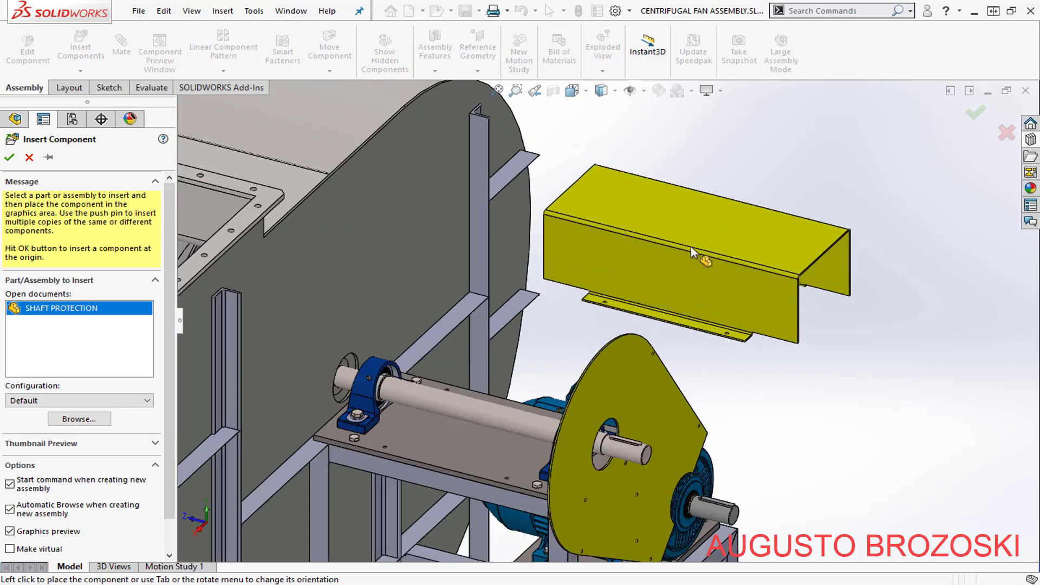
left_click(683, 247)
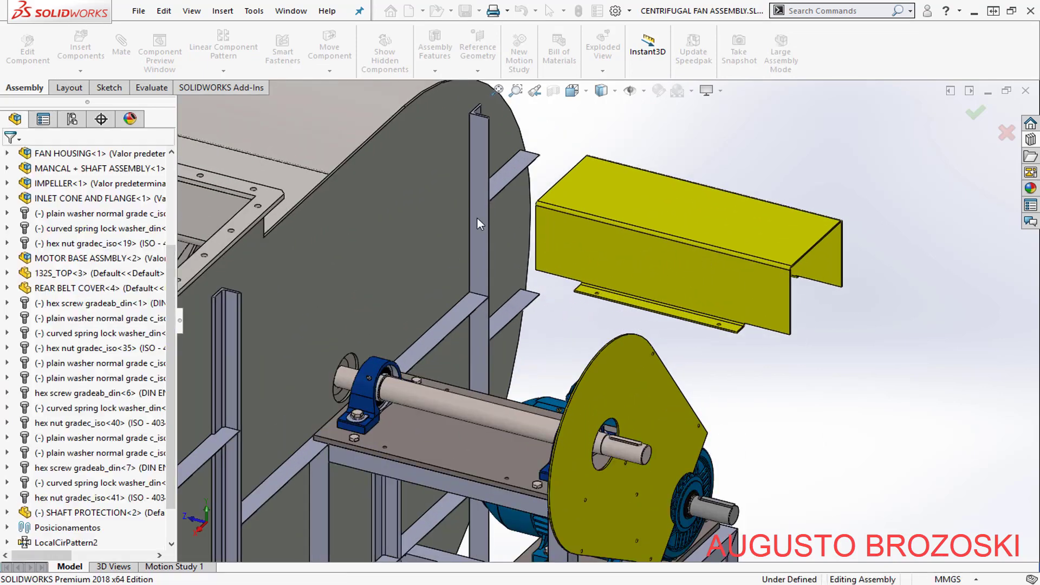
- Mate the underside of the shaft protection's mounting flange coincident with the top face of the bearing base plate
left_click(121, 46)
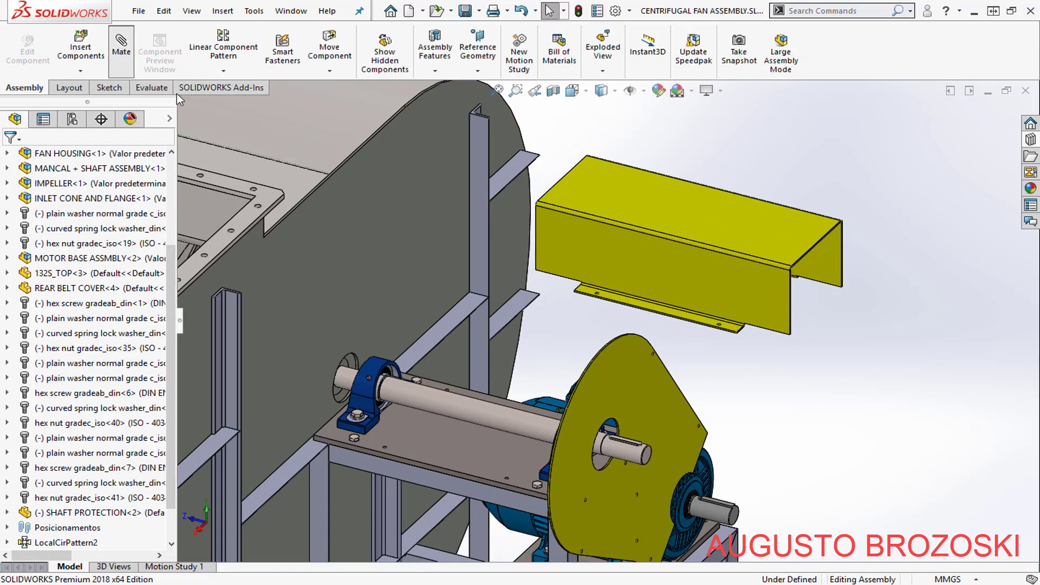
middle_click_drag(658, 384, 664, 249)
middle_click_drag(685, 307, 703, 452)
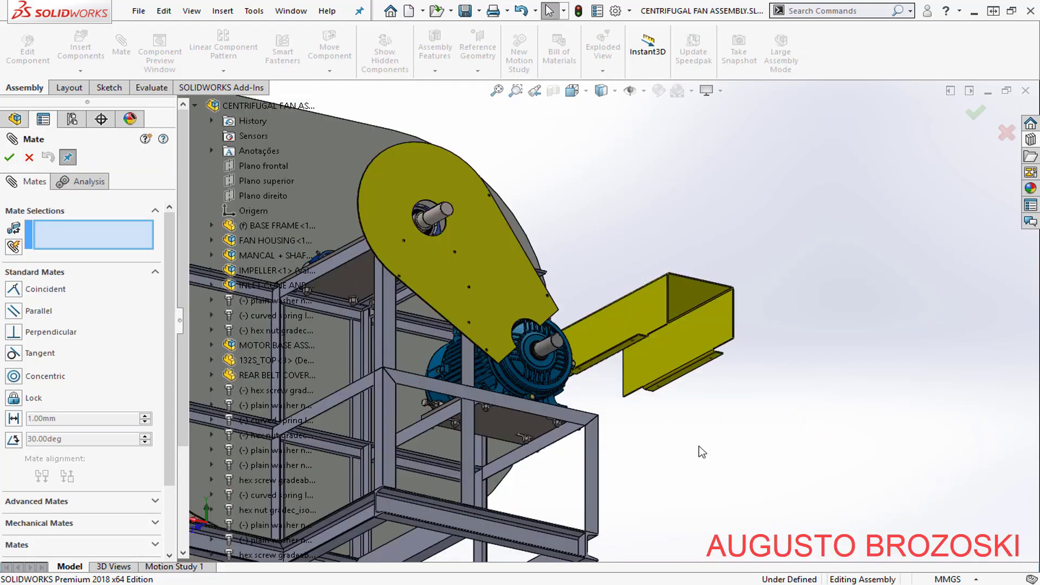
scroll(611, 362, "down", 5)
scroll(571, 227, "up", 3)
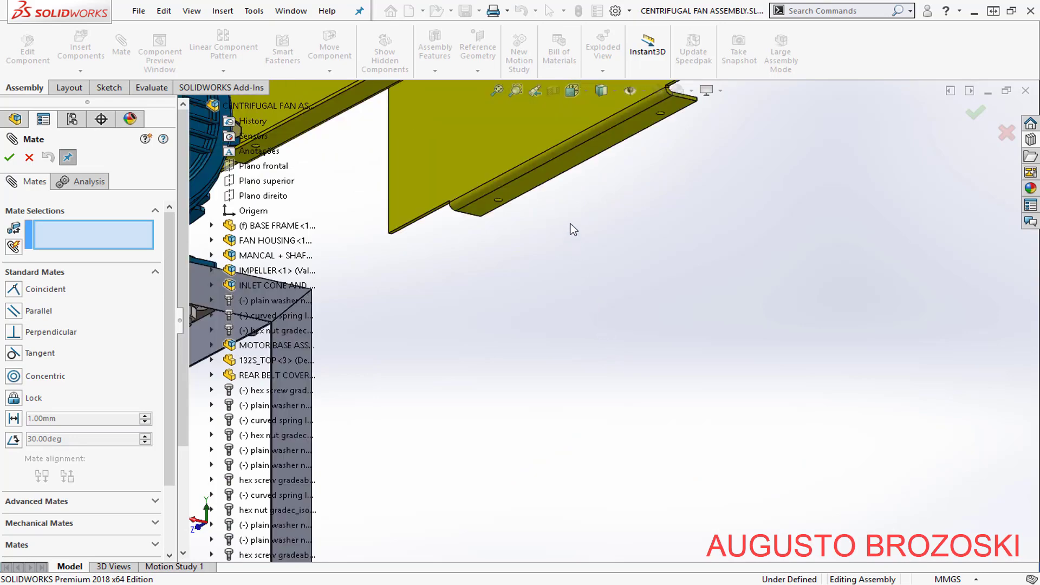
scroll(570, 196, "down", 3)
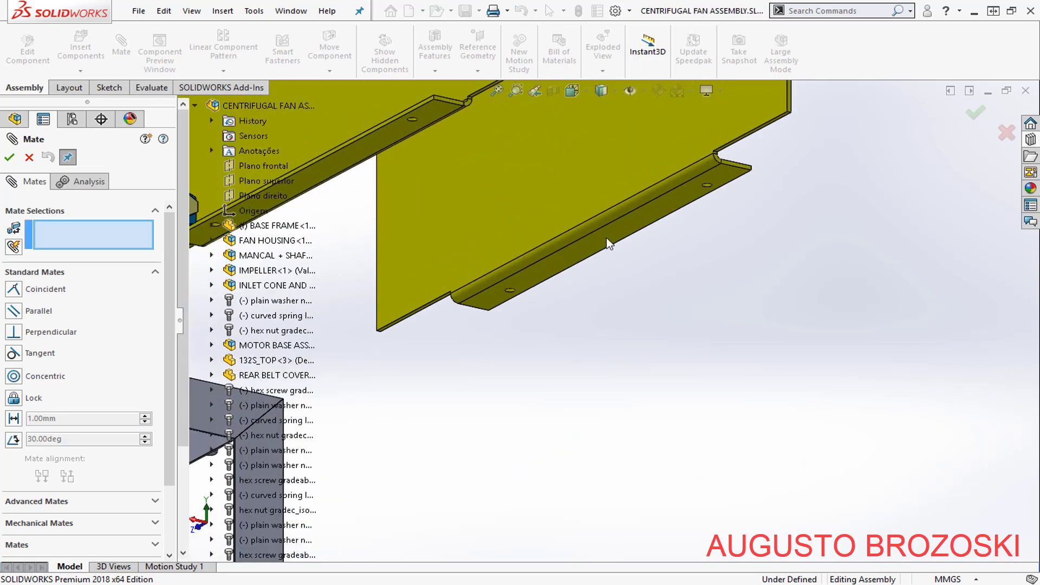
left_click(610, 237)
scroll(614, 241, "up", 2)
scroll(706, 259, "up", 3)
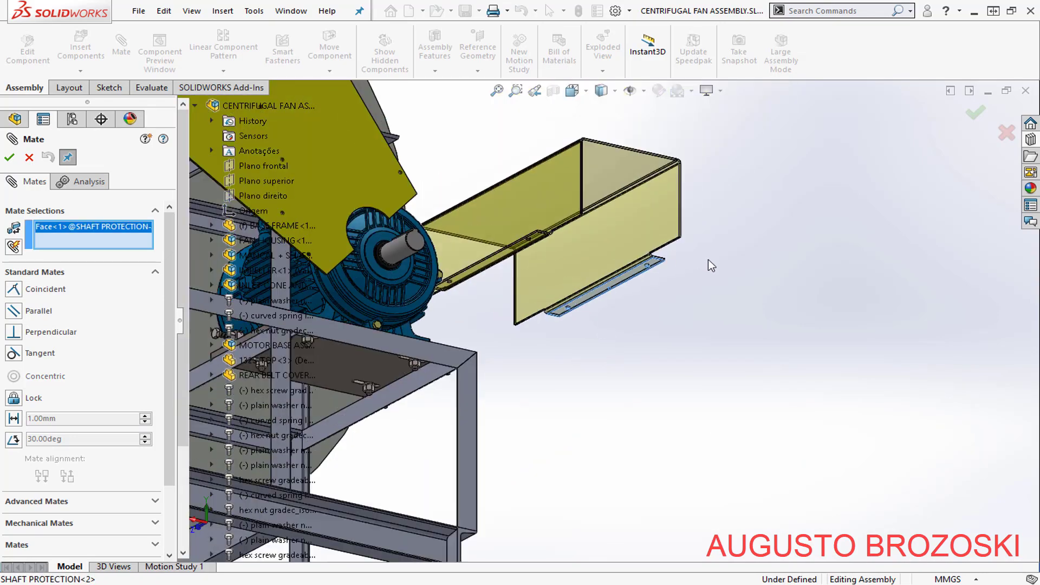
middle_click_drag(681, 255, 369, 198)
scroll(369, 198, "down", 5)
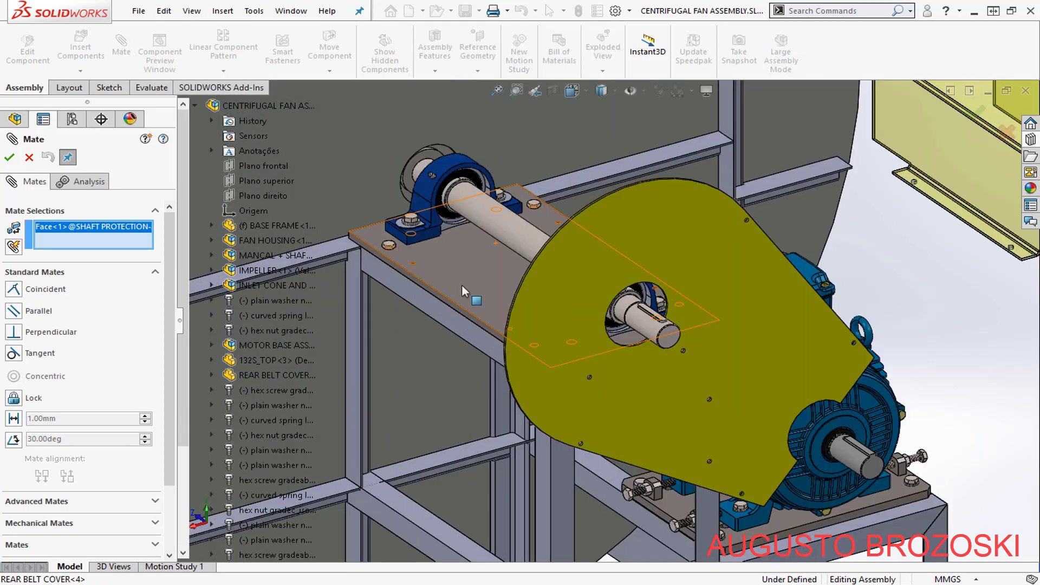
scroll(466, 292, "down", 3)
left_click(592, 368)
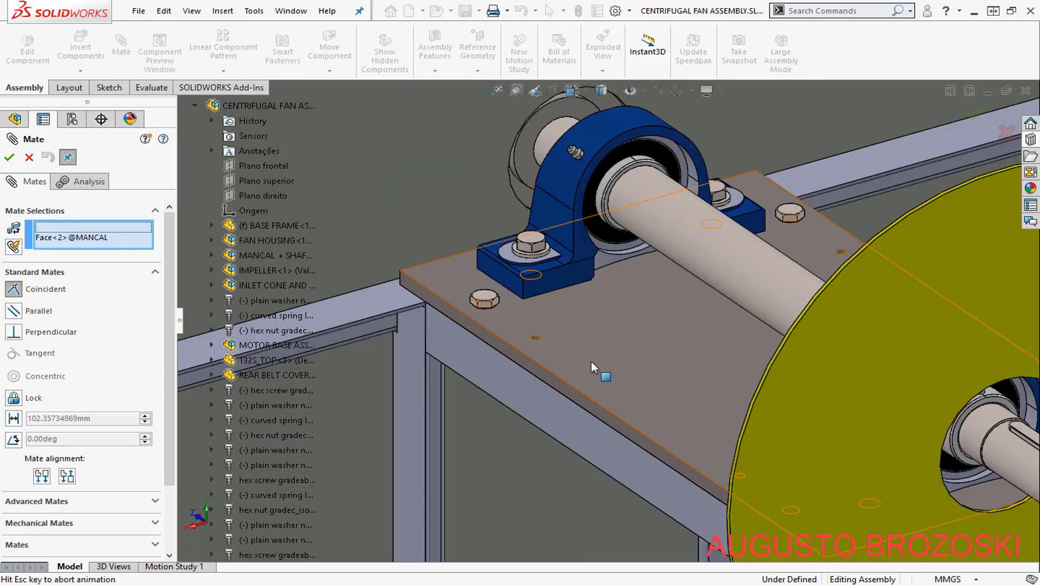
left_click(536, 348)
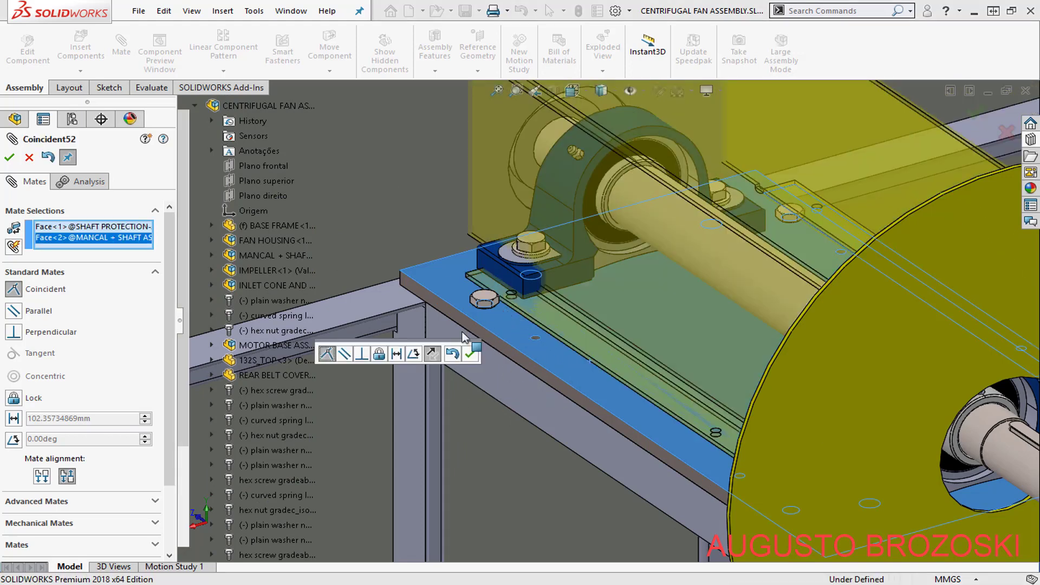
scroll(469, 353, "down", 3)
left_click(471, 354)
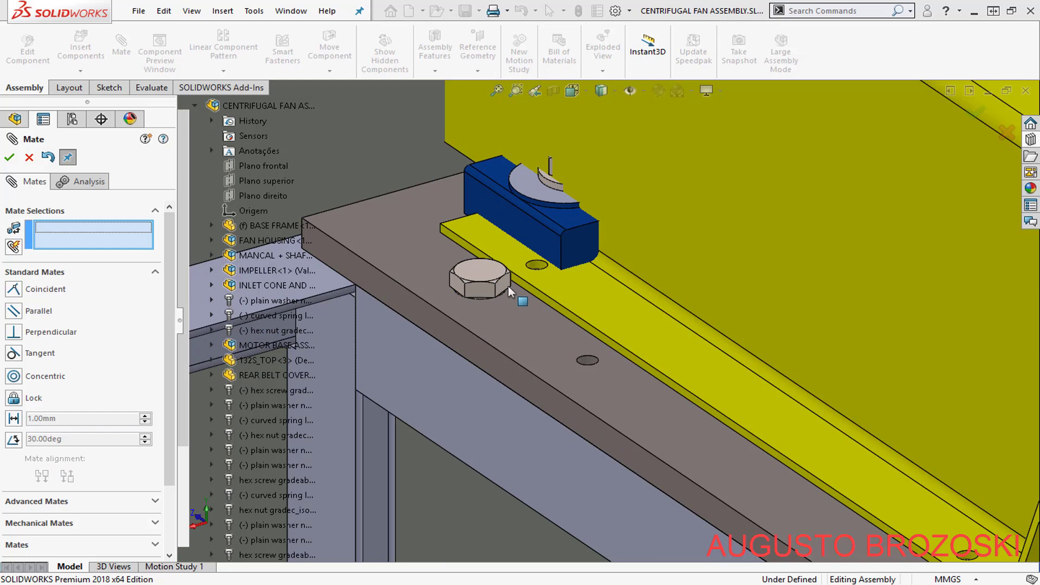
- Add a concentric mate between the shaft protection's 6.6 mm flange hole and the matching hole in the bearing base plate
scroll(511, 283, "down", 5)
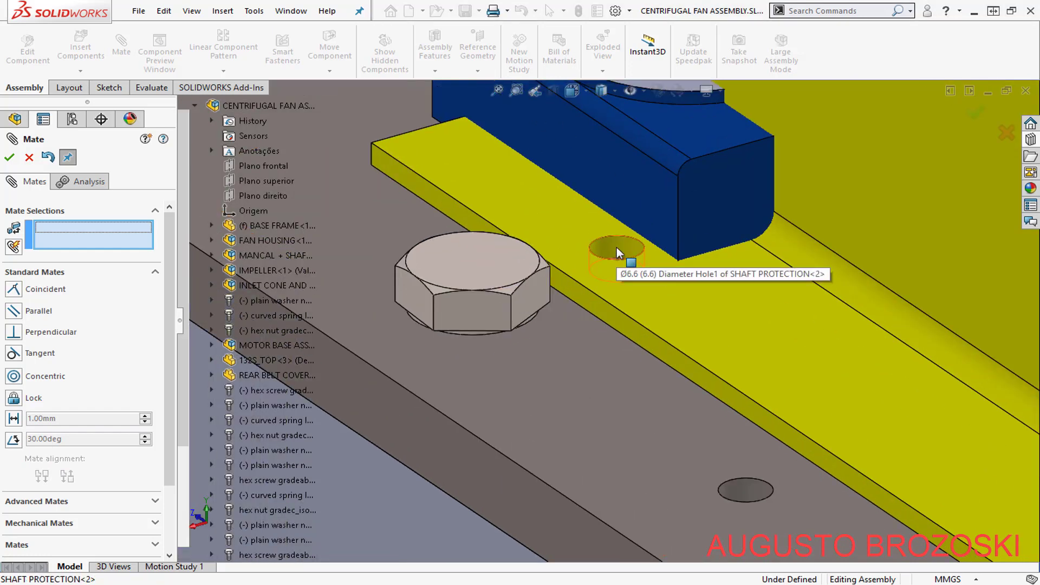
left_click(616, 247)
left_click(749, 487)
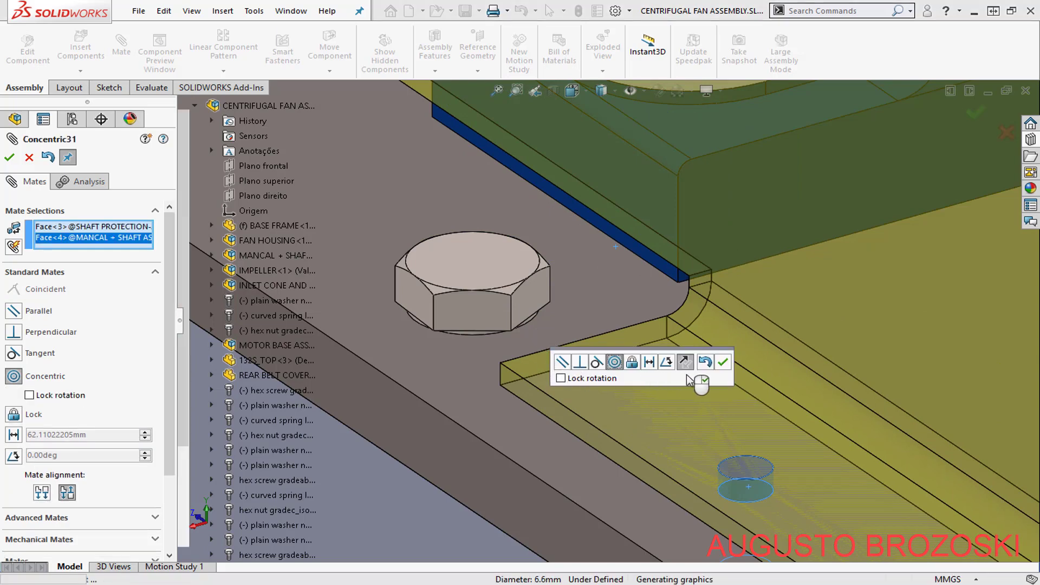
left_click(724, 364)
scroll(564, 304, "up", 5)
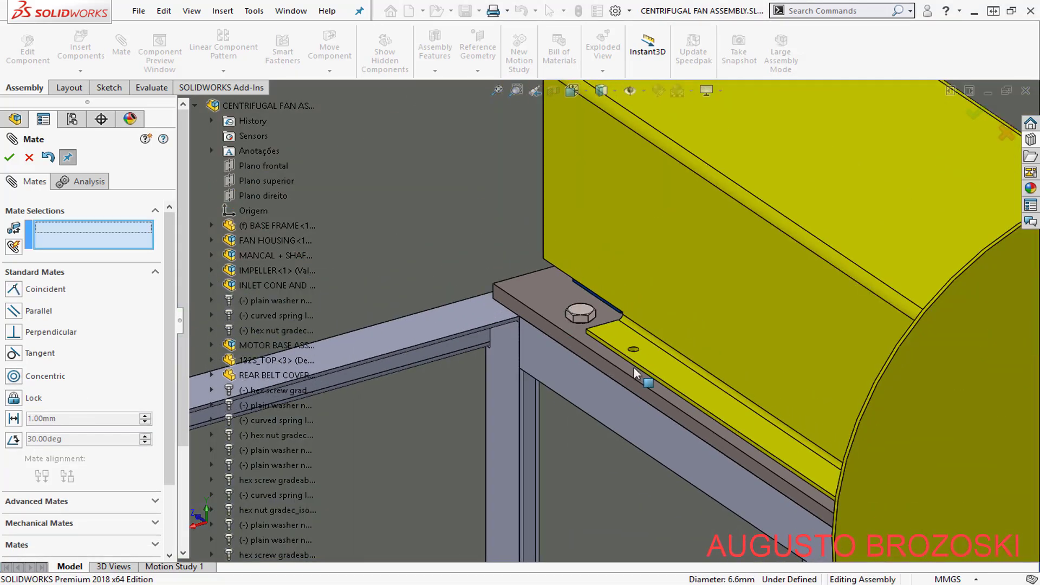
- Add a parallel mate between the outer edge face of the shaft protection's flange and the bearing base plate's long side face
scroll(634, 369, "down", 5)
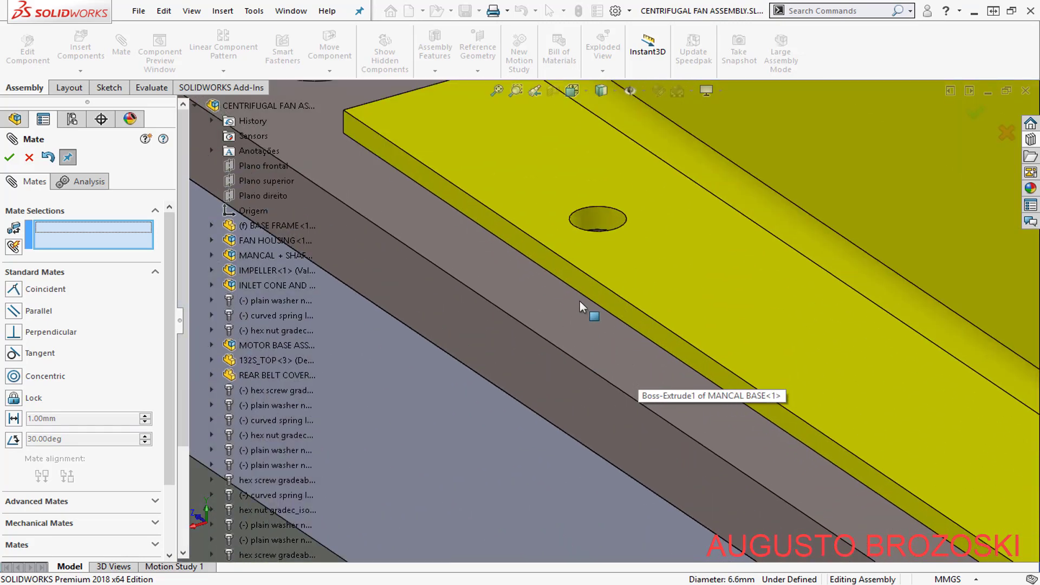
left_click(587, 291)
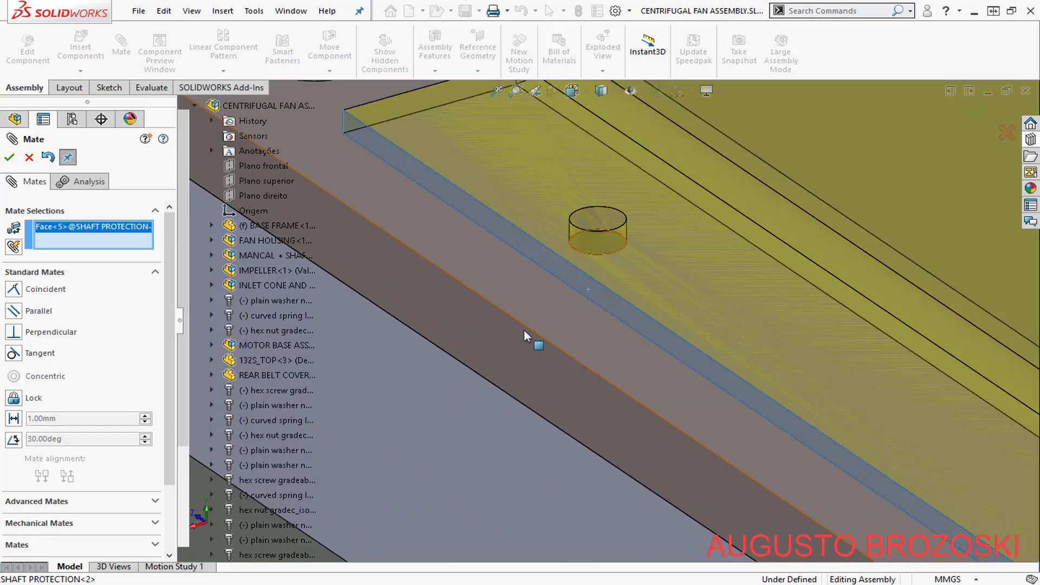
left_click(516, 343)
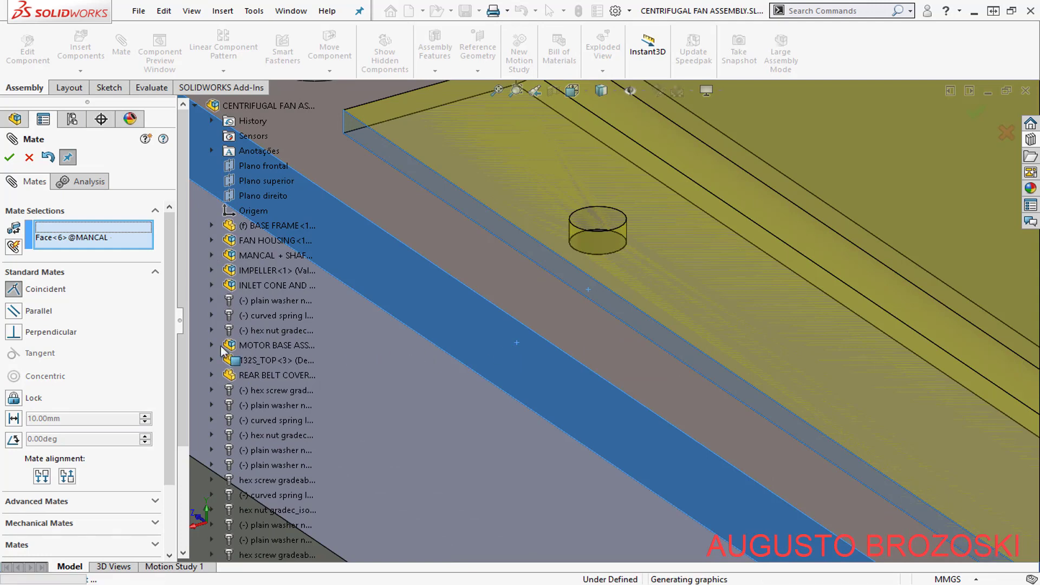
left_click(49, 313)
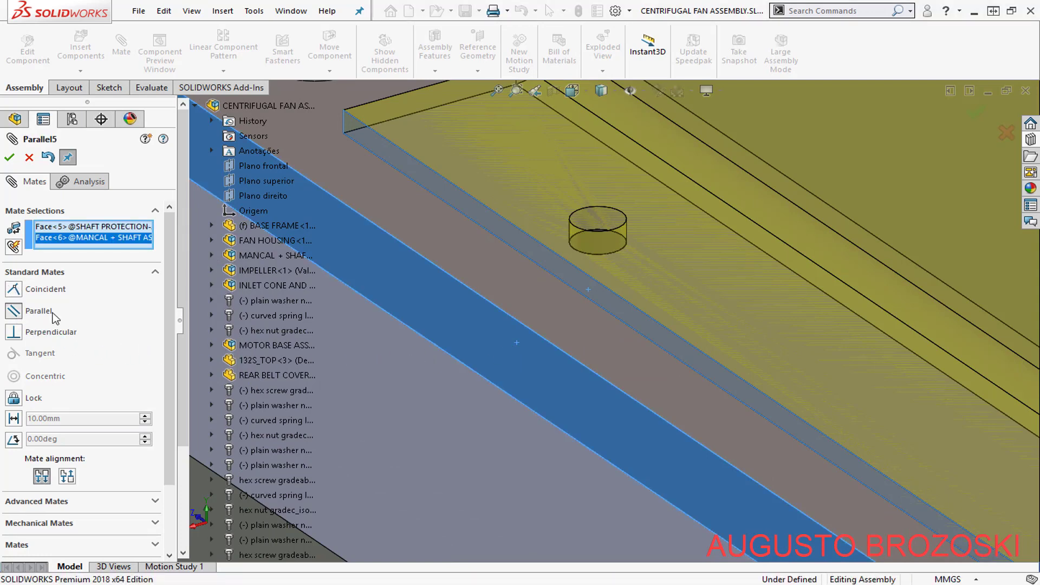
scroll(520, 329, "up", 5)
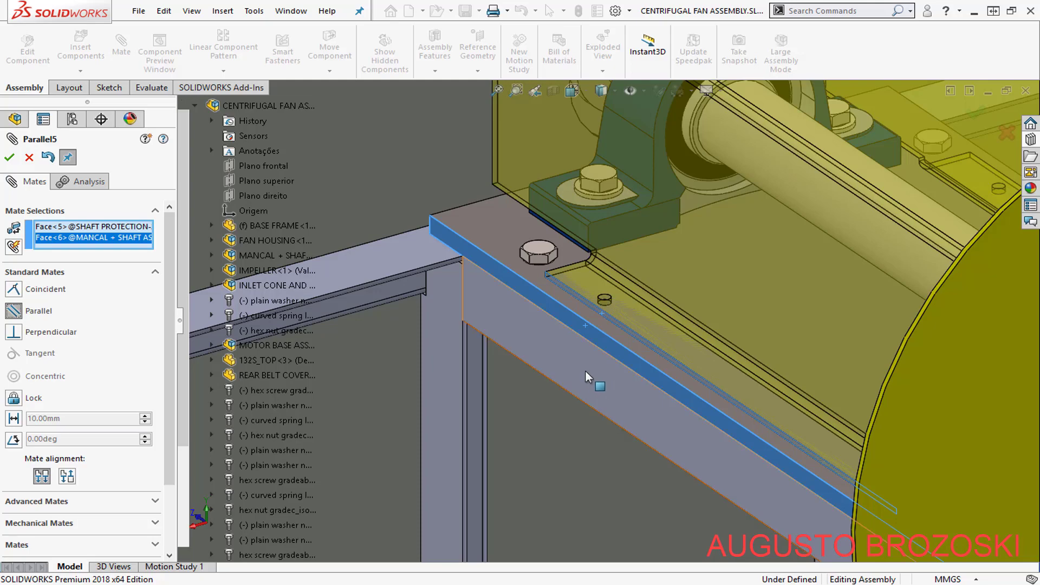
middle_click_drag(586, 377, 647, 394)
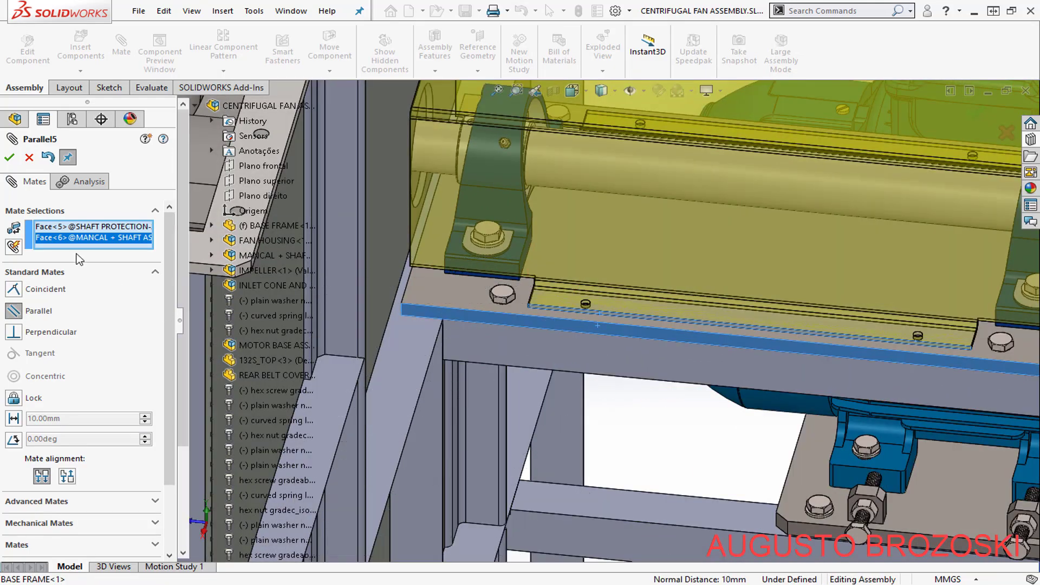
left_click(10, 158)
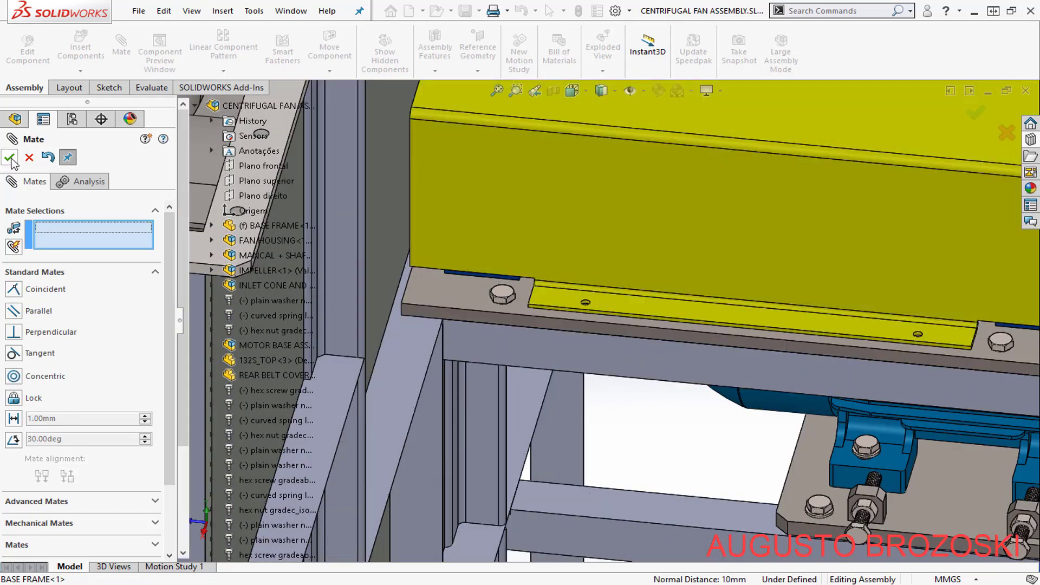
left_click(12, 162)
- Examine the whole fan assembly from an upper corner view, focusing on the shaft protection and rear belt cover
scroll(725, 327, "up", 5)
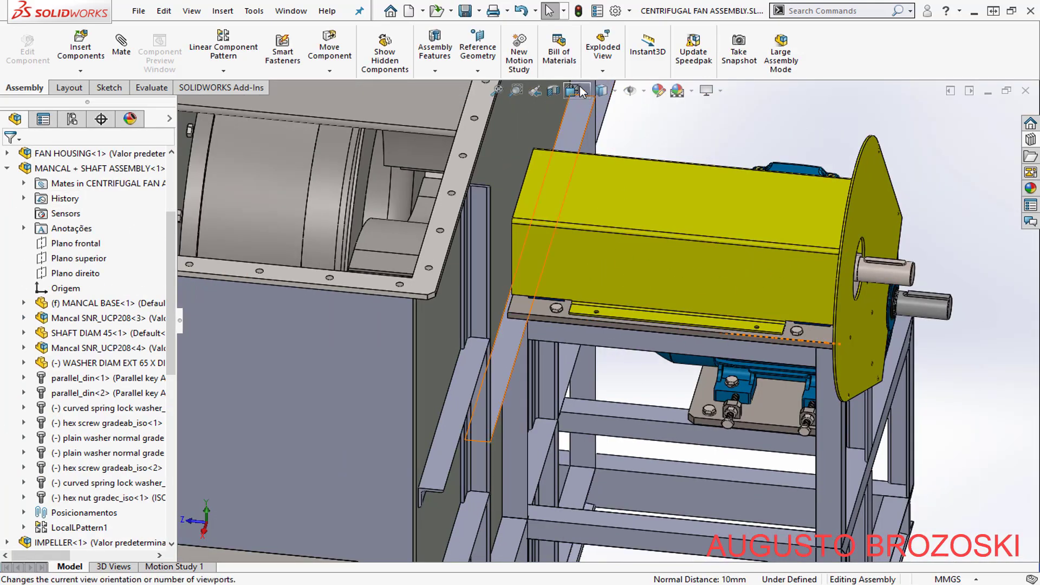
key("f")
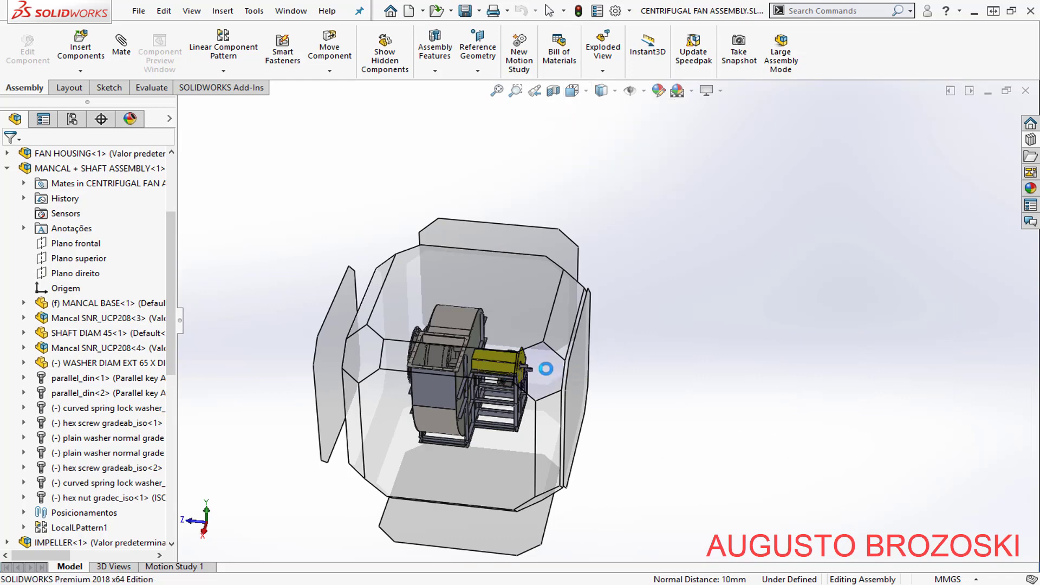
left_click(545, 366)
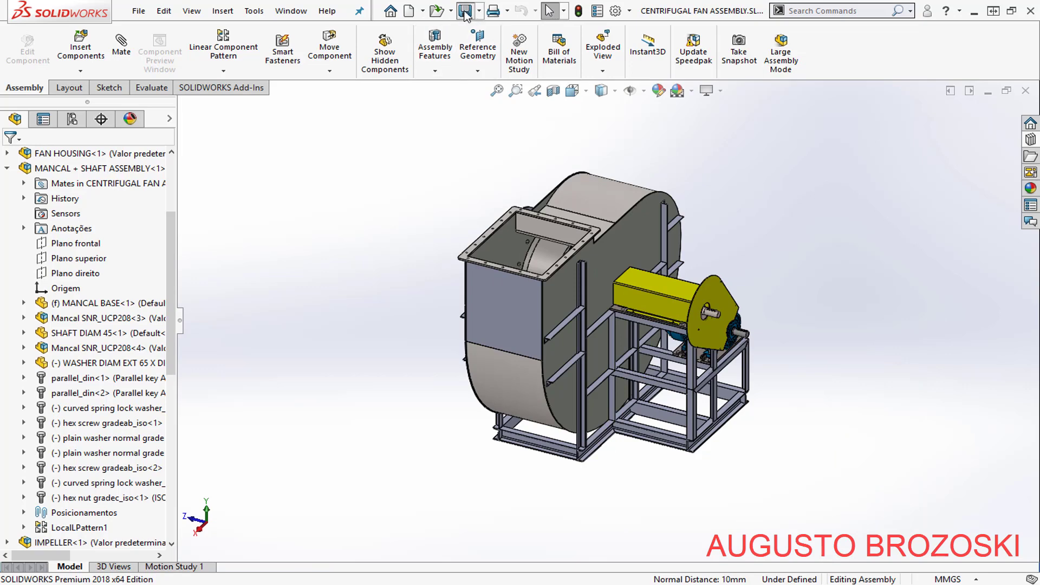
scroll(731, 277, "down", 5)
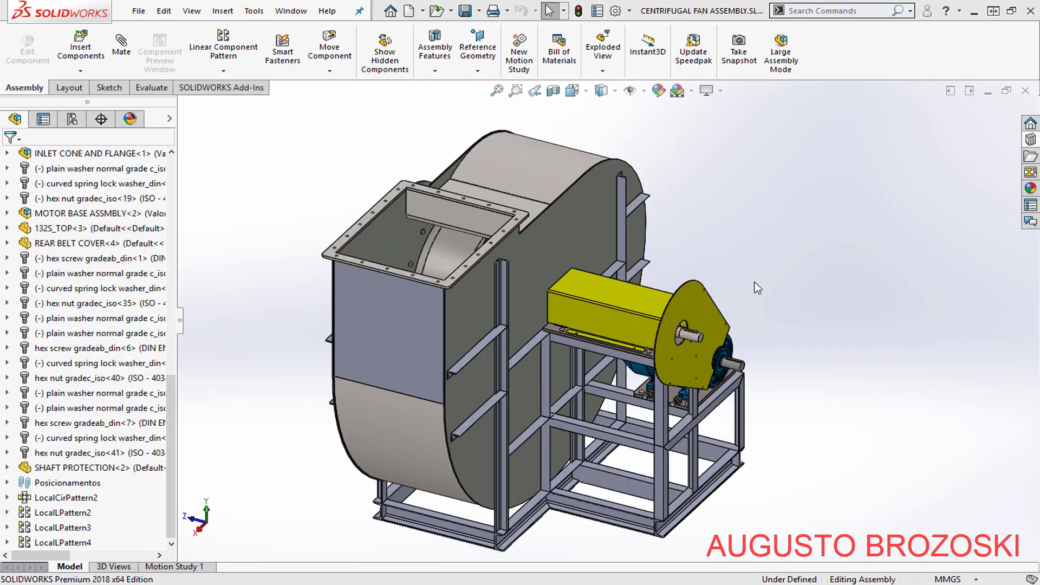
scroll(476, 376, "down", 1)
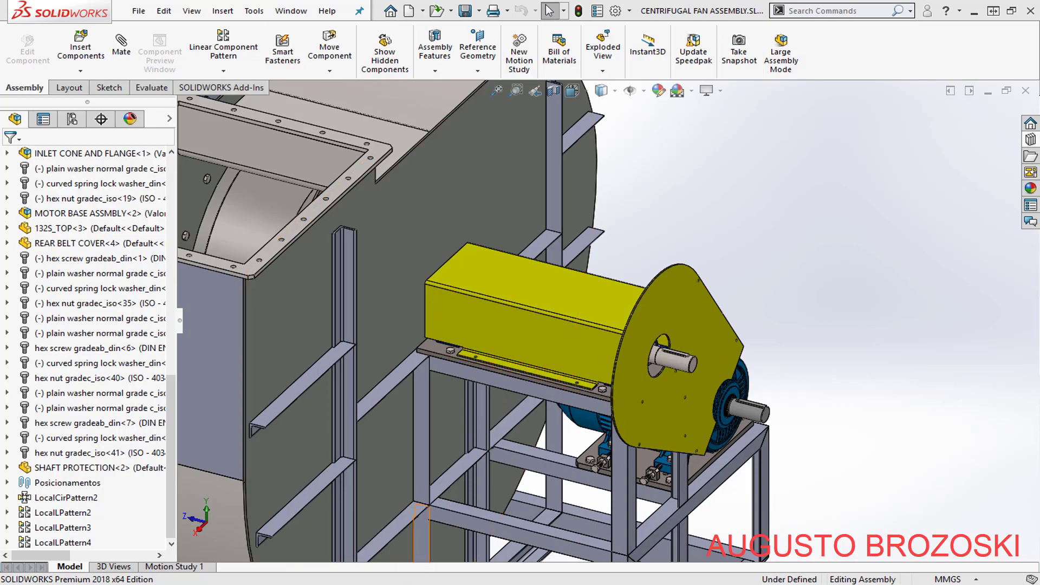
- Check the parts list on the Acrobat Reader drawing and the DIN 933 hex head screw tables in the web browser
left_click(402, 582)
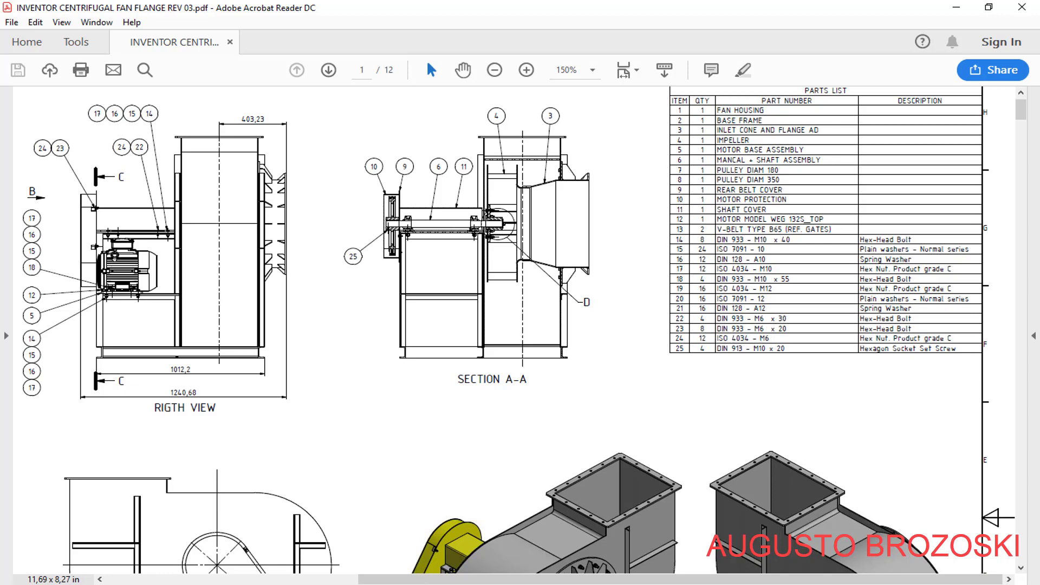
left_click(421, 584)
scroll(339, 368, "down", 5)
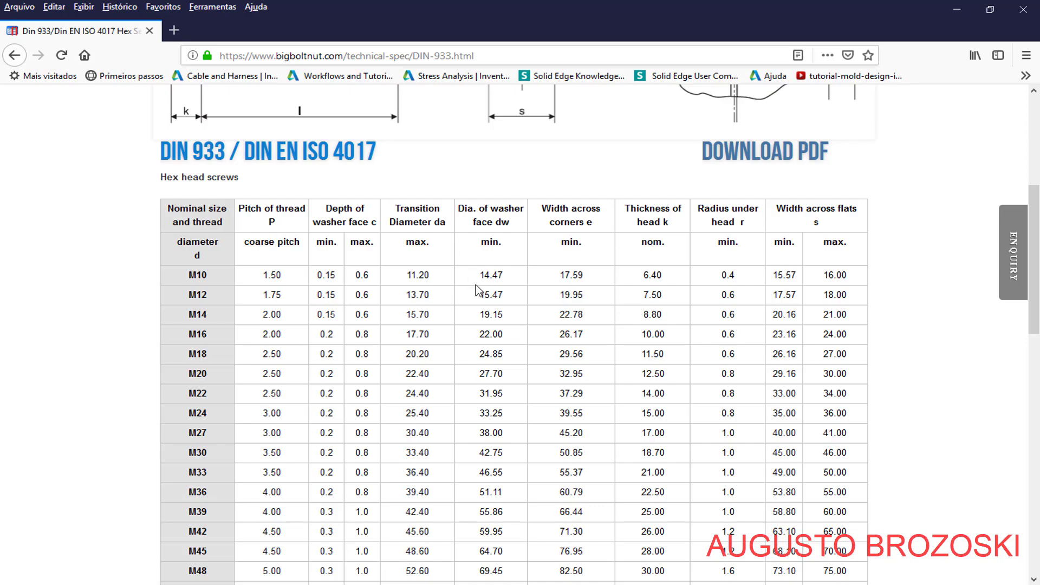
scroll(477, 291, "down", 5)
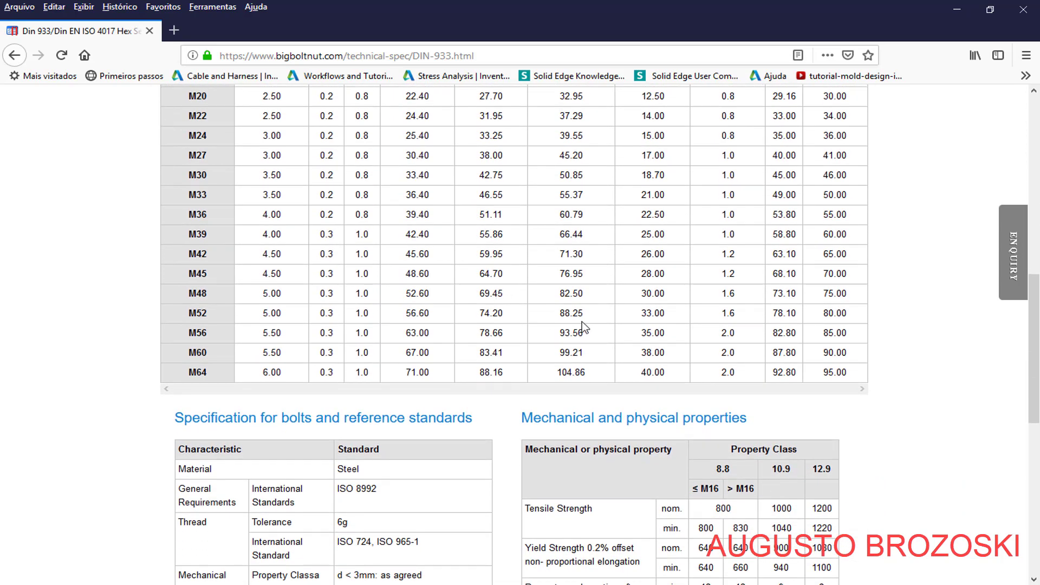
scroll(582, 323, "down", 4)
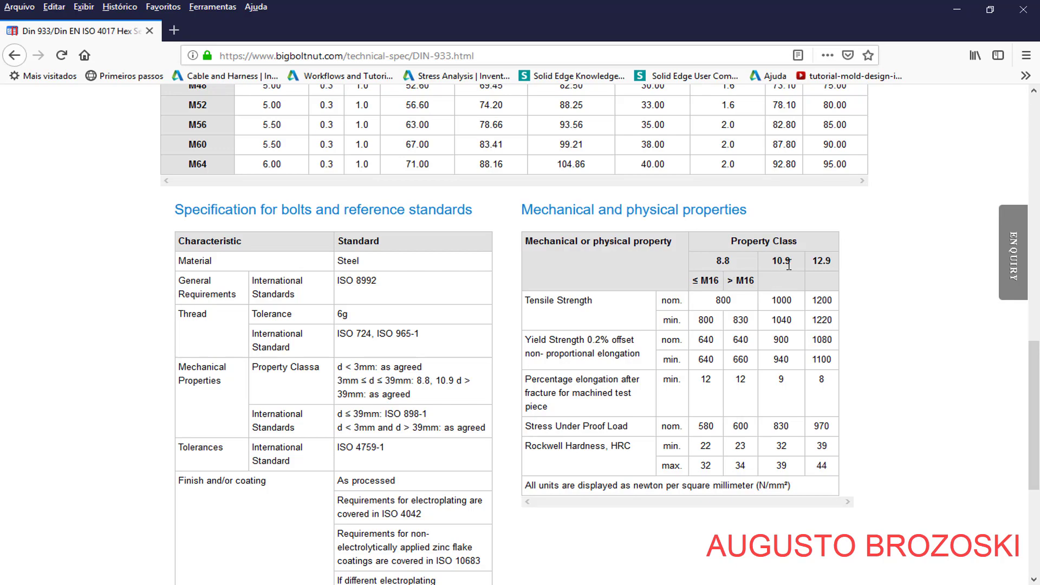
scroll(636, 363, "up", 10)
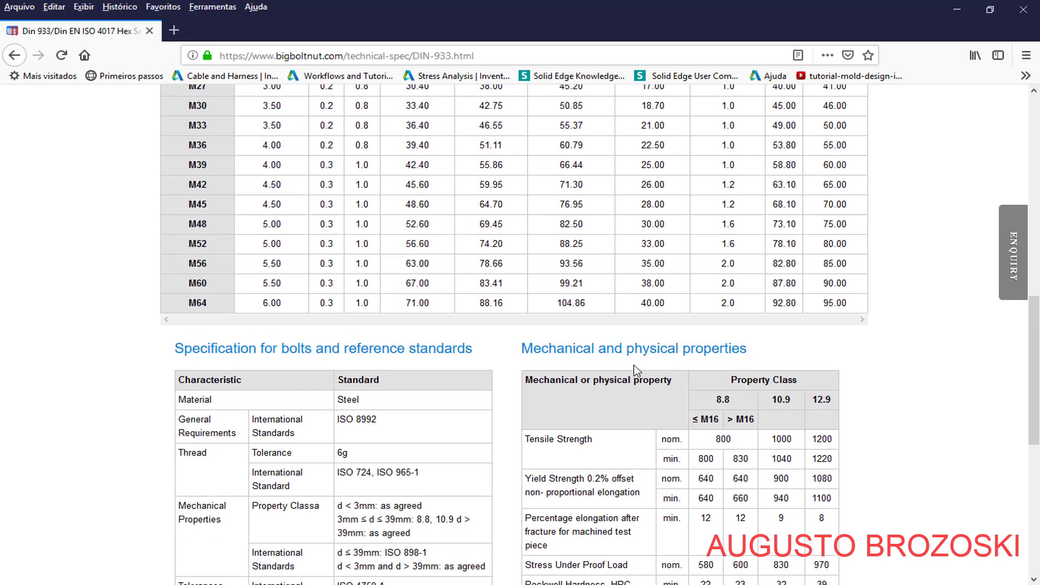
scroll(633, 365, "up", 3)
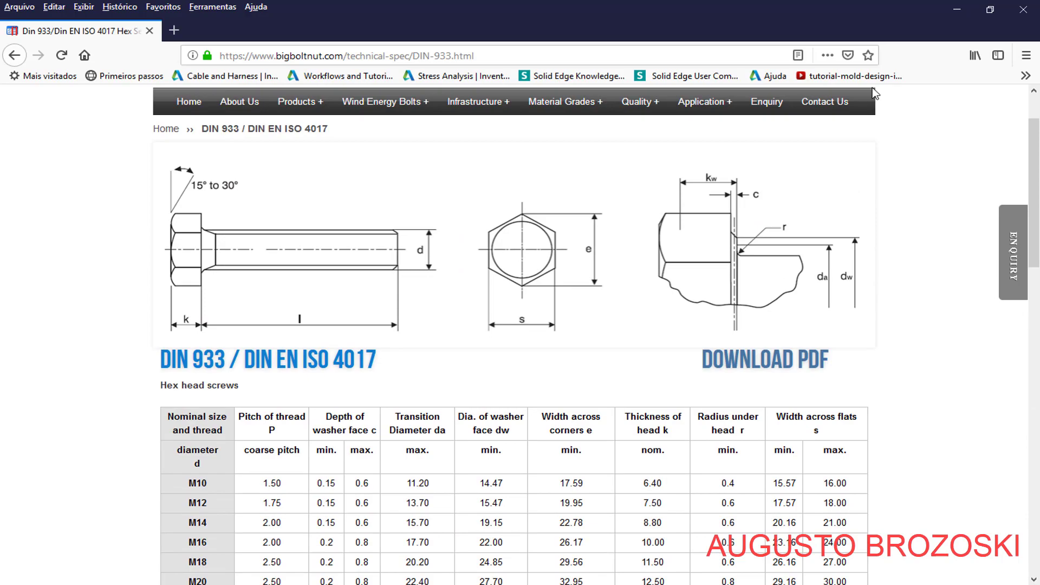
left_click(954, 11)
left_click(955, 11)
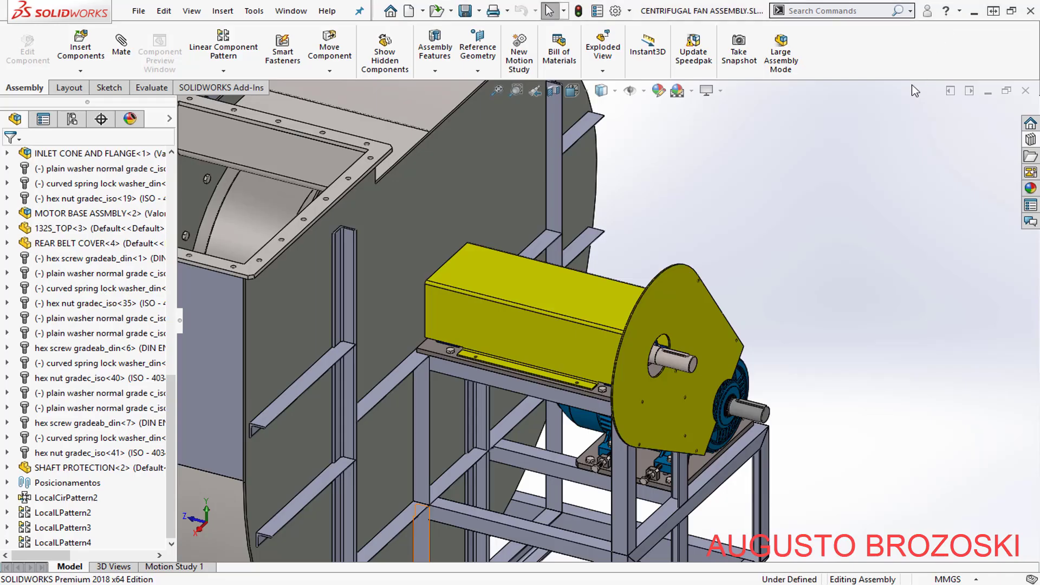
- Insert an ISO 4017 hex screw from the Toolbox's ISO Hex Bolts and Screws, placing it freely beside the rear belt cover
left_click(1031, 142)
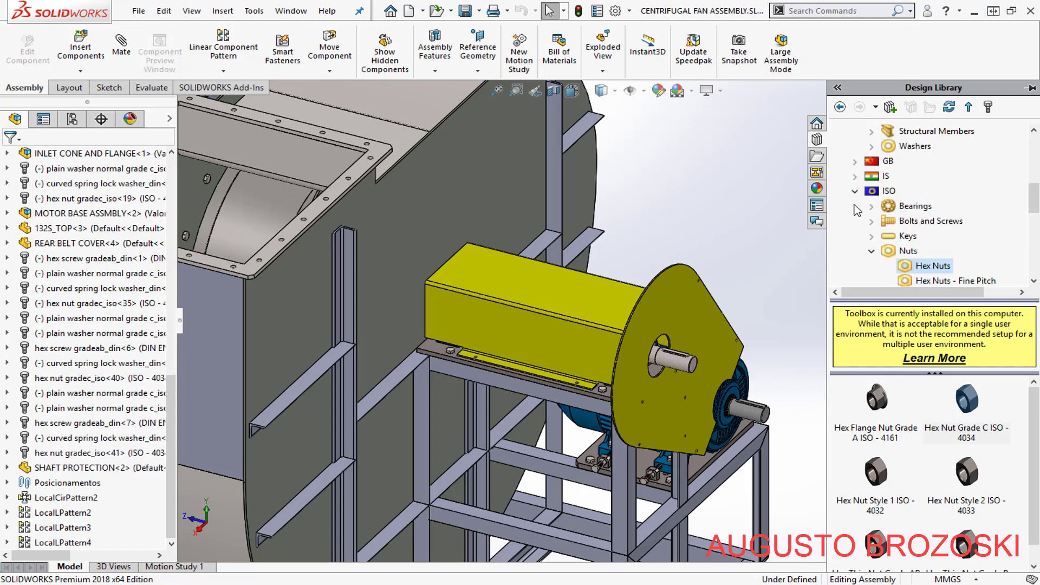
left_click(872, 225)
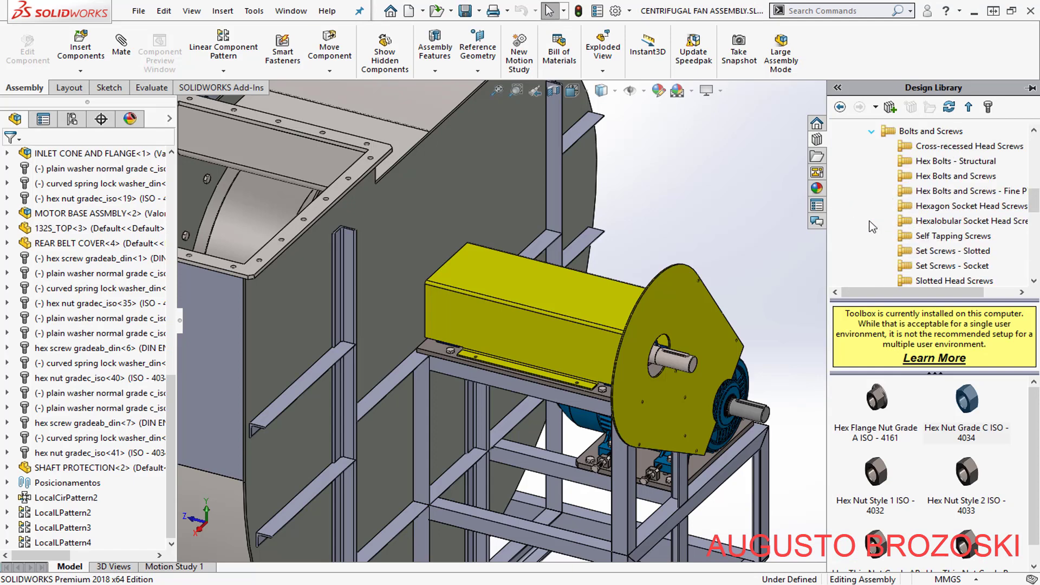
left_click(926, 178)
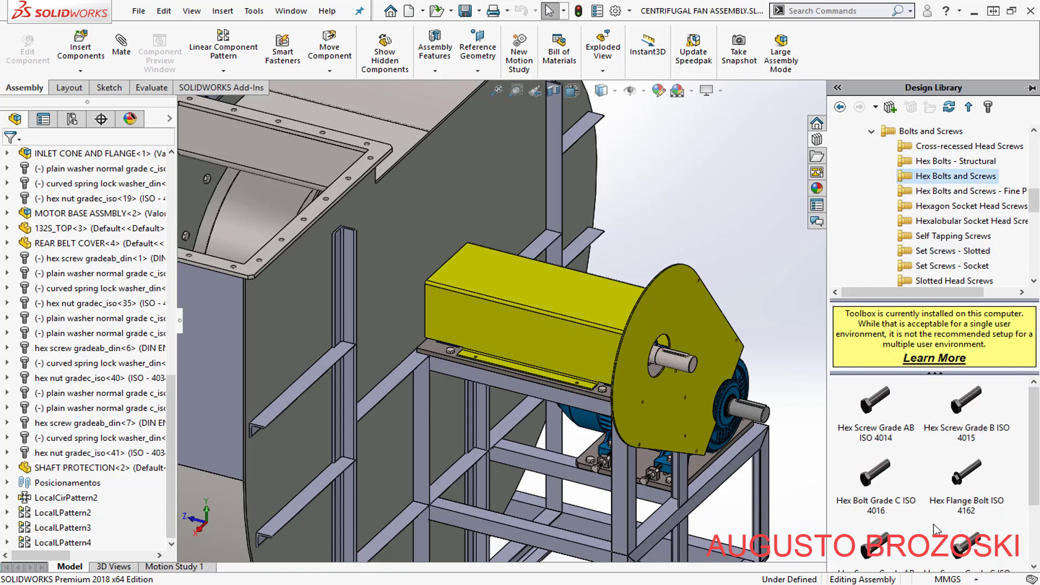
scroll(932, 529, "down", 2)
left_click_drag(884, 469, 784, 316)
left_click_drag(758, 275, 757, 274)
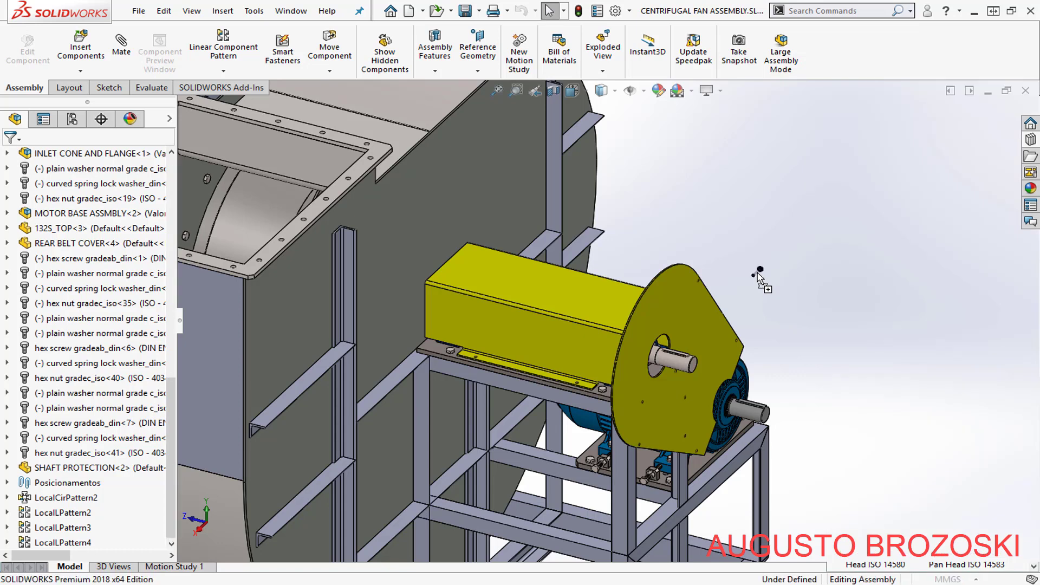
left_click_drag(758, 274, 758, 275)
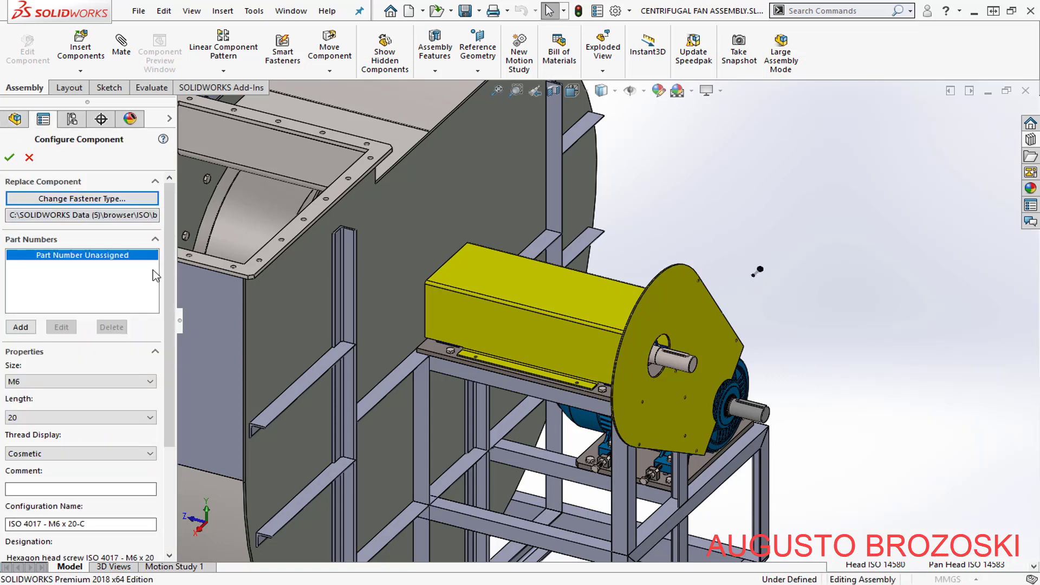
- Set the M6 hex screw's length to 30 mm and finish inserting without placing additional copies
left_click(69, 417)
left_click(53, 469)
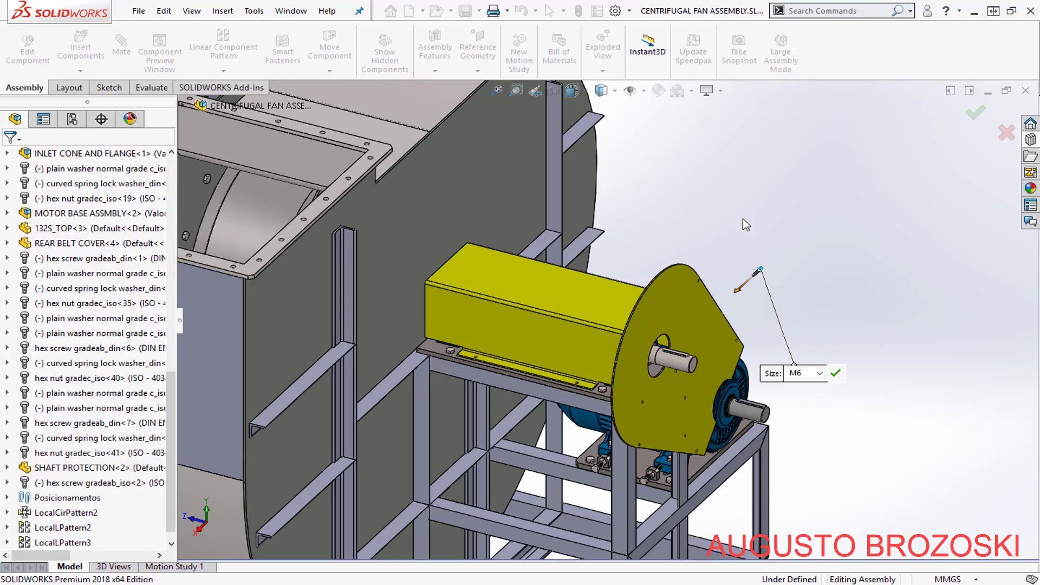
scroll(769, 274, "down", 5)
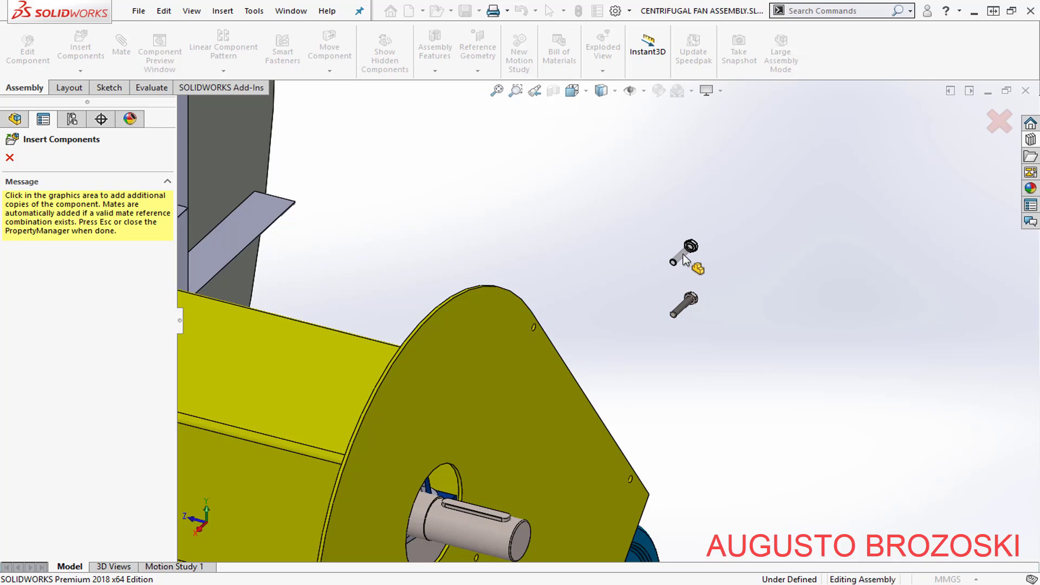
key("Escape")
- Add a concentric mate between the M6 hex screw's threaded shank and the hole near the end of the shaft protection's flange
scroll(709, 320, "down", 4)
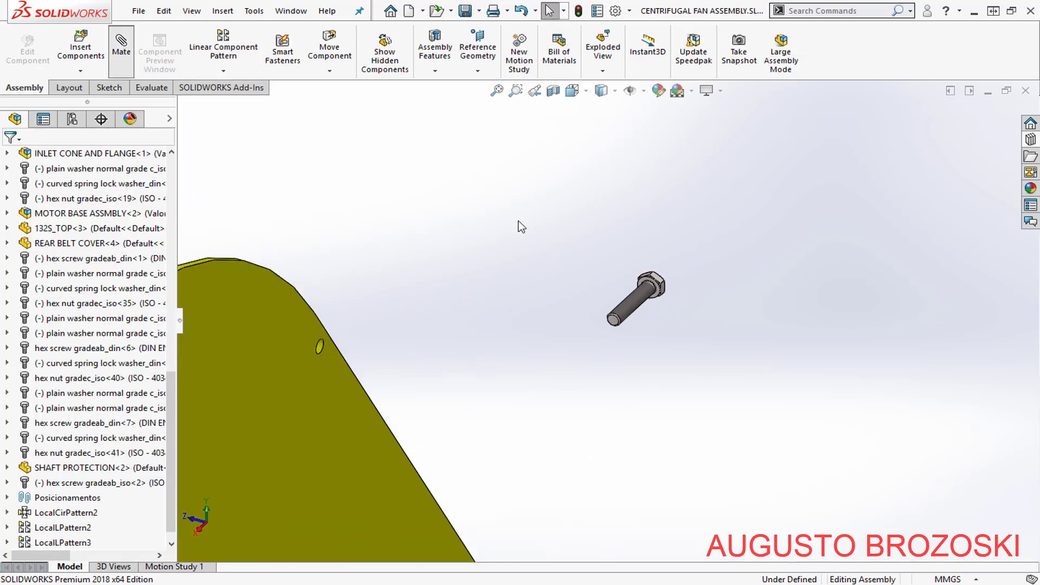
scroll(640, 245, "down", 5)
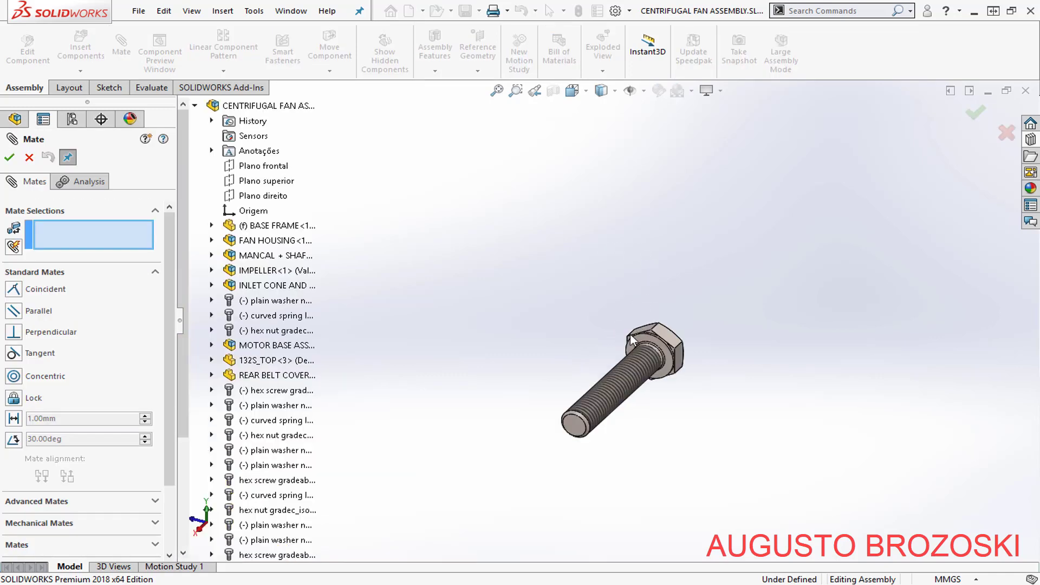
left_click(614, 403)
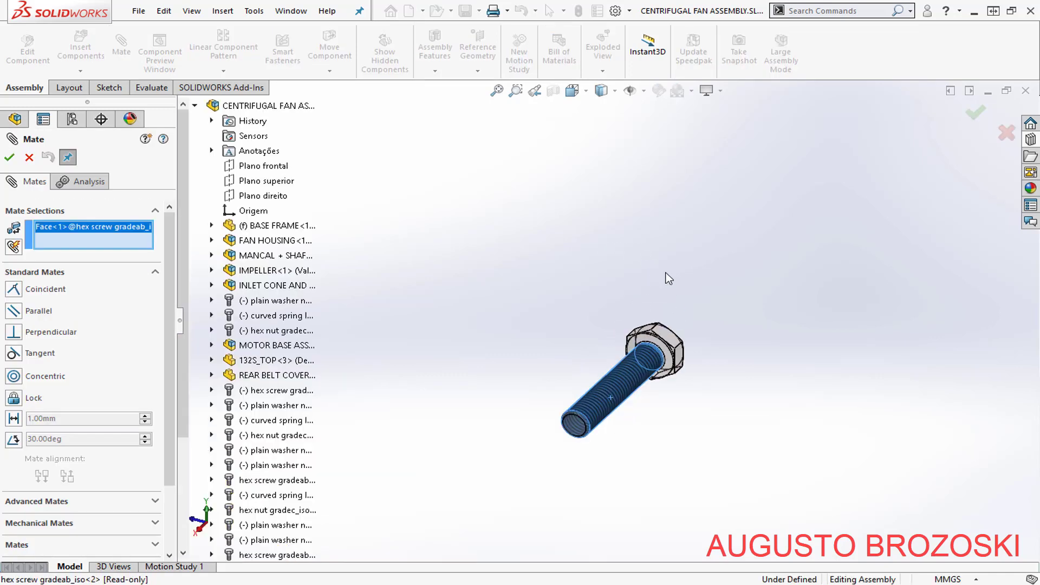
scroll(601, 272, "up", 6)
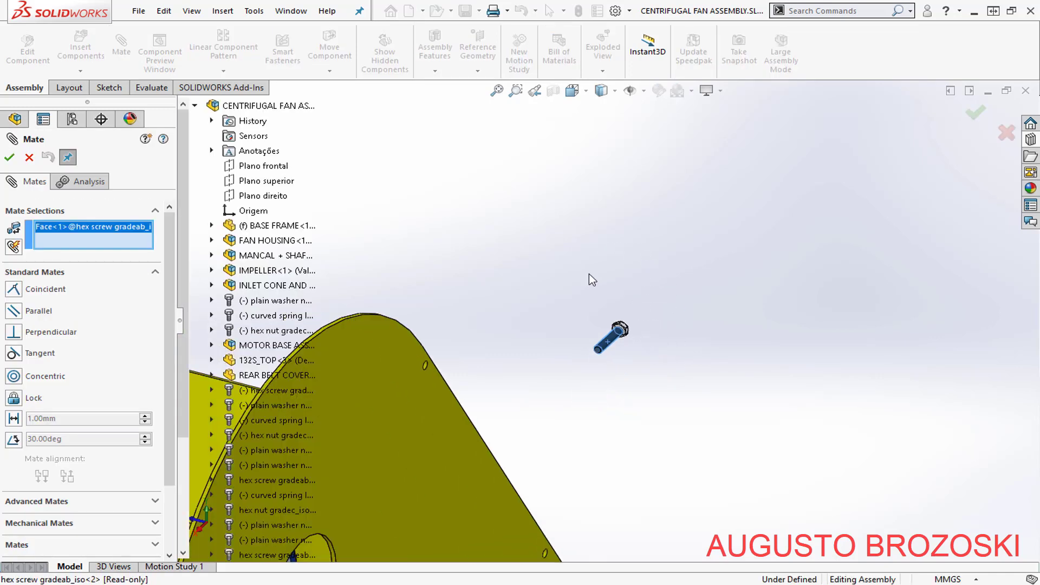
scroll(606, 280, "up", 5)
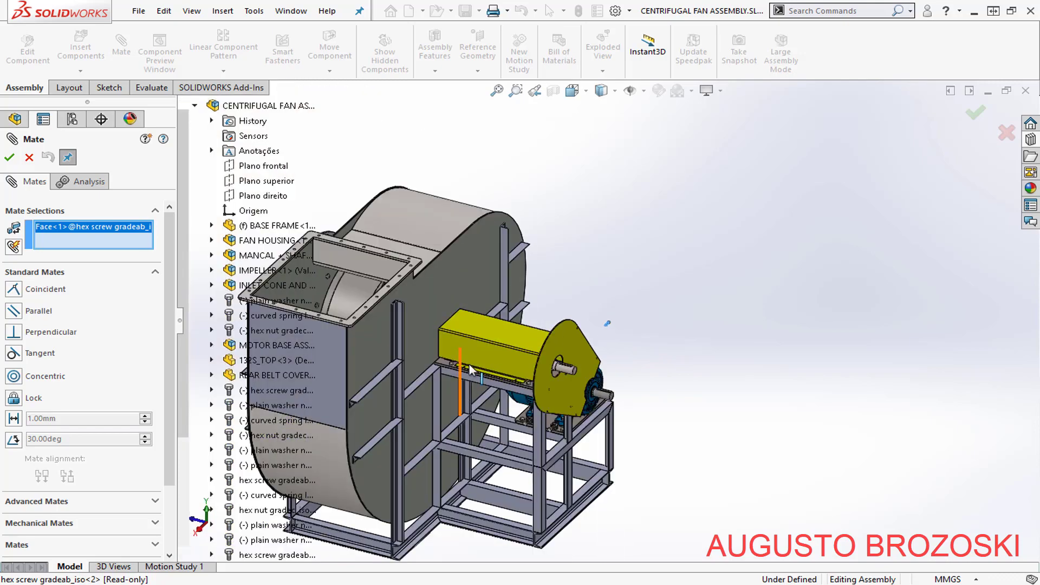
scroll(469, 364, "down", 10)
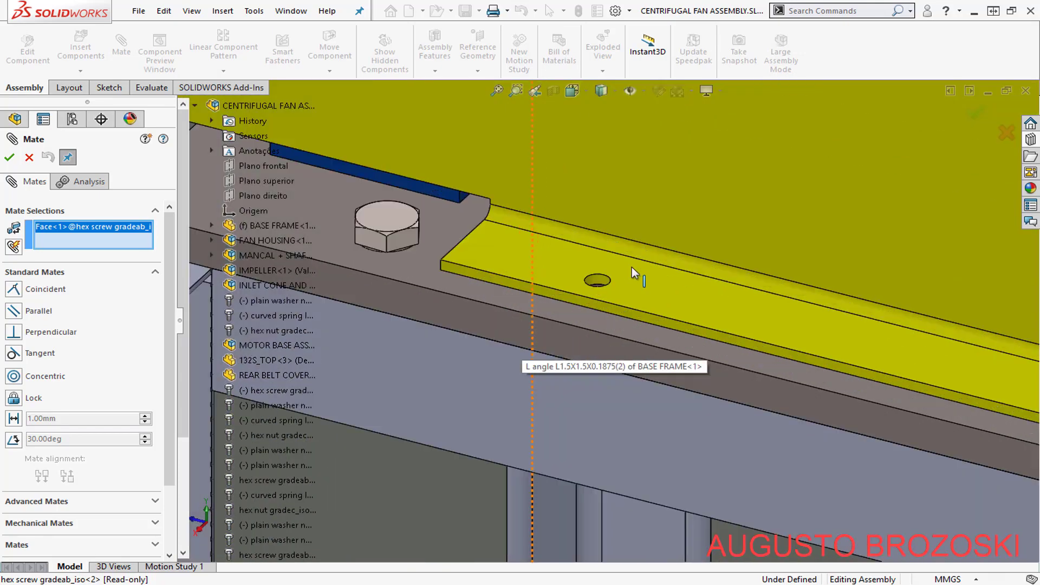
scroll(632, 268, "down", 3)
left_click(521, 323)
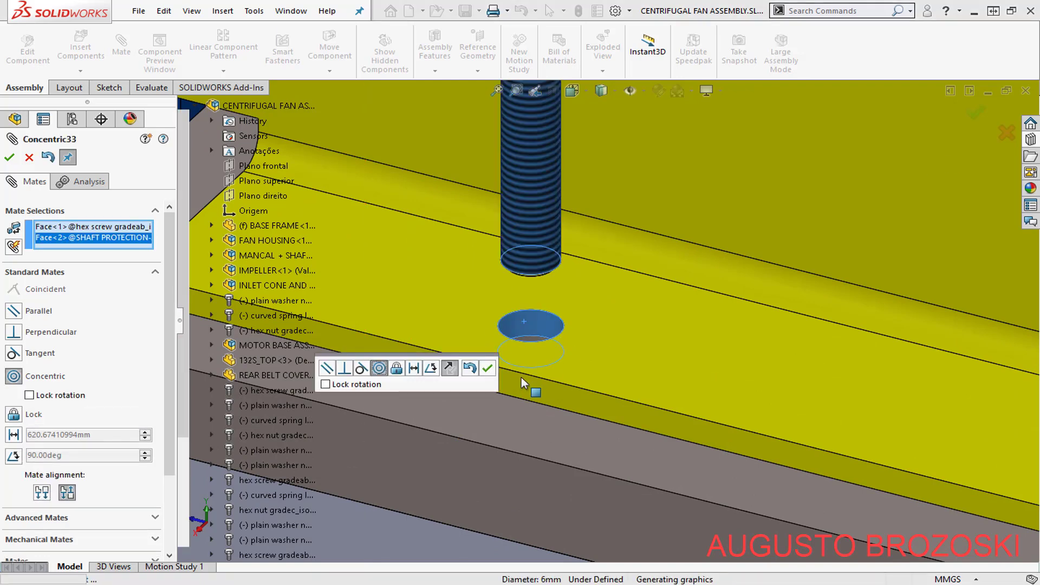
scroll(555, 343, "up", 3)
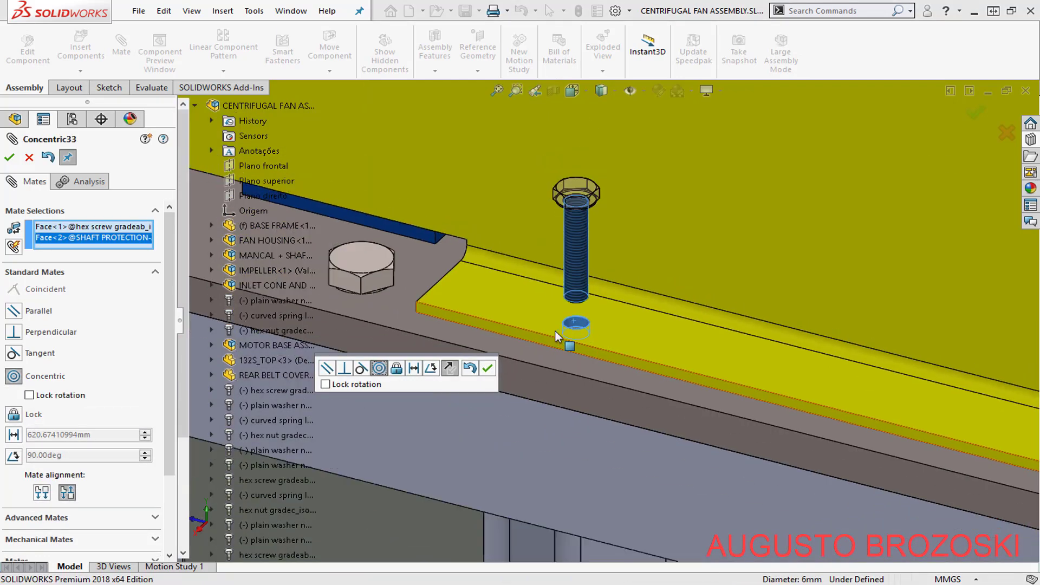
left_click(487, 368)
- Add a coincident mate between the underside of the M6 screw's head and the upper face of the shaft protection's flange
middle_click_drag(600, 265, 569, 120)
scroll(570, 120, "down", 5)
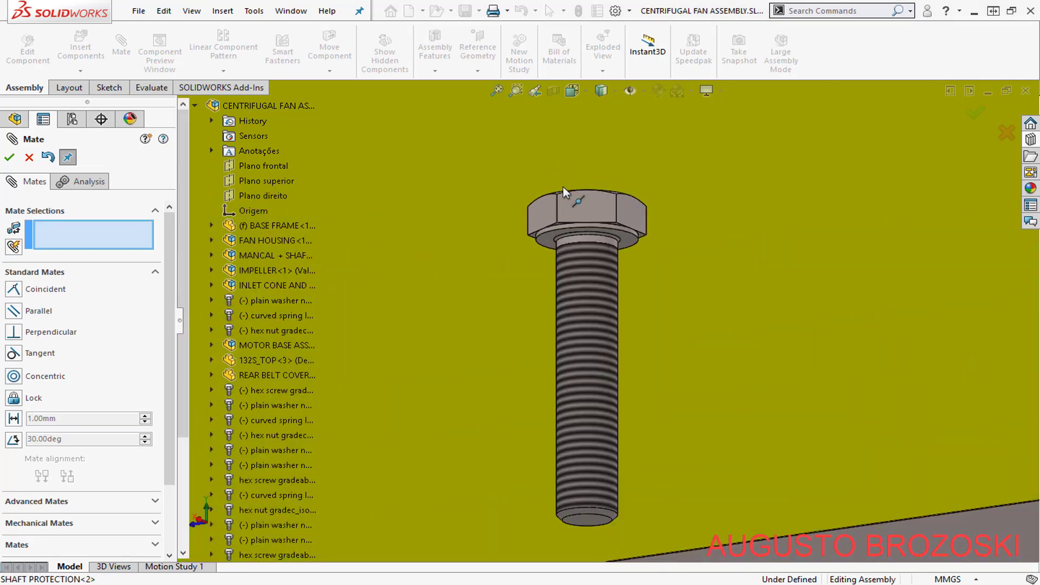
left_click(551, 254)
scroll(547, 279, "up", 5)
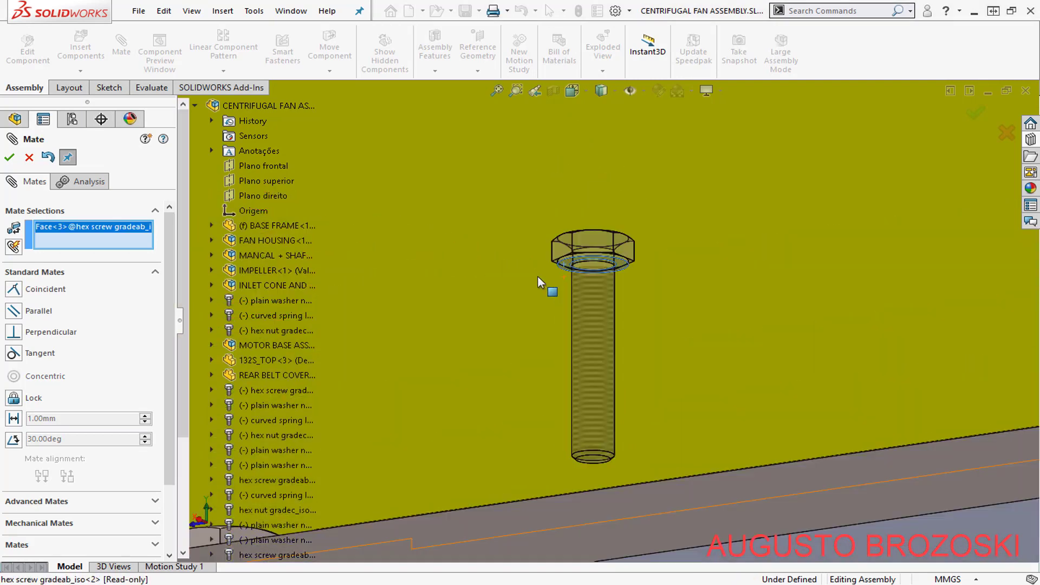
scroll(540, 285, "up", 3)
middle_click_drag(546, 293, 553, 413)
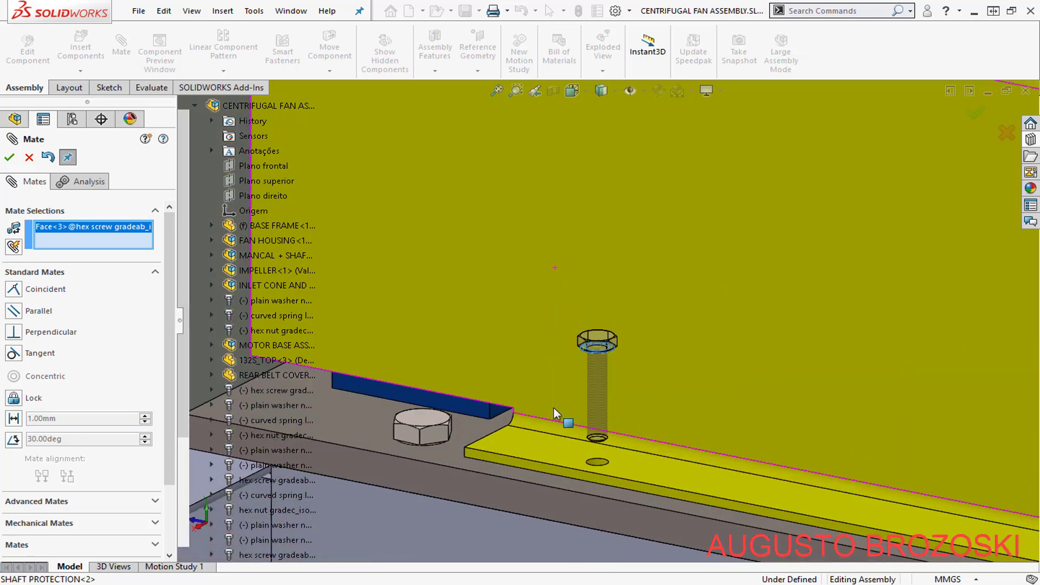
left_click(554, 456)
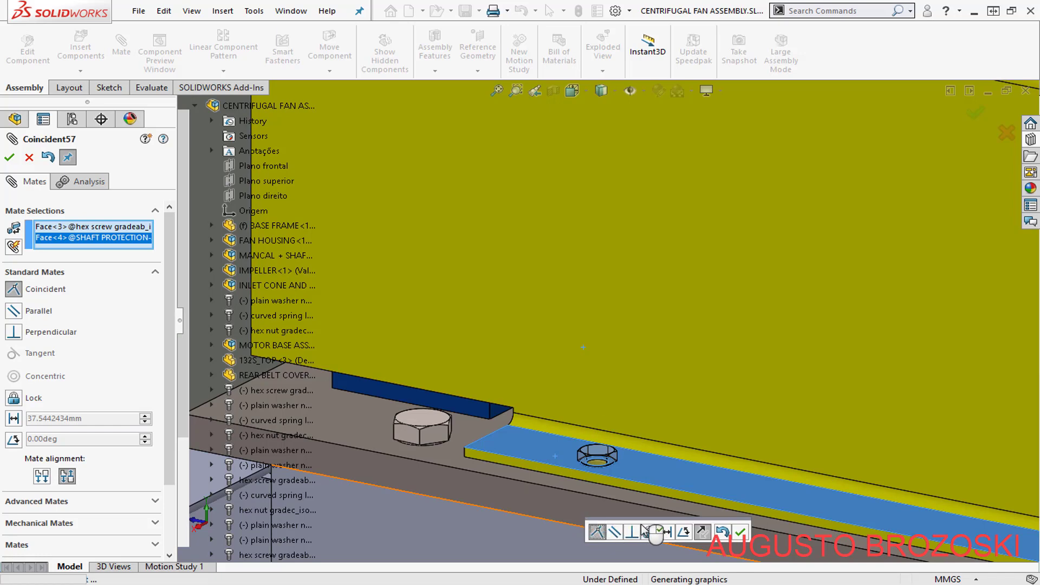
left_click(741, 533)
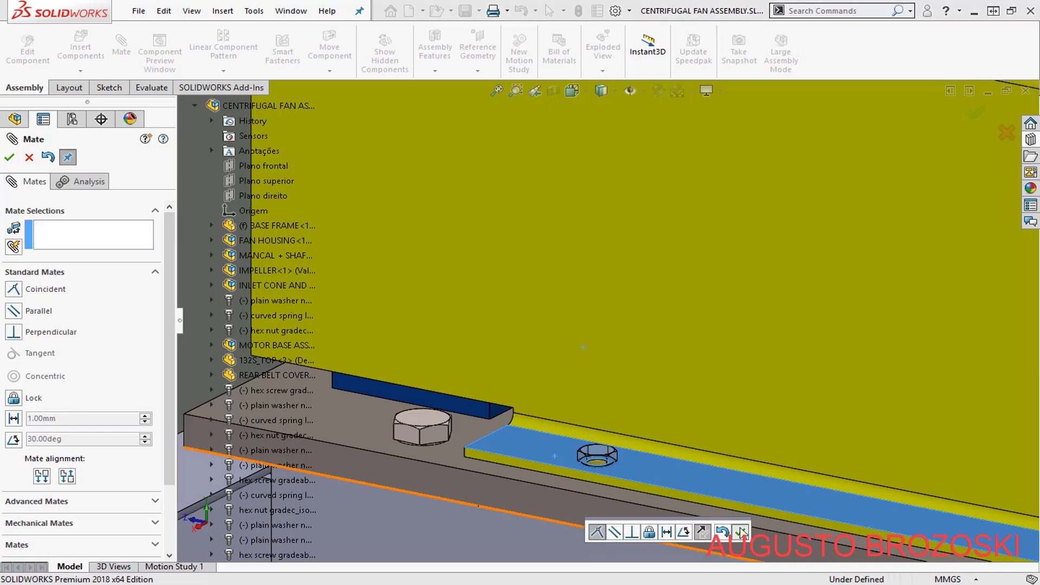
- Add a parallel mate between a side face of the M6 screw's hex head and the flange's long edge face, and finish mating
scroll(602, 471, "down", 3)
scroll(587, 454, "down", 3)
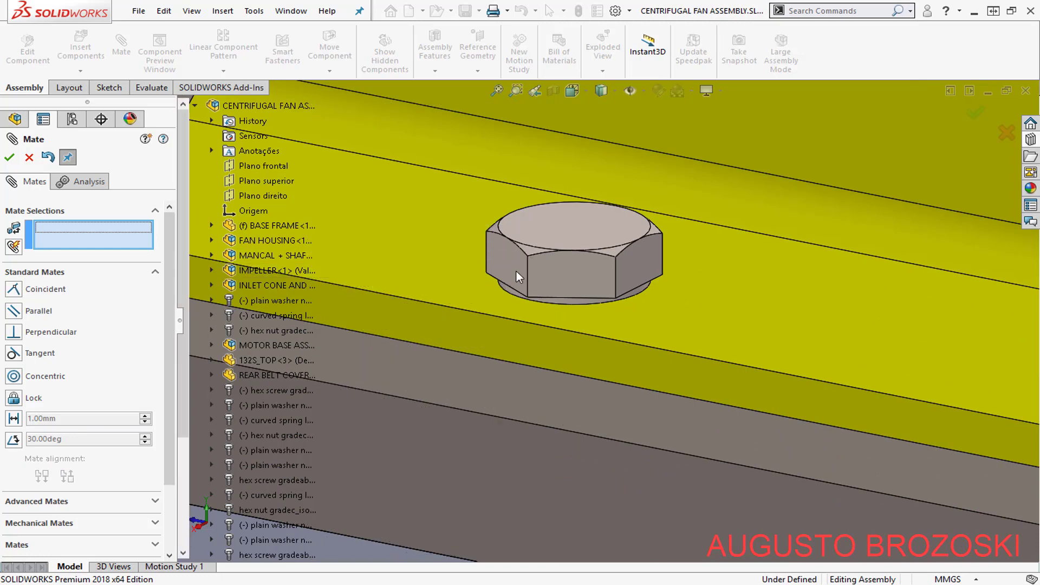
left_click(583, 277)
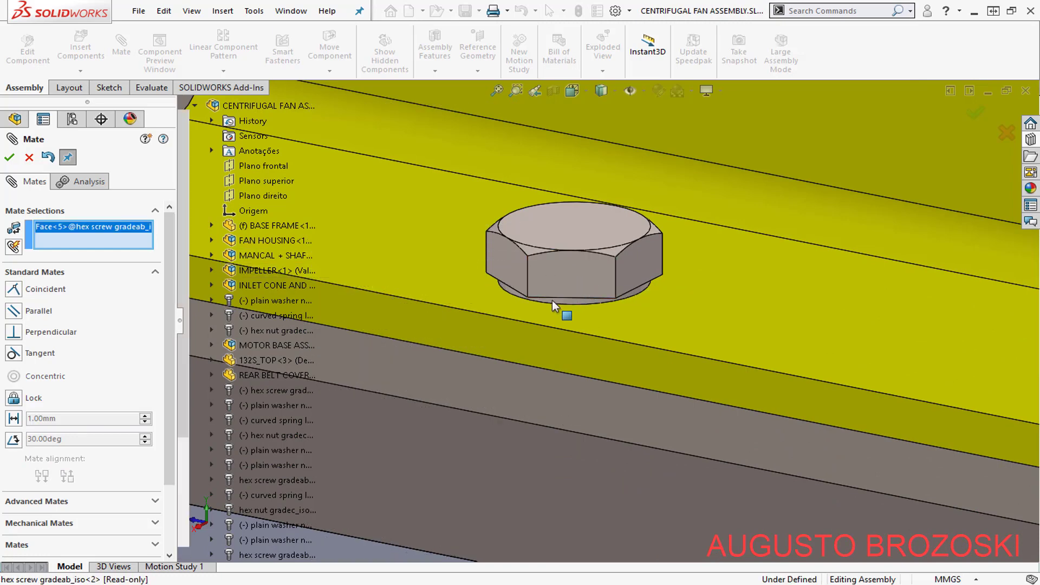
left_click(506, 337)
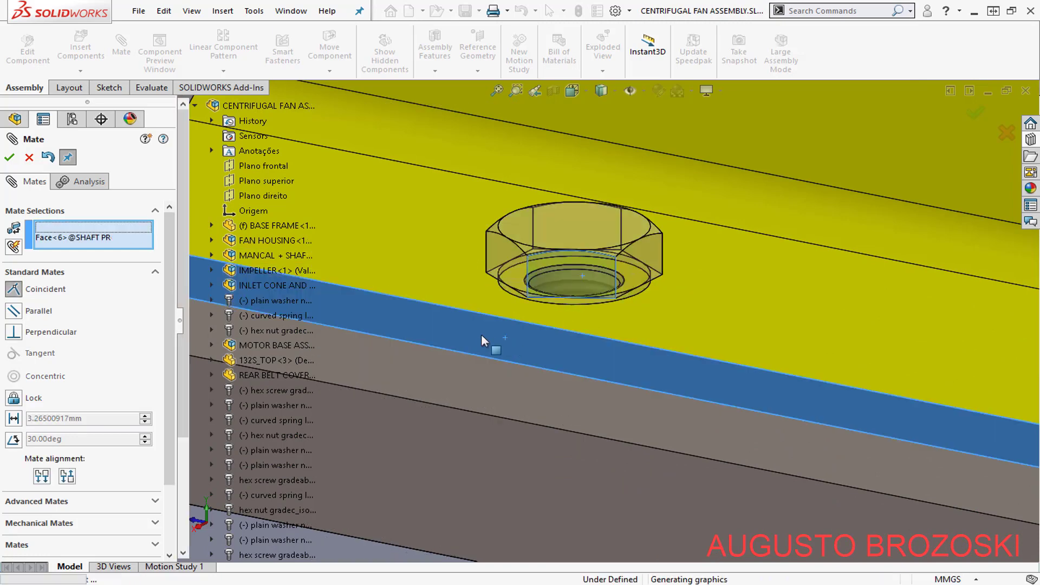
left_click(14, 311)
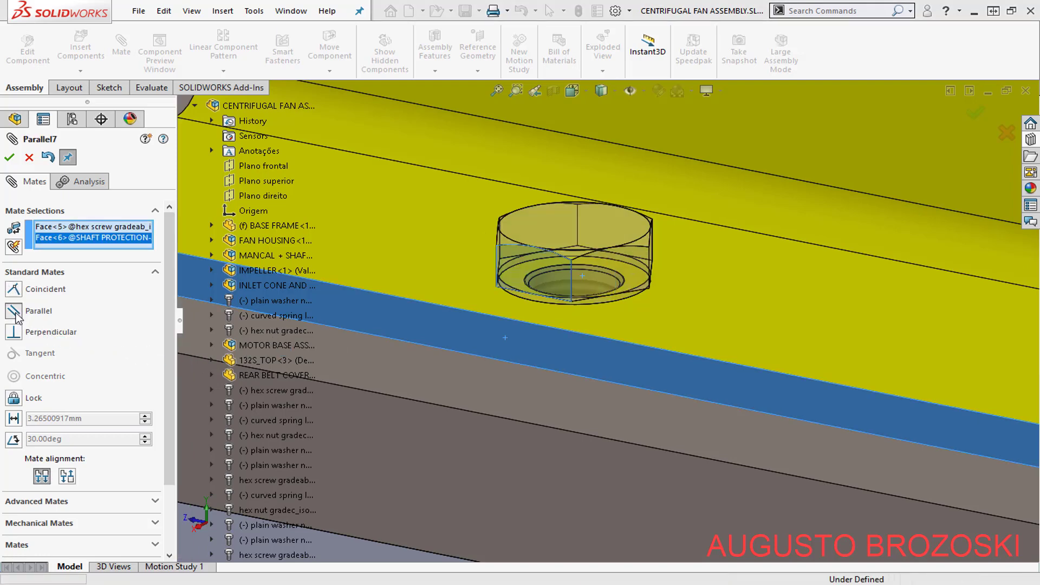
left_click(9, 158)
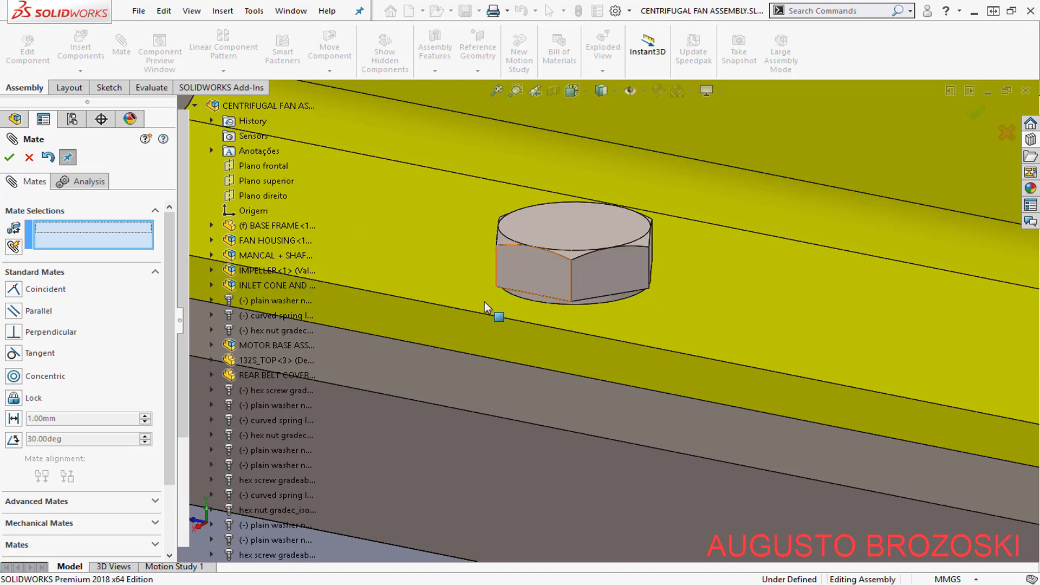
scroll(570, 334, "up", 4)
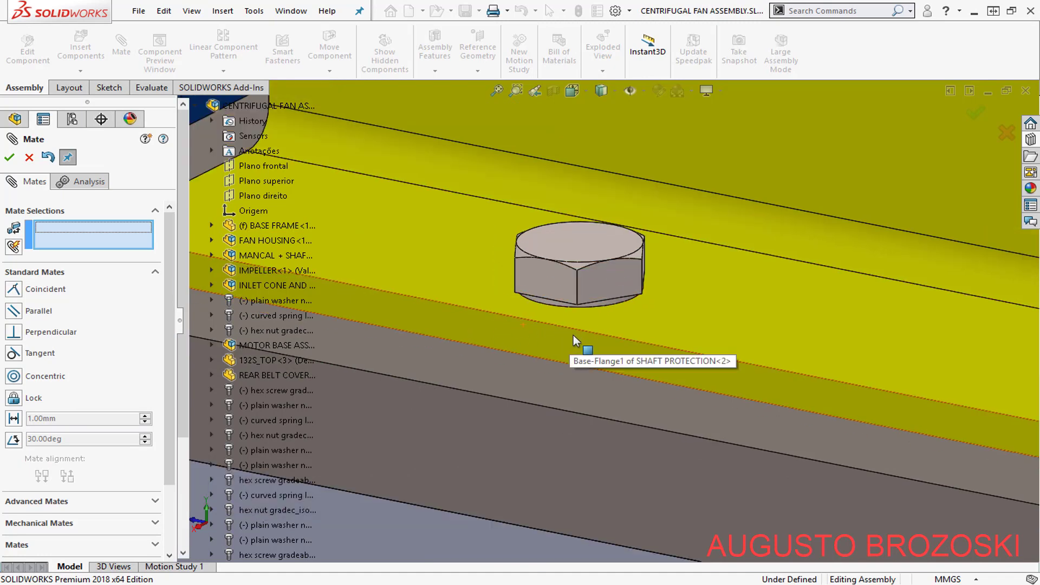
scroll(558, 310, "up", 3)
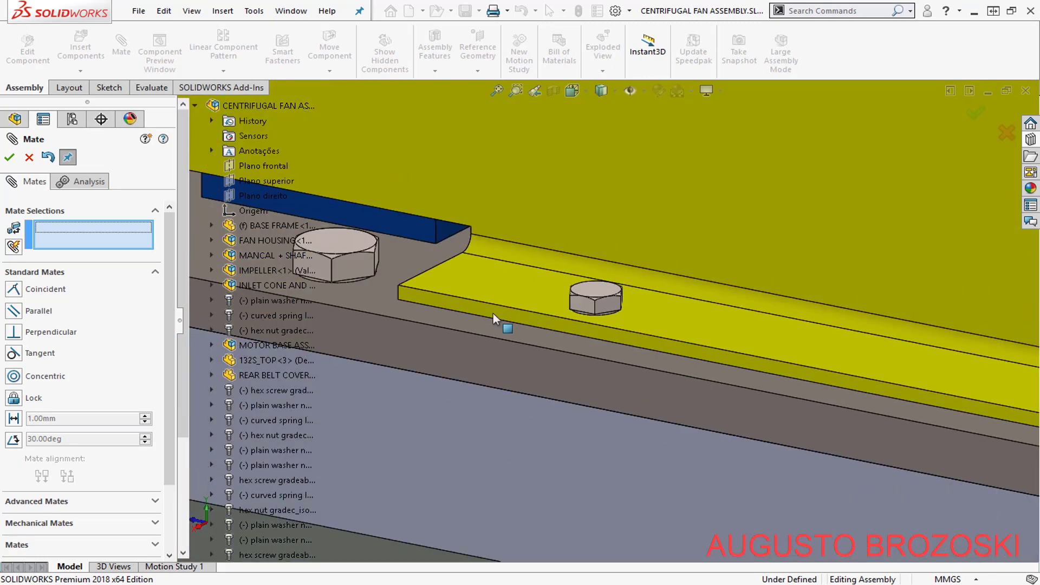
left_click(12, 159)
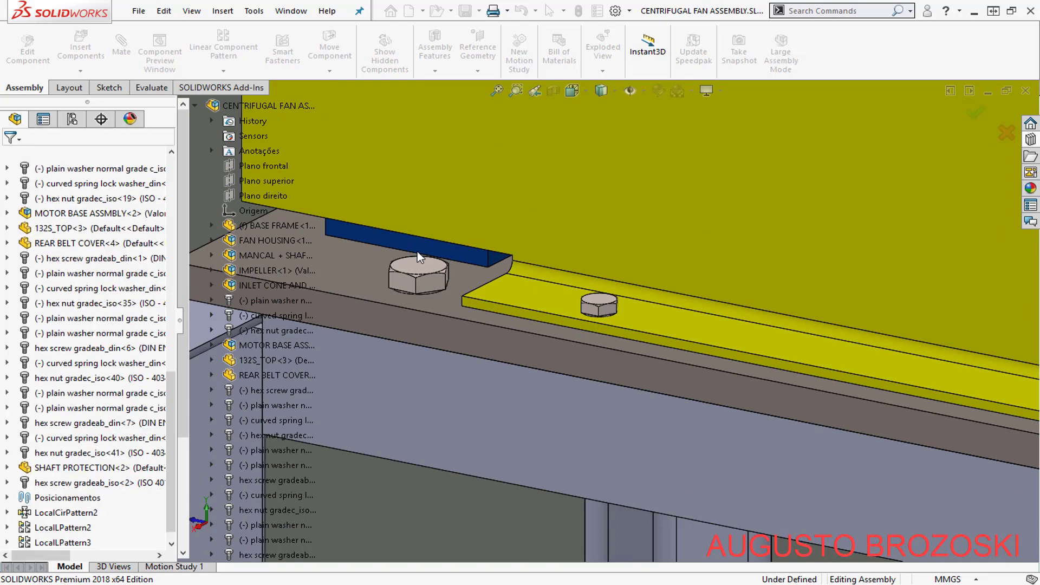
- Insert one M6 Hex Nut Grade C ISO 4034 from the Toolbox's Hex Nuts, placing it freely above the rear belt cover
scroll(558, 313, "up", 3)
scroll(558, 314, "up", 4)
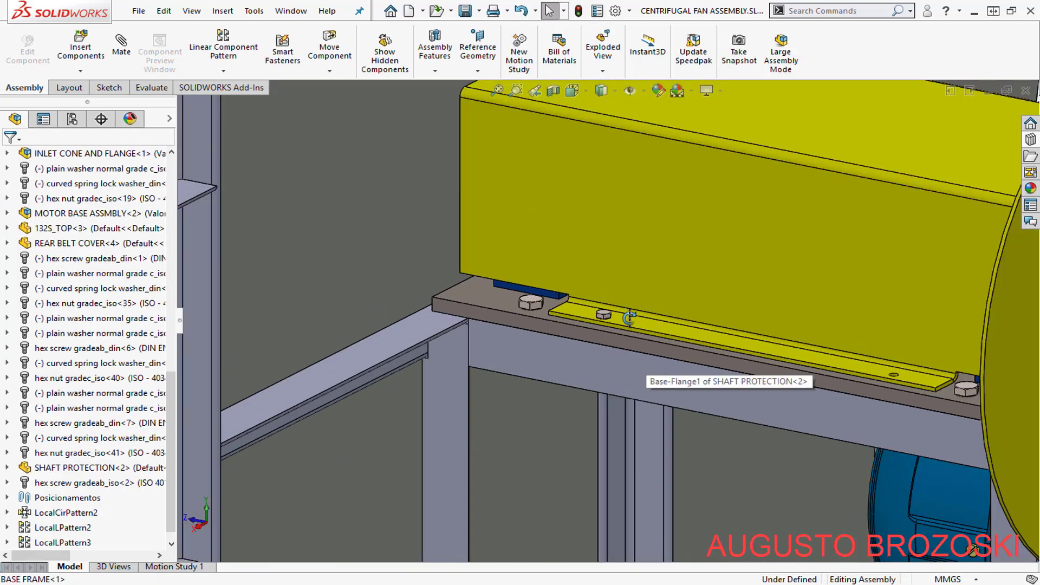
middle_click_drag(651, 356, 590, 245)
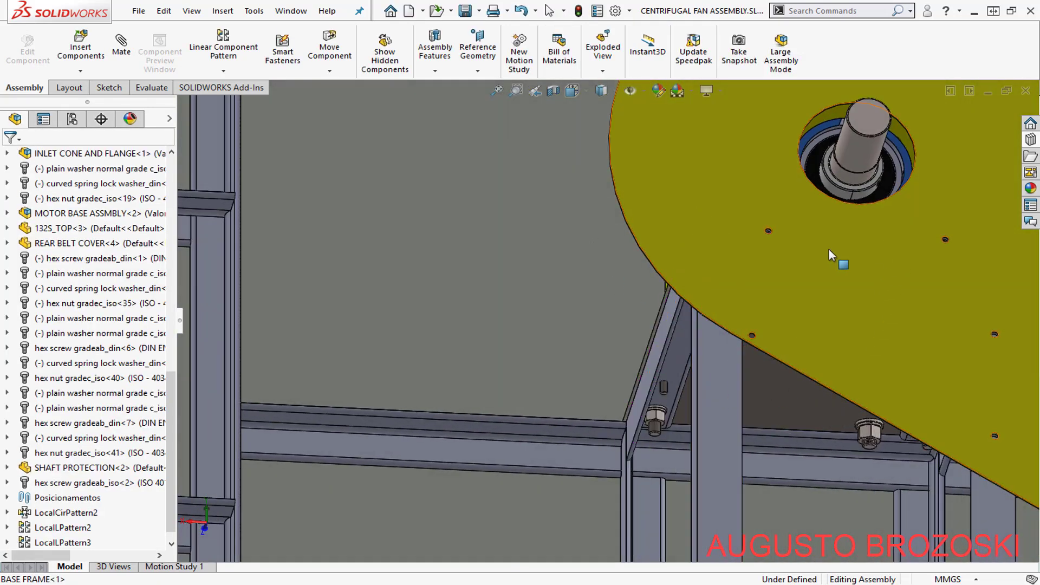
left_click(1029, 140)
scroll(683, 249, "up", 6)
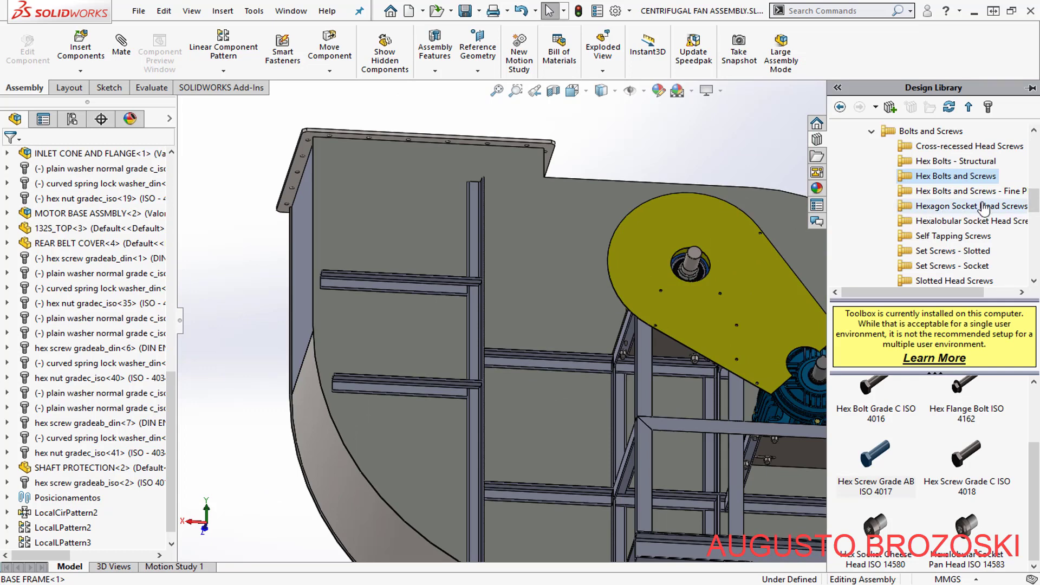
left_click(872, 133)
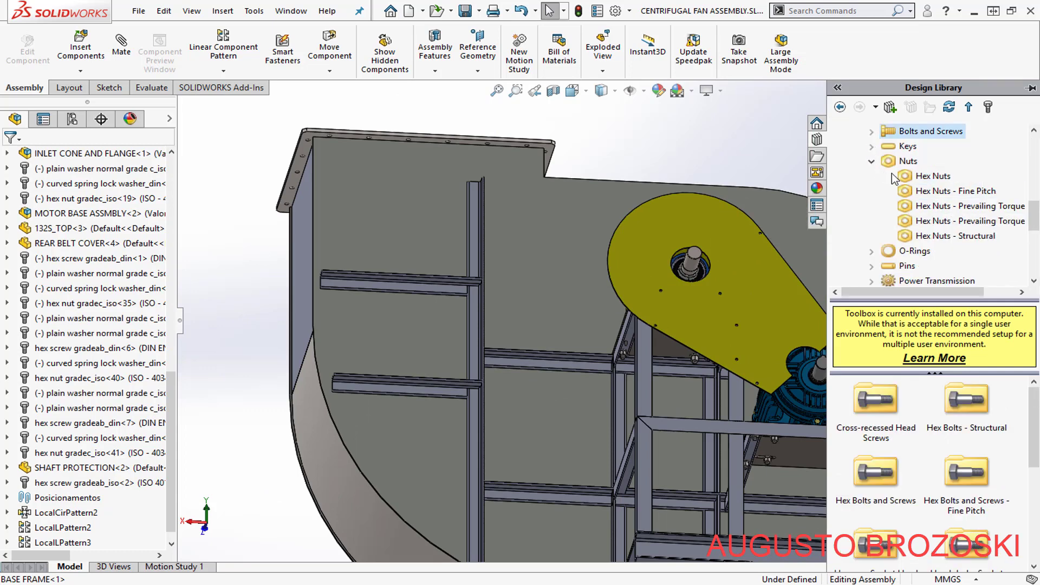
left_click(924, 177)
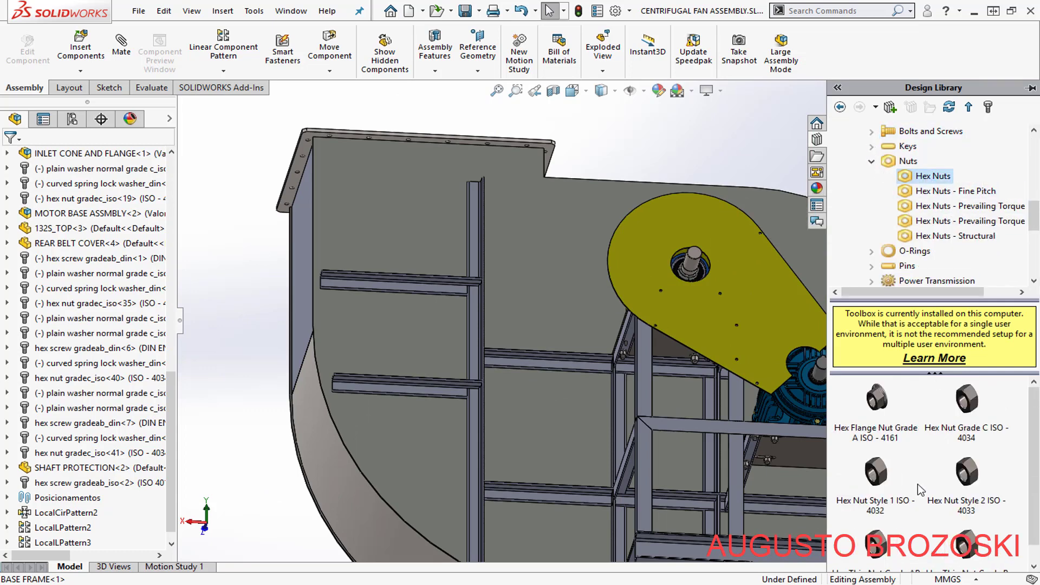
left_click_drag(972, 406, 713, 145)
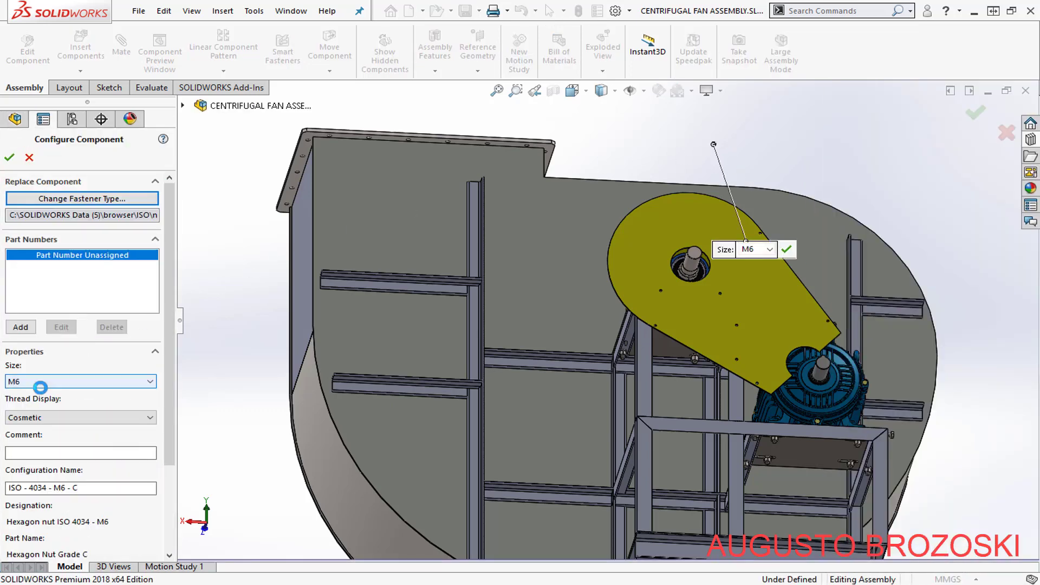
left_click(9, 157)
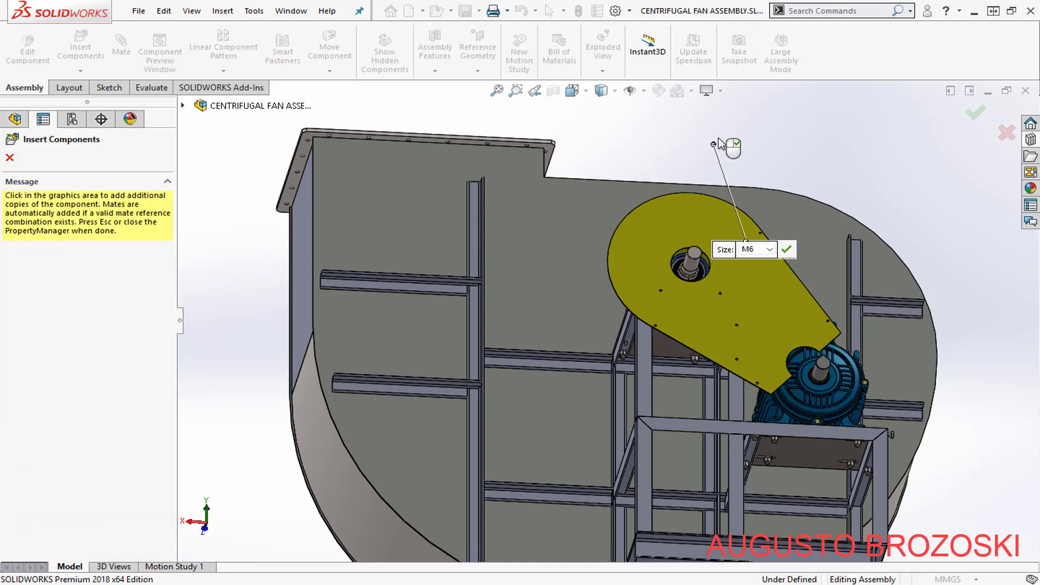
scroll(723, 147, "down", 10)
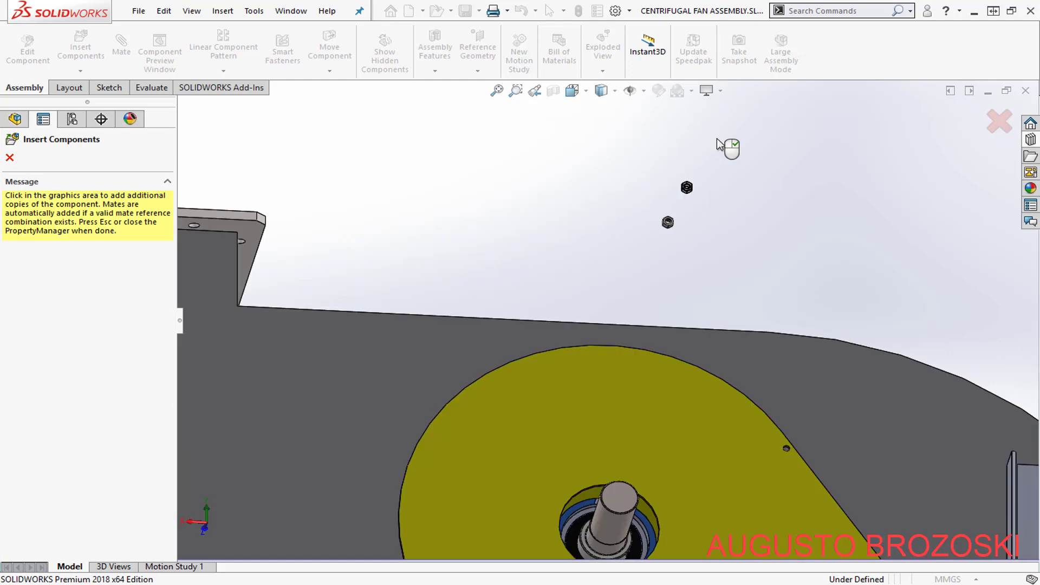
scroll(636, 250, "down", 3)
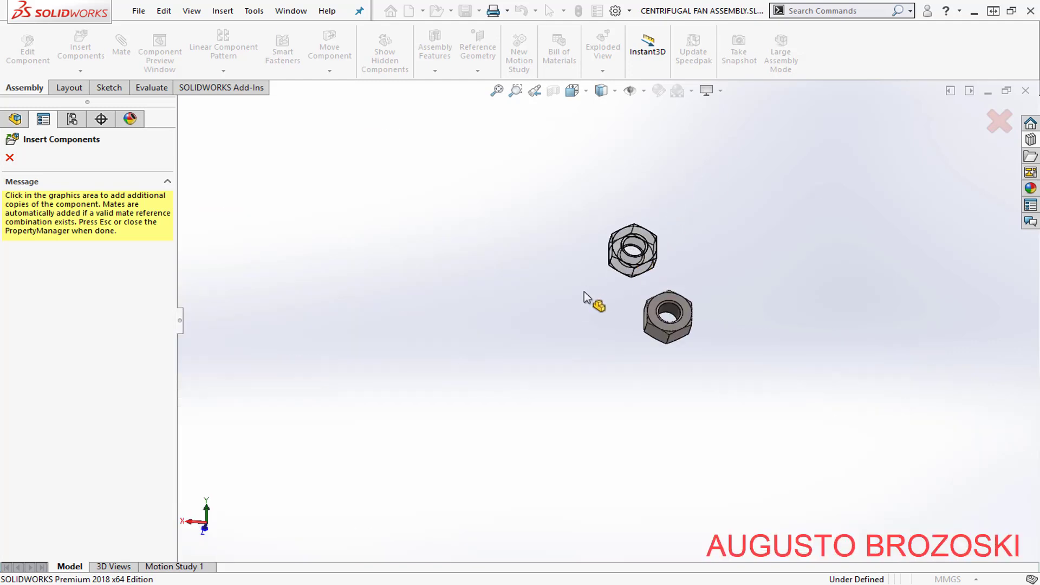
key("Escape")
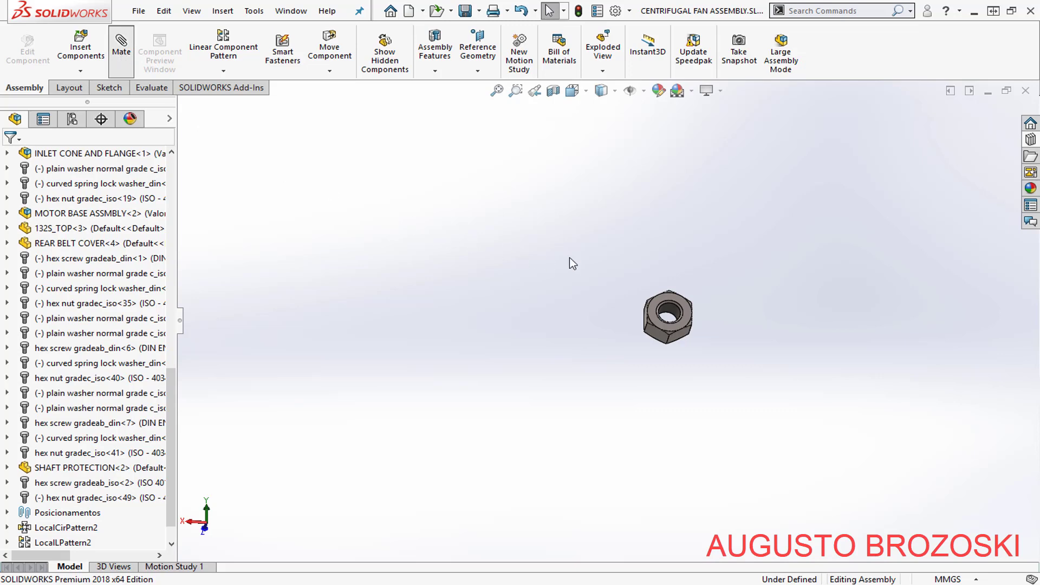
- Start a mate for the M6 hex nut with its threaded bore as the first reference, and locate the screw's end under the bearing base plate
scroll(687, 308, "down", 4)
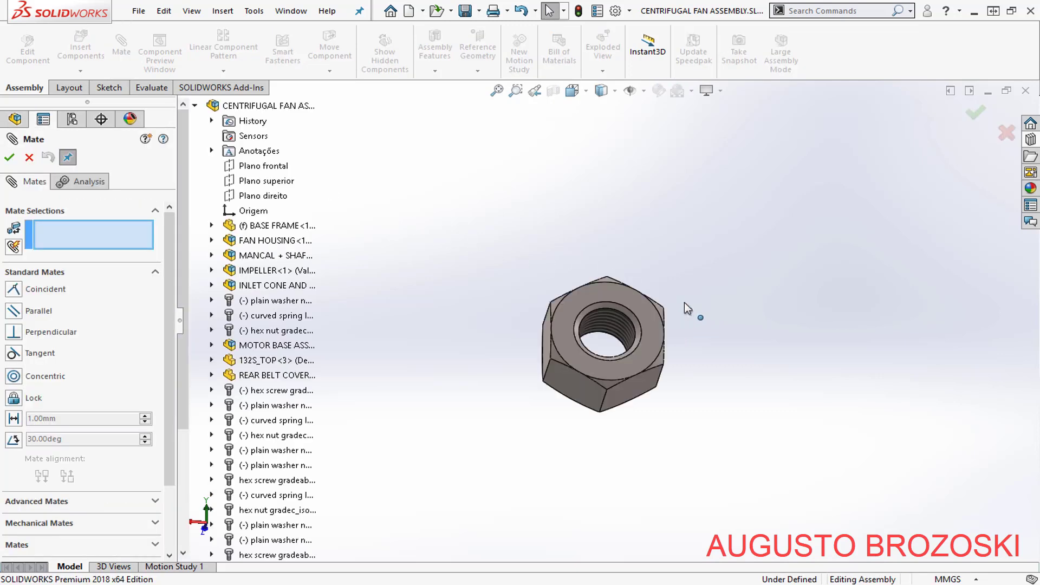
scroll(687, 308, "down", 3)
left_click(538, 330)
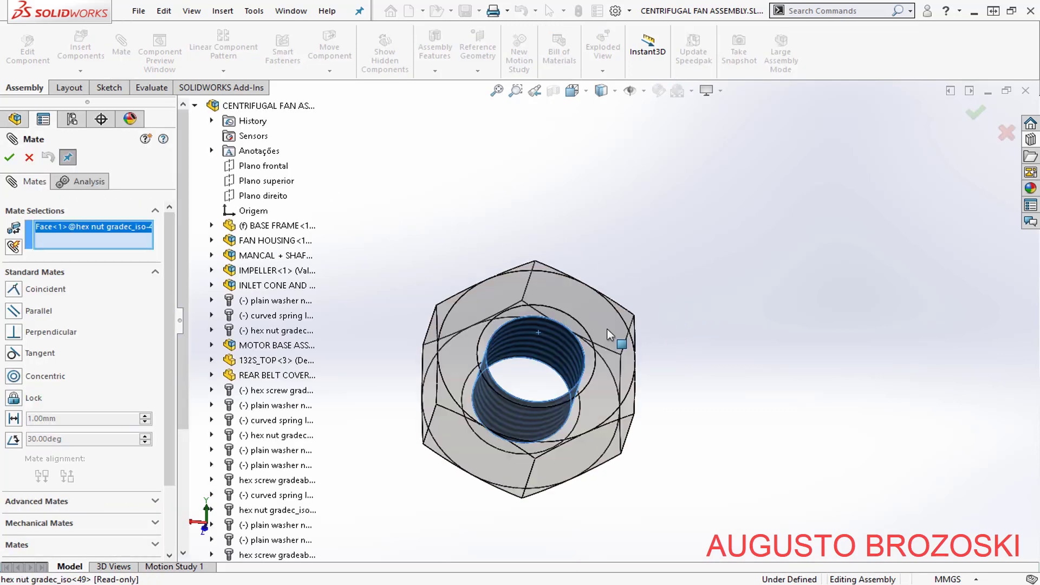
scroll(693, 269, "up", 6)
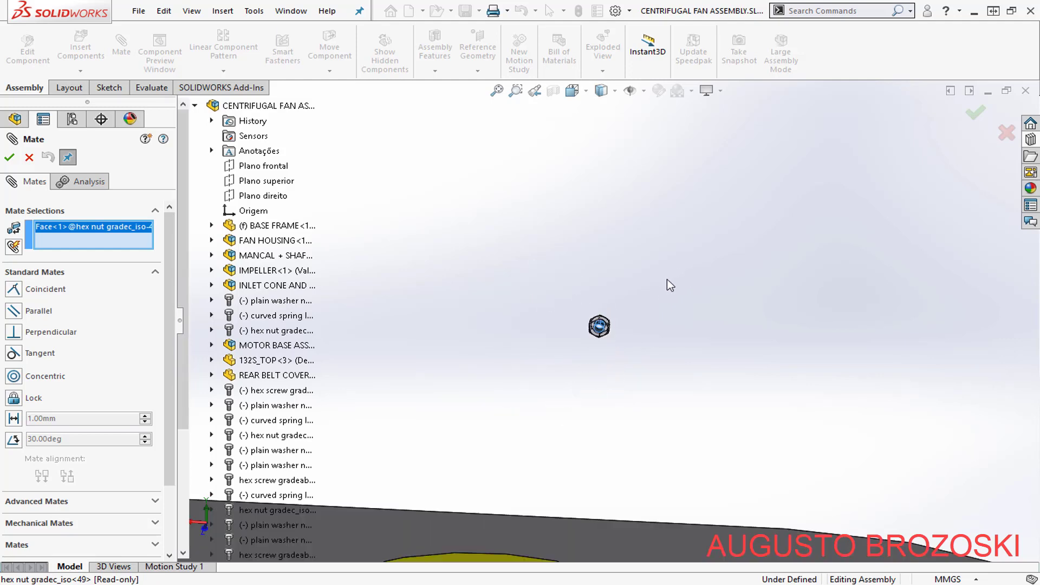
scroll(668, 282, "up", 6)
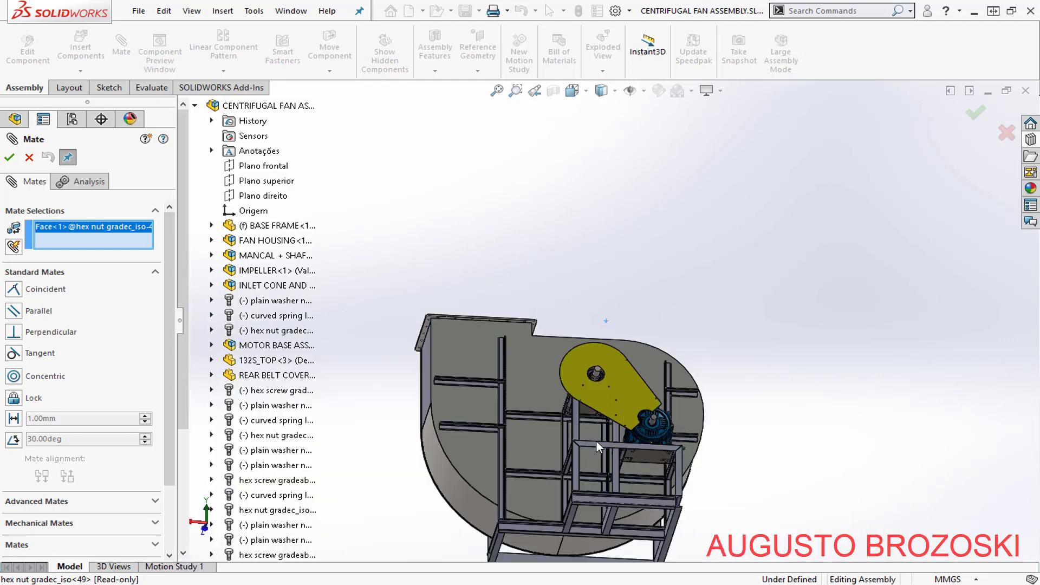
scroll(580, 417, "down", 8)
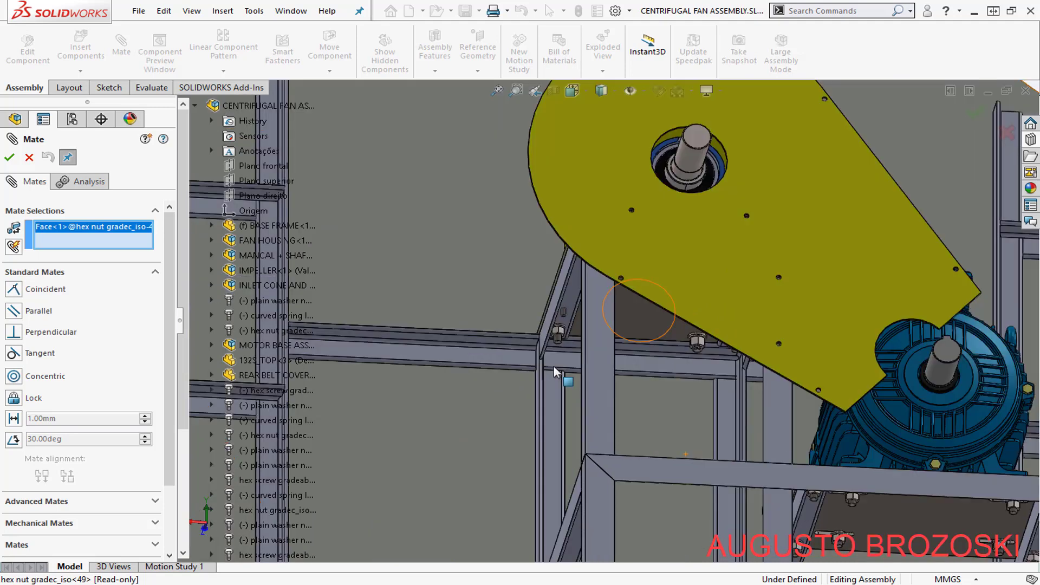
- Mate the loose hex nut concentric with the threaded shank of the small hex screw under the shaft base
scroll(577, 307, "down", 8)
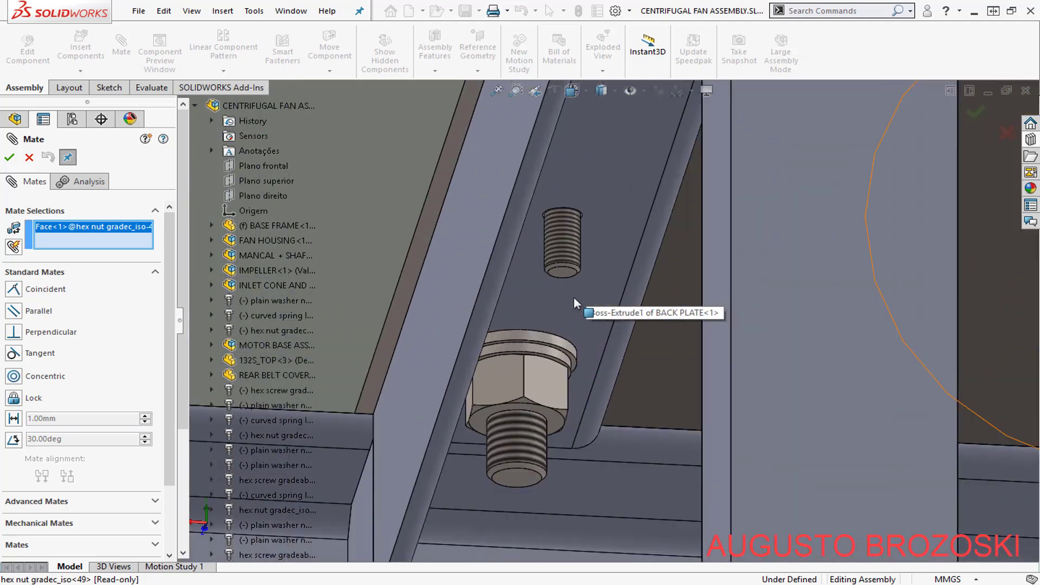
left_click(570, 258)
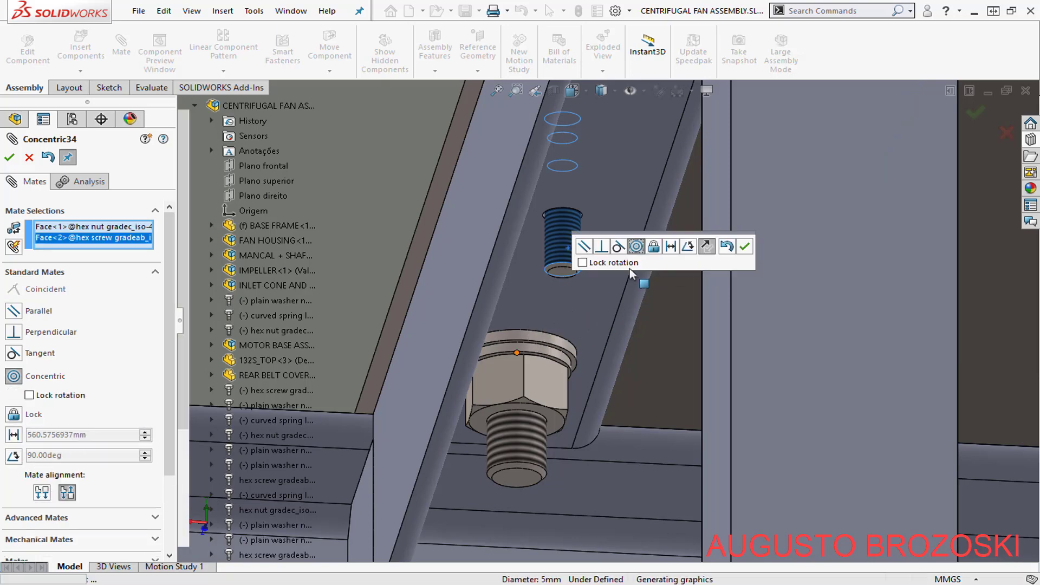
left_click(744, 247)
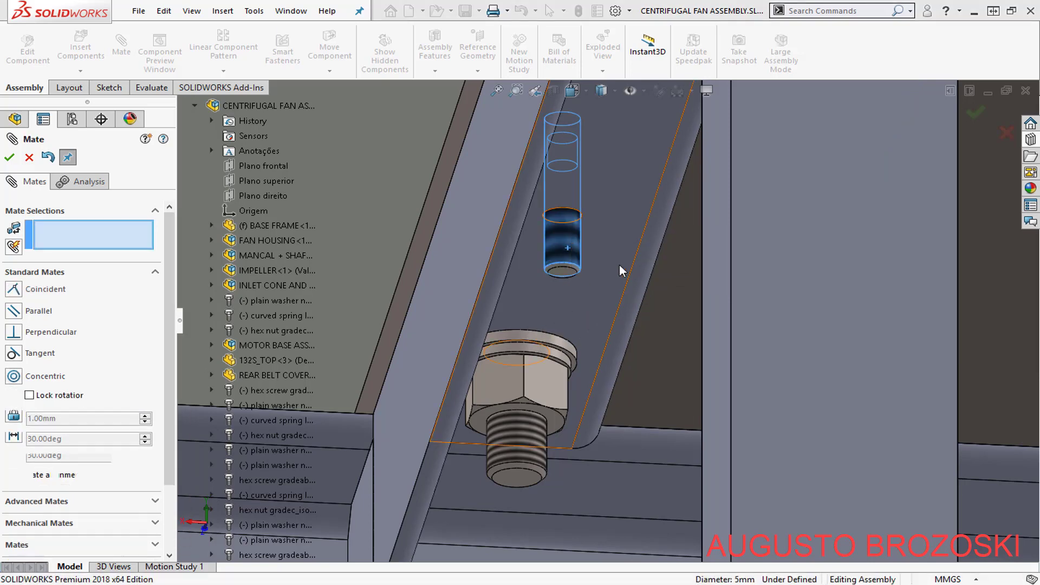
- Inspect the belt cover and support frame from above and below, and leave the Mate command
scroll(563, 320, "up", 10)
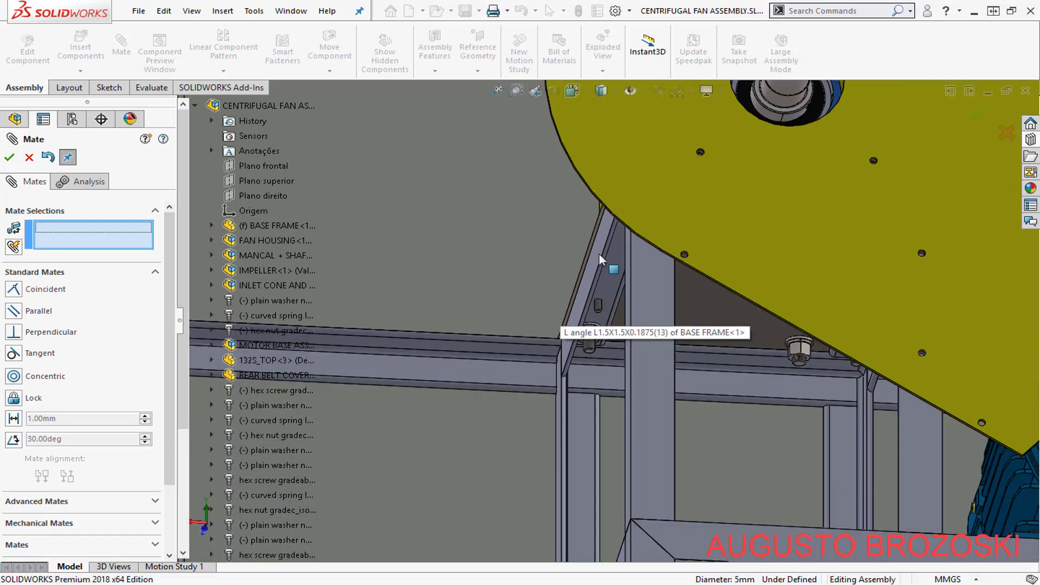
scroll(613, 226, "up", 6)
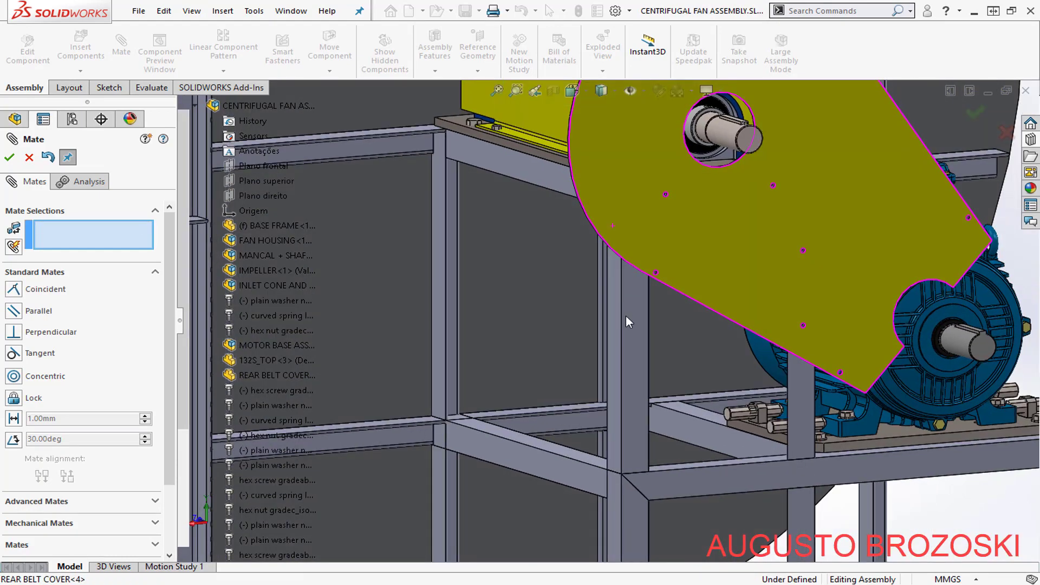
scroll(616, 300, "up", 8)
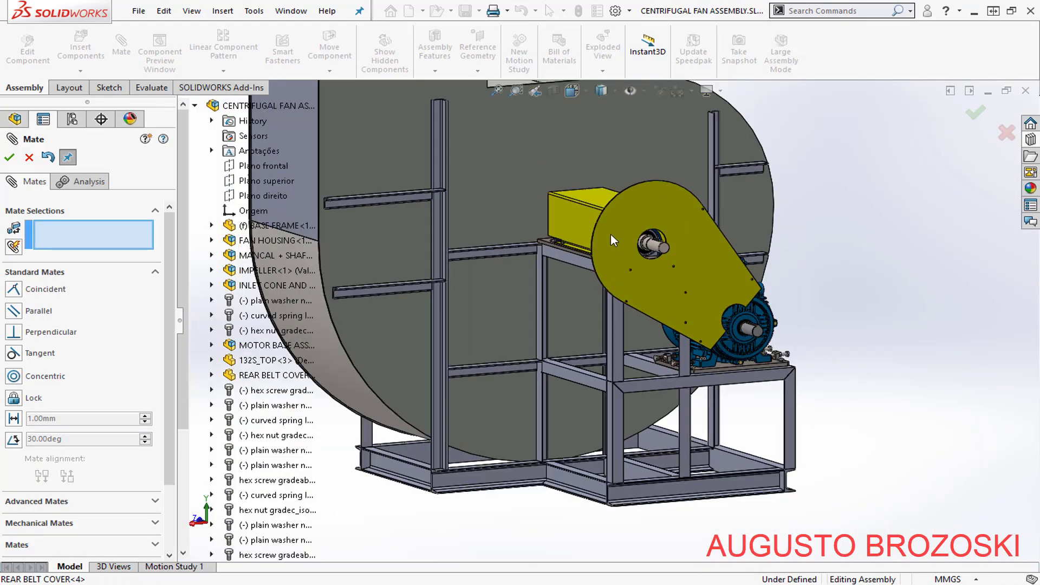
scroll(617, 227, "down", 8)
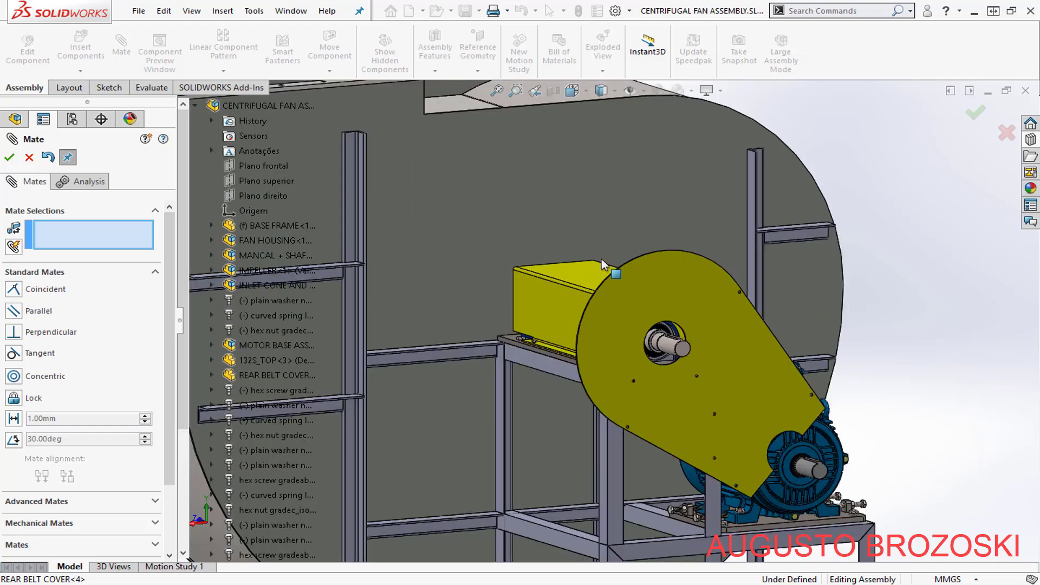
scroll(600, 360, "up", 4)
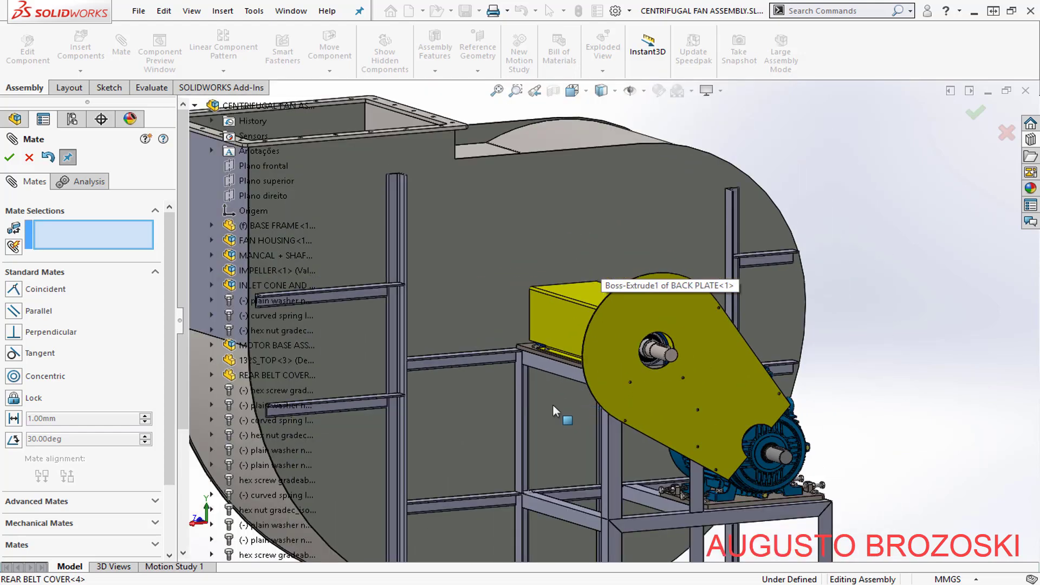
middle_click_drag(575, 374, 582, 283)
scroll(564, 272, "up", 3)
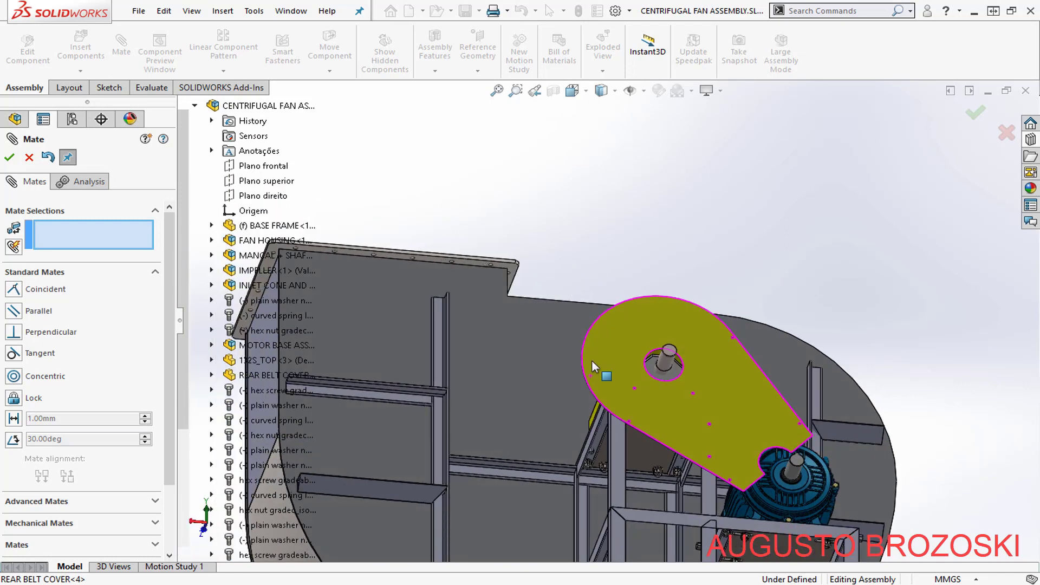
scroll(602, 390, "up", 5)
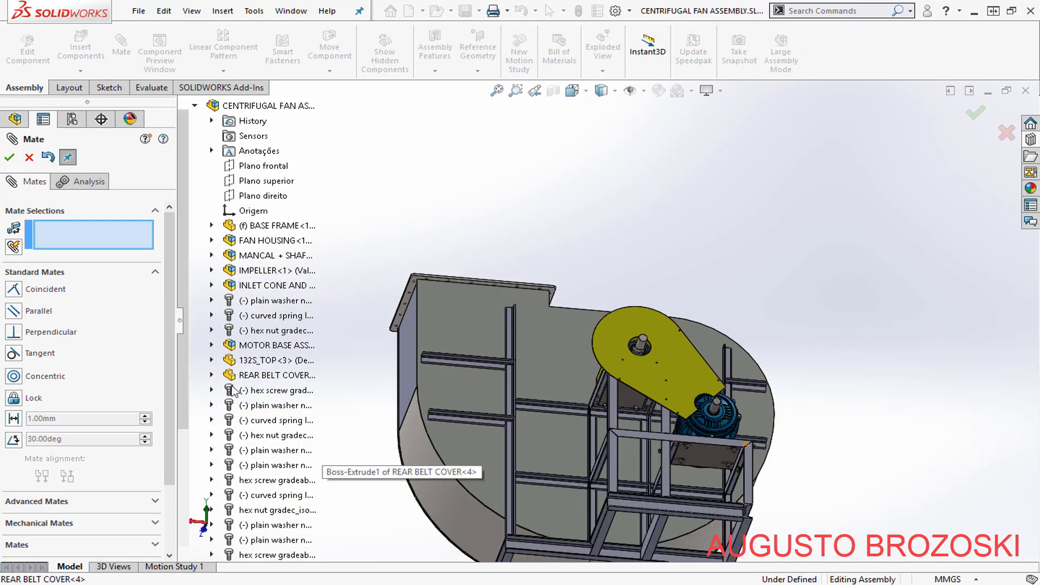
left_click(29, 158)
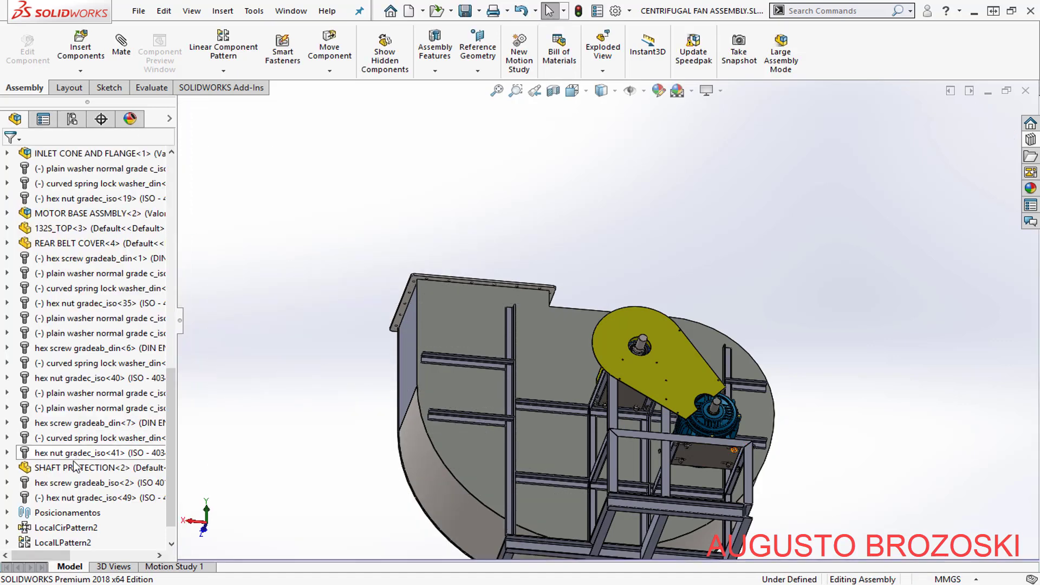
- Select the ISO 4034 M6 hex nut and examine the area around its screw from above and below the frame
left_click(78, 501)
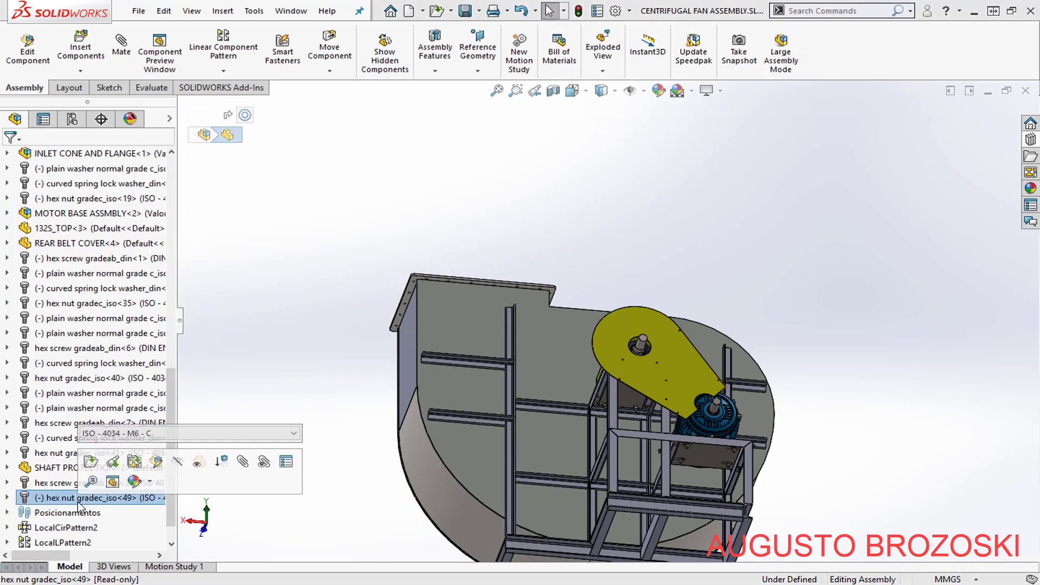
left_click(335, 450)
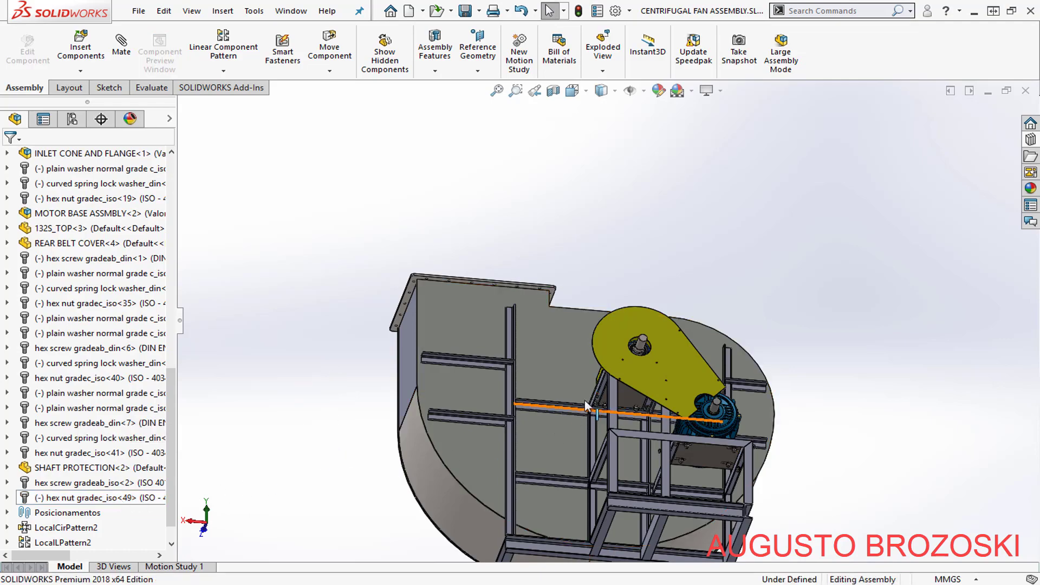
middle_click_drag(584, 401, 615, 418)
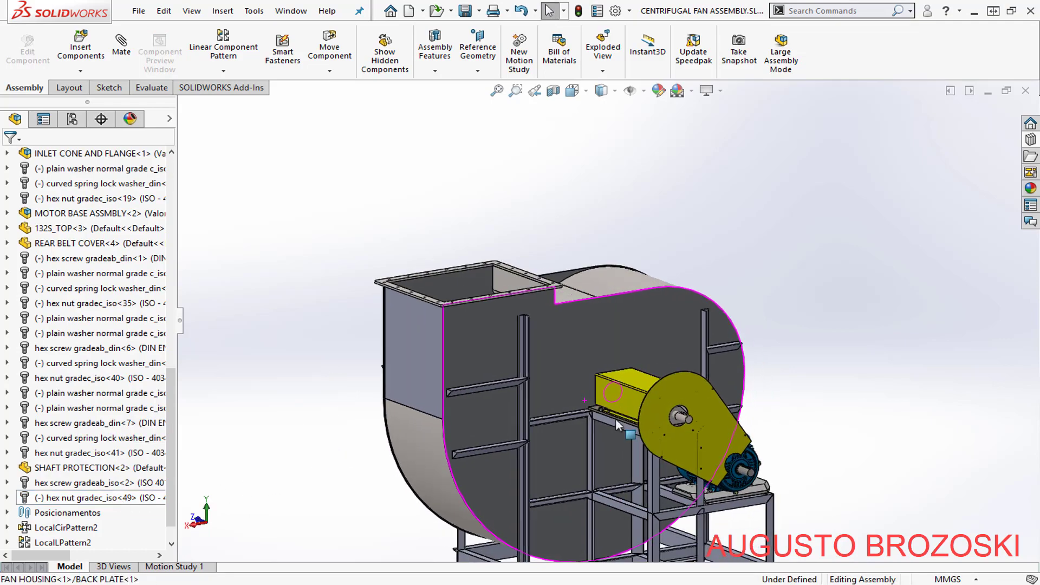
scroll(613, 415, "down", 6)
scroll(612, 413, "down", 4)
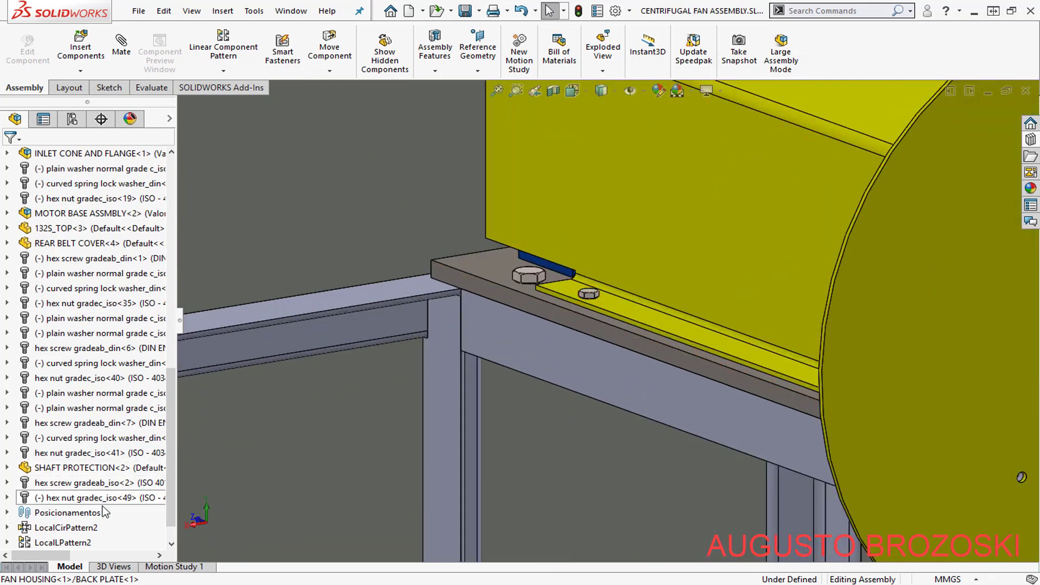
middle_click_drag(638, 348, 572, 233)
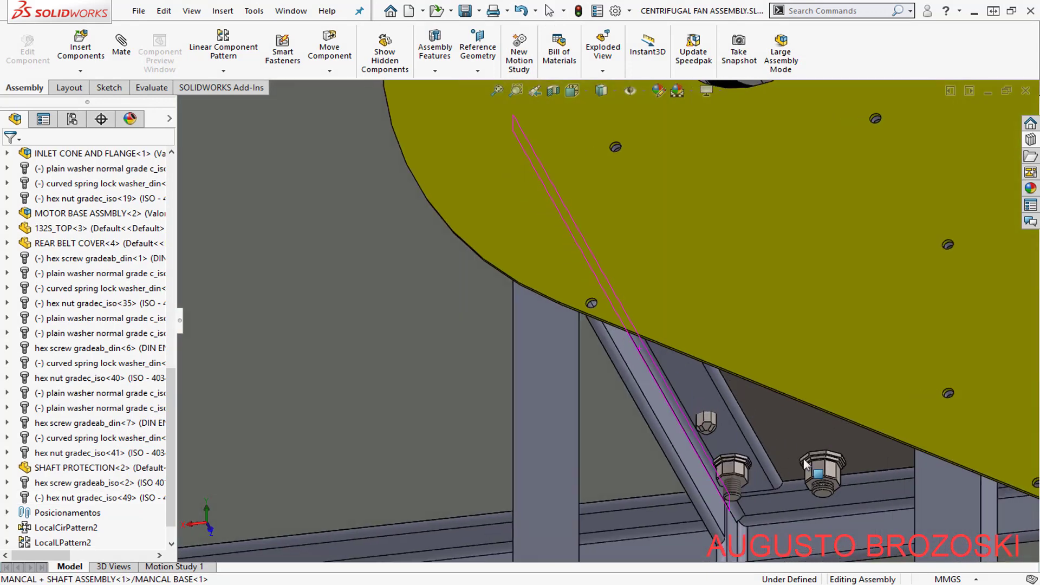
scroll(819, 472, "down", 5)
scroll(598, 401, "down", 1)
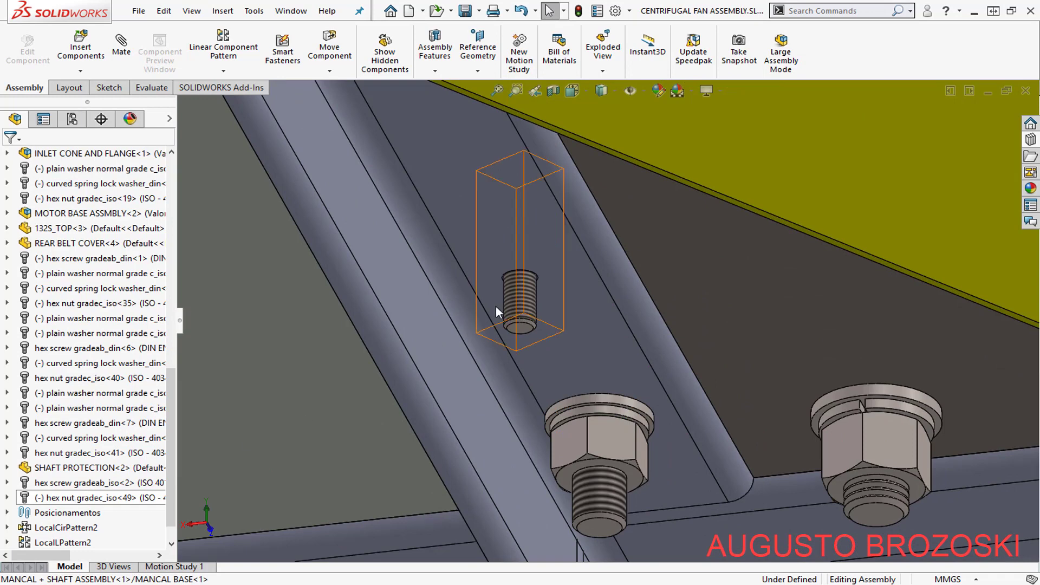
scroll(577, 320, "up", 1)
scroll(579, 323, "up", 2)
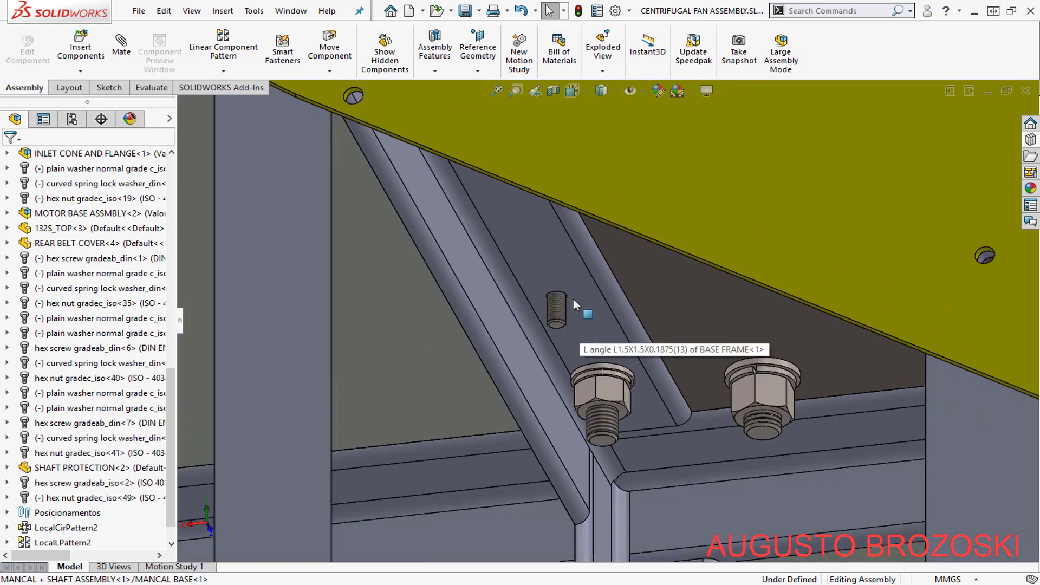
- Locate the M6 hex nut in the assembly and hide the MANCAL BASE plate that covers it
left_click(107, 506)
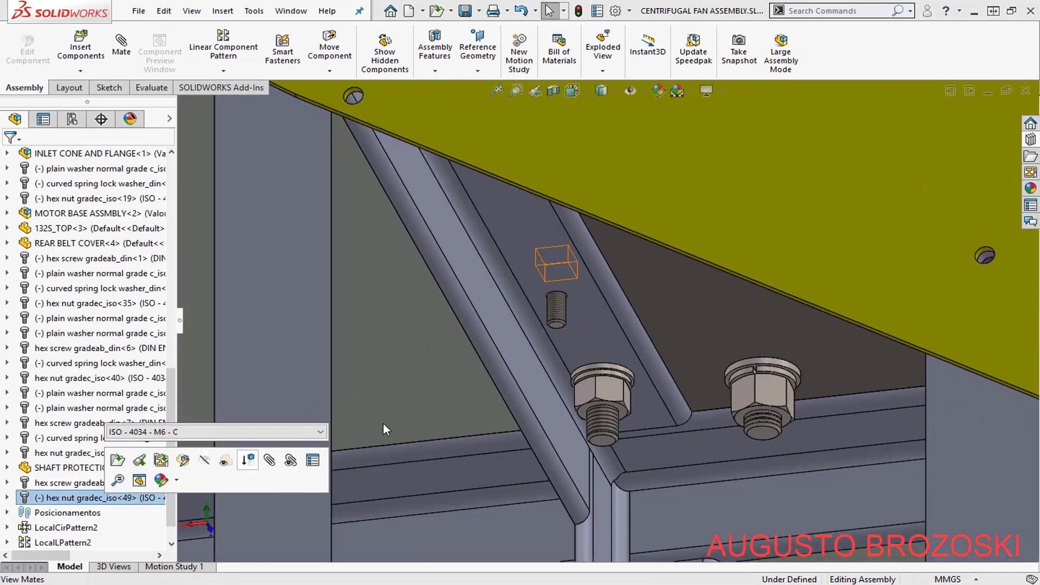
scroll(508, 328, "up", 1)
scroll(508, 328, "up", 1)
middle_click_drag(509, 329, 556, 379)
scroll(704, 404, "up", 3)
middle_click_drag(738, 402, 729, 486)
scroll(711, 466, "down", 4)
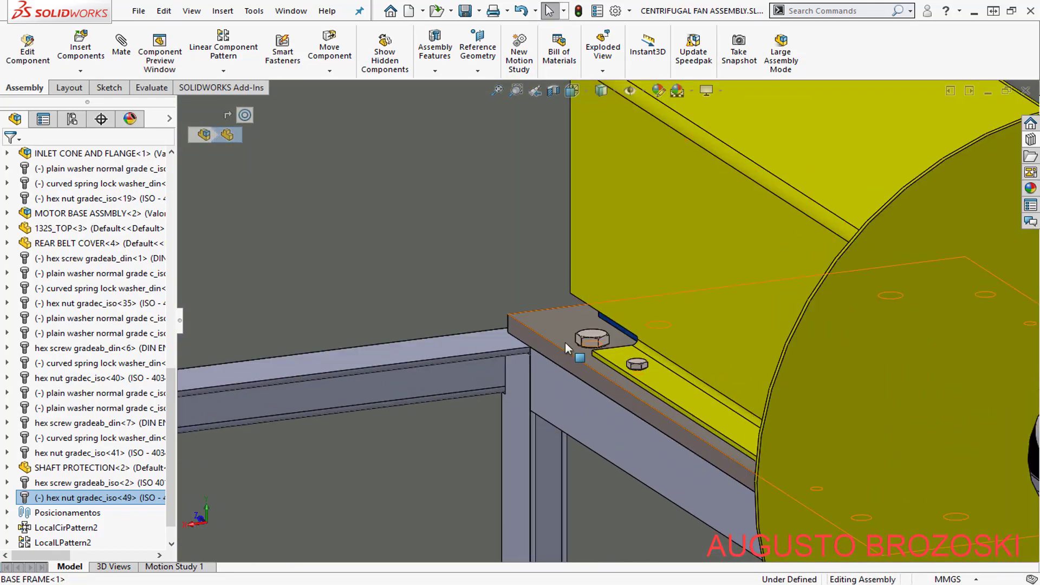
left_click(564, 342)
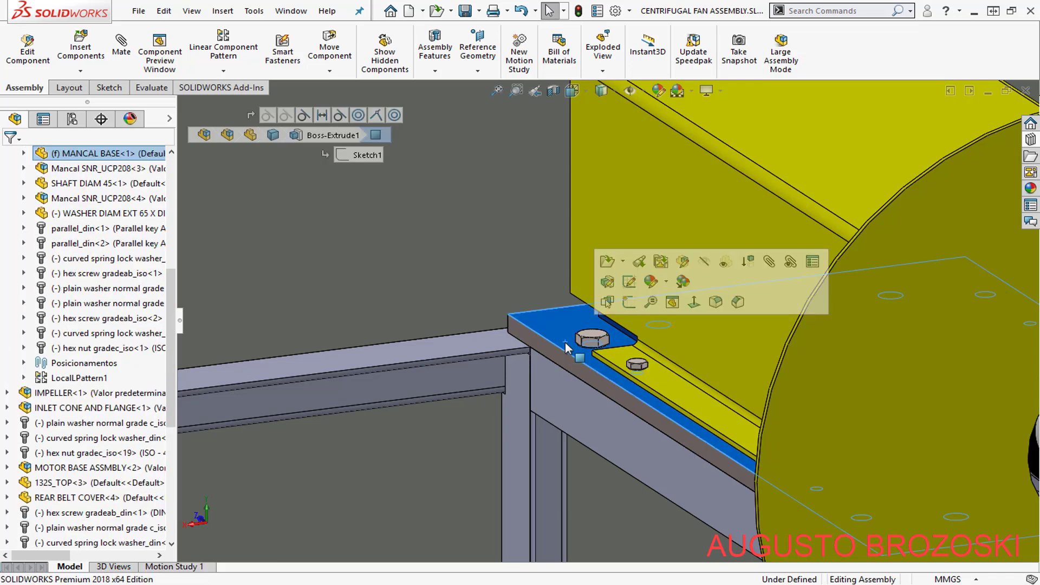
left_click(704, 262)
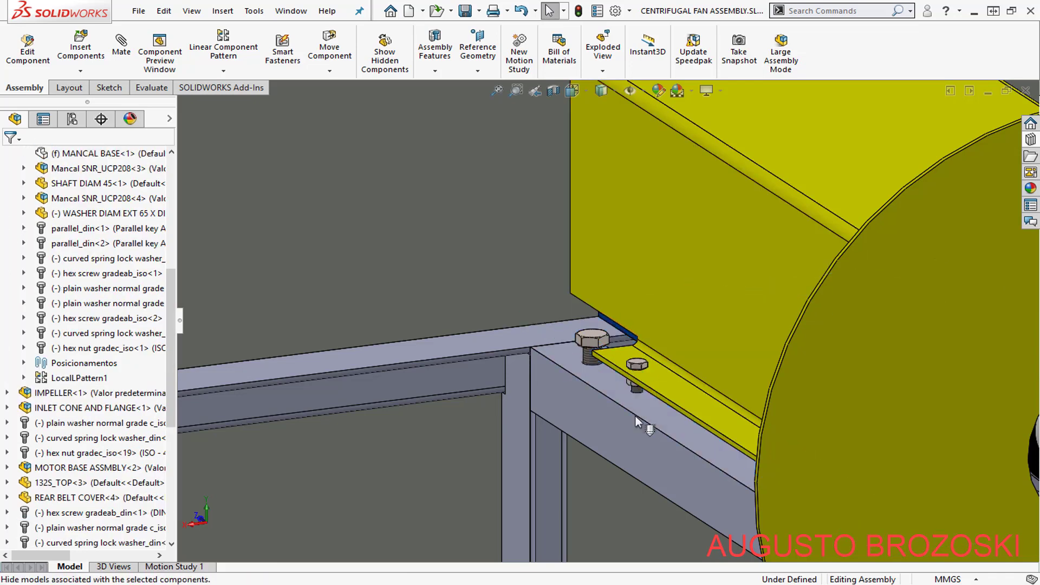
- Move the M6 hex nut down along the screw axis, off the screw thread
middle_click(644, 398)
middle_click_drag(645, 399, 660, 352)
scroll(639, 391, "down", 3)
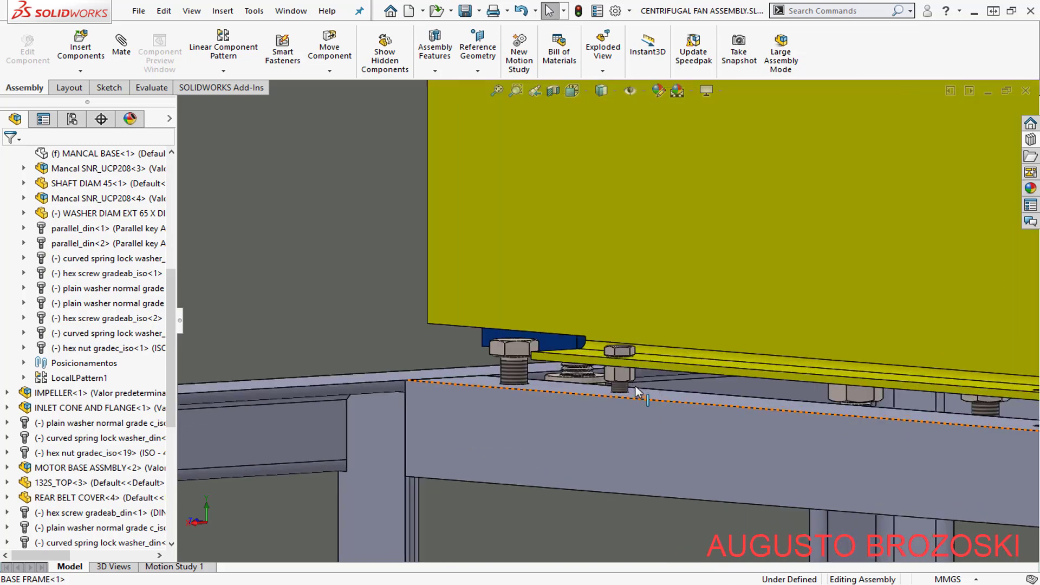
left_click(610, 369)
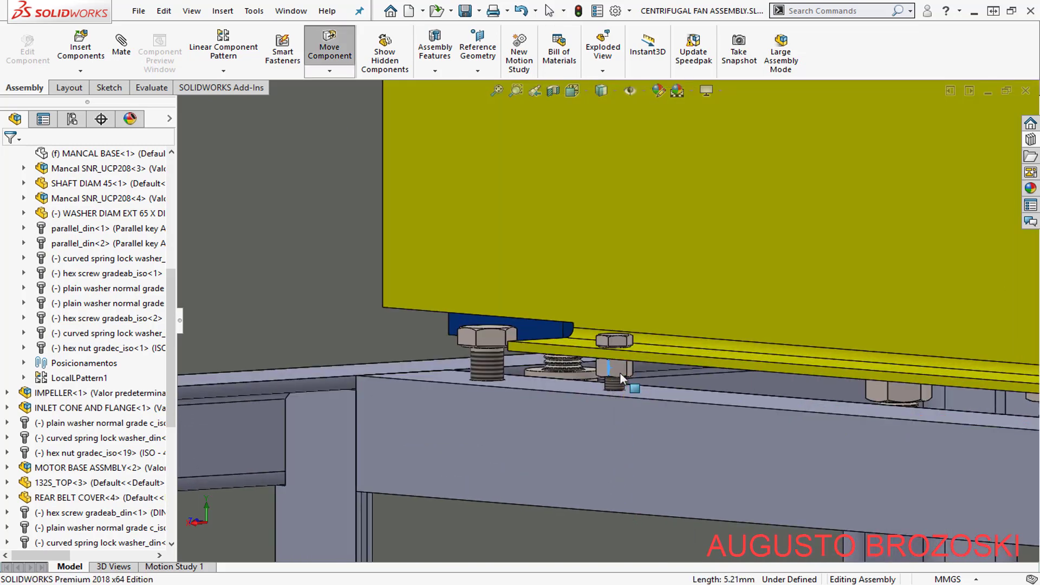
left_click(622, 372)
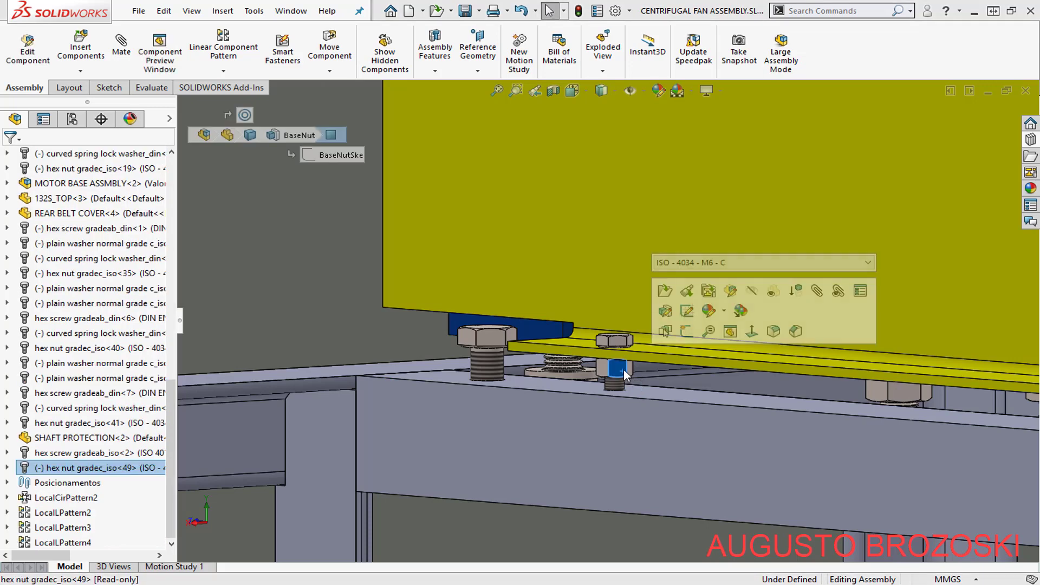
key("Tab")
left_click_drag(629, 552, 622, 540)
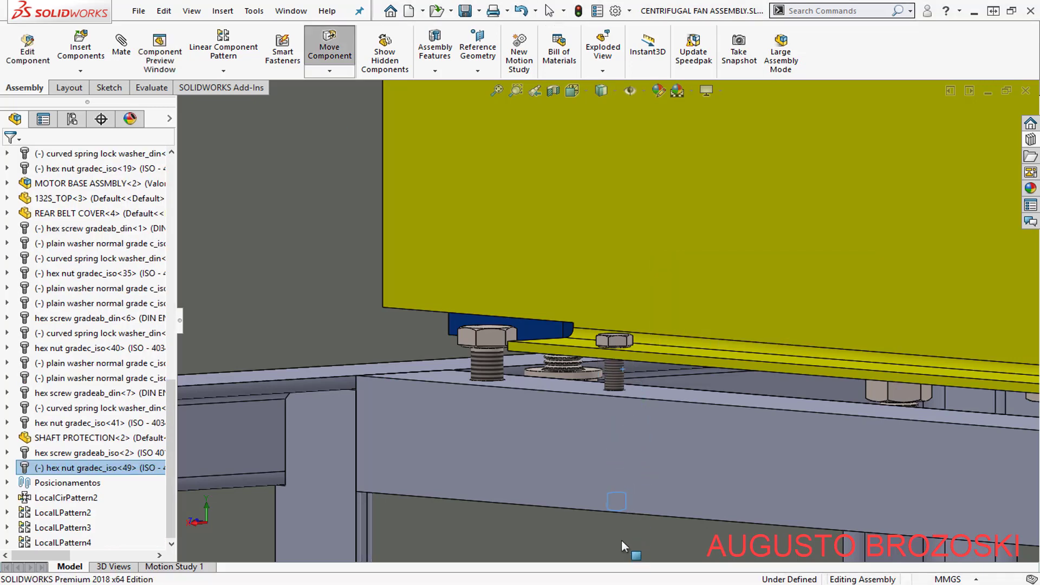
- Move the hex nut further down its axis, clear of the neighbouring bolt and nut below the frame
middle_click_drag(551, 405, 512, 322)
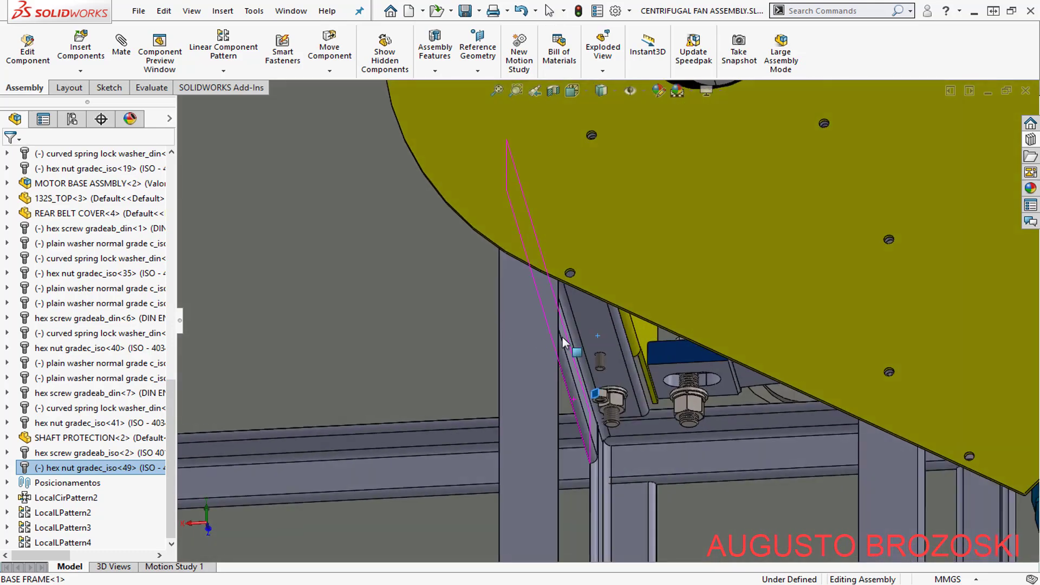
scroll(598, 388, "down", 5)
scroll(578, 414, "down", 4)
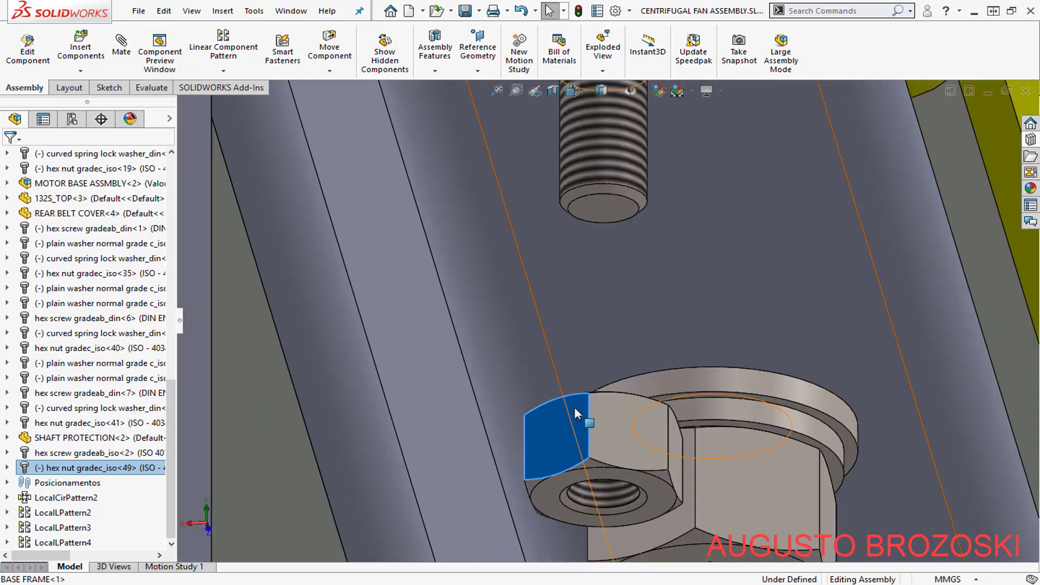
scroll(564, 400, "up", 5)
middle_click_drag(561, 404, 554, 407)
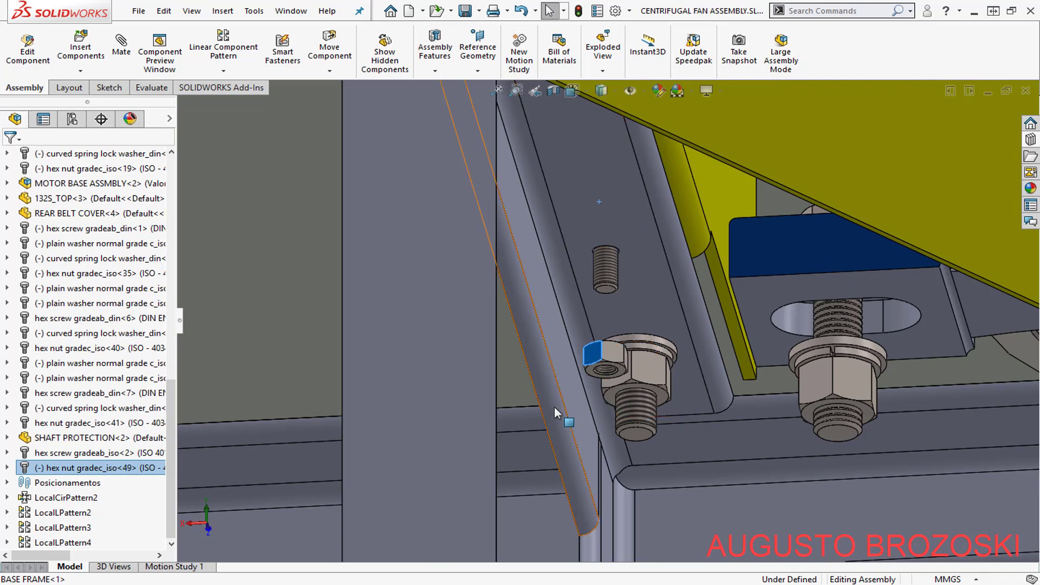
key("Escape")
middle_click(608, 375)
middle_click_drag(608, 375, 613, 353)
left_click_drag(609, 355, 599, 552)
scroll(562, 449, "up", 4)
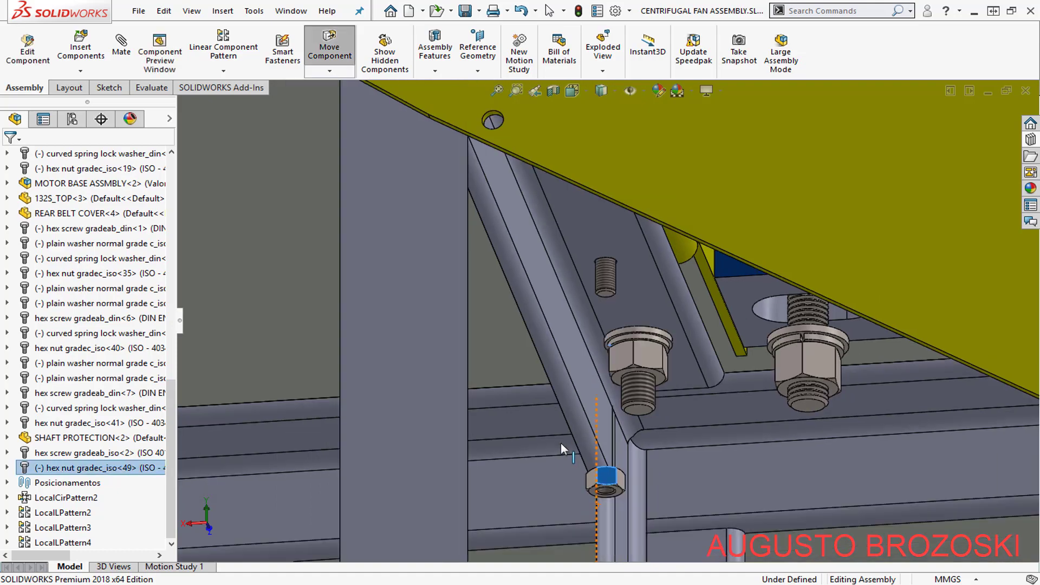
- Mate the upper face of the M6 hex nut coincident with the underside of the base frame flange around its screw
middle_click(543, 422)
middle_click_drag(543, 422, 618, 479)
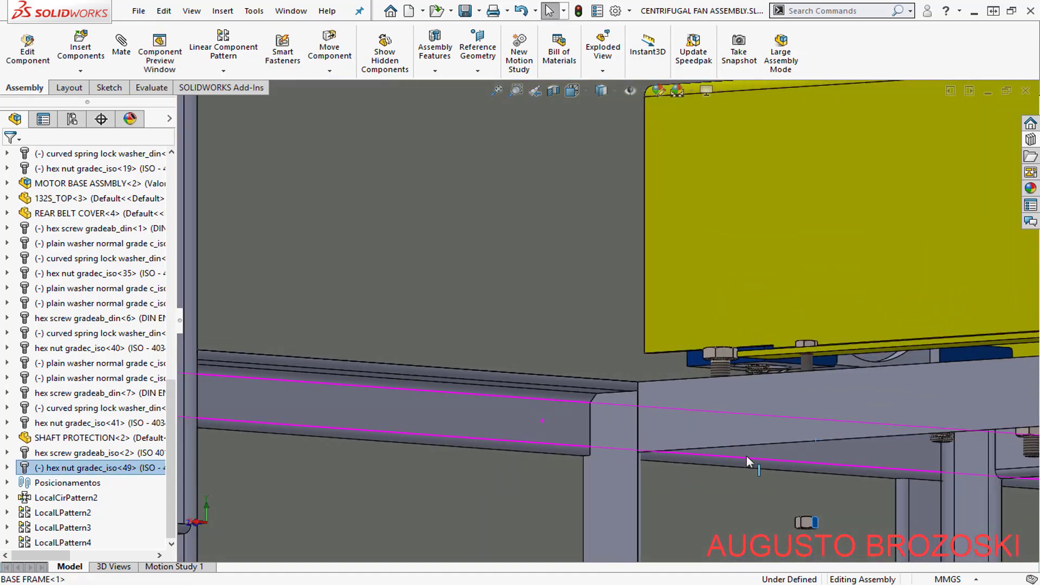
scroll(747, 456, "up", 4)
middle_click(741, 460)
middle_click_drag(740, 460, 740, 481)
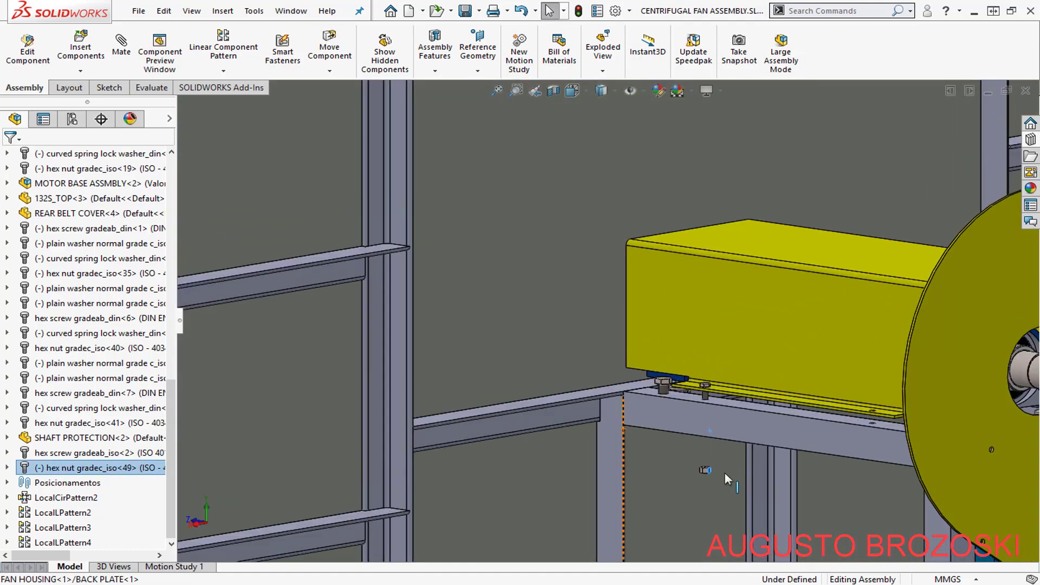
scroll(725, 473, "down", 10)
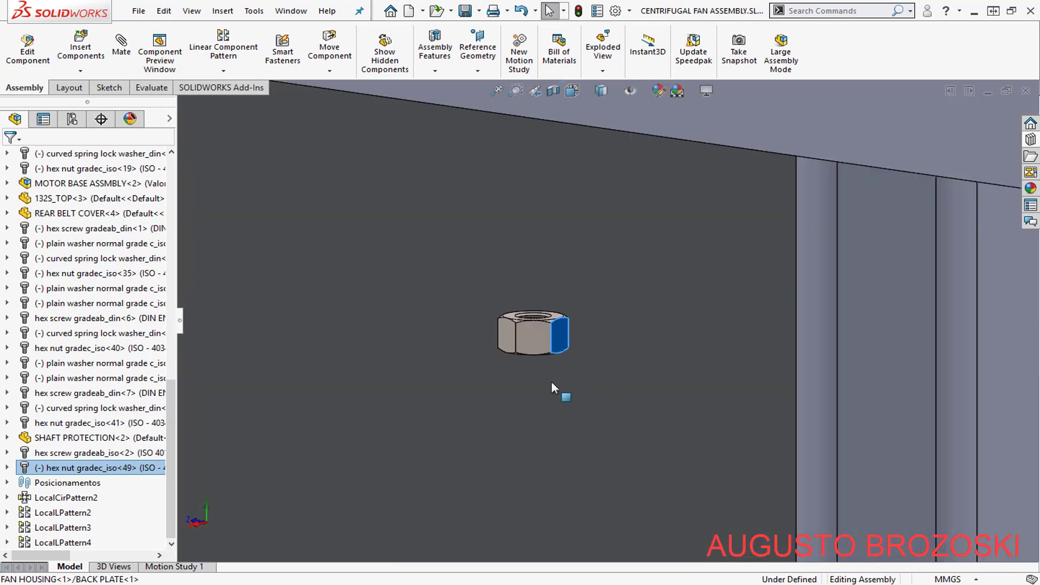
key("Escape")
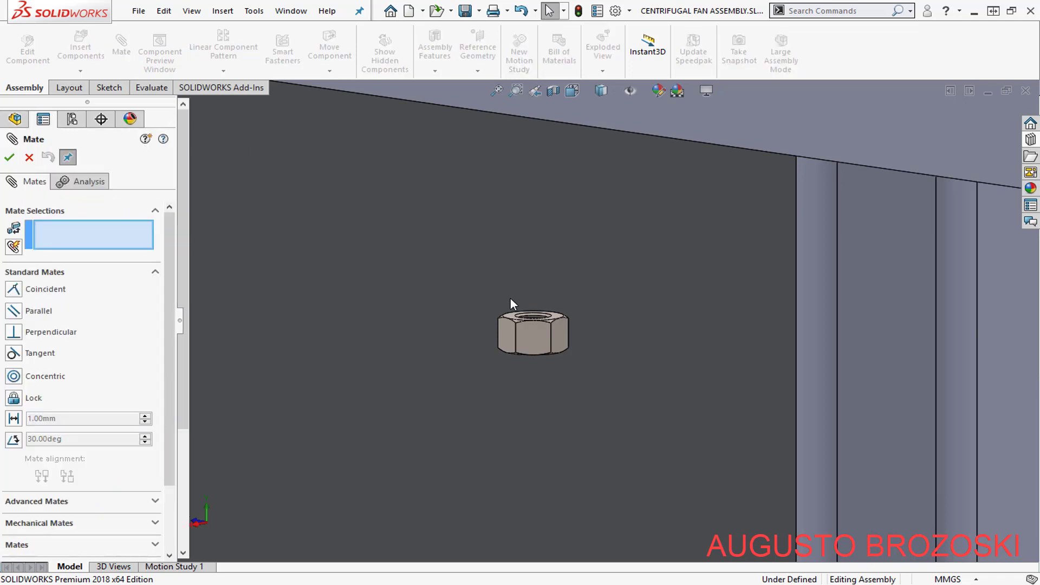
scroll(520, 307, "down", 5)
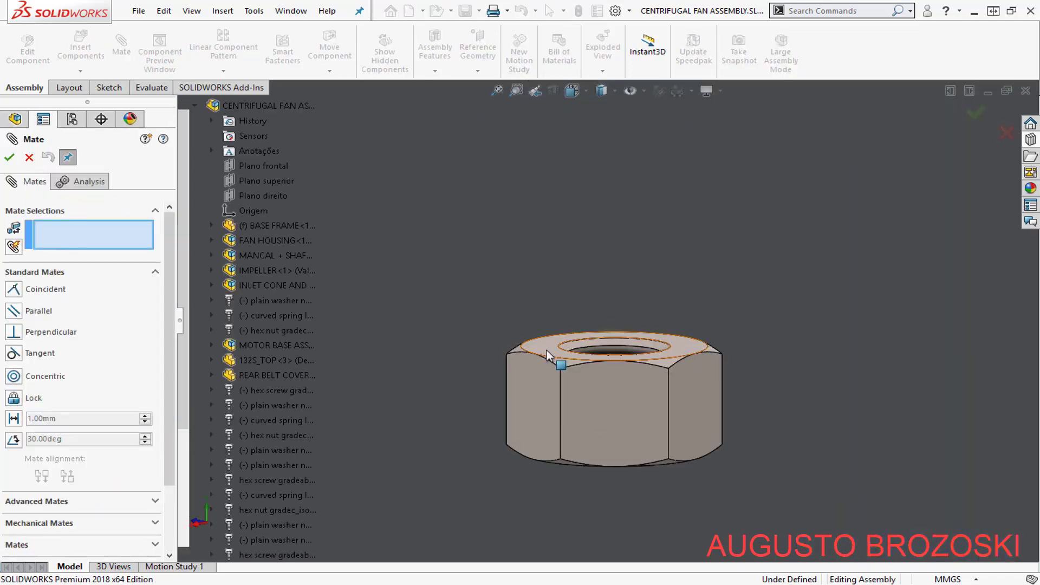
left_click(548, 349)
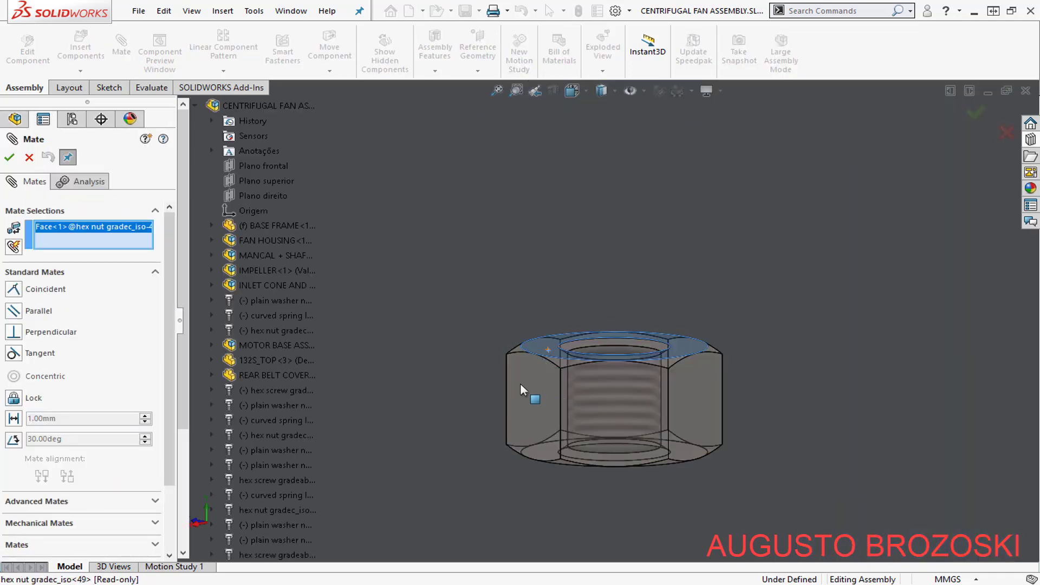
scroll(519, 379, "up", 10)
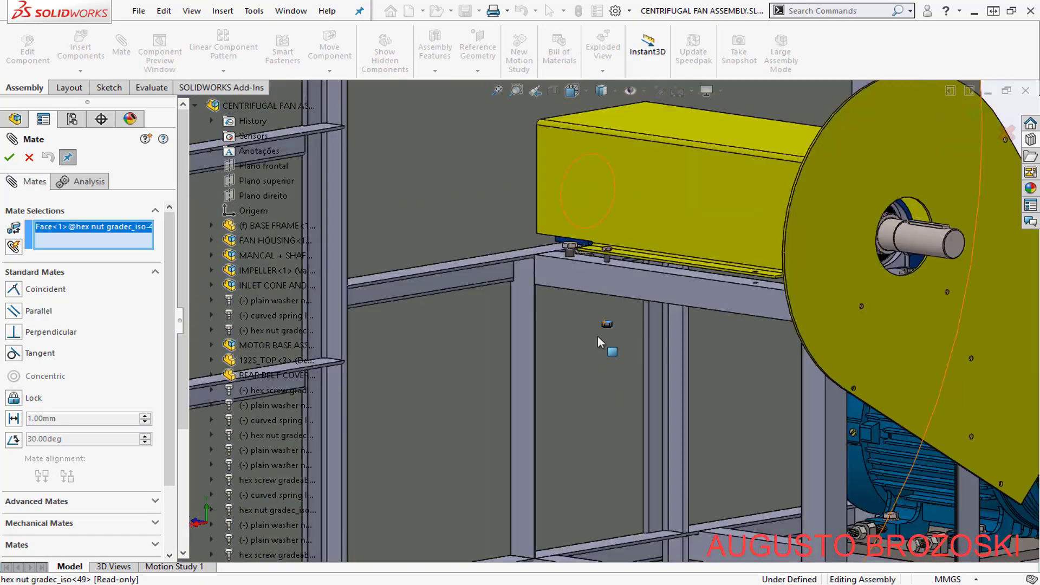
middle_click_drag(597, 336, 472, 196)
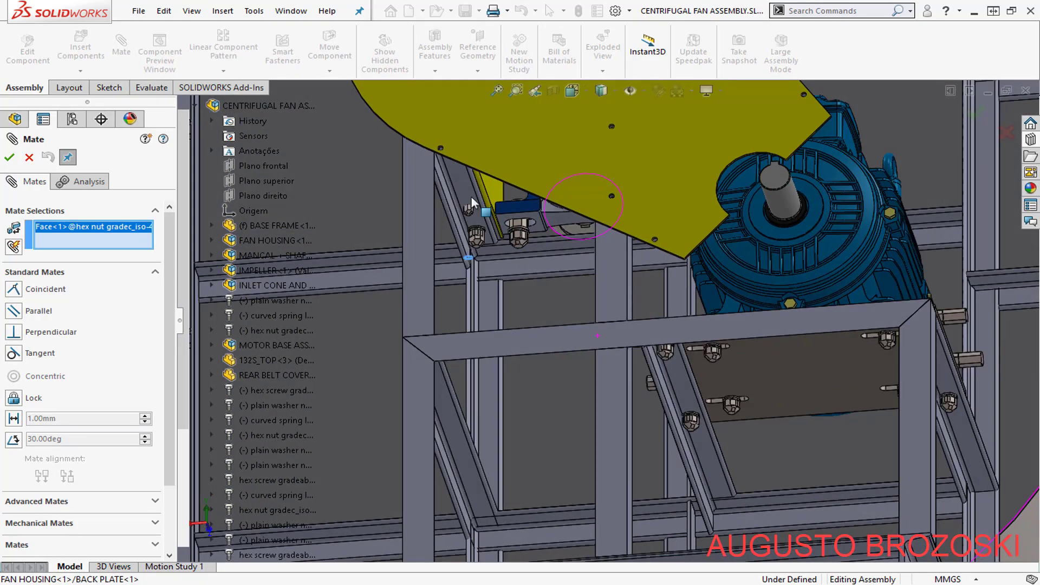
scroll(470, 195, "down", 8)
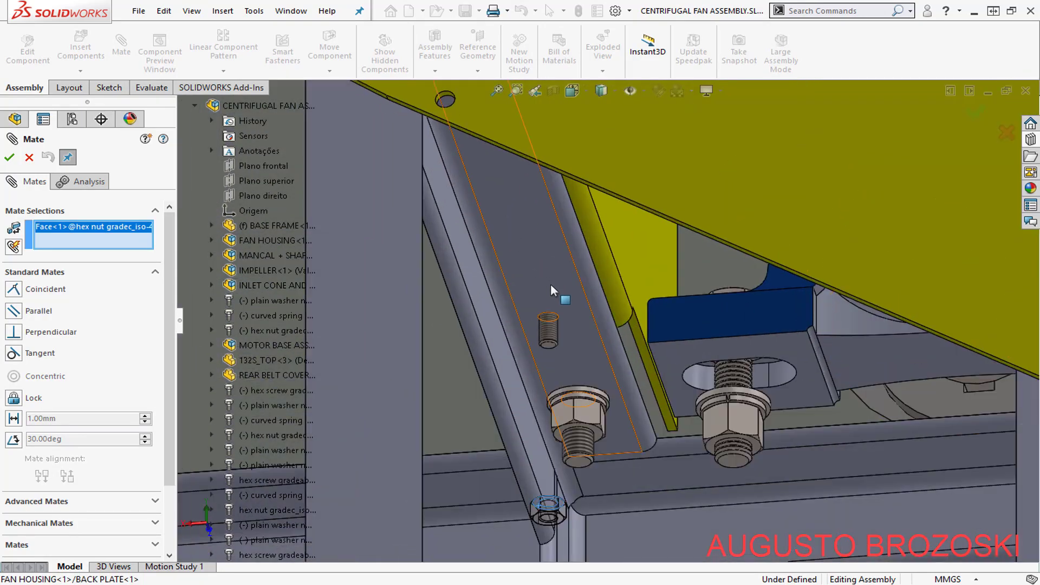
left_click(551, 285)
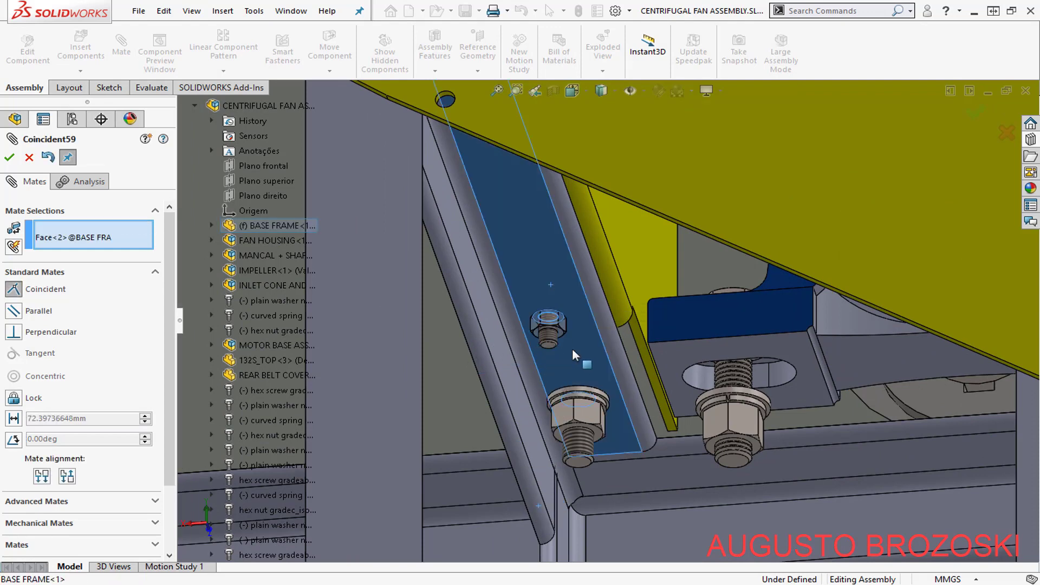
left_click(540, 349)
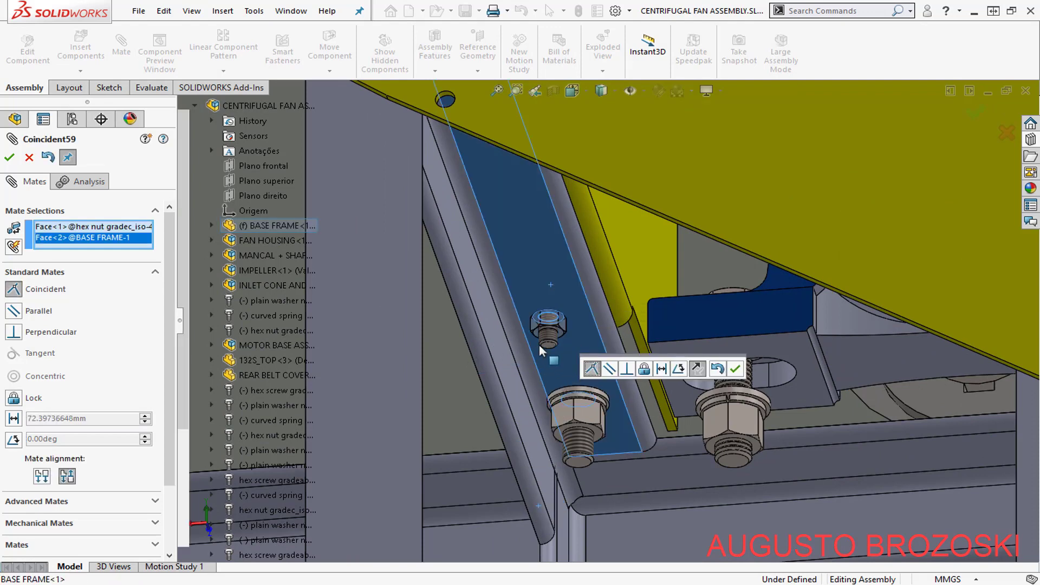
left_click(734, 369)
- Add a coincident mate between a flat side of the M6 hex nut and a flat side of its hex screw head
scroll(563, 322, "down", 5)
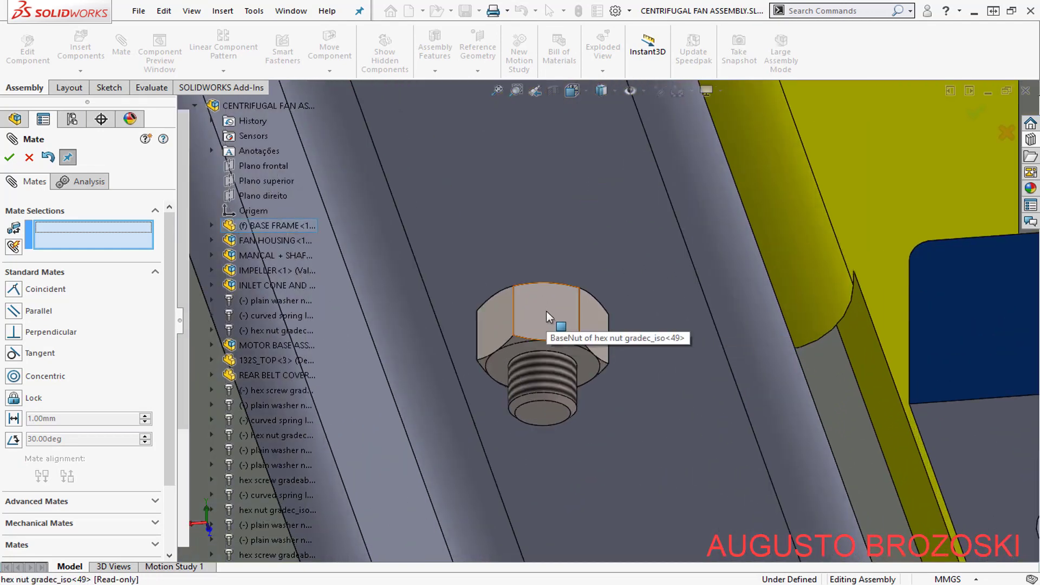
left_click(547, 317)
scroll(547, 331, "up", 1)
scroll(553, 332, "up", 8)
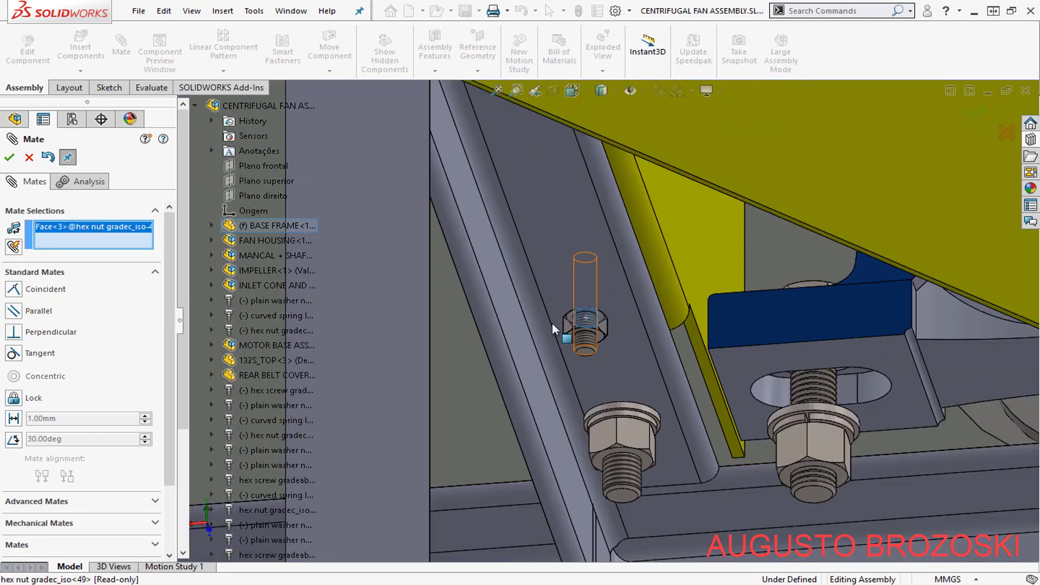
middle_click_drag(548, 325, 637, 326)
scroll(423, 233, "up", 10)
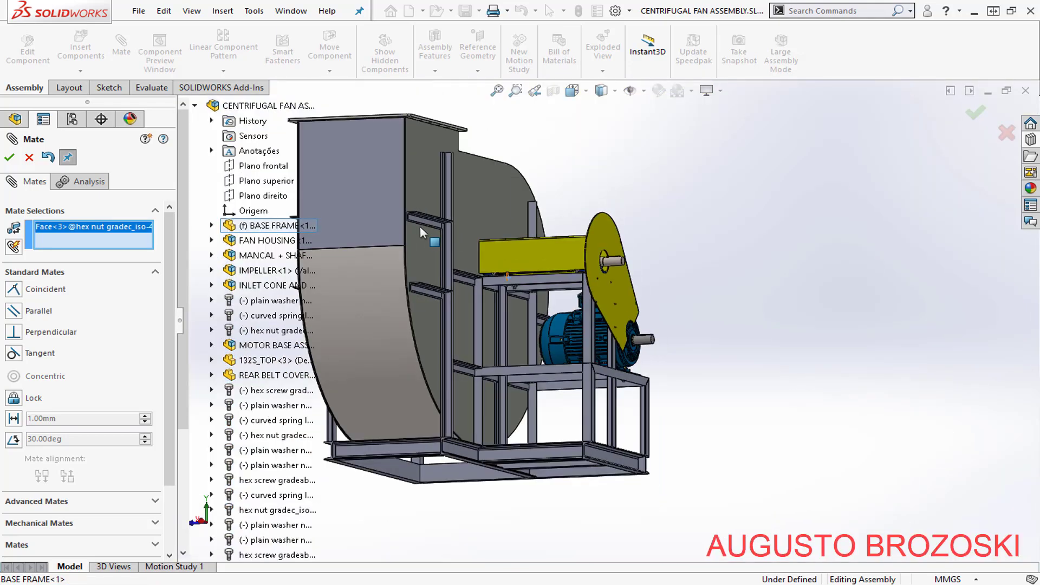
scroll(524, 288, "down", 5)
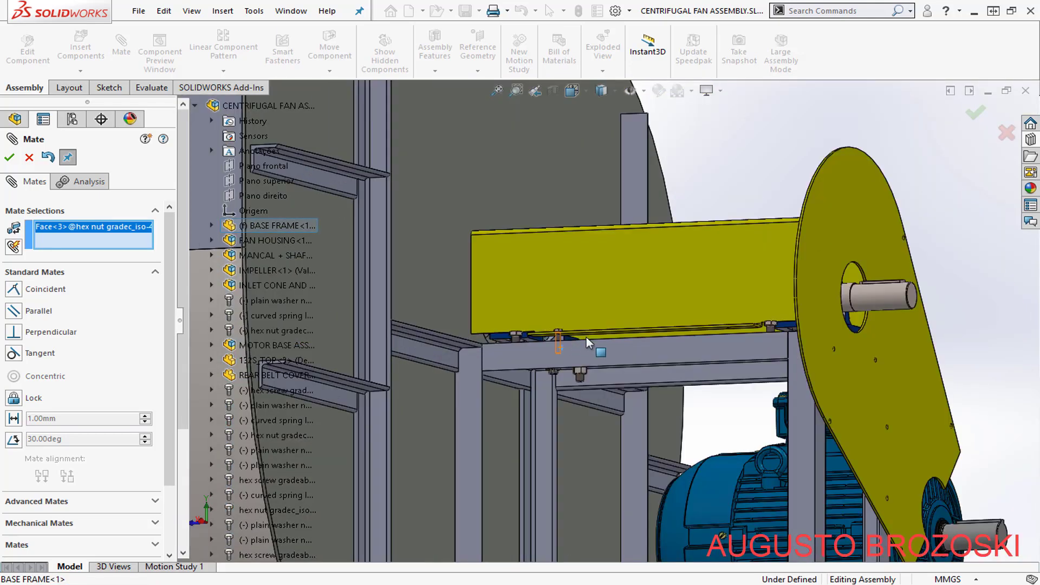
scroll(589, 342, "down", 8)
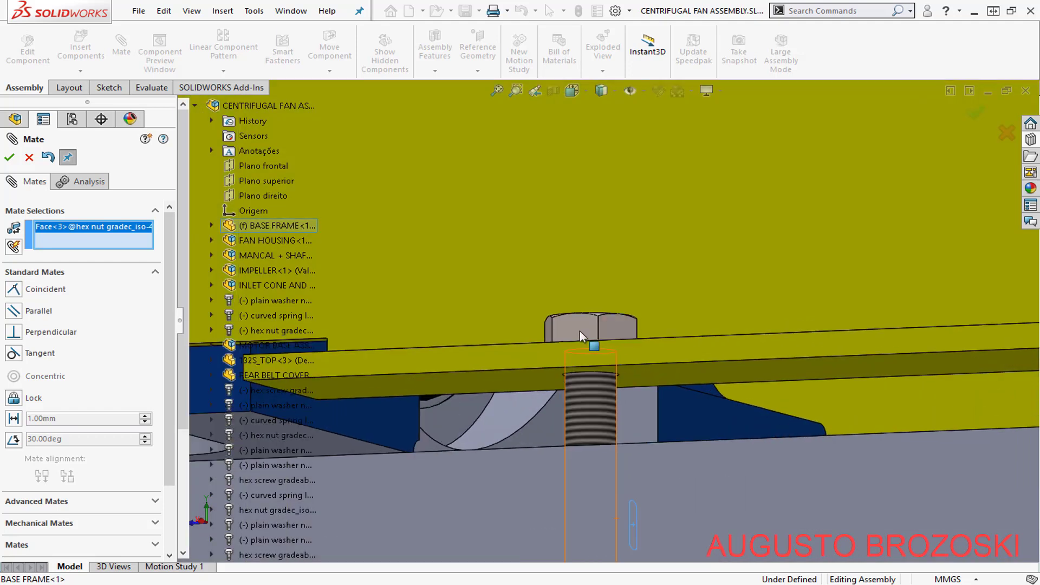
left_click(550, 327)
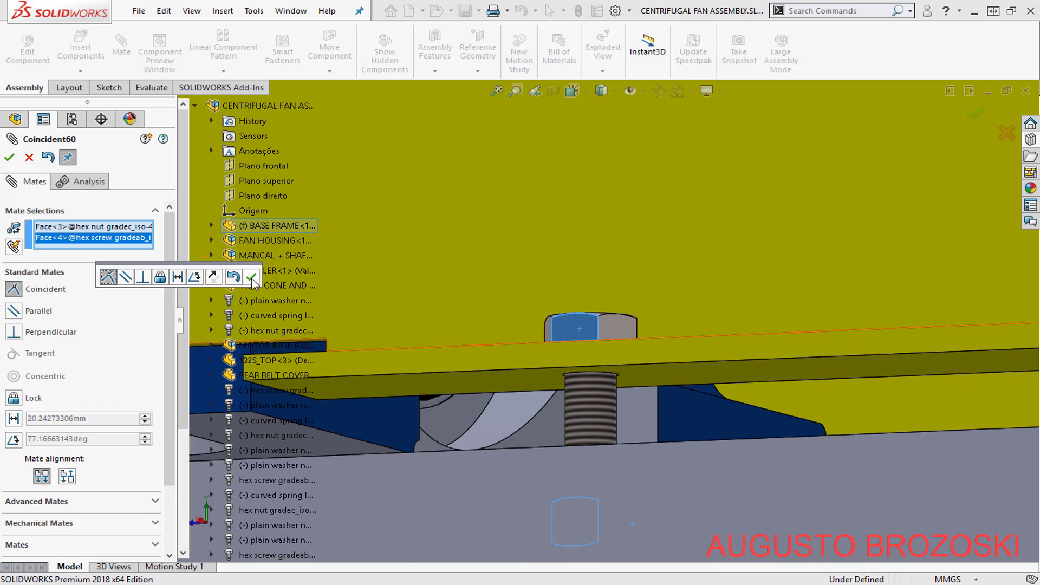
left_click(252, 277)
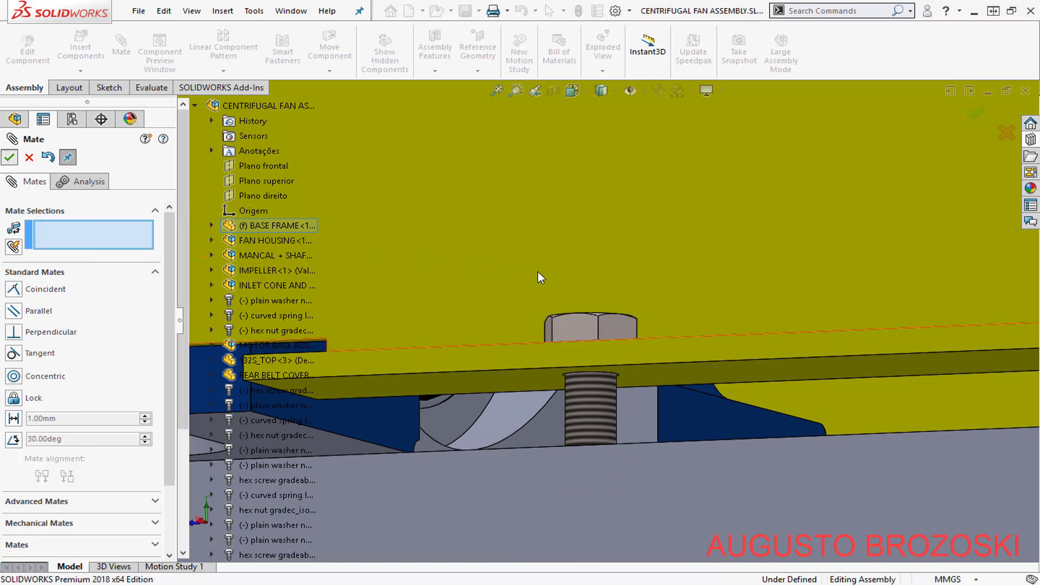
key("Escape")
- Locate the hidden MANCAL BASE plate within the MANCAL + SHAFT ASSEMBLY and show it again
scroll(551, 272, "up", 5)
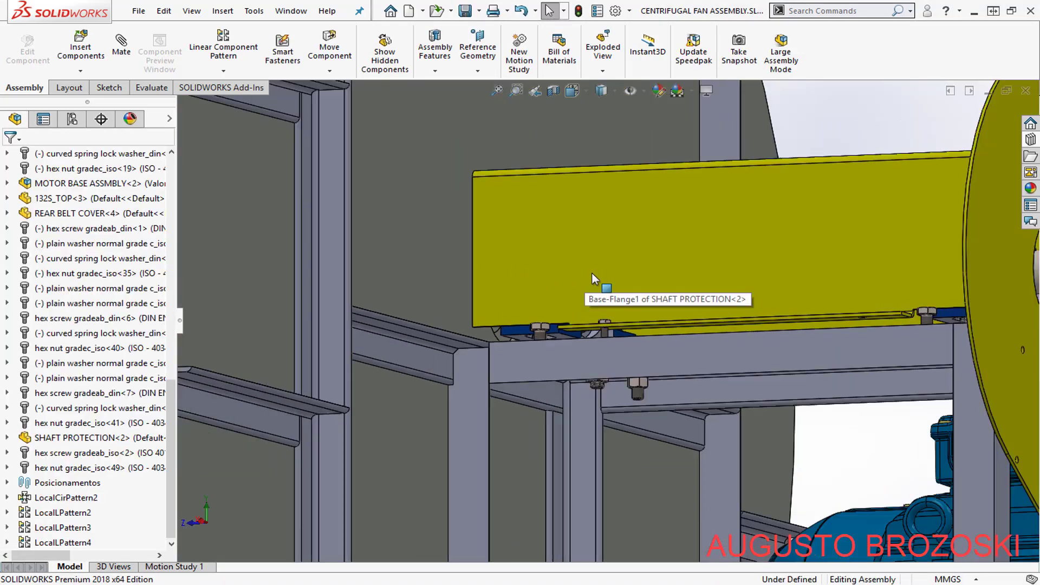
scroll(593, 273, "up", 1)
middle_click_drag(603, 311, 670, 358)
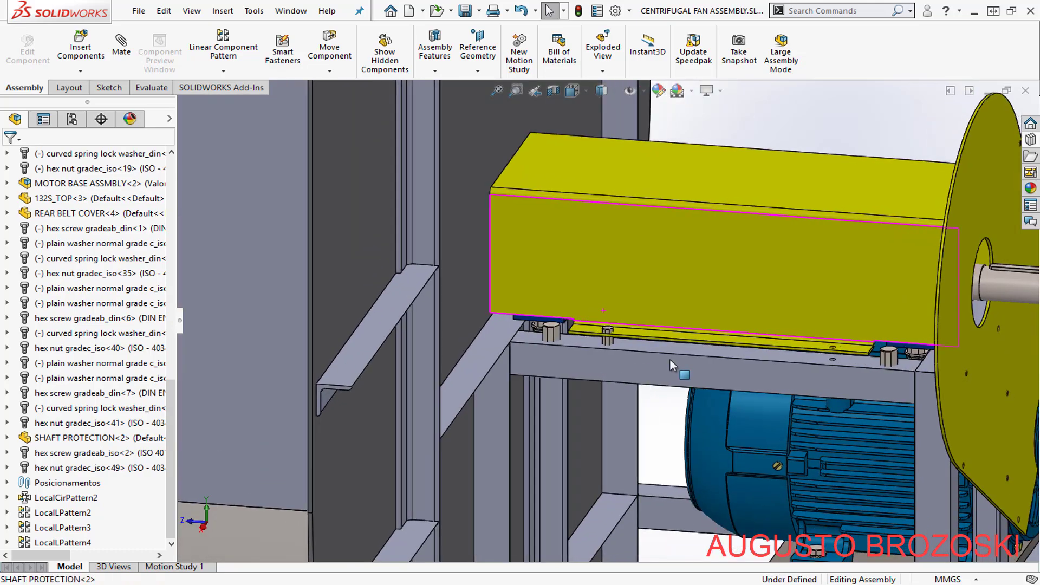
scroll(644, 347, "down", 4)
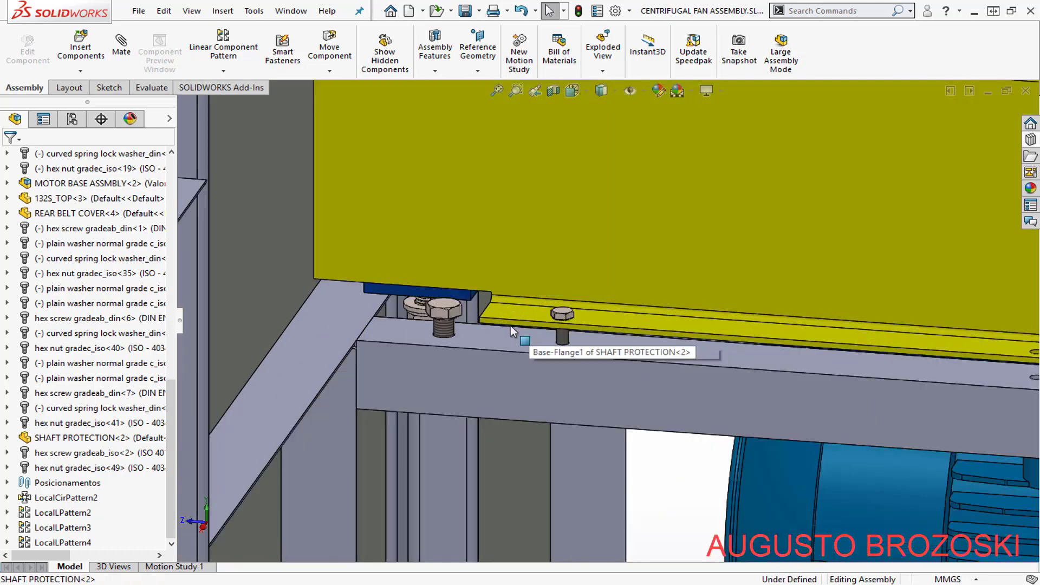
left_click(381, 290)
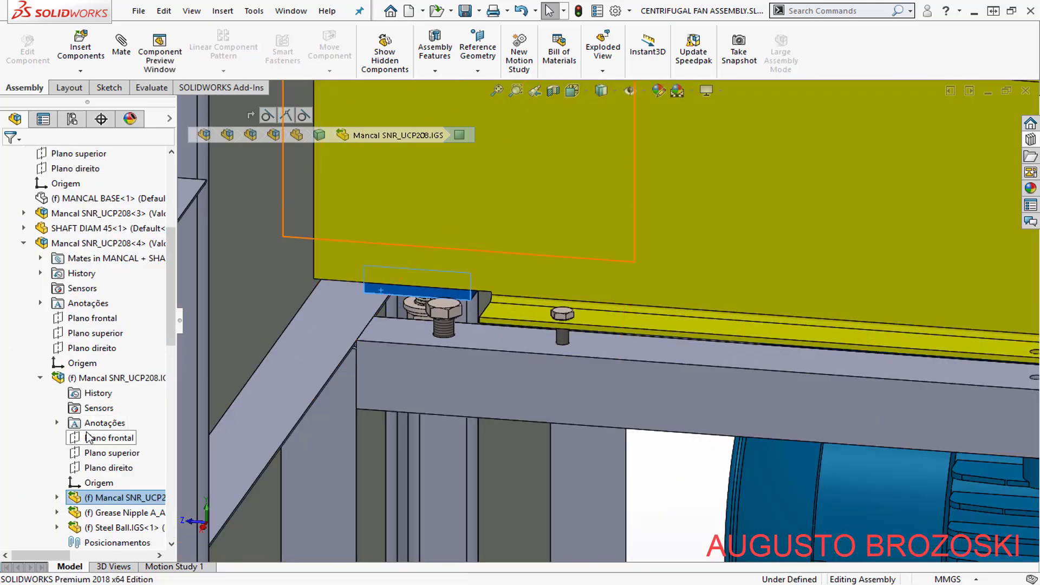
scroll(111, 430, "down", 2)
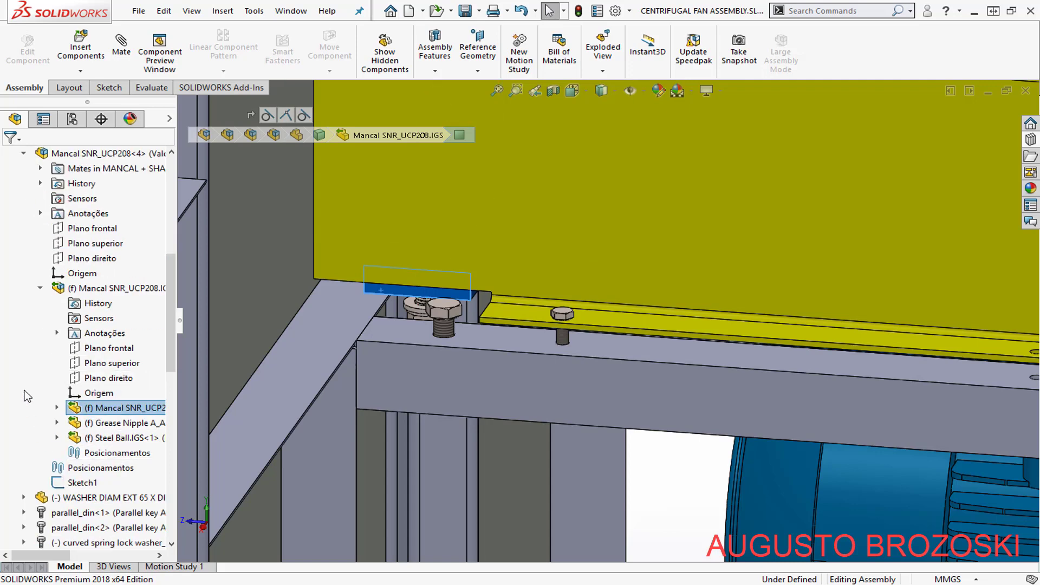
scroll(38, 325, "up", 1)
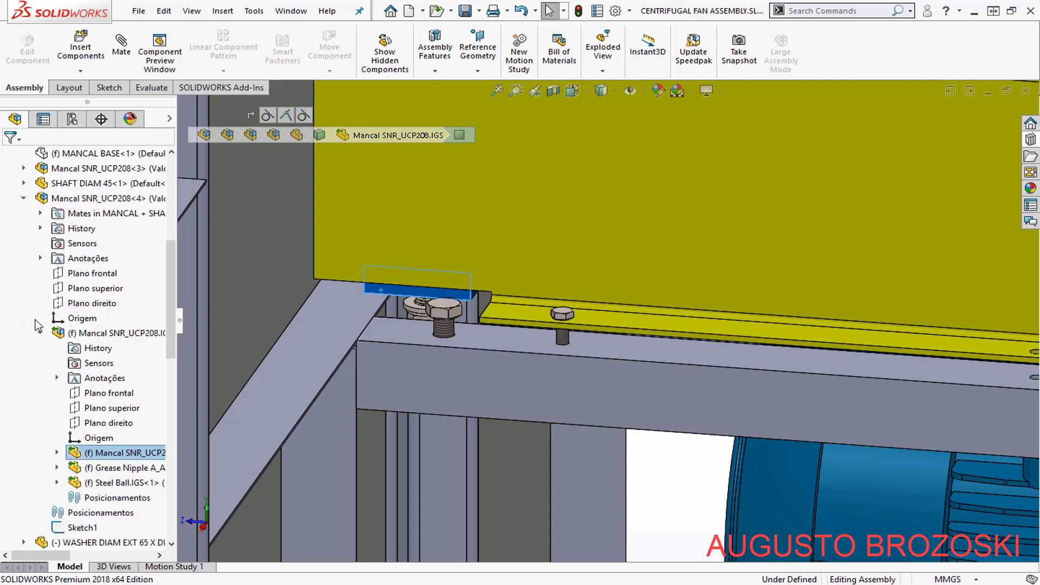
scroll(43, 263, "up", 2)
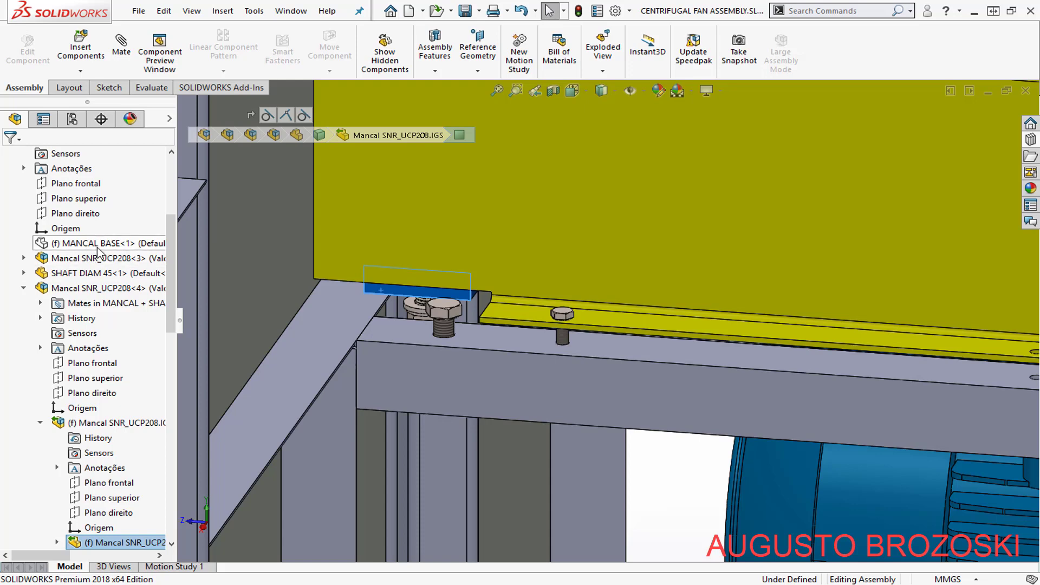
left_click(101, 245)
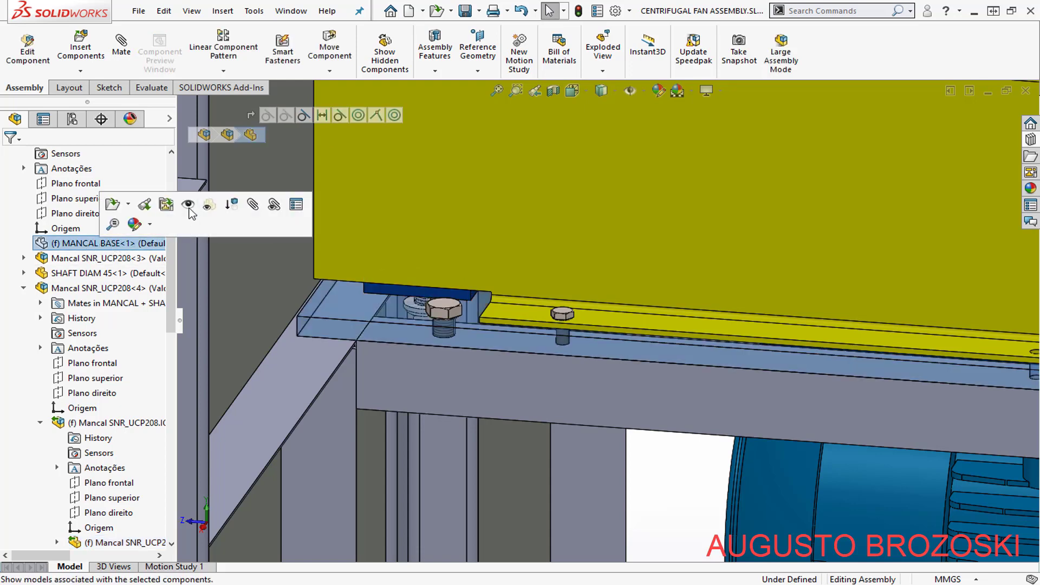
left_click(188, 205)
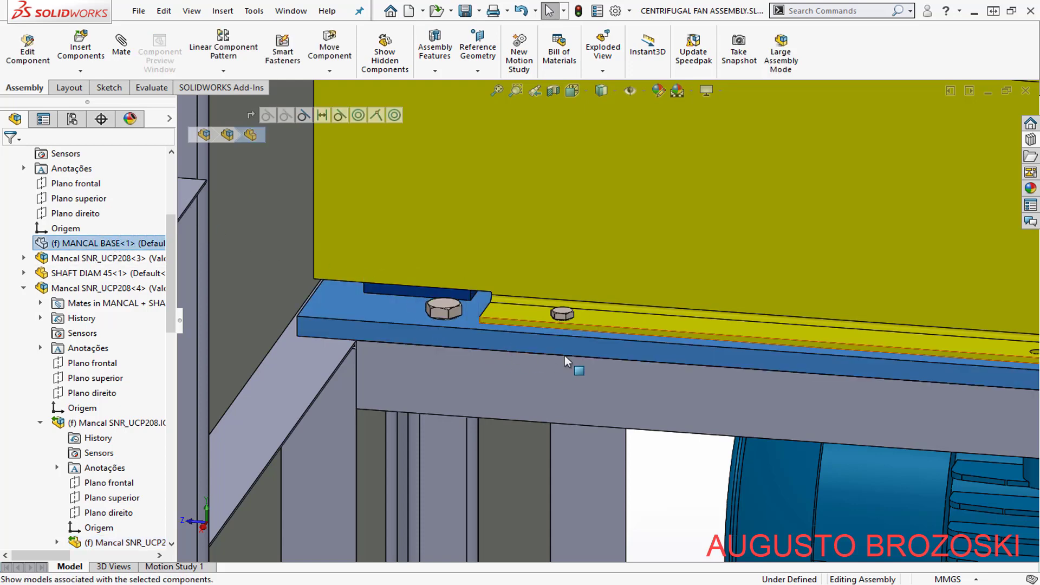
- Collapse the Mancal SNR_UCP208 and MANCAL + SHAFT ASSEMBLY branches and inspect the hole pattern along the shaft protection's flange
left_click(24, 288)
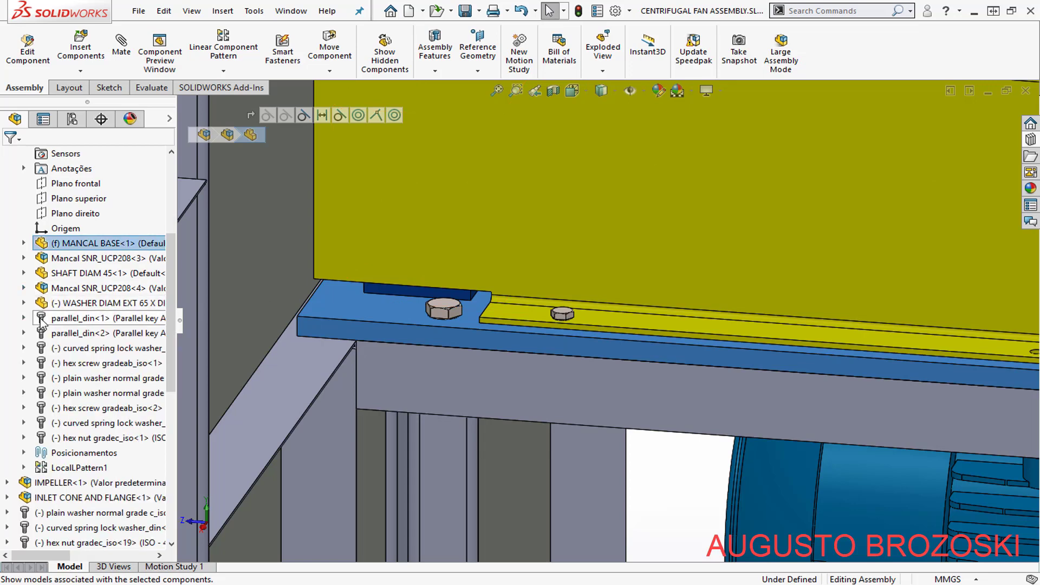
scroll(26, 276, "up", 4)
left_click(6, 289)
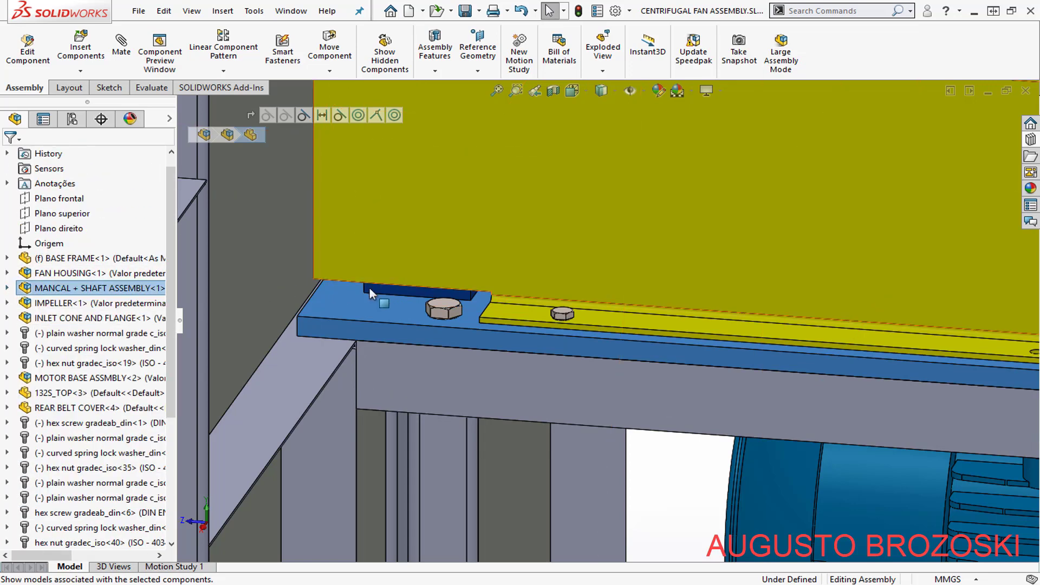
scroll(418, 300, "up", 5)
scroll(704, 352, "down", 5)
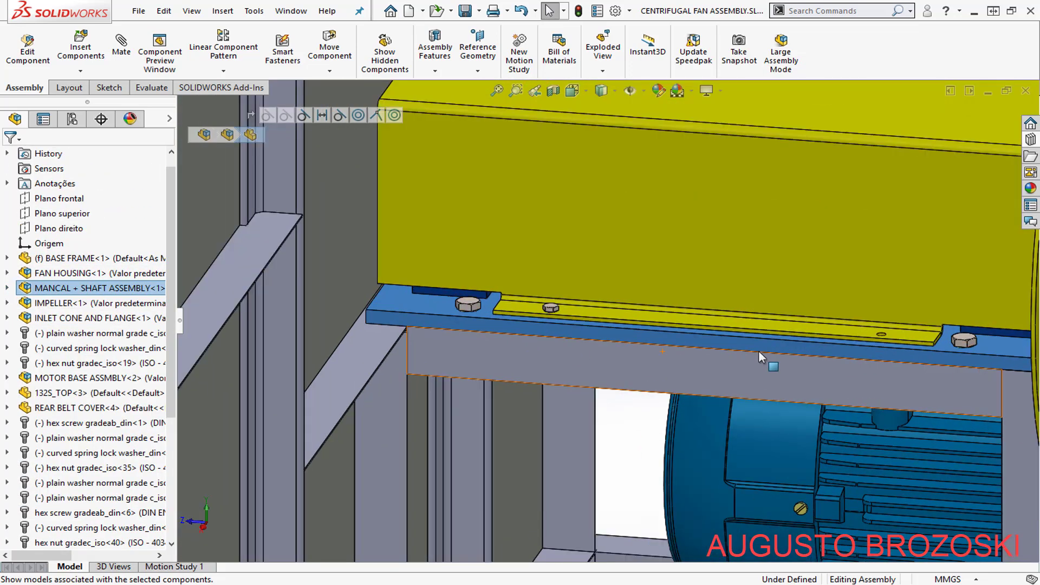
scroll(614, 337, "up", 4)
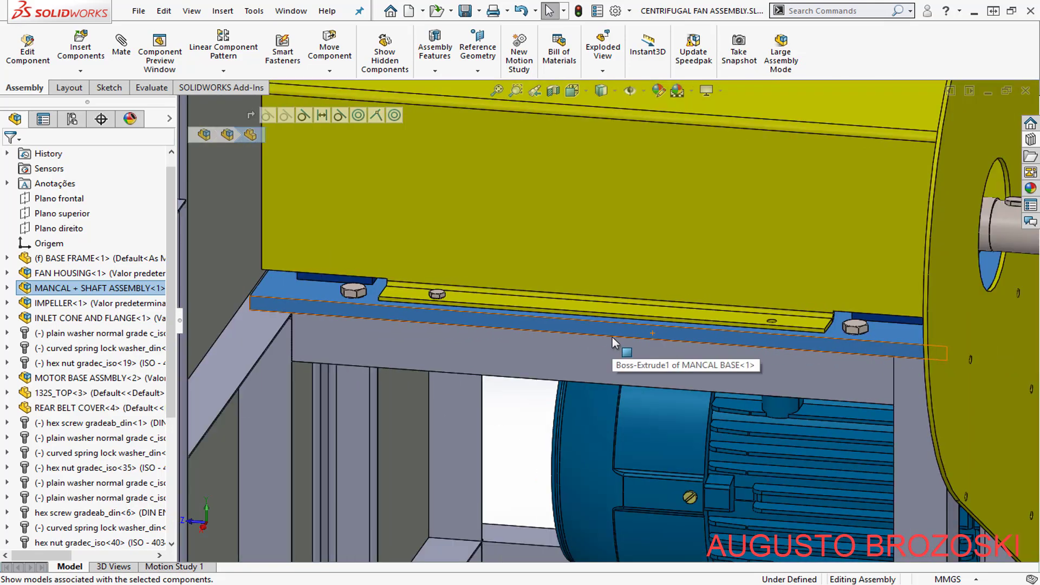
- Switch to the PDF drawing in Acrobat Reader, fit one full page, and consult the hole spacing on the SHAFT PROTECTION sheet
left_click(381, 584)
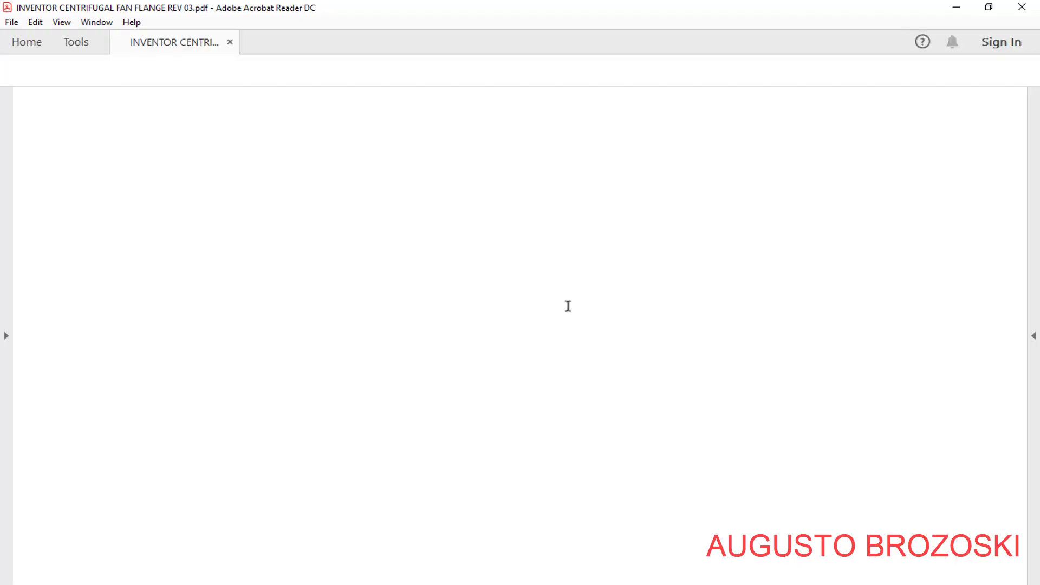
left_click(635, 73)
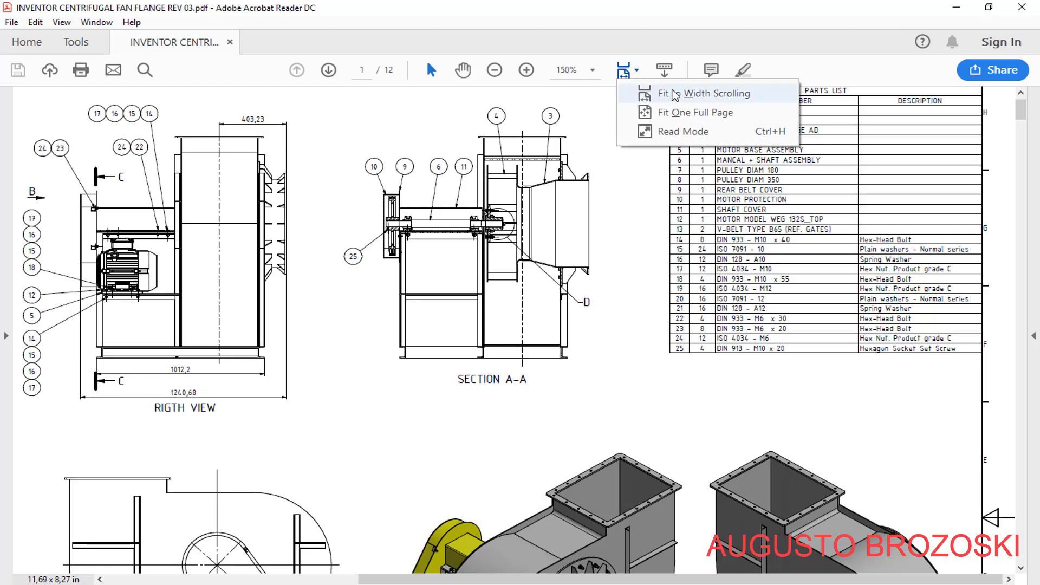
left_click(664, 110)
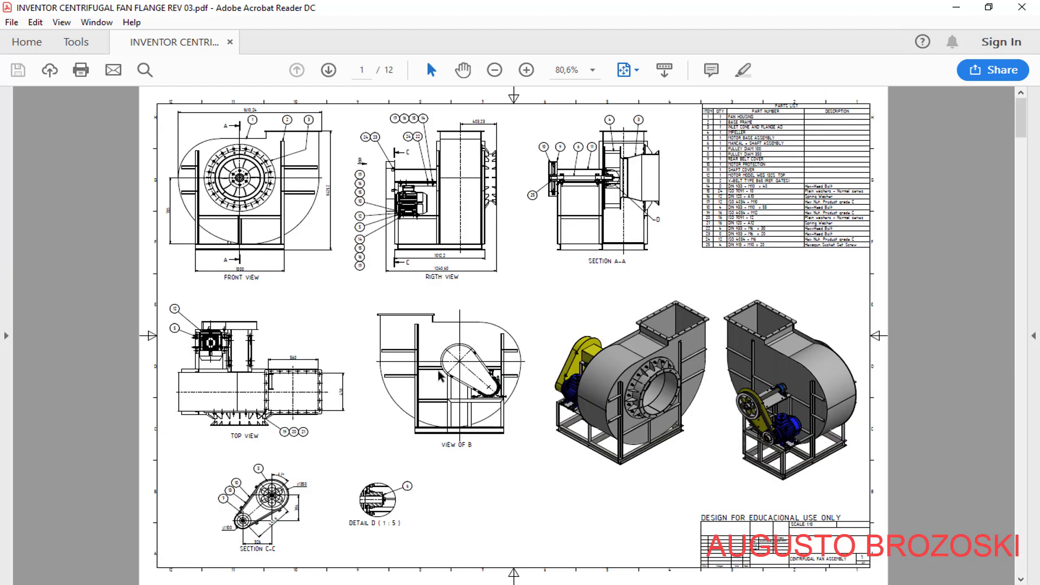
scroll(523, 403, "down", 4)
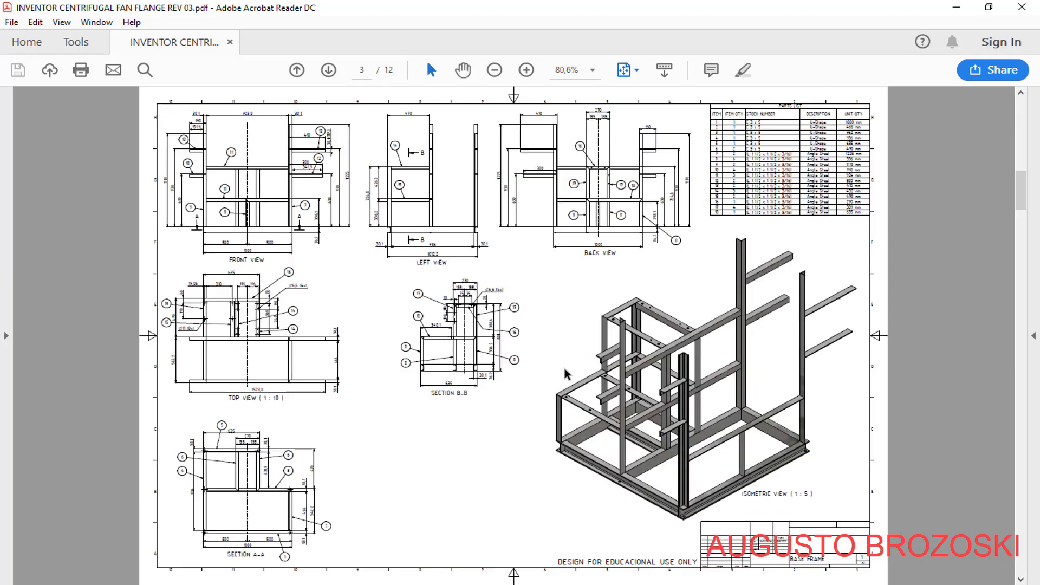
scroll(525, 380, "down", 3)
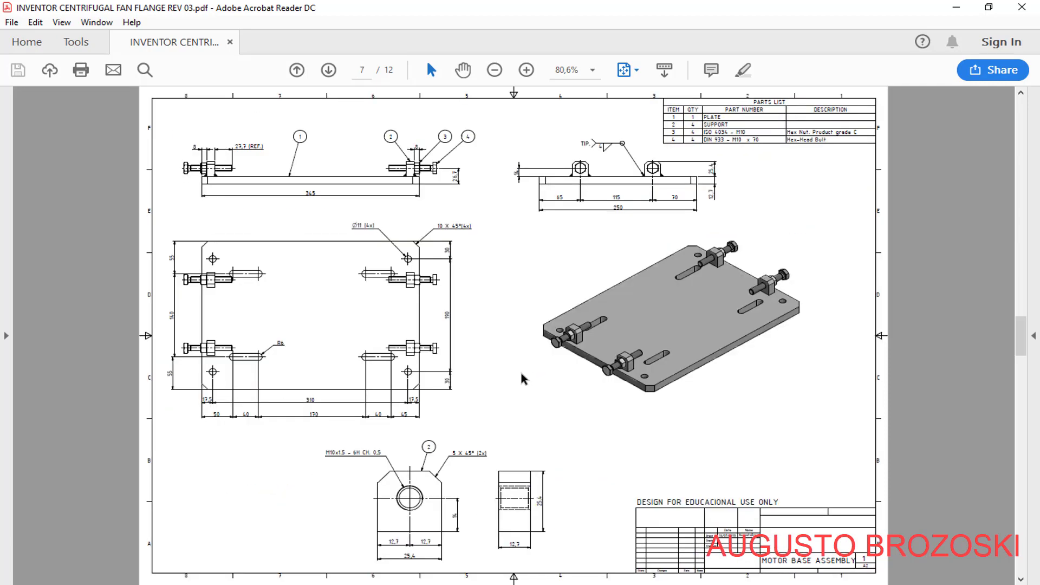
scroll(482, 401, "down", 4)
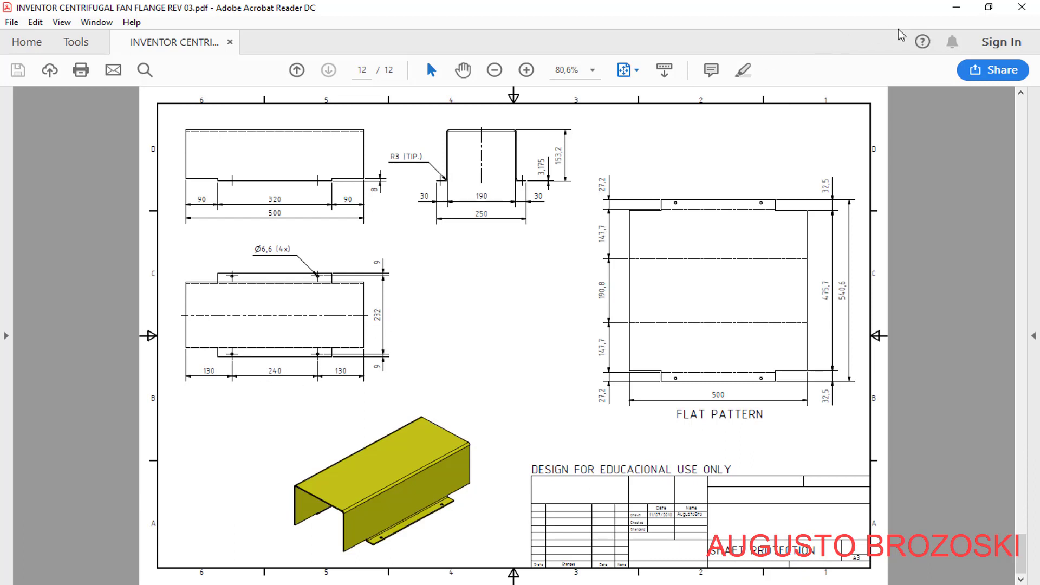
left_click(949, 10)
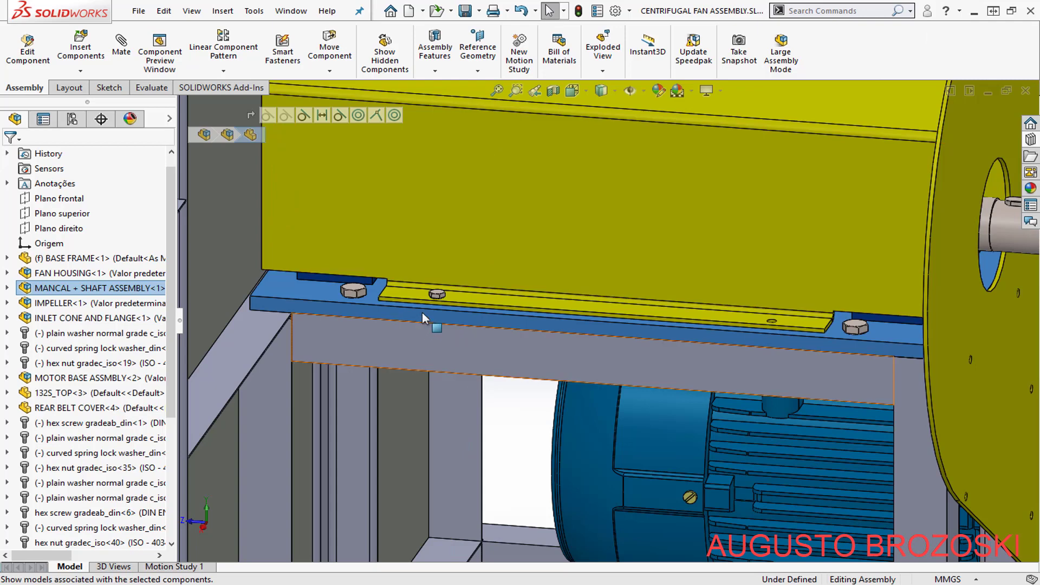
- Start a linear component pattern in SOLIDWORKS with the shaft protection's M6 hex screw and M6 hex nut as the components to pattern
scroll(417, 303, "down", 5)
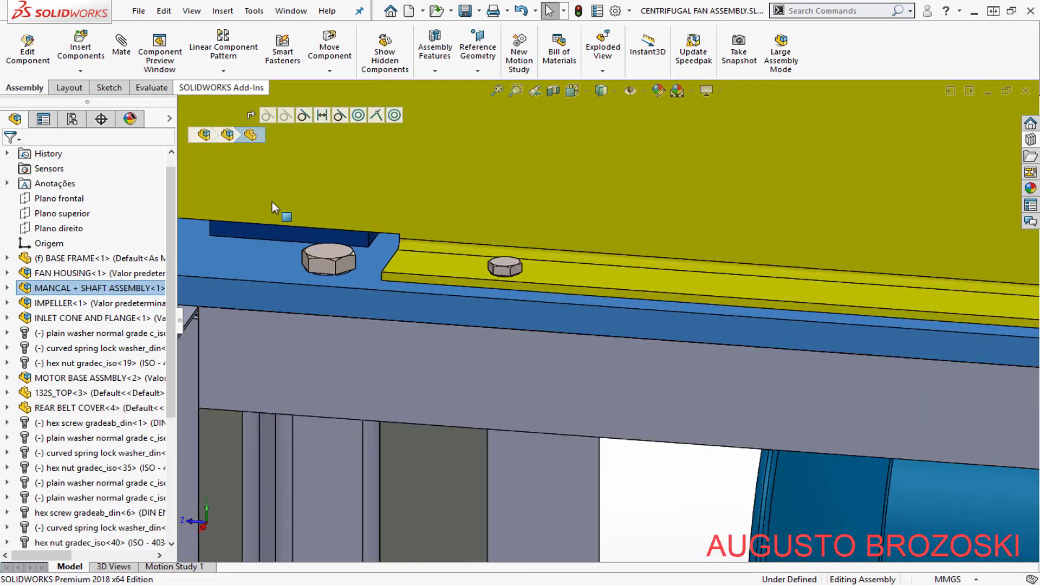
key("Escape")
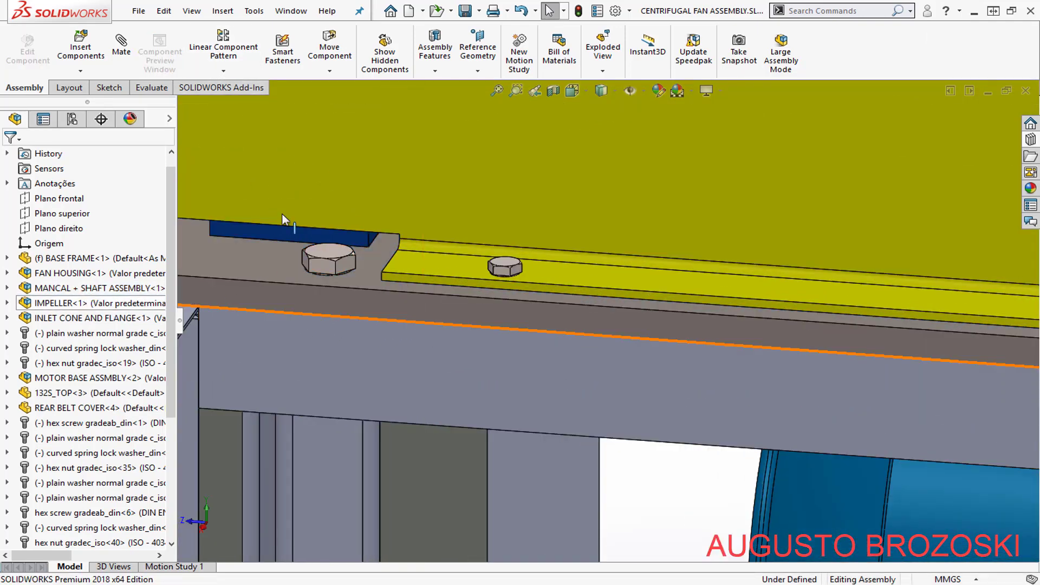
left_click(220, 75)
left_click(241, 86)
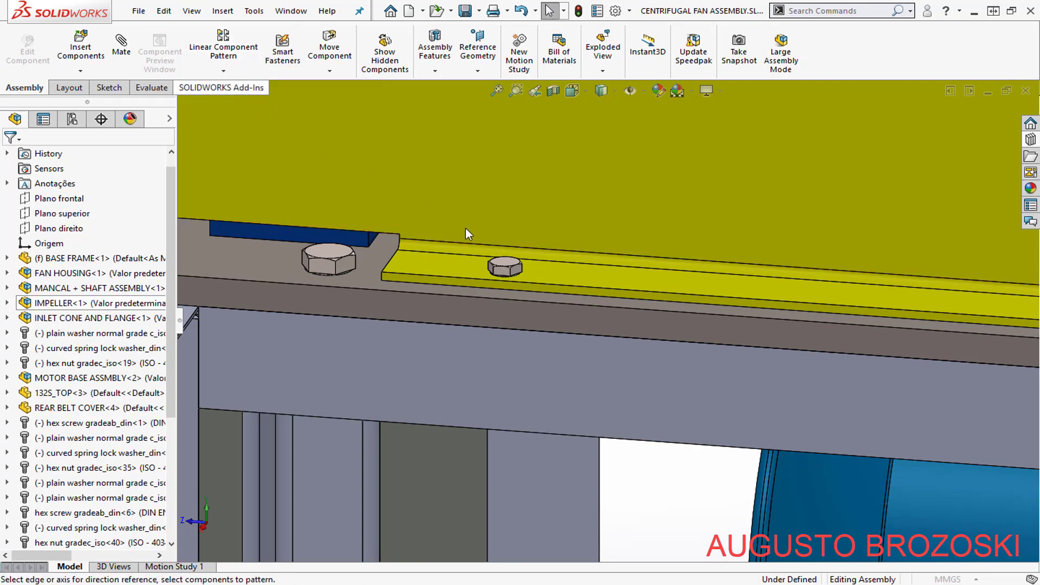
scroll(501, 274, "down", 2)
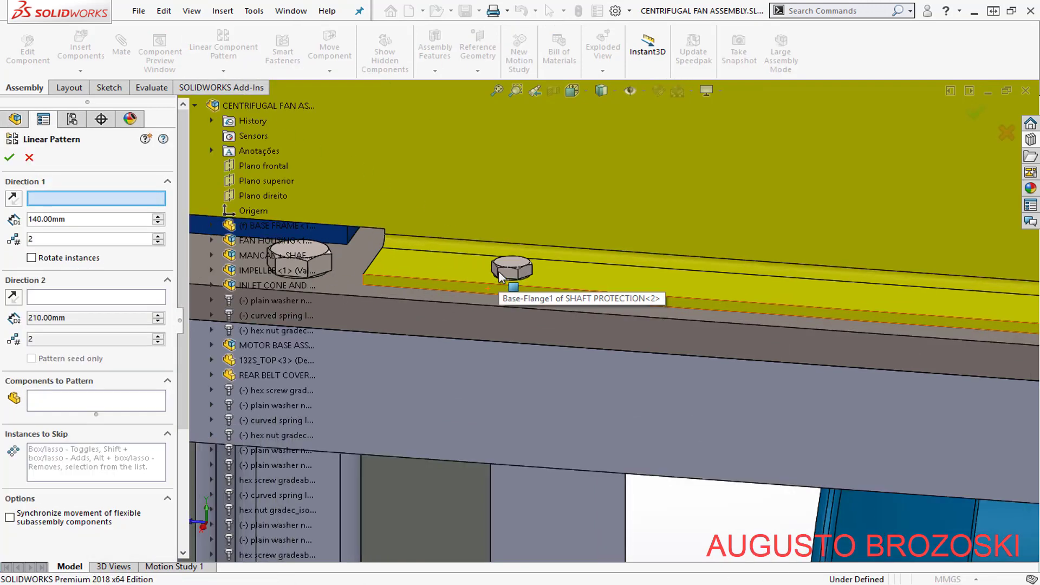
left_click(520, 277)
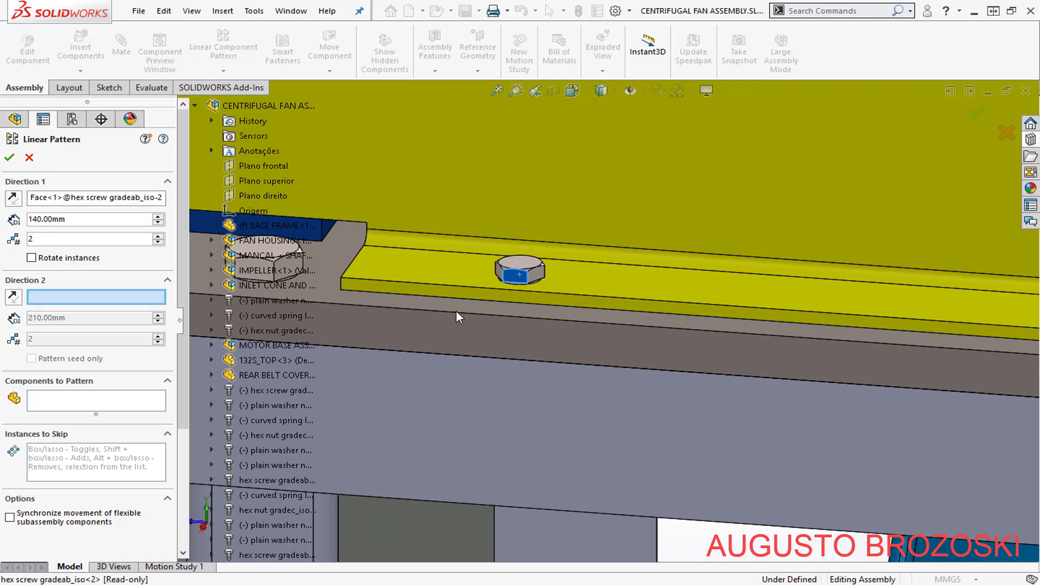
scroll(541, 302, "up", 5)
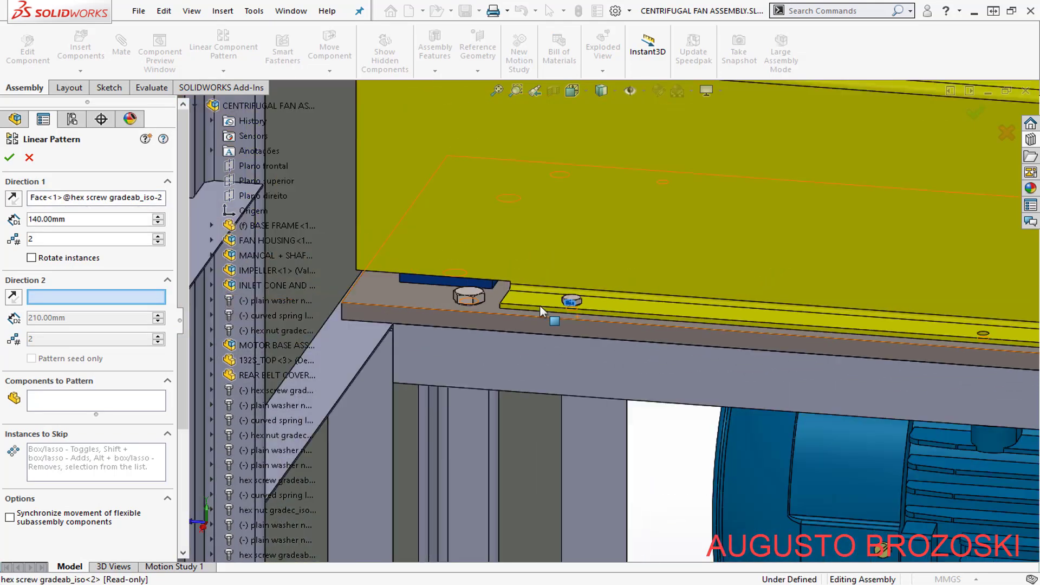
scroll(539, 343, "up", 4)
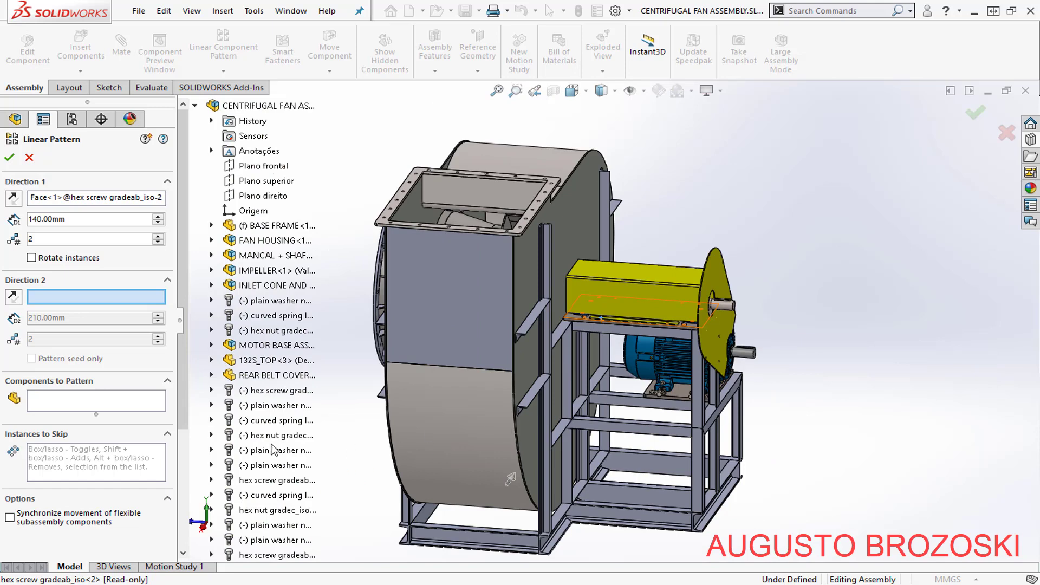
scroll(273, 451, "down", 4)
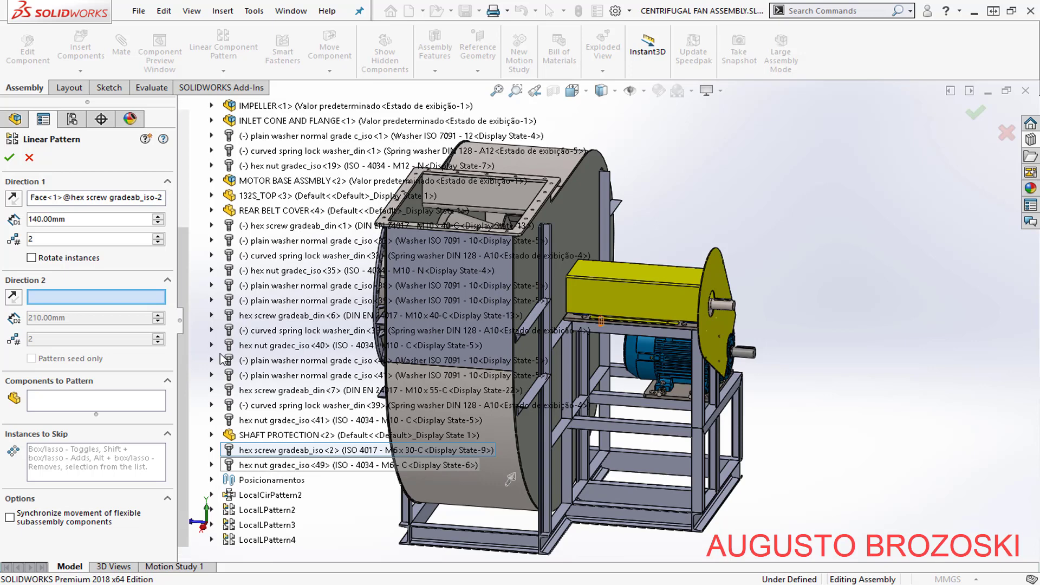
left_click(87, 402)
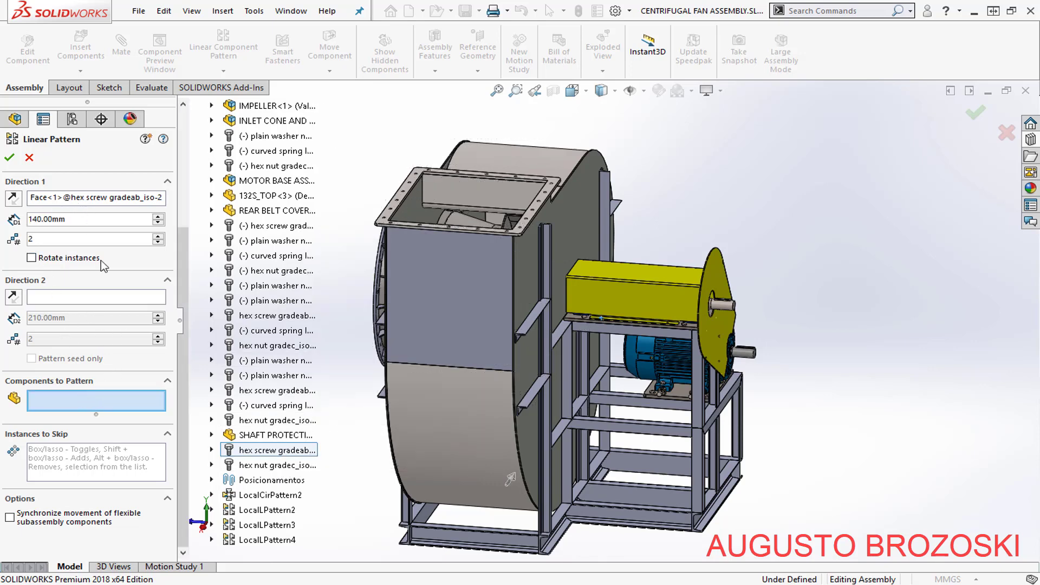
left_click(251, 453)
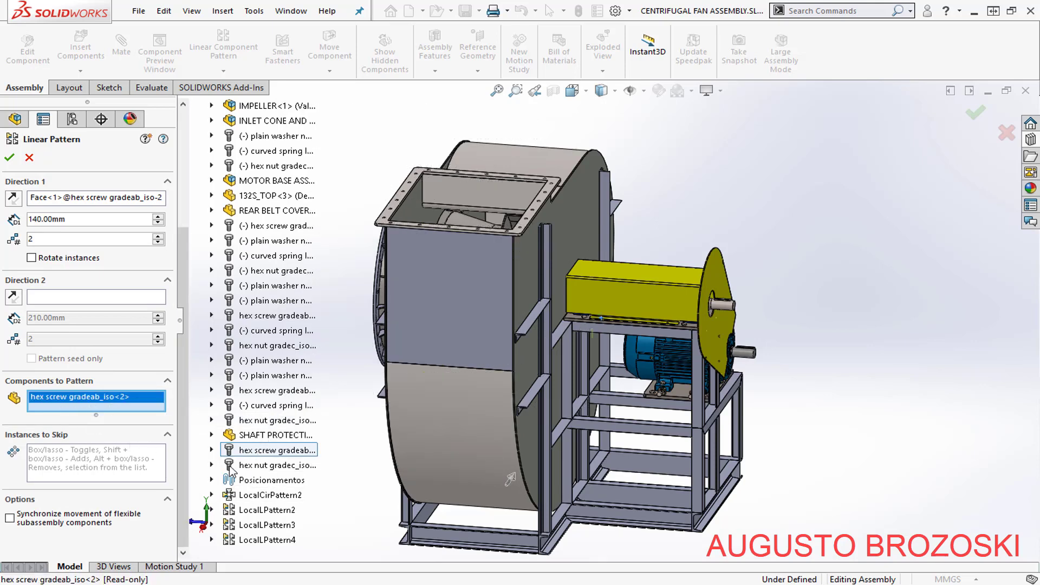
left_click(261, 468)
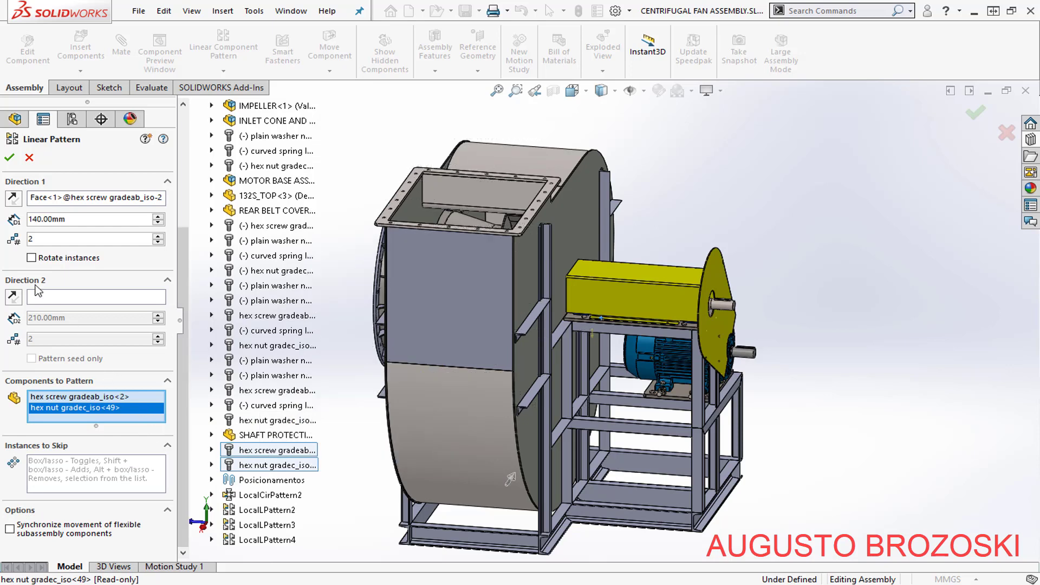
- Replace the screw face used as the pattern's first direction with the long outer edge of the shaft protection's flange
left_click(84, 198)
right_click(101, 198)
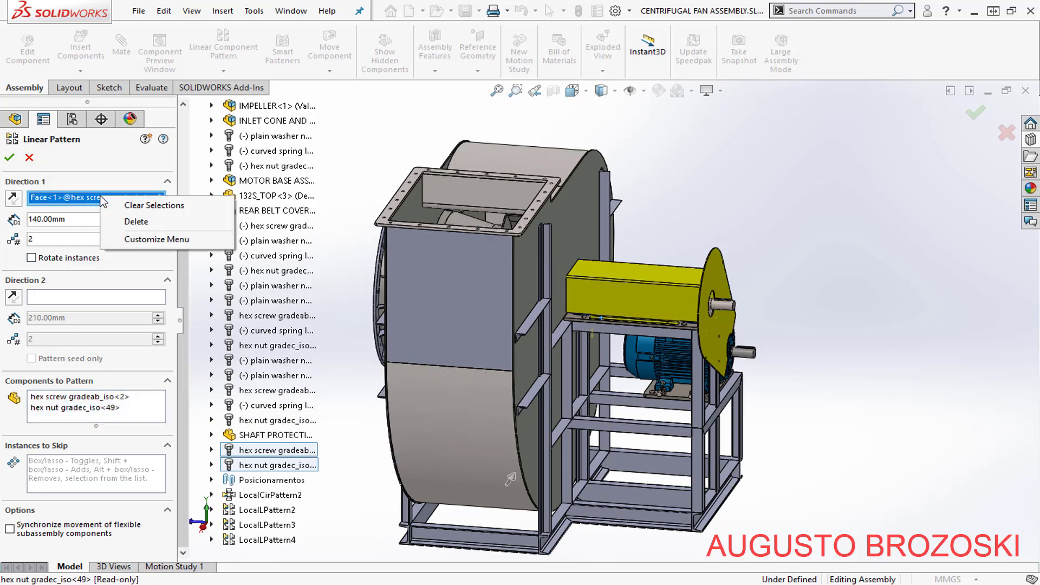
left_click(130, 223)
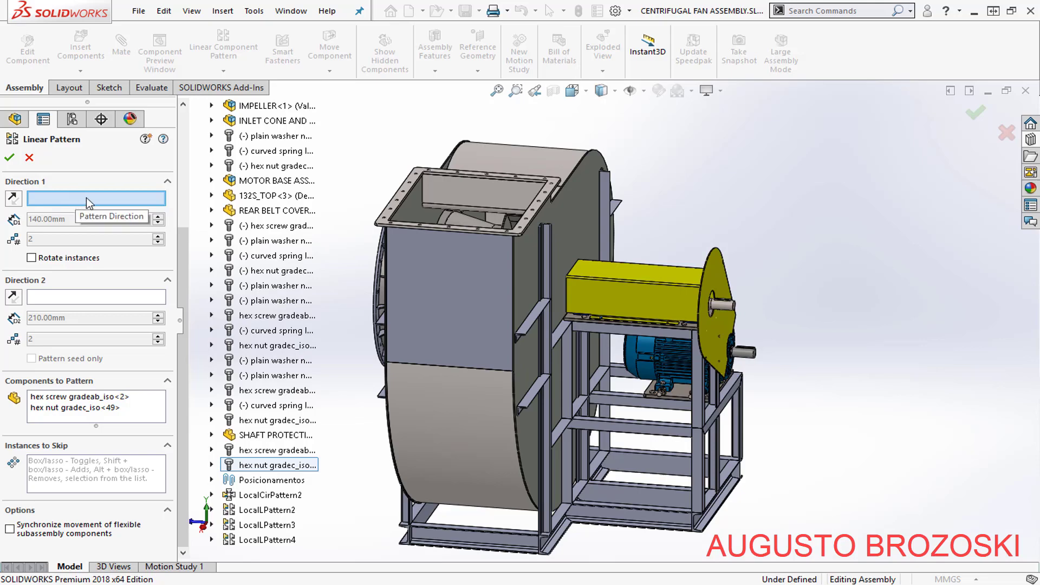
scroll(638, 330, "down", 5)
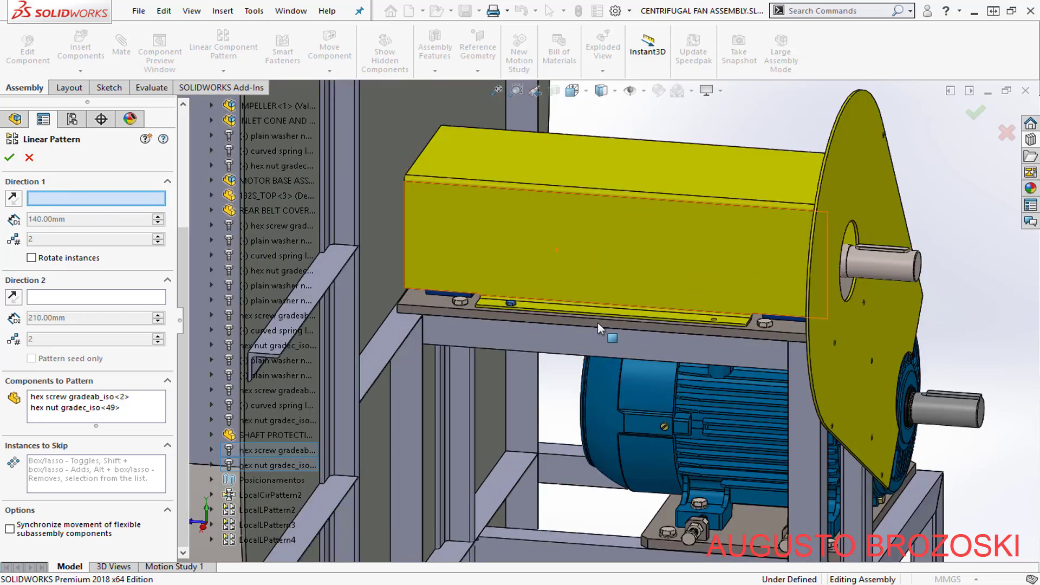
scroll(521, 303, "down", 5)
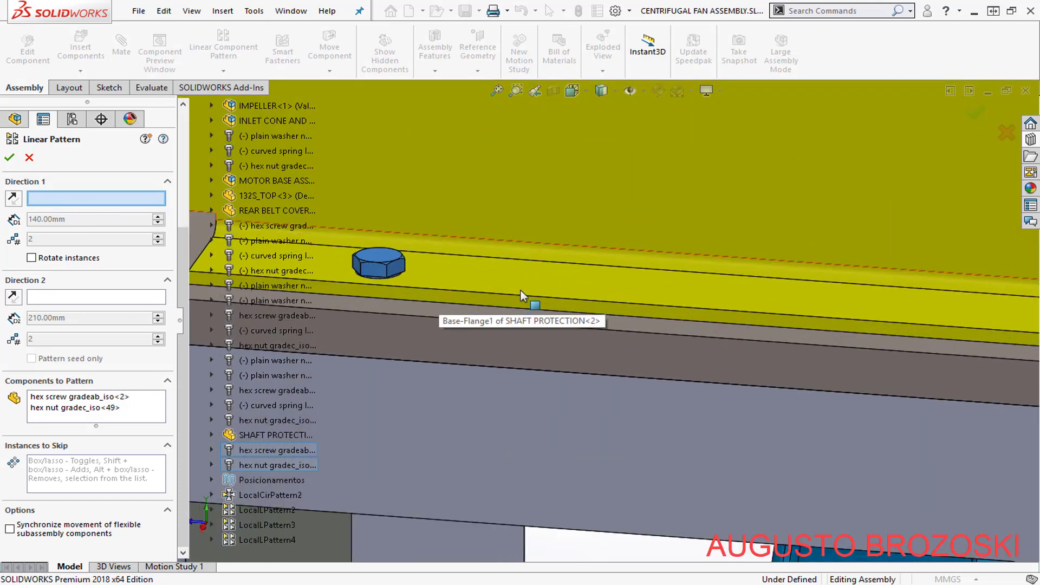
left_click(526, 296)
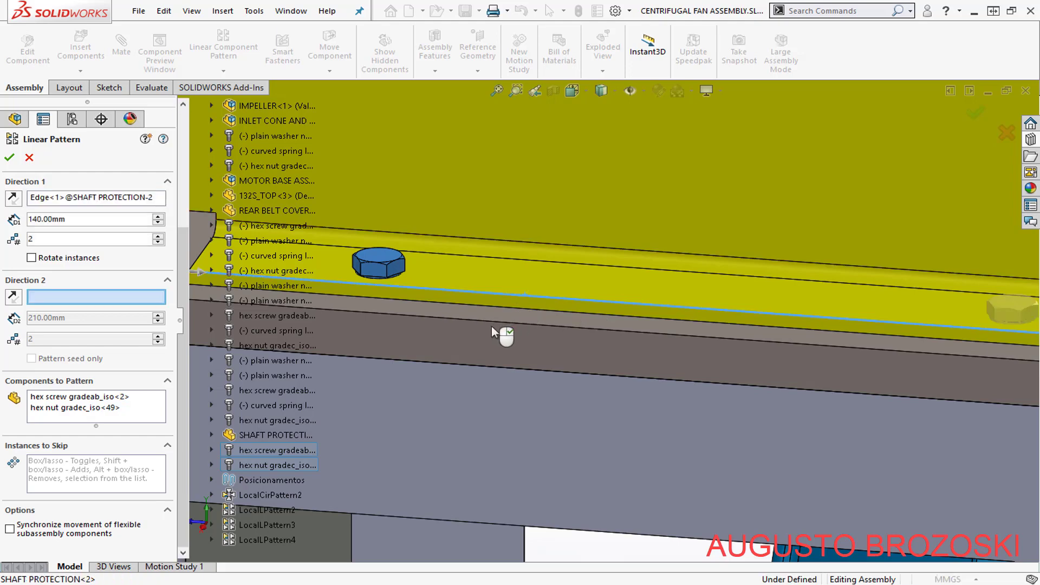
- Check the lengthwise hole spacing in the PDF drawing and set the pattern's first-direction spacing to 240 mm
scroll(488, 328, "up", 5)
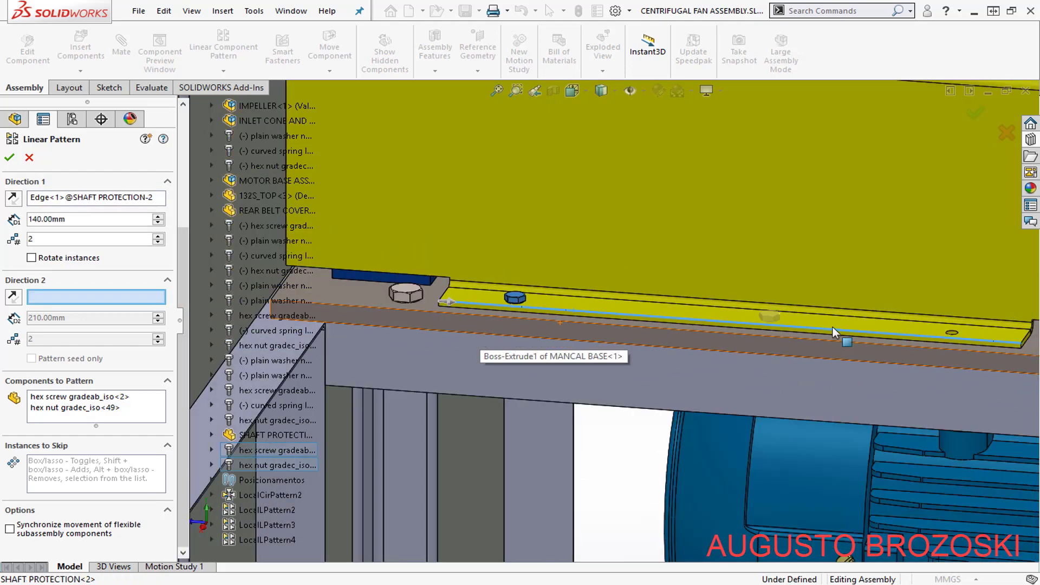
left_click(380, 578)
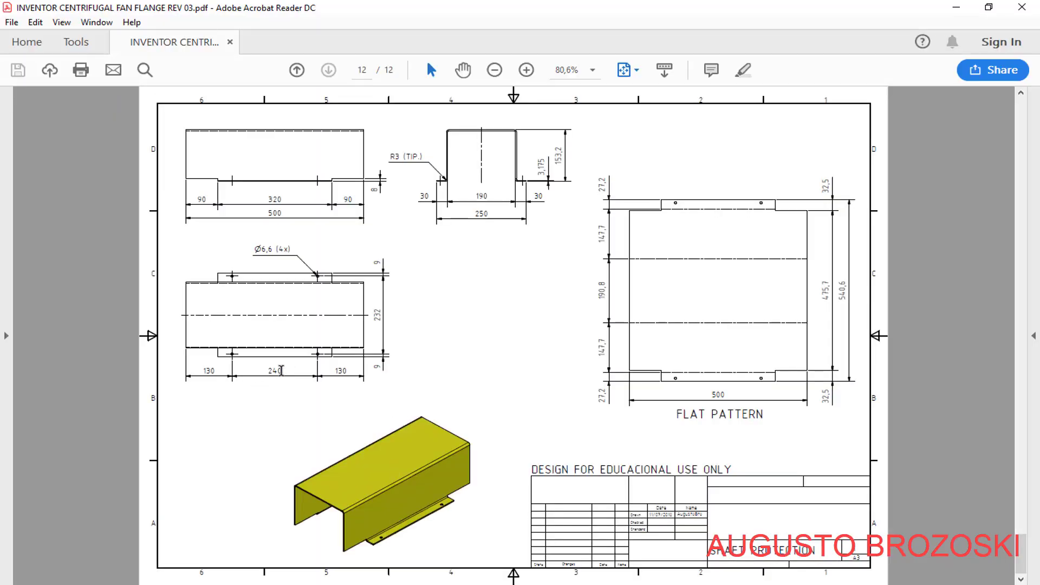
left_click(955, 8)
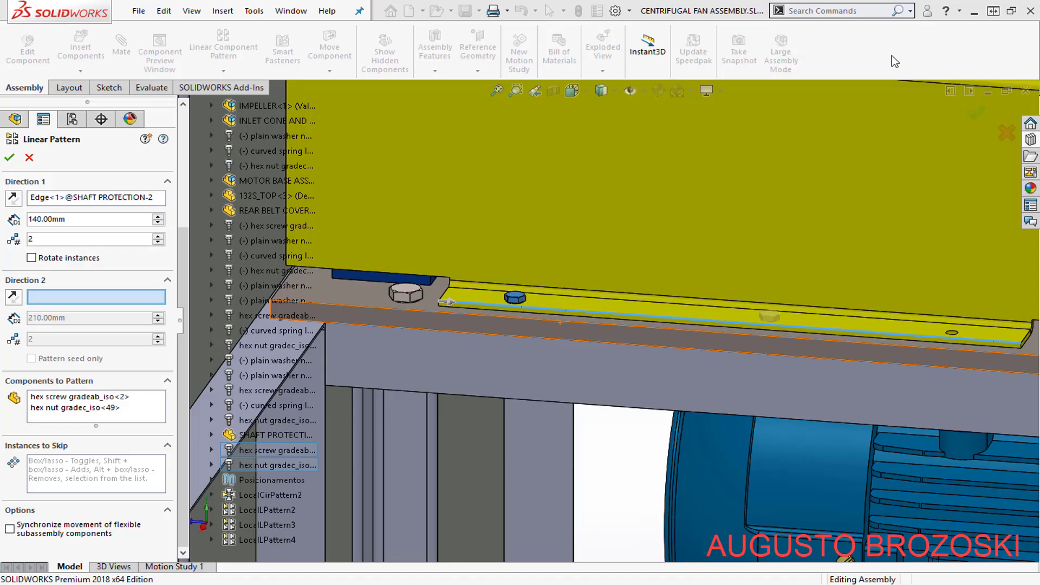
left_click(34, 220)
key("BackSpace")
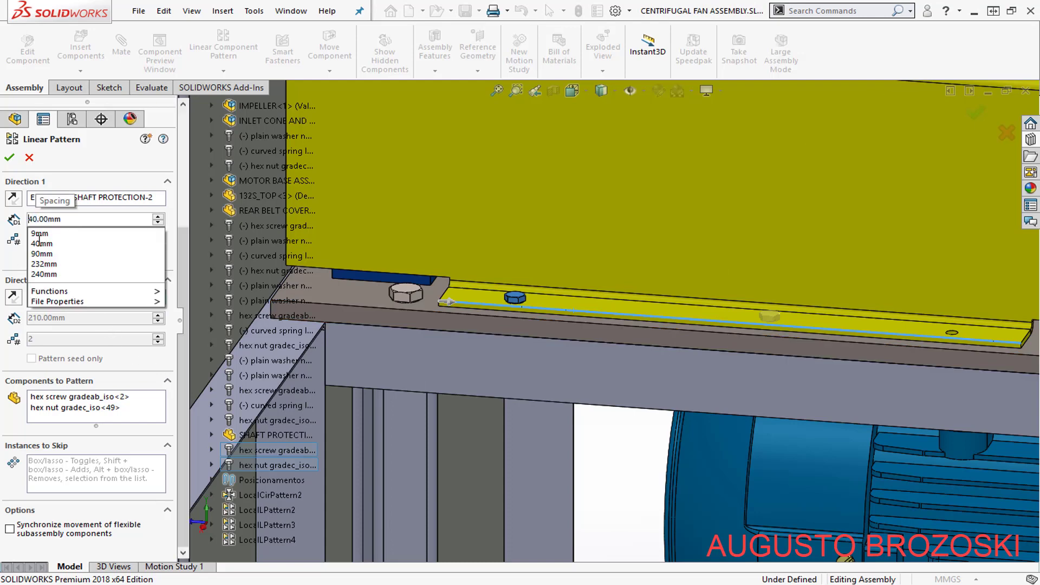
type("2")
key("Return")
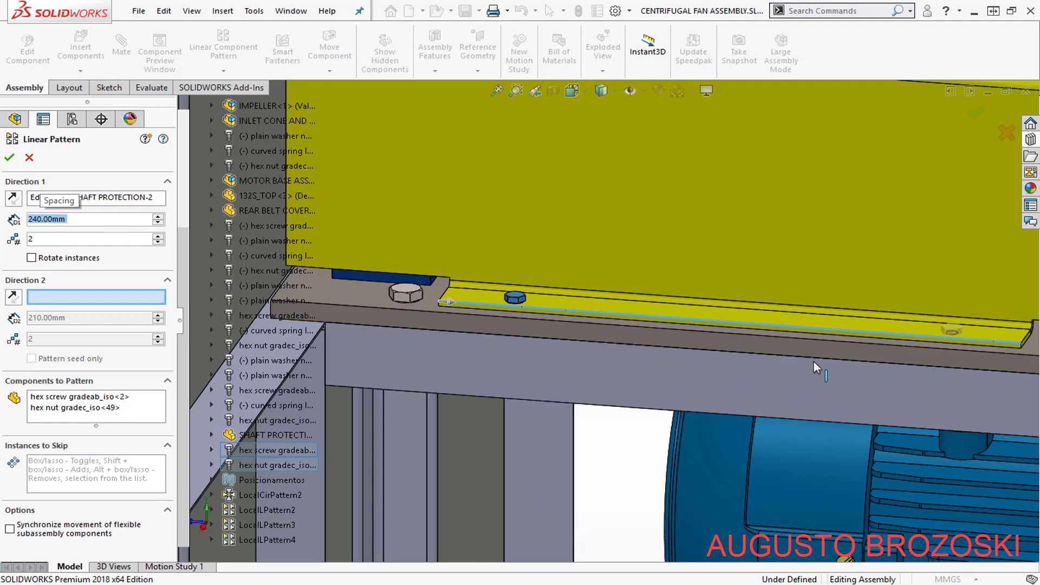
- Set the short end edge of the shaft protection's flange as the pattern's second direction and reverse that direction
left_click(62, 297)
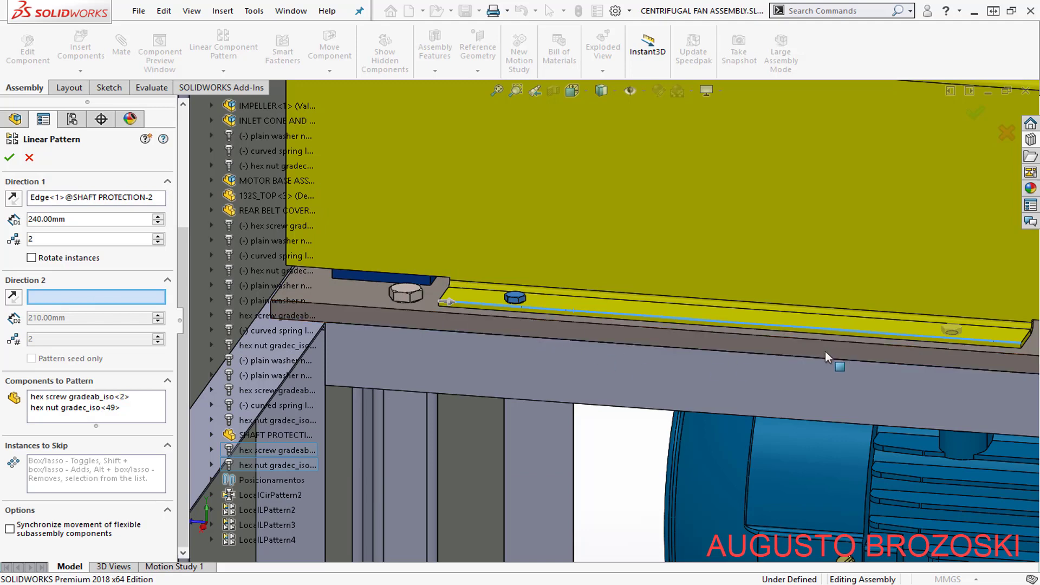
scroll(913, 343, "up", 3)
scroll(913, 343, "down", 5)
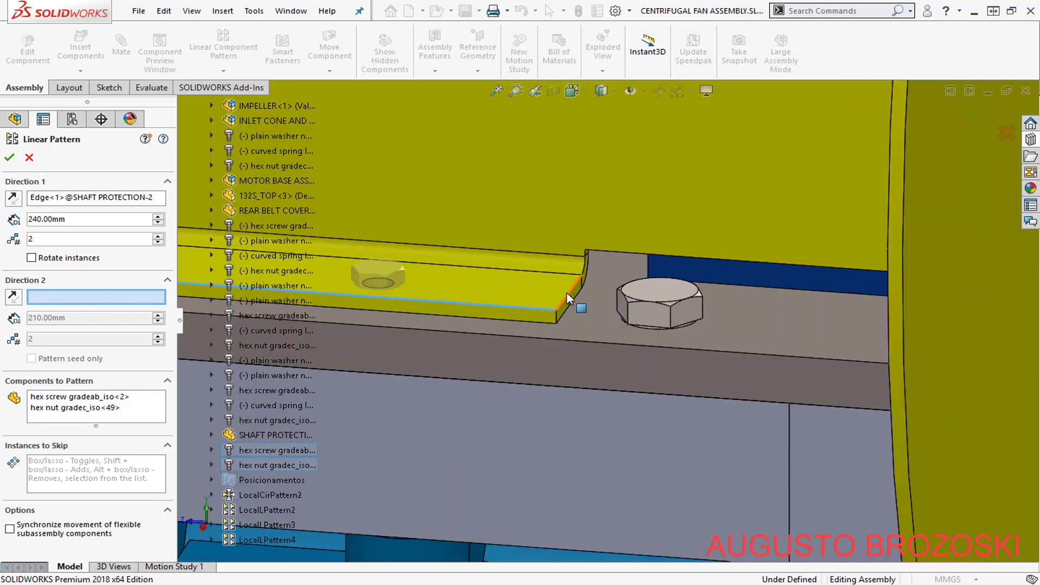
left_click(567, 293)
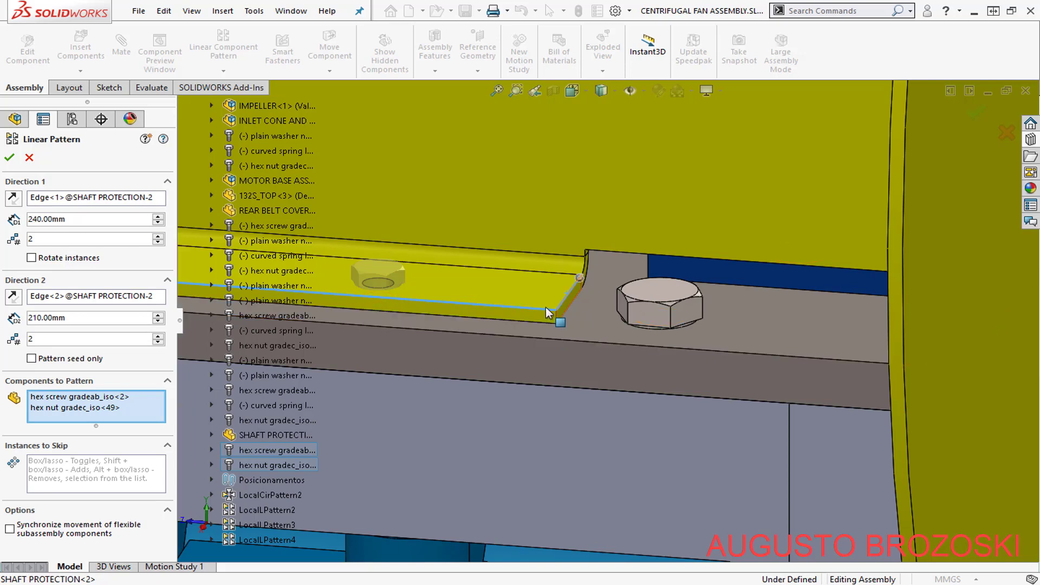
middle_click_drag(545, 307, 535, 325)
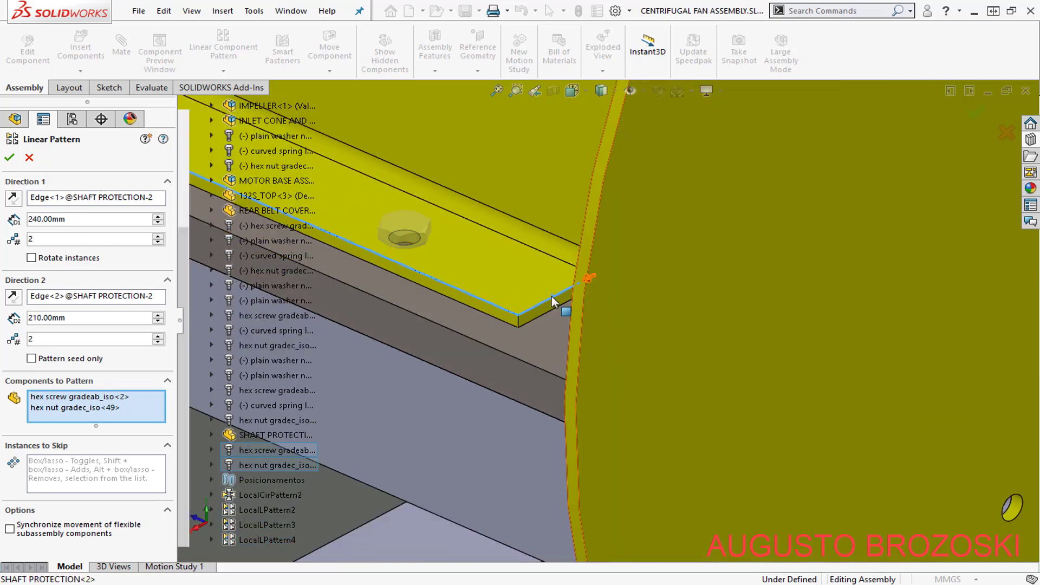
left_click(12, 297)
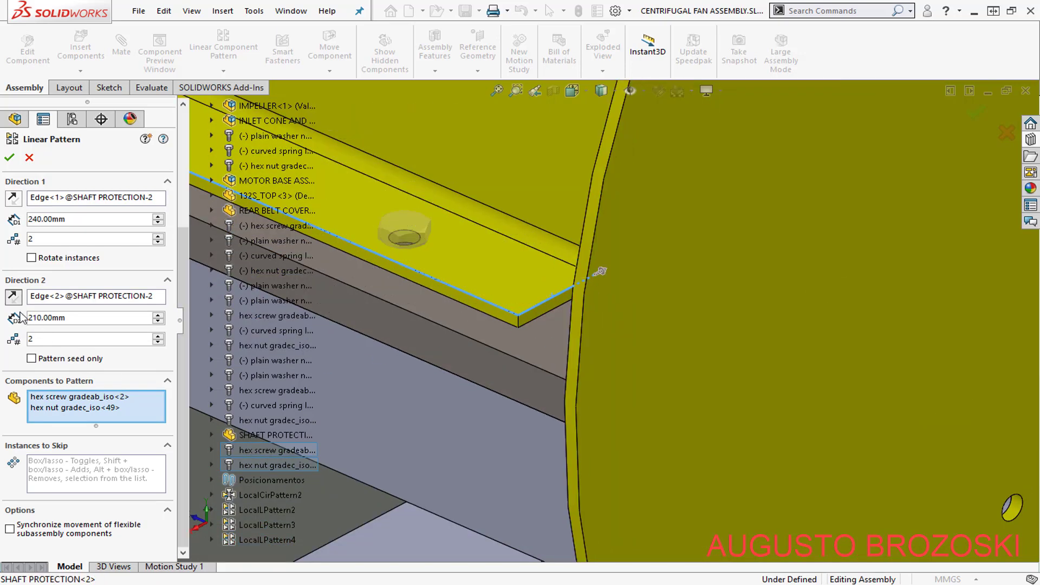
- Set the second-direction spacing to 232 mm, check the opposite flange's holes, and finish the linear pattern of the M6 screw and nut
left_click(77, 319)
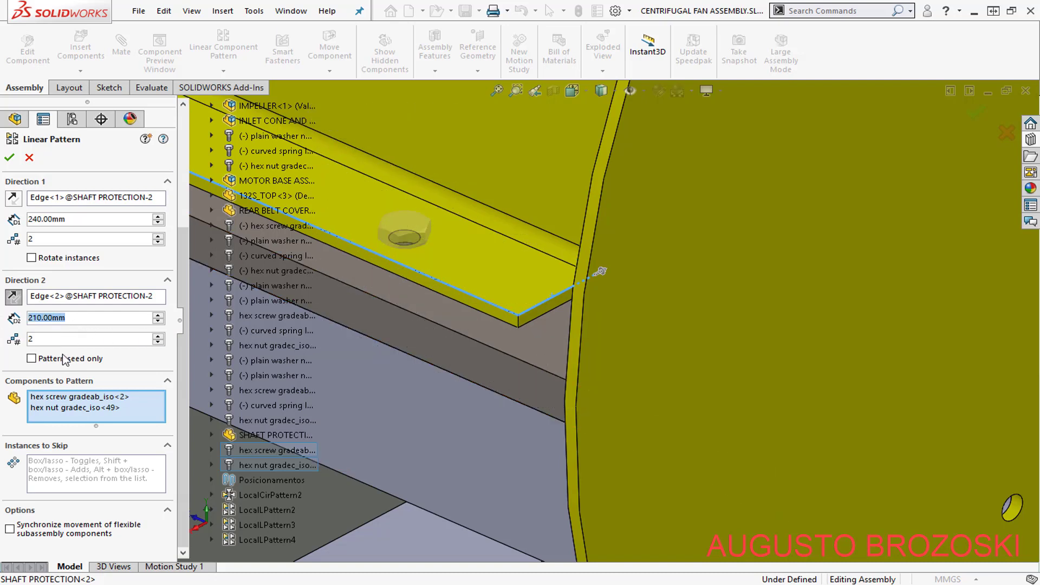
type("232")
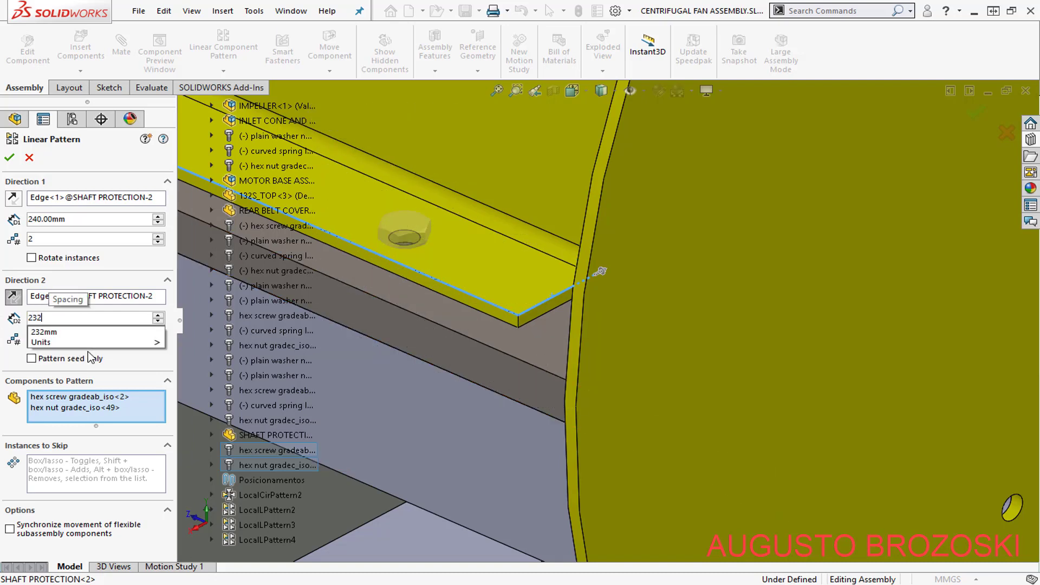
key("Return")
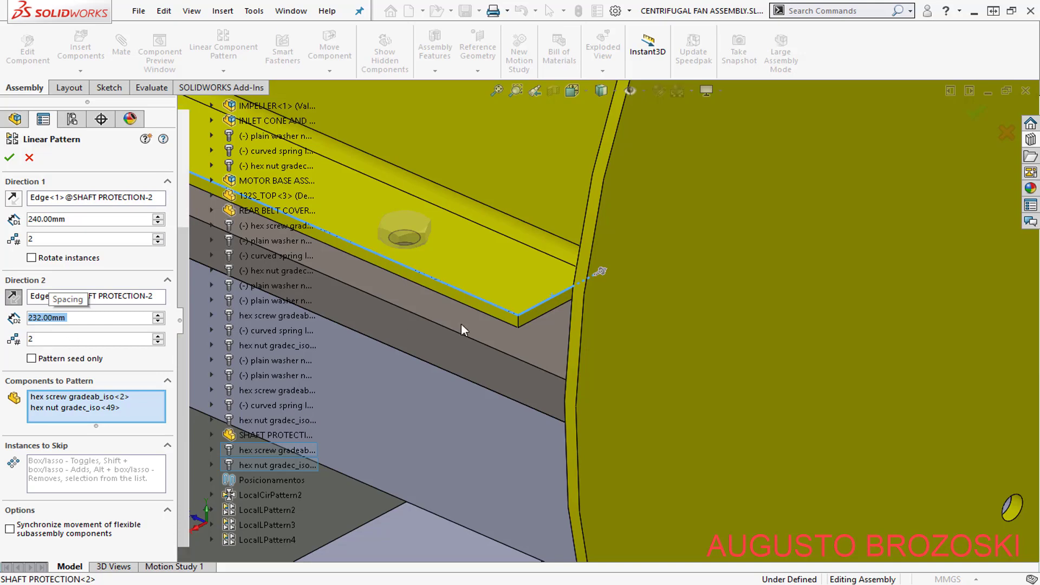
scroll(480, 323, "up", 6)
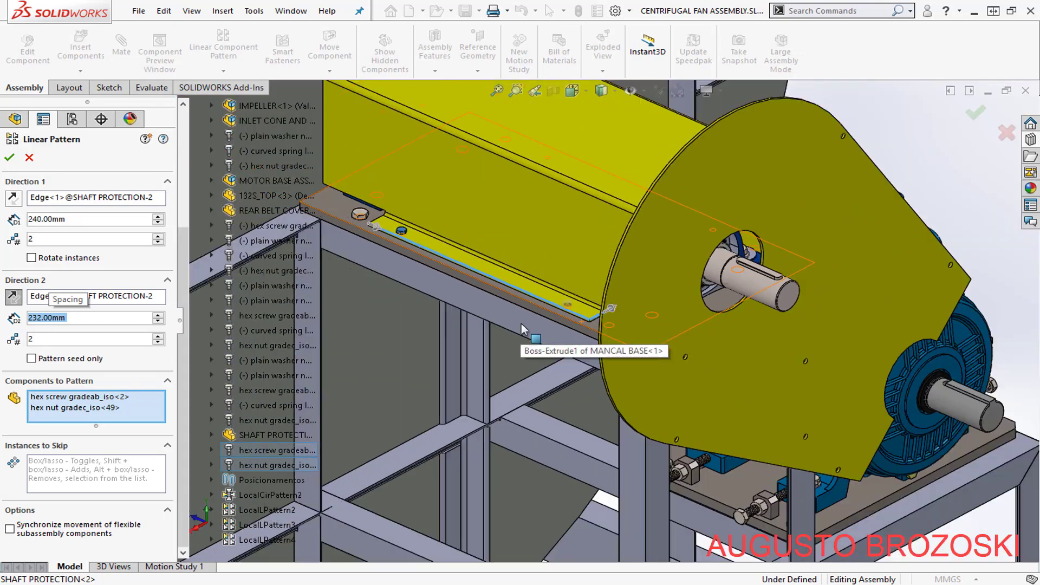
scroll(522, 325, "up", 1)
scroll(558, 262, "up", 3)
middle_click_drag(558, 266, 458, 325)
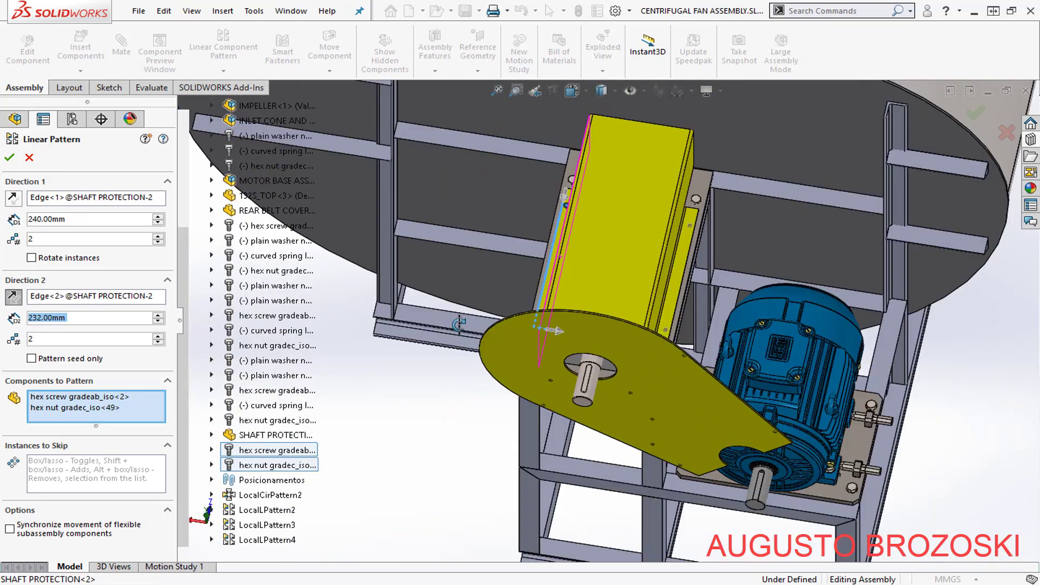
scroll(679, 379, "down", 8)
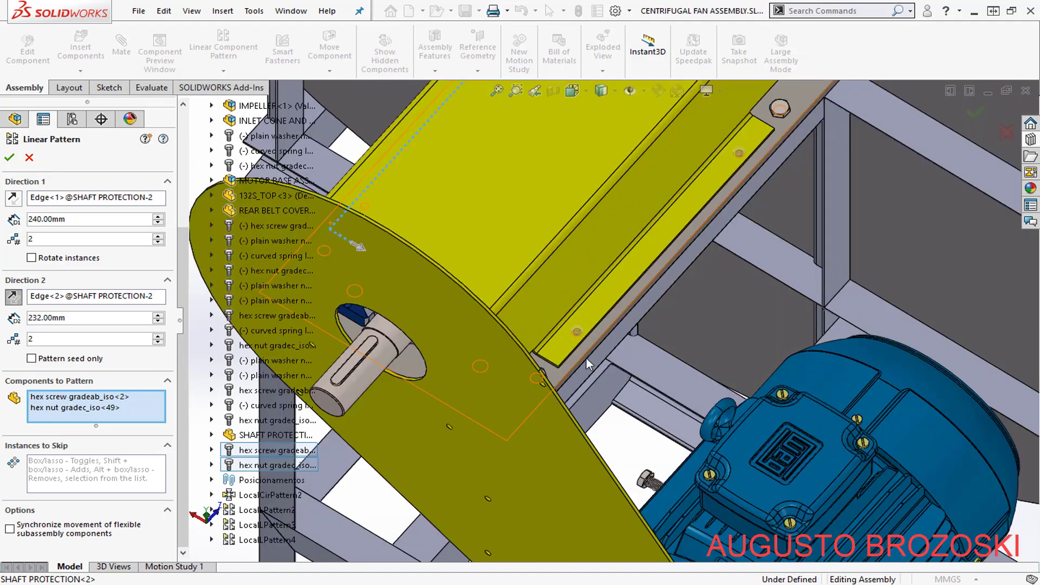
scroll(585, 357, "down", 3)
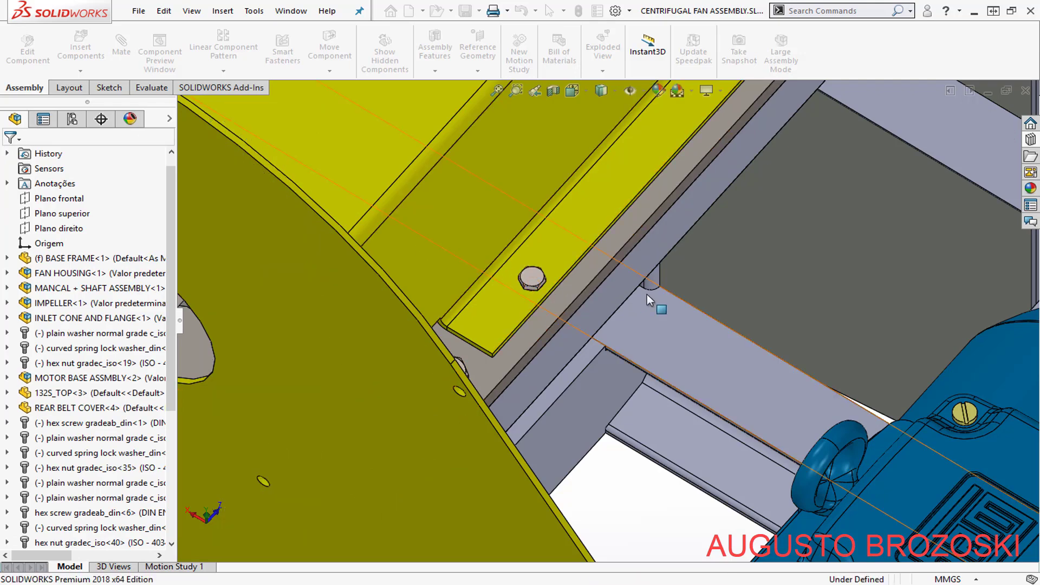
scroll(645, 287, "up", 5)
scroll(650, 276, "up", 3)
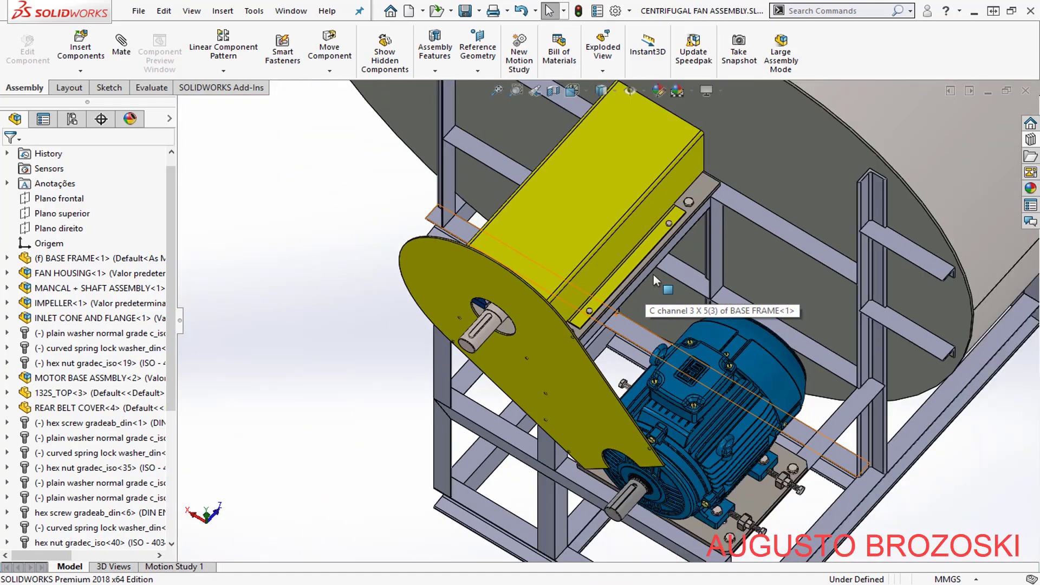
scroll(617, 228, "up", 2)
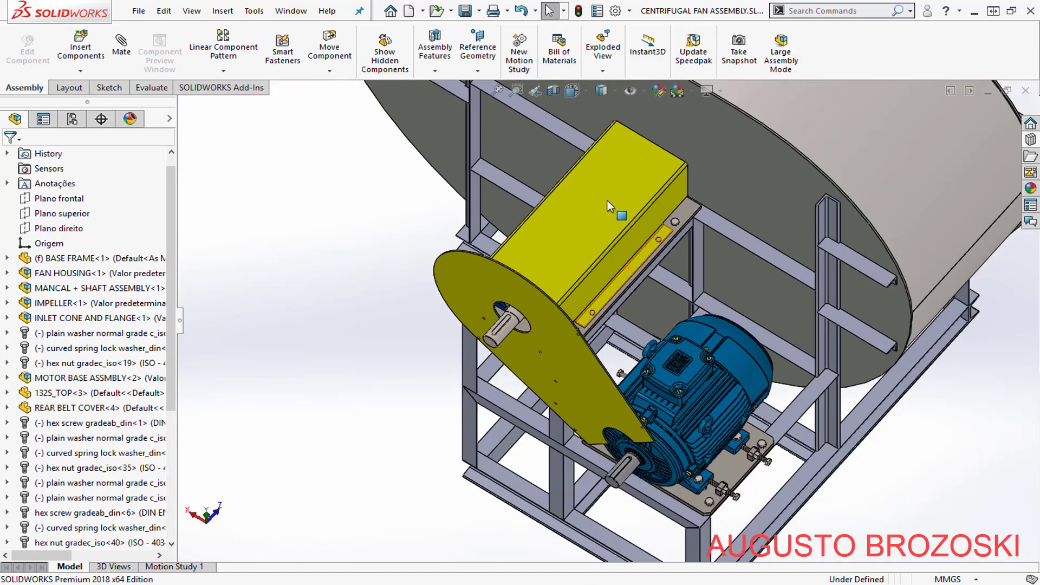
- Reorient the assembly with the View Selector to the corner facing the outlet and drive side, and examine the rear belt cover's holes
left_click(599, 93)
left_click(578, 89)
left_click(578, 91)
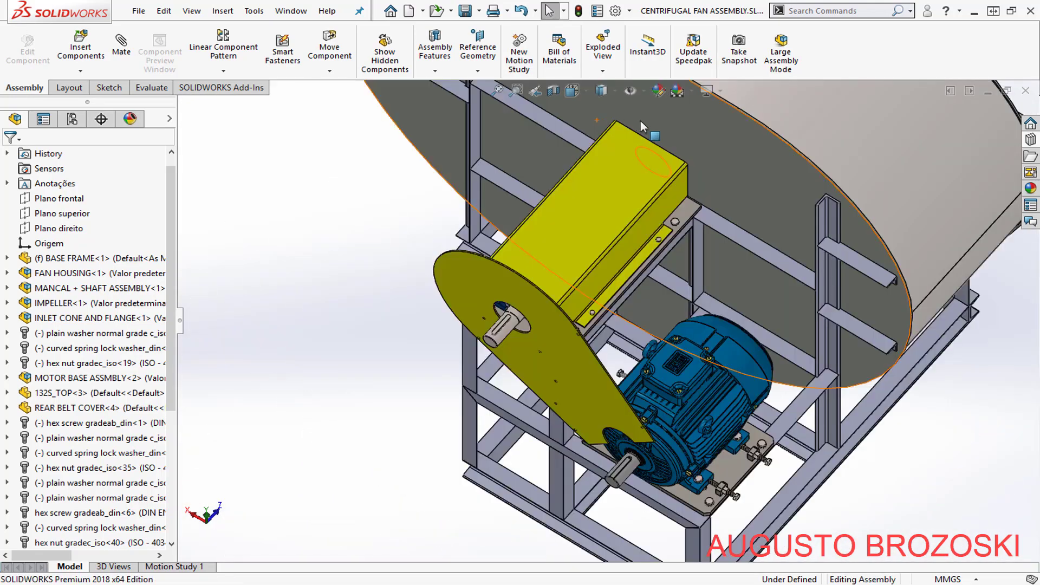
left_click(572, 92)
left_click(650, 130)
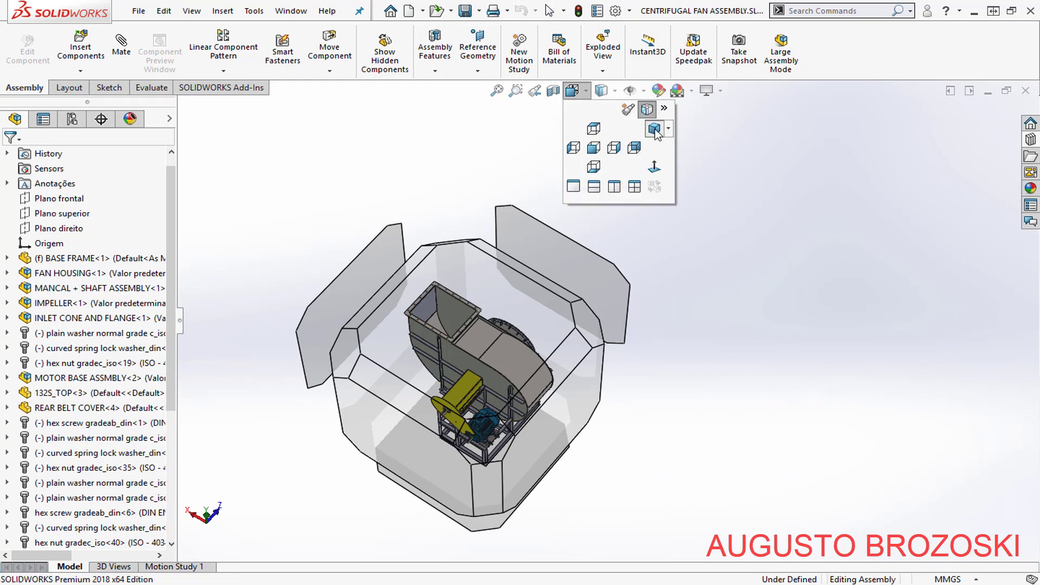
left_click(573, 91)
left_click(589, 291)
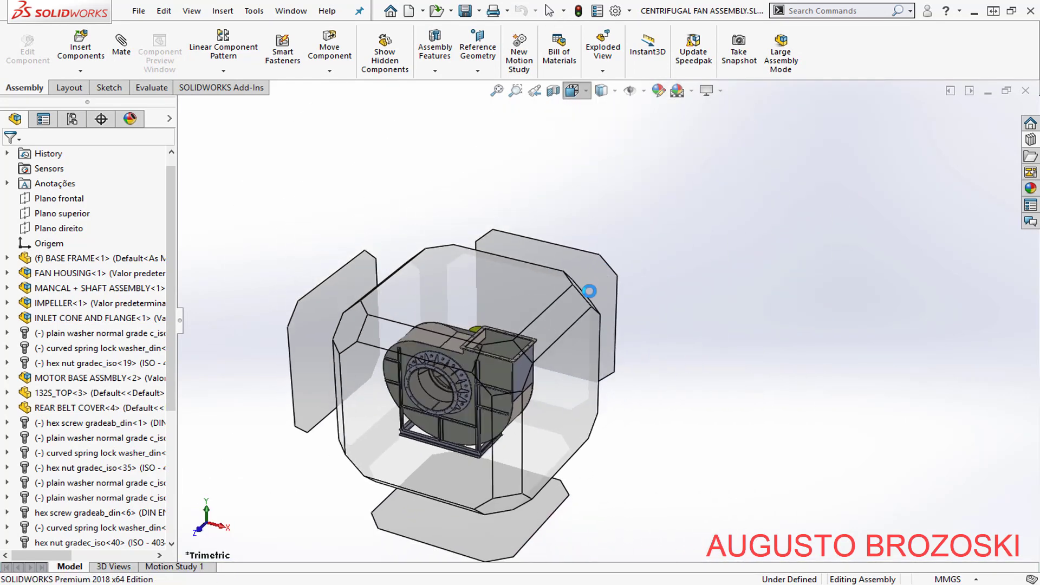
left_click(585, 292)
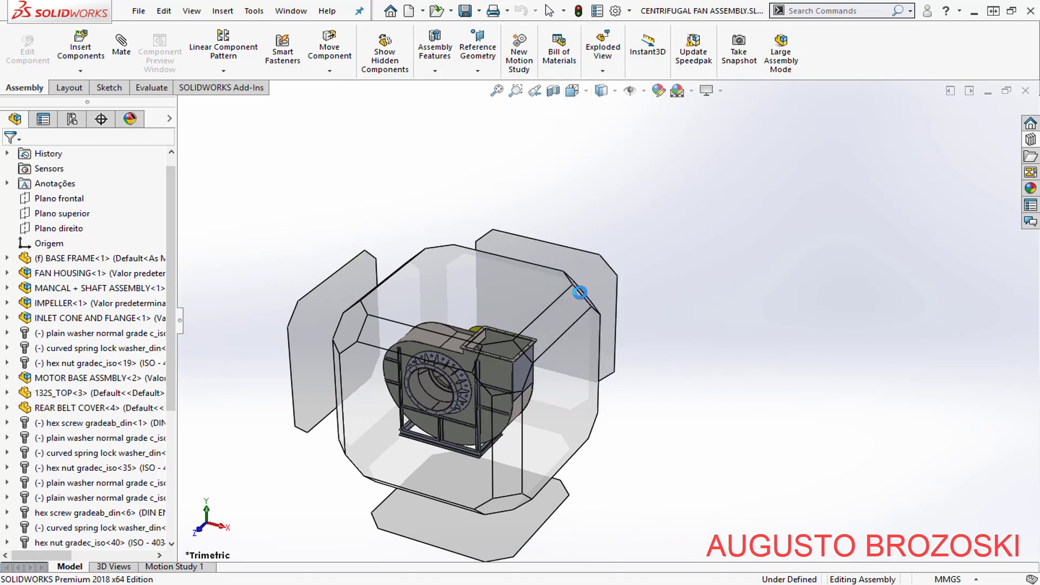
left_click(581, 292)
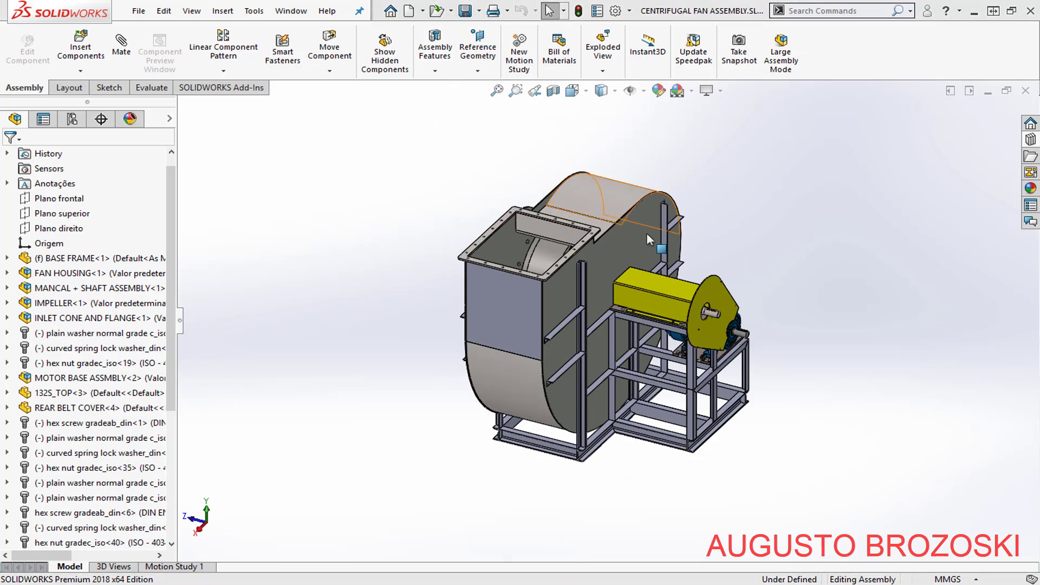
scroll(750, 343, "down", 8)
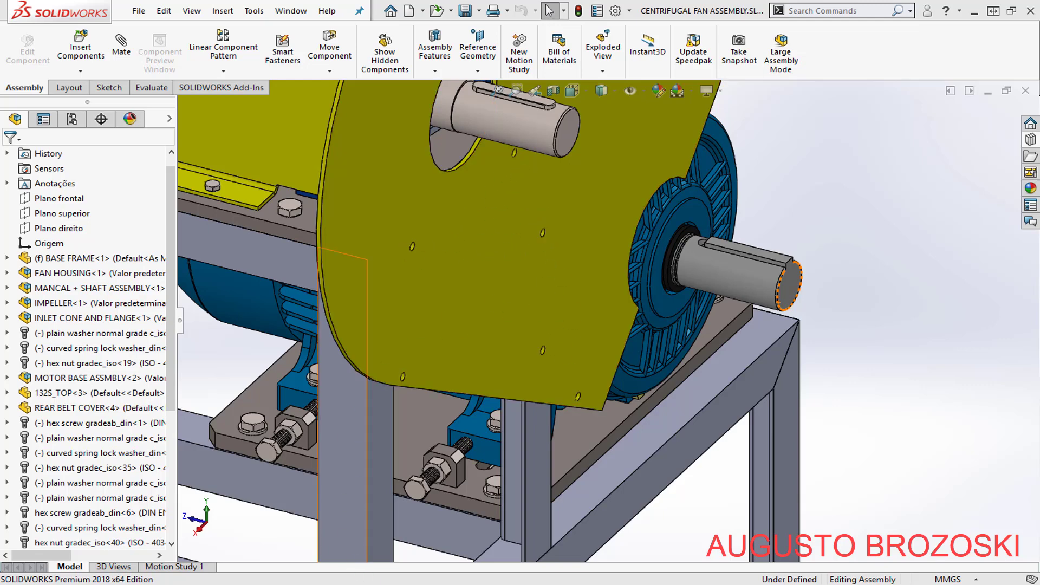
- Switch to the PDF drawing in Acrobat Reader, enlarge the first sheet to 125%, check the parts list's fasteners, and return to SOLIDWORKS
left_click(399, 584)
scroll(412, 240, "up", 11)
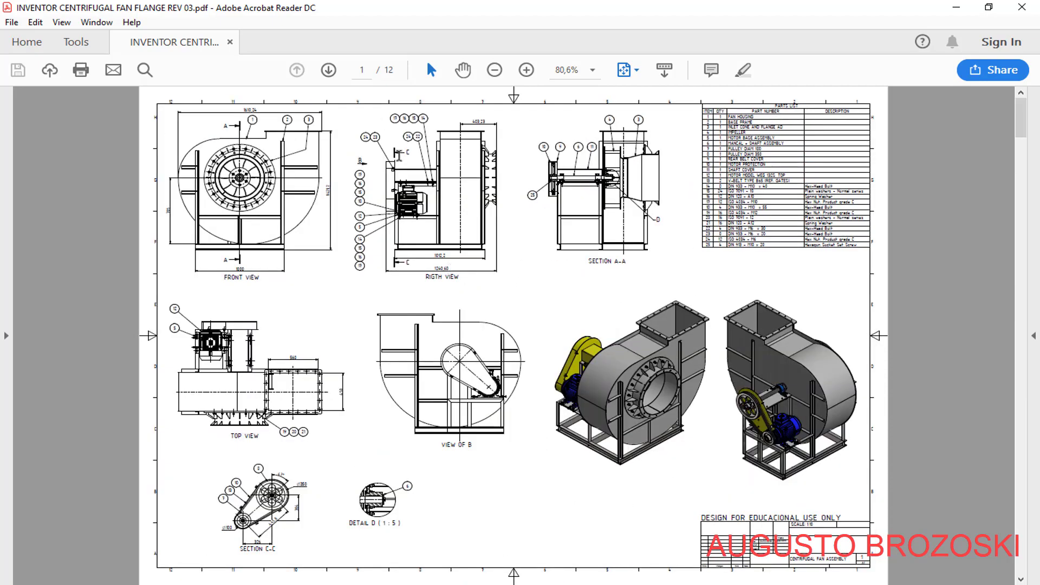
left_click(525, 70)
left_click(526, 69)
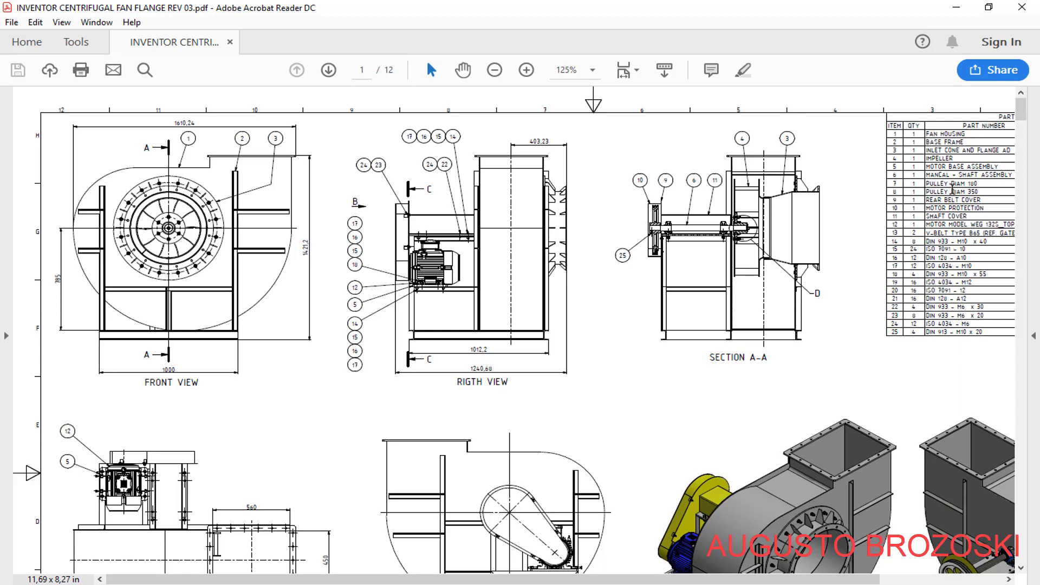
left_click(955, 10)
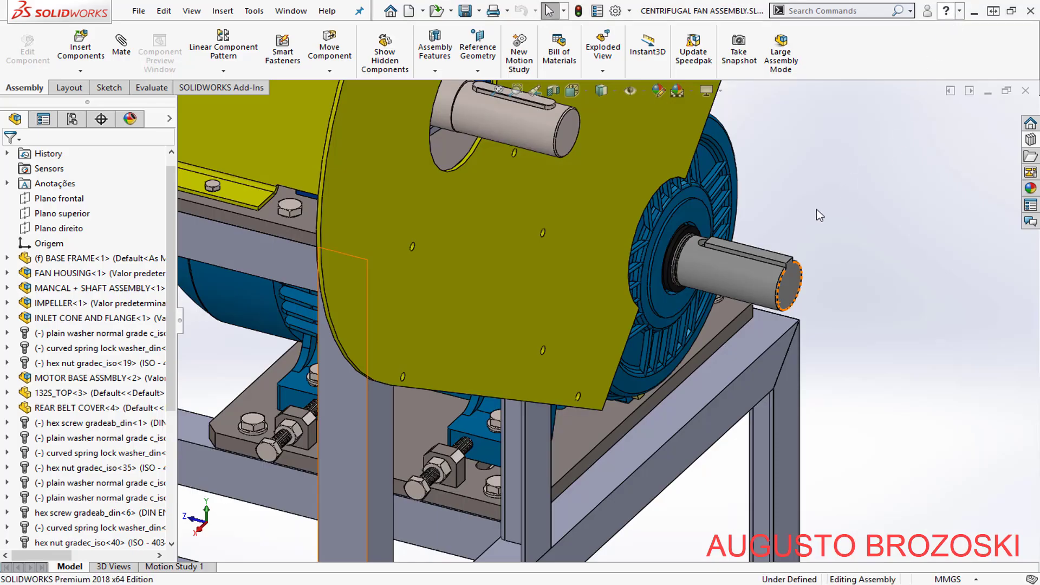
- Insert one Hex Nut Grade C ISO 4034, size M6, from the Toolbox into empty space beside the rear belt cover
left_click(1030, 141)
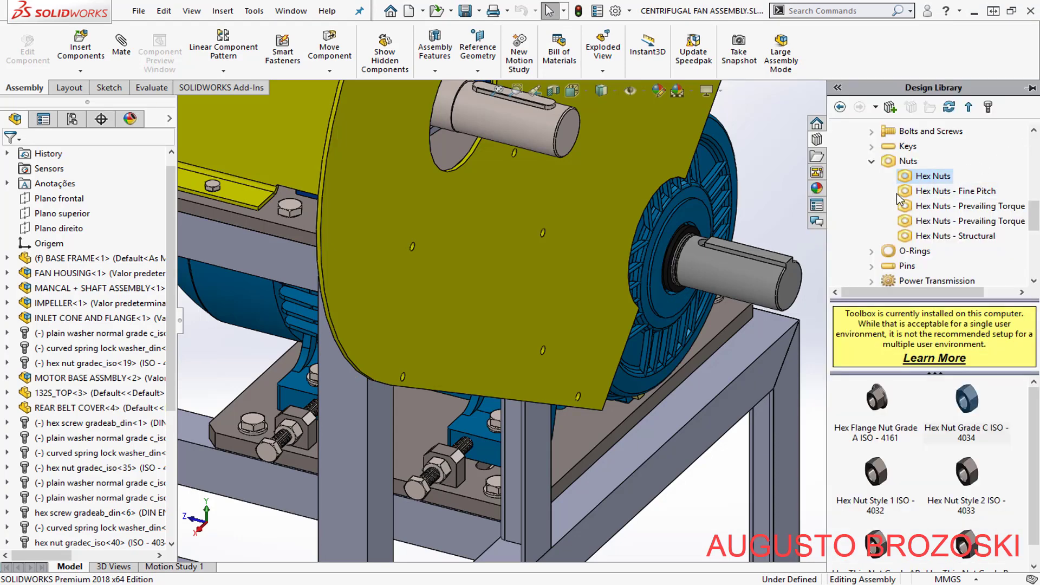
left_click(968, 413)
left_click_drag(884, 349, 793, 171)
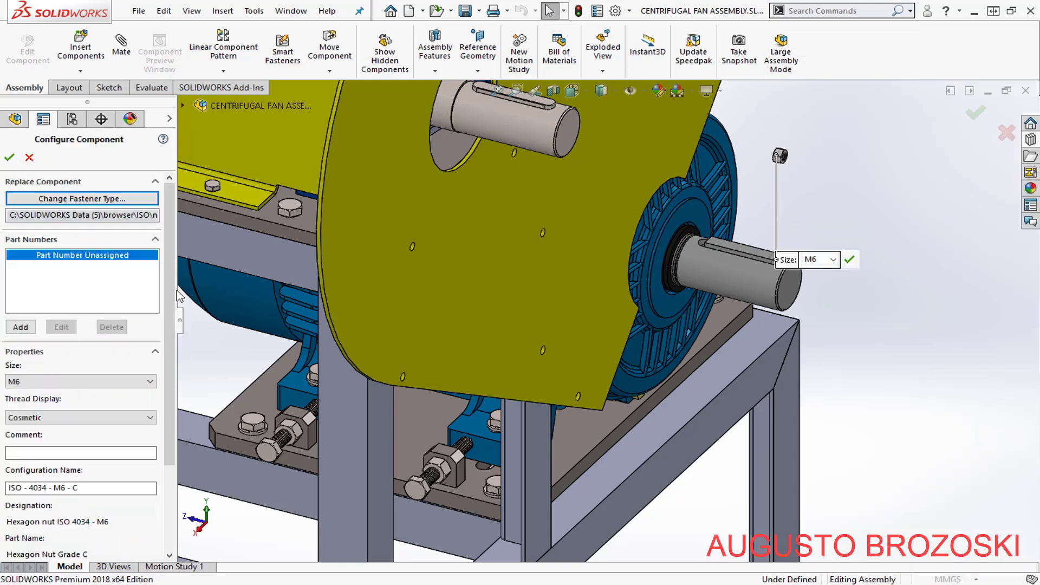
left_click(12, 158)
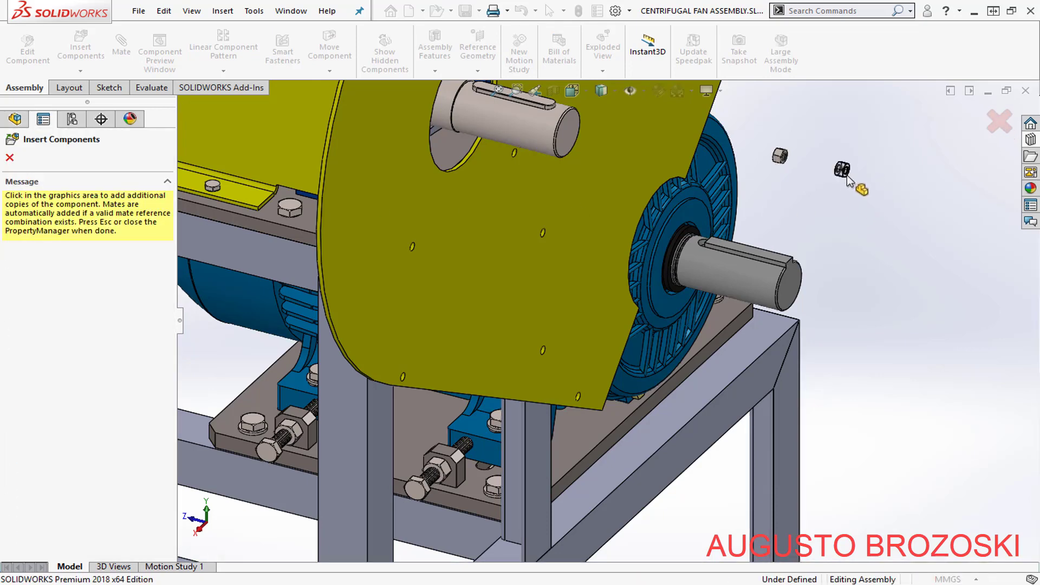
key("Escape")
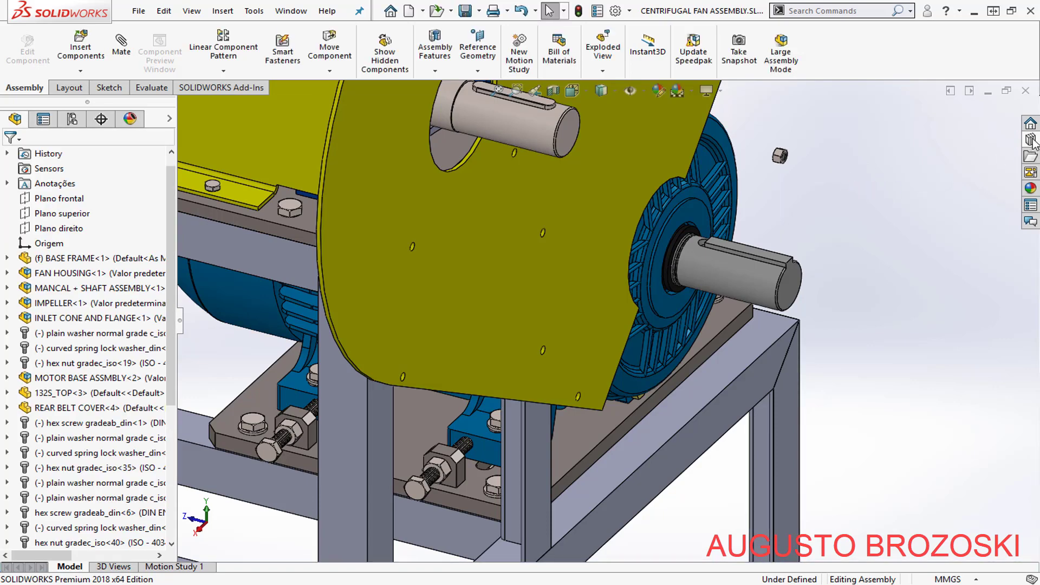
- Insert a Hex Screw Grade AB ISO 4017 from the Toolbox's hex bolts and screws, size M6 and length 20, near the loose nut
left_click(1031, 140)
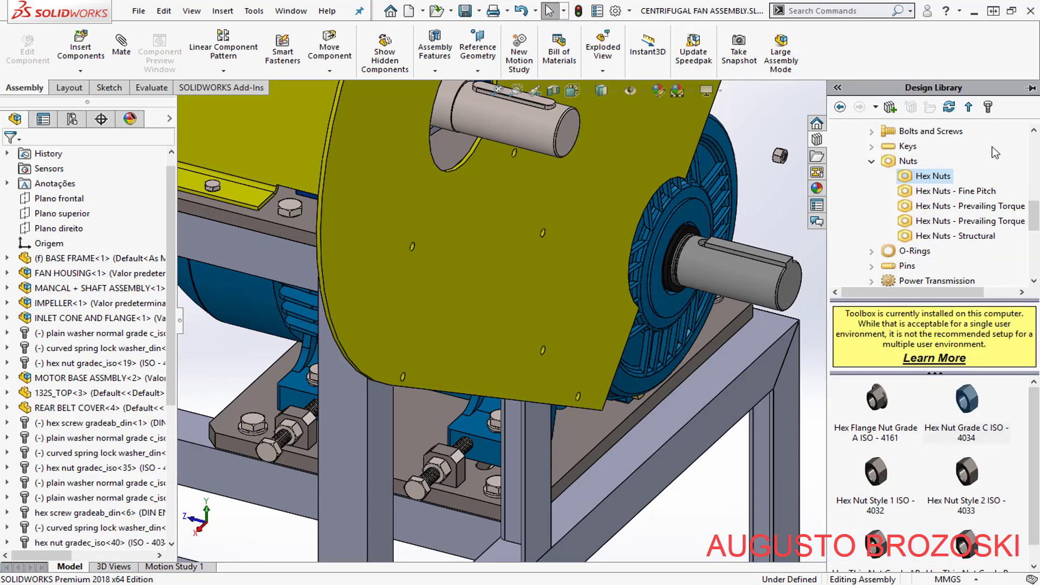
left_click(870, 132)
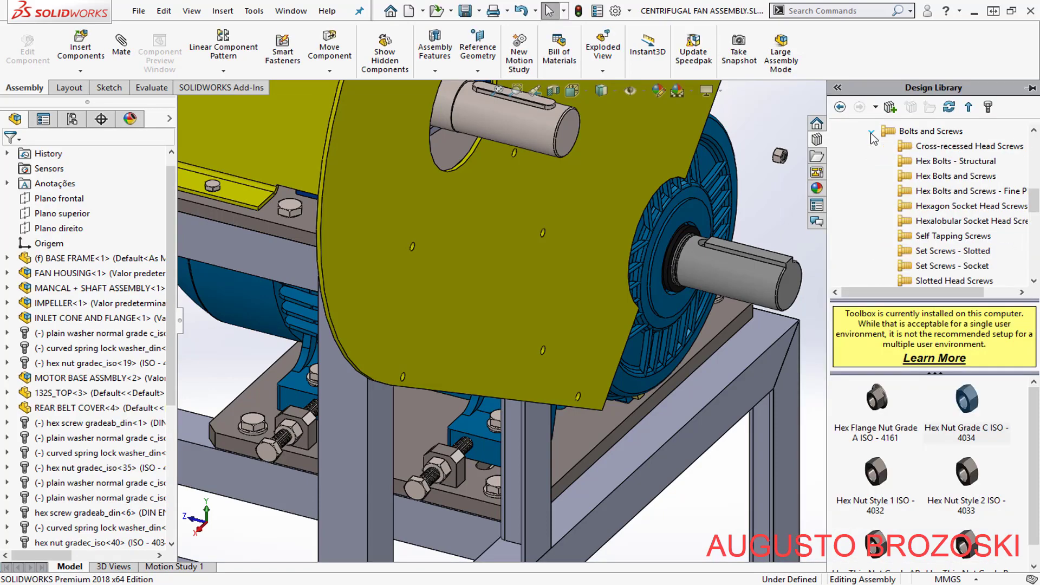
left_click(919, 177)
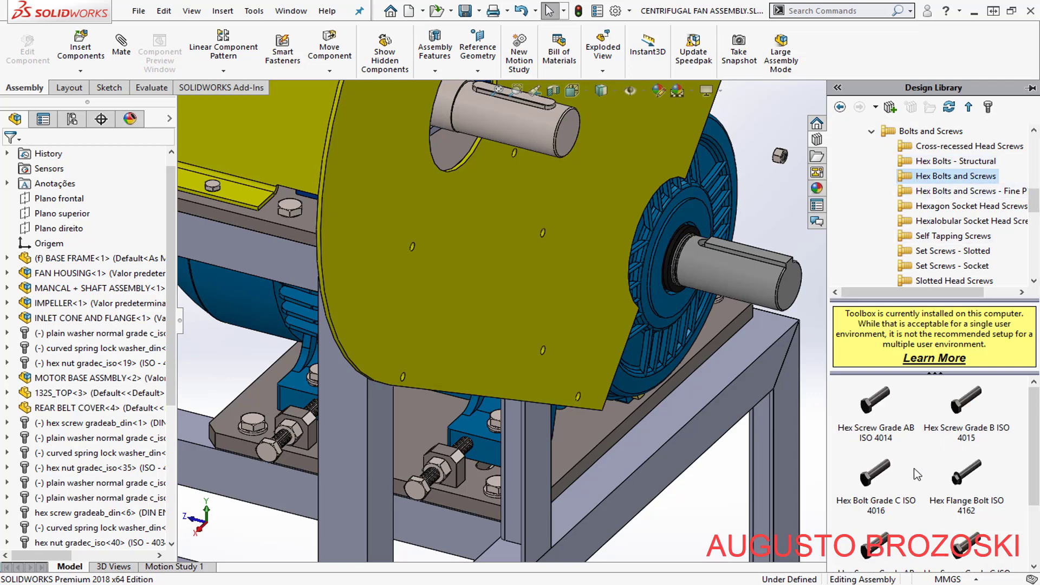
scroll(908, 472, "down", 2)
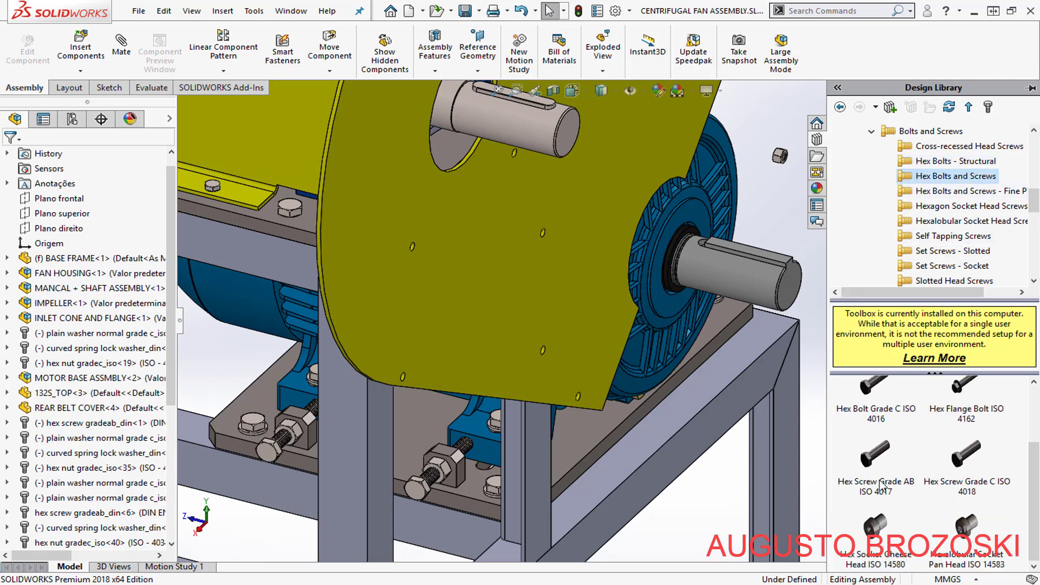
left_click_drag(877, 463, 788, 201)
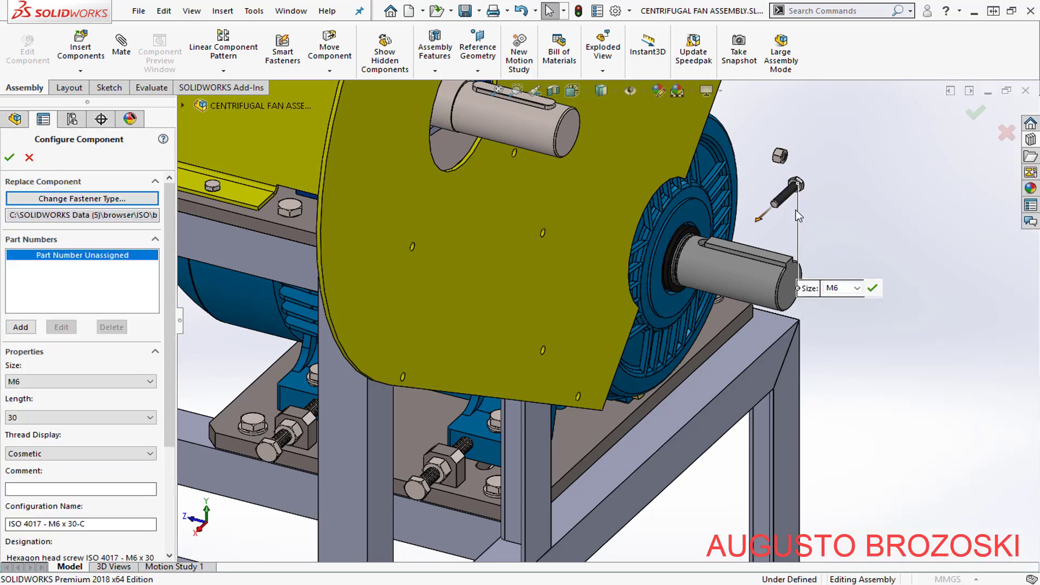
left_click(75, 416)
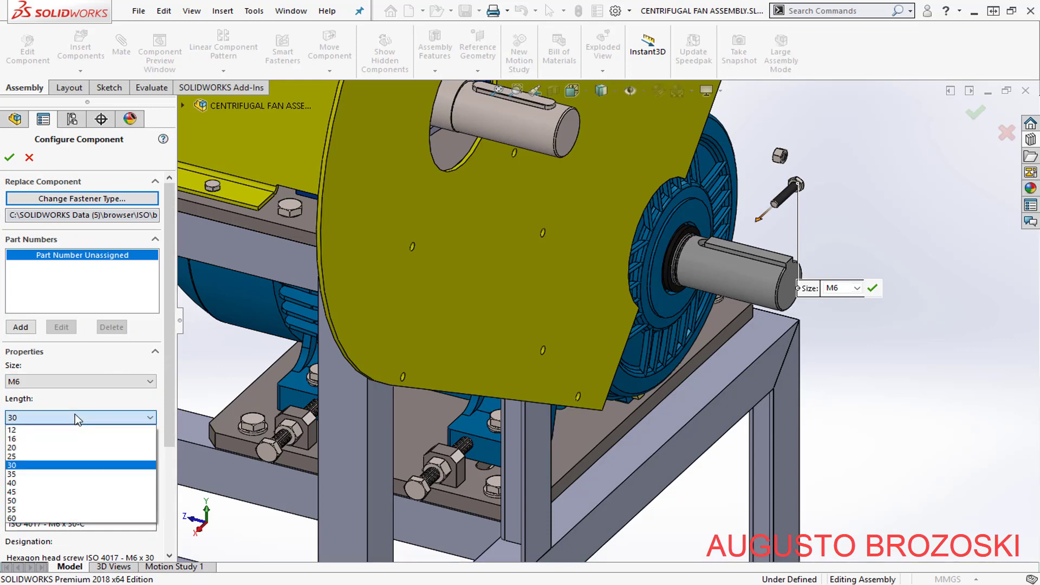
left_click(50, 448)
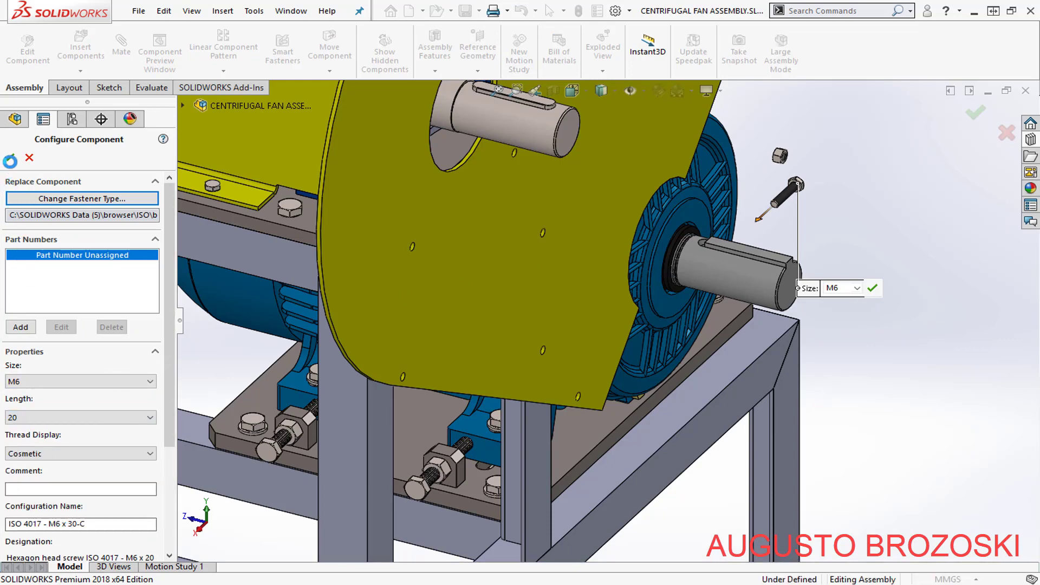
left_click(9, 157)
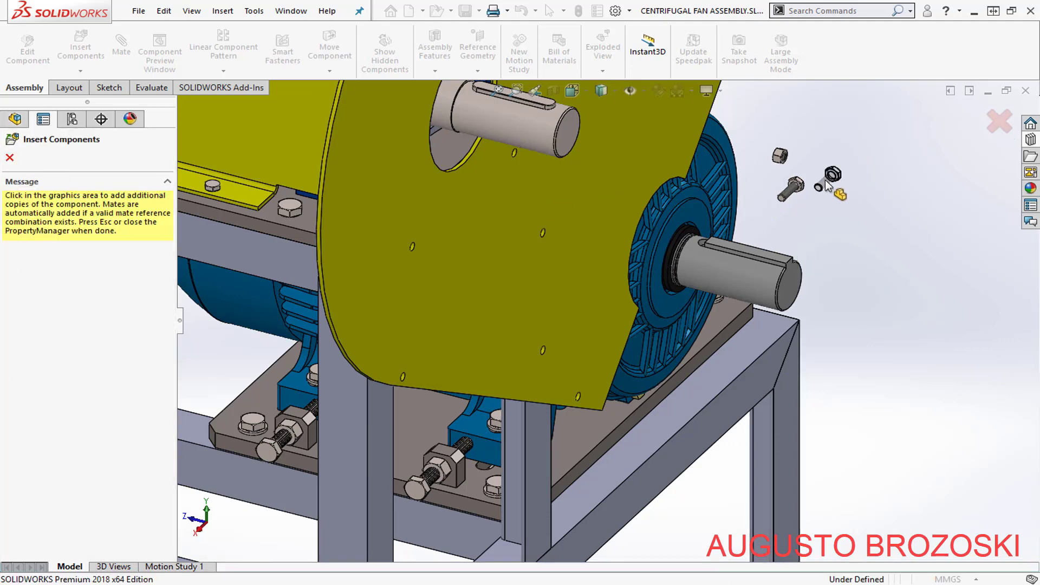
- Finish inserting screws and mate the loose M6 screw's shank concentric with the rear belt cover's hole below the fan shaft
scroll(807, 185, "down", 8)
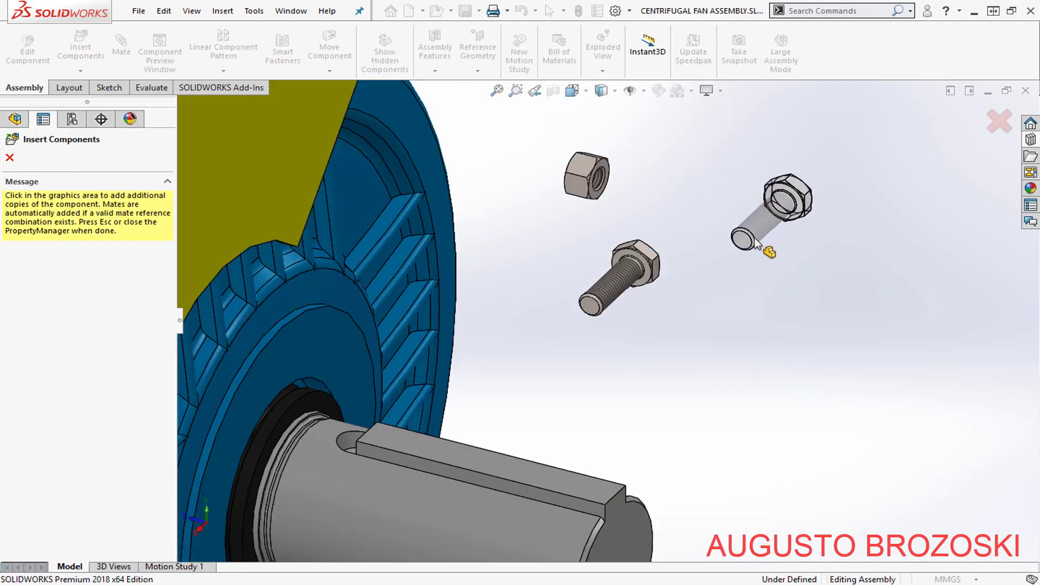
key("Escape")
scroll(655, 332, "down", 3)
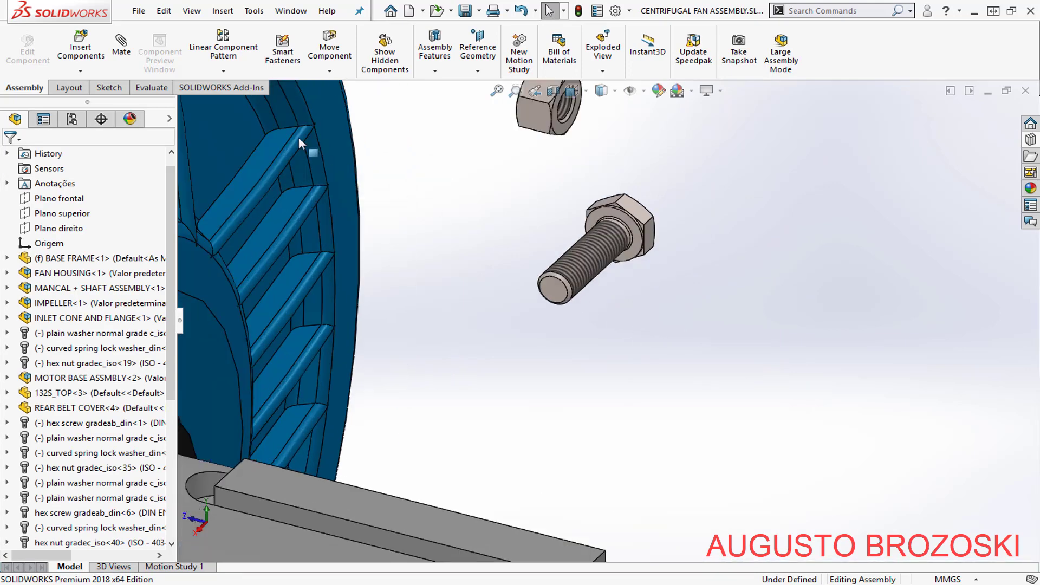
left_click(119, 51)
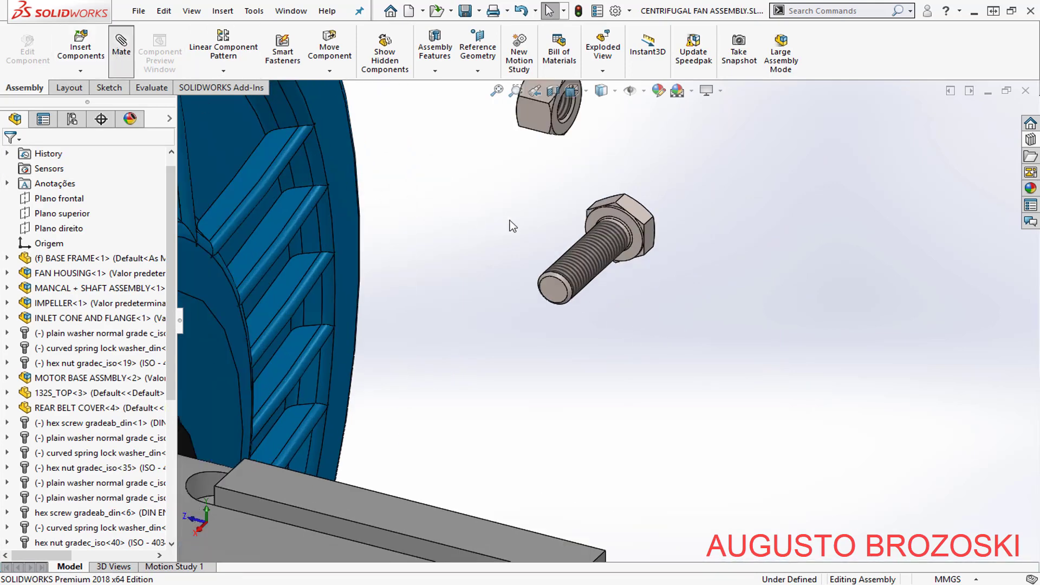
left_click(584, 258)
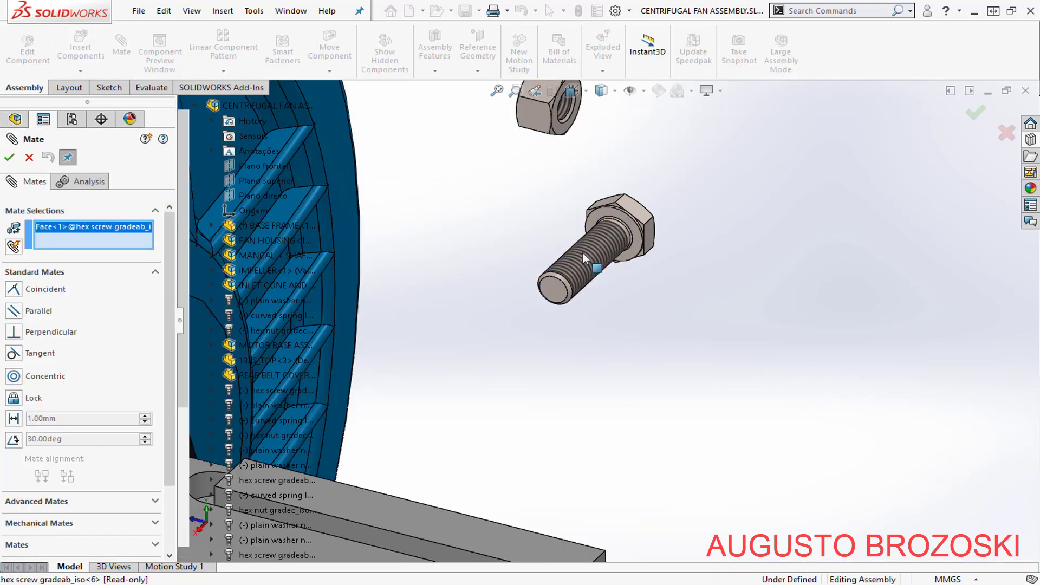
scroll(691, 272, "up", 5)
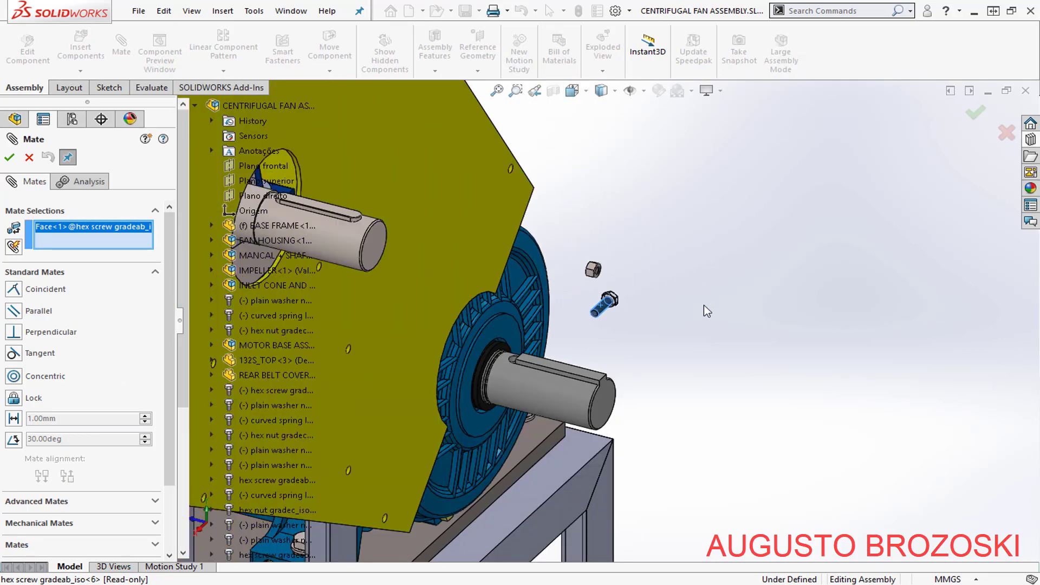
scroll(582, 320, "up", 3)
scroll(418, 343, "down", 10)
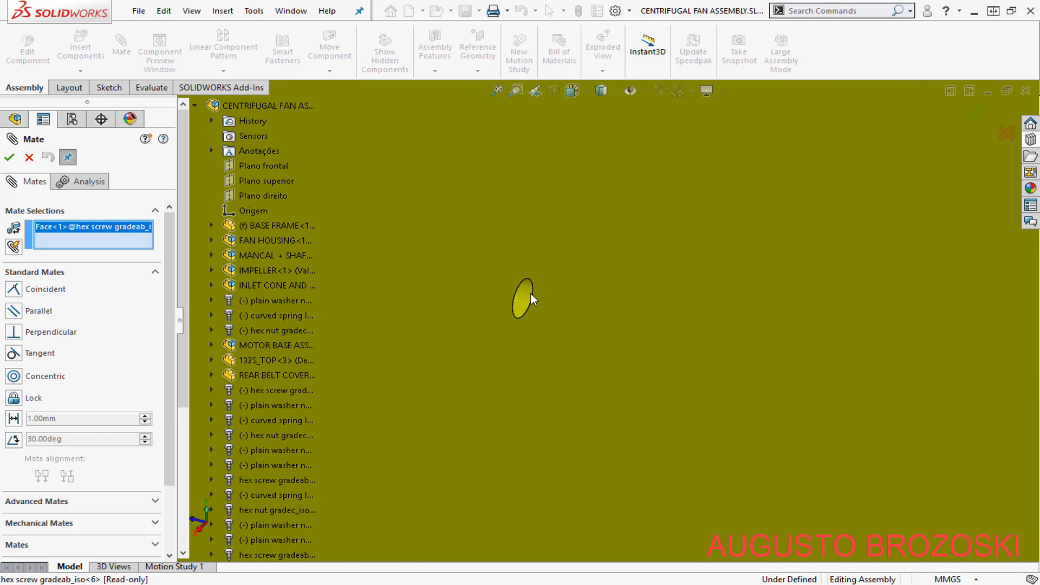
left_click(528, 301)
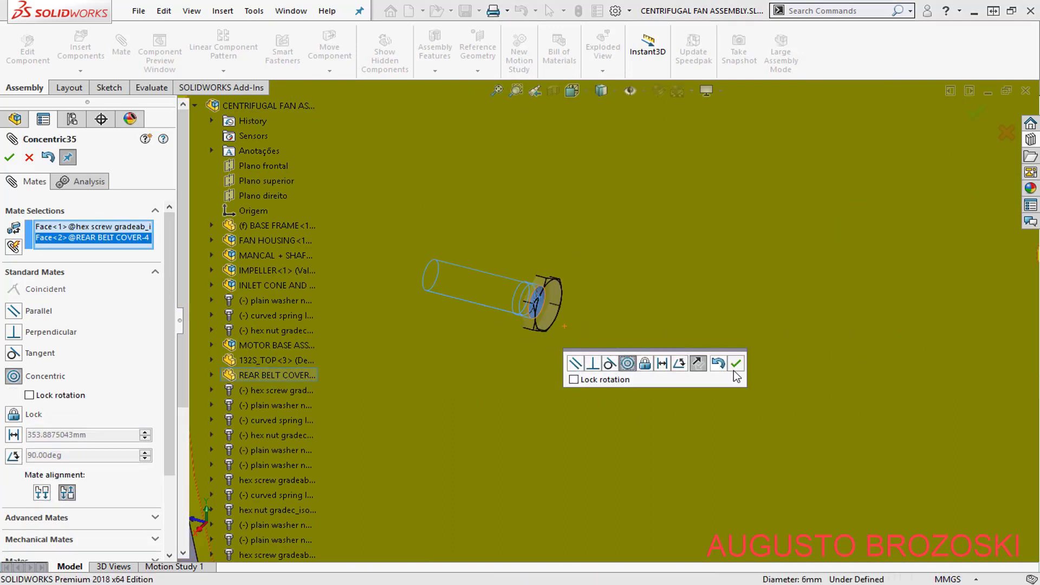
left_click(736, 364)
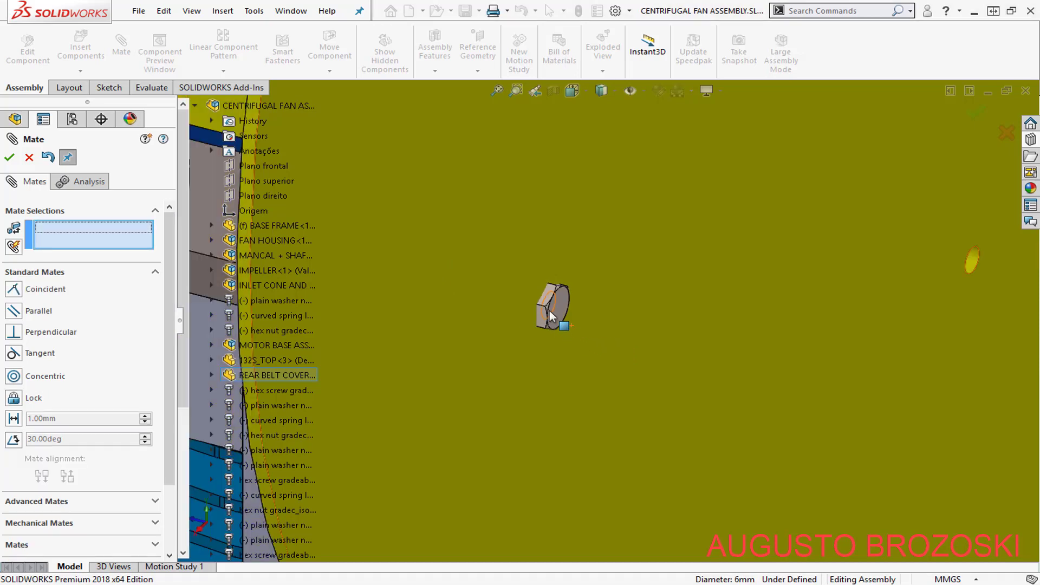
- Pull the M6 screw out along its hole and mate the underside of its head coincident with the rear belt cover's outer face
middle_click_drag(552, 294, 686, 339)
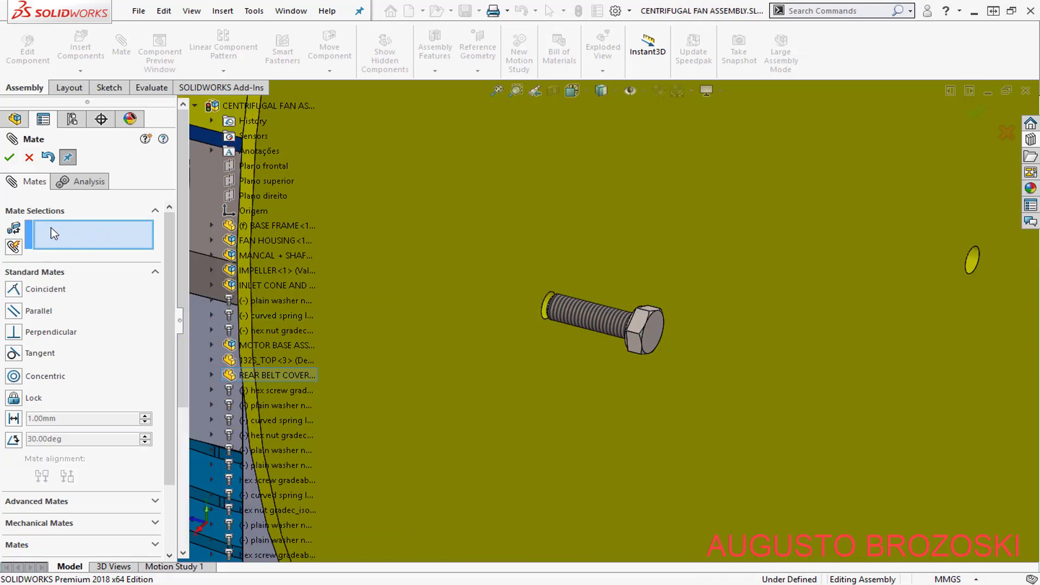
scroll(538, 326, "up", 3)
middle_click_drag(557, 336, 589, 333)
scroll(593, 307, "down", 7)
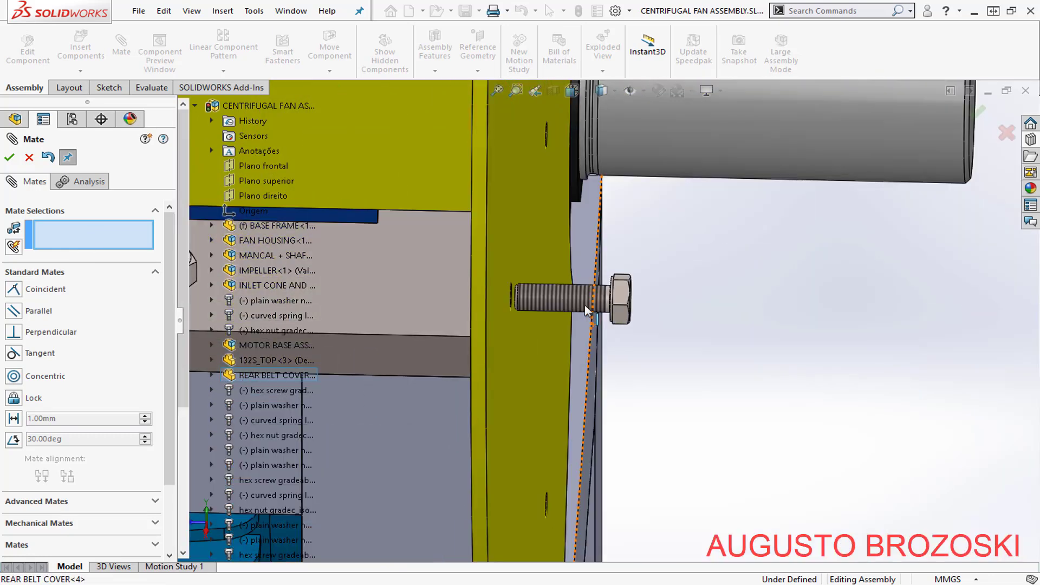
middle_click_drag(615, 283, 620, 309)
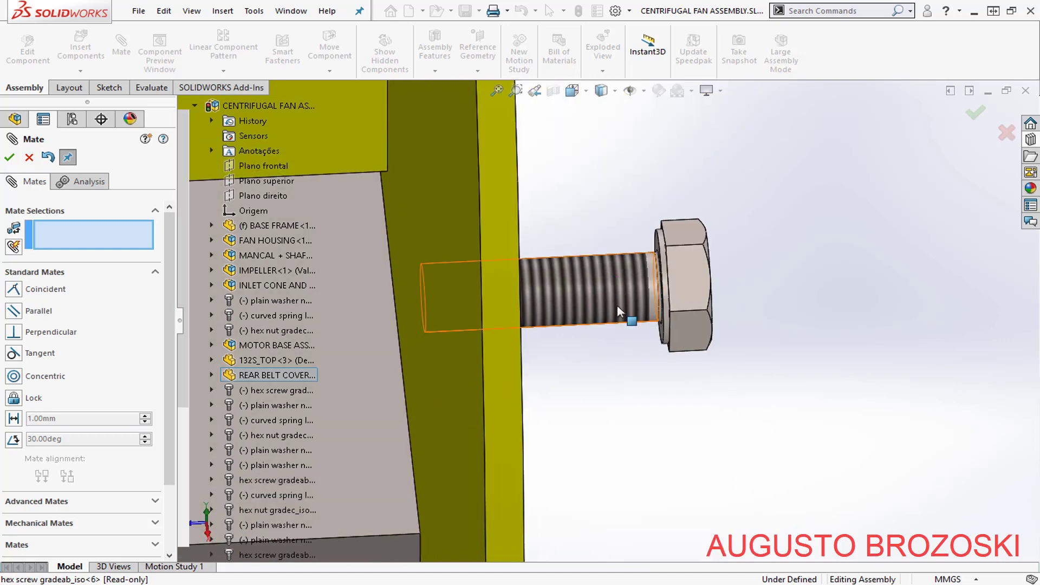
scroll(629, 247, "down", 5)
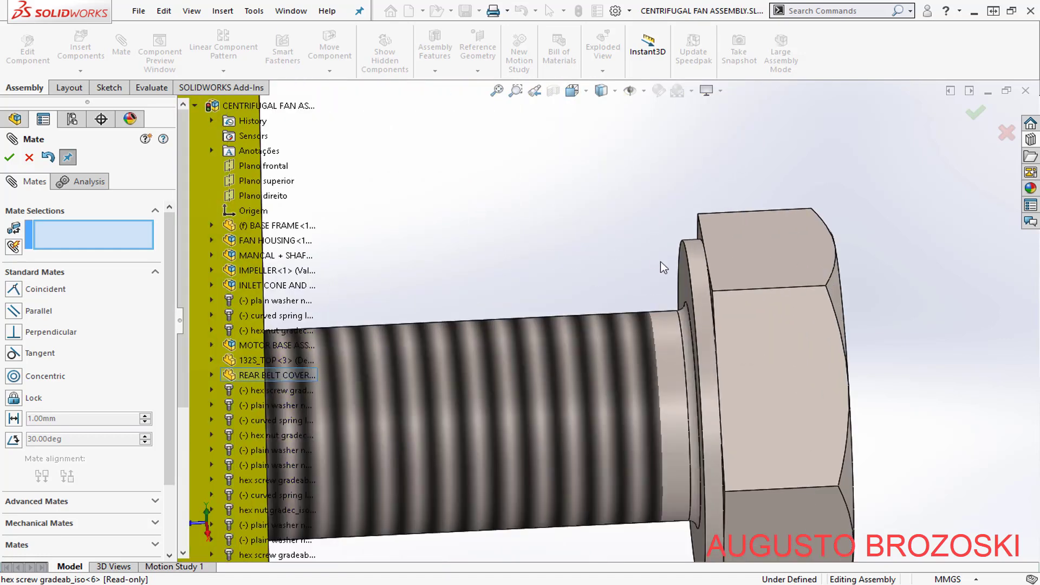
left_click(687, 281)
scroll(686, 285, "up", 5)
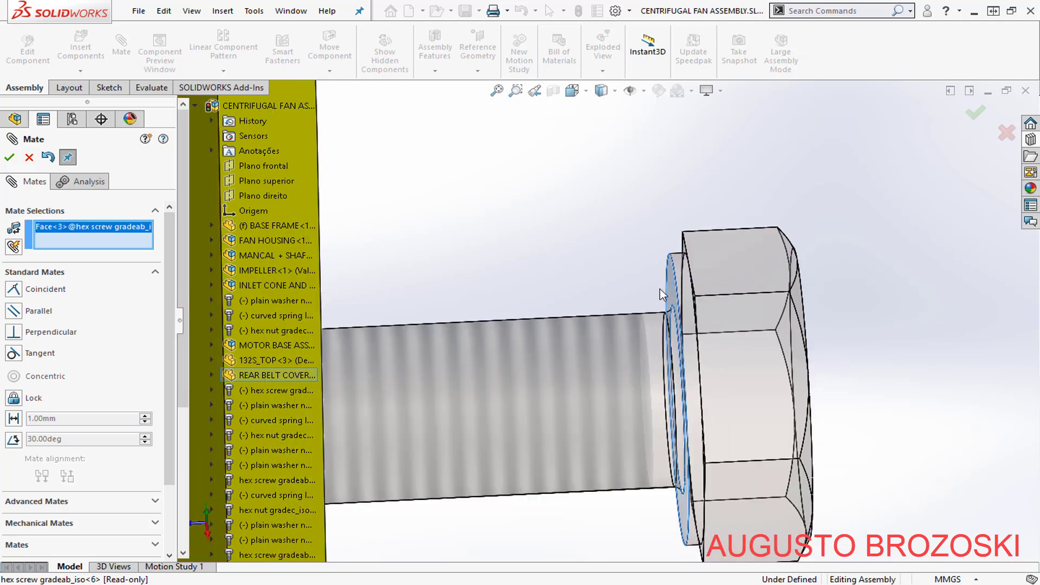
middle_click_drag(642, 298, 593, 302)
left_click(596, 294)
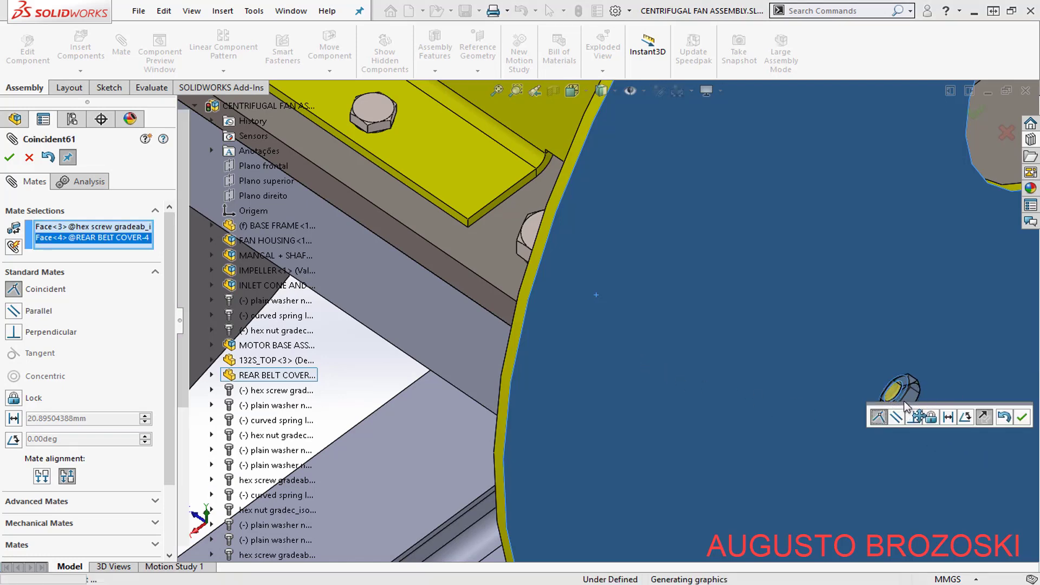
left_click(1022, 417)
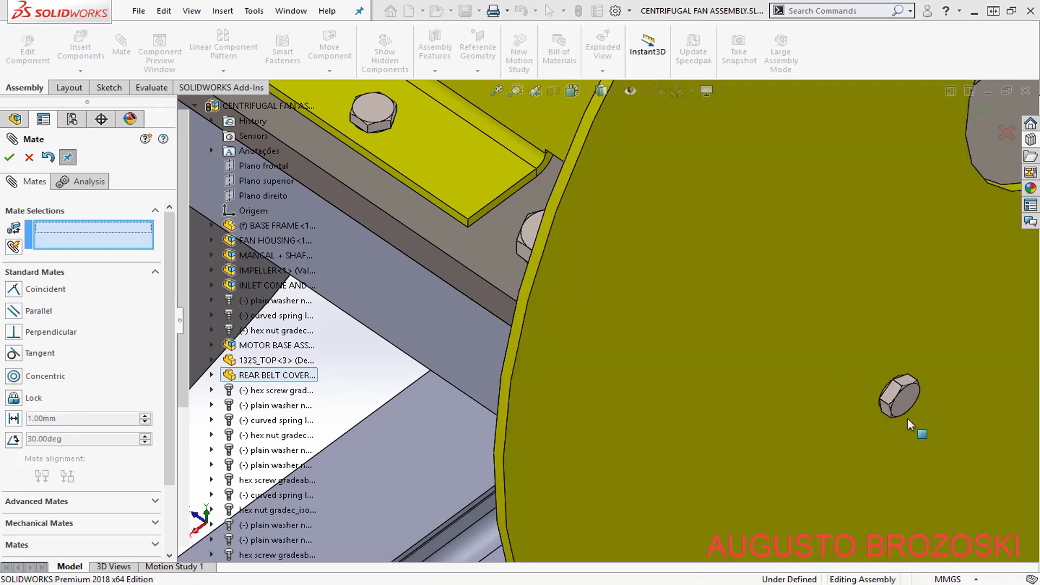
- Mate a hex flat of the M6 screw's head parallel to the side face of the base frame's leg below the cover
scroll(831, 399, "down", 3)
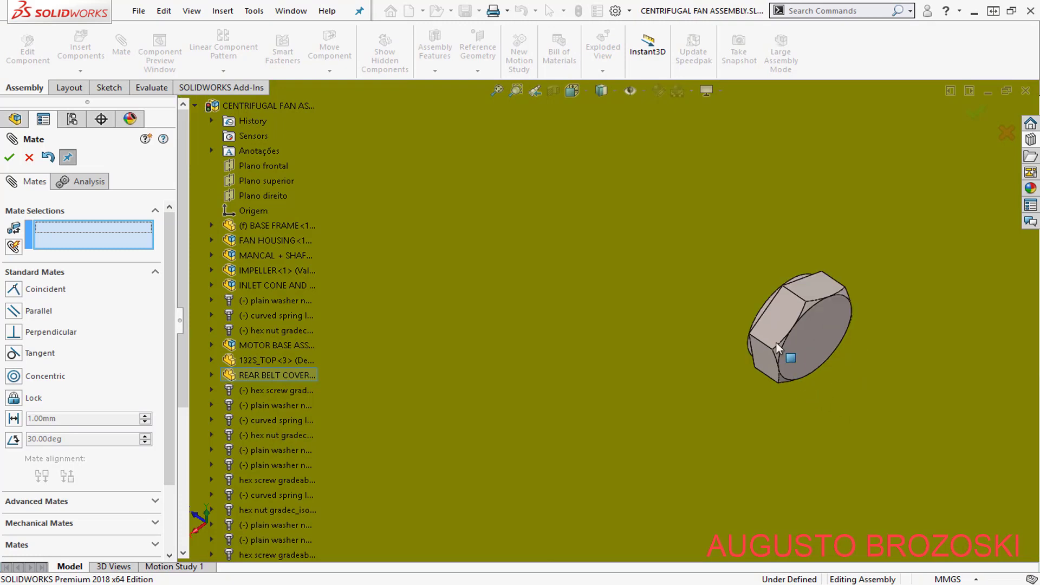
scroll(764, 311, "down", 2)
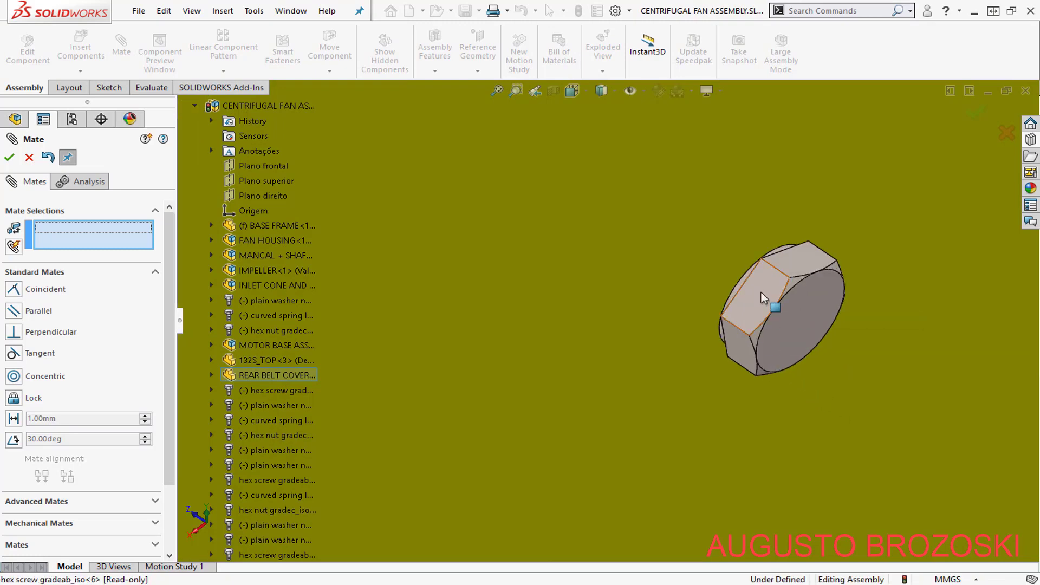
left_click(780, 306)
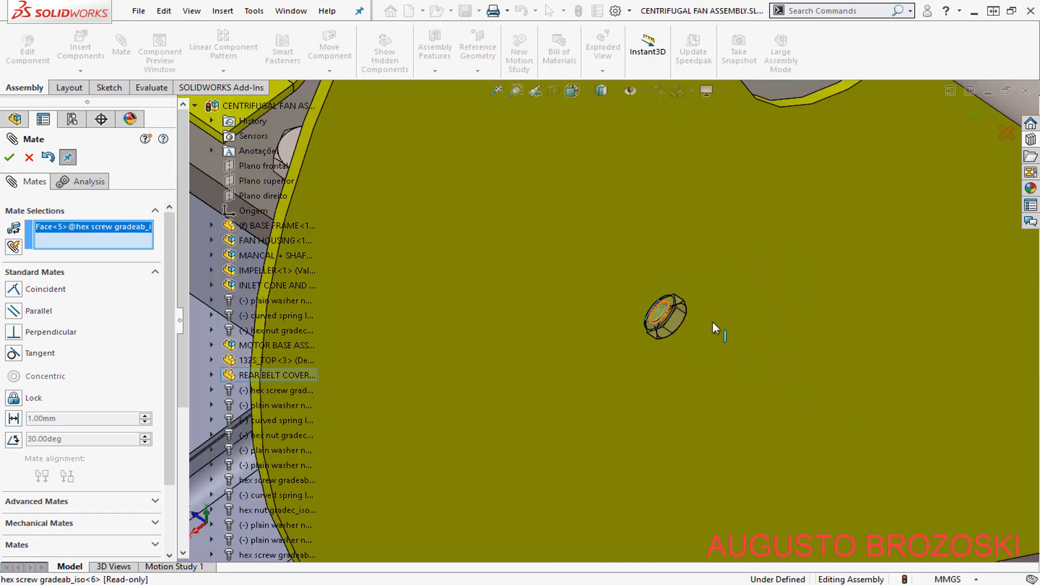
scroll(677, 330, "up", 5)
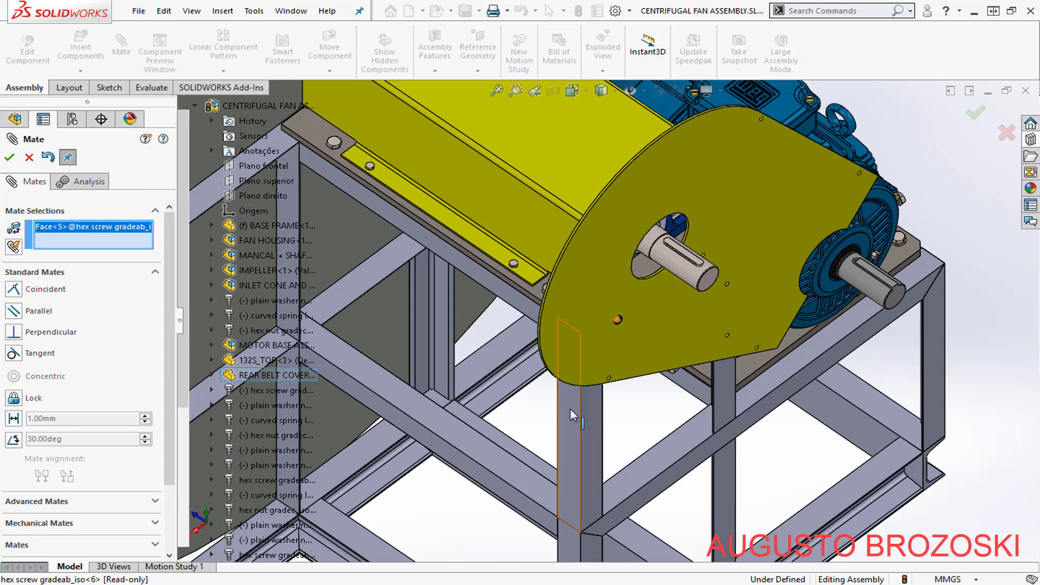
left_click(571, 410)
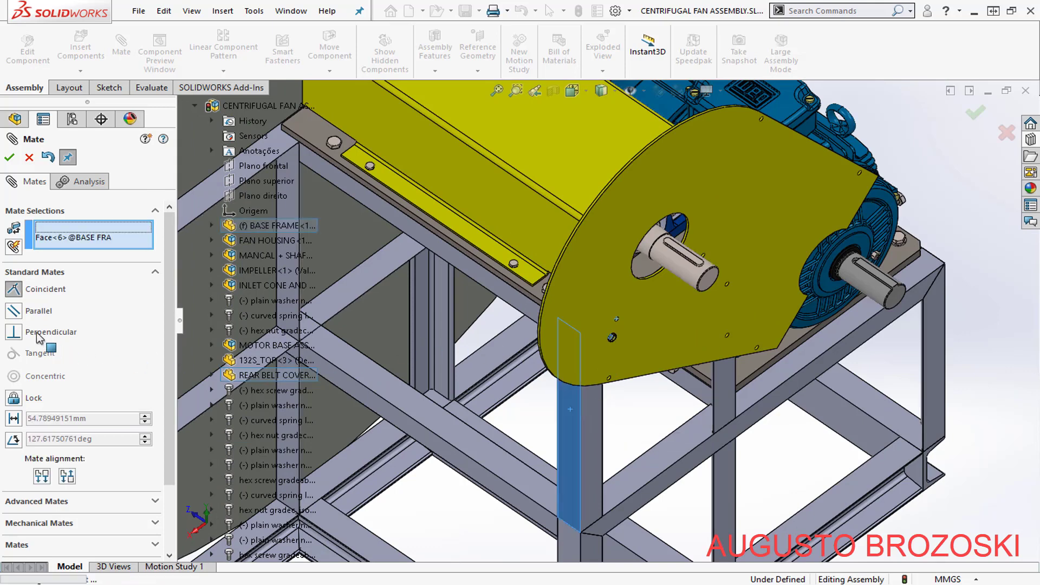
left_click(25, 314)
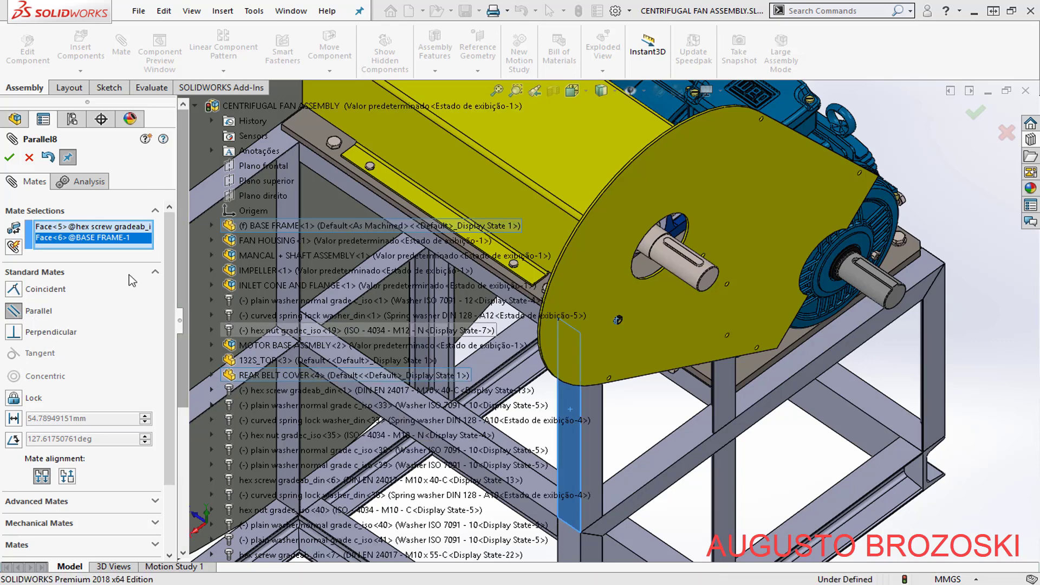
left_click(9, 158)
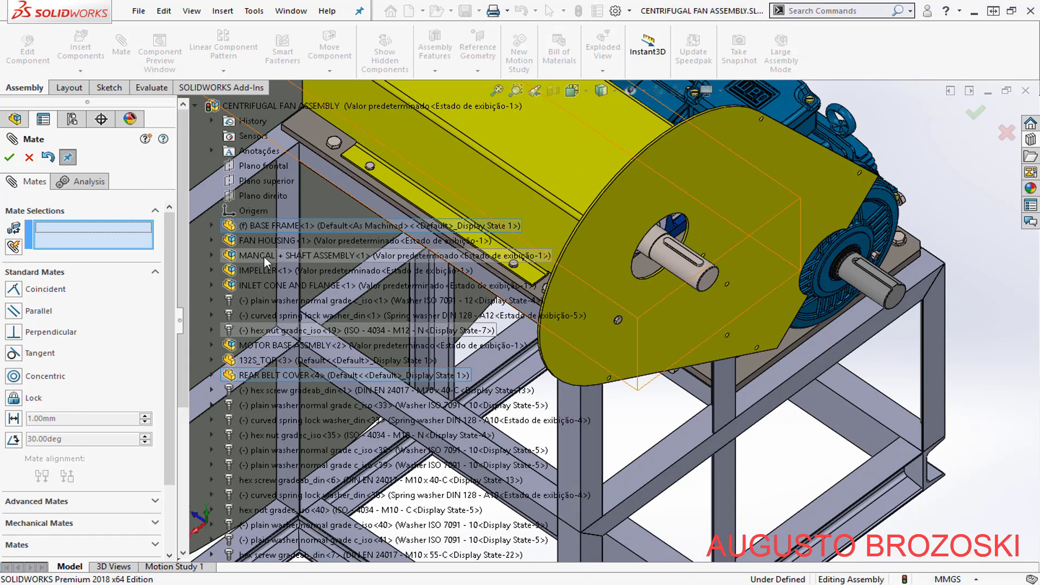
- Mate the loose M6 nut's threaded bore concentric with the M6 screw's shank behind the rear belt cover
scroll(617, 315, "up", 5)
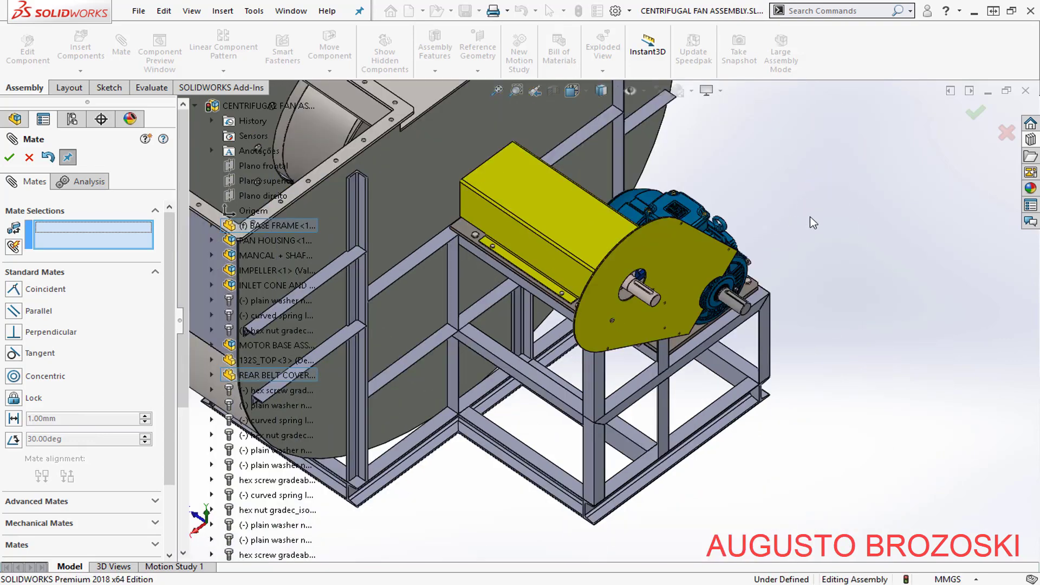
middle_click_drag(810, 217, 811, 261)
scroll(802, 282, "down", 3)
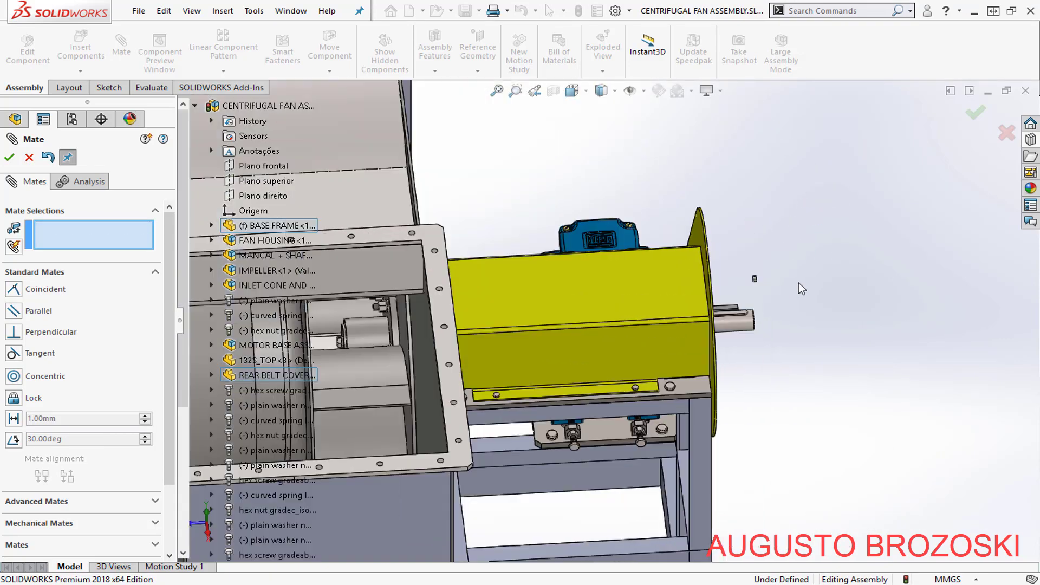
scroll(729, 281, "down", 4)
scroll(617, 298, "down", 3)
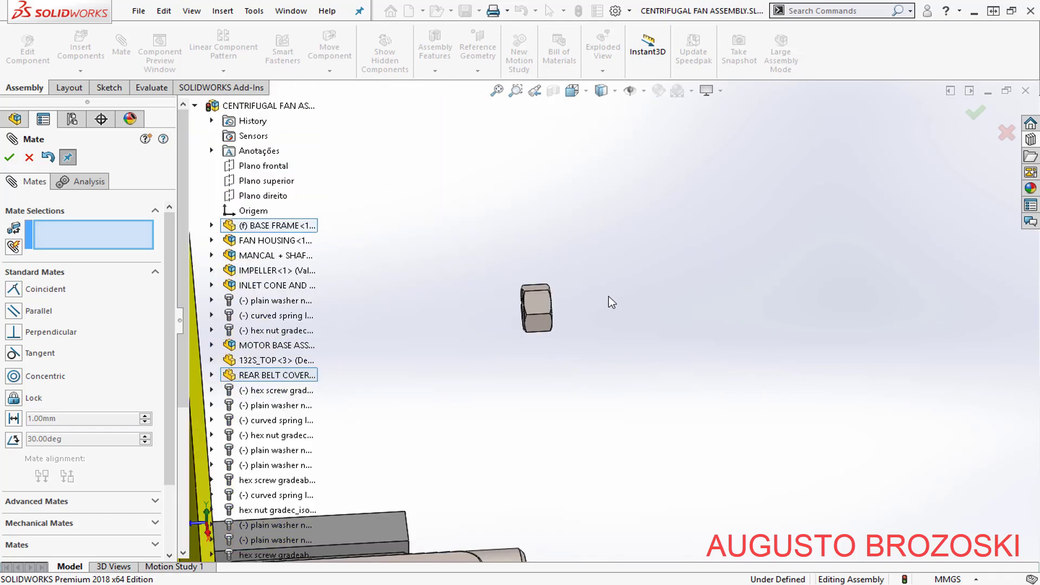
scroll(519, 316, "down", 2)
middle_click_drag(519, 316, 494, 322)
middle_click_drag(517, 337, 524, 338)
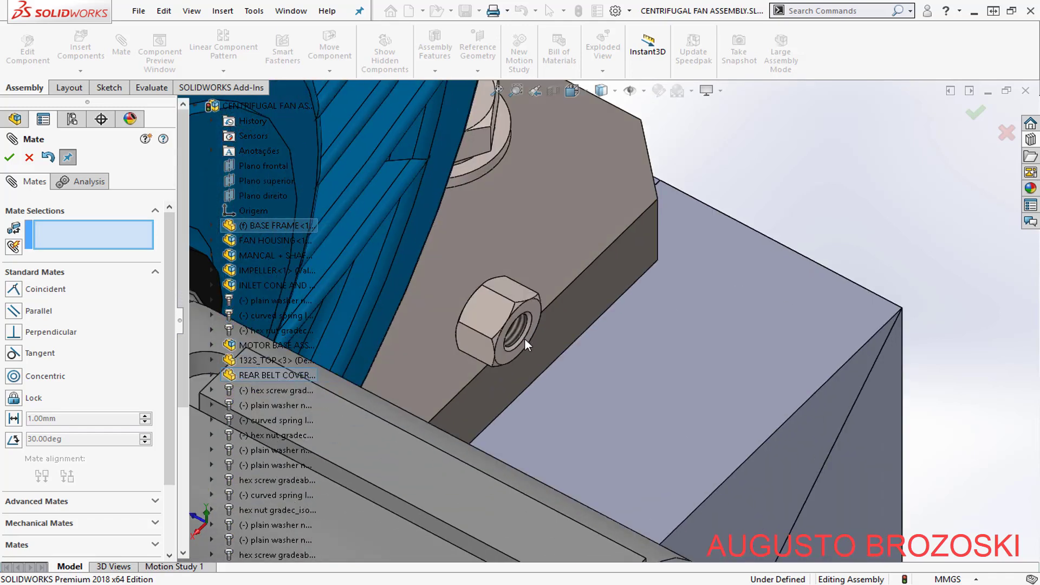
scroll(524, 338, "down", 5)
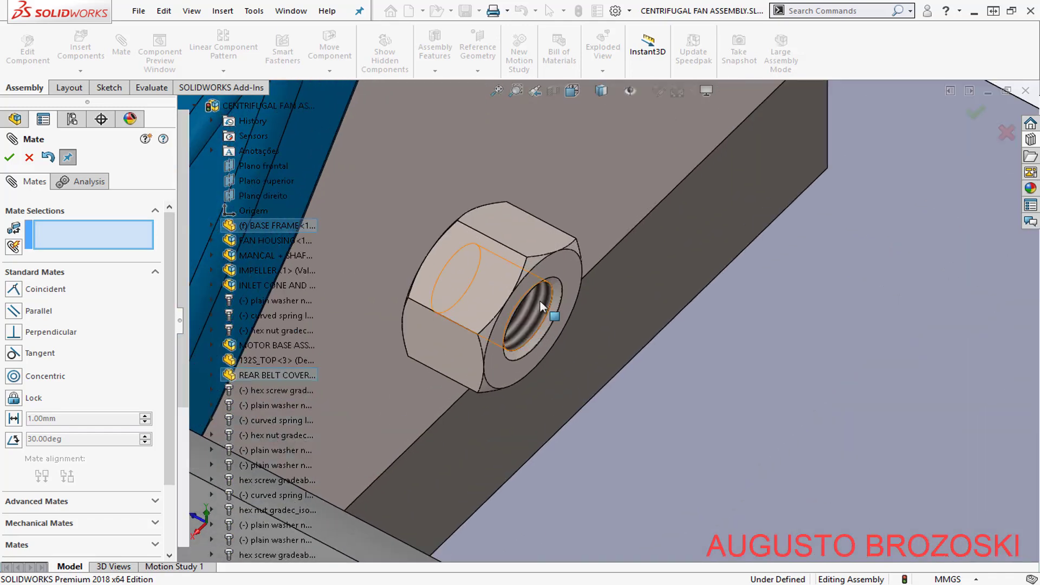
left_click(541, 306)
scroll(706, 240, "up", 5)
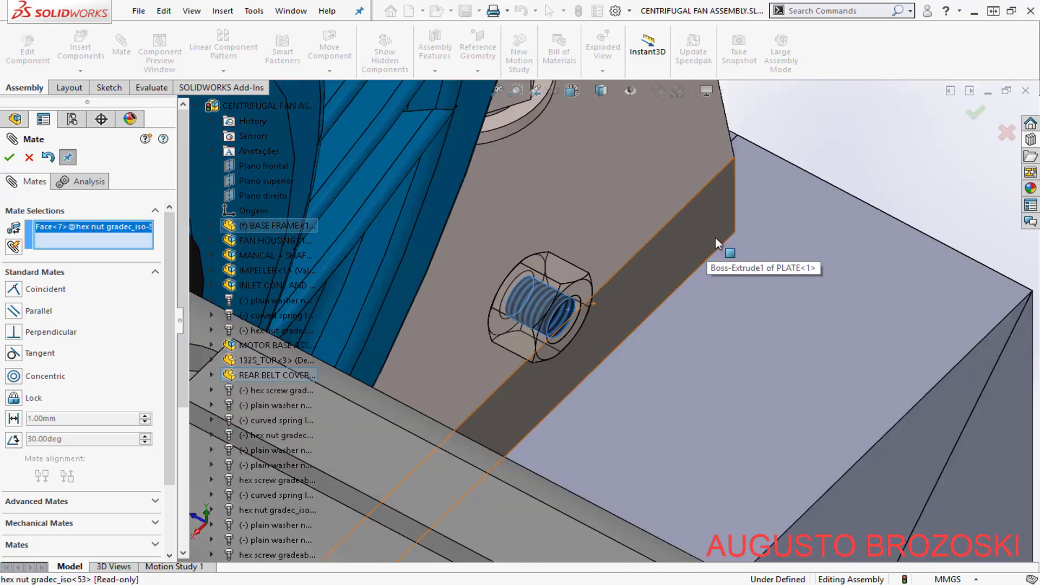
scroll(699, 259, "up", 8)
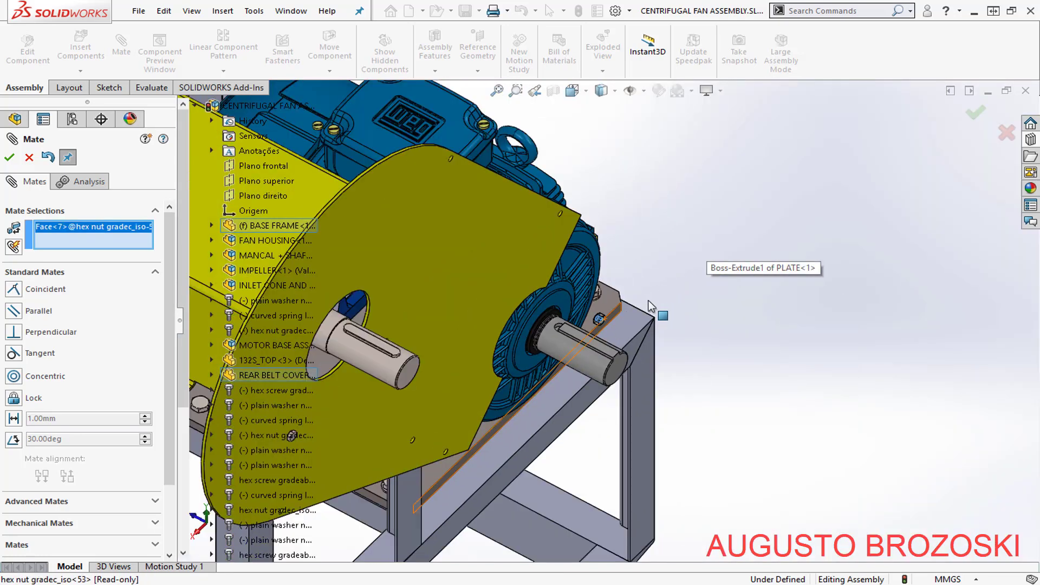
scroll(606, 329, "up", 3)
middle_click_drag(606, 329, 557, 204)
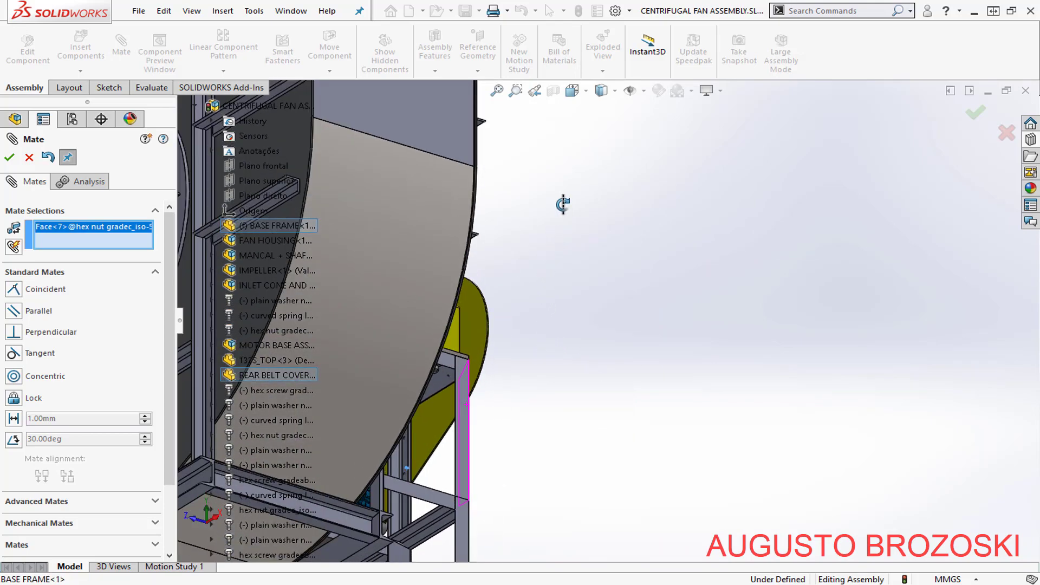
scroll(460, 389, "down", 10)
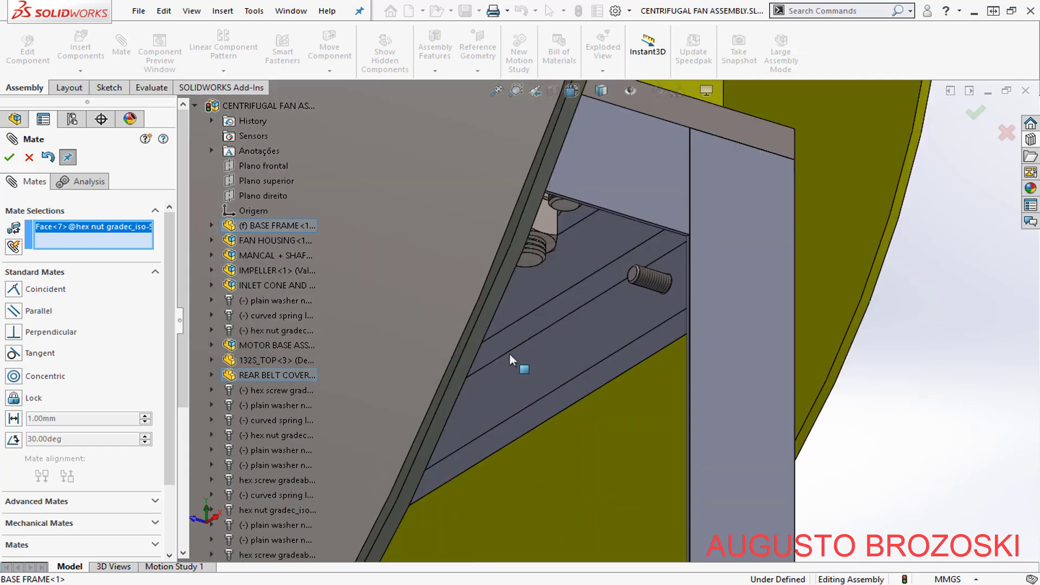
left_click(684, 259)
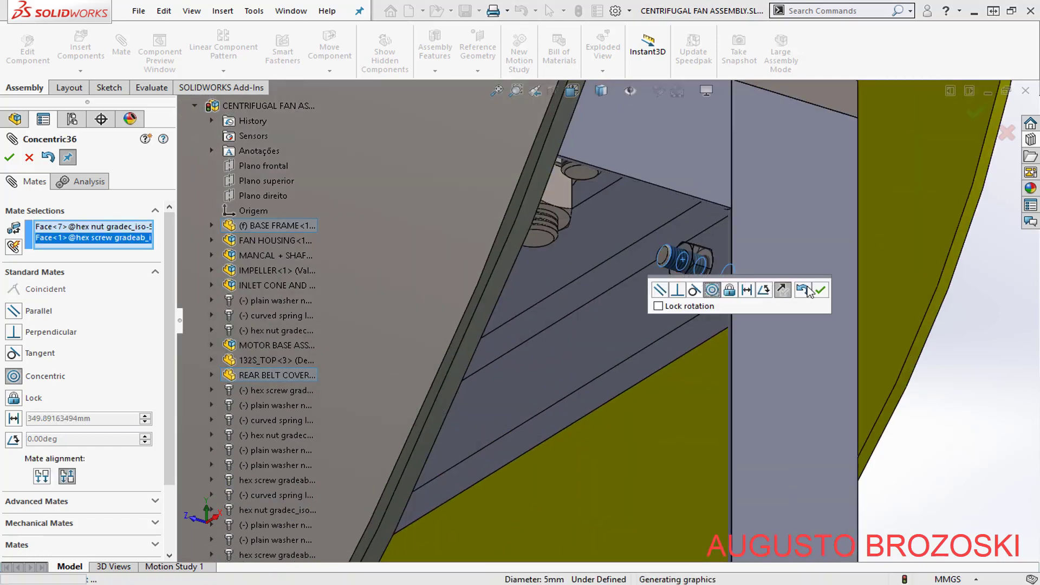
left_click(820, 289)
- Pull the M6 nut off the screw's end and mate its bearing face coincident with the base frame's inner face behind the rear belt cover
scroll(711, 257, "down", 2)
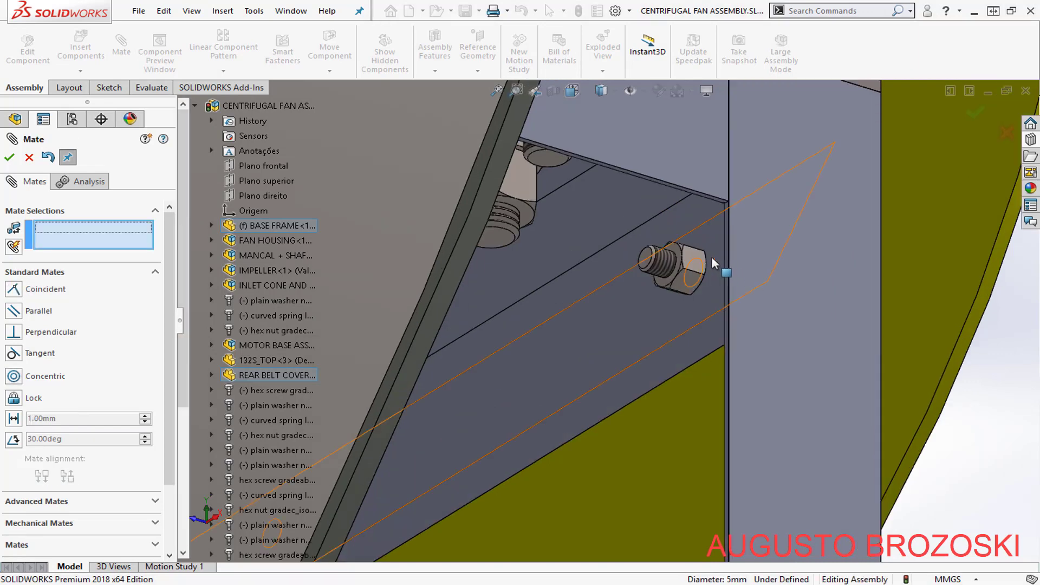
scroll(712, 258, "down", 2)
scroll(655, 271, "down", 2)
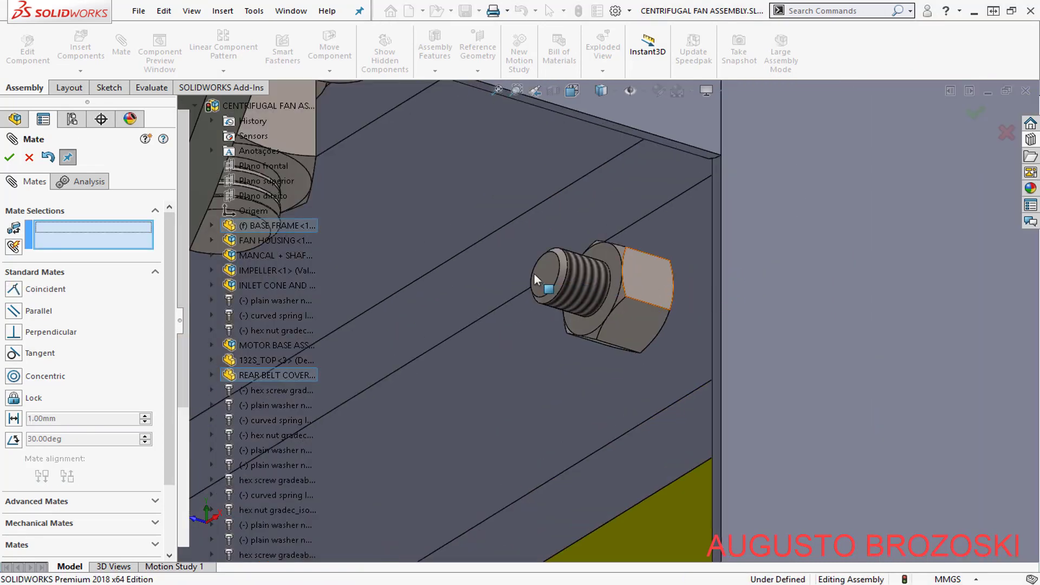
left_click_drag(534, 279, 361, 272)
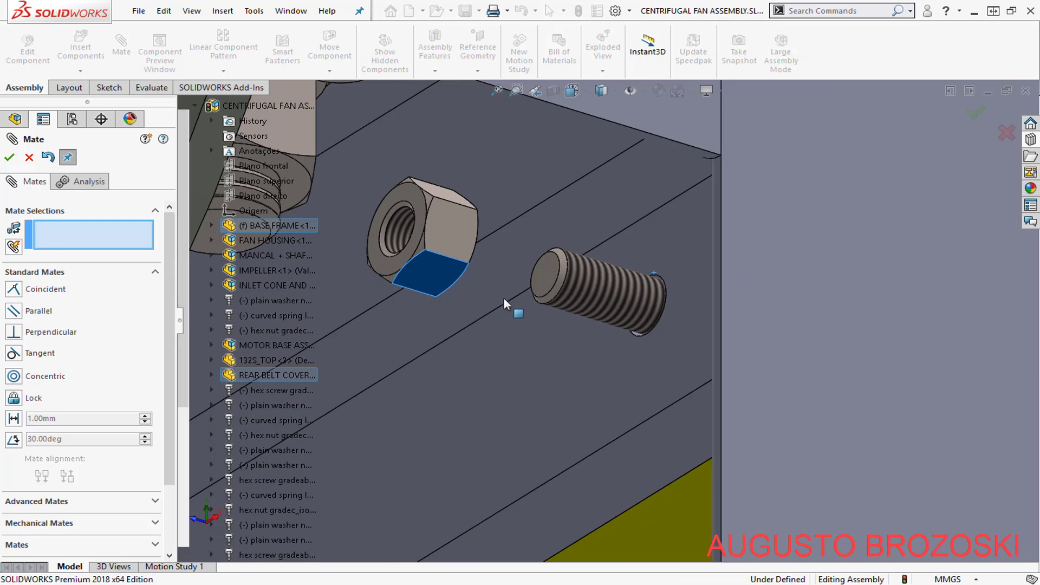
scroll(514, 295, "up", 4)
middle_click_drag(517, 297, 492, 298)
left_click_drag(519, 274, 330, 277)
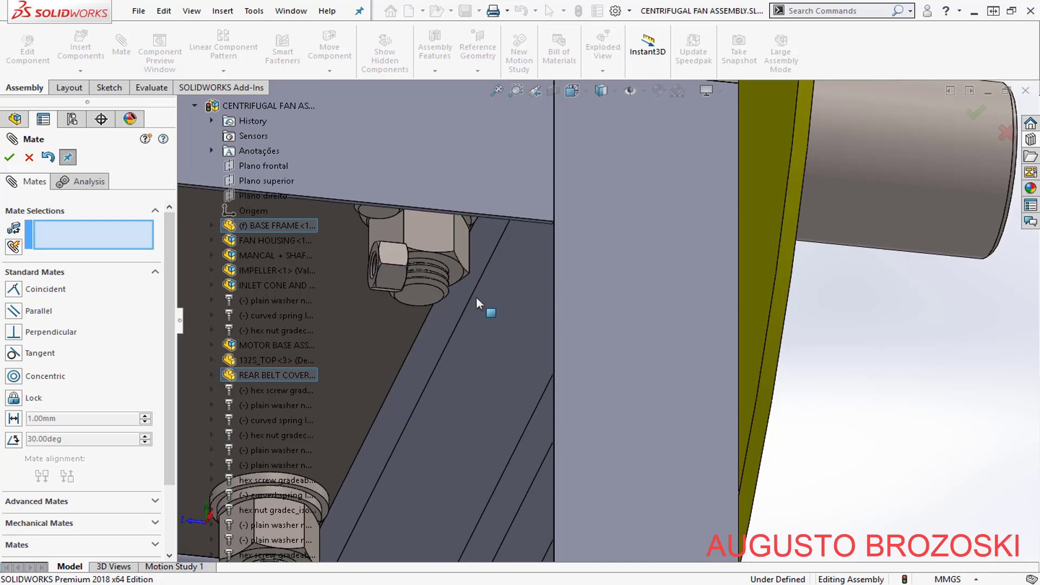
middle_click_drag(453, 274, 434, 264)
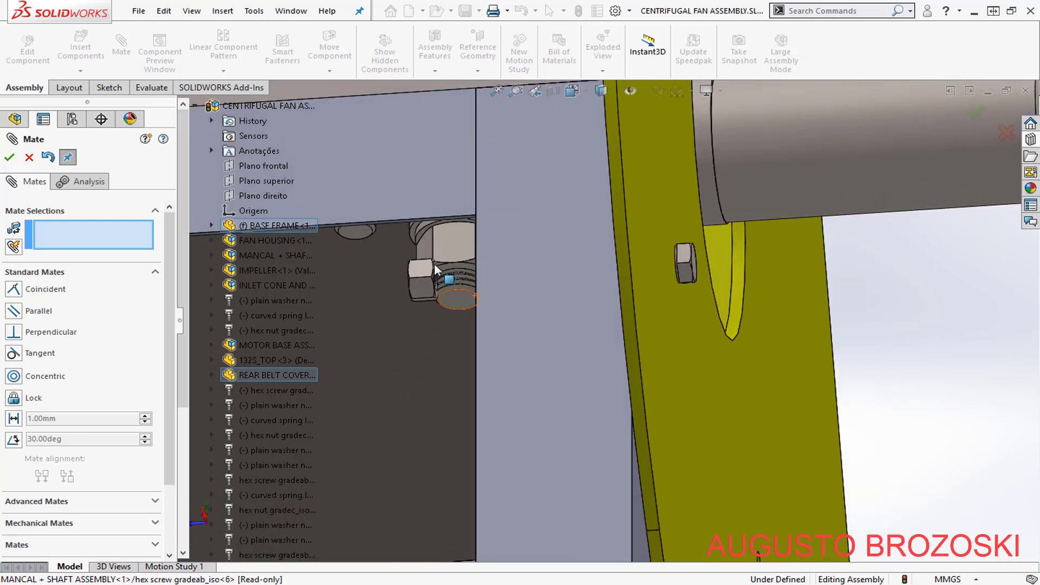
scroll(486, 281, "down", 8)
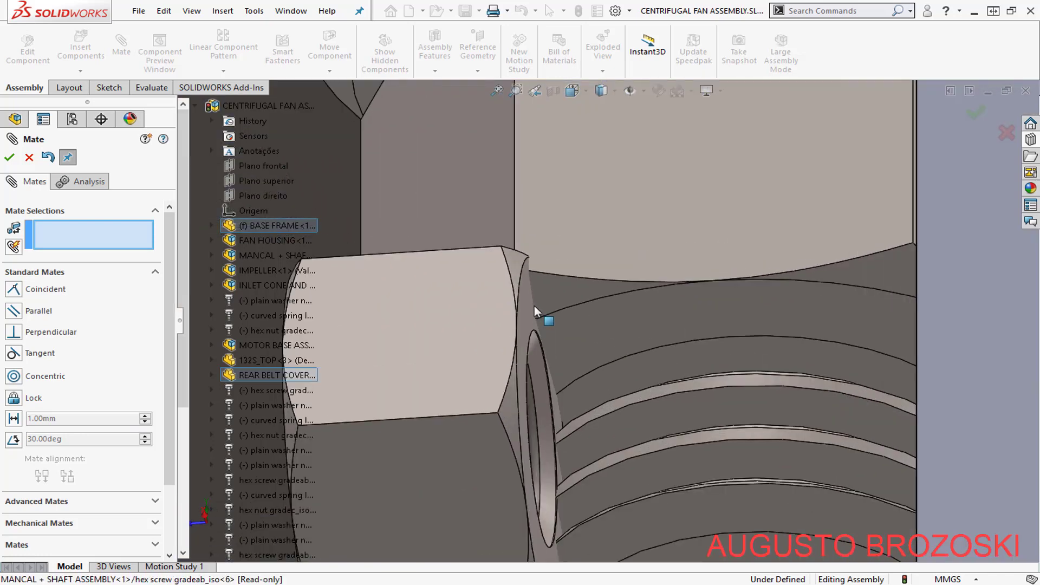
left_click(524, 316)
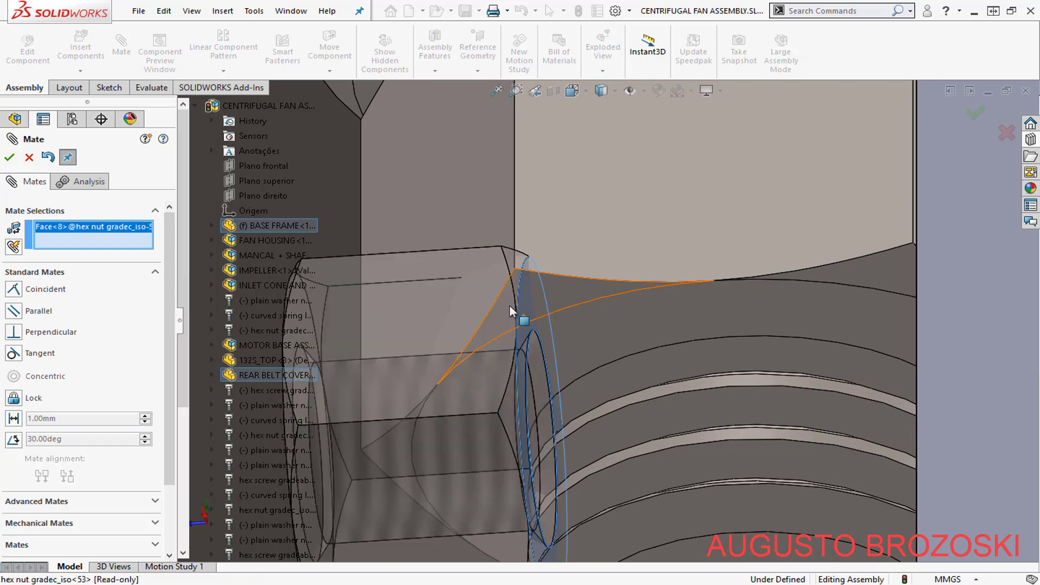
scroll(486, 299, "up", 6)
middle_click_drag(529, 318, 607, 304)
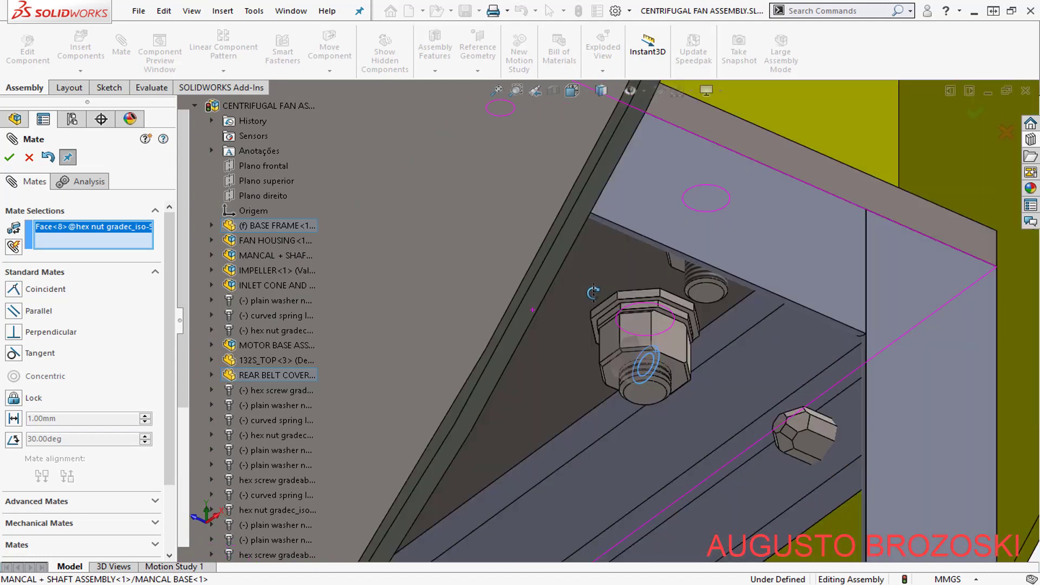
left_click(844, 407)
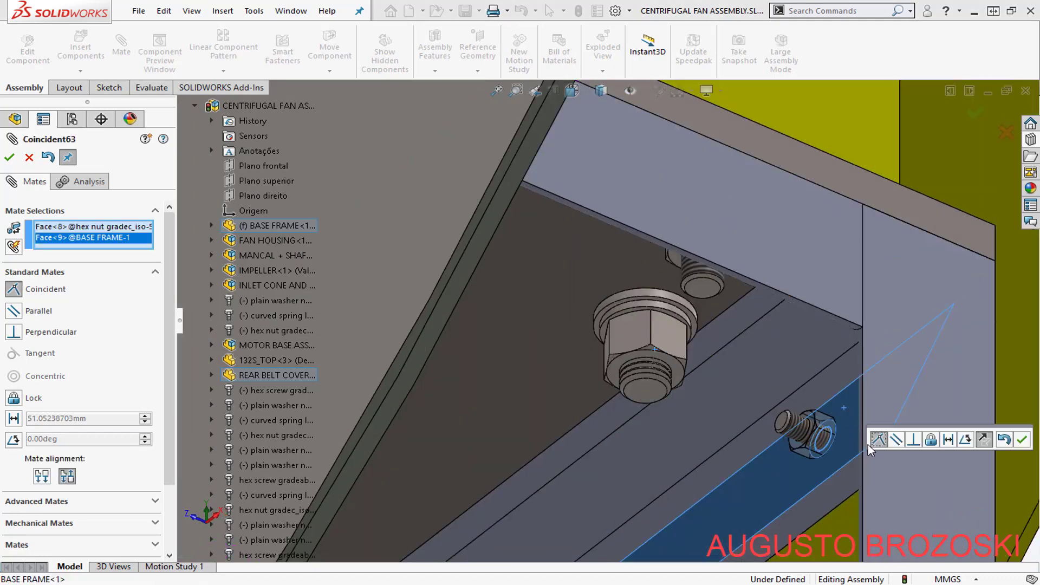
left_click(1021, 440)
- Mate a hex flat of the M6 nut coincident with a hex flat of the M6 screw's head and finish mating
scroll(845, 449, "down", 4)
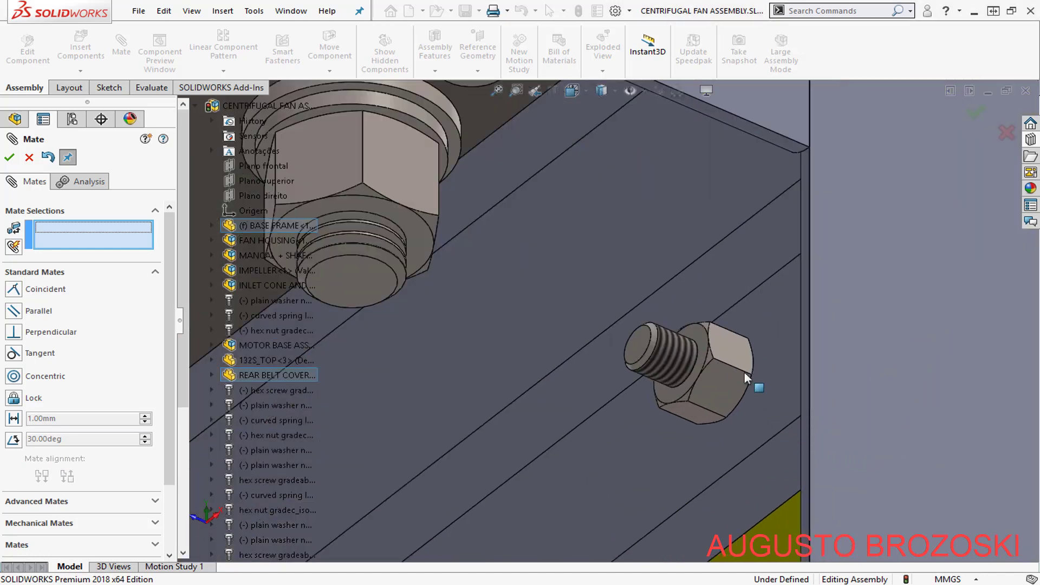
left_click(722, 353)
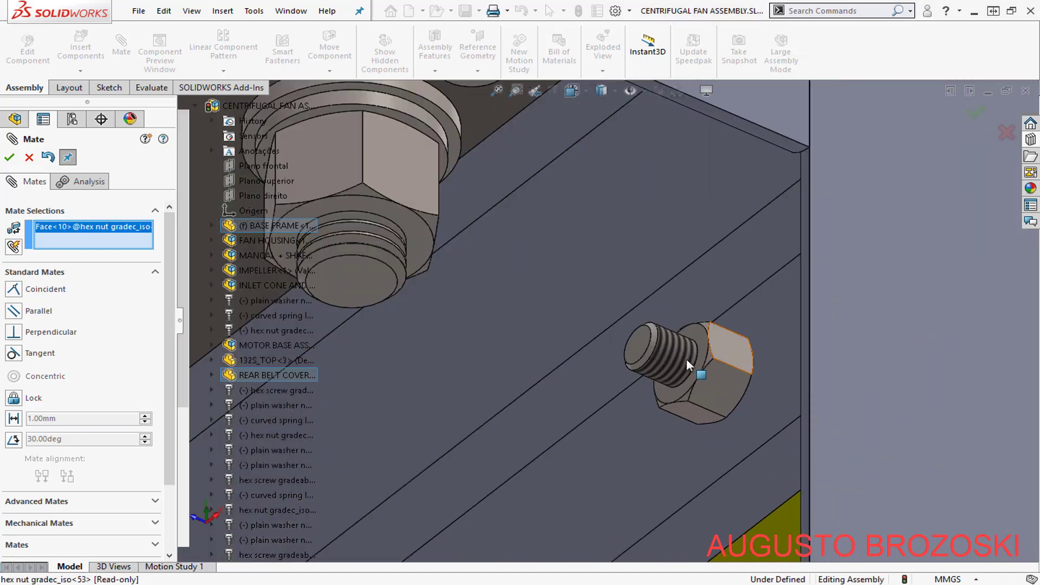
scroll(682, 358, "up", 4)
middle_click_drag(697, 358, 822, 304)
scroll(818, 302, "down", 5)
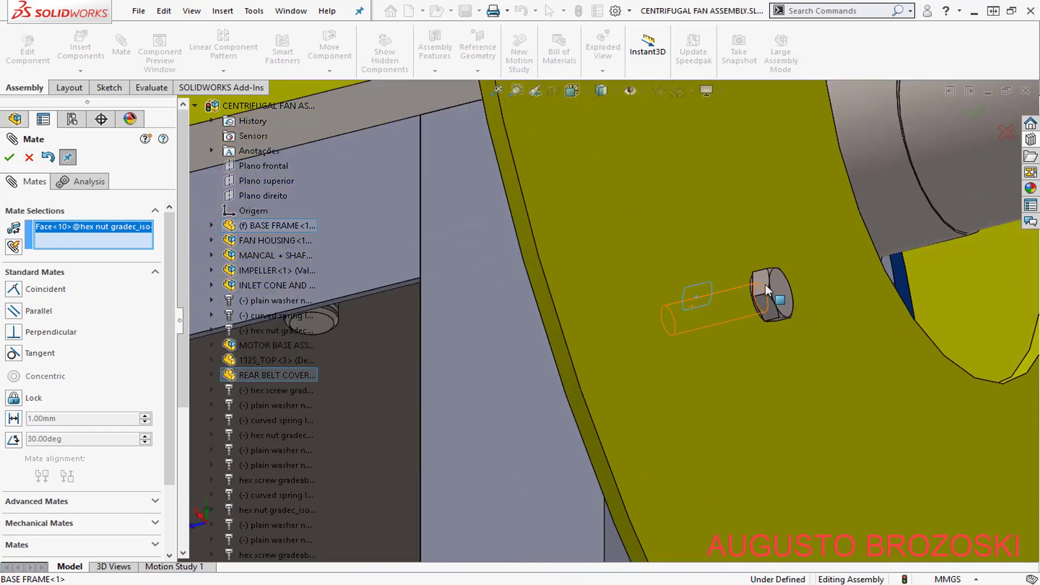
left_click(719, 277)
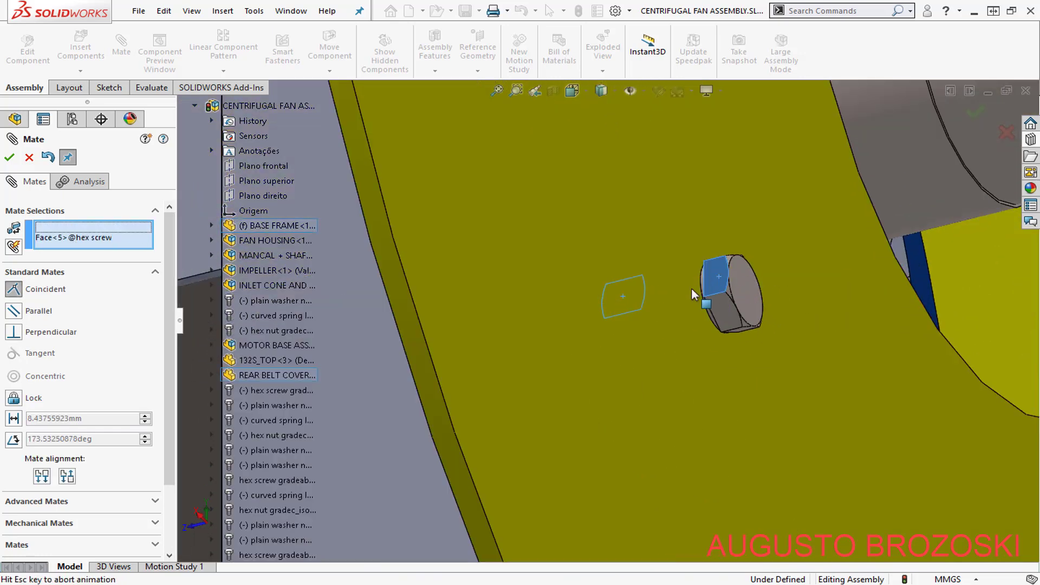
left_click(297, 336)
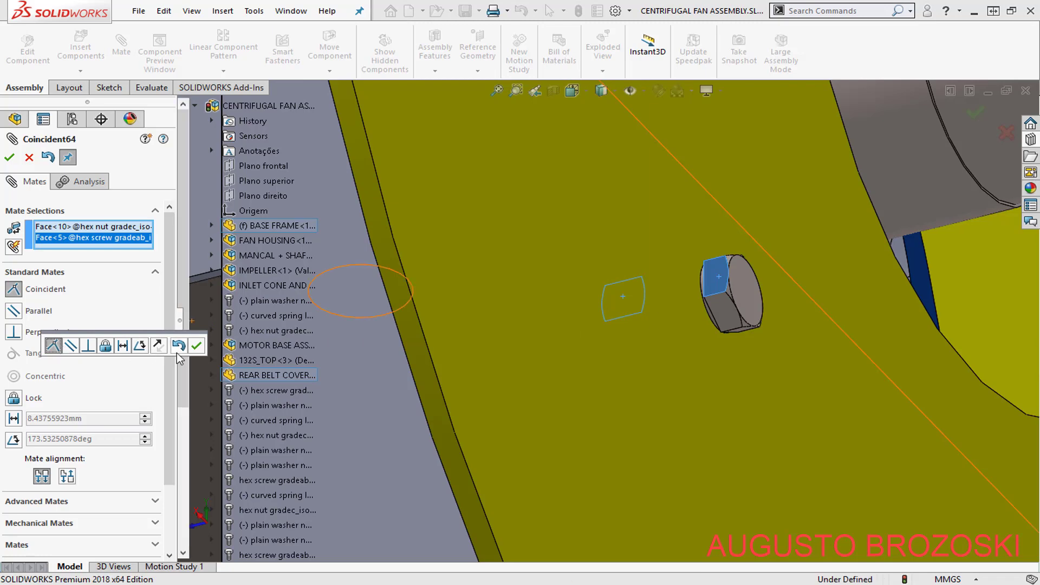
left_click(195, 347)
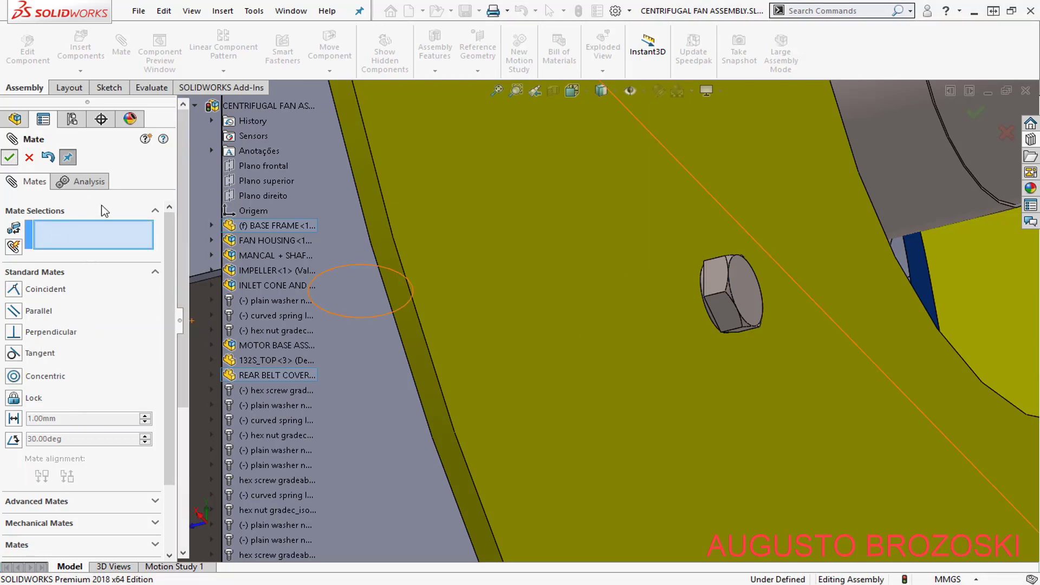
key("Escape")
- Insert one more Hex Screw Grade AB ISO 4017, size M6, length 20, beside the rear belt cover
scroll(569, 280, "up", 10)
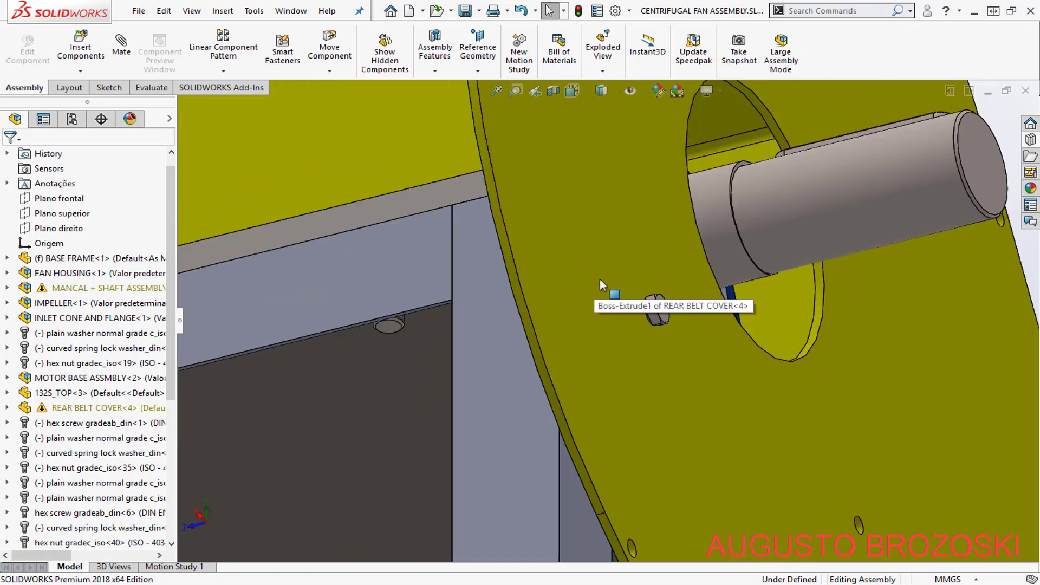
scroll(633, 296, "up", 1)
scroll(677, 340, "down", 2)
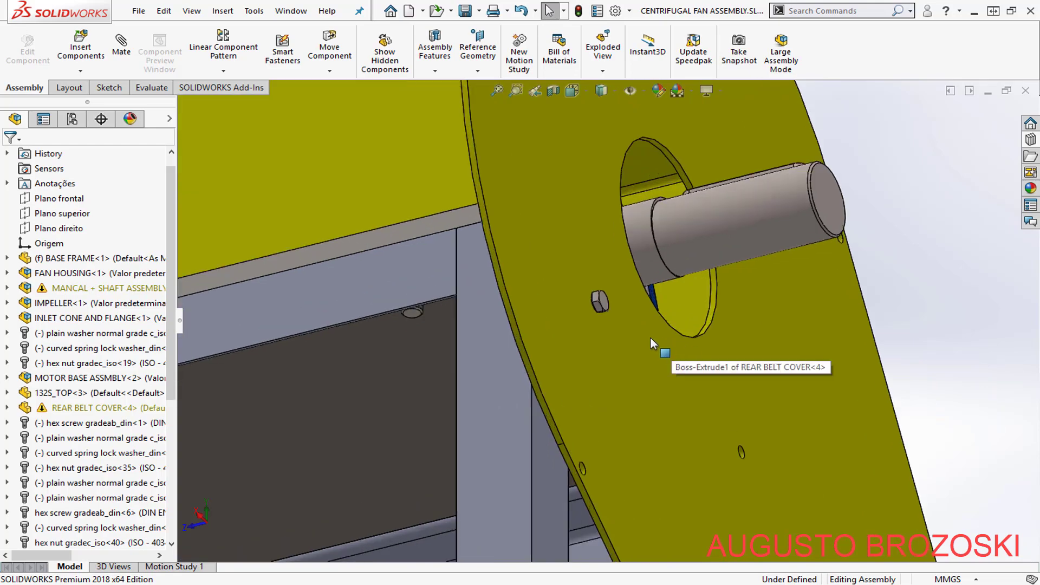
scroll(665, 350, "up", 3)
scroll(653, 290, "down", 3)
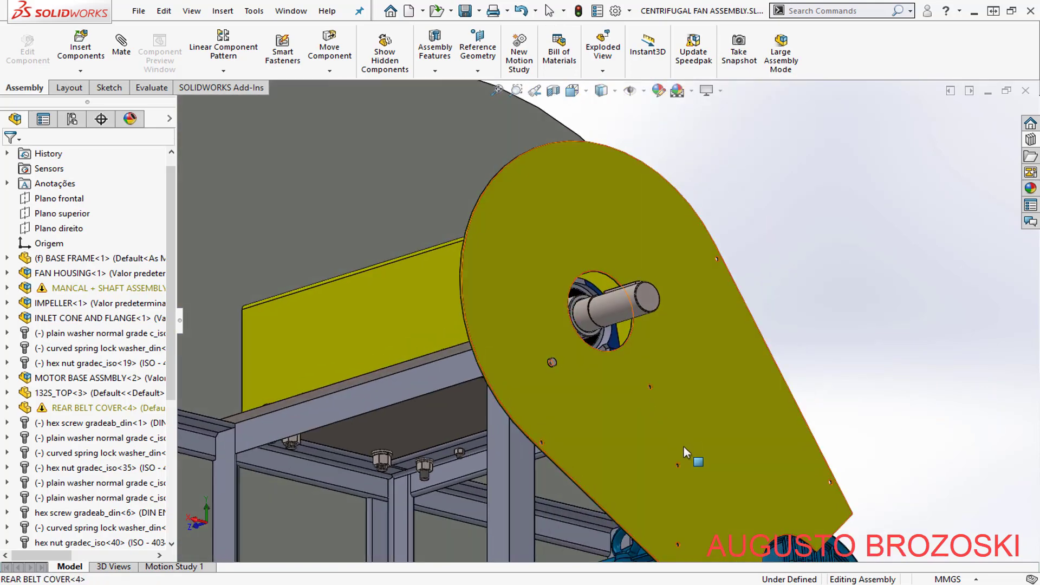
scroll(684, 447, "down", 2)
scroll(684, 431, "up", 3)
scroll(684, 505, "down", 3)
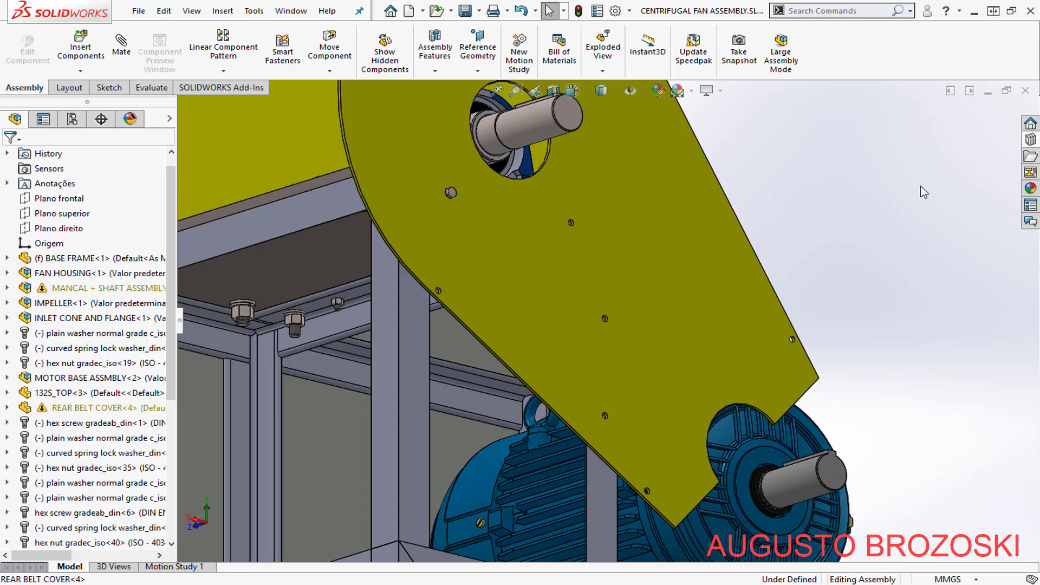
left_click(1030, 140)
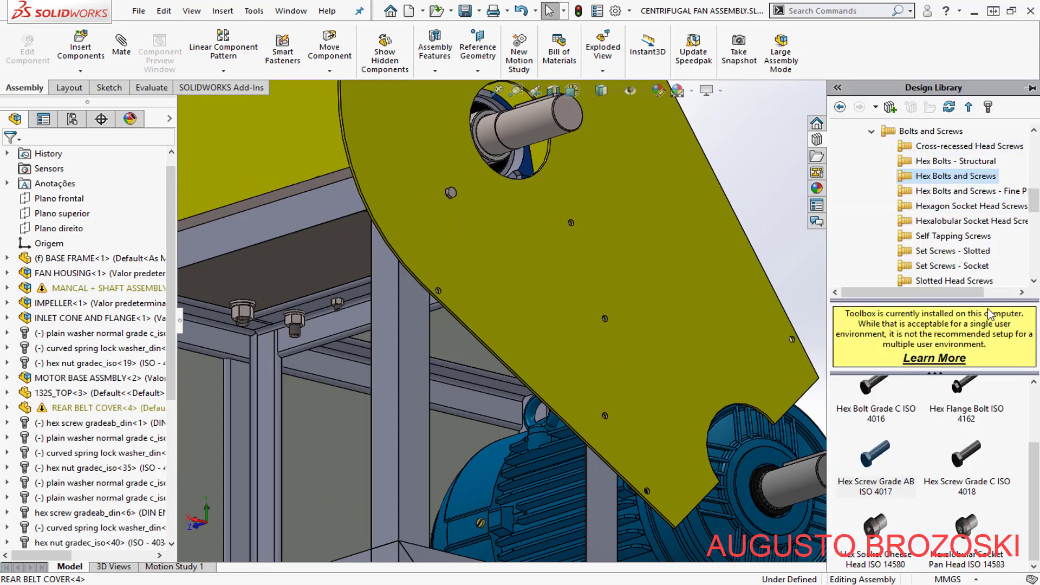
left_click_drag(884, 459, 775, 199)
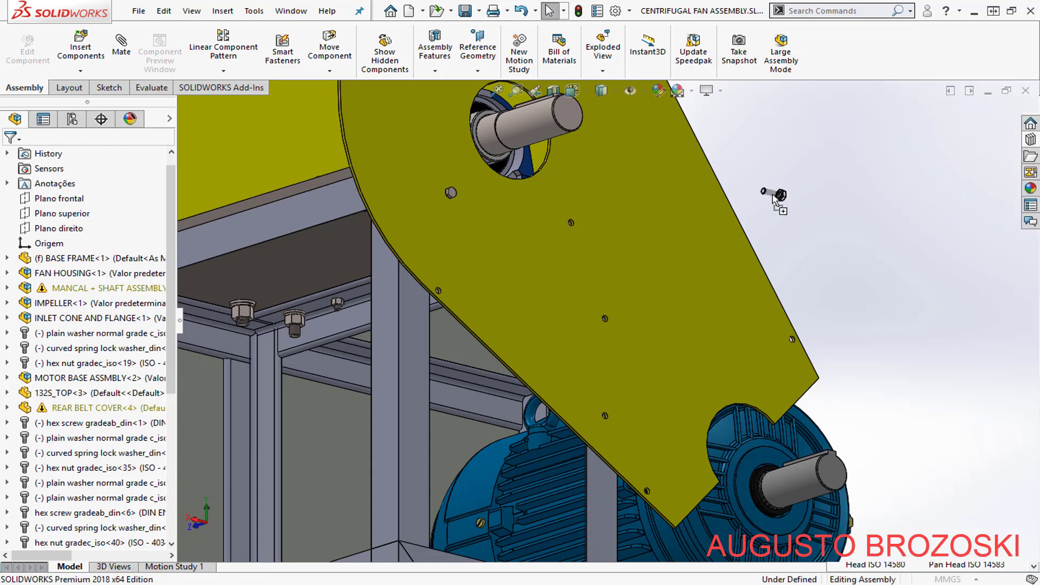
left_click_drag(774, 198, 774, 198)
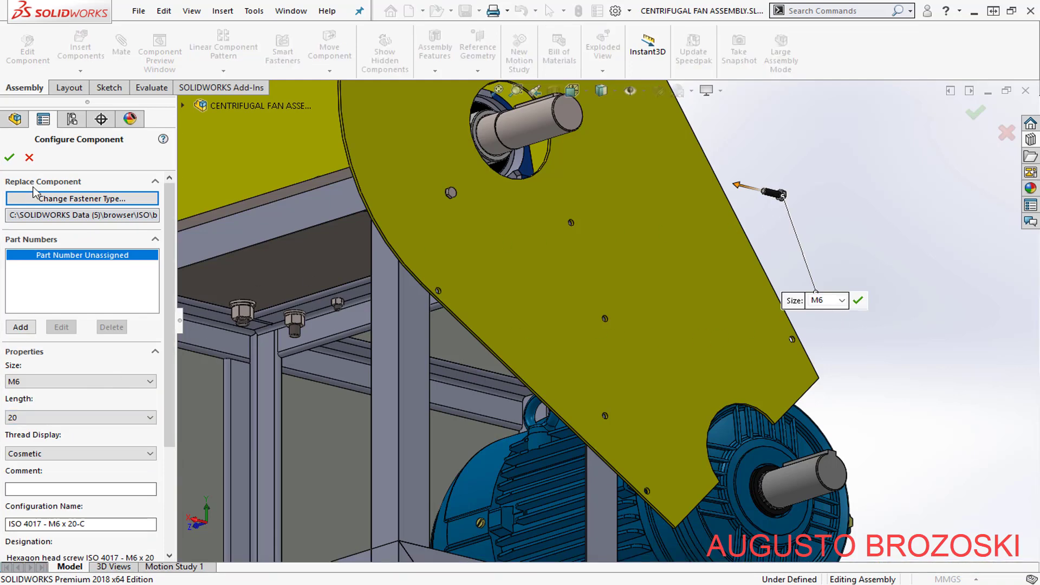
key("Return")
left_click(811, 154)
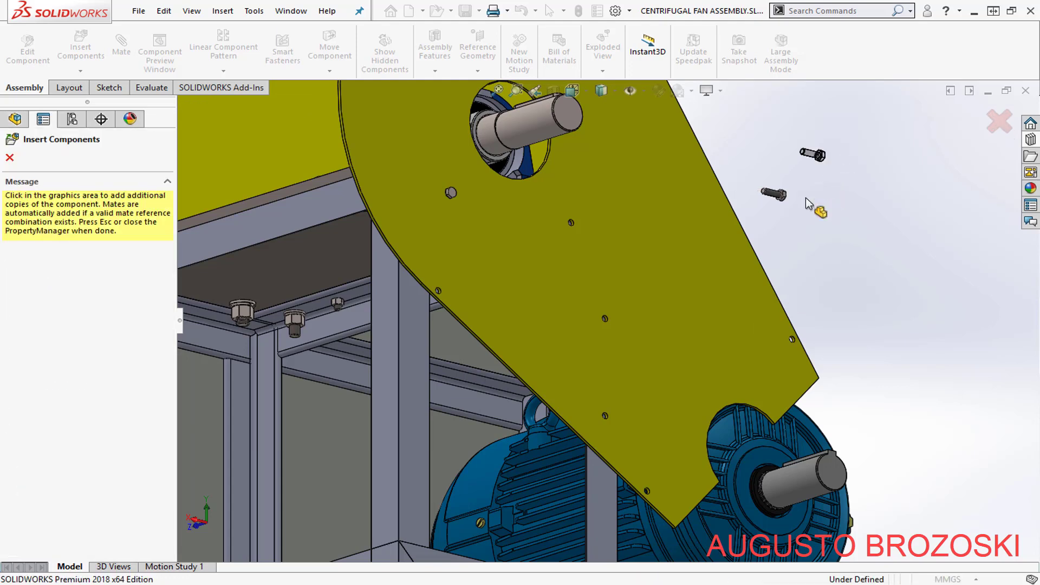
scroll(808, 203, "down", 6)
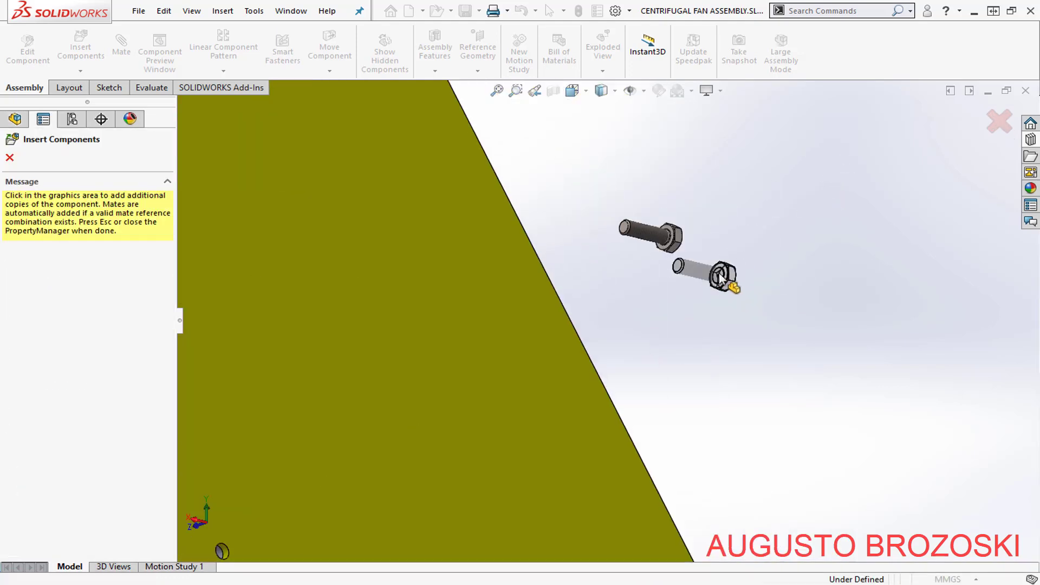
key("Escape")
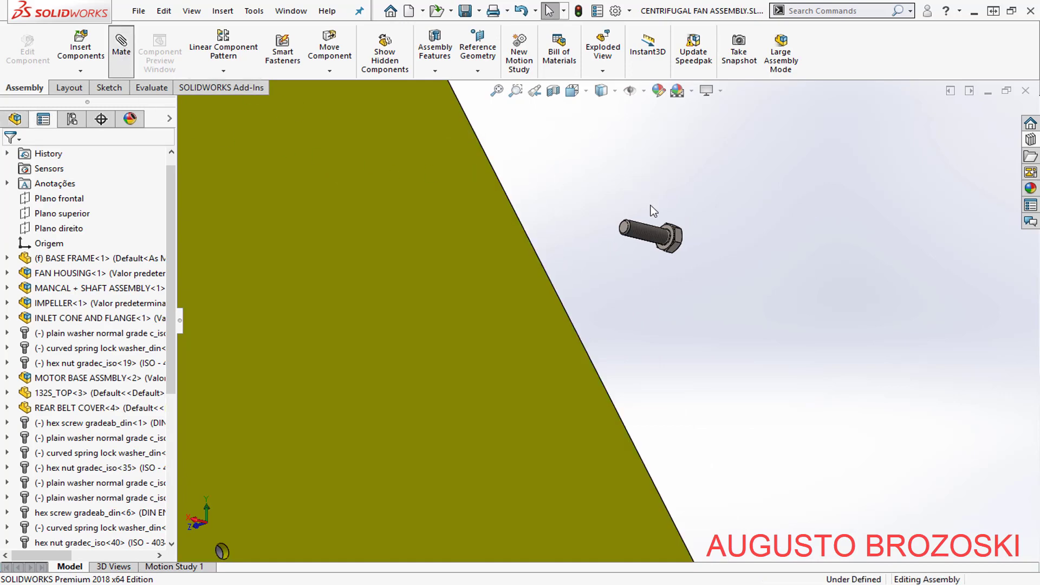
- Mate the new M6 screw's shank concentric with the rear belt cover's middle hole between the fan shaft and the motor shaft
left_click(656, 243)
scroll(715, 271, "up", 8)
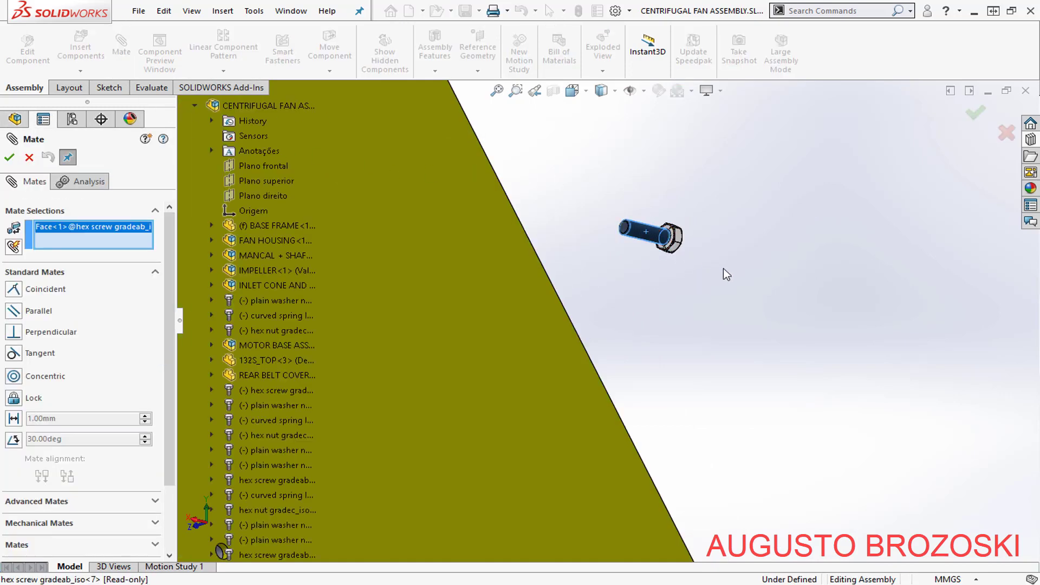
scroll(455, 422, "down", 10)
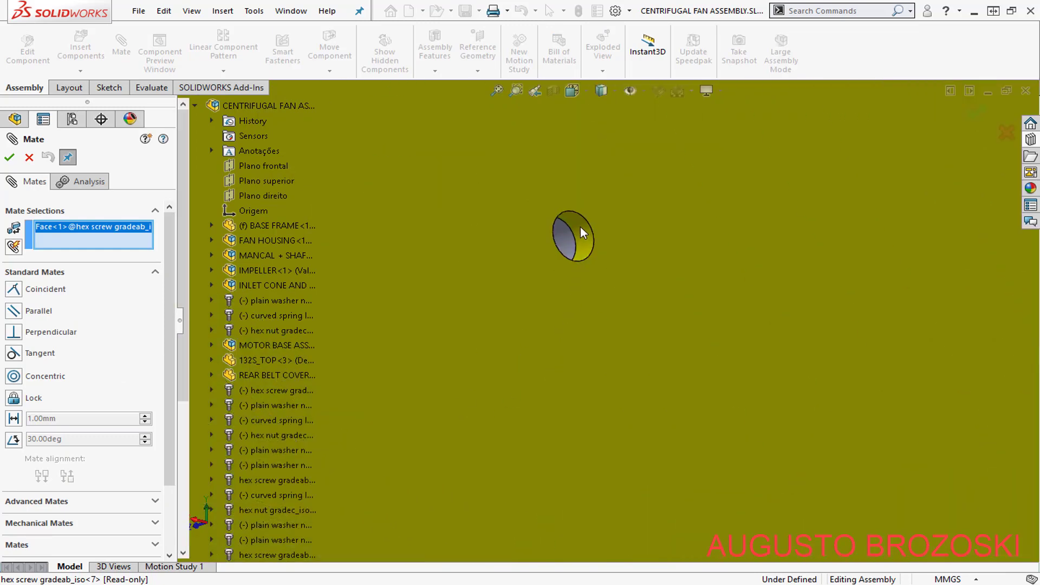
left_click(580, 227)
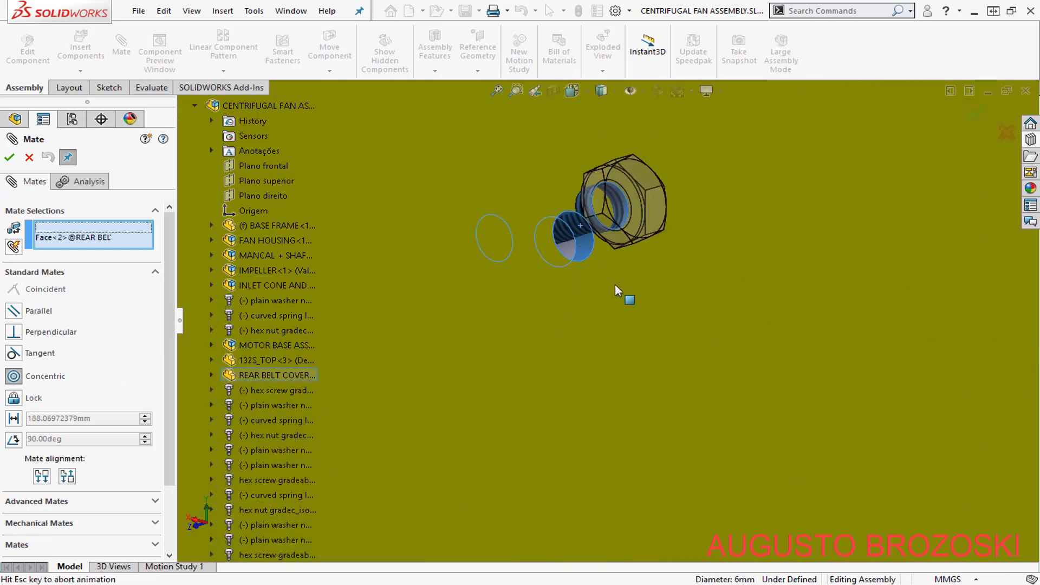
scroll(624, 308, "up", 3)
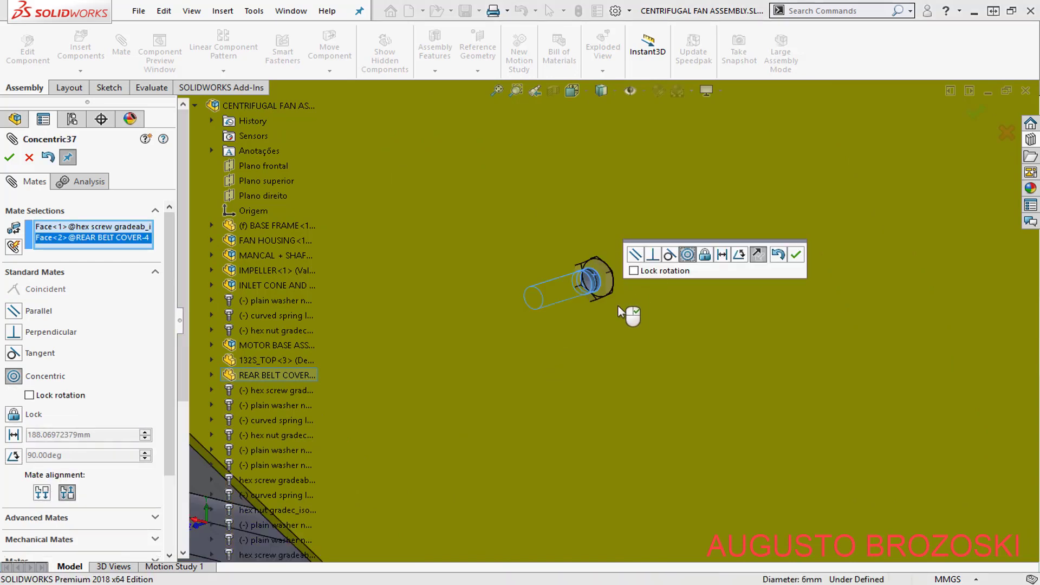
scroll(619, 311, "up", 2)
left_click(795, 256)
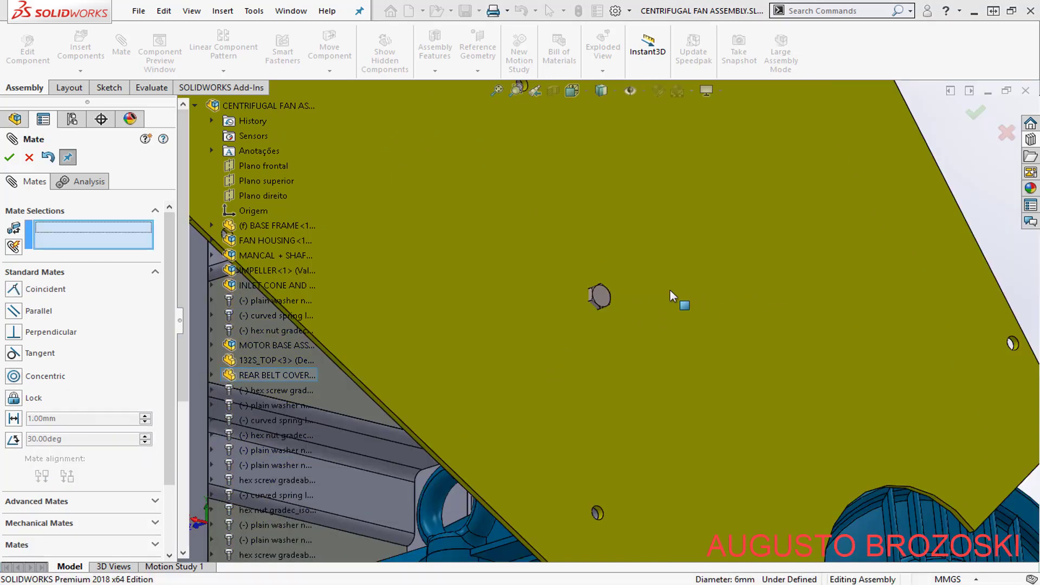
- Pull the M6 screw out of the rear belt cover's middle hole and mate its head's bearing face coincident with the cover's outer face
left_click(603, 298)
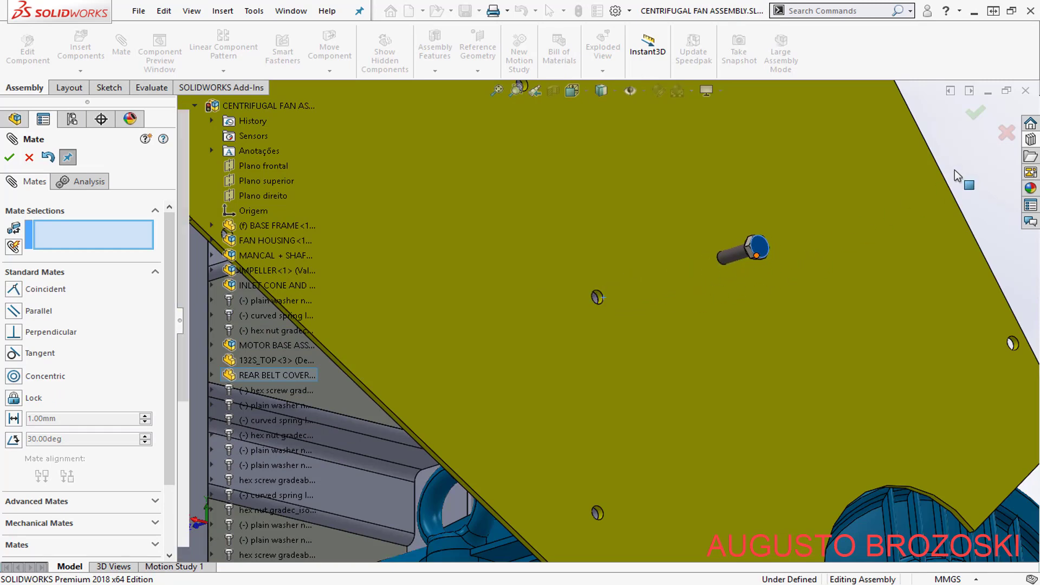
scroll(654, 300, "up", 3)
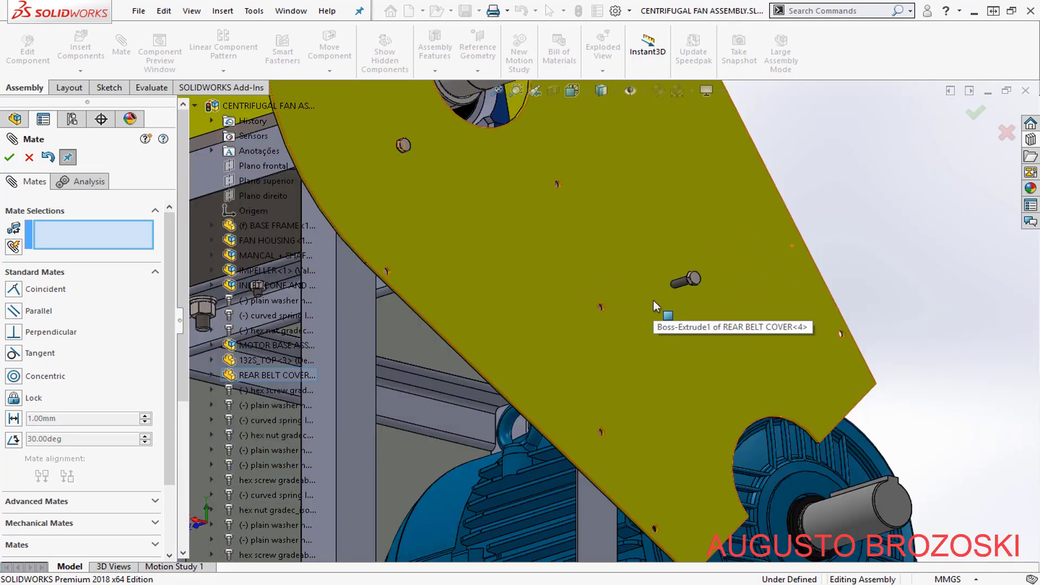
middle_click_drag(653, 300, 737, 297)
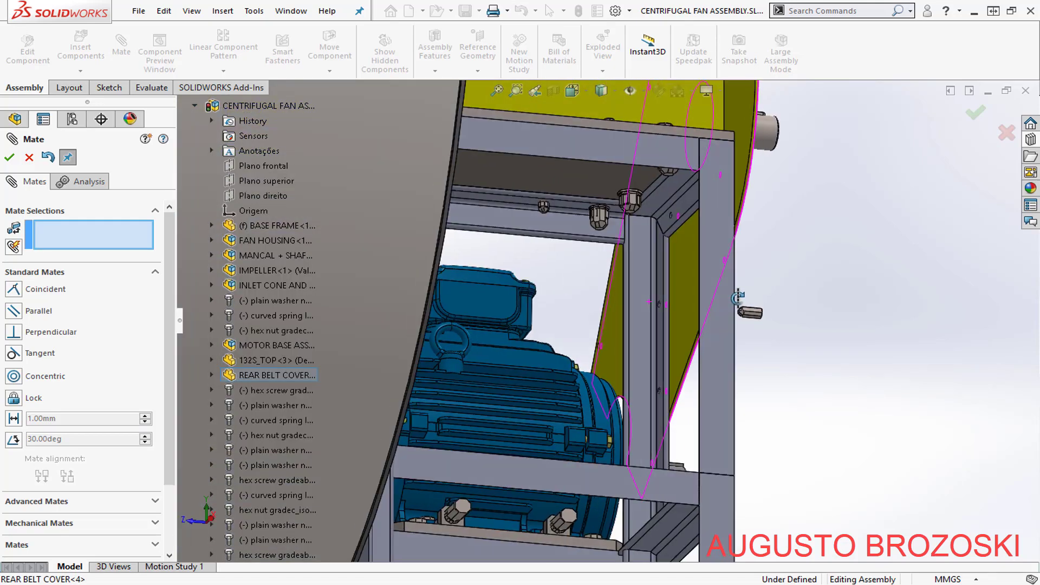
scroll(758, 321, "down", 6)
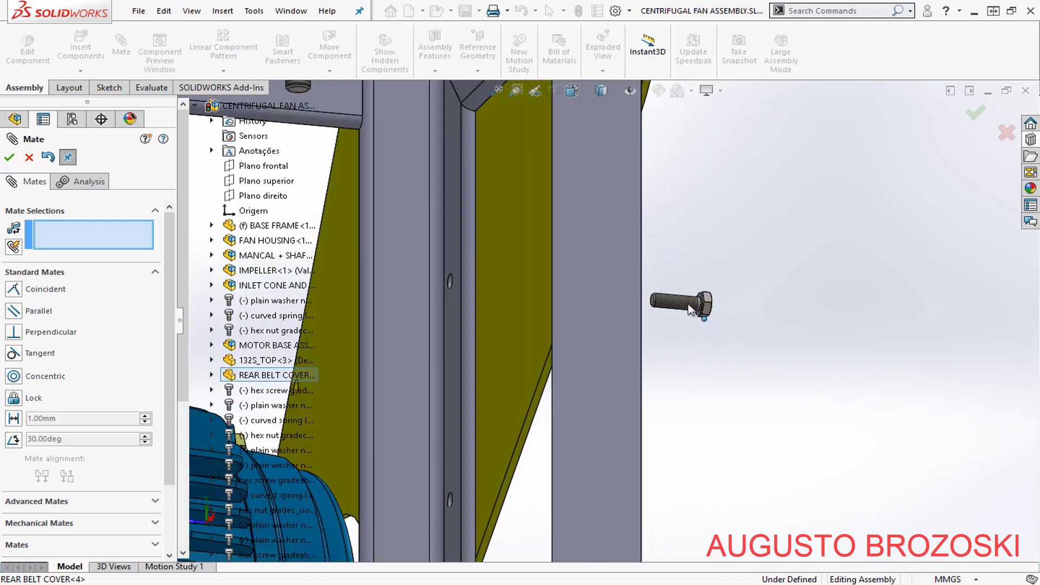
scroll(689, 309, "down", 3)
scroll(613, 271, "down", 2)
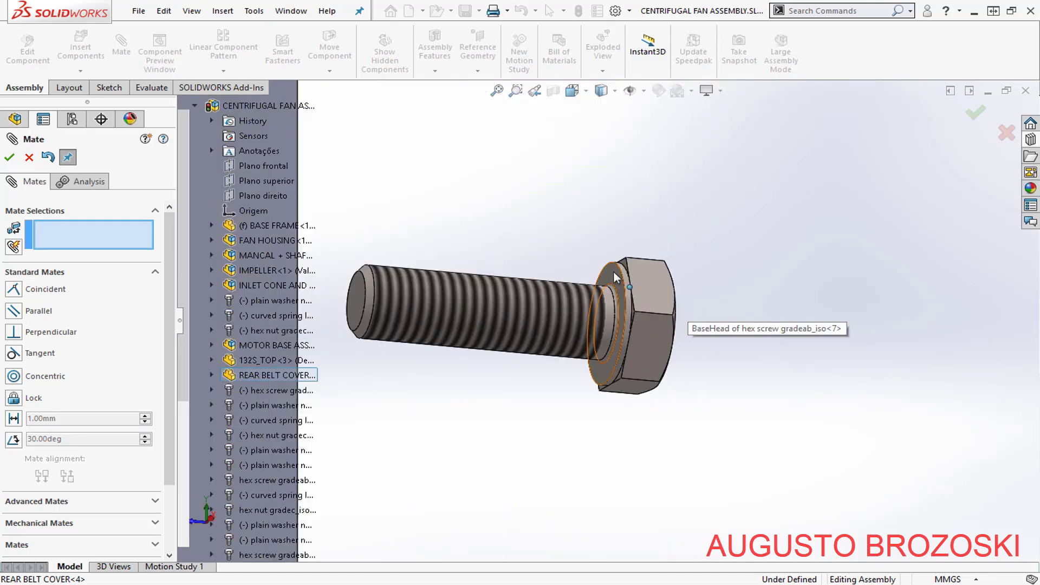
left_click(613, 271)
scroll(693, 281, "up", 5)
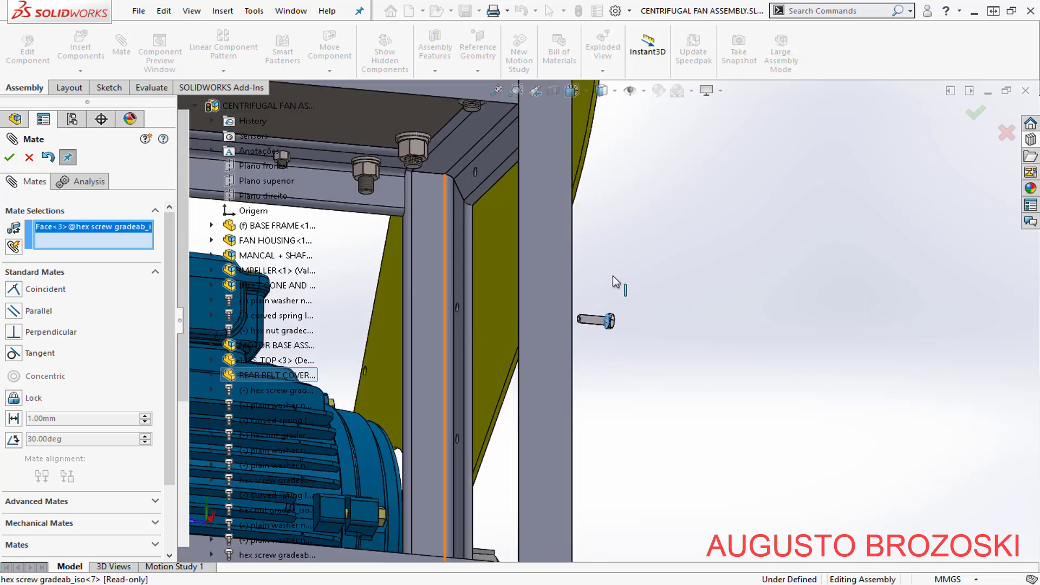
scroll(535, 291, "down", 3)
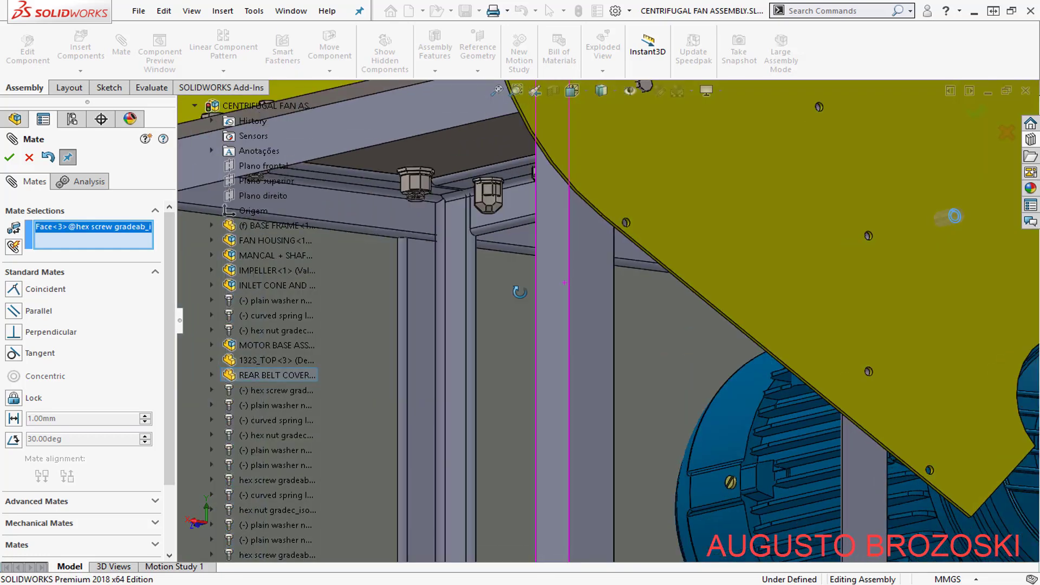
left_click(727, 244)
left_click(870, 236)
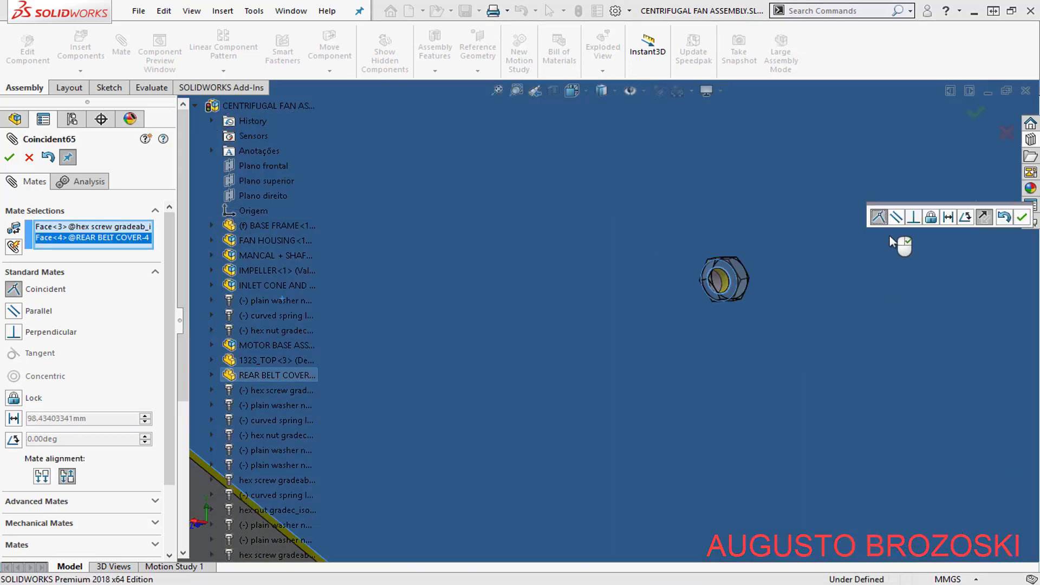
left_click(1022, 218)
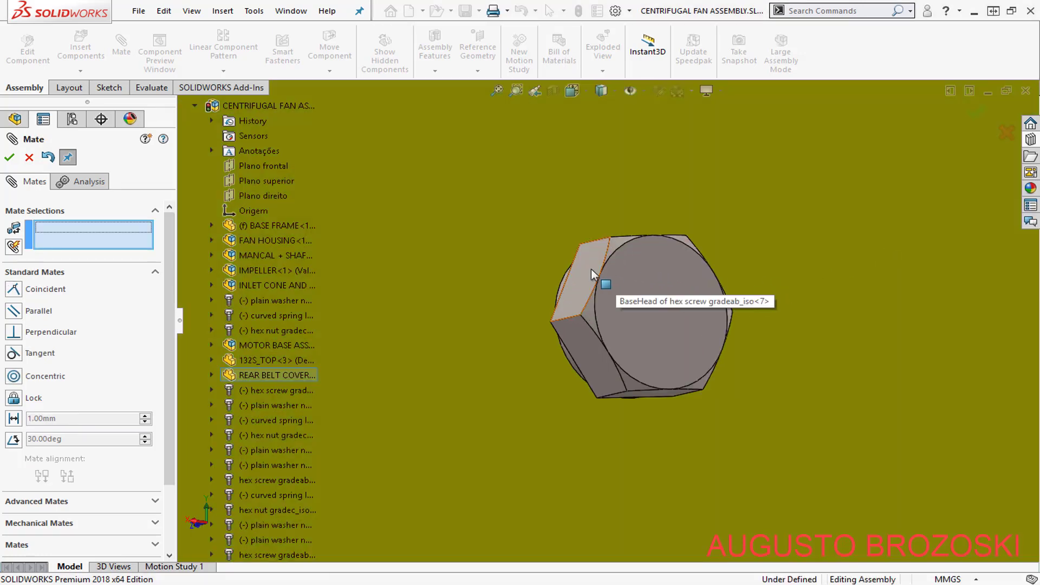
- Mate a hex flat of the M6 screw's head parallel to the side face of the base frame's upright and finish mating
left_click(604, 269)
scroll(715, 252, "up", 8)
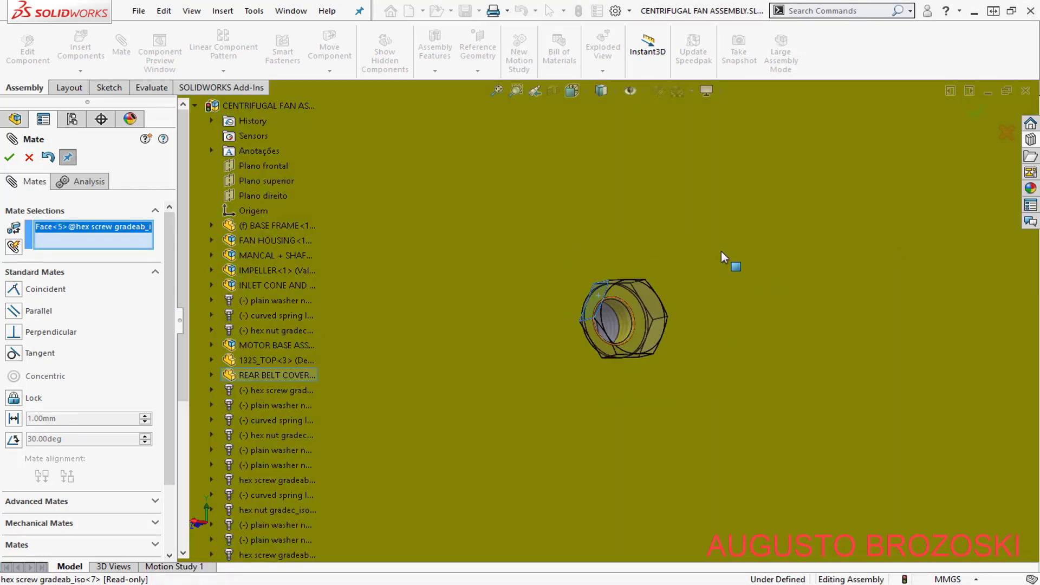
scroll(680, 287, "up", 7)
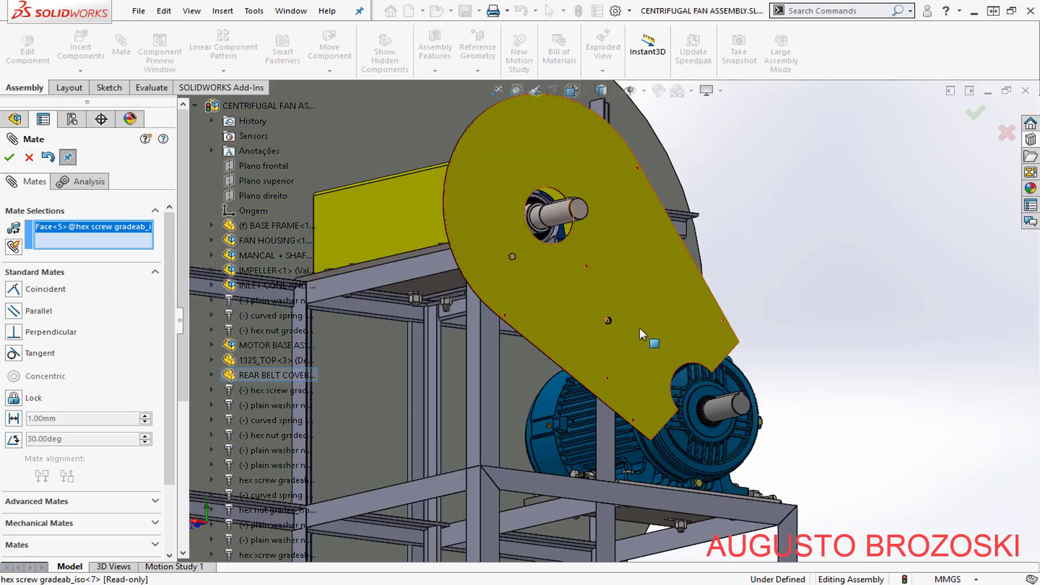
left_click(475, 340)
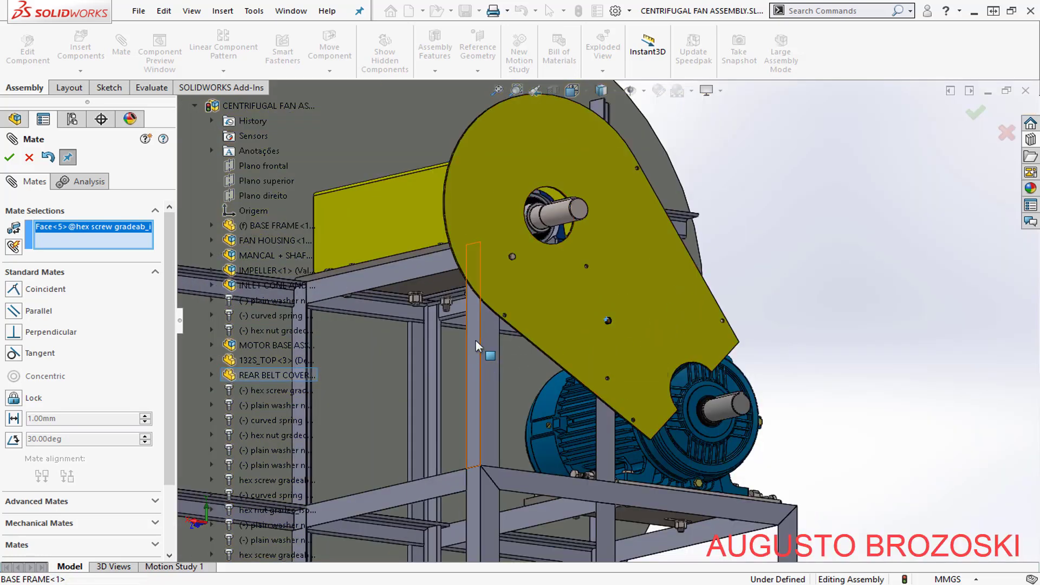
left_click(34, 318)
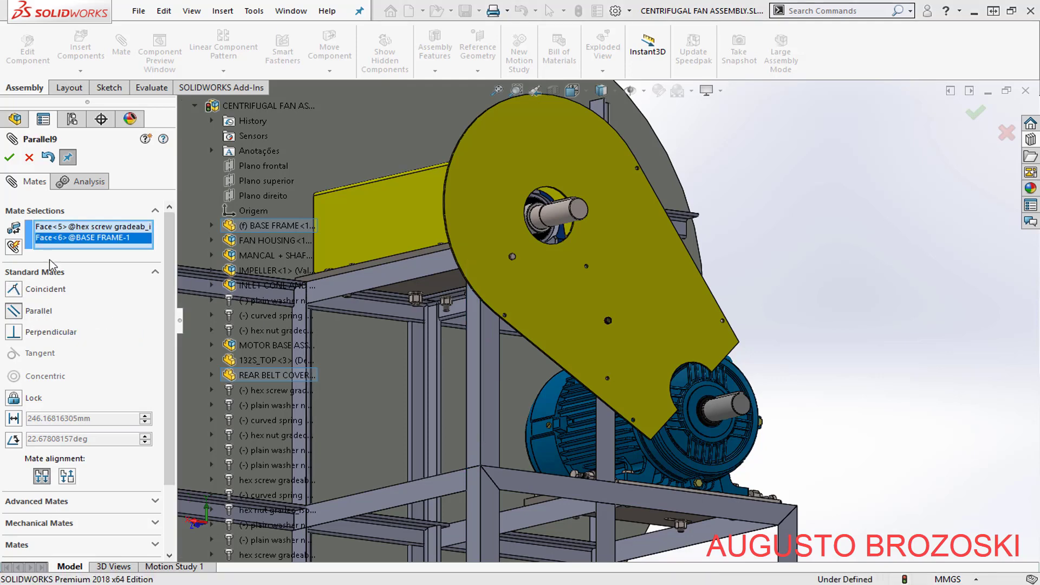
left_click(10, 157)
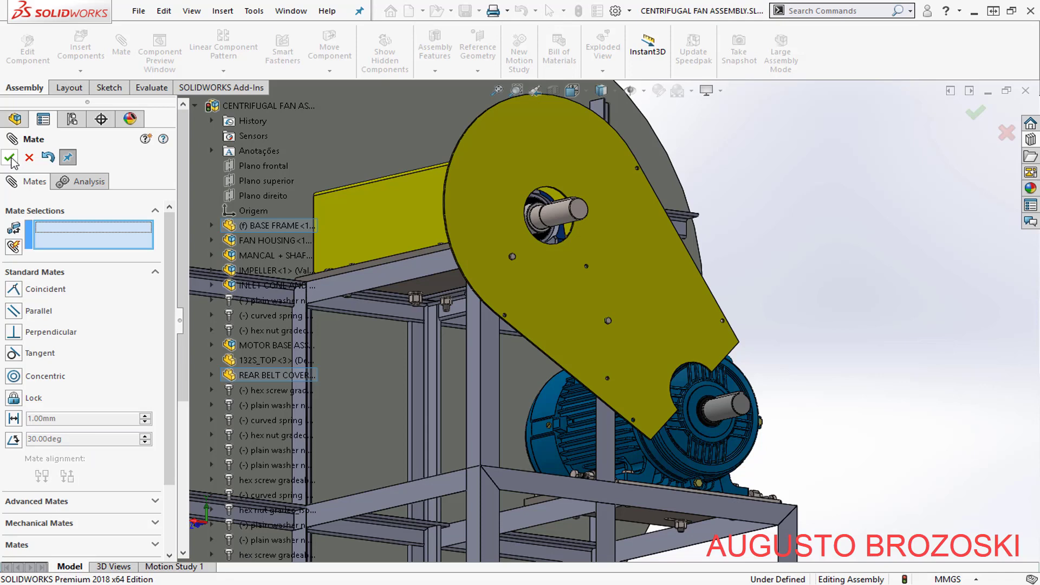
left_click(9, 158)
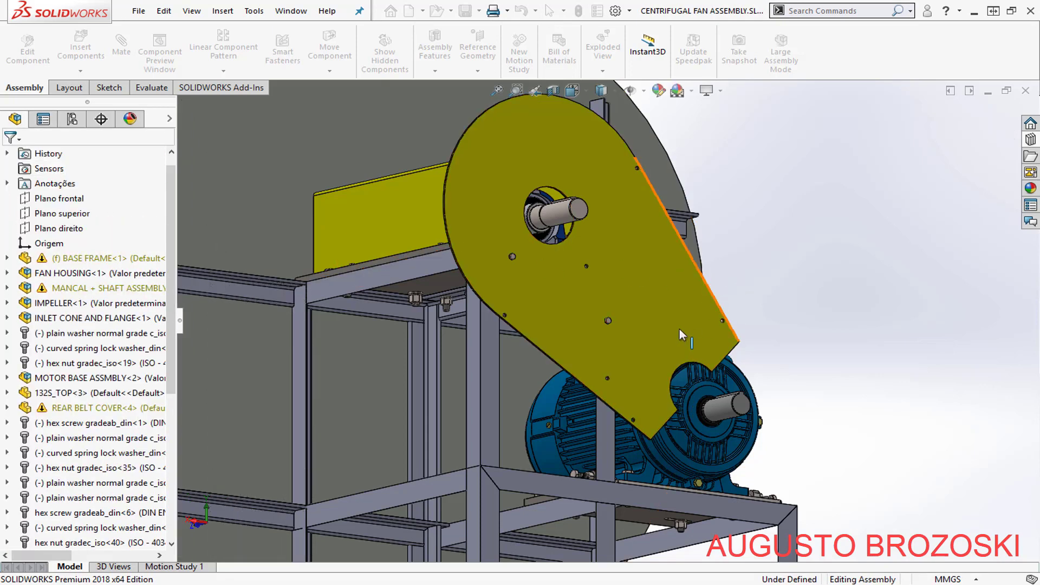
- Insert one Hex Nut Grade C ISO 4034, size M6, in the free space beside the rear belt cover
middle_click_drag(680, 329, 749, 313)
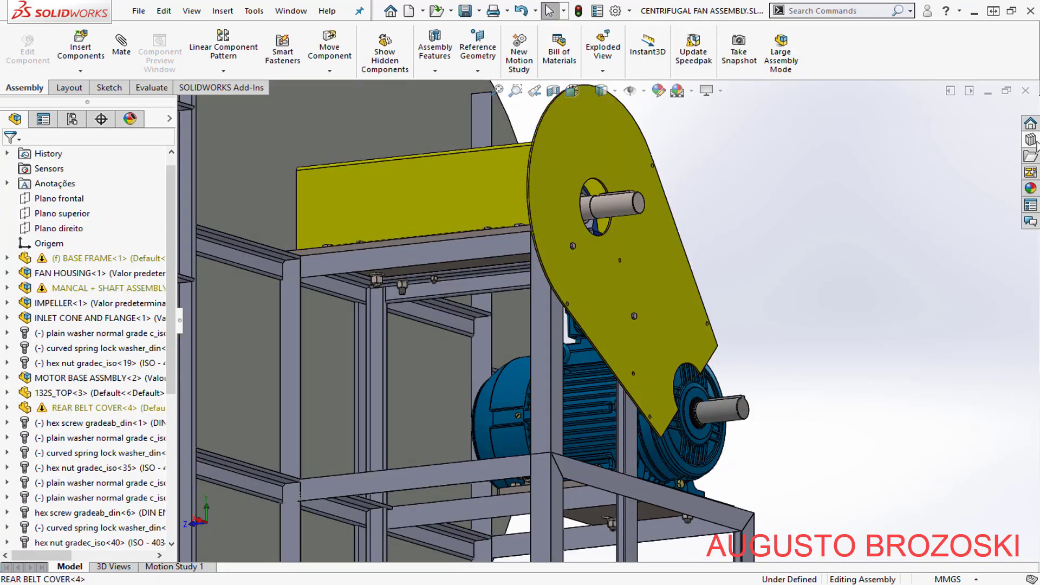
left_click(1030, 140)
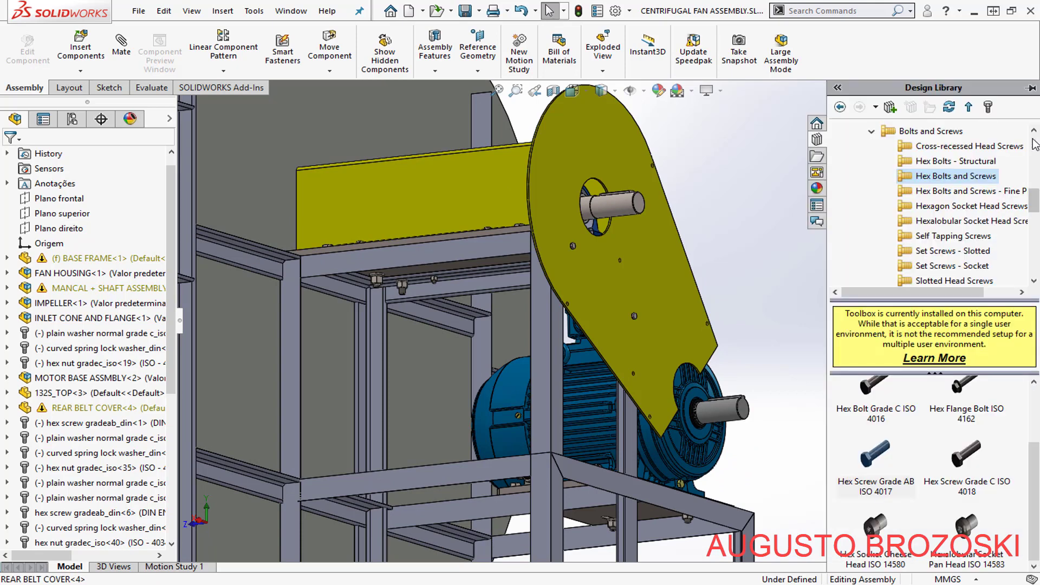
left_click(872, 132)
left_click(927, 176)
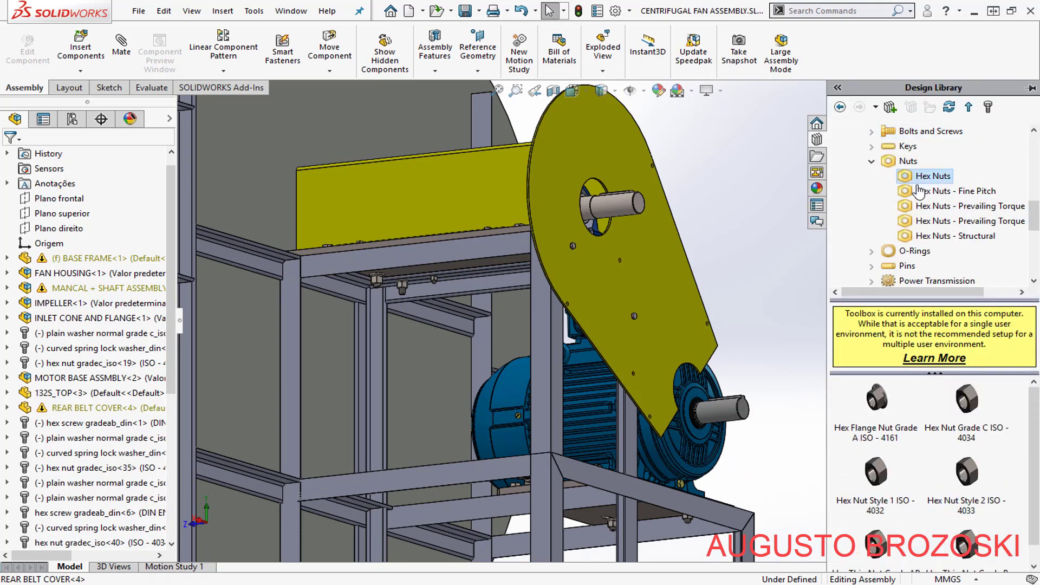
left_click_drag(969, 417, 751, 232)
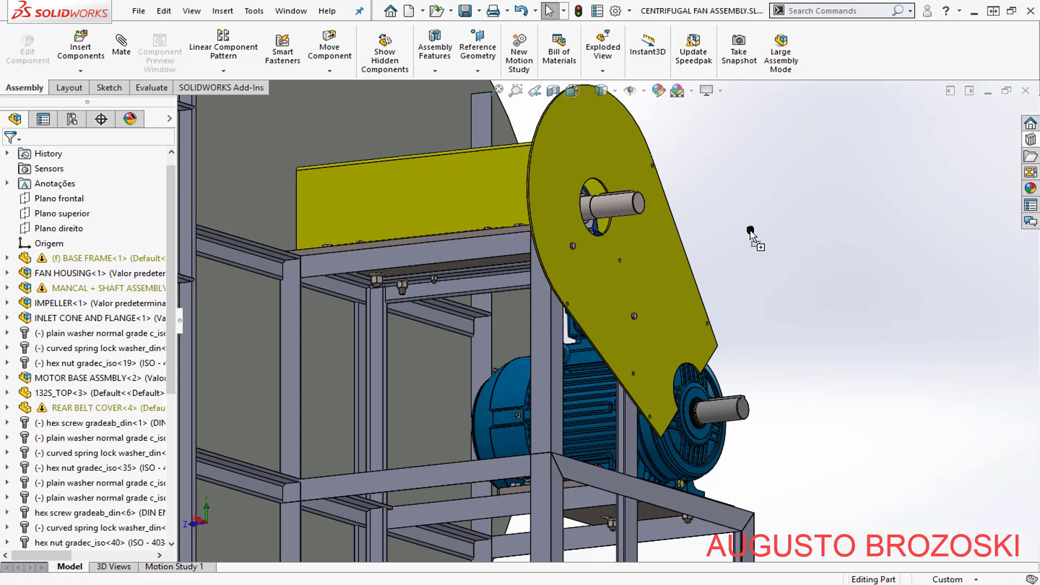
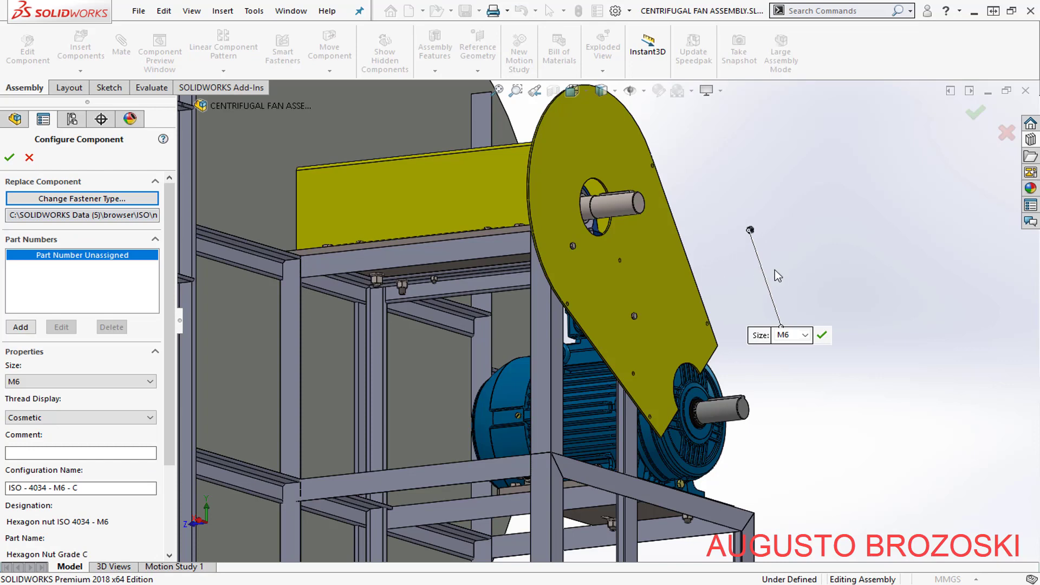
left_click(9, 158)
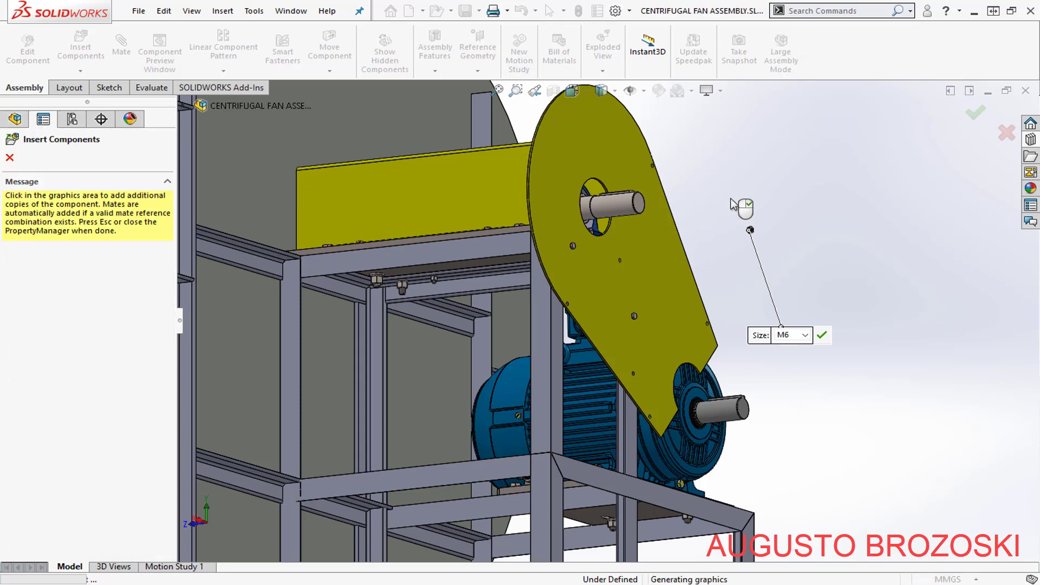
scroll(779, 236, "down", 4)
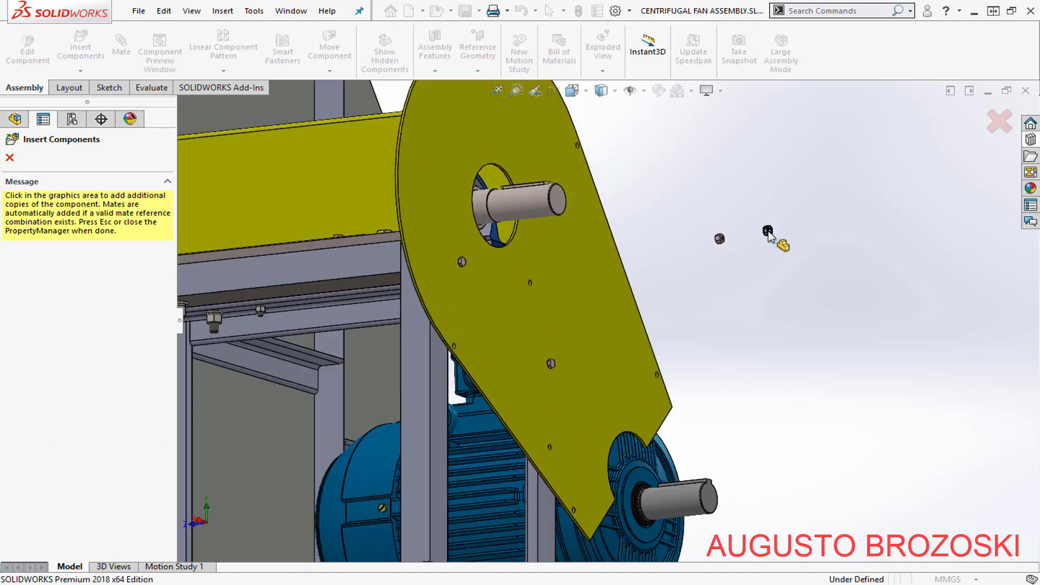
key("Escape")
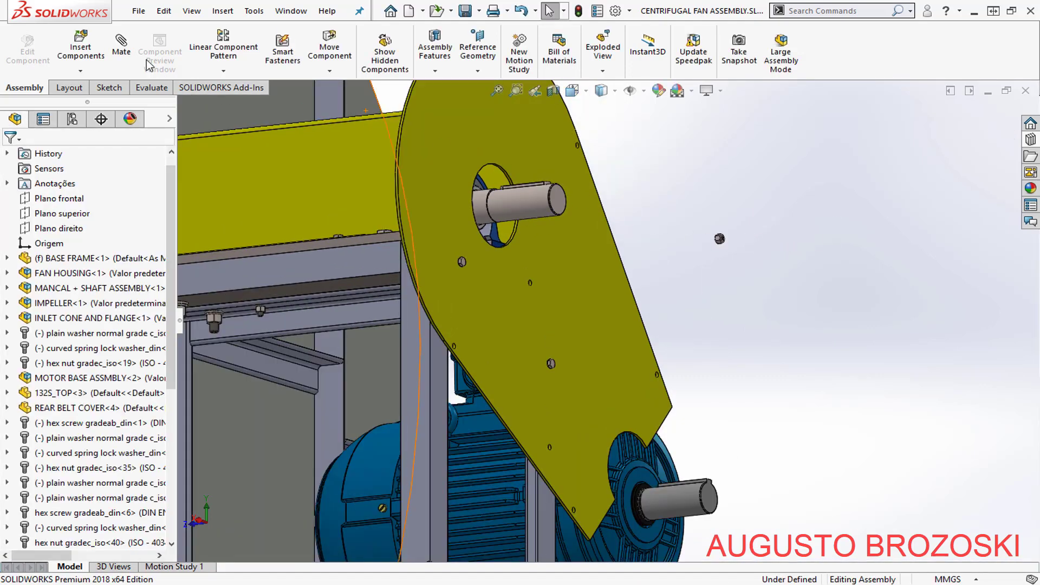
- Mate the new M6 nut's bore concentric with the shank of the screw in the rear belt cover's middle hole
left_click(122, 48)
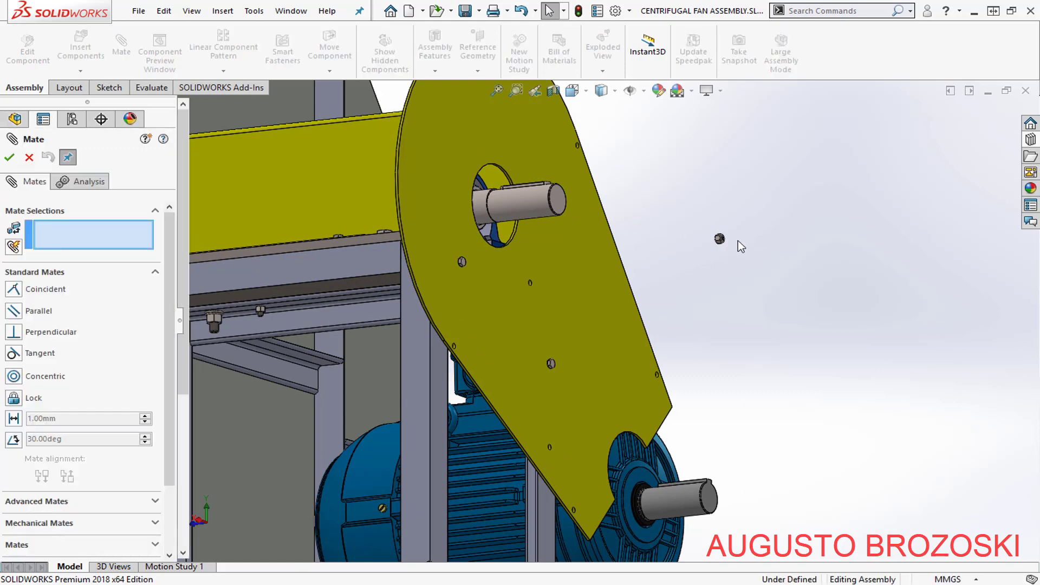
scroll(737, 241, "down", 5)
scroll(734, 239, "down", 8)
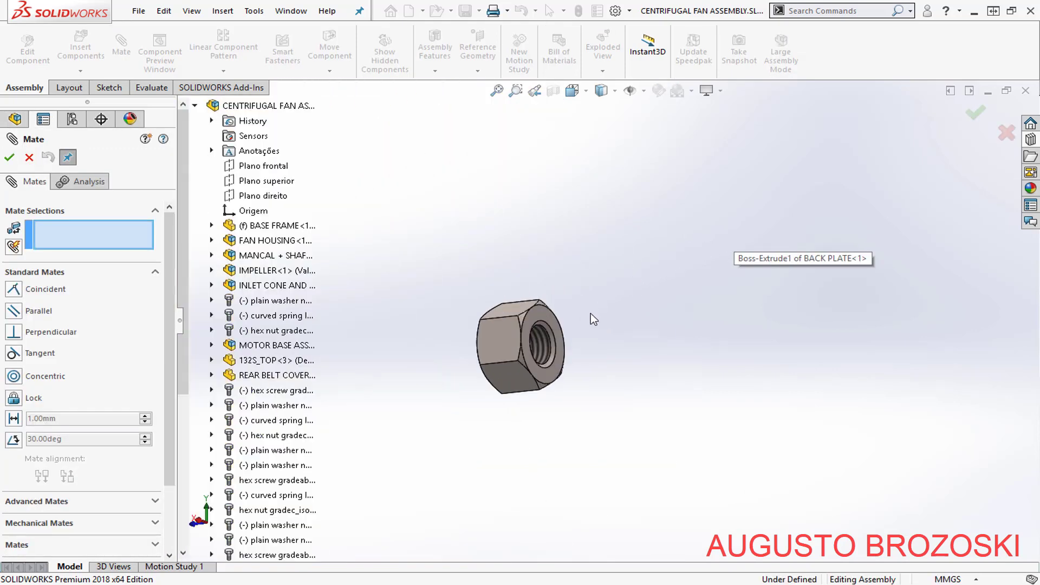
scroll(574, 341, "down", 2)
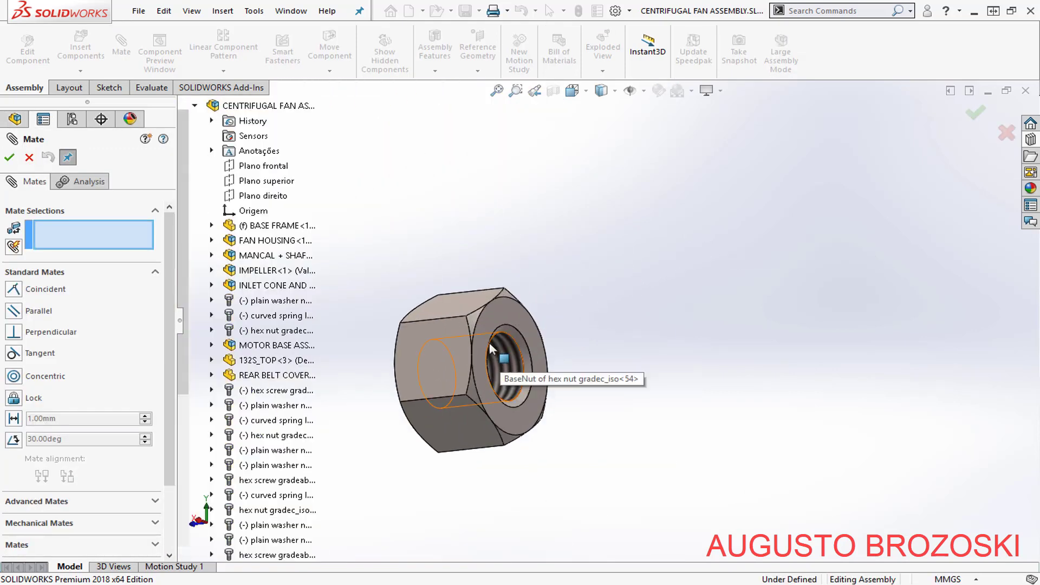
left_click(499, 349)
scroll(650, 303, "up", 4)
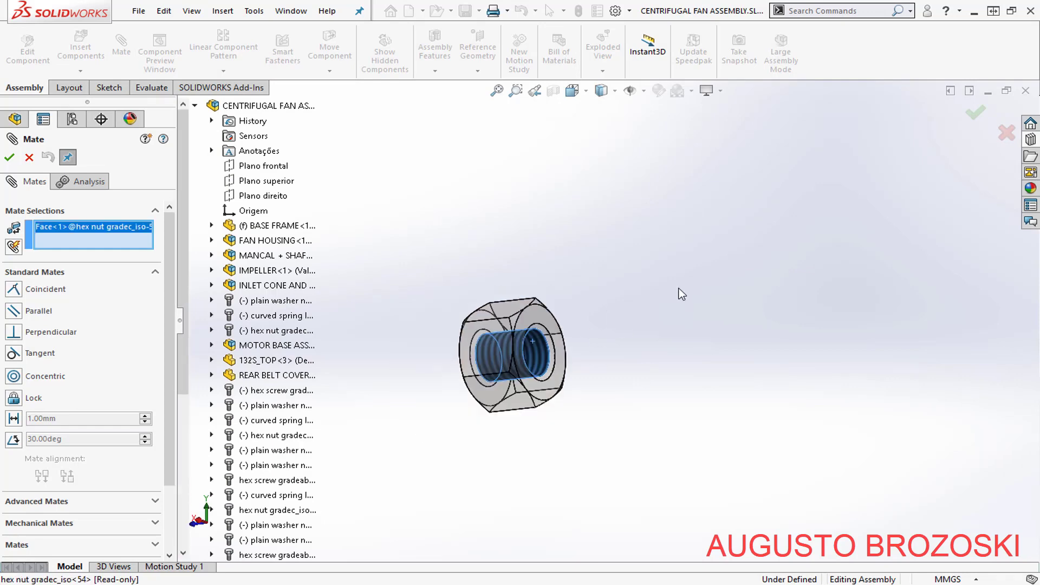
scroll(683, 287, "up", 5)
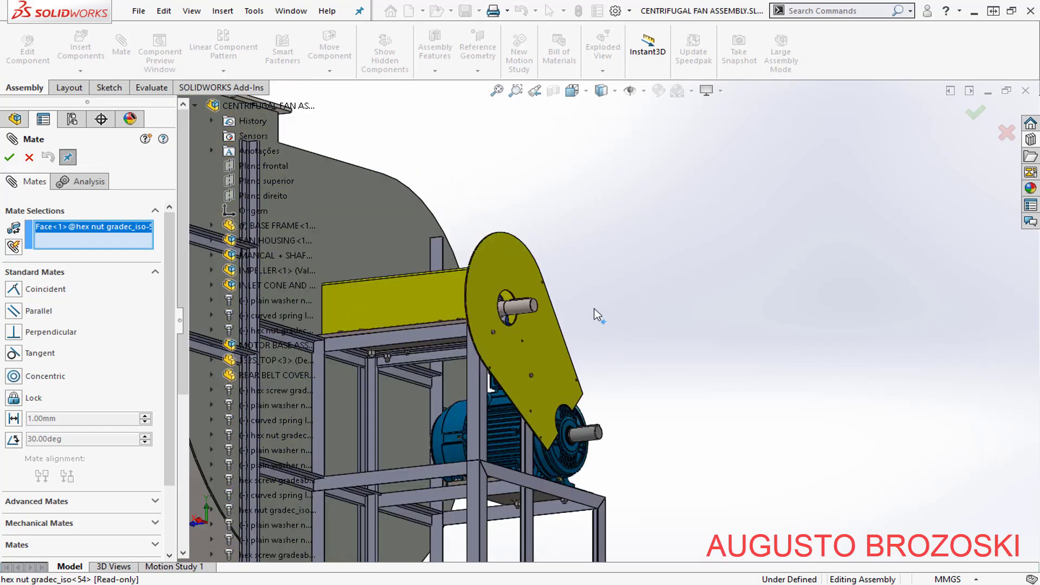
middle_click_drag(509, 333, 568, 339)
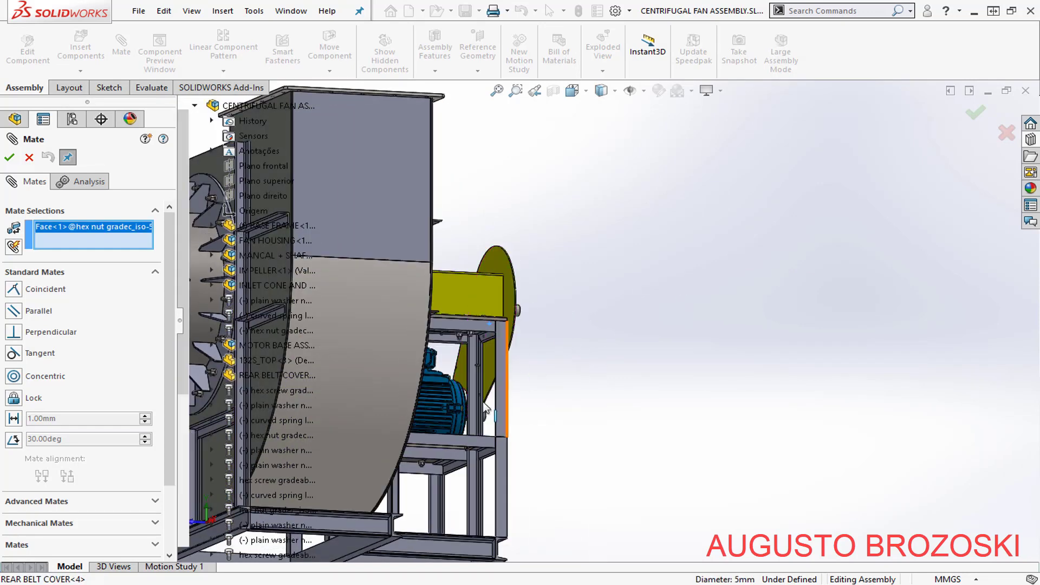
scroll(476, 374, "down", 3)
scroll(535, 301, "down", 8)
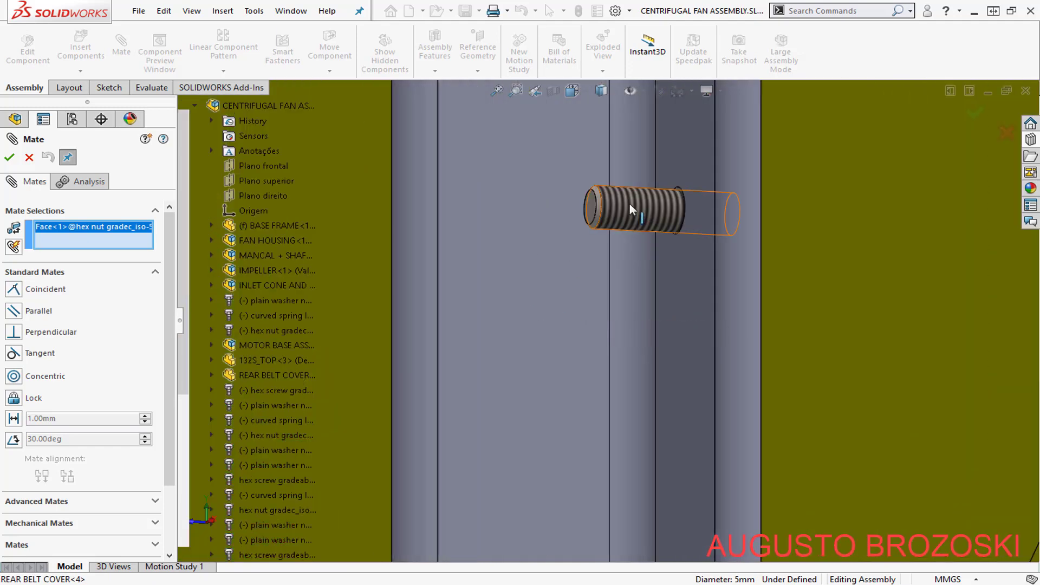
left_click(630, 206)
left_click(670, 233)
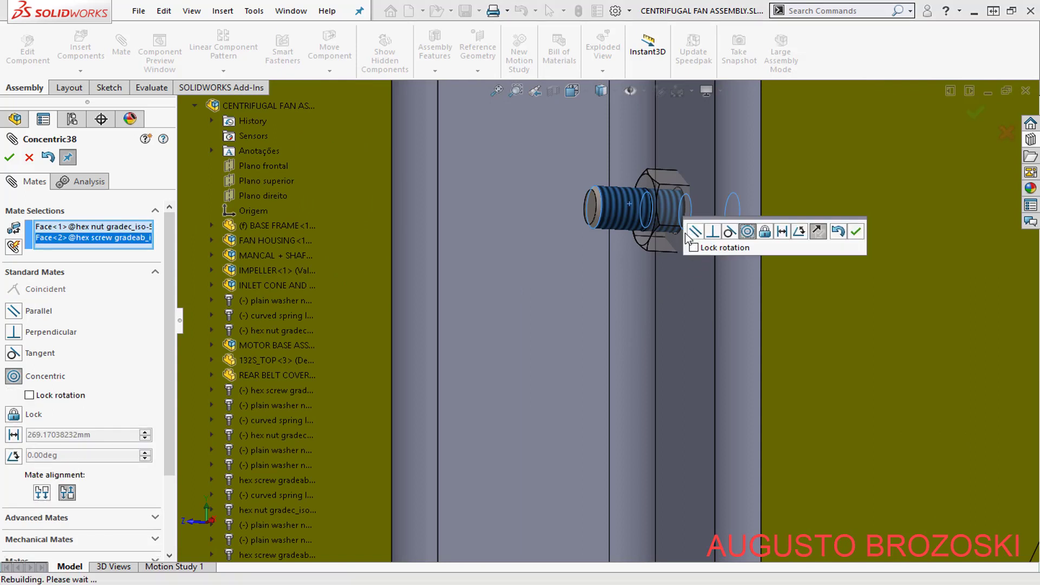
left_click(854, 233)
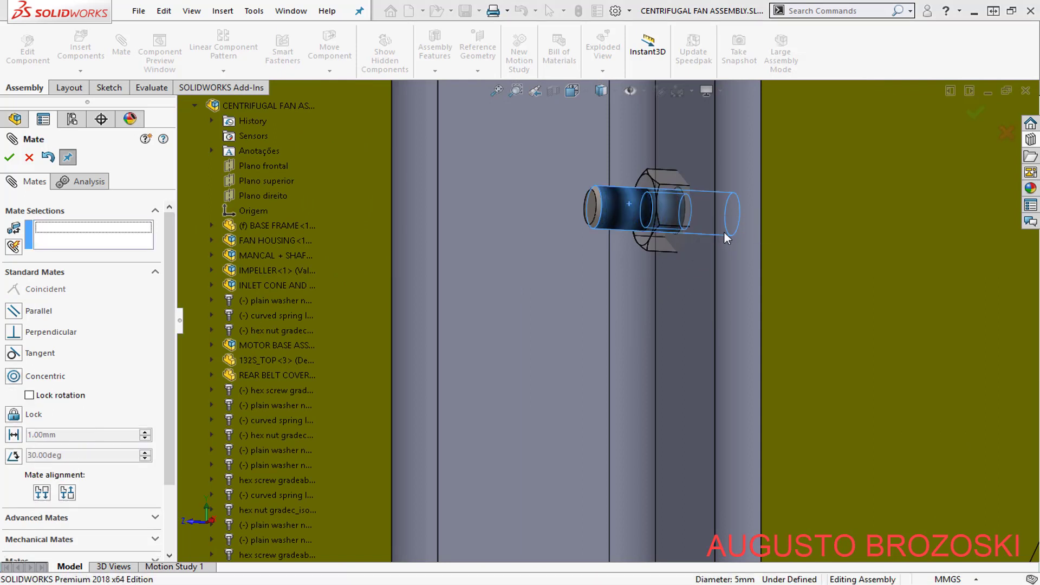
- Pull the M6 nut off the rear belt cover's middle screw and mate its bearing face coincident with the inner face of the base frame's upright
left_click_drag(673, 212, 446, 230)
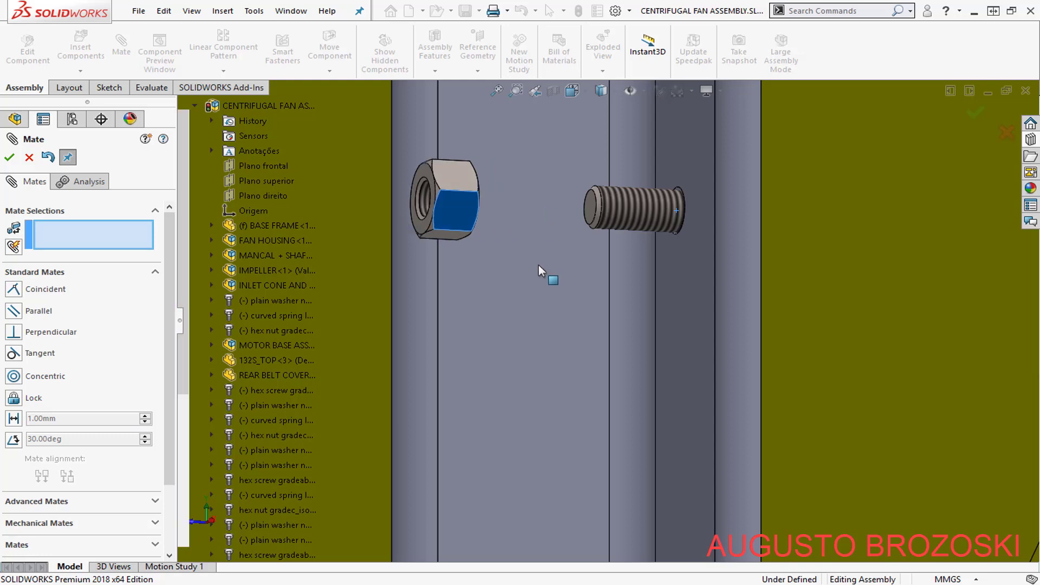
mouse_move(538, 264)
middle_mouse_down()
mouse_move(481, 273)
mouse_move(513, 226)
mouse_move(532, 257)
middle_mouse_up()
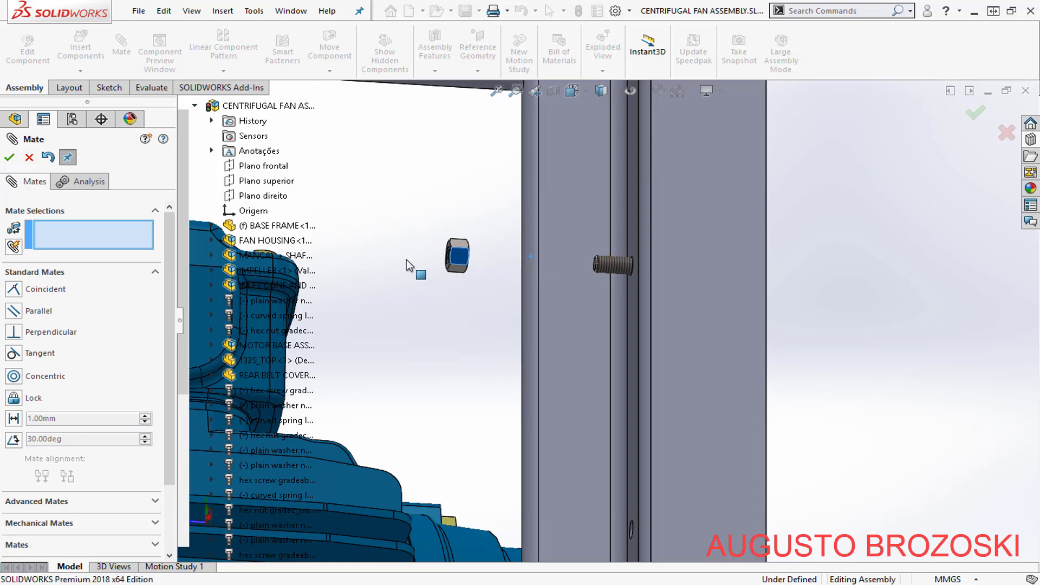
middle_click_drag(417, 242, 401, 239)
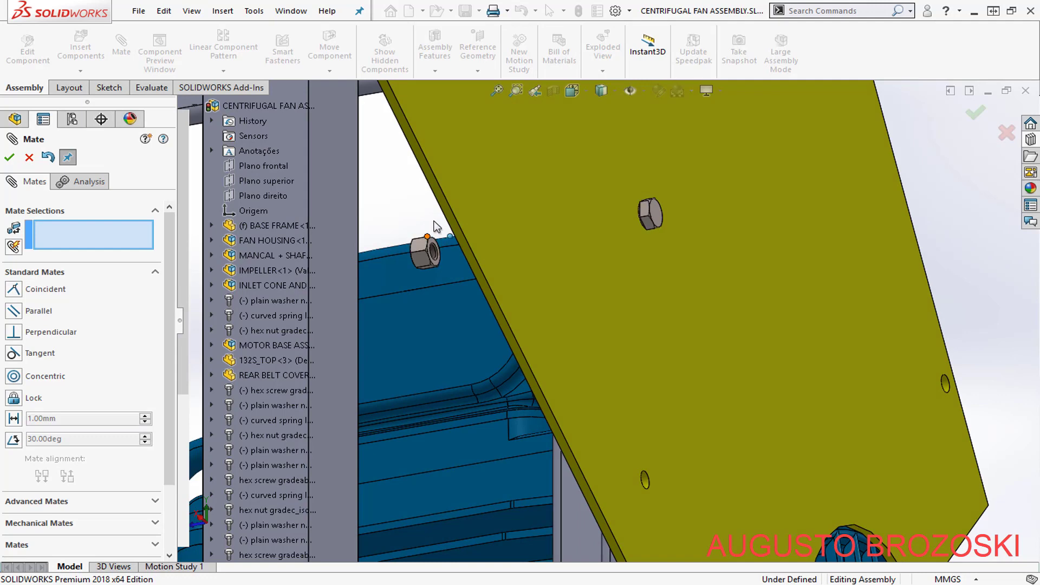
scroll(433, 233, "down", 5)
scroll(550, 352, "down", 2)
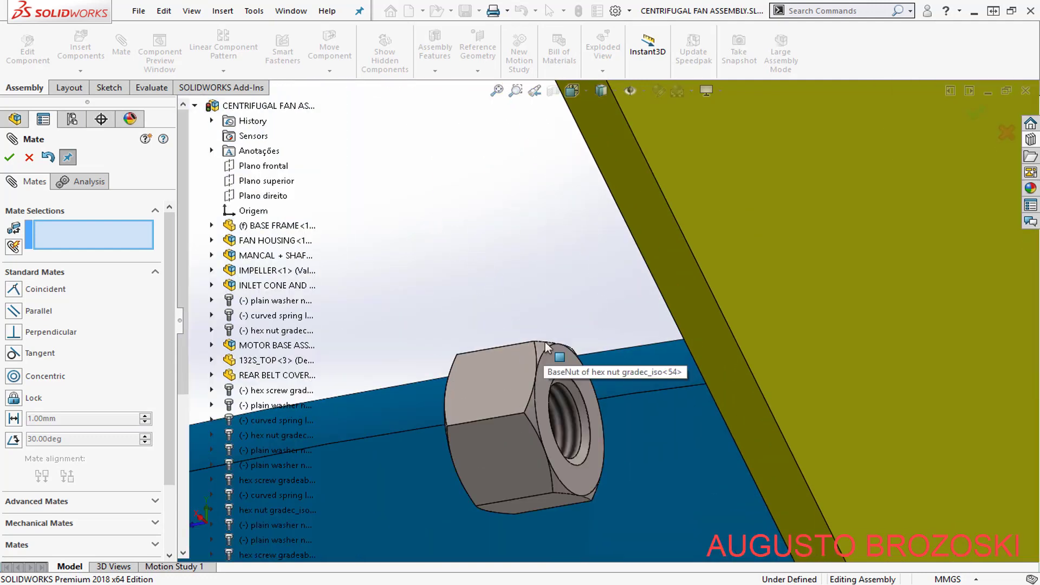
left_click(558, 359)
scroll(515, 280, "up", 10)
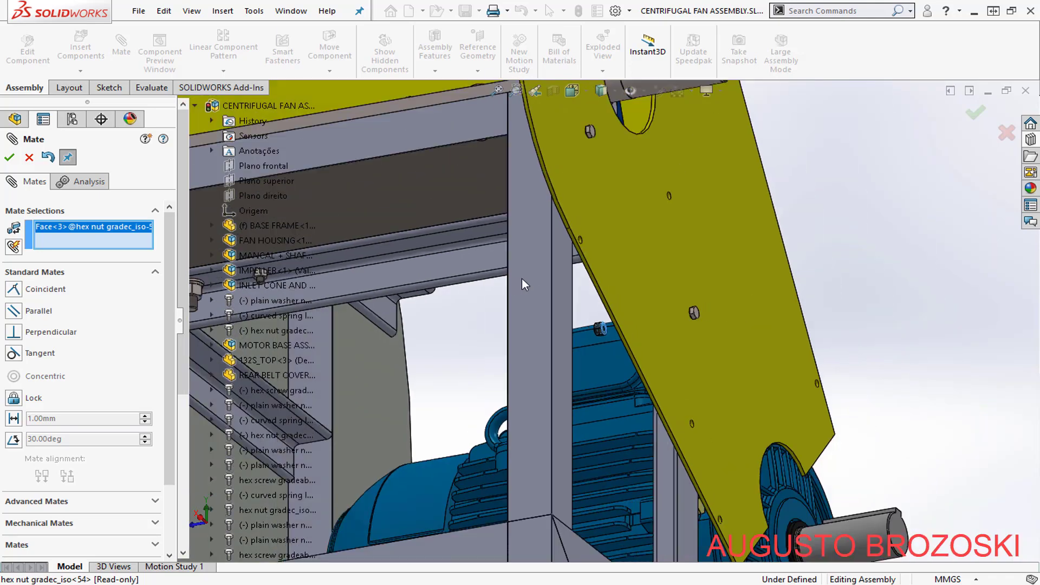
middle_click_drag(522, 278, 469, 333)
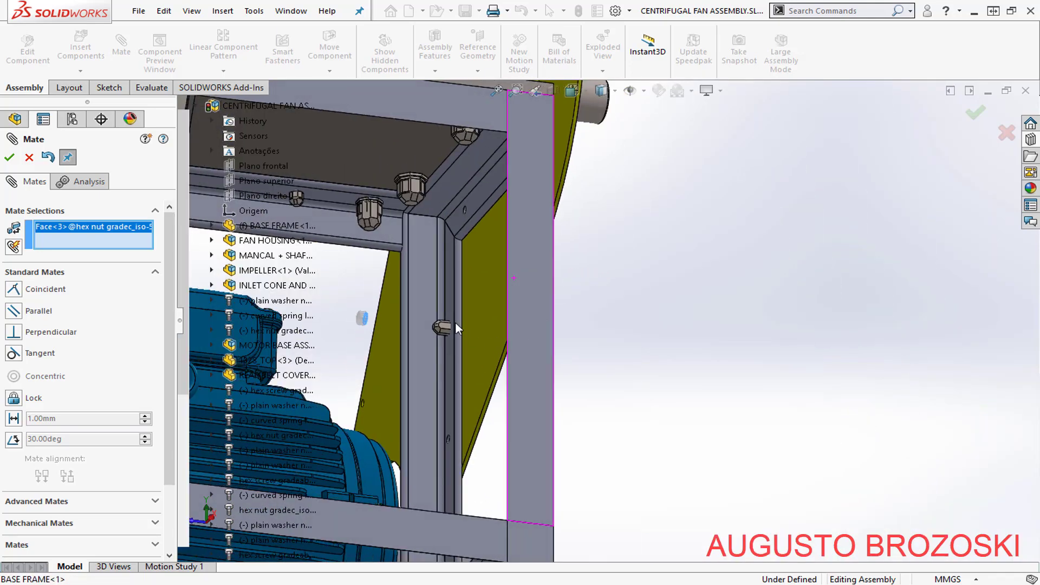
scroll(444, 319, "down", 5)
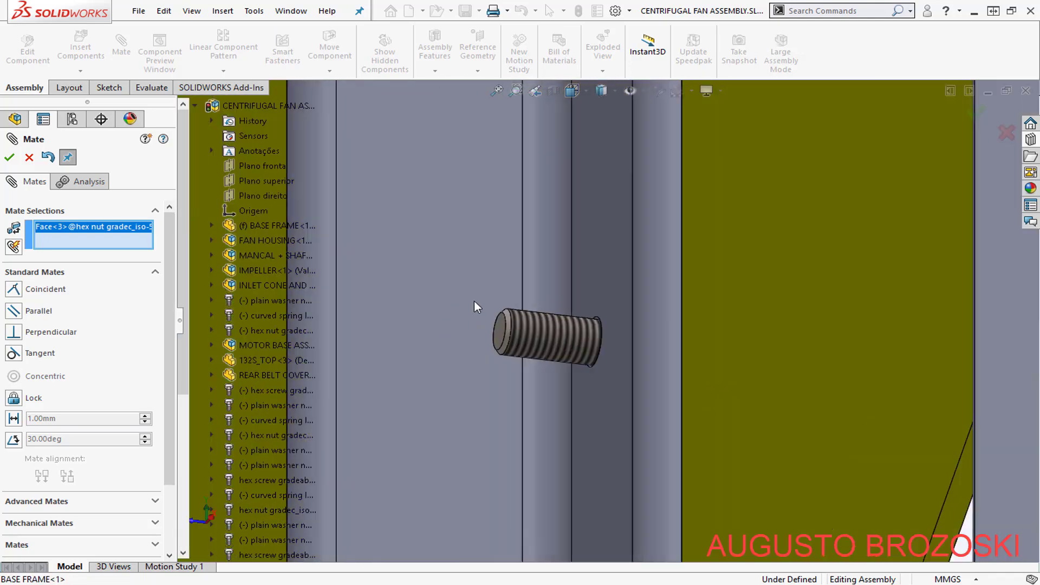
left_click(604, 255)
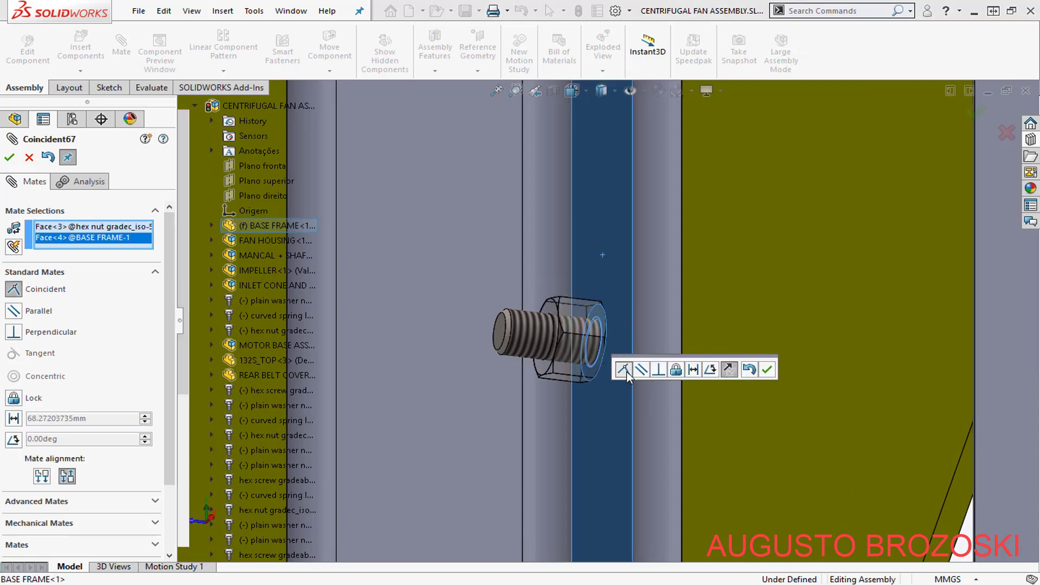
left_click(769, 370)
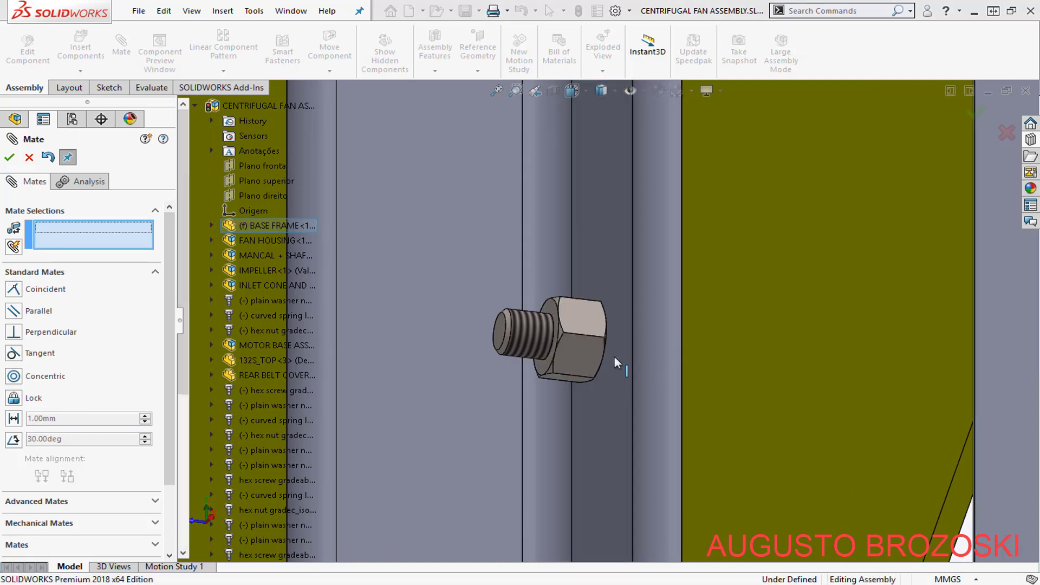
- Mate a hex flat of the M6 nut coincident with the matching flat of the middle screw's head and finish mating
left_click(573, 334)
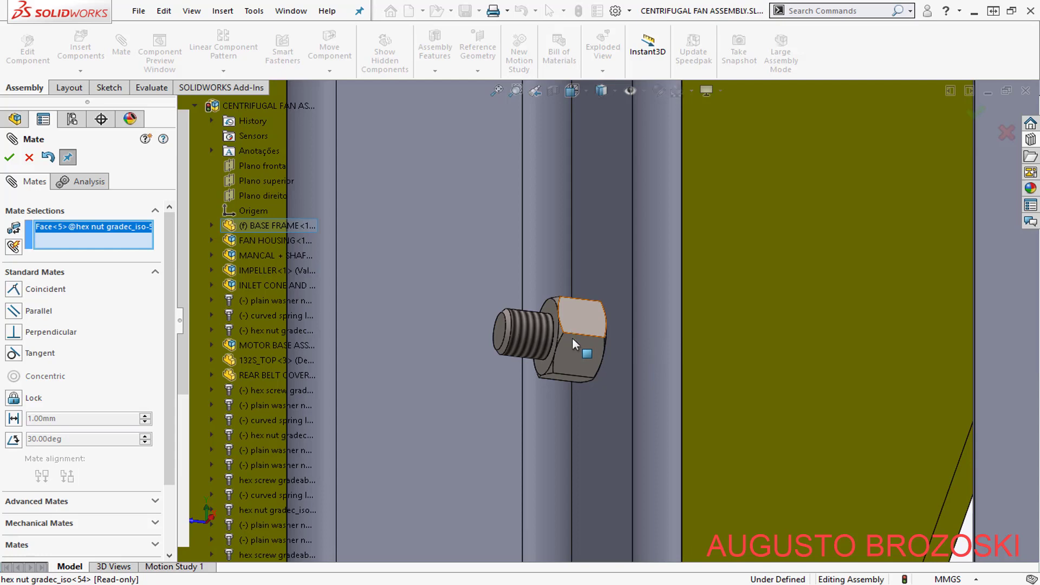
middle_click_drag(572, 337, 586, 330)
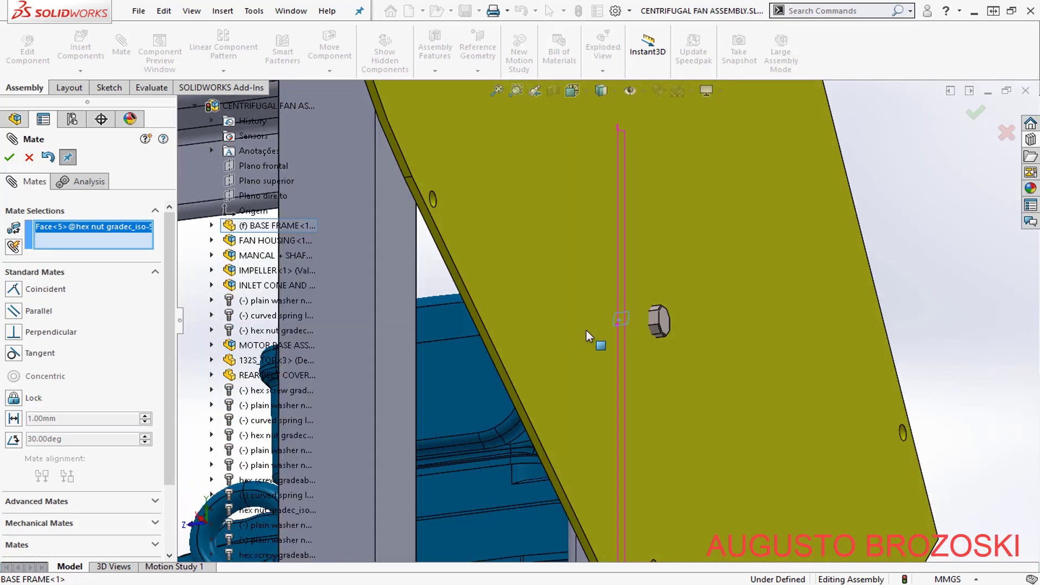
scroll(660, 316, "up", 6)
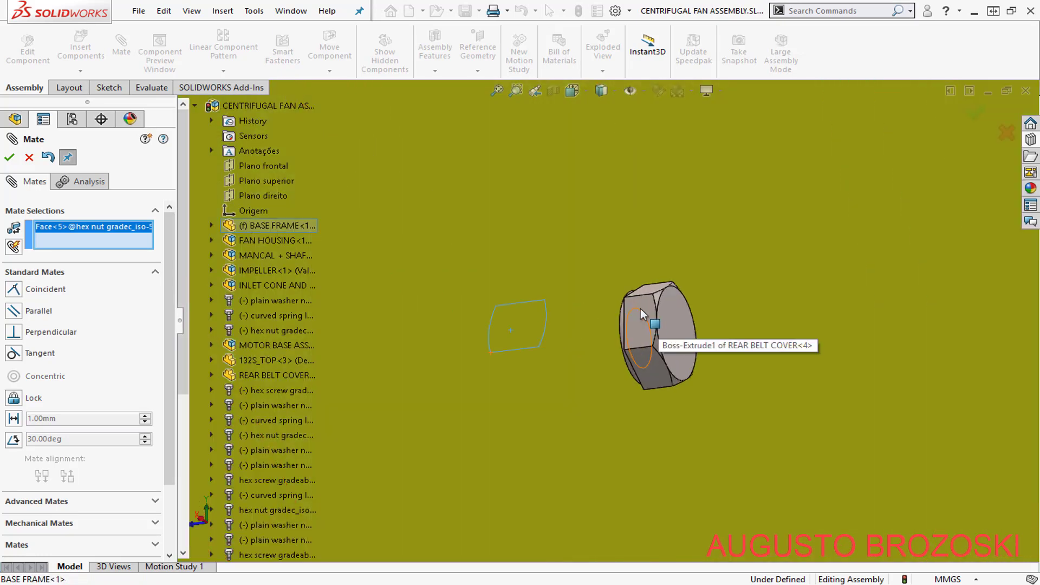
left_click(641, 305)
left_click(556, 326)
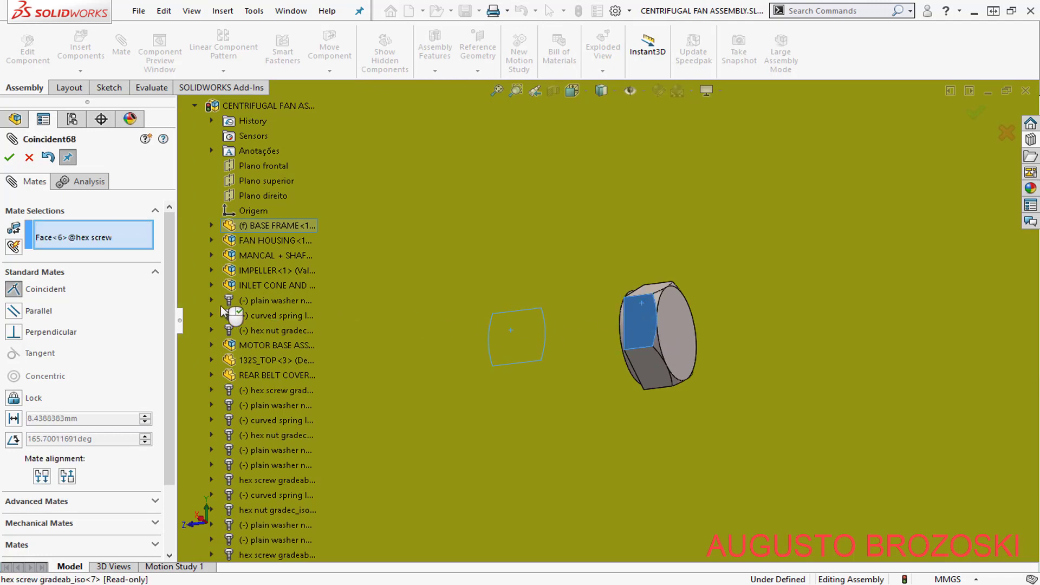
left_click(232, 291)
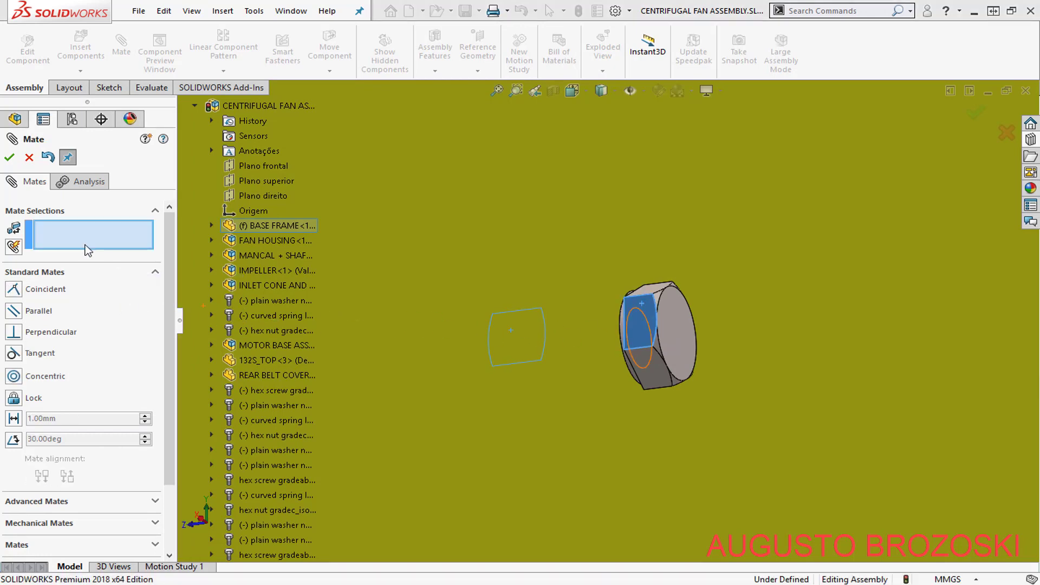
left_click(10, 157)
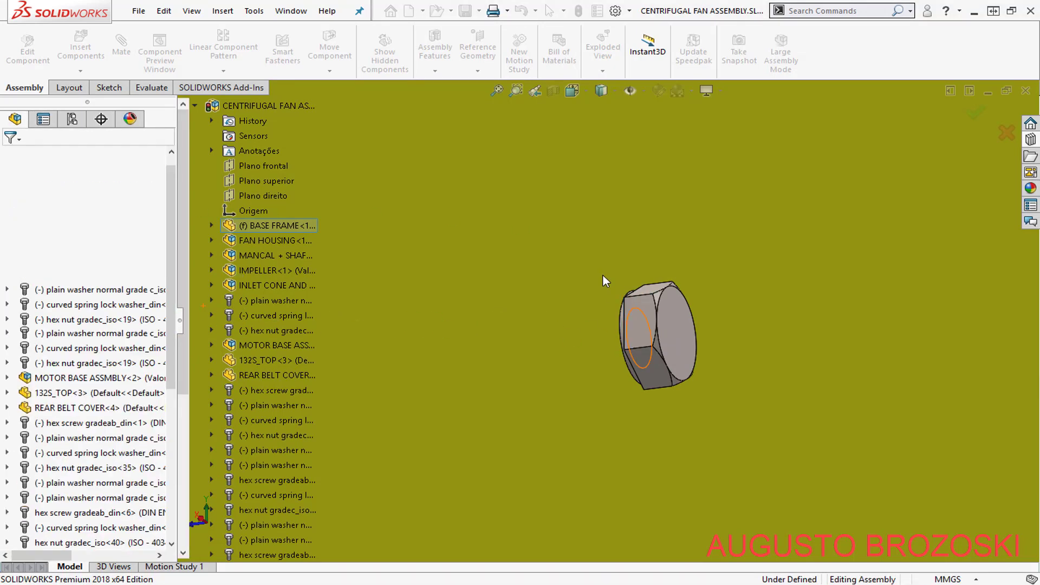
- Show the assembly in an isometric-style view from the cover side and hide the rear belt cover
scroll(617, 271, "up", 7)
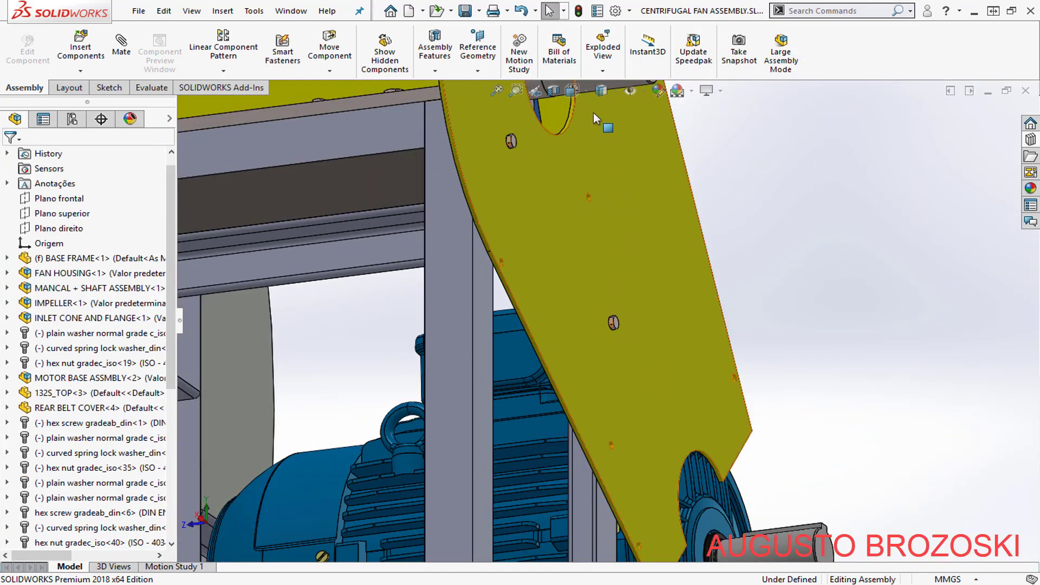
left_click(577, 87)
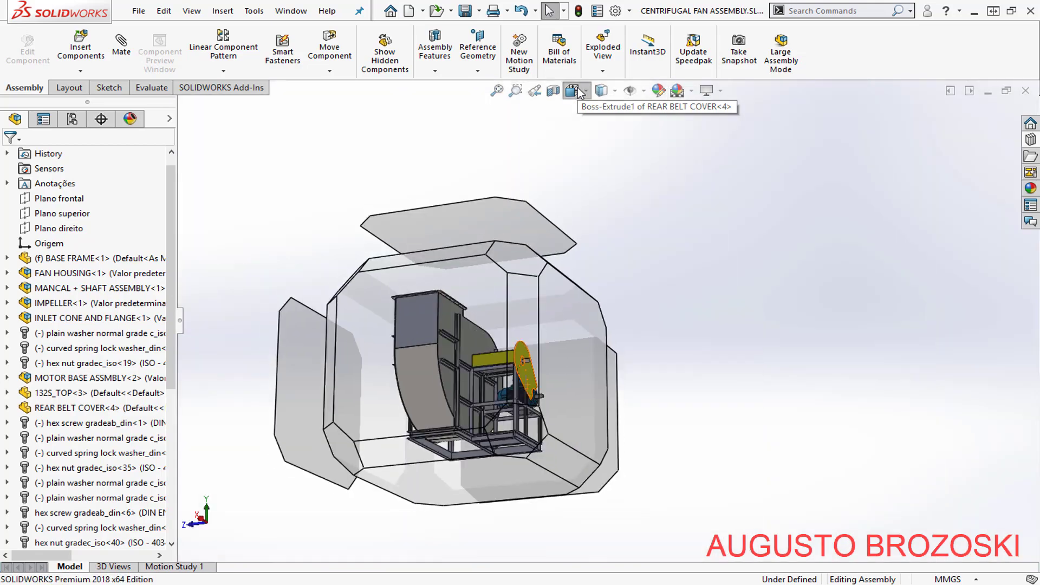
left_click(529, 250)
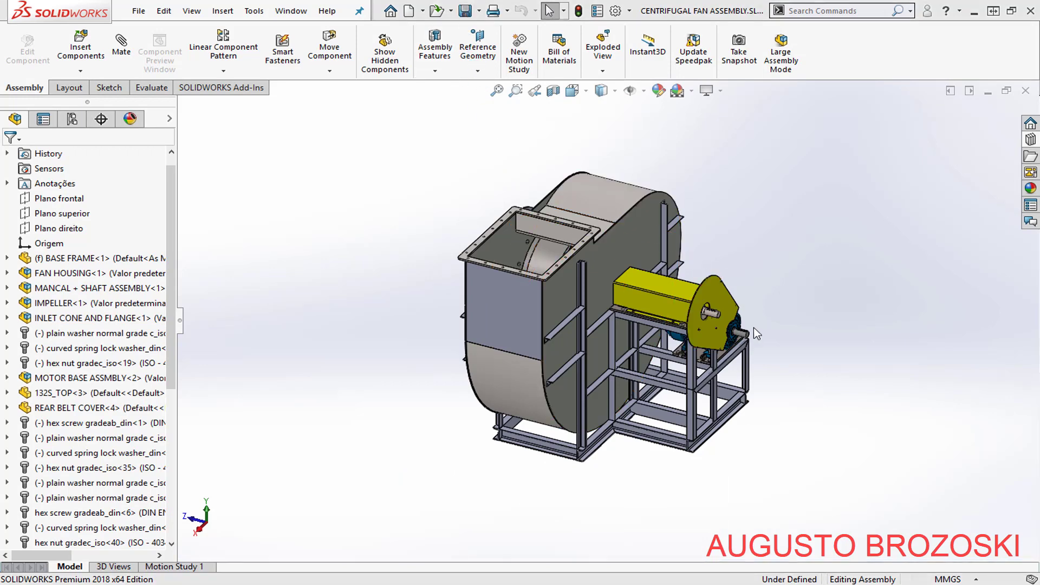
scroll(752, 327, "down", 4)
scroll(694, 353, "down", 5)
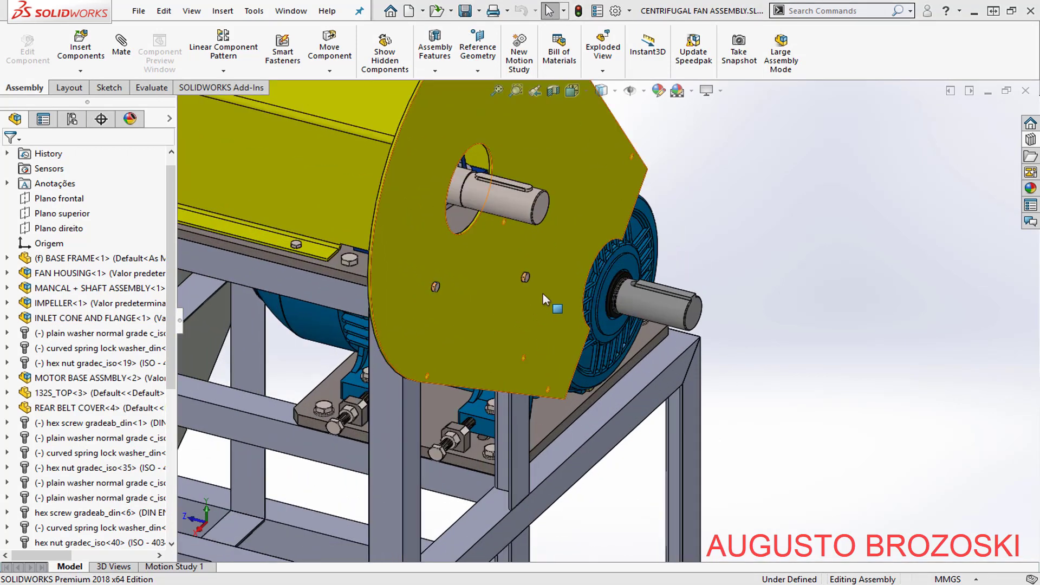
left_click(605, 159)
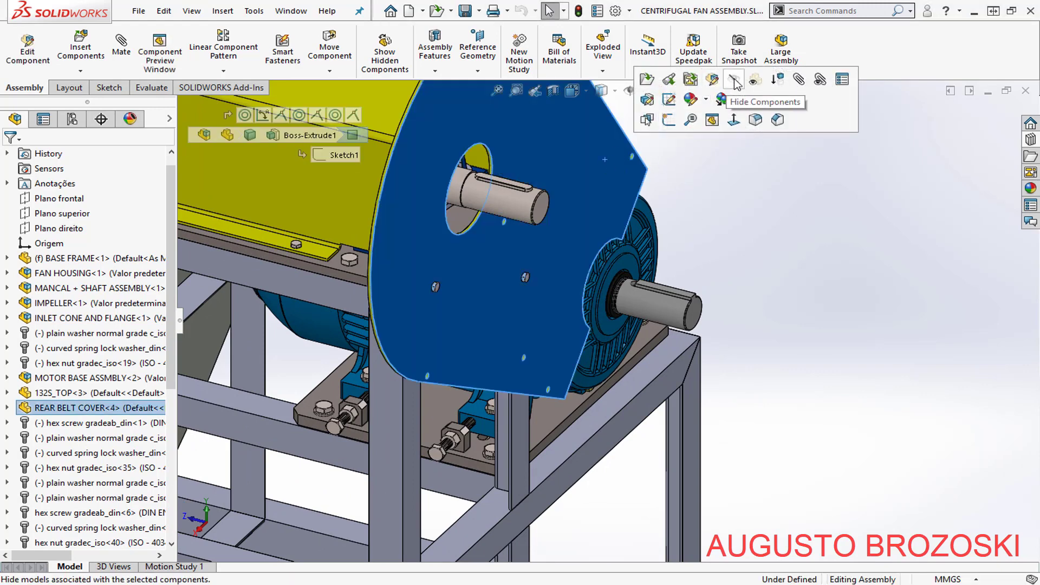
left_click(734, 82)
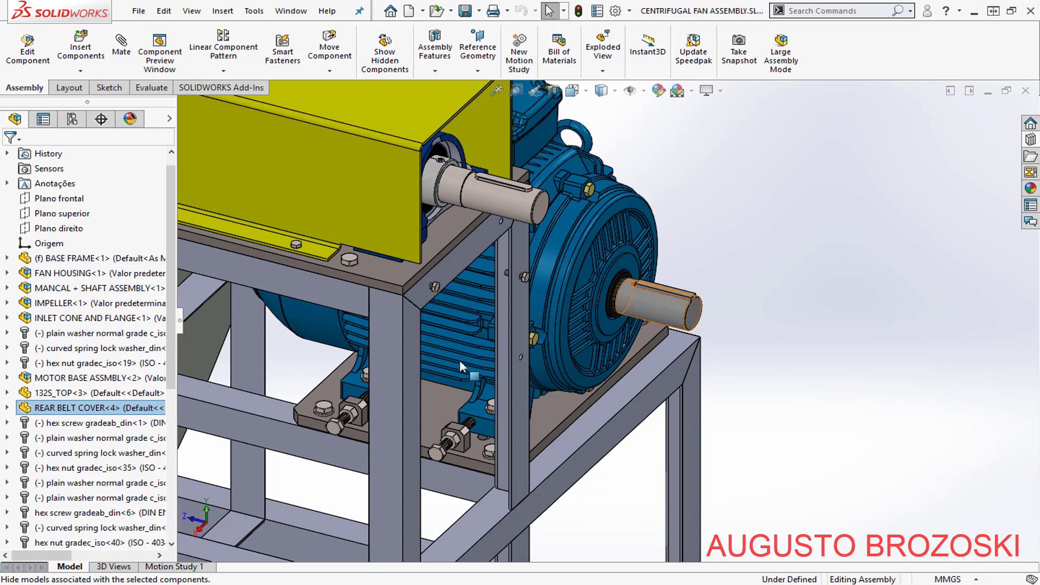
- Start a linear component pattern with the long edge of the base frame's upper cross angle as Direction 1
scroll(435, 319, "down", 5)
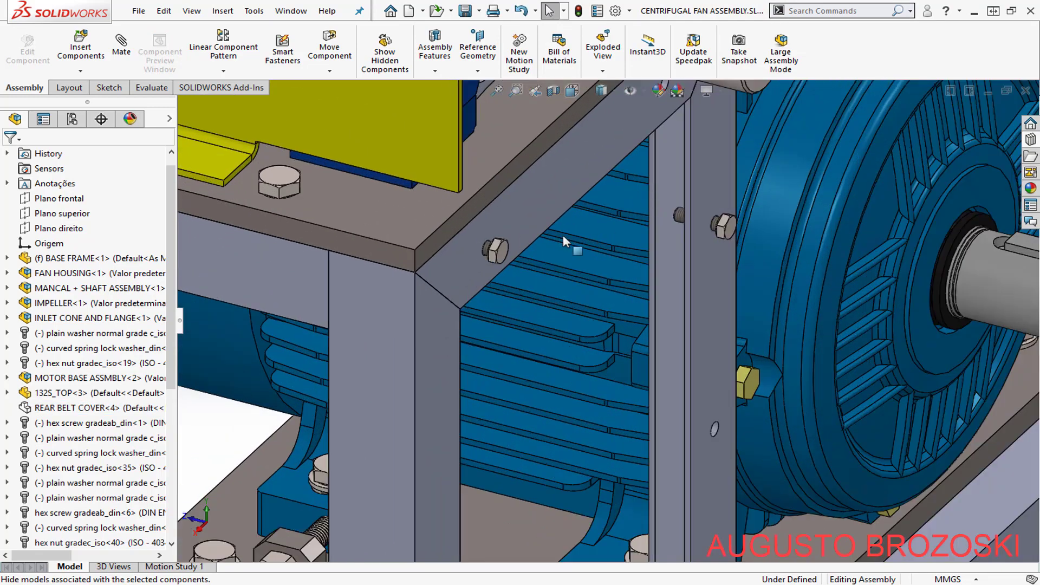
scroll(579, 293, "up", 3)
mouse_move(577, 280)
middle_mouse_down()
mouse_move(564, 238)
mouse_move(574, 265)
middle_mouse_up()
scroll(574, 265, "up", 5)
middle_click_drag(558, 228, 569, 201)
scroll(564, 219, "down", 4)
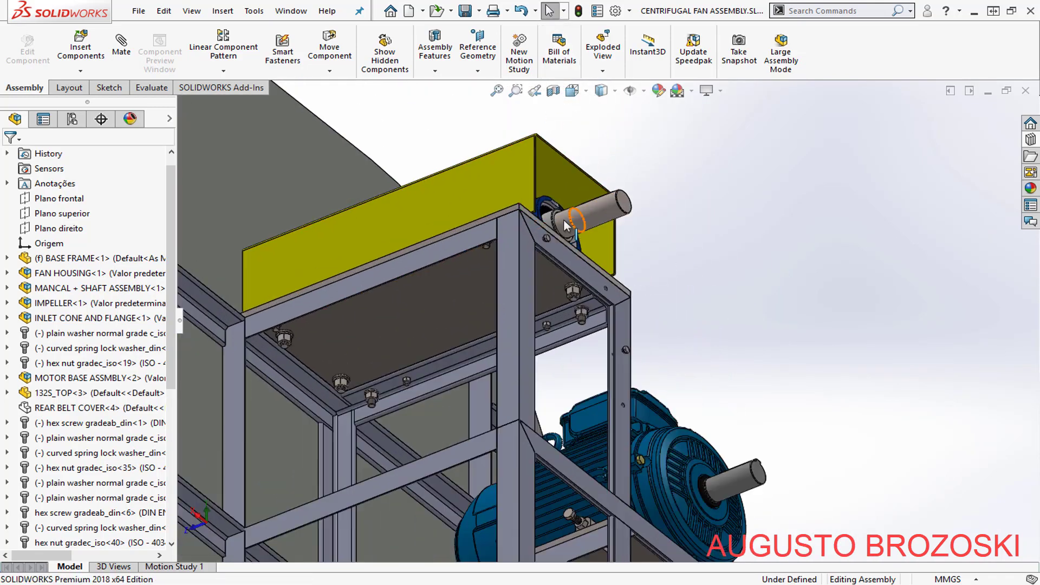
middle_click_drag(550, 260, 557, 308)
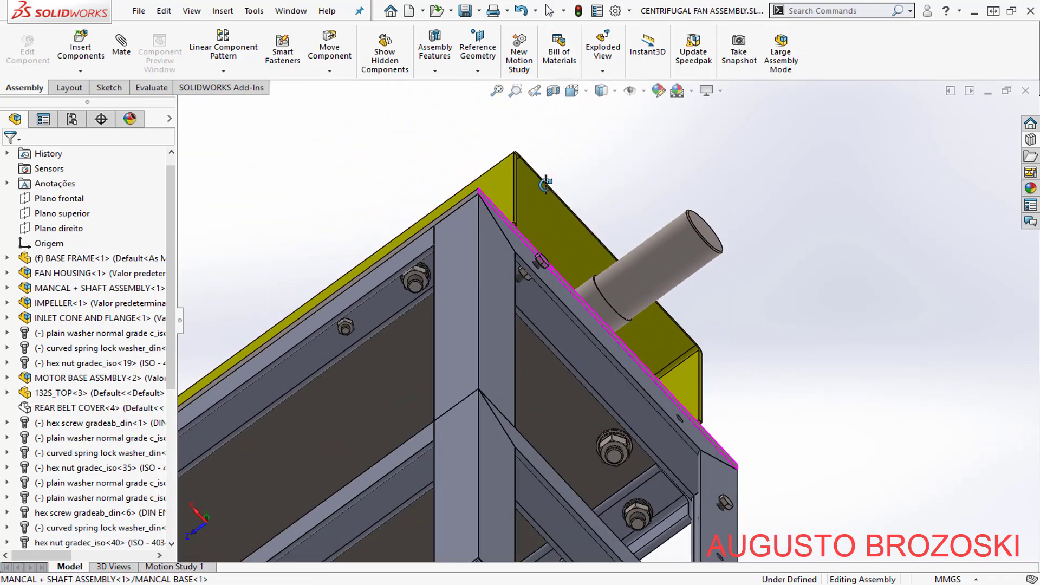
scroll(558, 310, "down", 4)
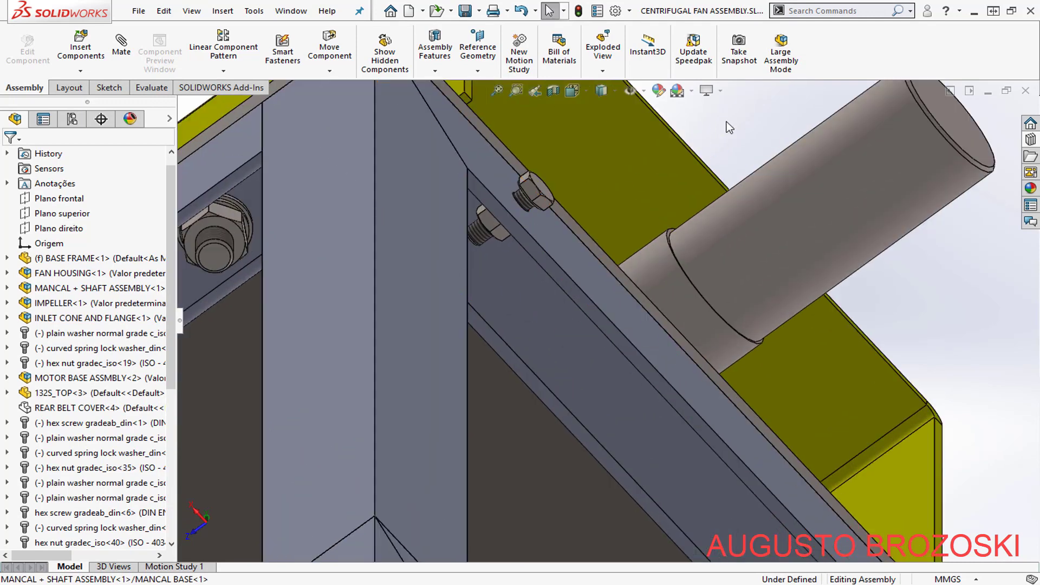
left_click(223, 71)
left_click(258, 88)
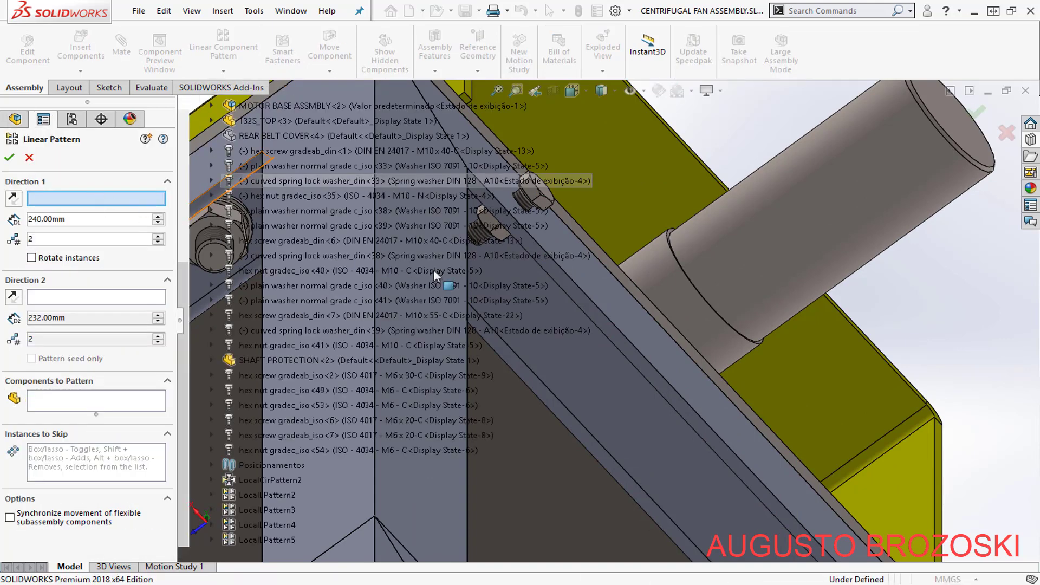
left_click(582, 293)
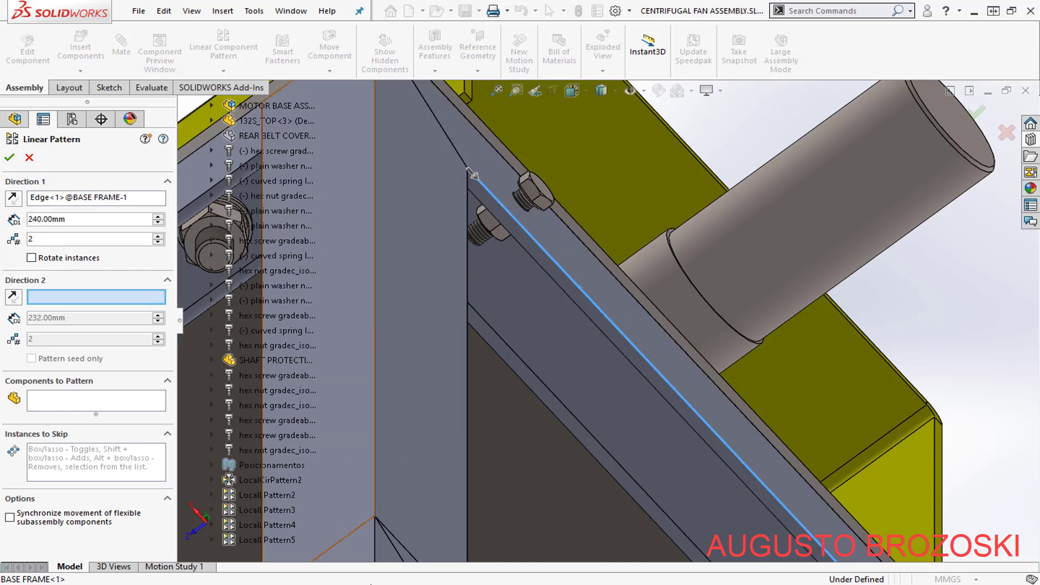
- Check the upper hole spacing in the PDF drawing and set the pattern's Direction 1 spacing to 150 mm
key("alt+Tab")
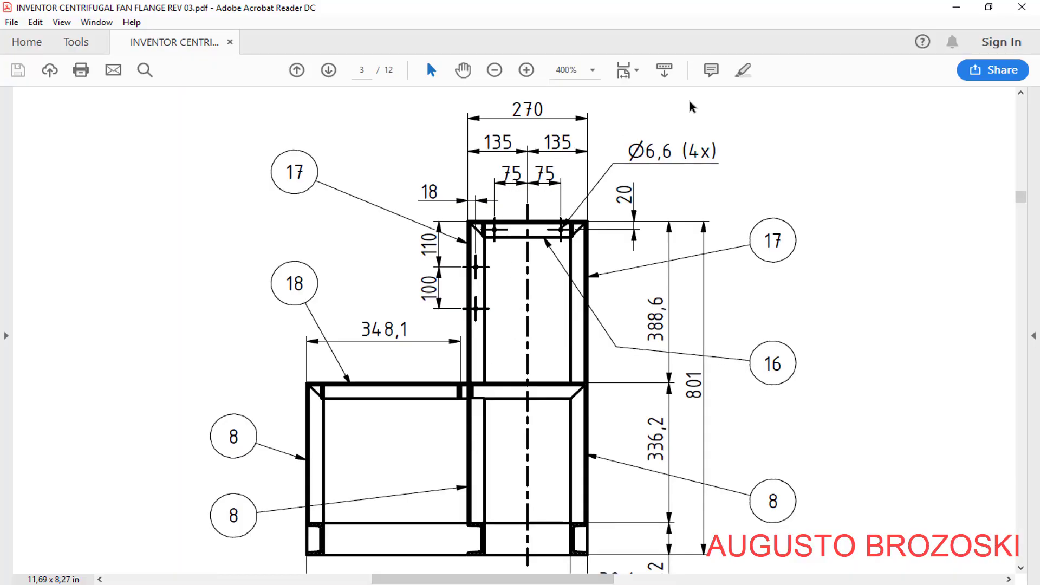
key("alt+Tab")
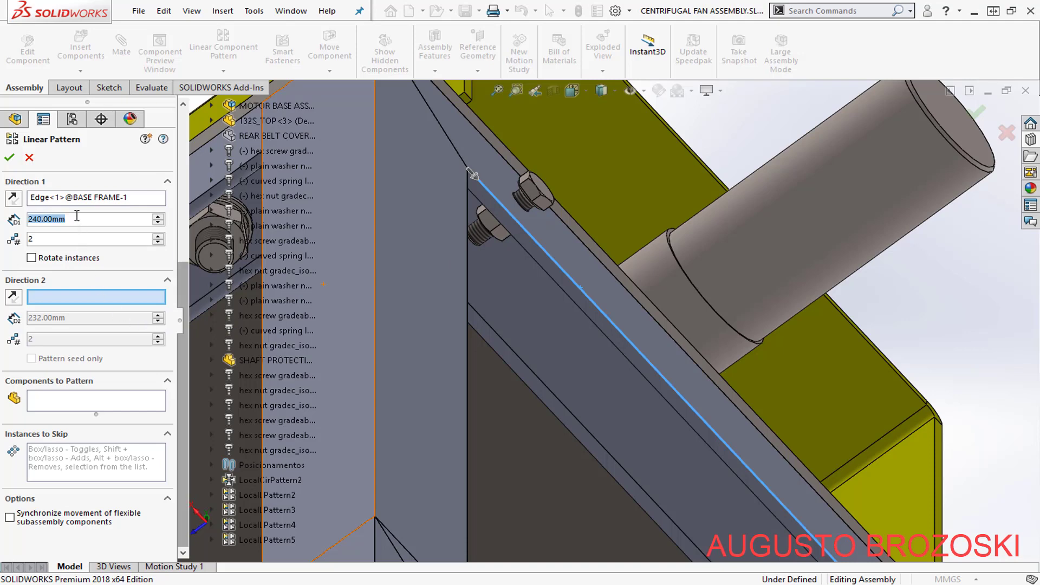
type("150")
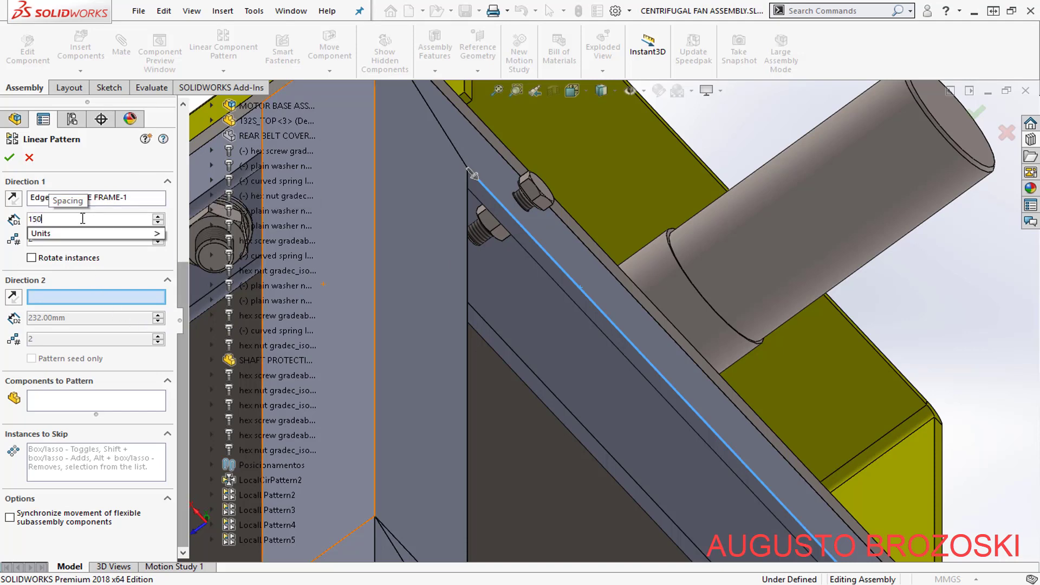
key("Return")
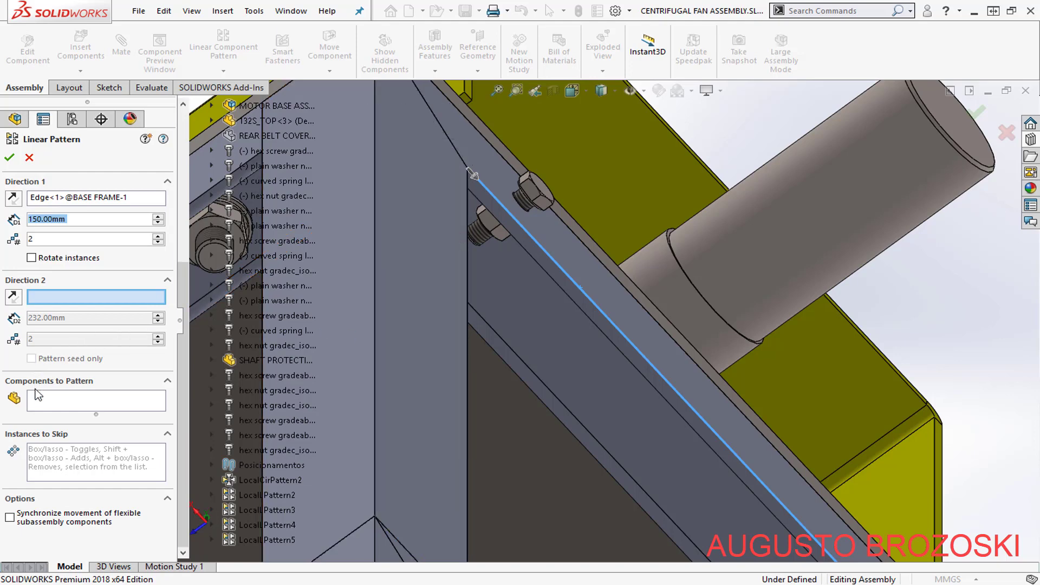
- Choose the M6 screw and its M6 nut on the upper cross angle as the components to pattern
left_click(82, 404)
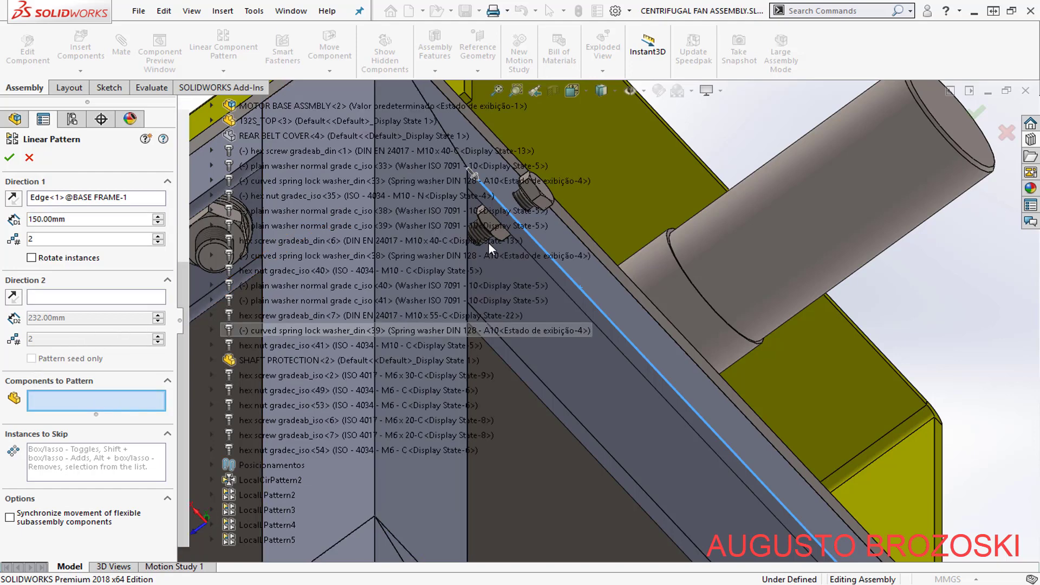
left_click(533, 196)
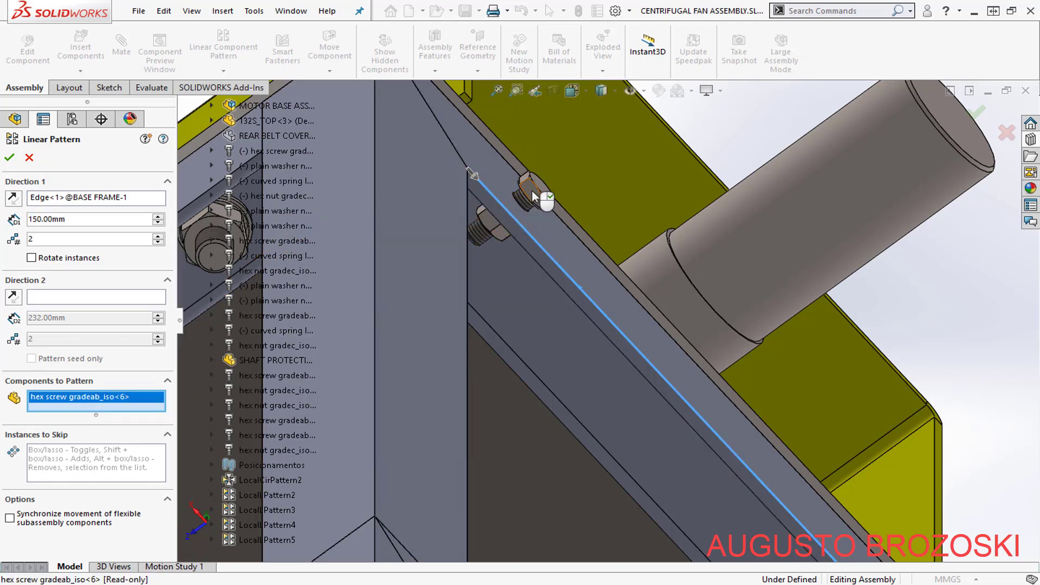
left_click(489, 226)
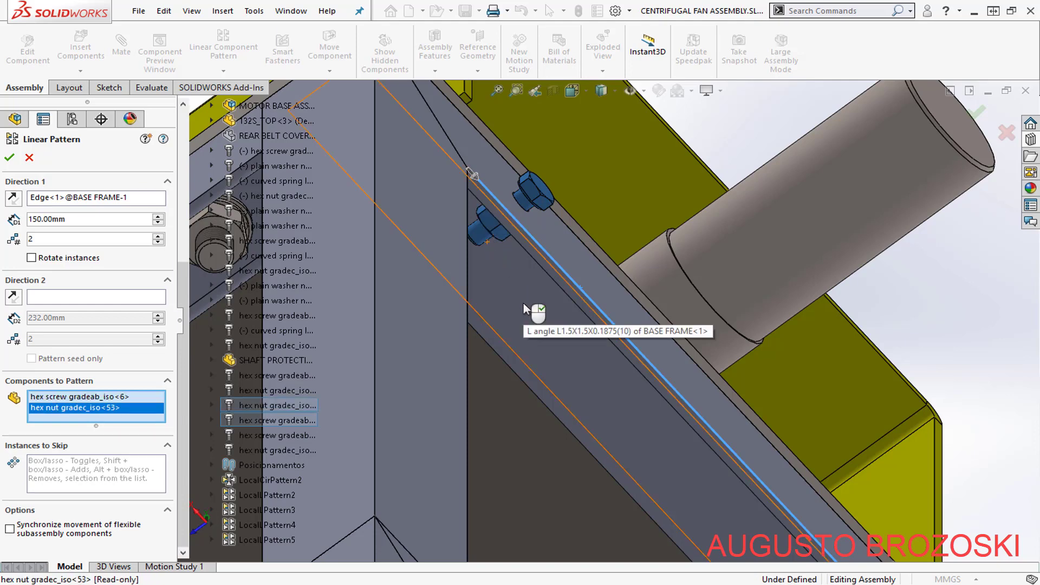
scroll(524, 304, "up", 3)
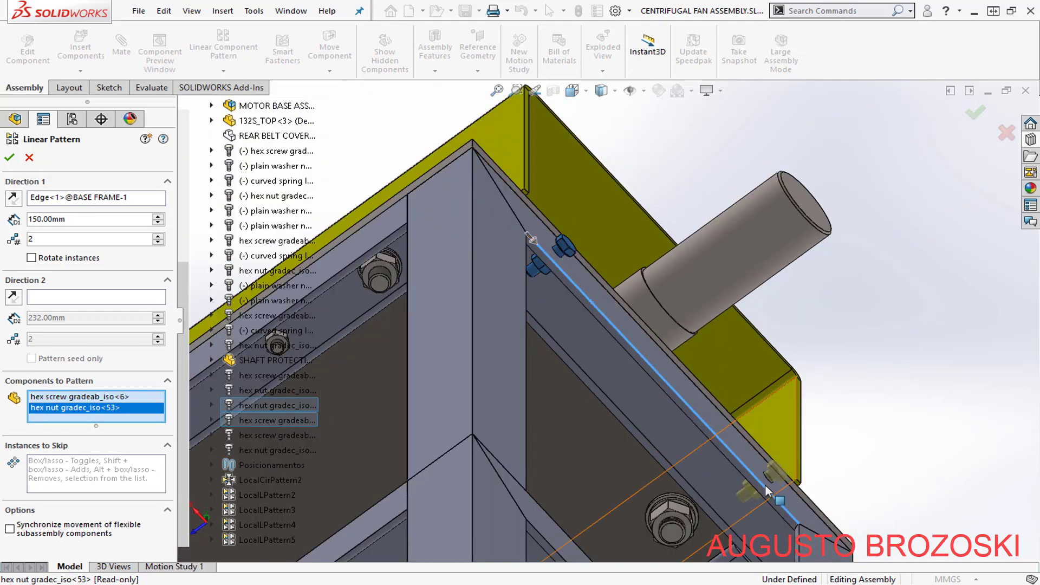
- Complete the linear pattern of the M6 screw and nut along the base frame's upper cross angle
left_click(9, 158)
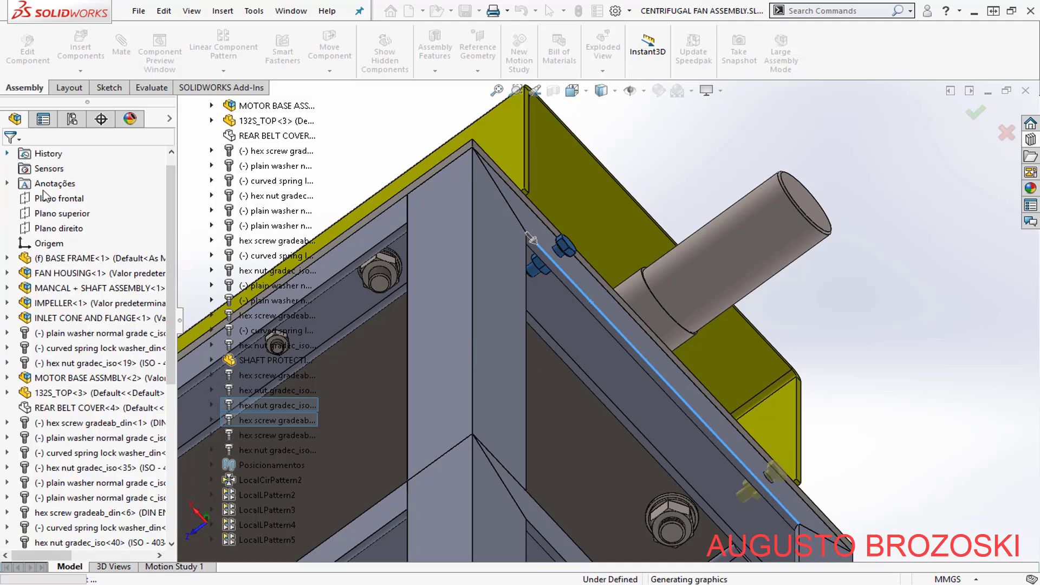
scroll(574, 298, "up", 5)
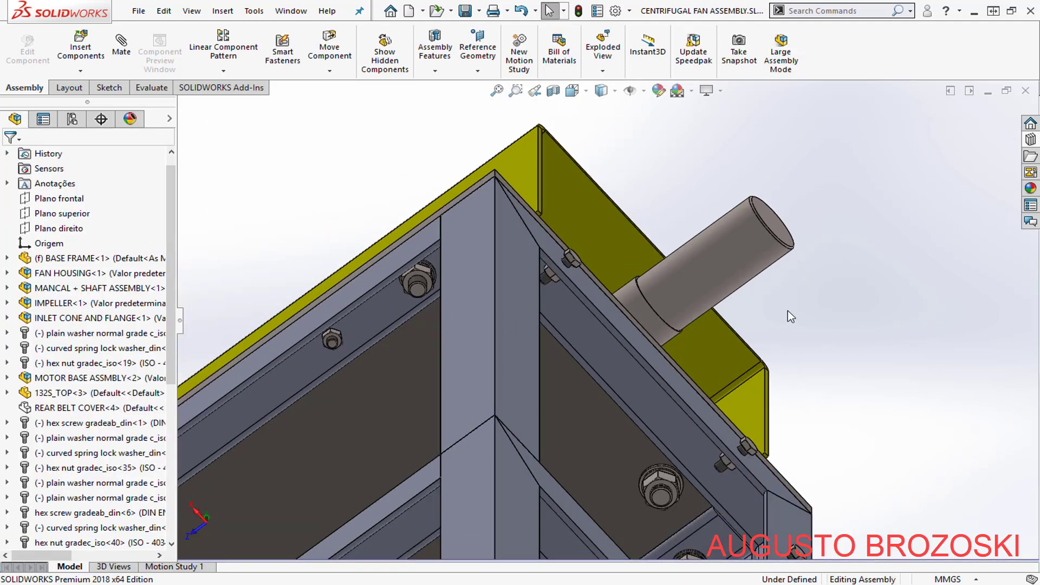
- Start a linear component pattern along the long vertical edge of the base frame's upright angle with 100 mm spacing
scroll(618, 325, "down", 8)
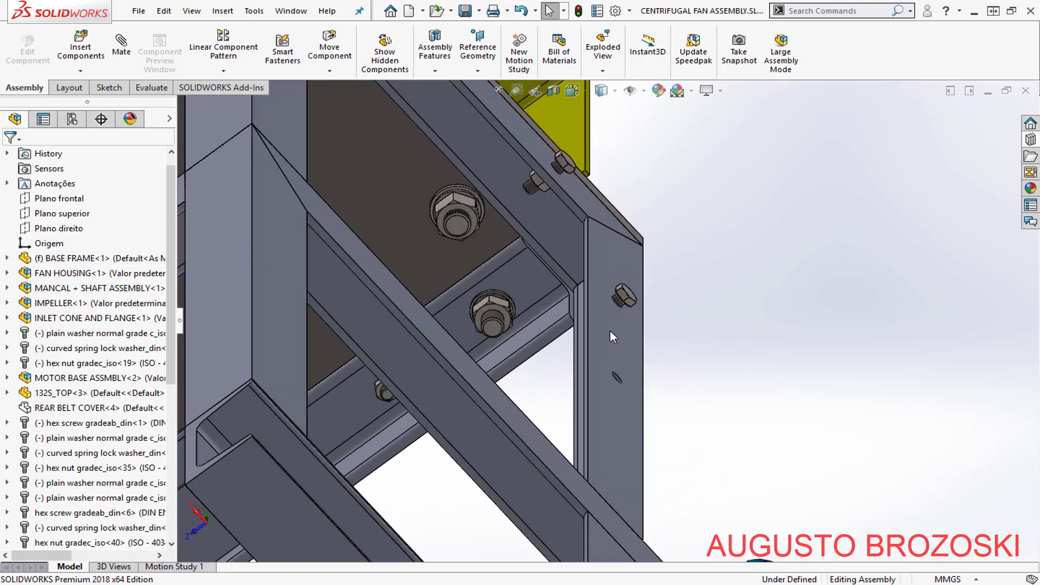
middle_click_drag(620, 317, 629, 332)
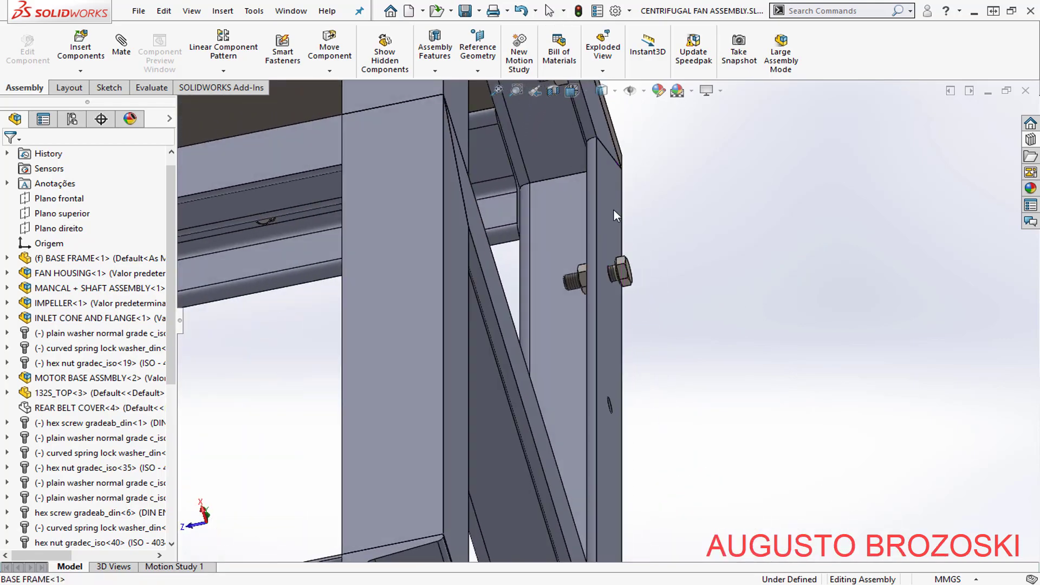
left_click(223, 71)
left_click(228, 88)
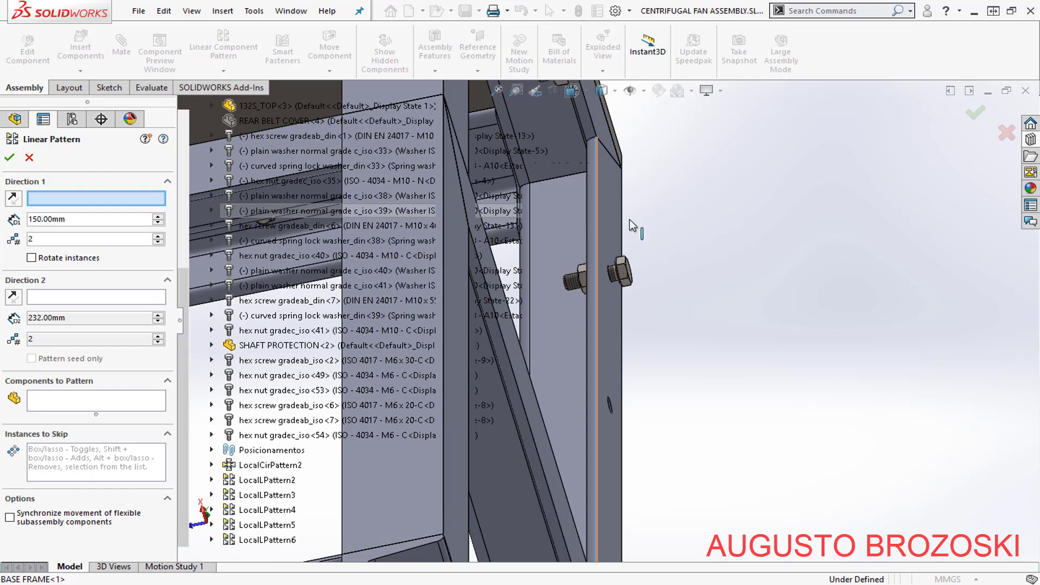
left_click(596, 226)
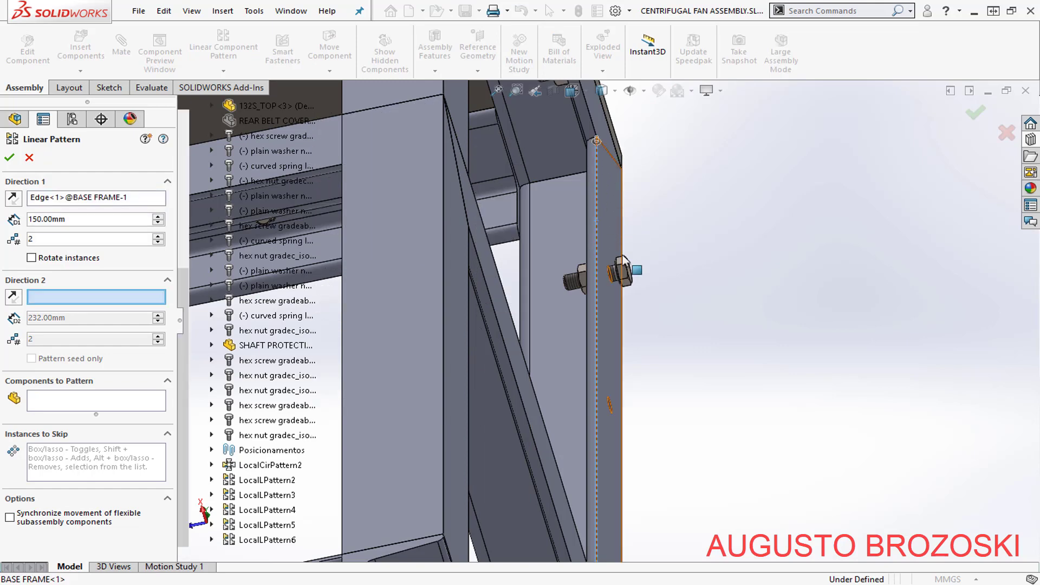
middle_click_drag(658, 244, 669, 257)
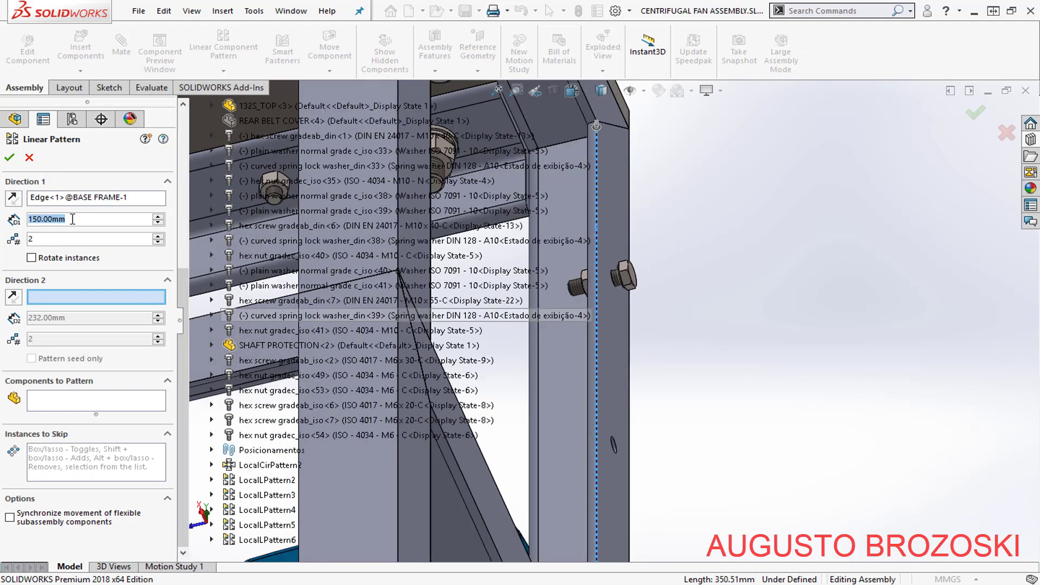
type("100")
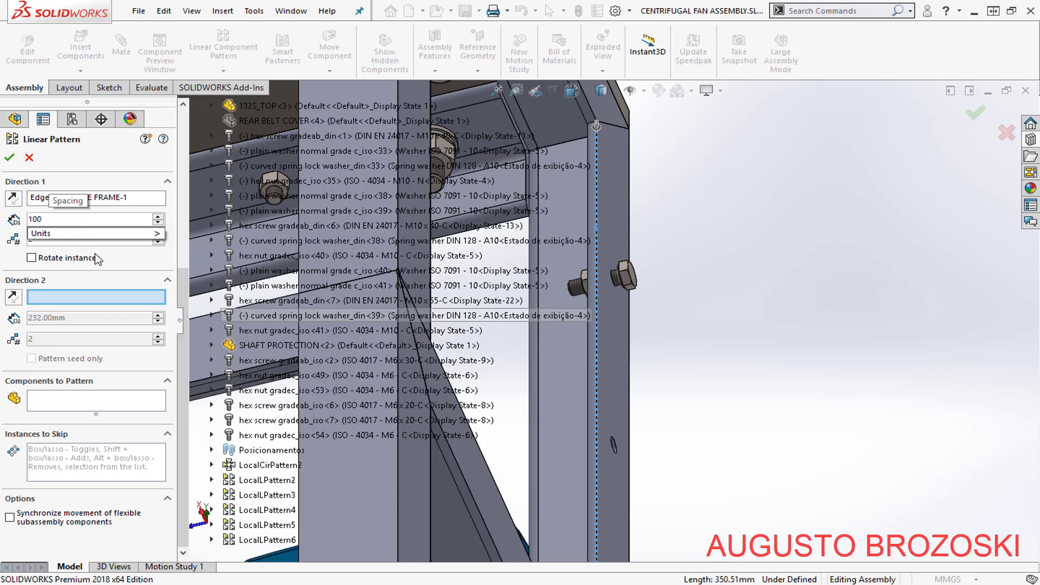
key("Return")
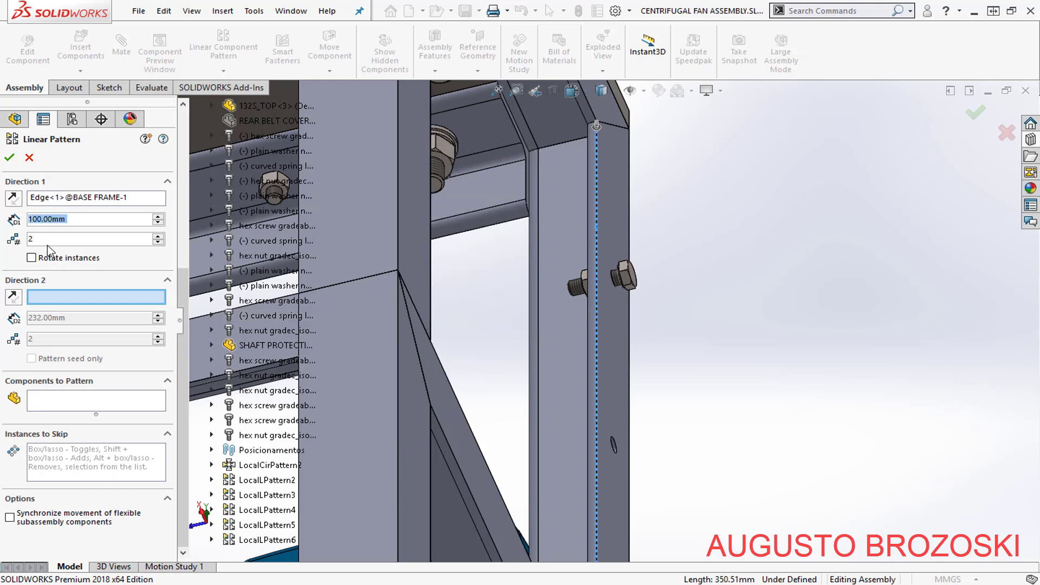
- Choose the M6 screw and M6 nut on the upright angle as the components and complete the two-instance pattern
left_click(83, 398)
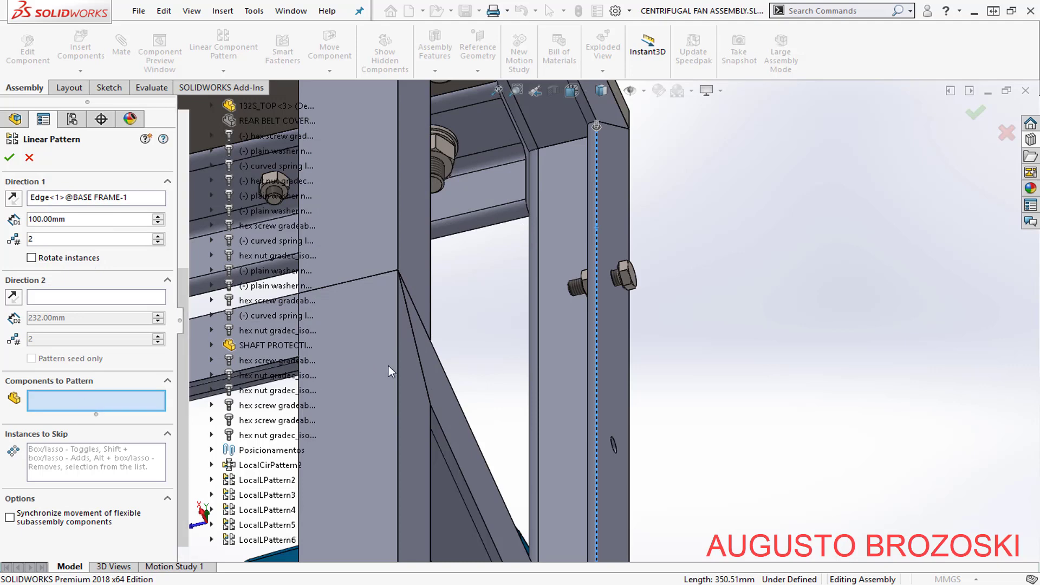
left_click(630, 289)
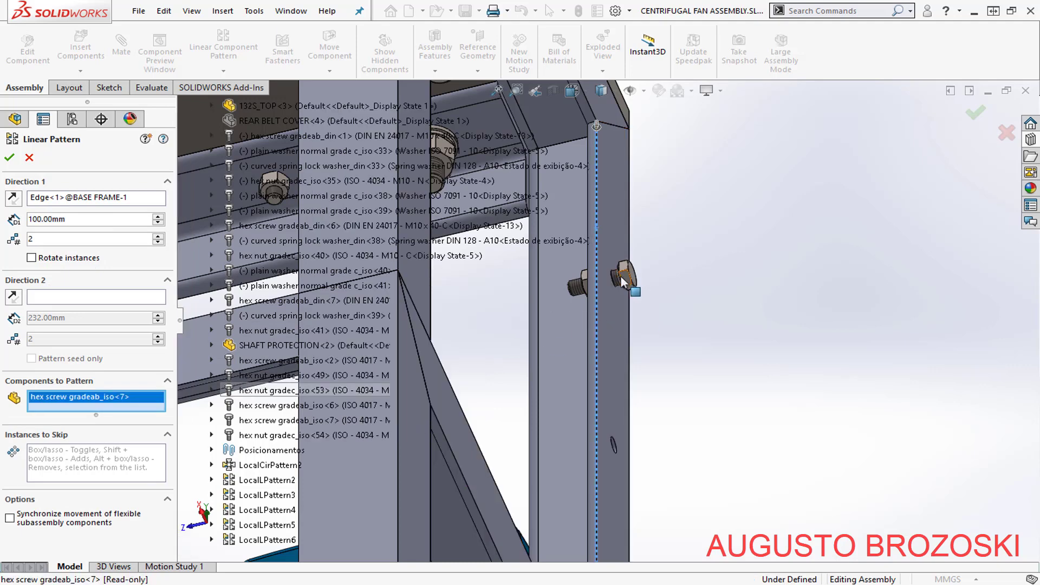
left_click(587, 280)
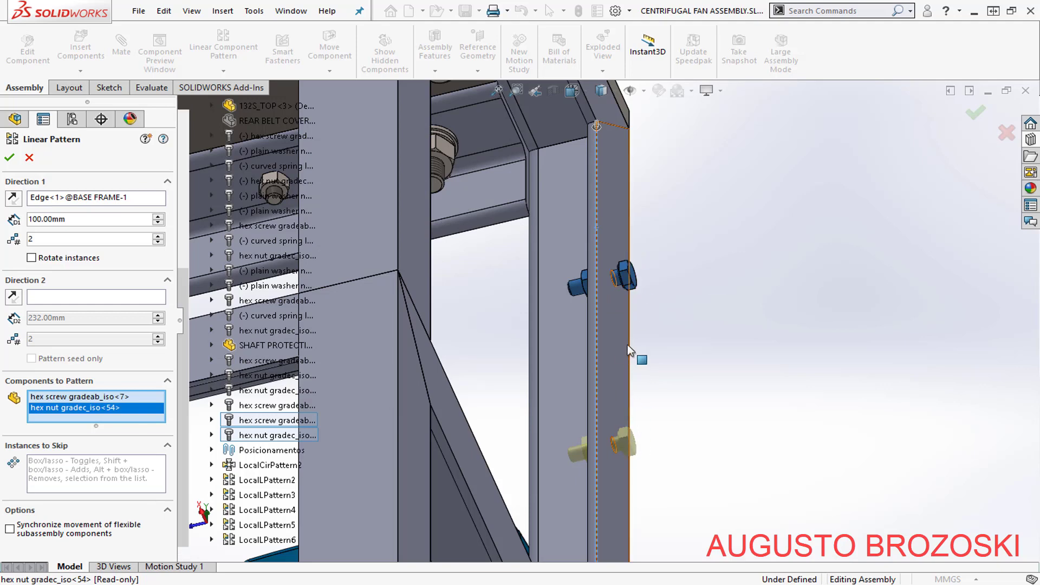
left_click(10, 158)
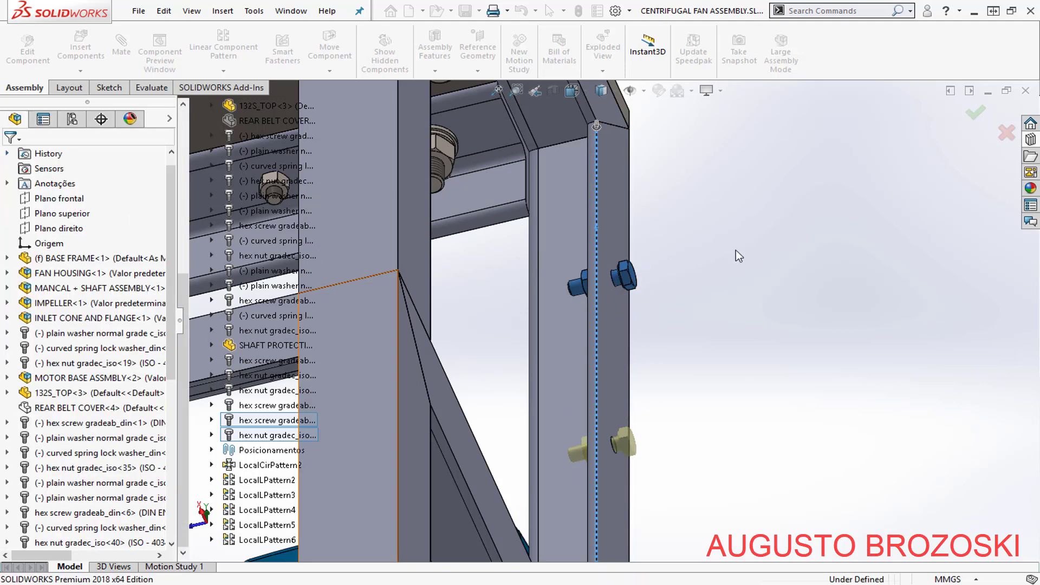
- Show the hidden rear belt cover again in the assembly
scroll(762, 249, "up", 5)
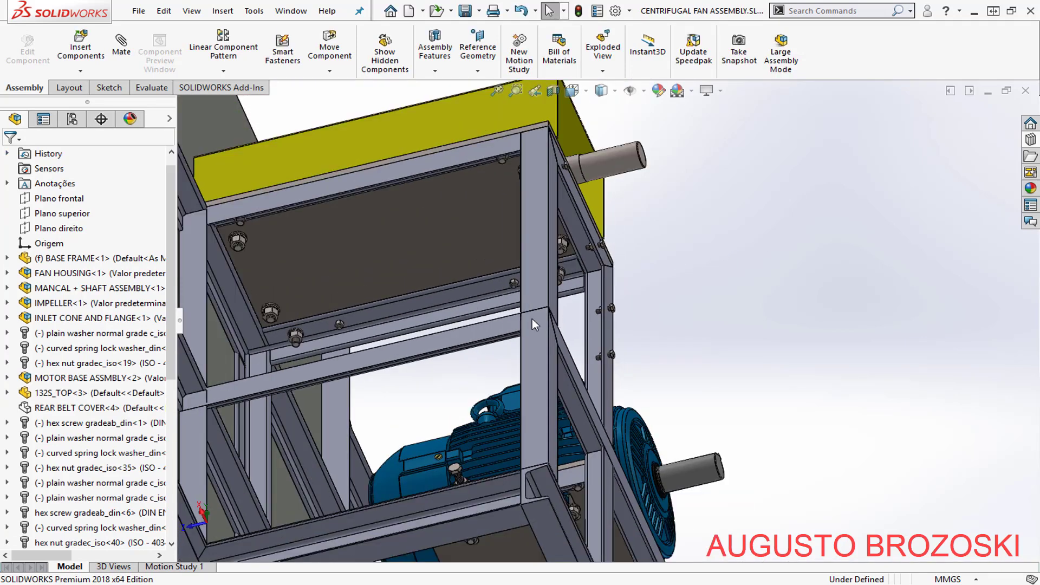
left_click(65, 412)
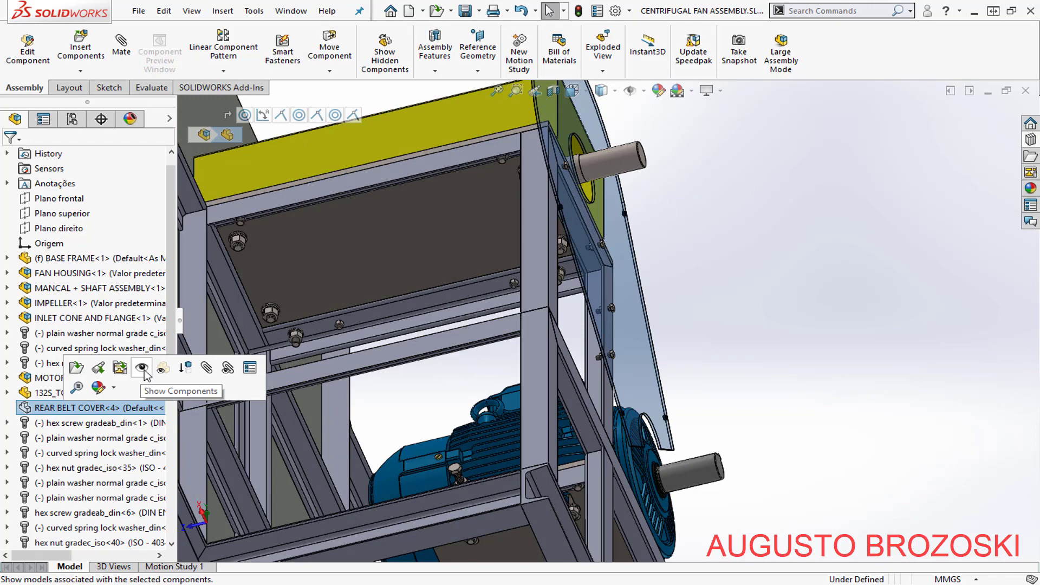
left_click(142, 368)
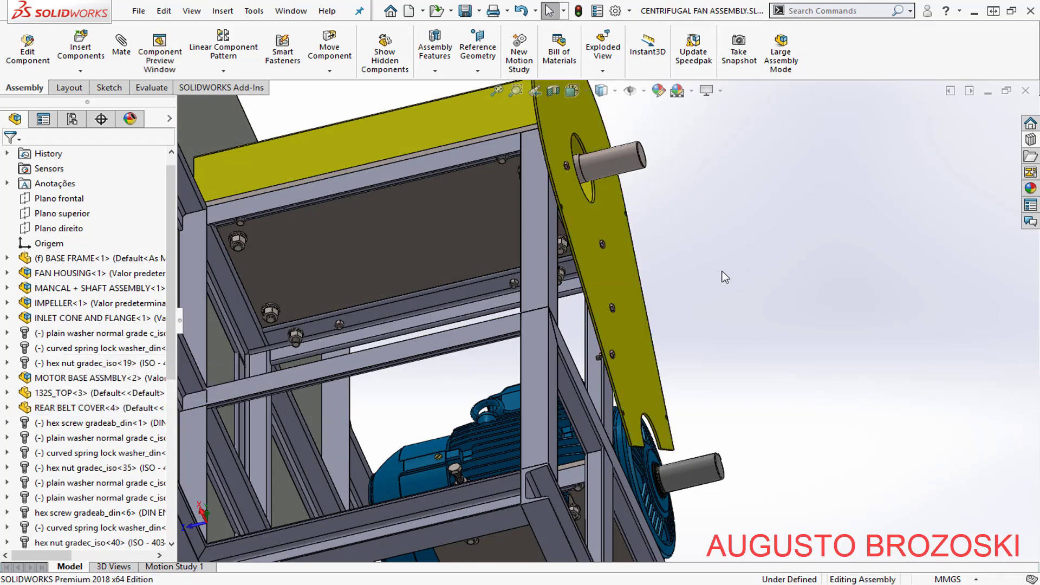
- Examine the fastened rear belt cover up close and the whole fan assembly in an isometric-style view and from the motor side
middle_click_drag(740, 309, 654, 402)
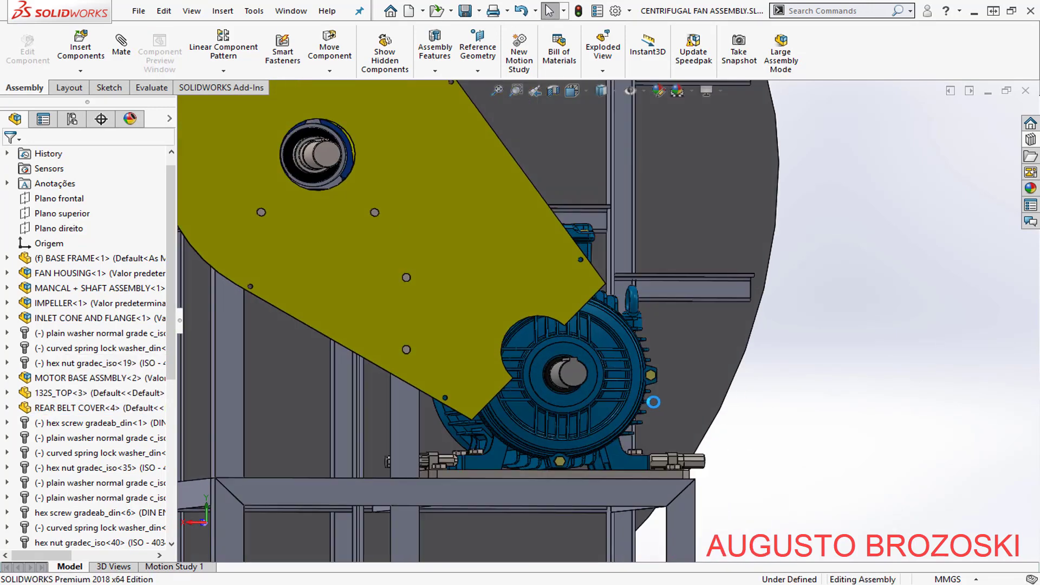
middle_click_drag(469, 235, 605, 310)
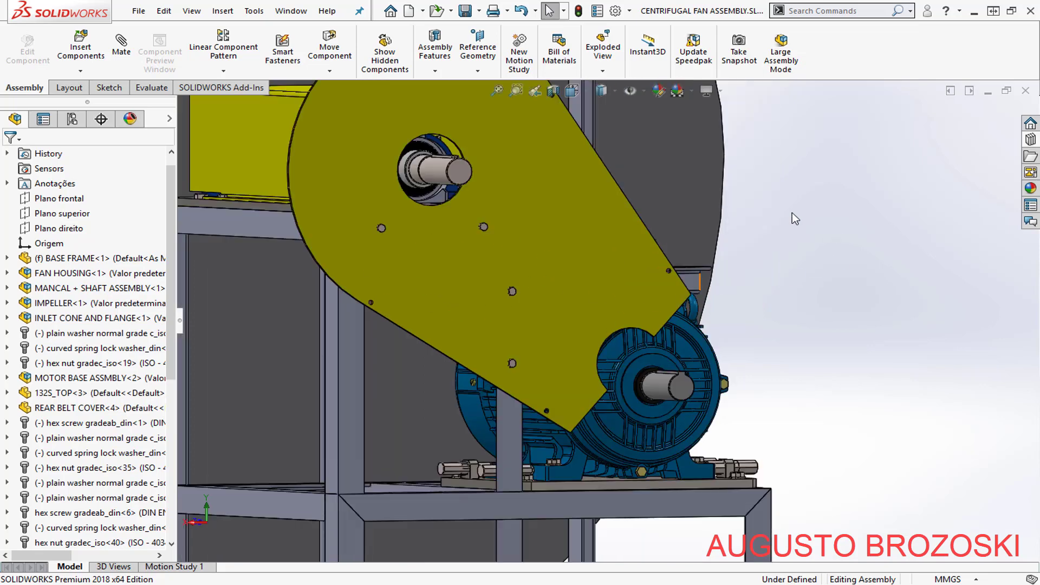
key("f")
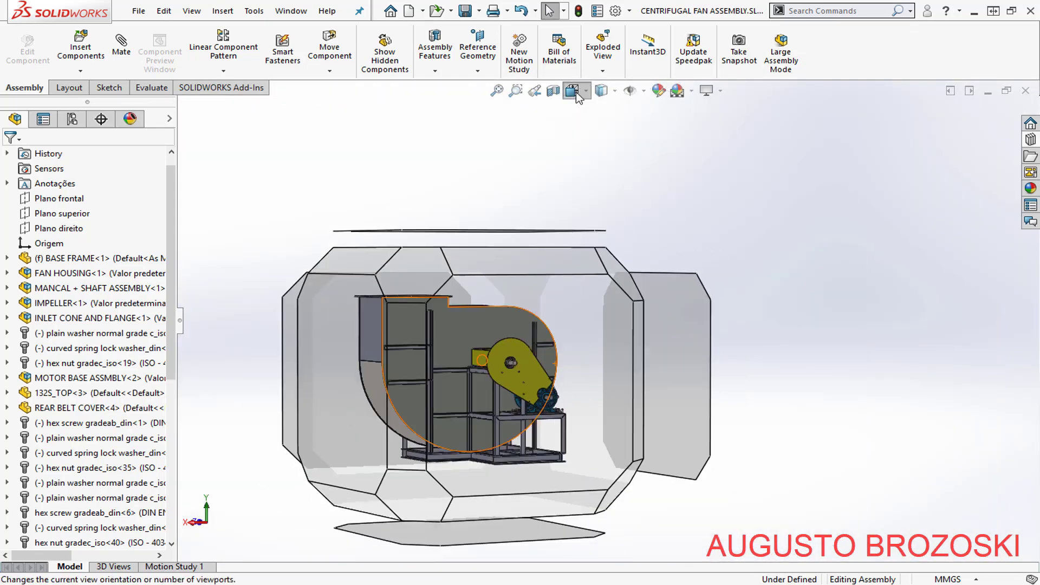
left_click(572, 91)
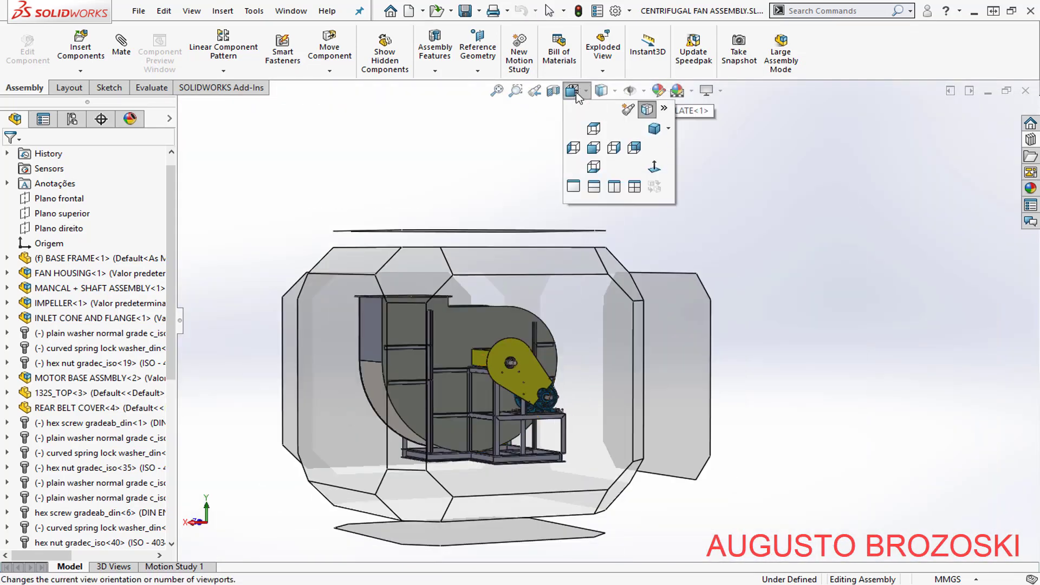
left_click(426, 276)
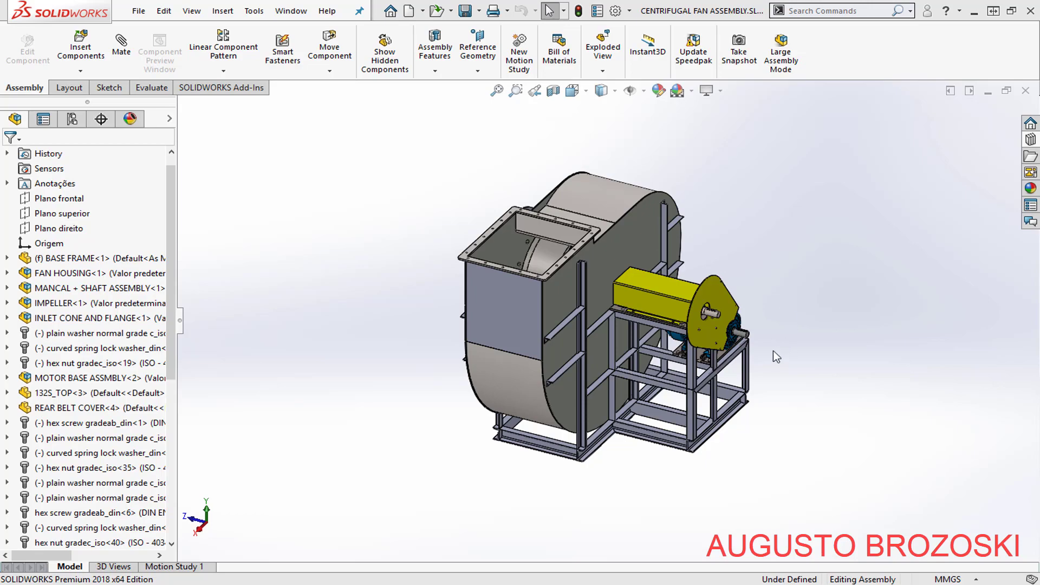
scroll(772, 350, "down", 5)
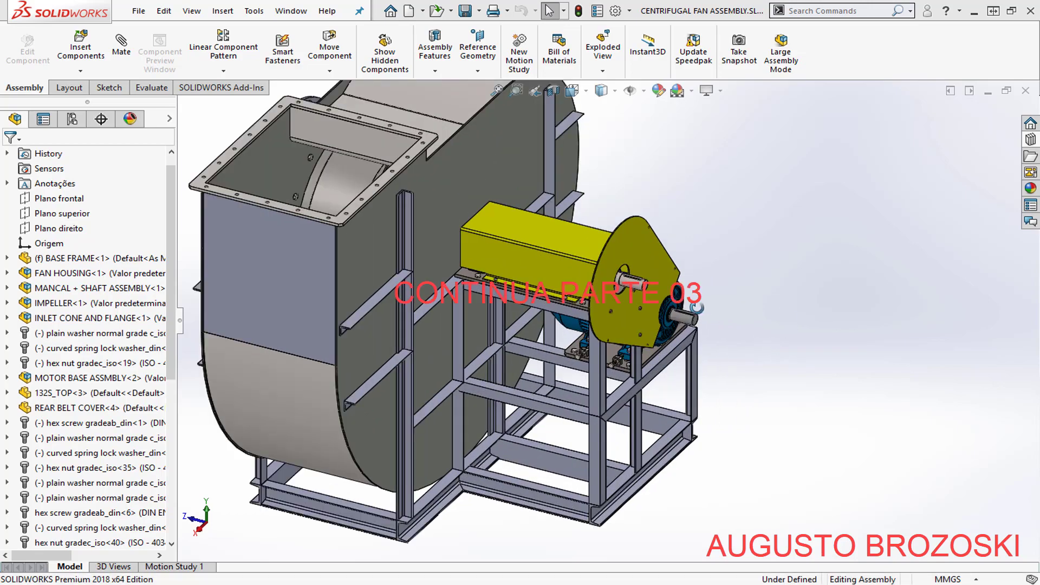
middle_click_drag(696, 307, 671, 290)
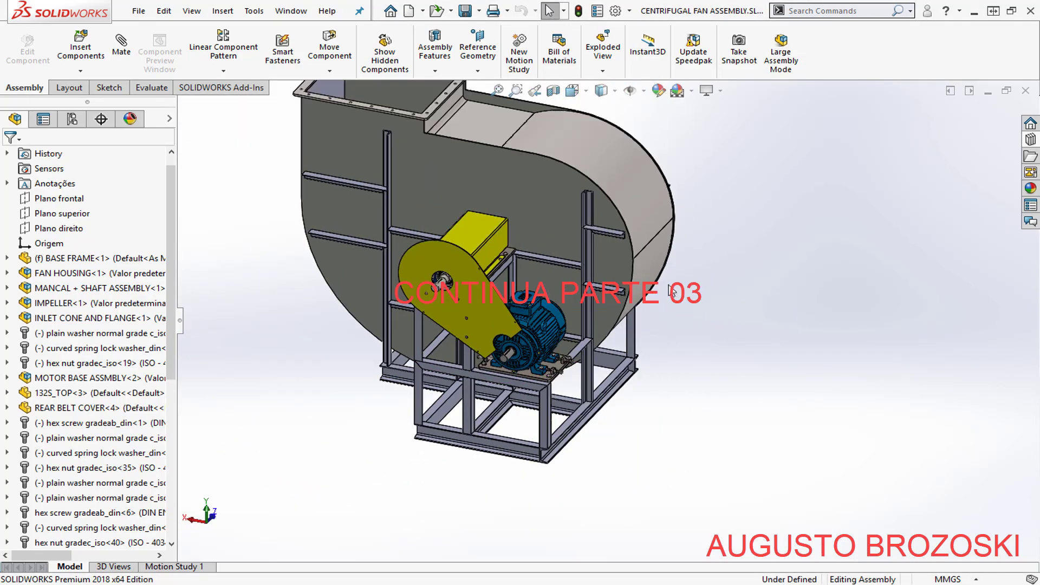
scroll(672, 290, "up", 2)
scroll(470, 379, "down", 3)
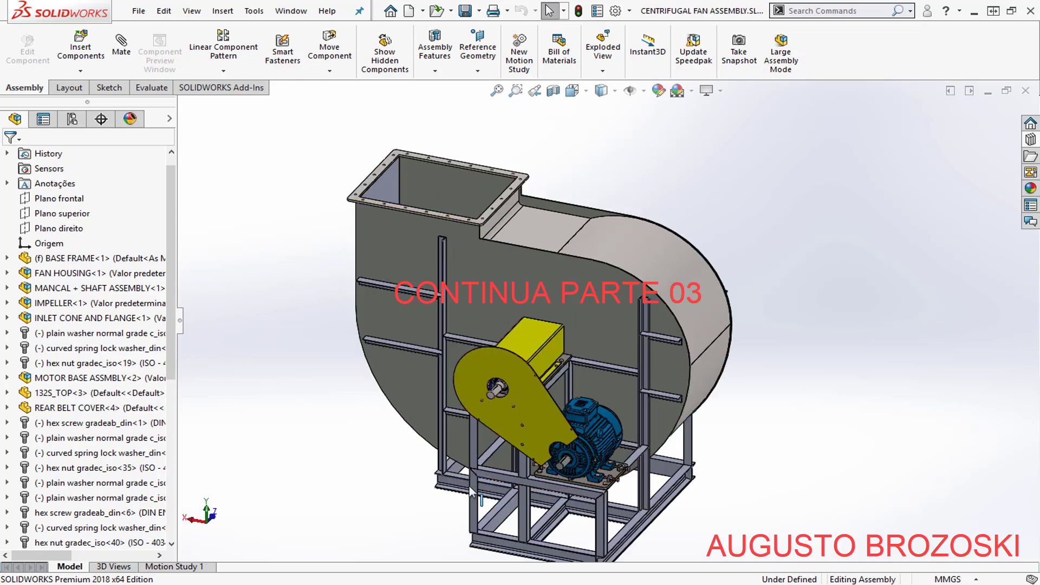